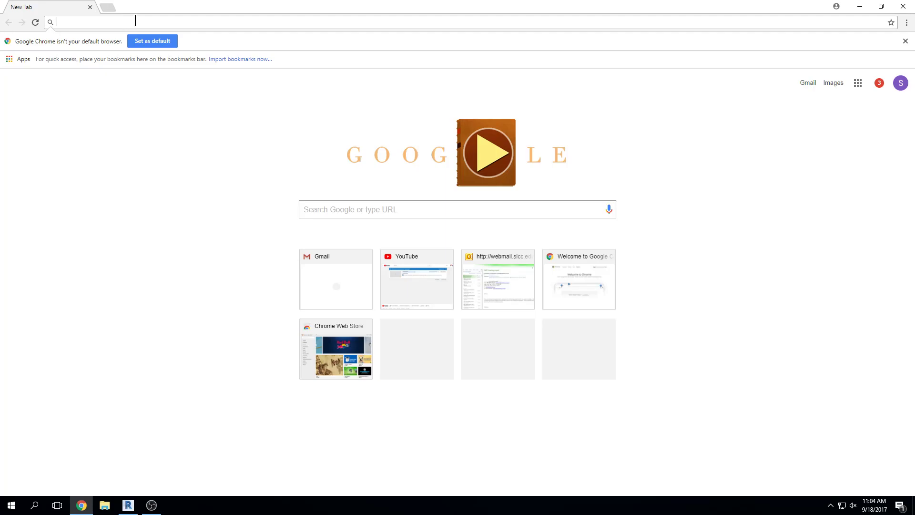
# Search for 'canvas' and sign in through SLCC Secure Authentication with the student's username and password
pyautogui.write('canvas sl')
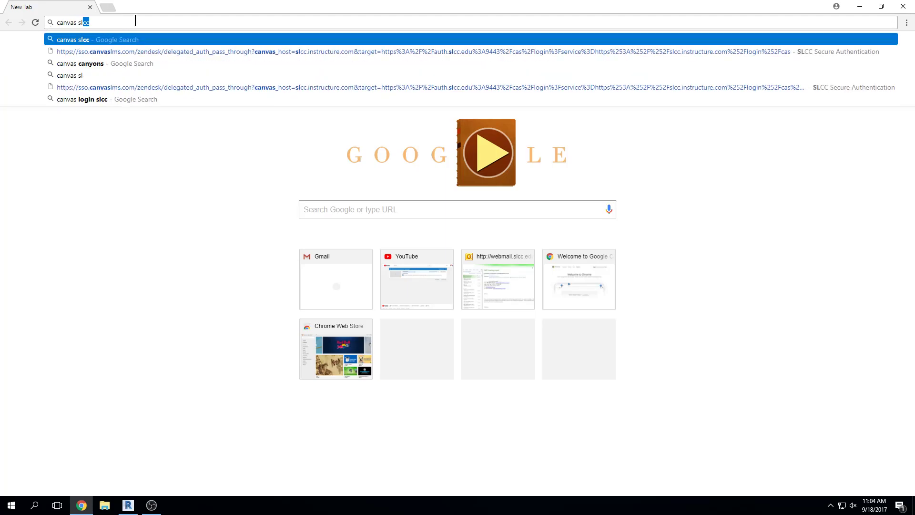
pyautogui.press('Return')
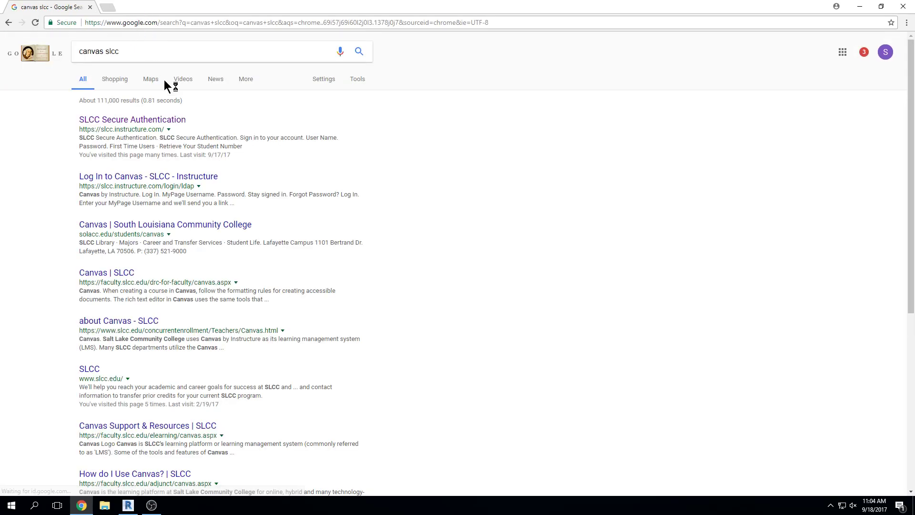
pyautogui.click(174, 120)
pyautogui.press('Tab')
pyautogui.write('••••••••••')
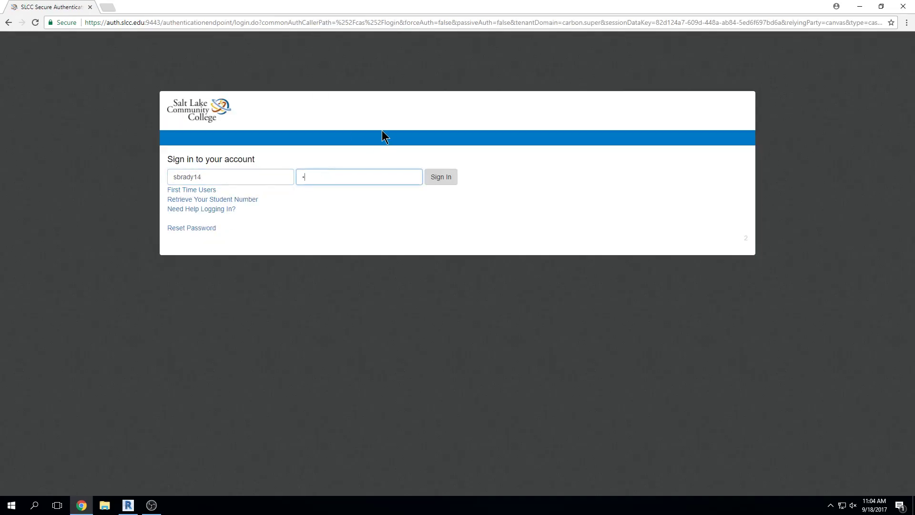
pyautogui.write('•')
pyautogui.press('Return')
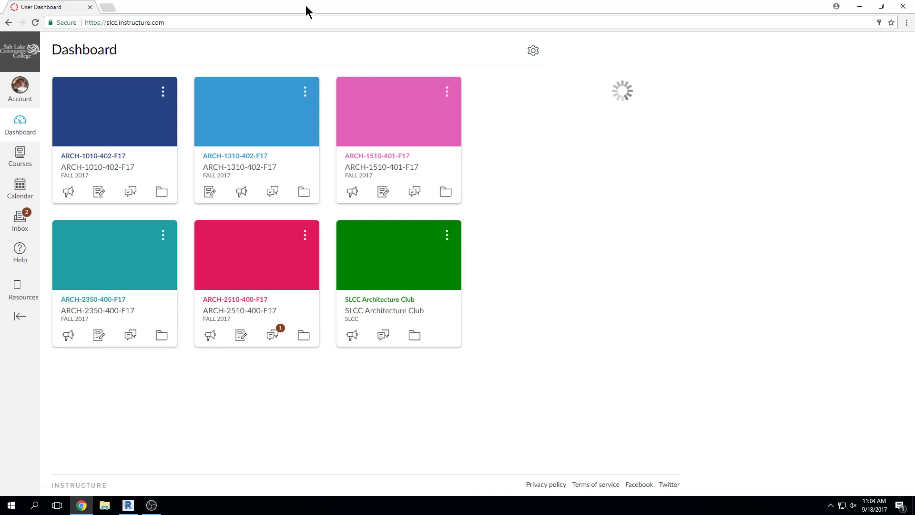
# In ARCH-2350-400-F17's assignments, check today's date and publish the Drawing Level 2 assignment
pyautogui.click(109, 305)
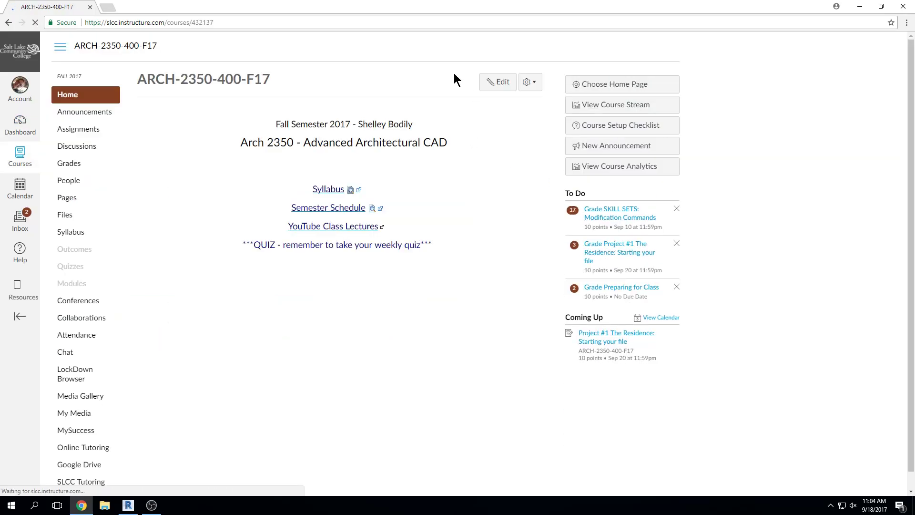
pyautogui.click(77, 132)
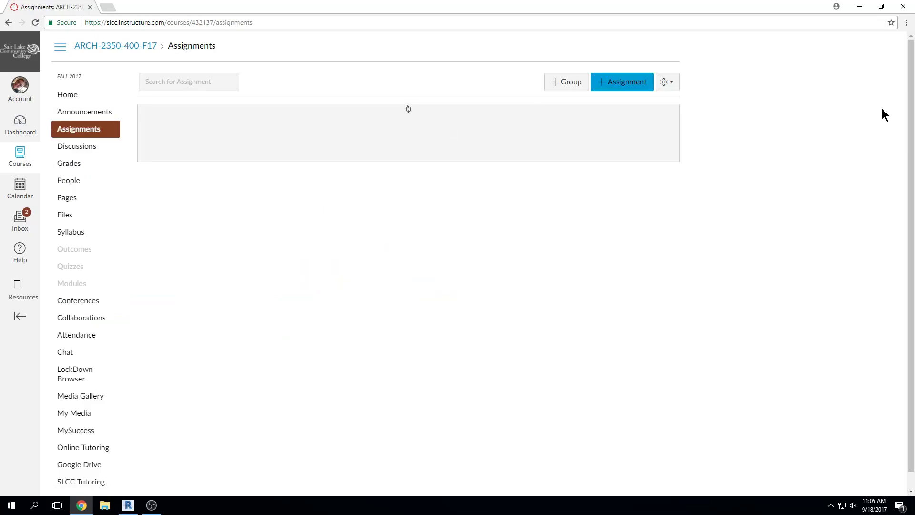
pyautogui.scroll(-1, 703, 186)
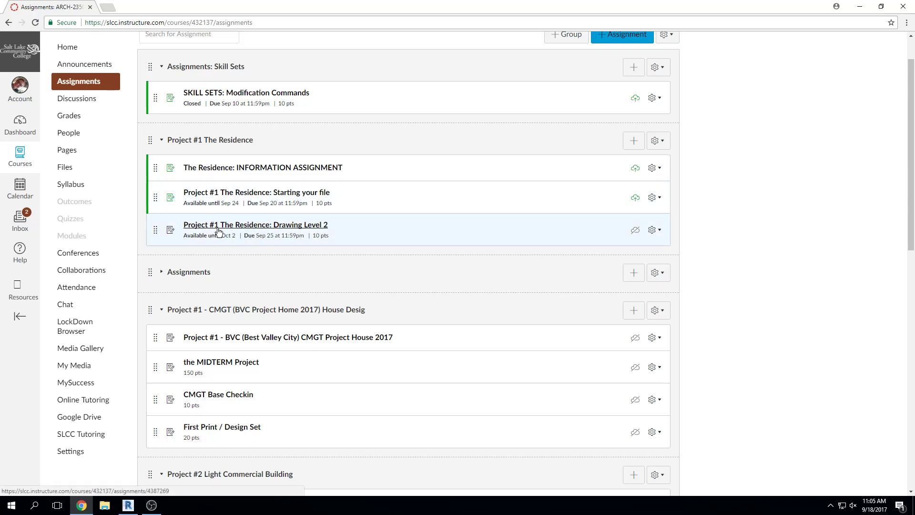
pyautogui.click(873, 505)
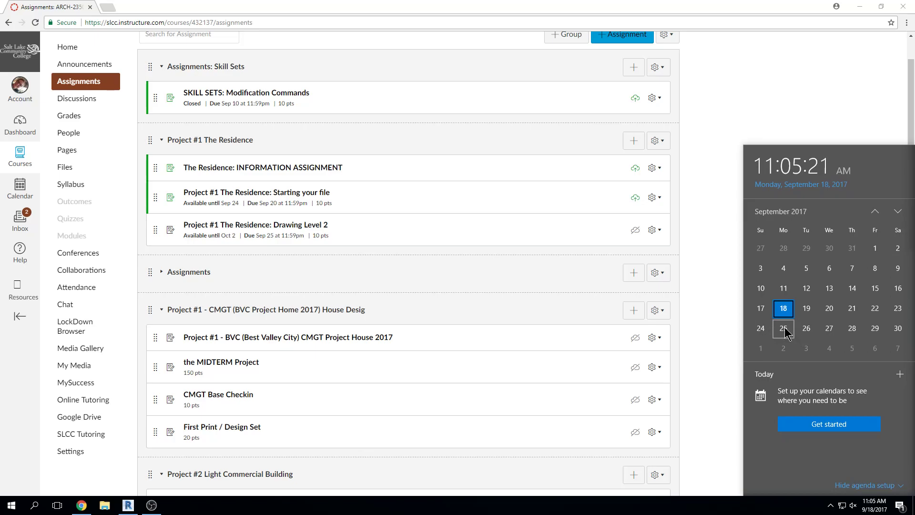
pyautogui.click(701, 117)
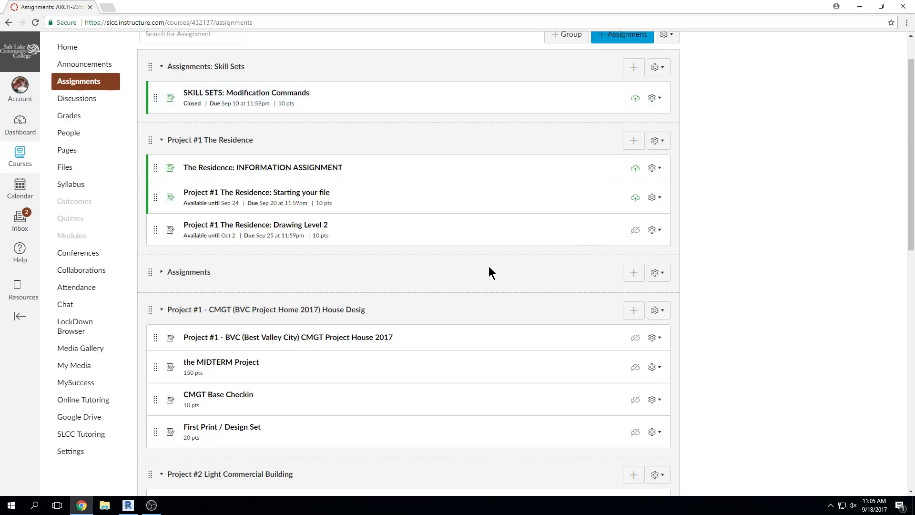
pyautogui.click(635, 230)
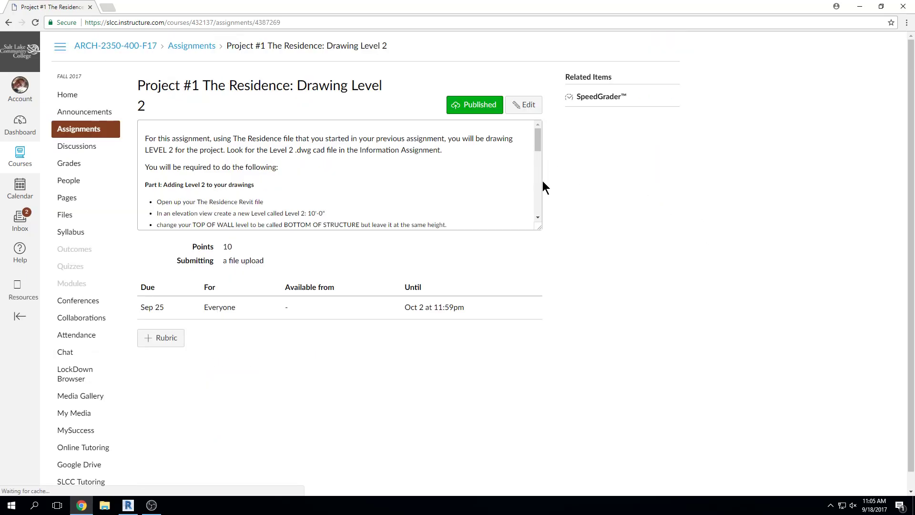
# Stretch the description box taller to reveal the Level 2, grid system and phases instructions
pyautogui.moveTo(539, 228); pyautogui.dragTo(543, 455)
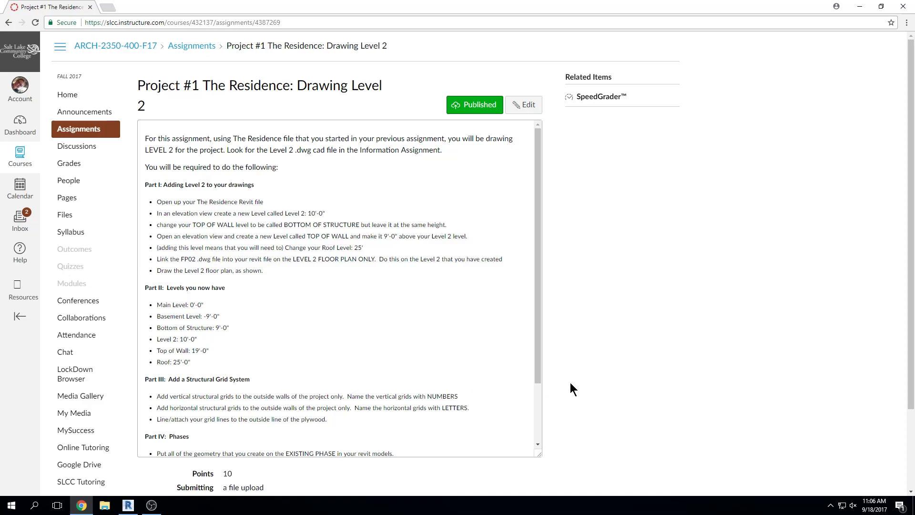
# Scroll through the assignment description, then un-maximise Chrome so the Revit start screen shows
pyautogui.scroll(-1, 400, 376)
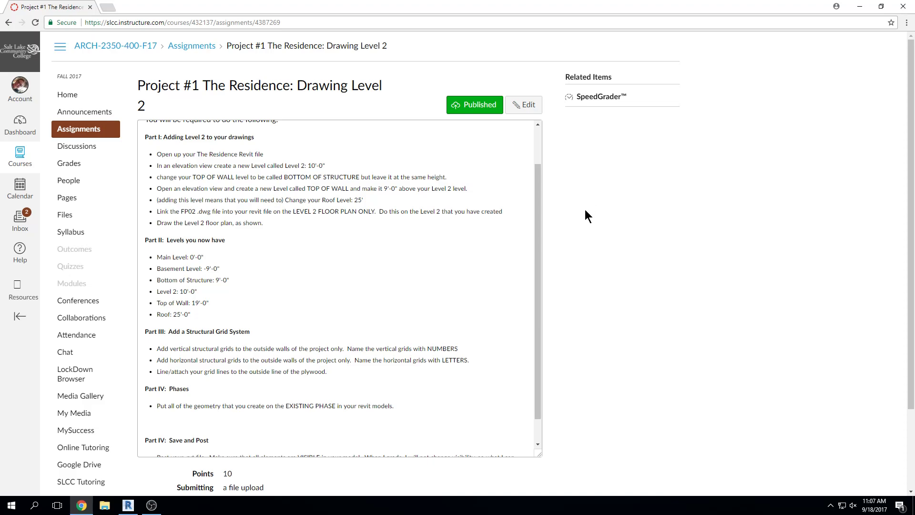
pyautogui.scroll(2, 291, 210)
pyautogui.moveTo(213, 8); pyautogui.dragTo(914, 57)
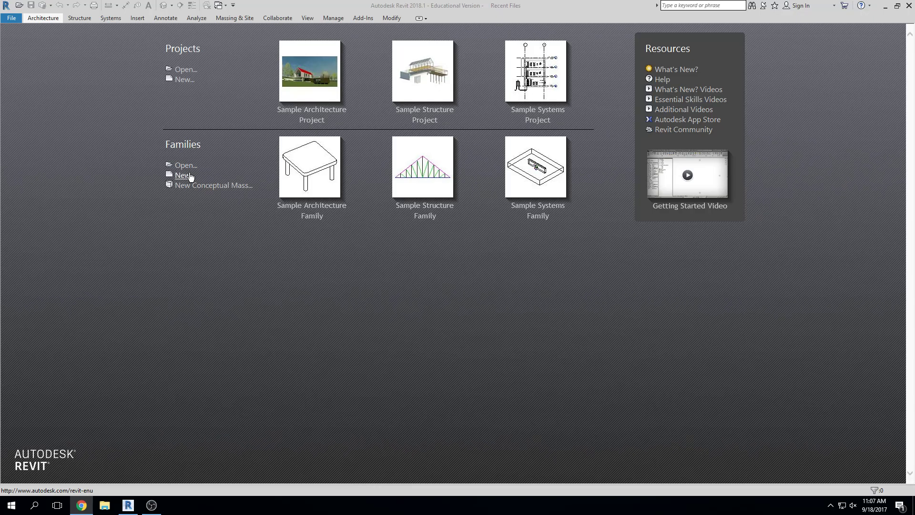
# Close Revit, check the personal network drive under This PC in File Explorer, then close Explorer
pyautogui.click(908, 5)
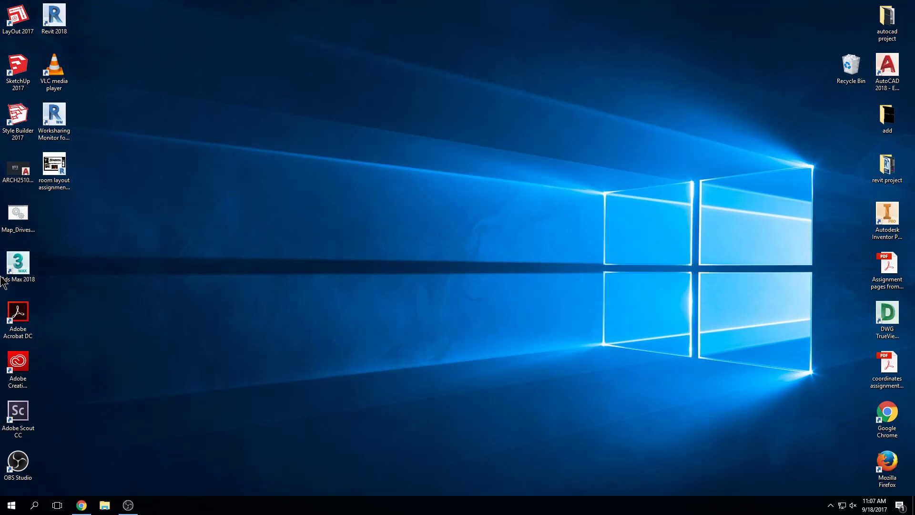
pyautogui.click(19, 231)
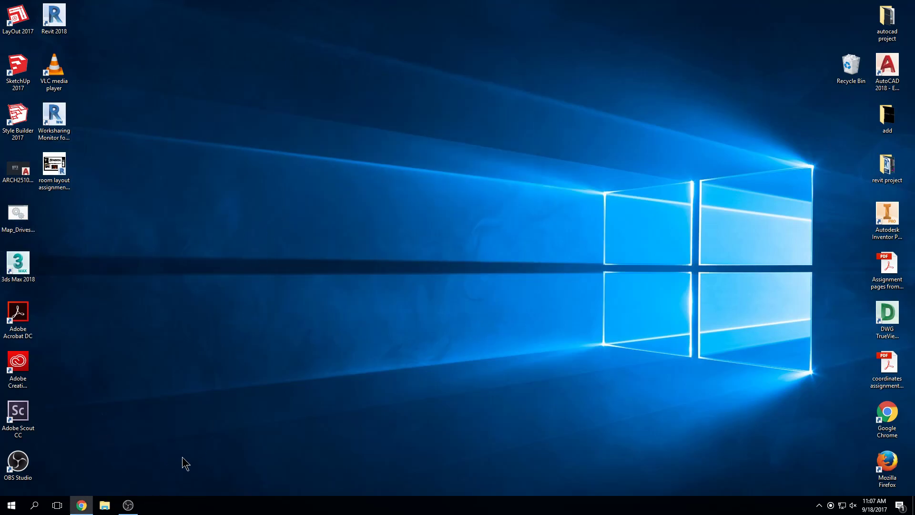
pyautogui.click(104, 506)
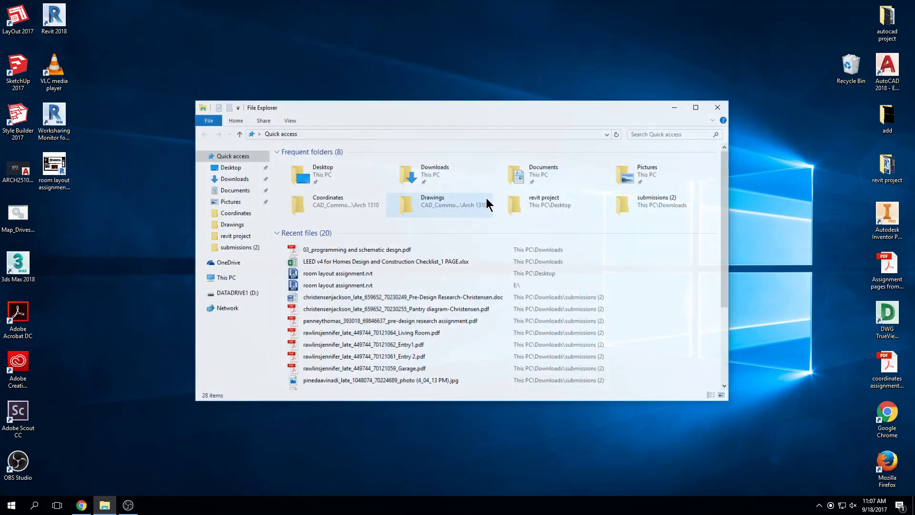
pyautogui.click(235, 279)
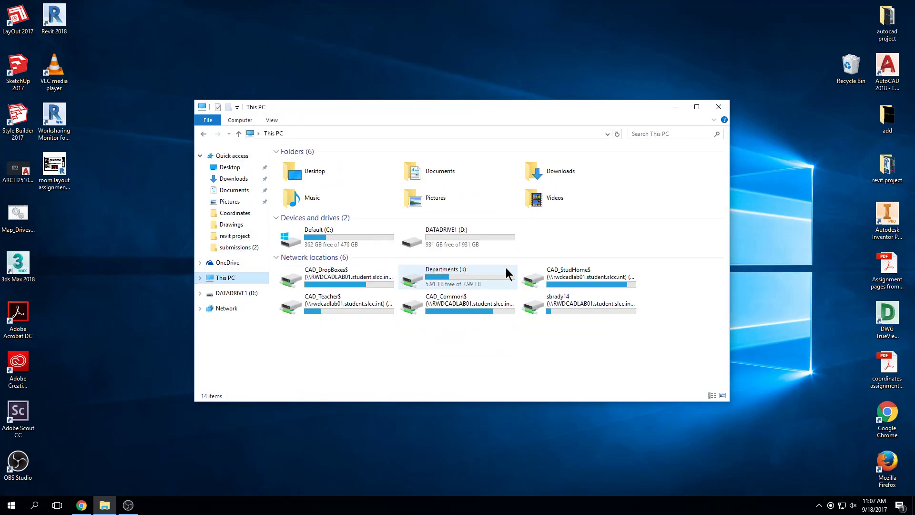
pyautogui.click(570, 314)
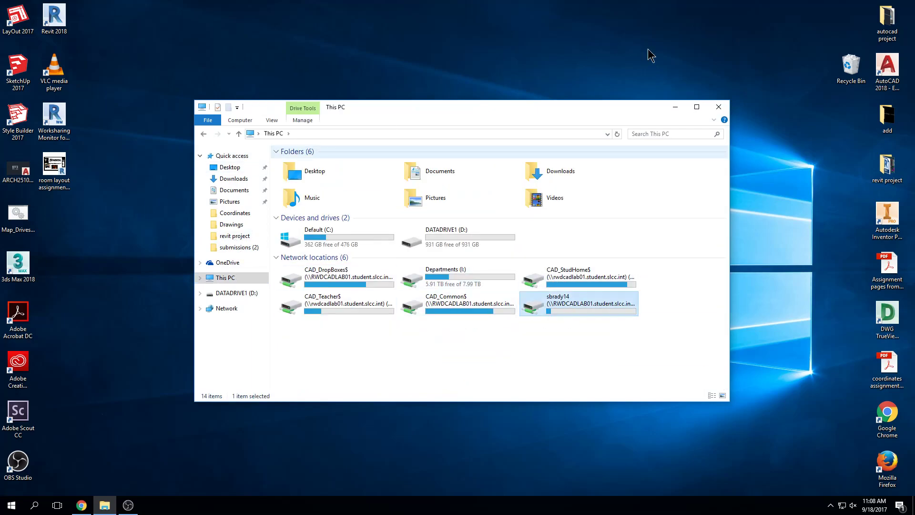
pyautogui.click(719, 107)
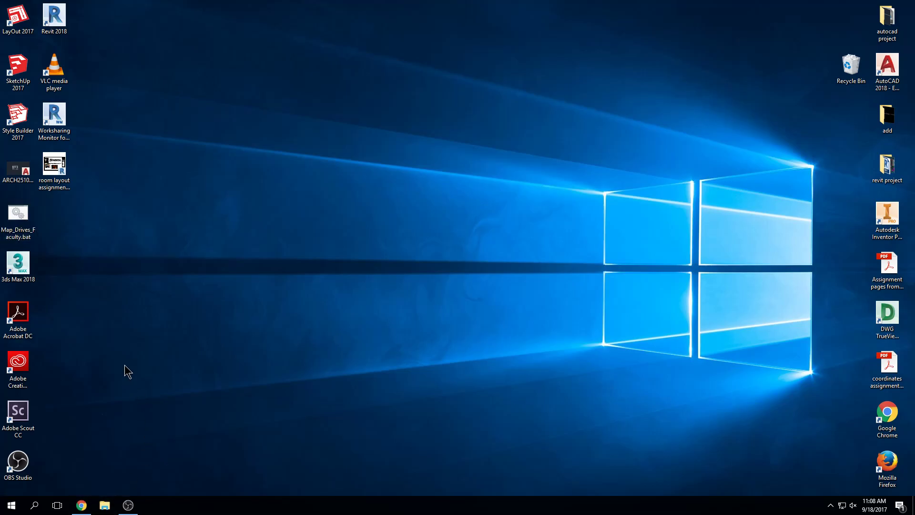
# Launch Revit 2018 from its desktop icon to reach the Recent Files screen
pyautogui.doubleClick(58, 22)
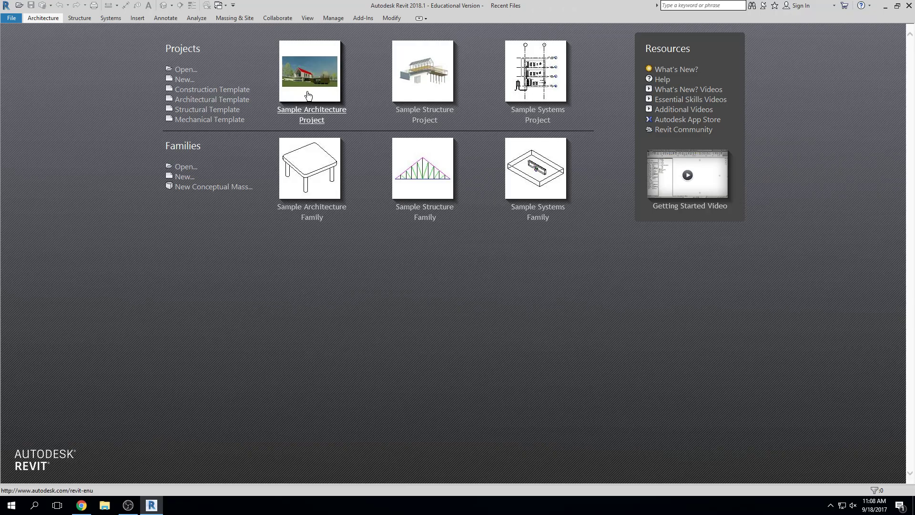
# Create a new project from the Architectural Template, narrow the Properties panel, and zoom the plan to fit
pyautogui.click(211, 101)
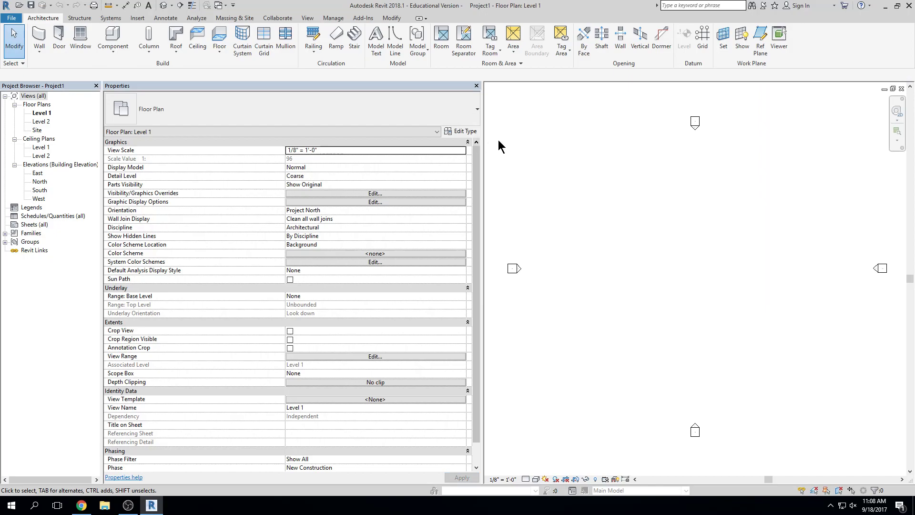
pyautogui.moveTo(484, 142); pyautogui.dragTo(239, 142)
pyautogui.moveTo(586, 186); pyautogui.dragTo(616, 193, button='middle')
pyautogui.middleClick(609, 187)
pyautogui.middleClick(609, 187)
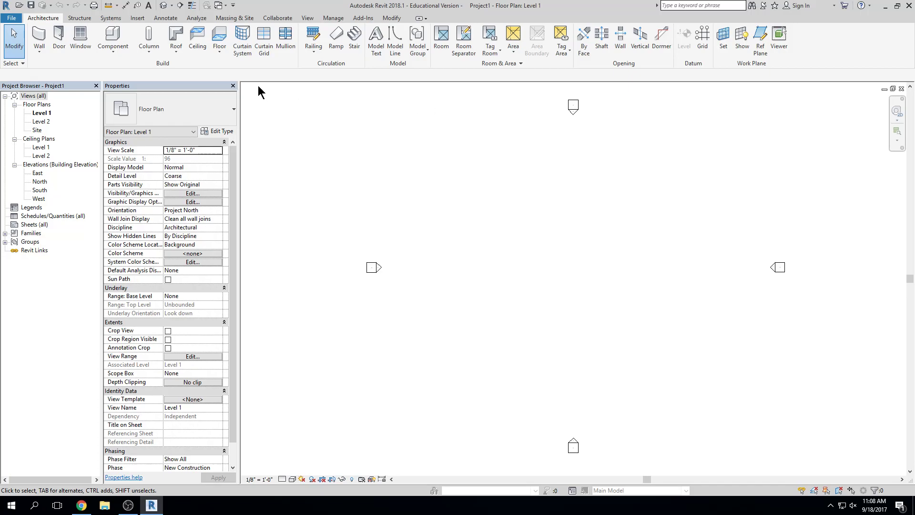
pyautogui.click(19, 19)
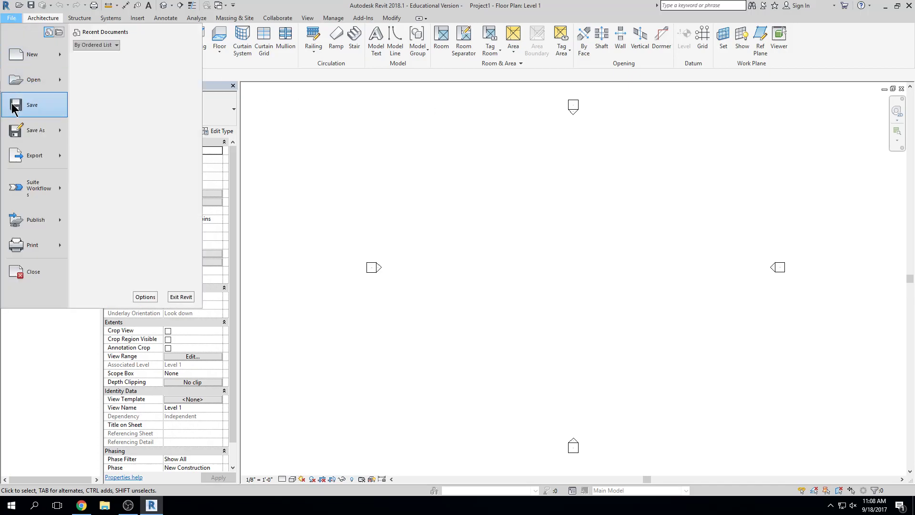
# Save the project as an .rvt in the desktop revit project folder under a new residence file name
pyautogui.click(26, 112)
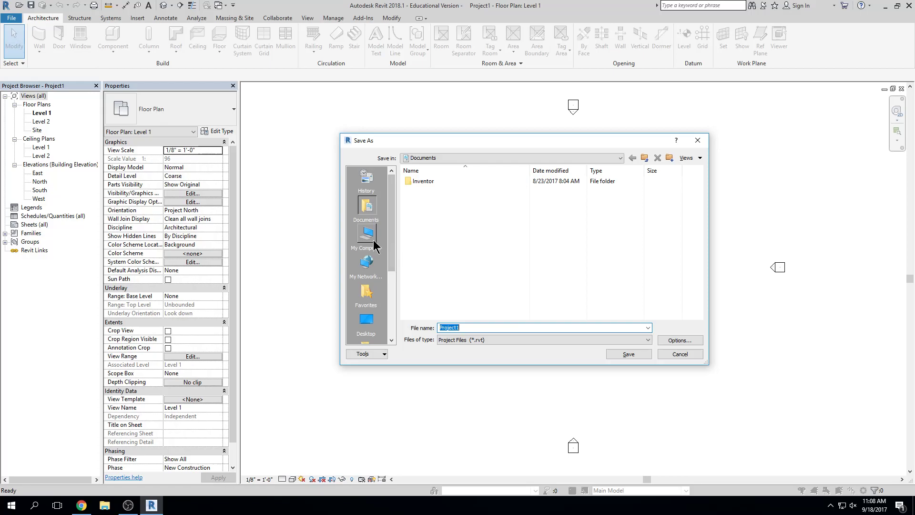
pyautogui.click(372, 321)
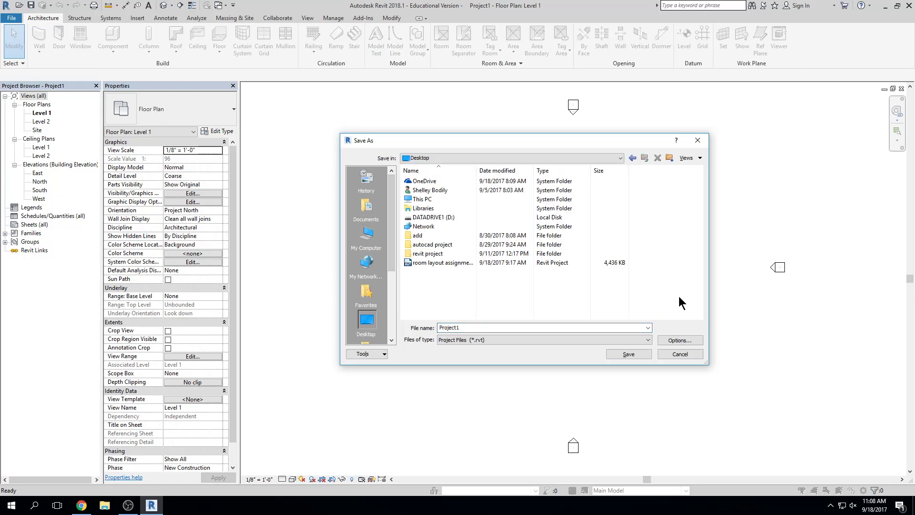
pyautogui.doubleClick(615, 253)
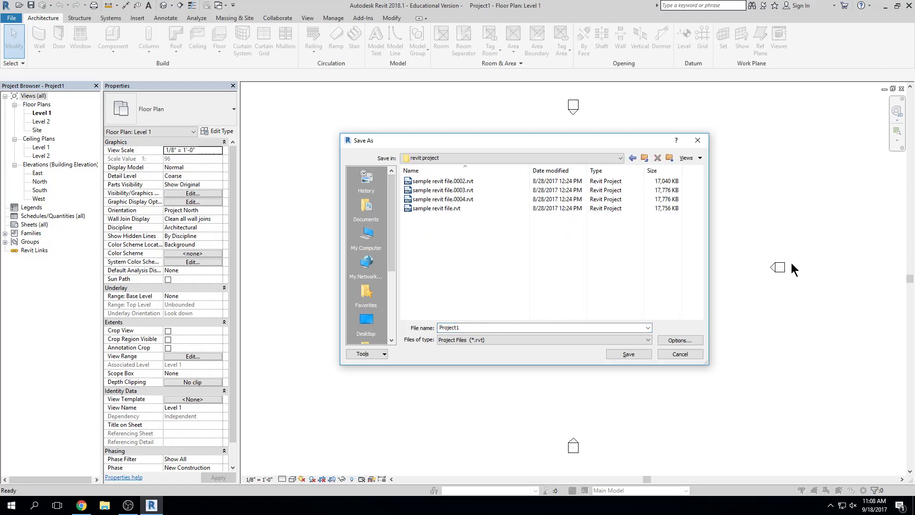
pyautogui.doubleClick(480, 327)
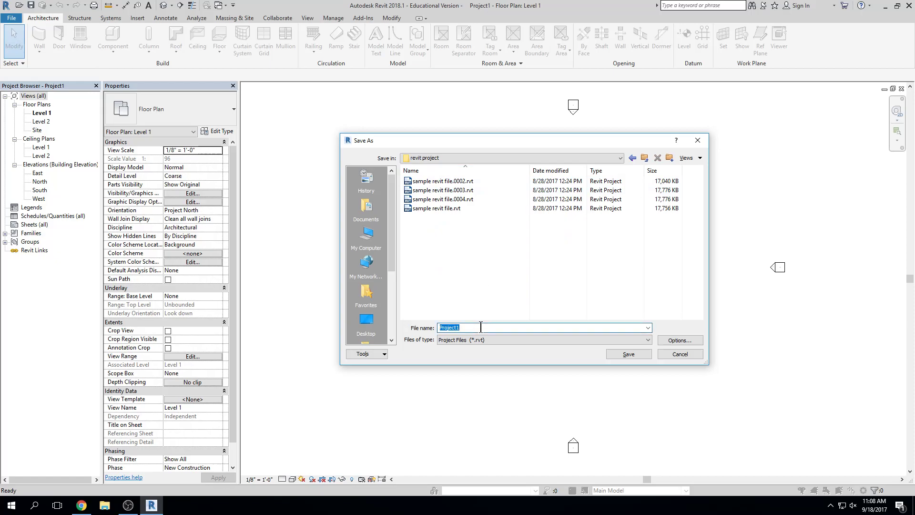
pyautogui.write('The')
pyautogui.click(689, 342)
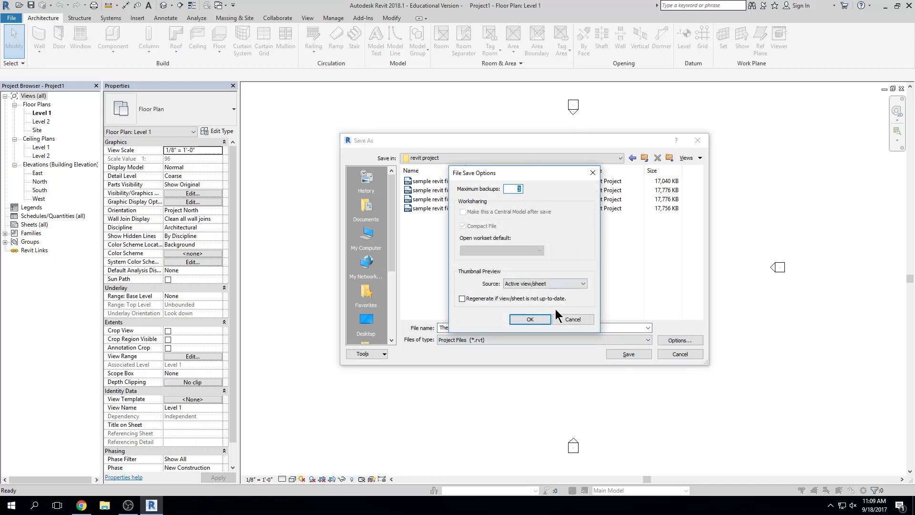
pyautogui.click(539, 320)
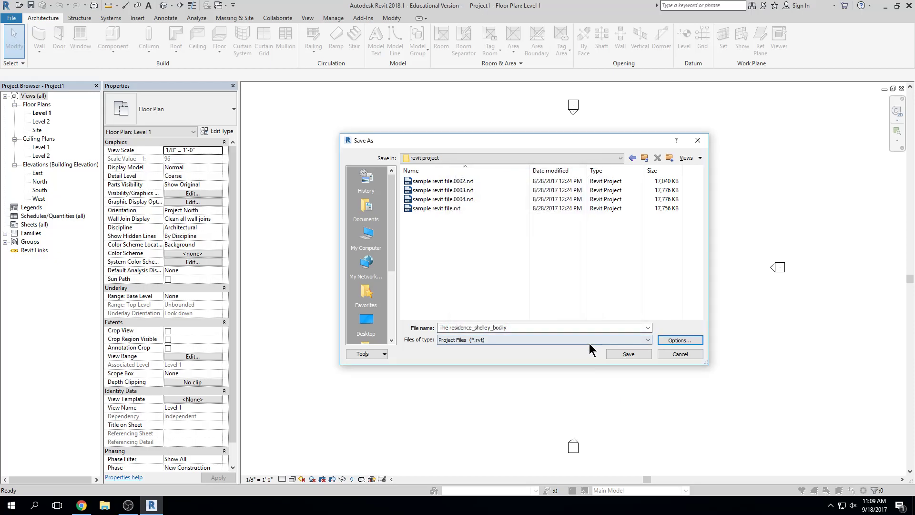
pyautogui.click(623, 353)
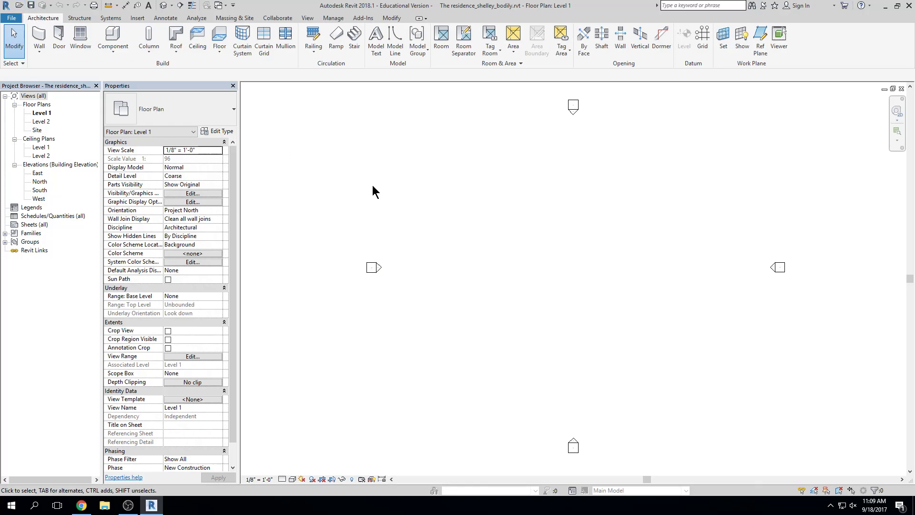
# Resave the project, then open the desktop revit project folder and select the four sample revit files
pyautogui.click(31, 5)
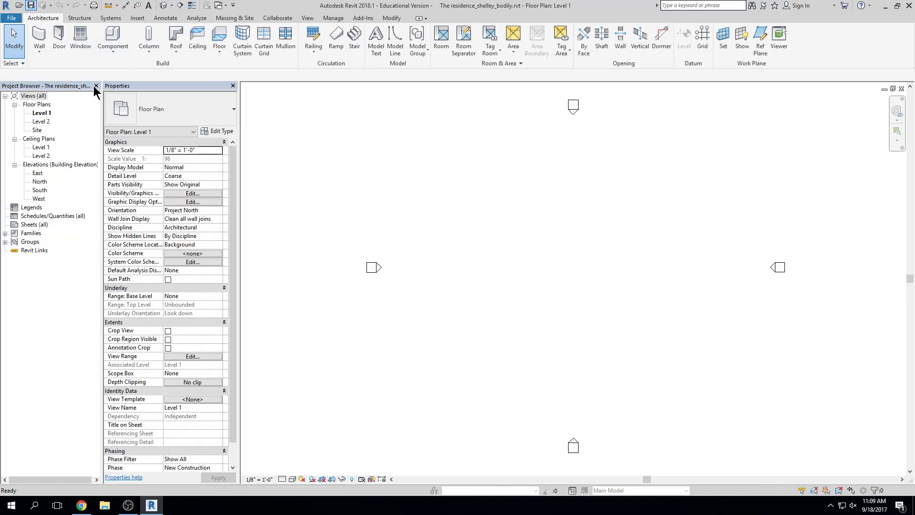
pyautogui.click(884, 5)
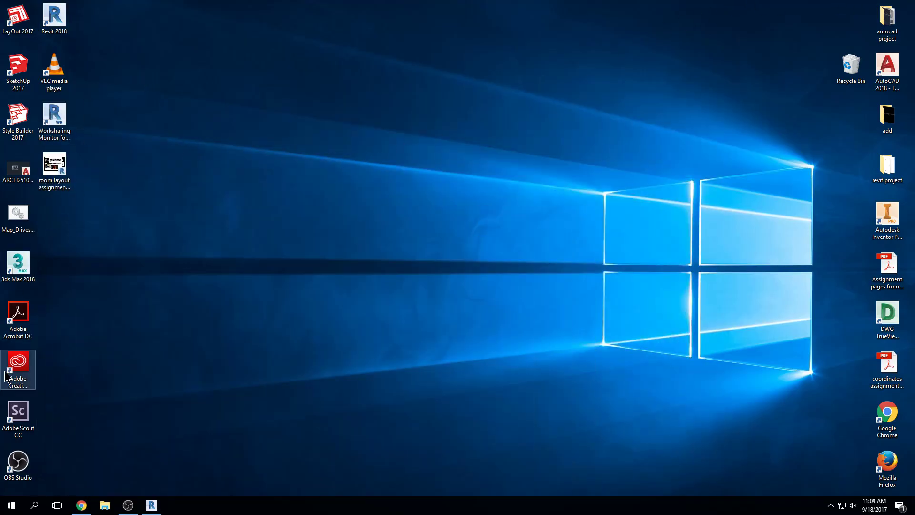
pyautogui.moveTo(879, 170); pyautogui.dragTo(481, 217)
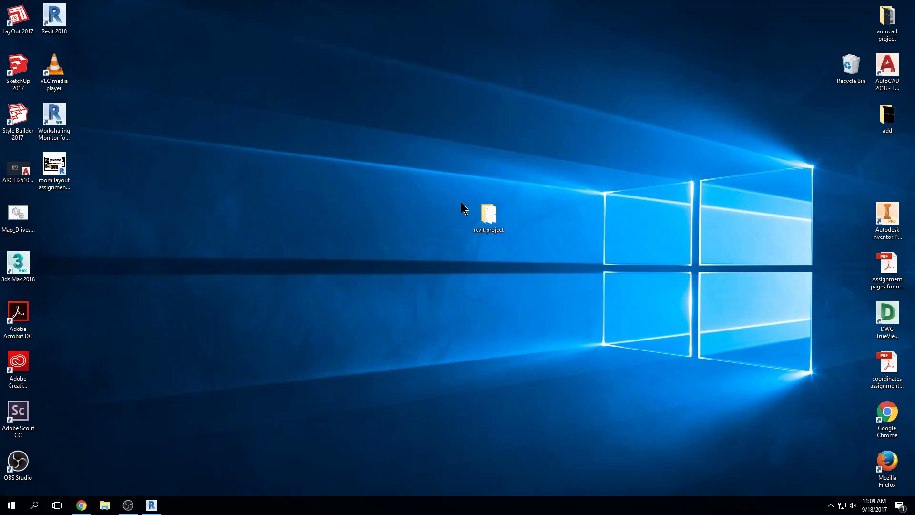
pyautogui.doubleClick(491, 224)
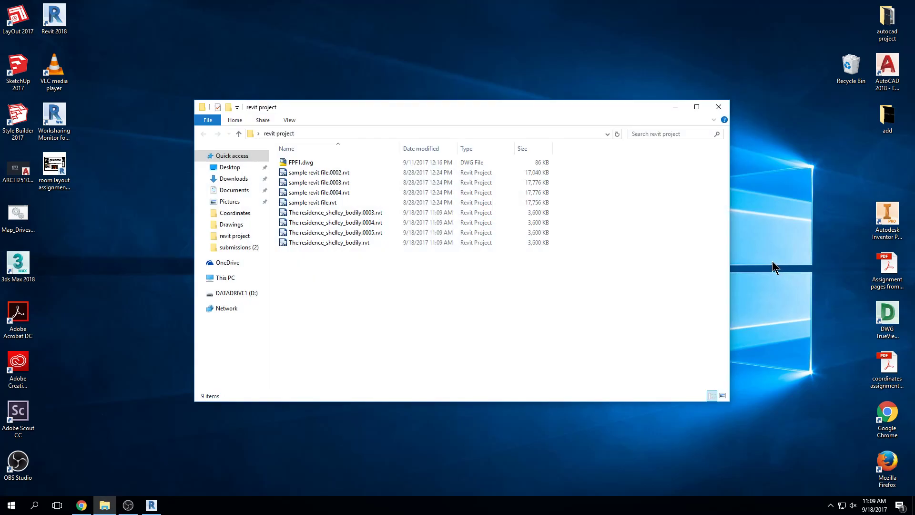
pyautogui.click(333, 202)
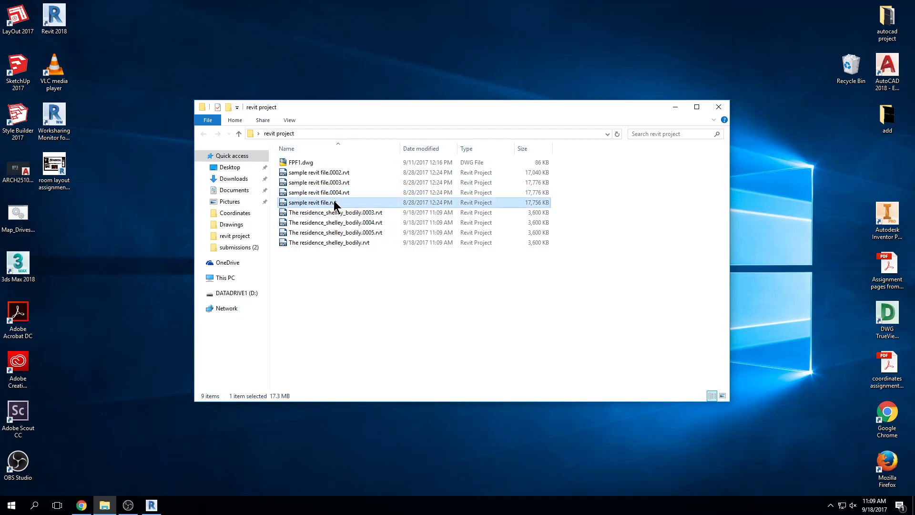
pyautogui.keyDown('shift'); pyautogui.click(330, 175); pyautogui.keyUp('shift')
# Delete the four selected sample revit files, confirming their move to the Recycle Bin
pyautogui.press('Delete')
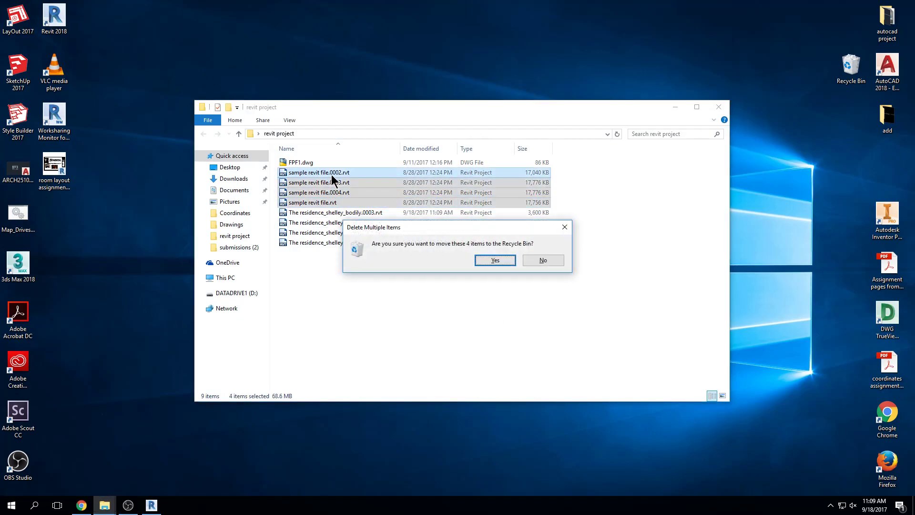
pyautogui.press('Return')
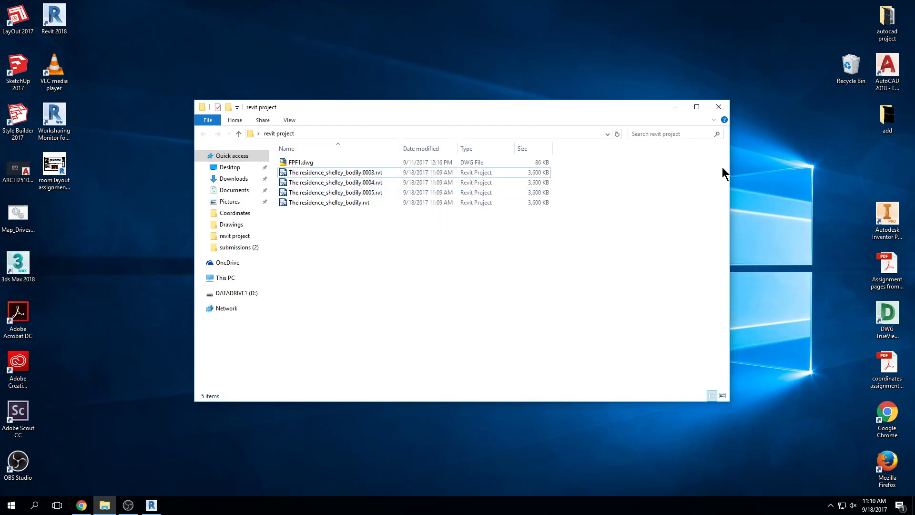
# Narrow and recentre the revit project folder window, then select the project file and its backups
pyautogui.moveTo(729, 173); pyautogui.dragTo(613, 149)
pyautogui.moveTo(528, 107); pyautogui.dragTo(614, 92)
pyautogui.click(426, 187)
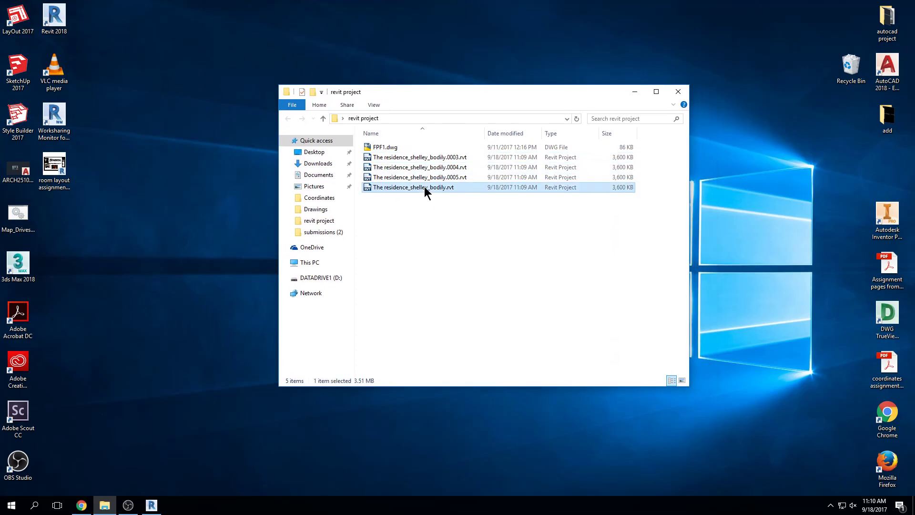
pyautogui.click(436, 160)
pyautogui.click(437, 177)
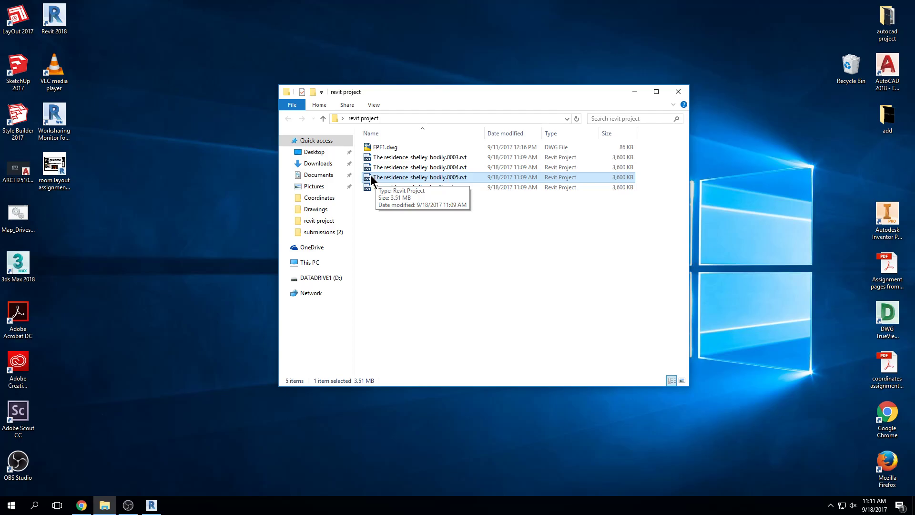
pyautogui.click(486, 248)
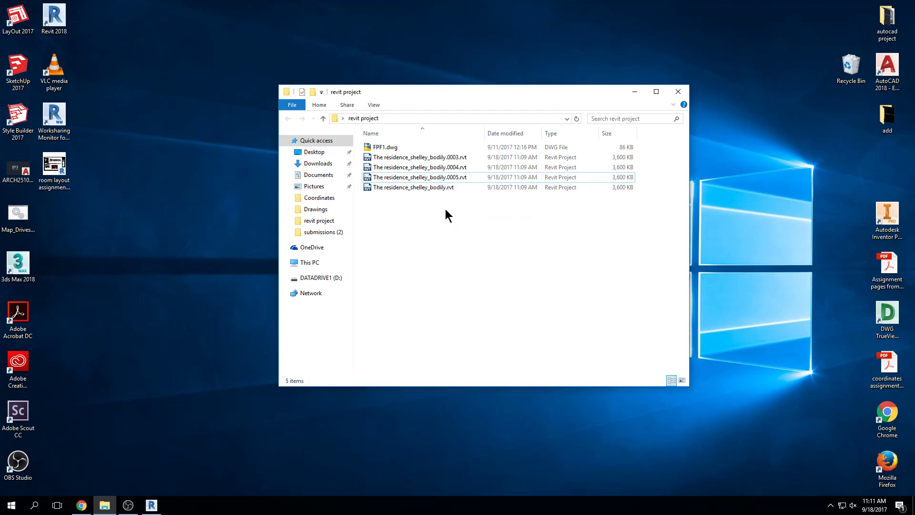
pyautogui.click(434, 188)
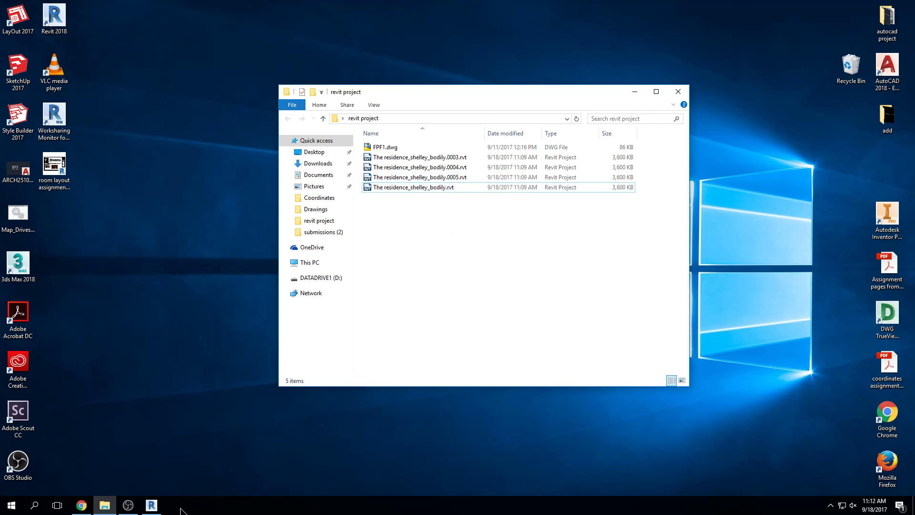
# Restore Revit and place it beside the revit project folder window on the right
pyautogui.click(151, 505)
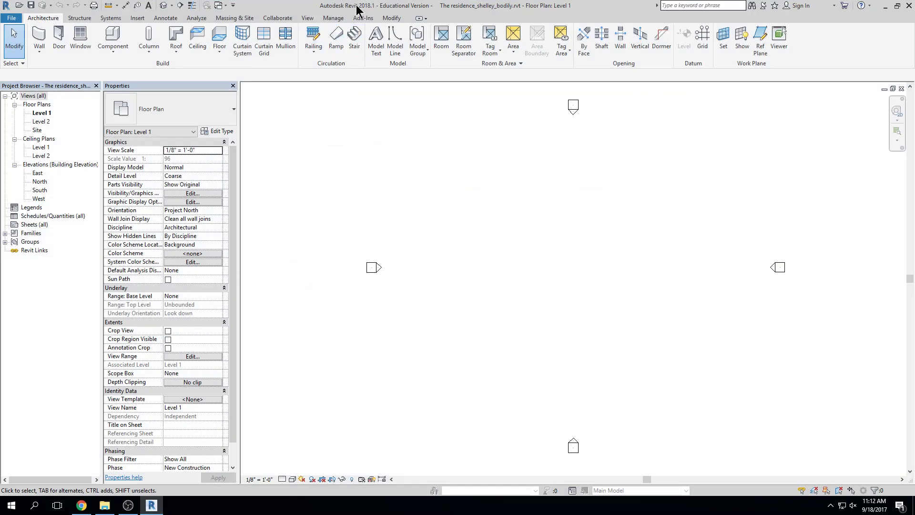
pyautogui.click(897, 5)
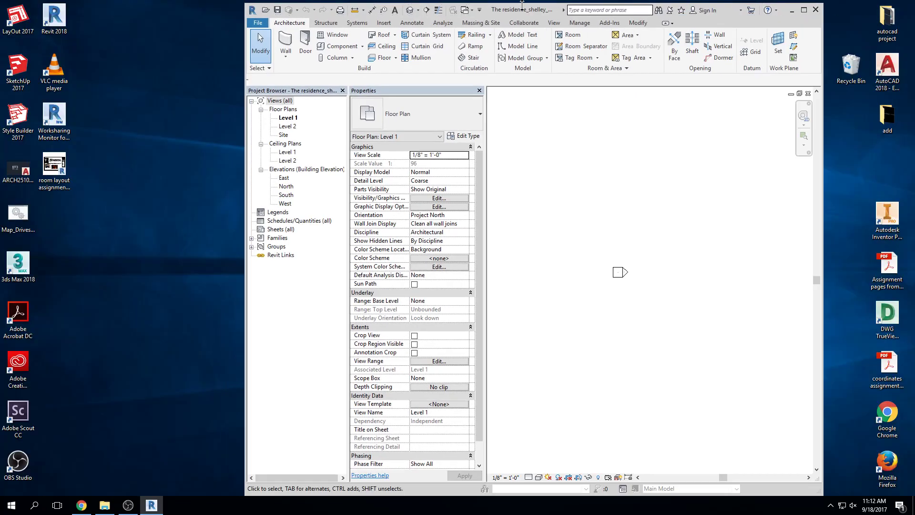
pyautogui.moveTo(506, 8); pyautogui.dragTo(282, 8)
pyautogui.click(676, 221)
pyautogui.moveTo(547, 93); pyautogui.dragTo(869, 73)
pyautogui.click(465, 184)
# Save the residence project three times with Ctrl+S, then maximize Revit
pyautogui.hotkey('ctrl', 's')
pyautogui.hotkey('ctrl', 's')
pyautogui.hotkey('ctrl', 's')
pyautogui.hotkey('ctrl', 's')
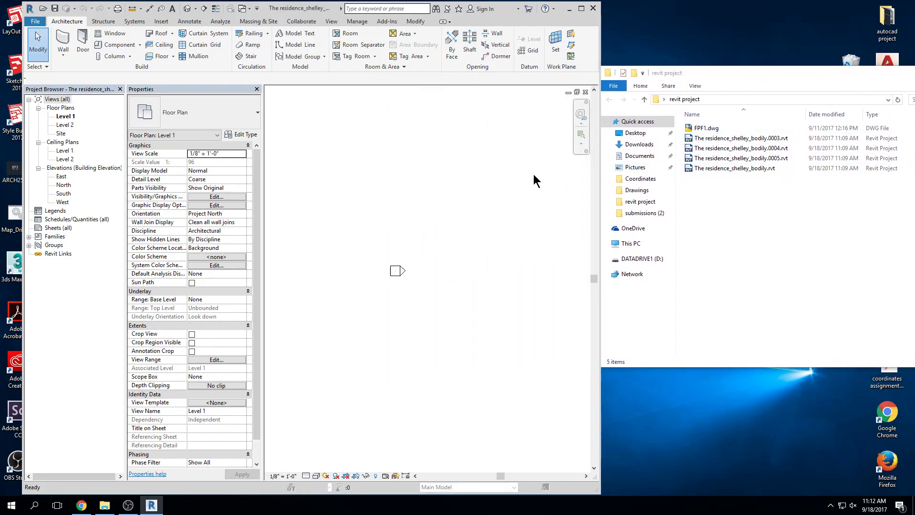
pyautogui.hotkey('ctrl', 's')
pyautogui.hotkey('ctrl', 's')
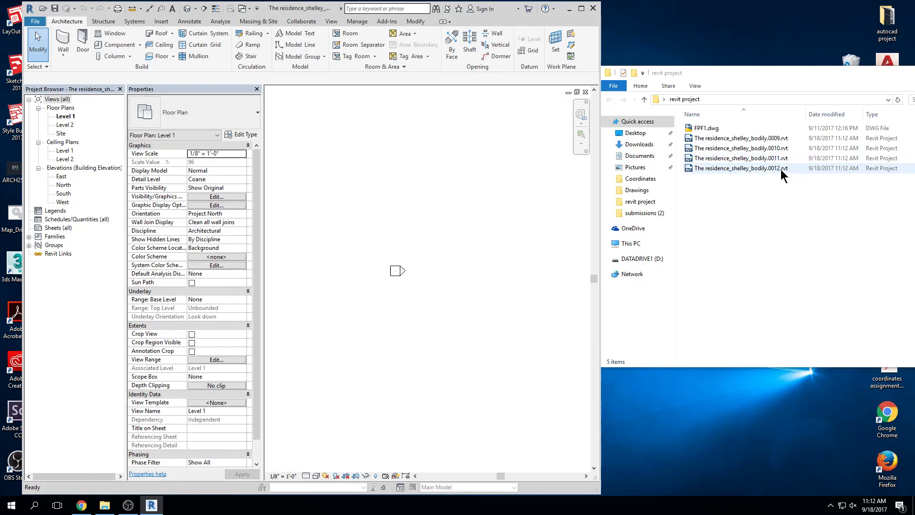
pyautogui.hotkey('ctrl', 's')
pyautogui.hotkey('ctrl', 's')
pyautogui.hotkey('ctrl', 's')
pyautogui.click(581, 8)
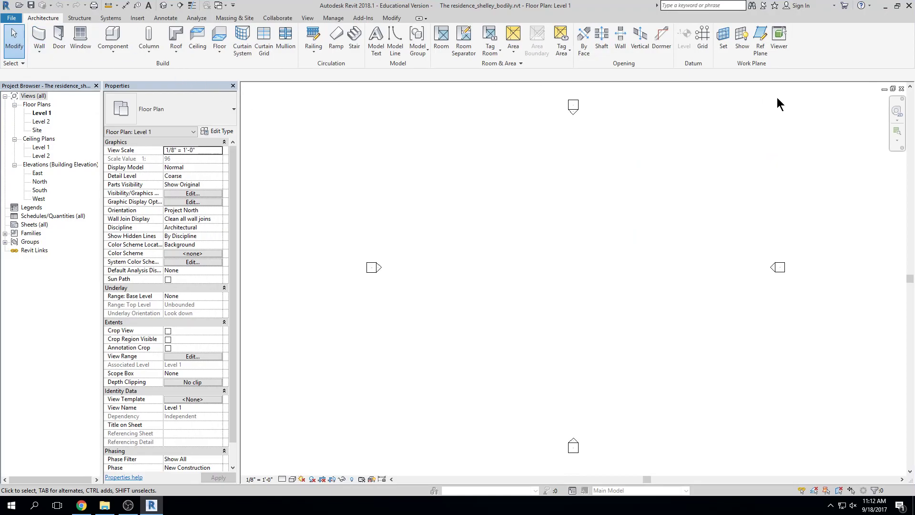
# Close the Level 1 floor plan view to return to Recent Files
pyautogui.click(901, 88)
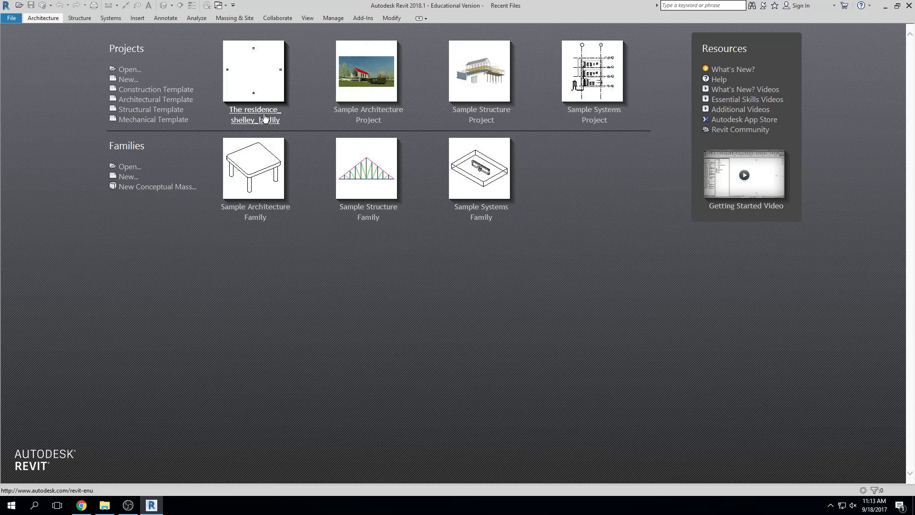
# Reopen the residence project from Recent Files and zoom its Level 1 plan to fit
pyautogui.click(262, 85)
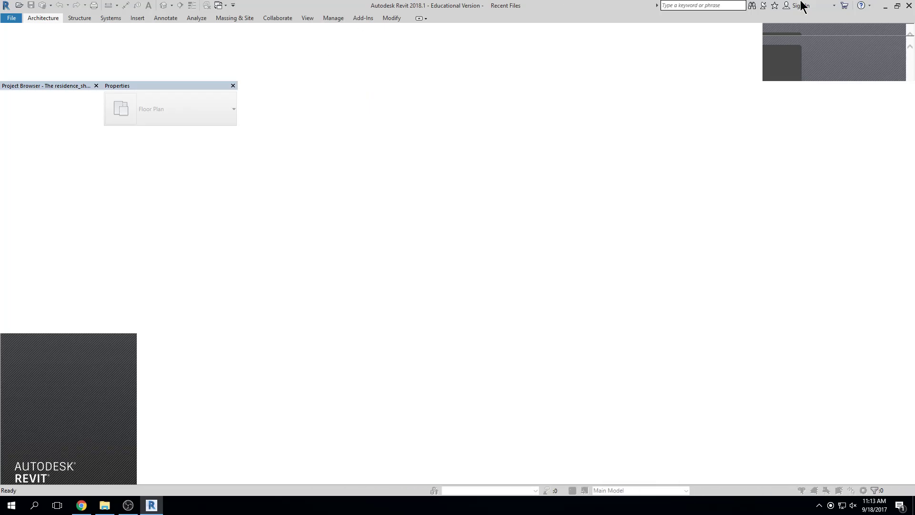
pyautogui.moveTo(718, 261); pyautogui.dragTo(535, 220, button='middle')
pyautogui.scroll(1, 535, 221)
pyautogui.middleClick(528, 215)
pyautogui.middleClick(528, 214)
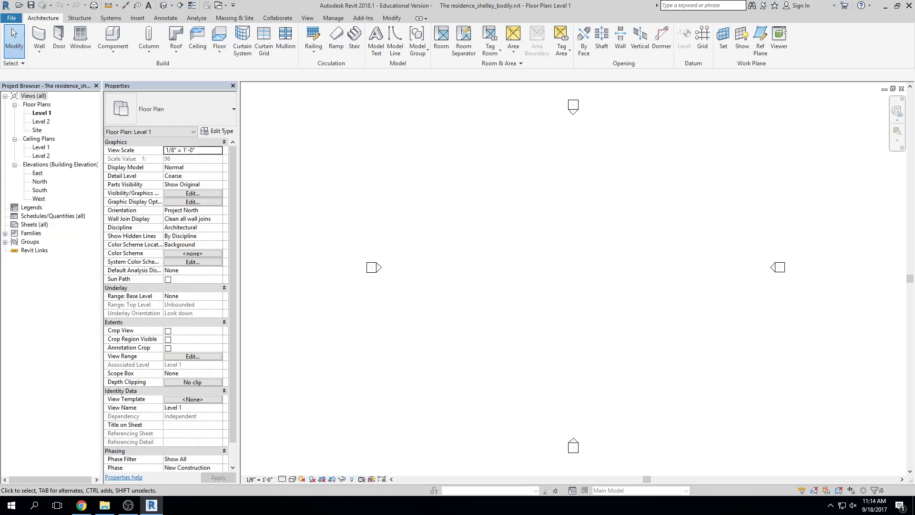
# Drag the Chrome window with the Canvas Drawing Level 2 page over Revit
pyautogui.moveTo(914, 16); pyautogui.dragTo(405, 22)
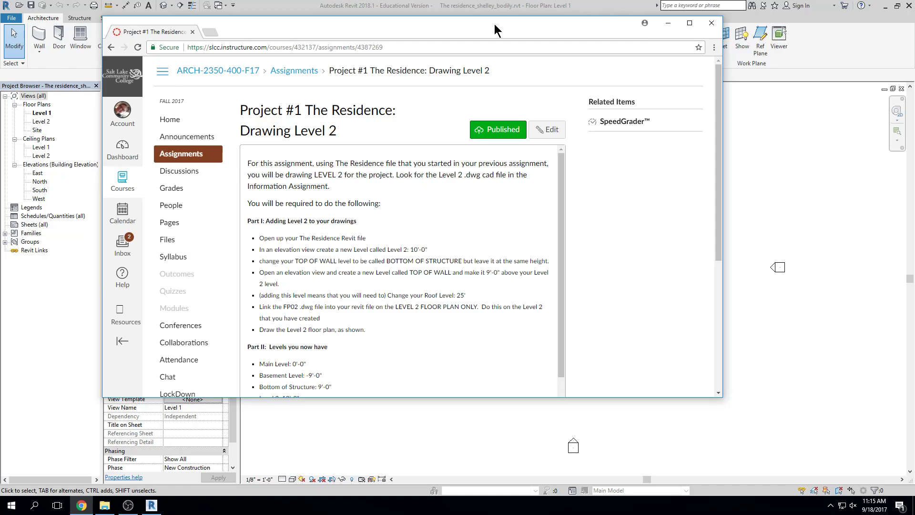
# Open The Residence: INFORMATION ASSIGNMENT from the assignments list and download FPF1.dwg
pyautogui.moveTo(495, 24); pyautogui.dragTo(499, 19)
pyautogui.click(203, 152)
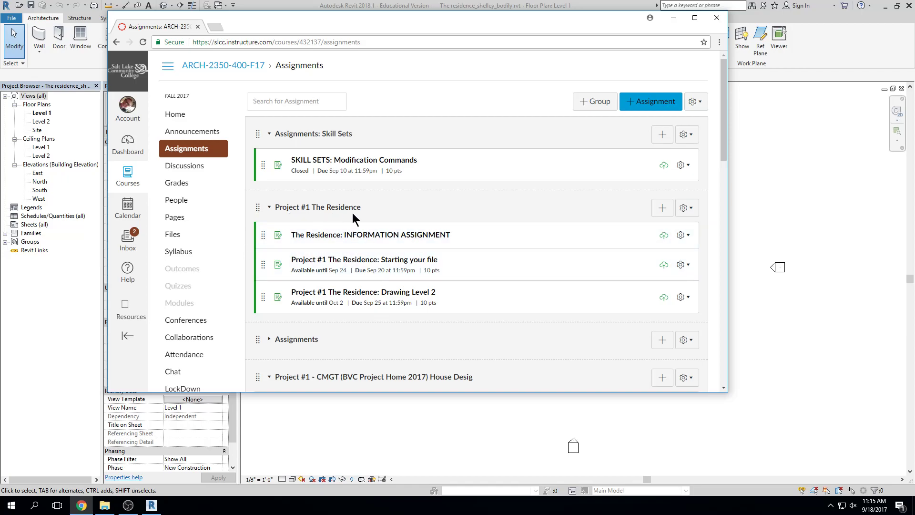
pyautogui.click(371, 234)
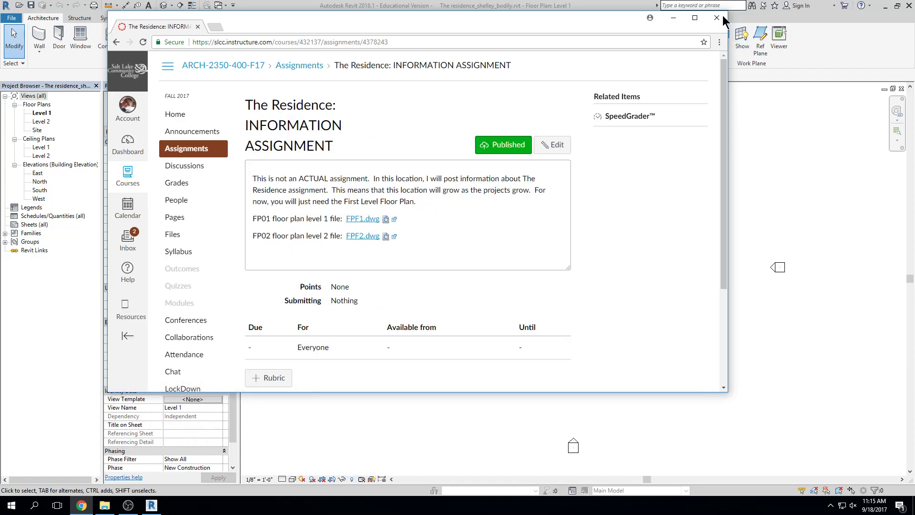
pyautogui.click(694, 17)
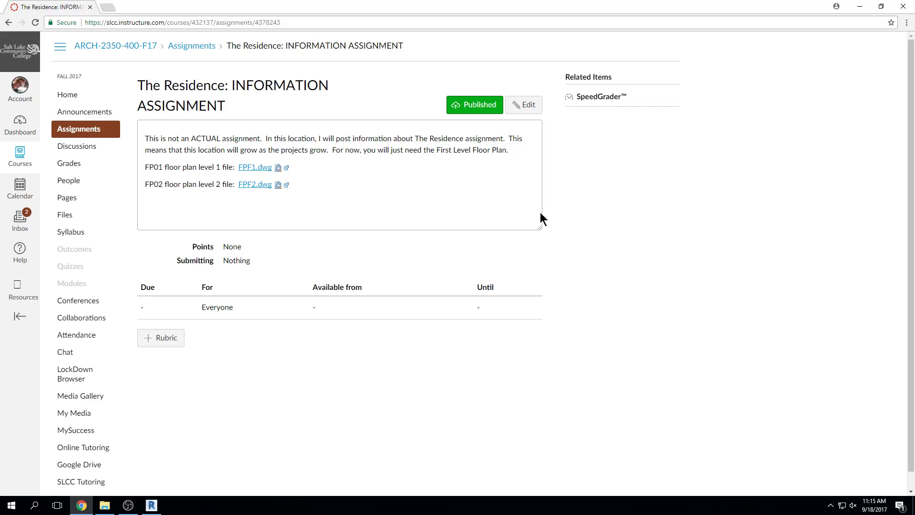
pyautogui.click(250, 169)
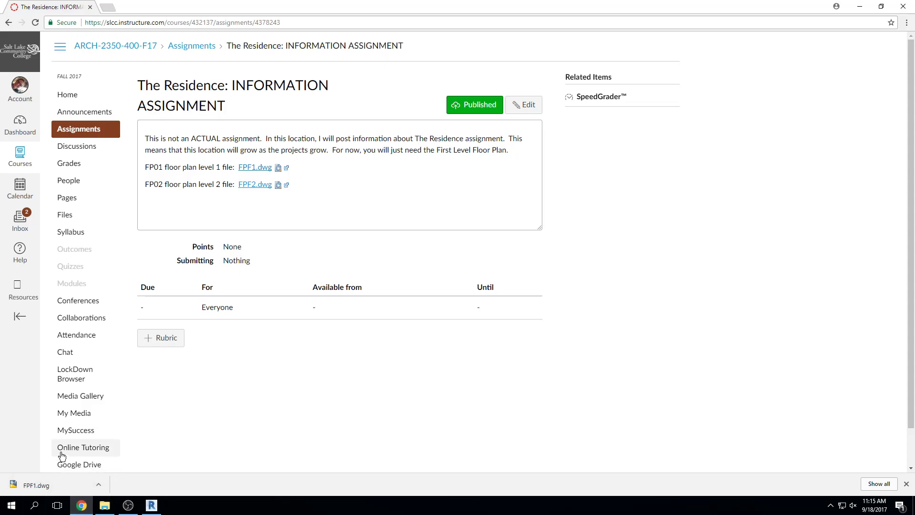
# Open File Explorer on Downloads and bring up the context menu for FPF1.dwg
pyautogui.click(105, 506)
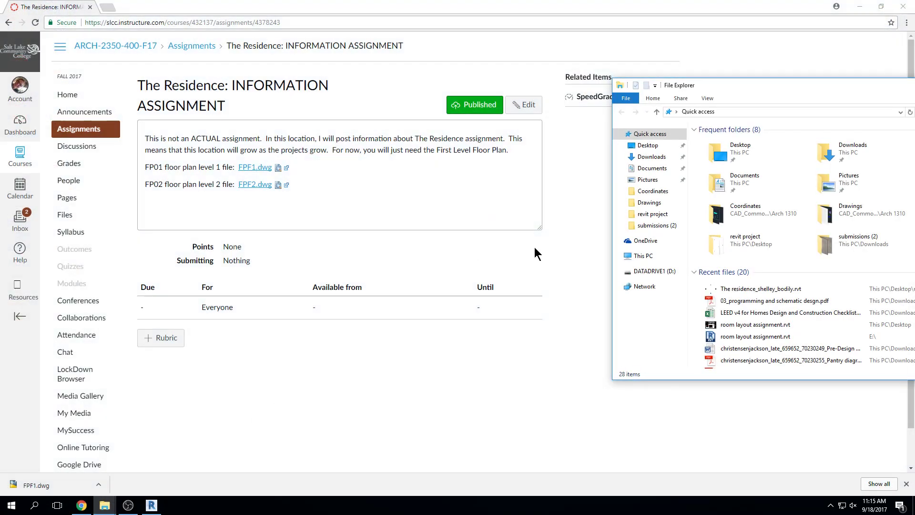
pyautogui.moveTo(808, 88); pyautogui.dragTo(576, 76)
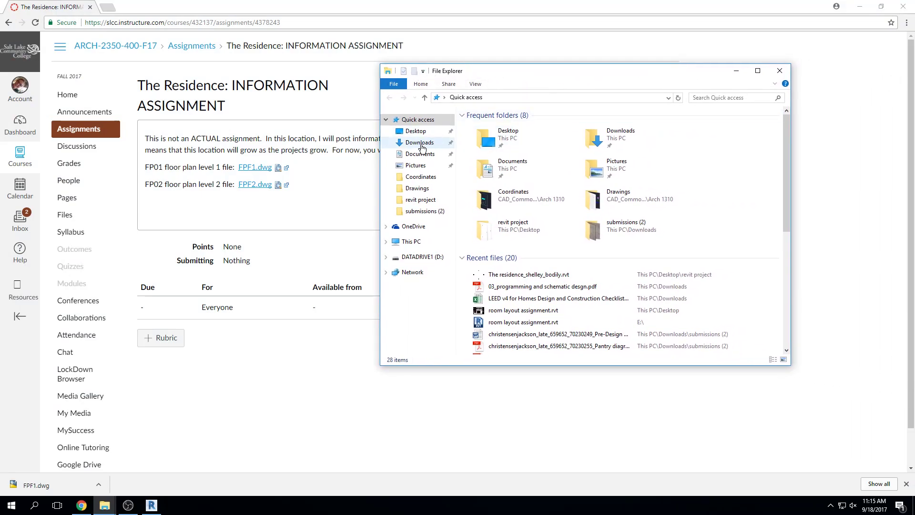
pyautogui.click(404, 144)
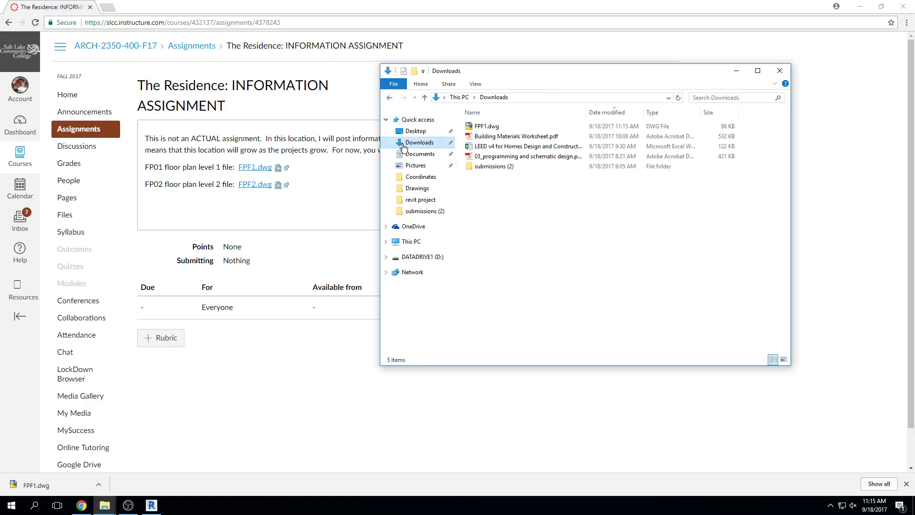
pyautogui.click(478, 127)
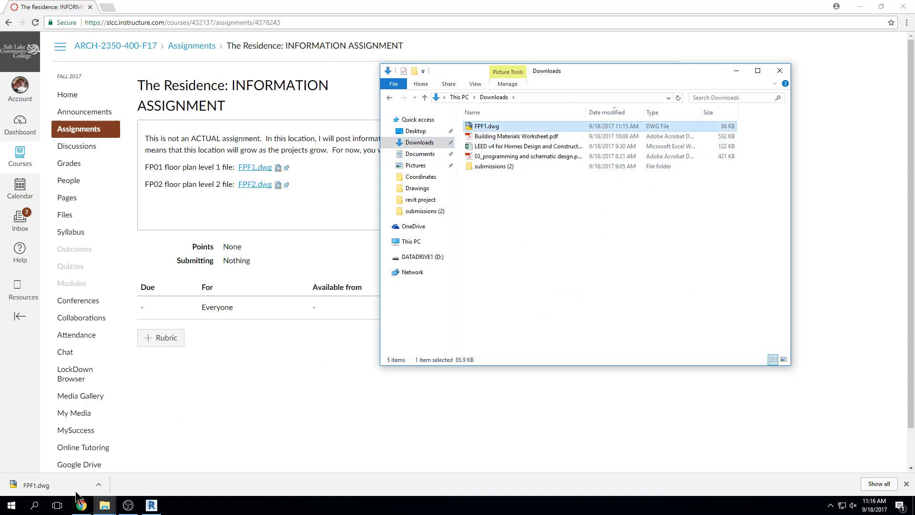
pyautogui.rightClick(490, 124)
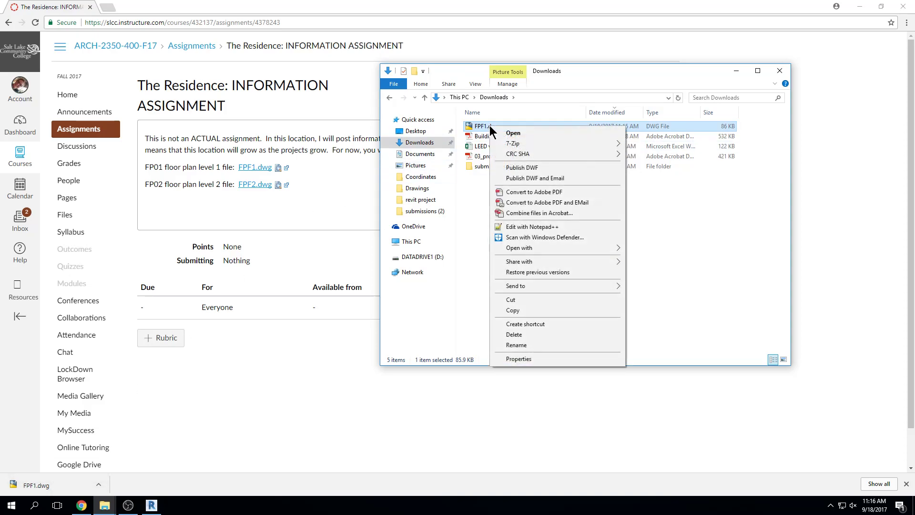
# Copy FPF1.dwg, open the Desktop revit project folder, and confirm FPF1.dwg is already there
pyautogui.click(520, 310)
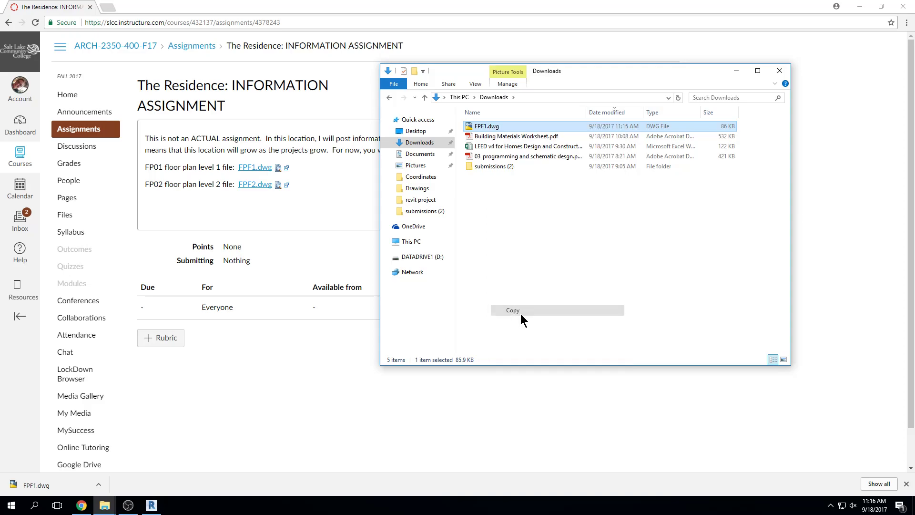
pyautogui.click(415, 132)
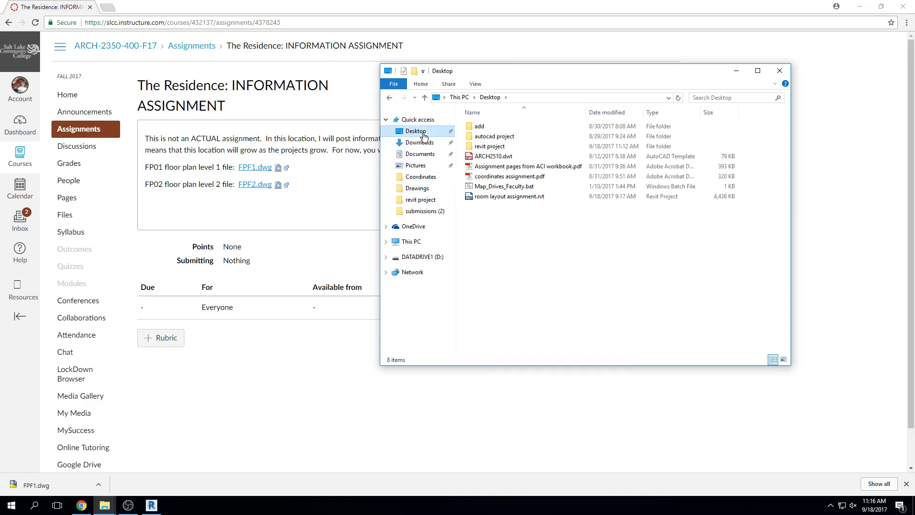
pyautogui.doubleClick(485, 152)
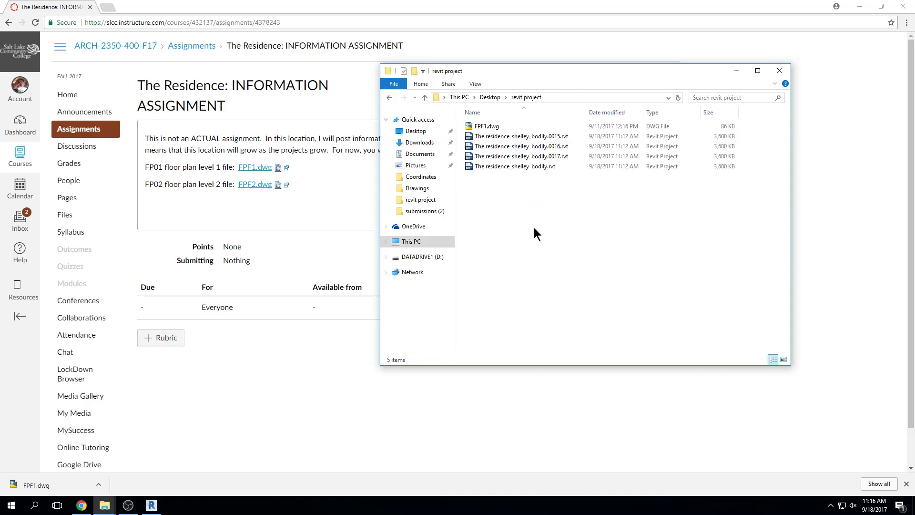
pyautogui.click(490, 128)
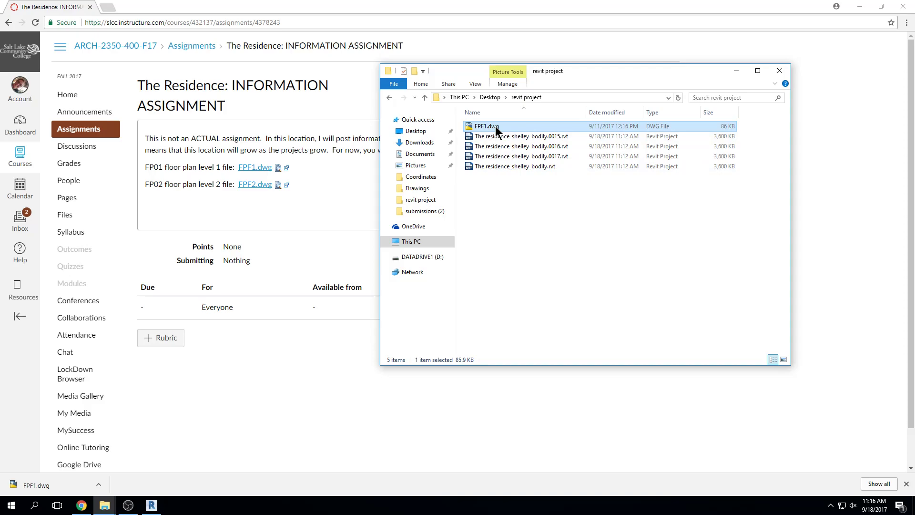
pyautogui.click(495, 166)
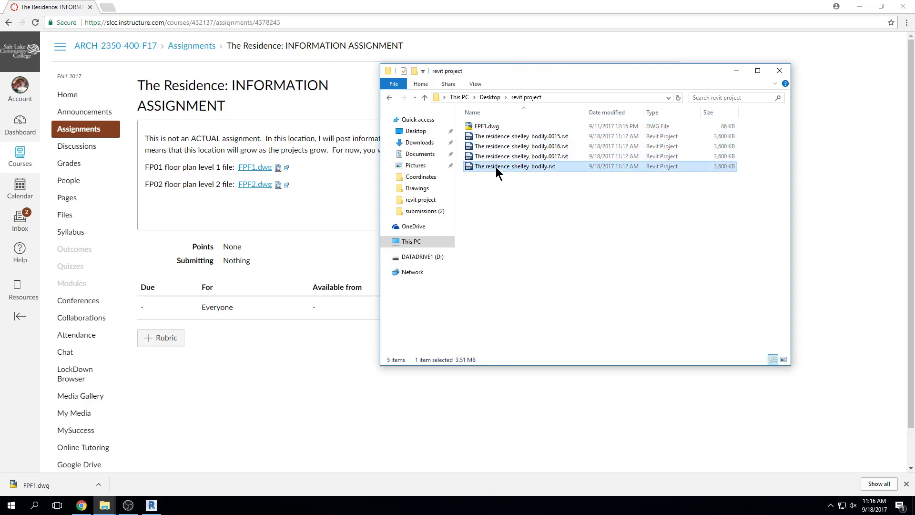
pyautogui.click(499, 125)
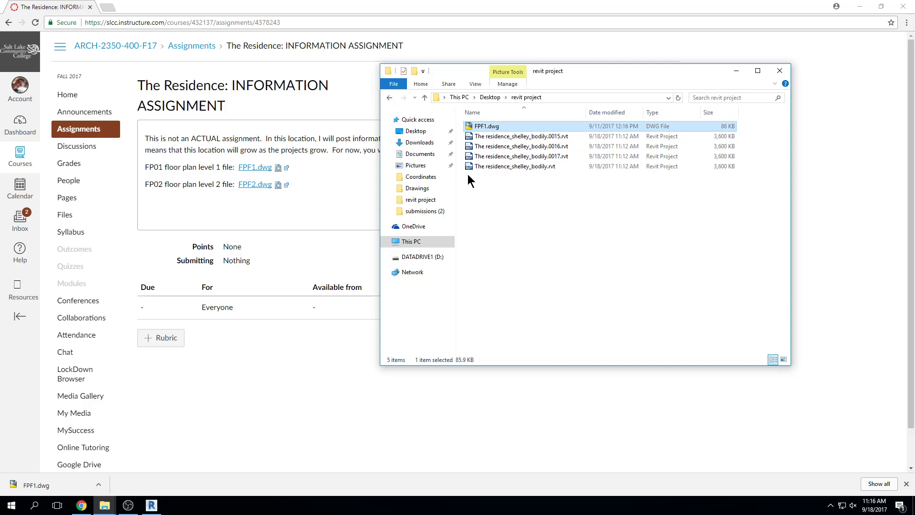
pyautogui.click(556, 408)
# Download FPF2.dwg from Canvas and show it in its Downloads folder
pyautogui.moveTo(345, 12); pyautogui.dragTo(402, 35)
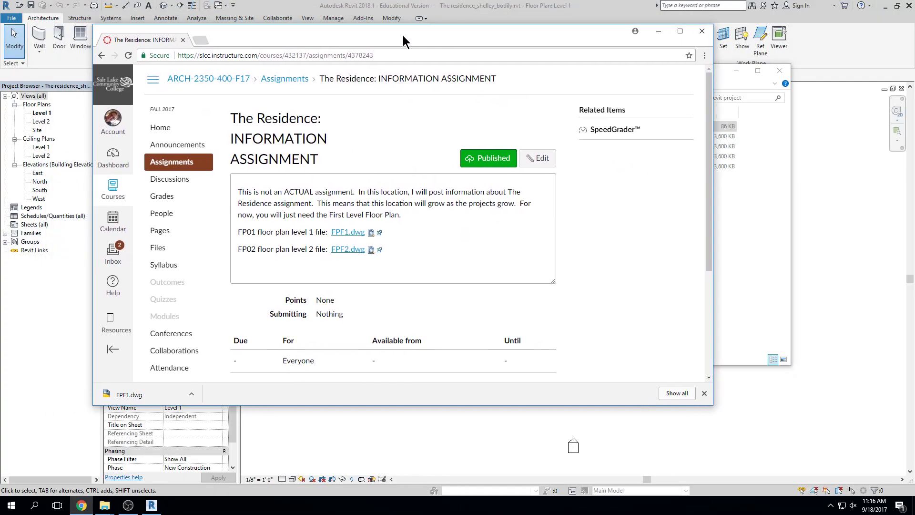
pyautogui.click(352, 253)
pyautogui.click(195, 393)
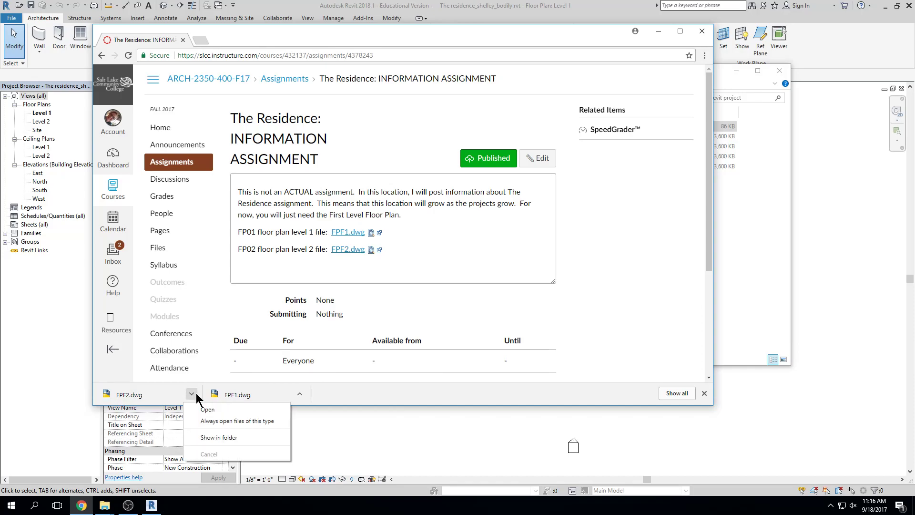
pyautogui.click(233, 439)
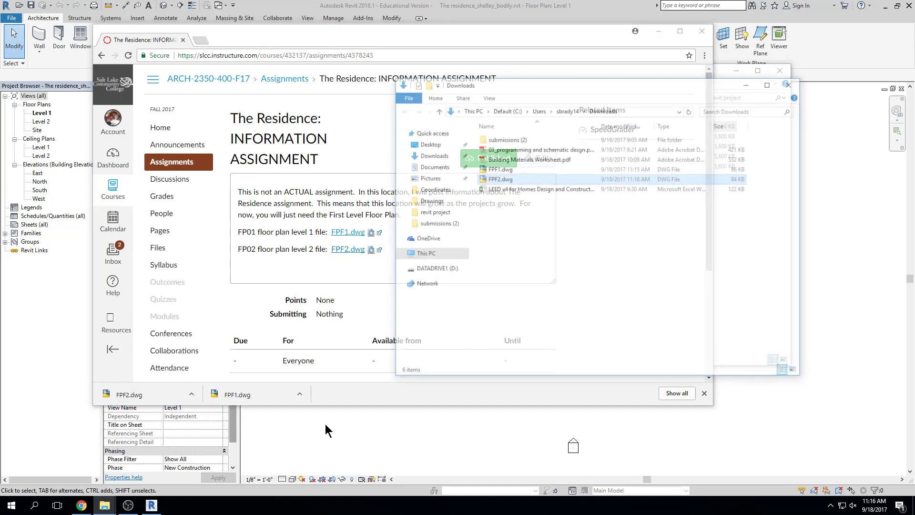
# Copy FPF2.dwg and paste it into the Desktop revit project folder, then return to Revit
pyautogui.rightClick(505, 179)
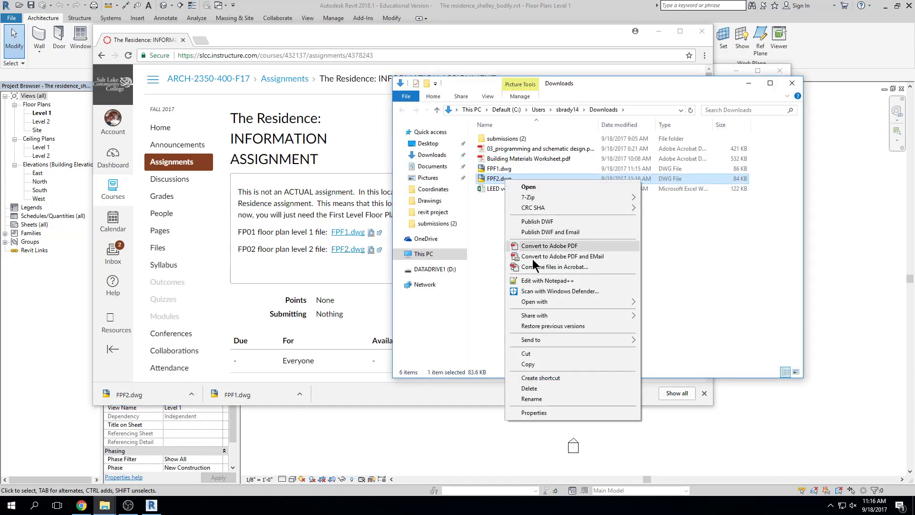
pyautogui.click(540, 362)
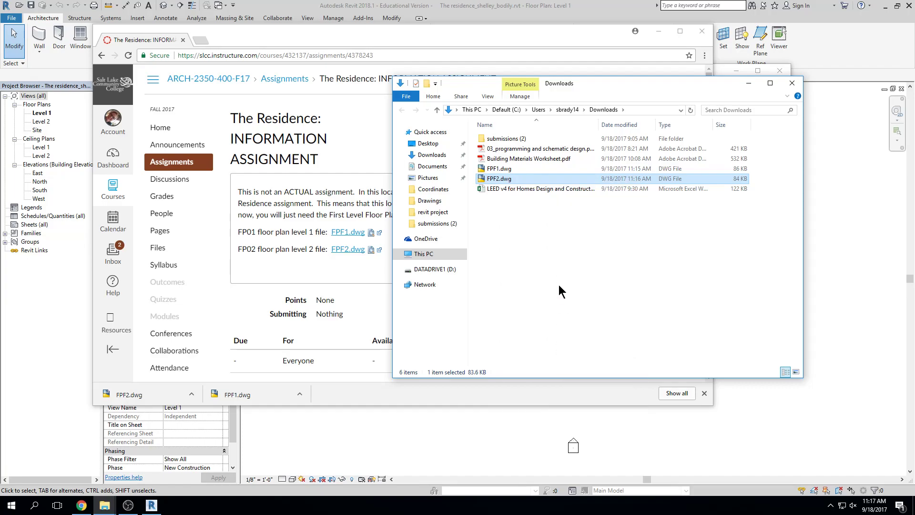
pyautogui.click(429, 144)
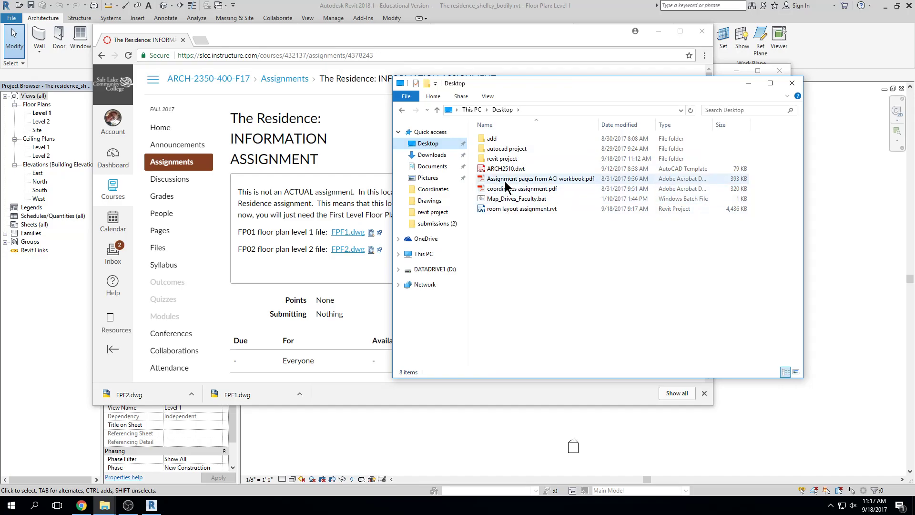
pyautogui.doubleClick(502, 159)
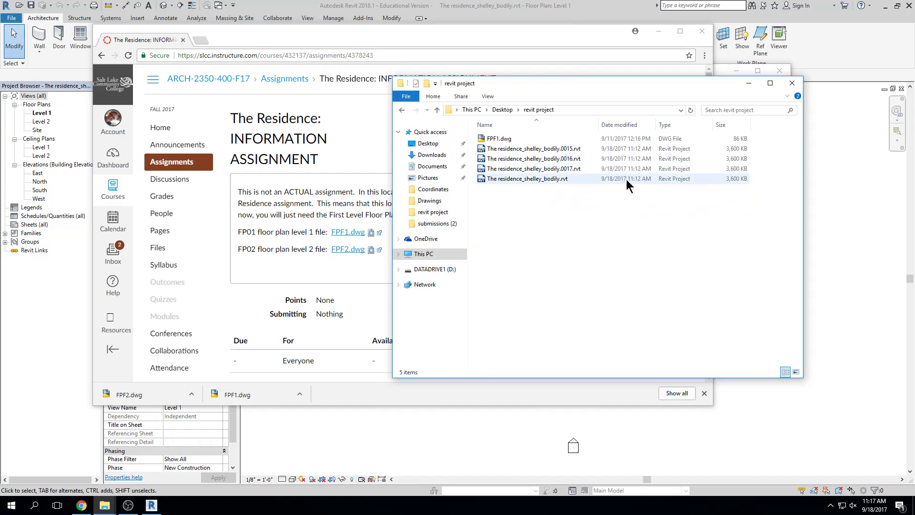
pyautogui.rightClick(526, 232)
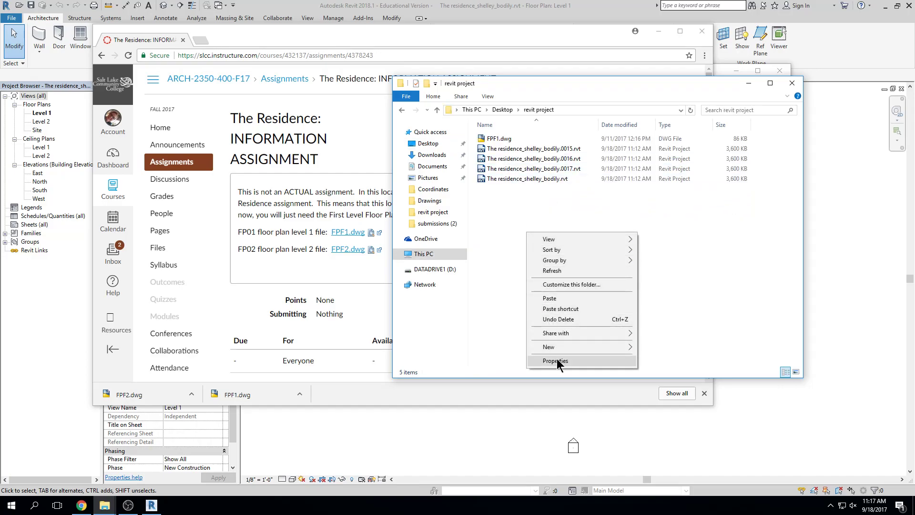
pyautogui.click(554, 302)
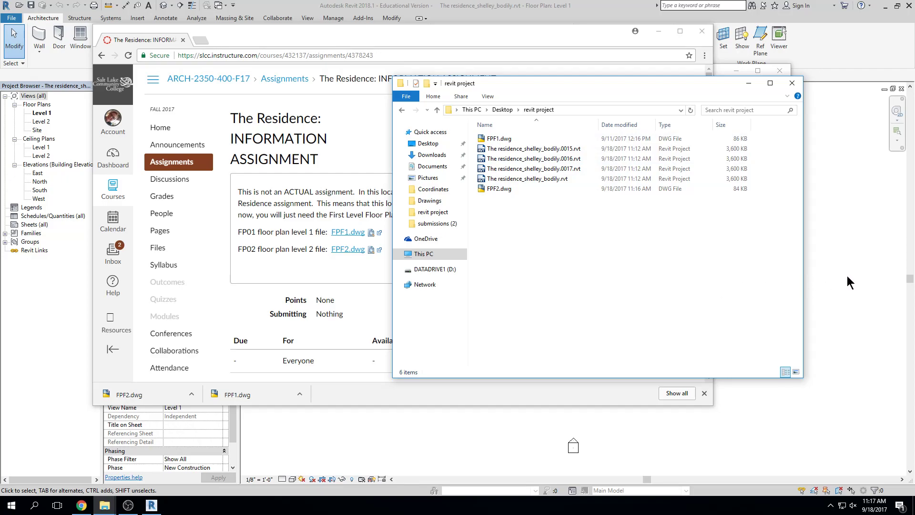
pyautogui.click(822, 236)
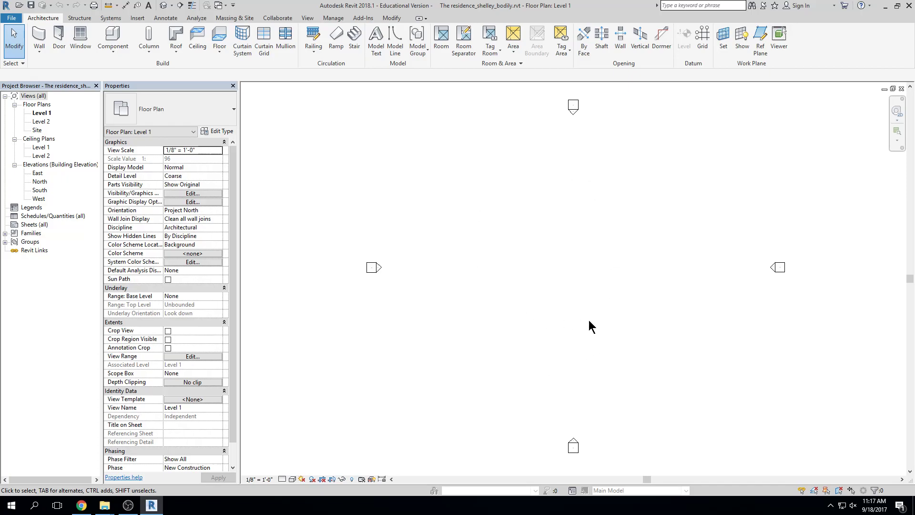
# Show the Insert ribbon's link and import tools for the Level 1 floor plan
pyautogui.moveTo(586, 304); pyautogui.dragTo(543, 296, button='middle')
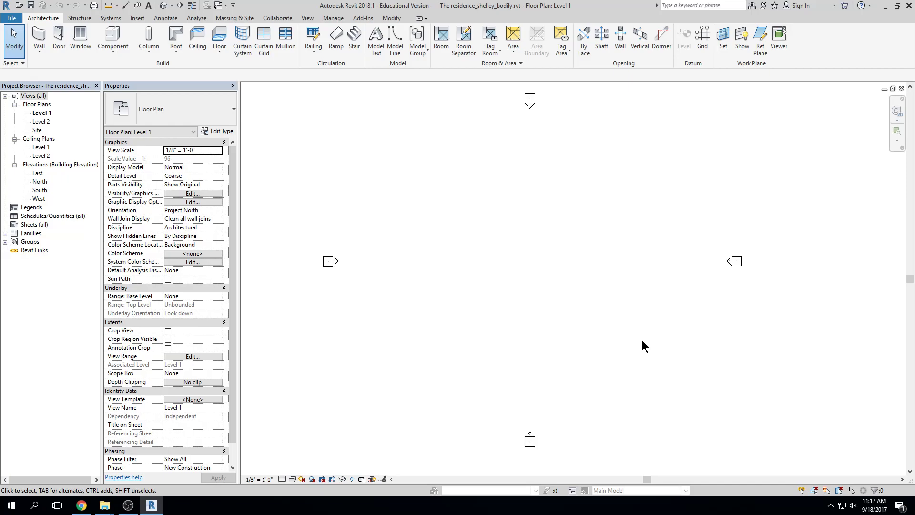
pyautogui.click(142, 18)
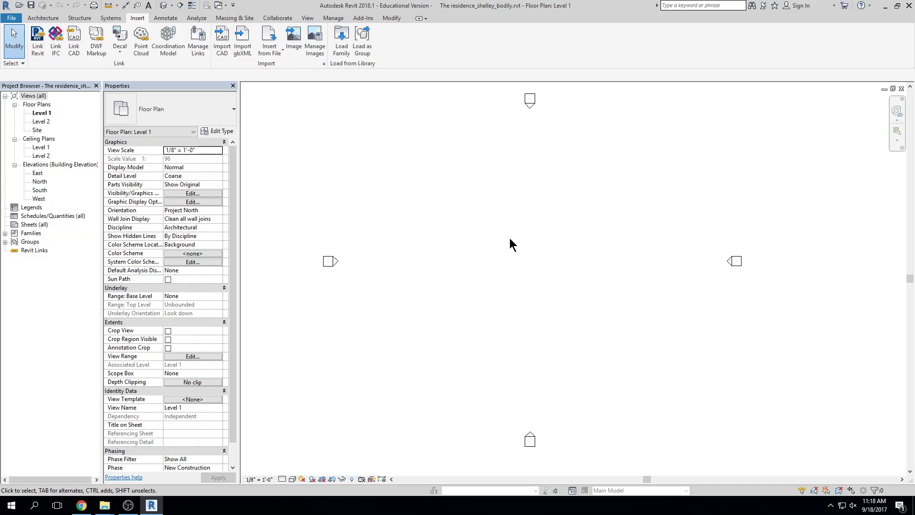
# Import FPF1.dwg into Level 1 with visible layers only, limited to the current view
pyautogui.click(221, 51)
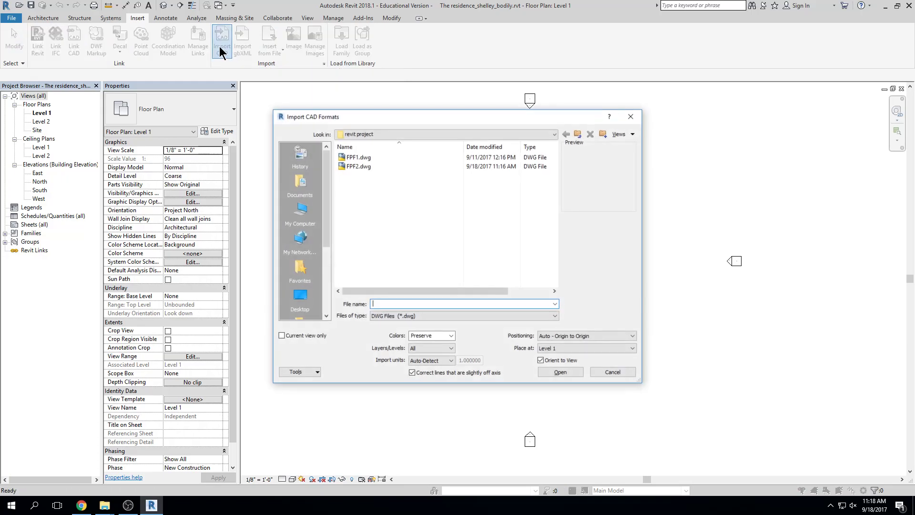
pyautogui.click(353, 157)
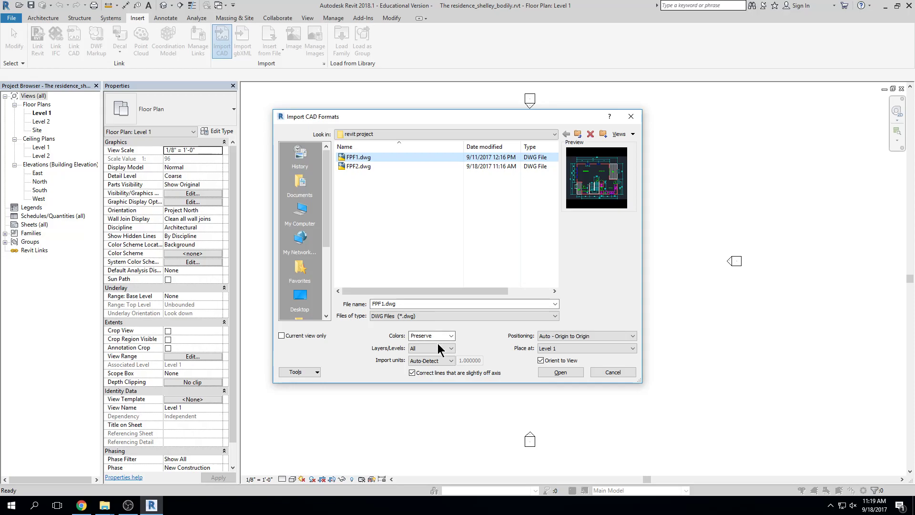
pyautogui.click(451, 348)
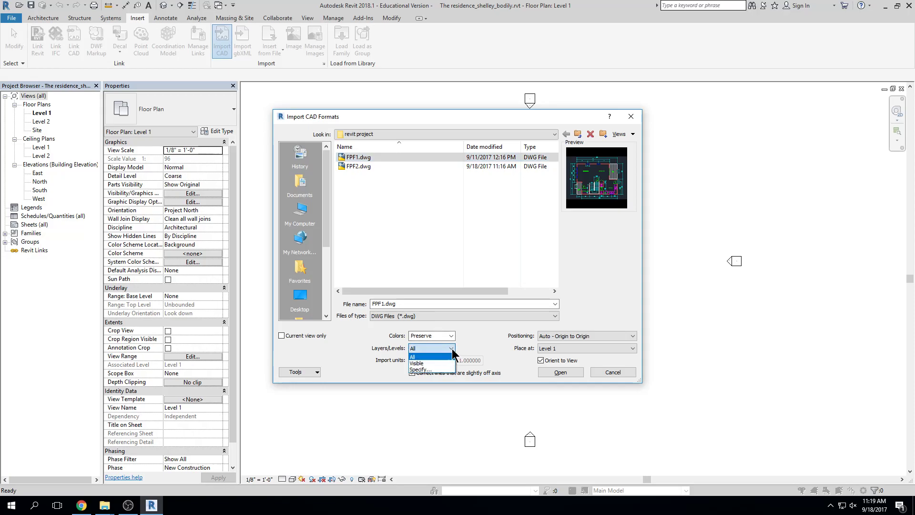
pyautogui.click(443, 363)
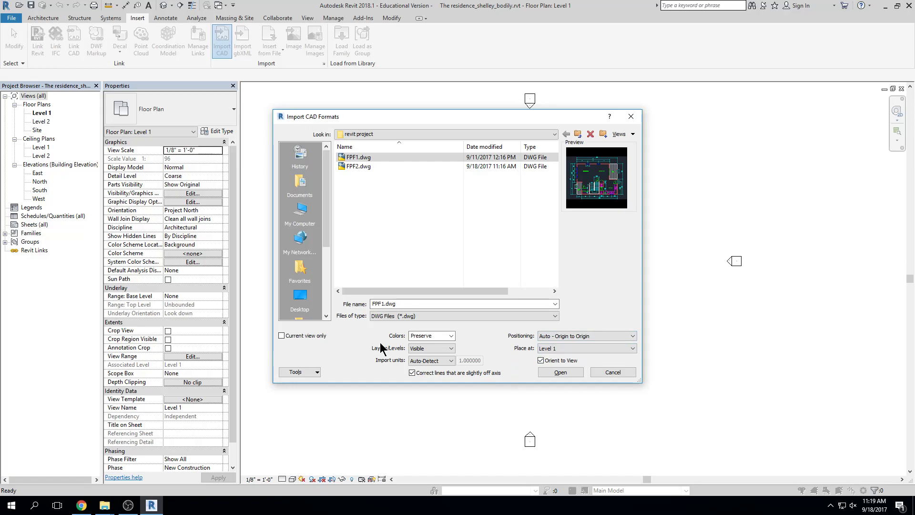
pyautogui.click(282, 335)
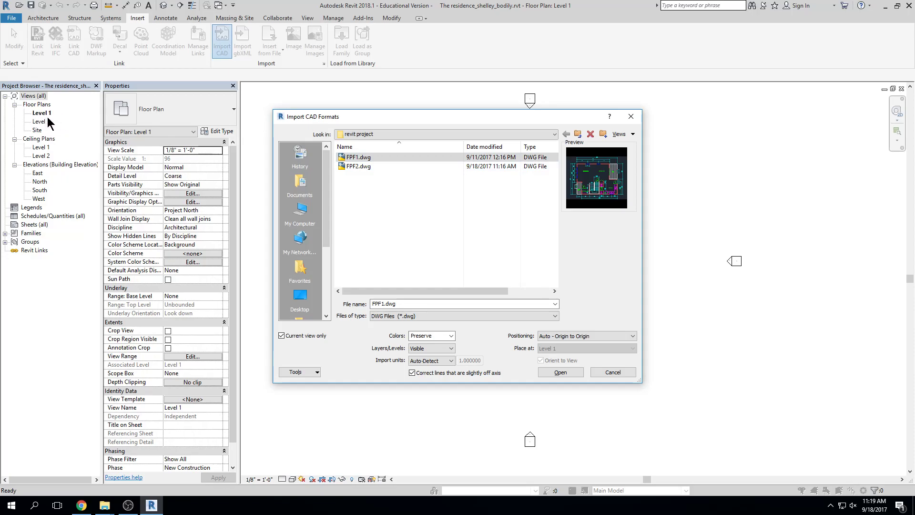
pyautogui.click(560, 373)
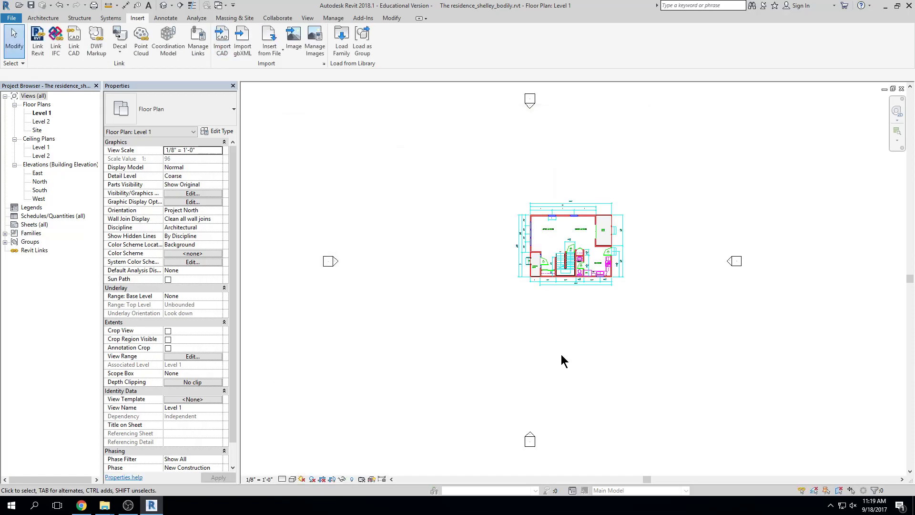
# Zoom and pan the Level 1 plan until the imported FPF1.dwg house fills the view
pyautogui.scroll(3, 620, 267)
pyautogui.scroll(2, 625, 241)
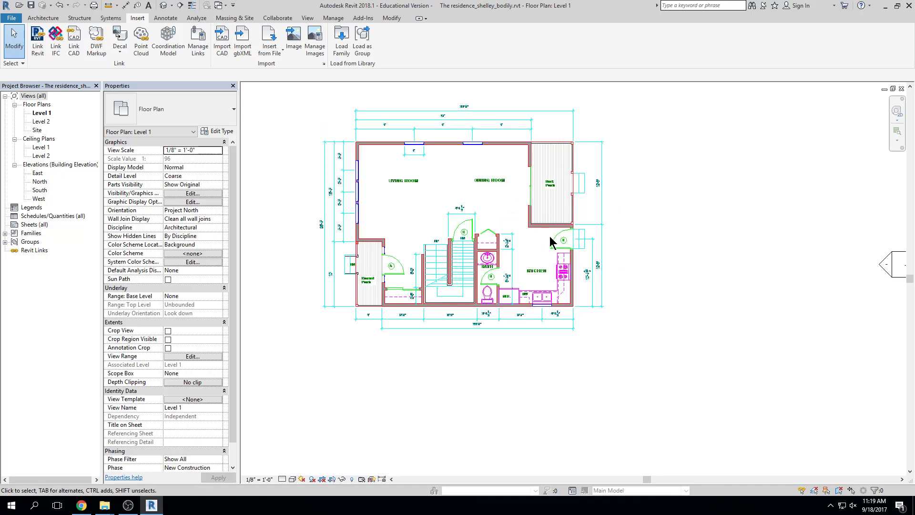
pyautogui.scroll(1, 550, 236)
pyautogui.scroll(2, 456, 200)
pyautogui.moveTo(458, 205); pyautogui.dragTo(504, 271, button='middle')
pyautogui.scroll(7, 524, 129)
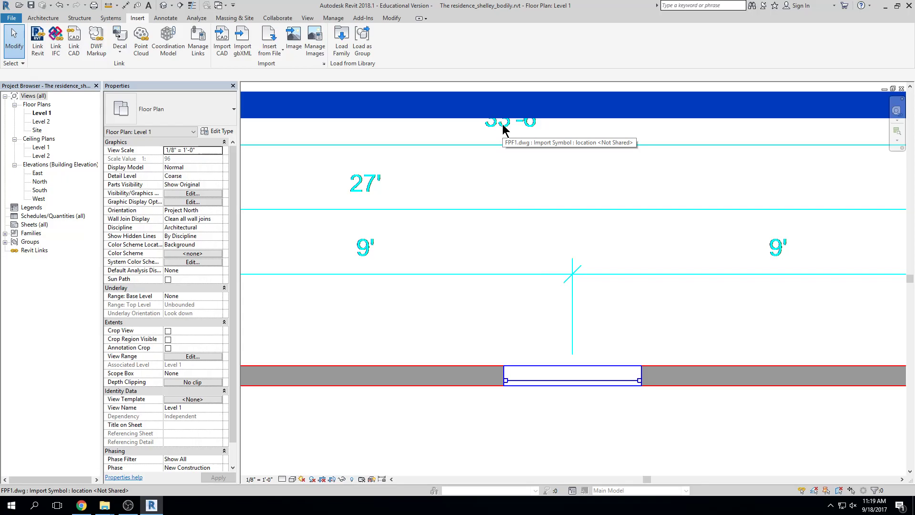
pyautogui.scroll(-10, 524, 234)
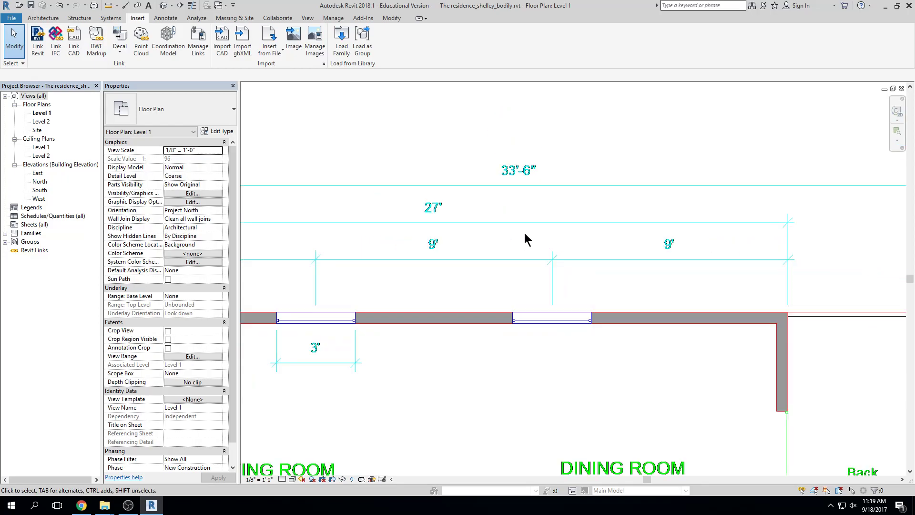
pyautogui.moveTo(654, 198); pyautogui.dragTo(622, 202, button='middle')
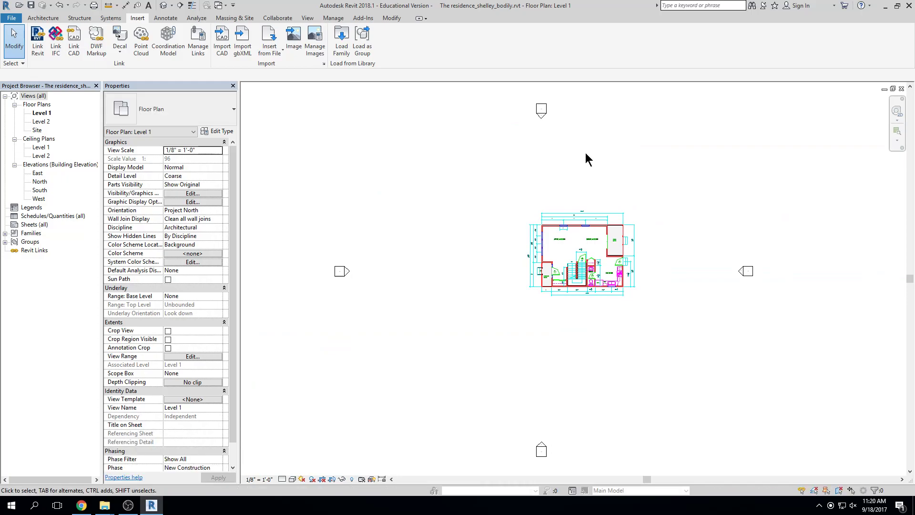
pyautogui.moveTo(585, 151); pyautogui.dragTo(569, 153, button='middle')
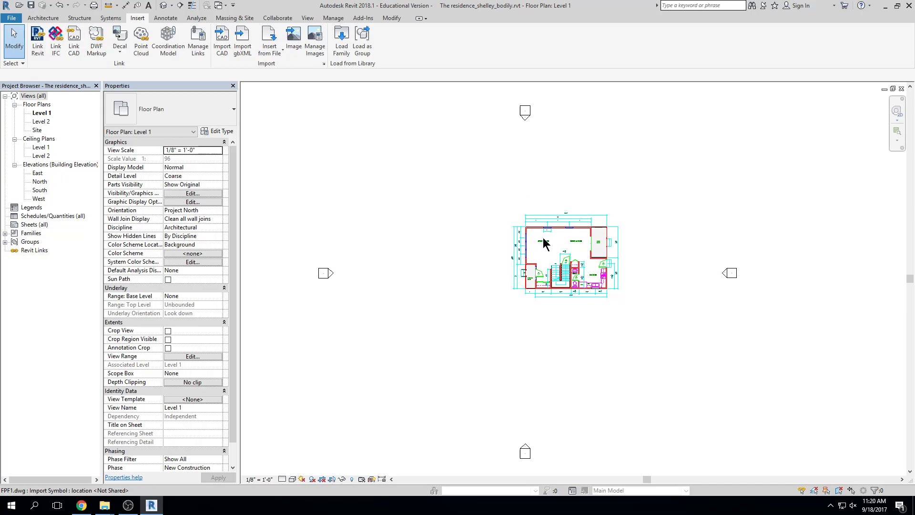
pyautogui.scroll(6, 556, 219)
pyautogui.moveTo(533, 242); pyautogui.dragTo(490, 234, button='middle')
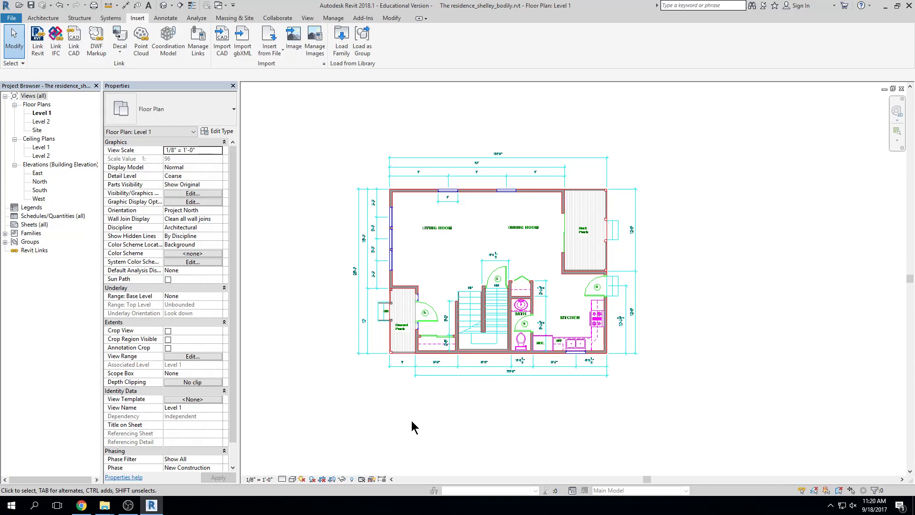
# Open the North elevation view from the Project Browser, then close it again
pyautogui.doubleClick(39, 182)
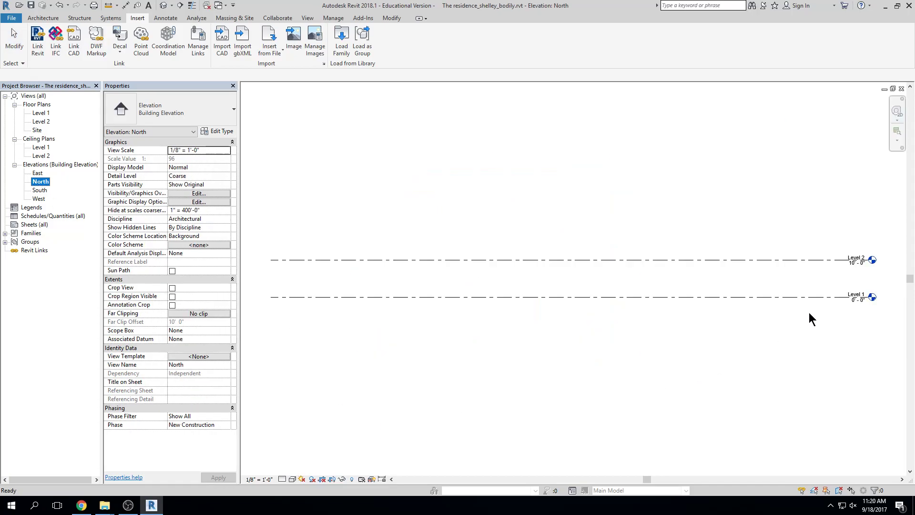
pyautogui.click(594, 385)
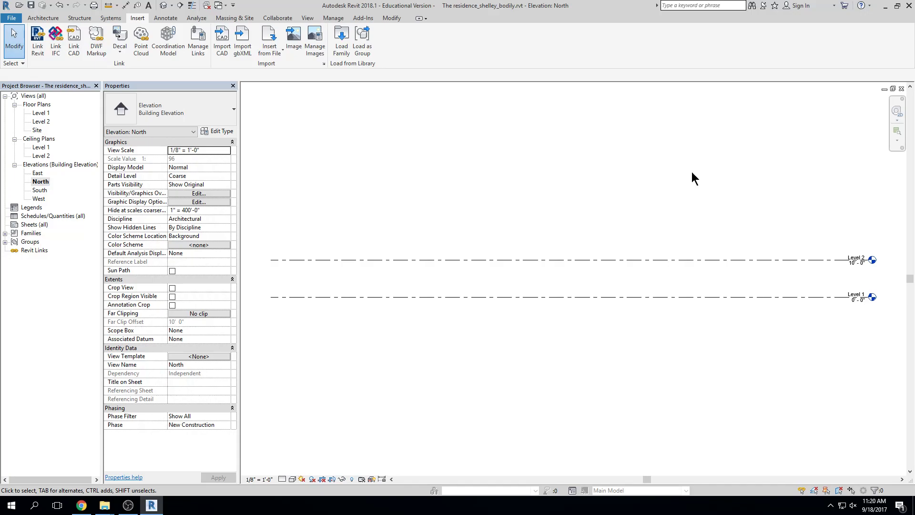
pyautogui.click(901, 88)
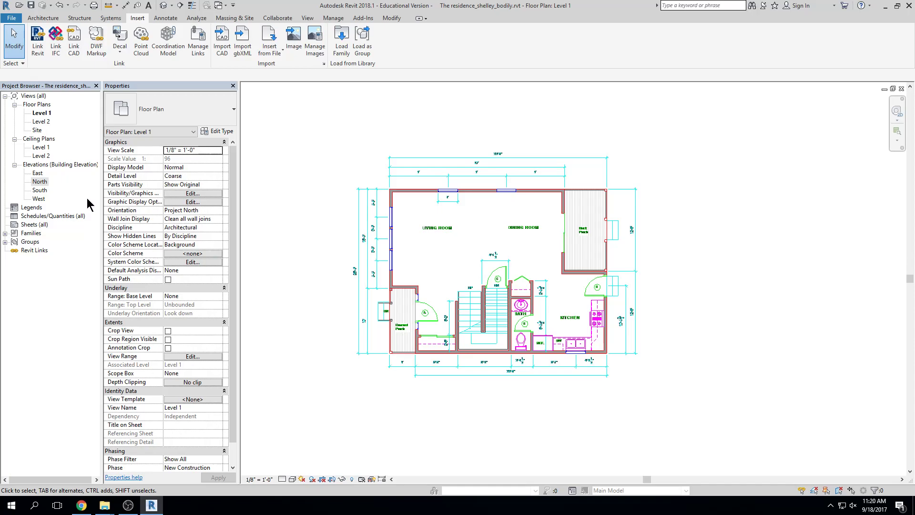
# Reopen the North elevation, box-select the Level 1 and Level 2 lines, then close it
pyautogui.doubleClick(40, 182)
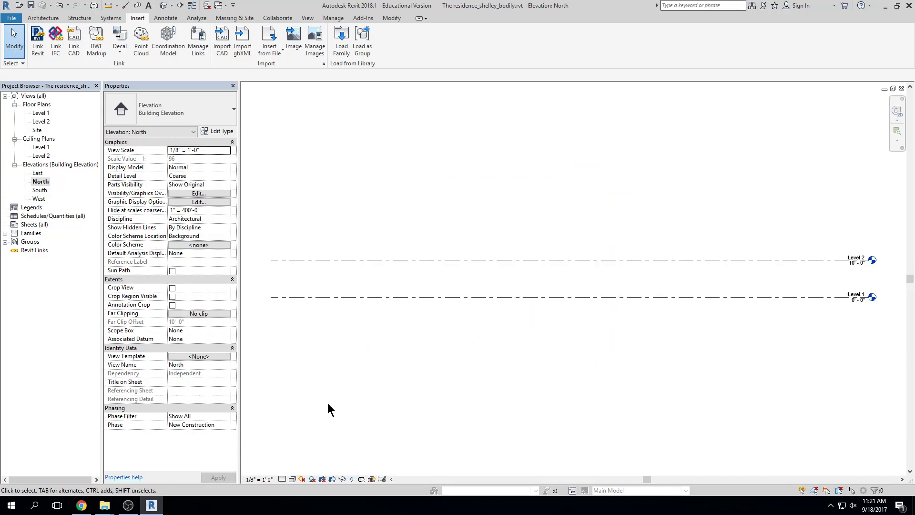
pyautogui.moveTo(306, 399); pyautogui.dragTo(825, 155)
pyautogui.moveTo(788, 272); pyautogui.dragTo(304, 425)
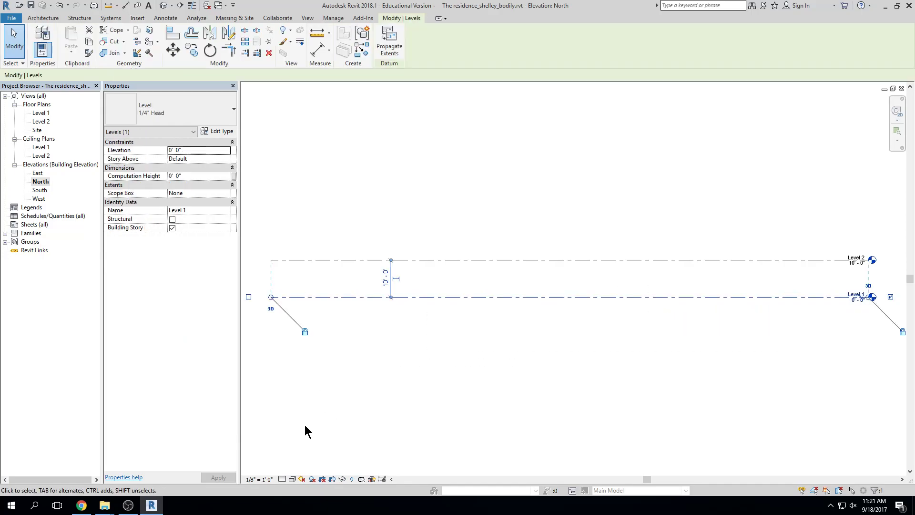
pyautogui.scroll(-3, 390, 381)
pyautogui.moveTo(690, 212); pyautogui.dragTo(238, 478)
pyautogui.click(375, 413)
pyautogui.scroll(-2, 370, 414)
pyautogui.moveTo(519, 213); pyautogui.dragTo(603, 122, button='middle')
pyautogui.moveTo(602, 123); pyautogui.dragTo(386, 352)
pyautogui.scroll(6, 498, 307)
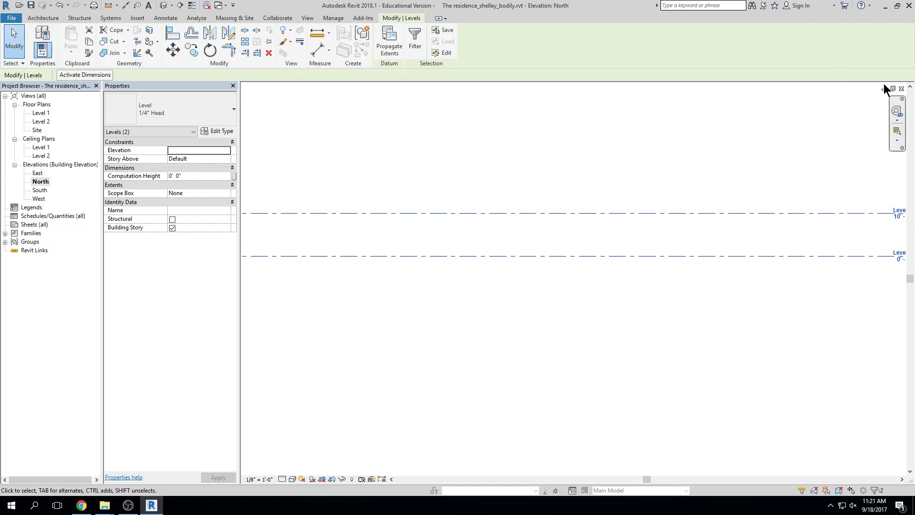
pyautogui.click(901, 89)
# Move the North elevation line in the plan down through the house
pyautogui.scroll(-3, 678, 223)
pyautogui.click(591, 162)
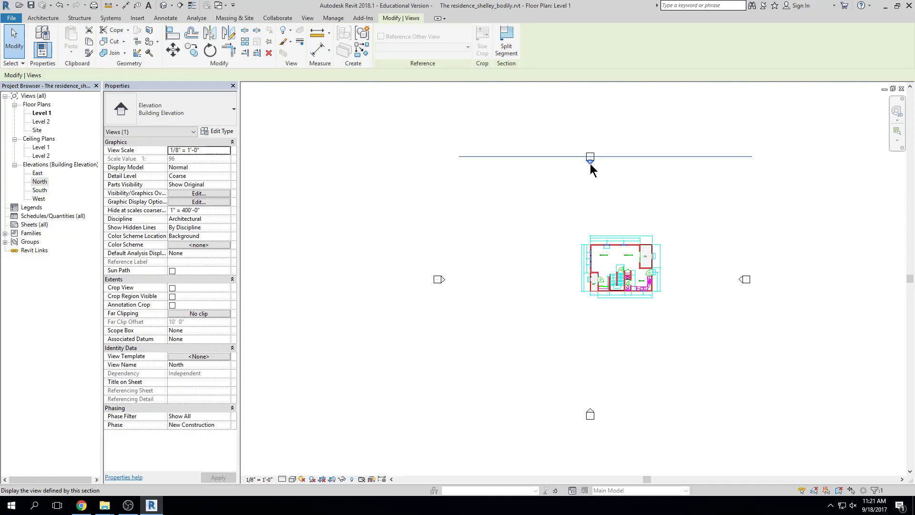
pyautogui.click(685, 156)
pyautogui.click(611, 163)
pyautogui.click(590, 162)
pyautogui.moveTo(660, 156); pyautogui.dragTo(722, 256)
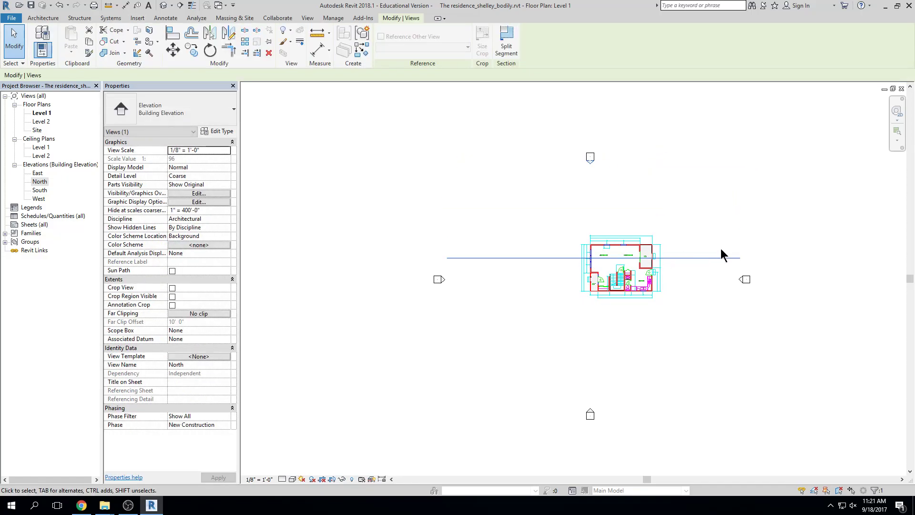
pyautogui.click(579, 204)
# Open the North elevation from its plan marker and select both level lines
pyautogui.doubleClick(589, 162)
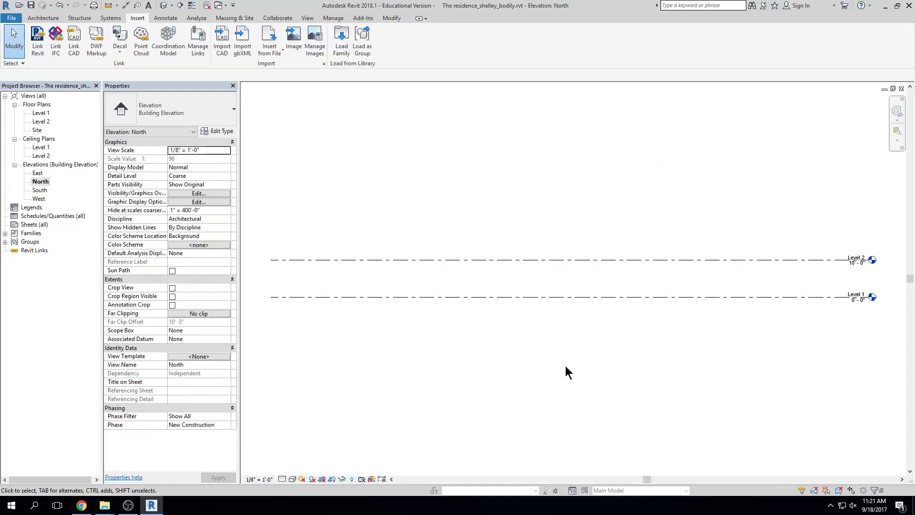
pyautogui.moveTo(764, 167); pyautogui.dragTo(358, 400)
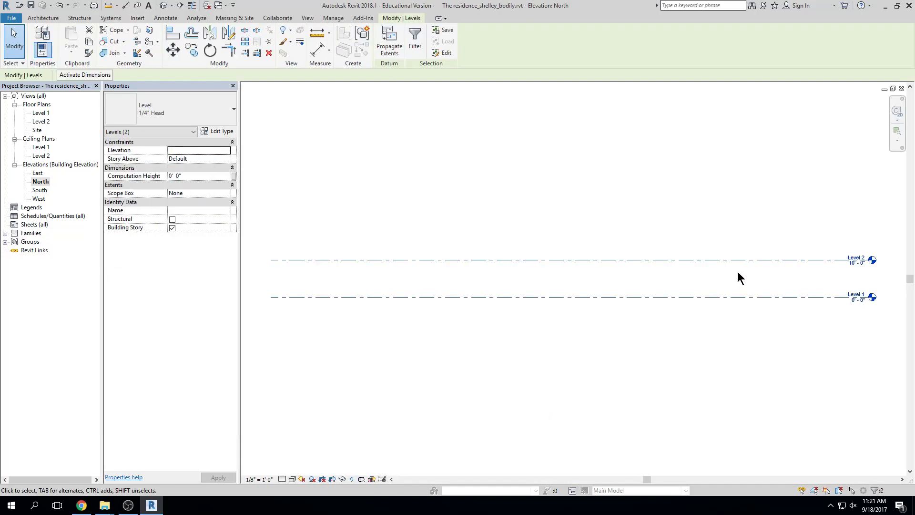
pyautogui.moveTo(731, 271); pyautogui.dragTo(462, 343)
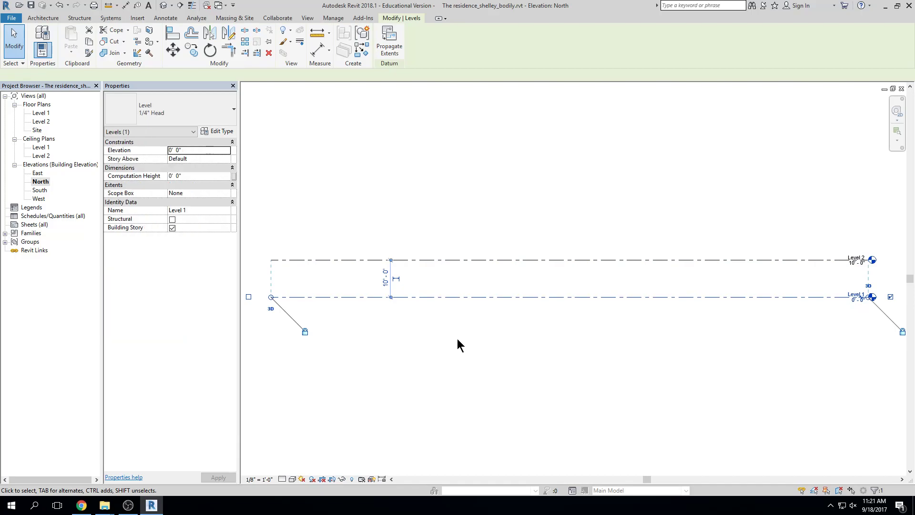
pyautogui.click(382, 327)
pyautogui.moveTo(382, 328)
pyautogui.mouseDown()
pyautogui.moveTo(858, 241)
pyautogui.moveTo(853, 248)
pyautogui.mouseUp()
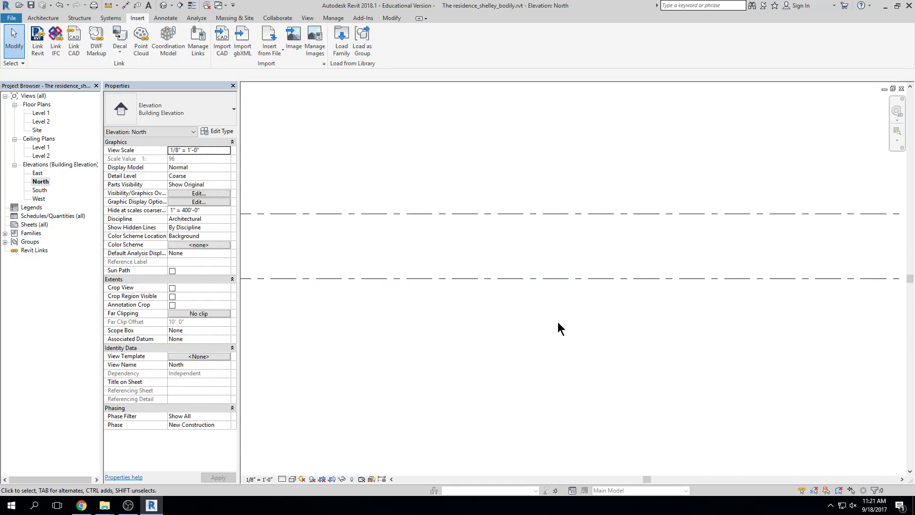
pyautogui.scroll(-4, 653, 329)
pyautogui.moveTo(821, 314); pyautogui.dragTo(352, 418)
pyautogui.moveTo(353, 360); pyautogui.dragTo(712, 279)
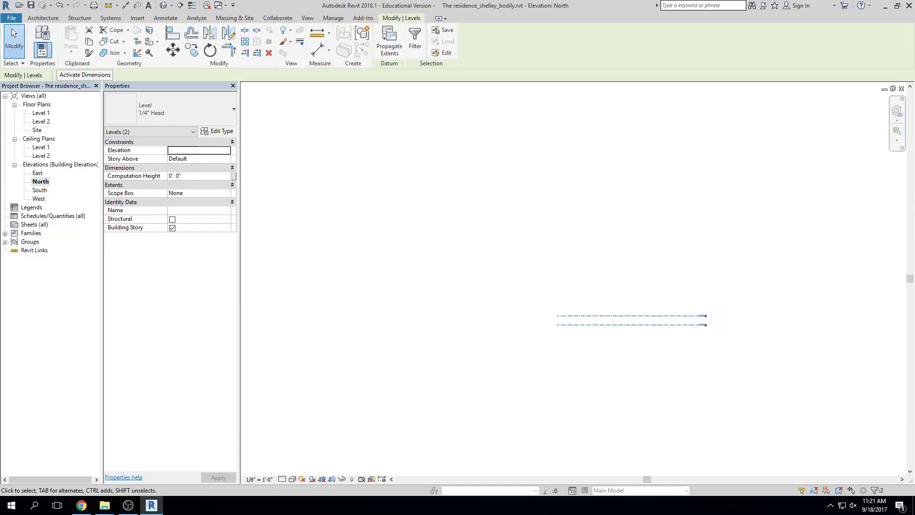
pyautogui.scroll(4, 663, 336)
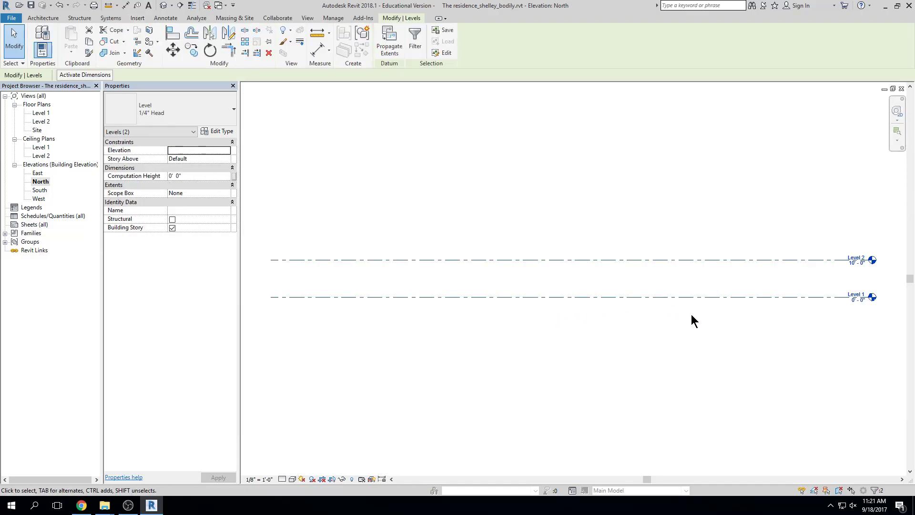
# Delete Level 1 and its views, then undo the deletion and clear the selection
pyautogui.click(545, 296)
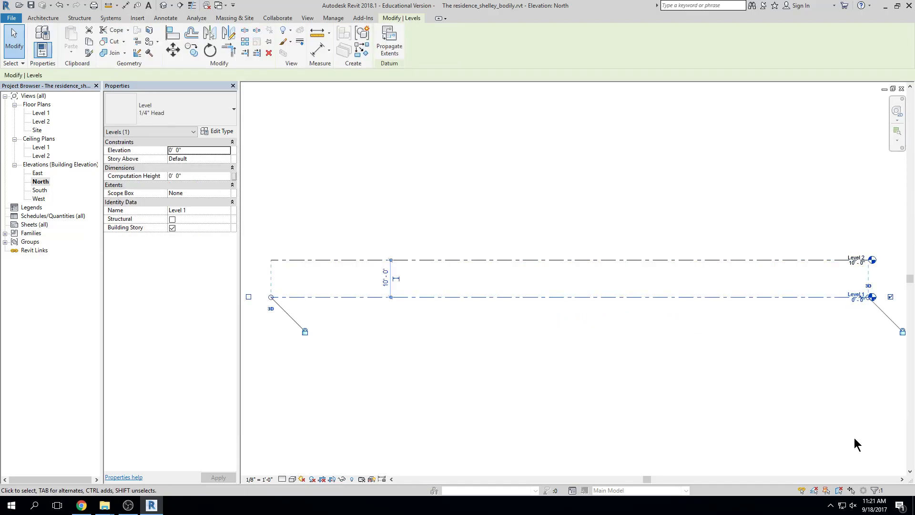
pyautogui.press('Delete')
pyautogui.click(500, 283)
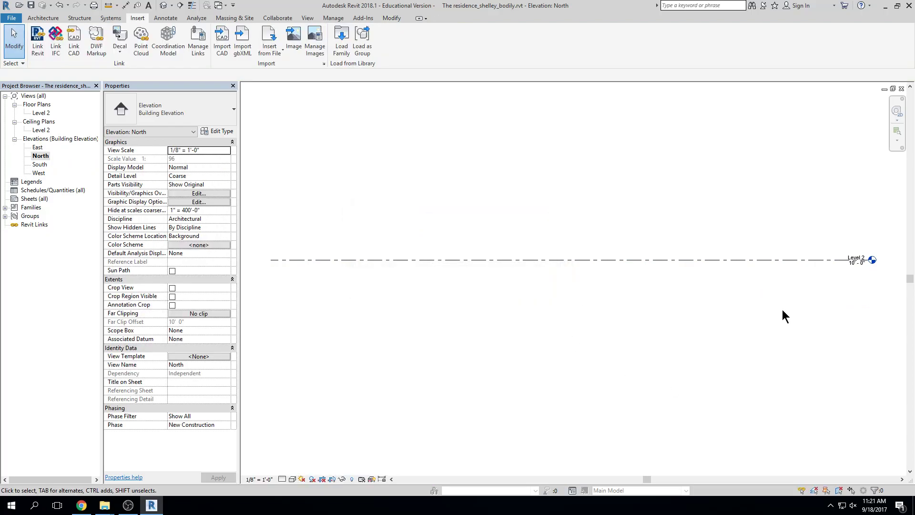
pyautogui.hotkey('ctrl', 'z')
pyautogui.moveTo(624, 268); pyautogui.dragTo(492, 327)
pyautogui.moveTo(642, 215); pyautogui.dragTo(440, 368)
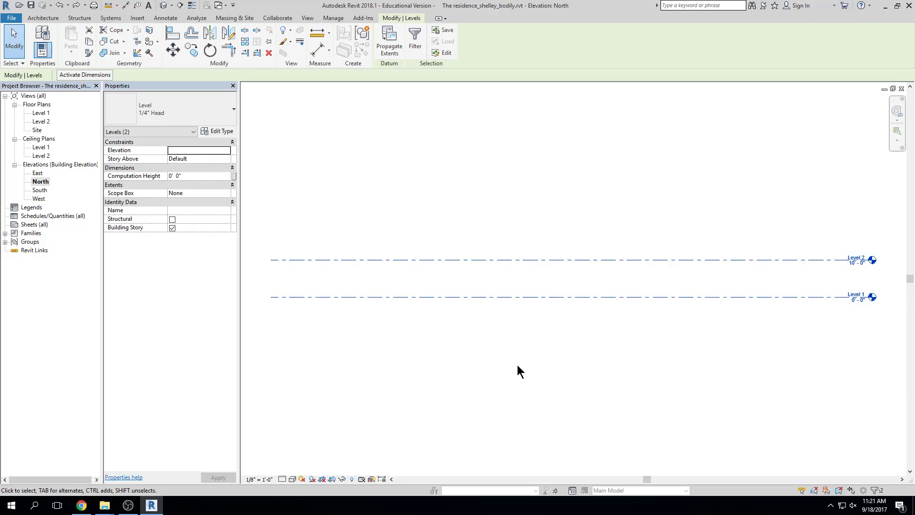
pyautogui.press('Escape')
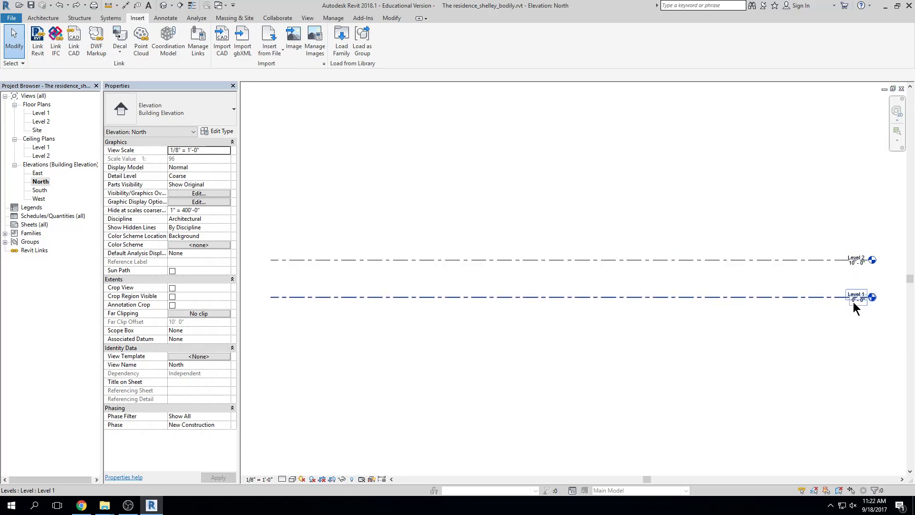
pyautogui.click(81, 506)
# Open Project #1 The Residence in Canvas, scroll to Part II's required levels, then move the browser aside
pyautogui.click(193, 162)
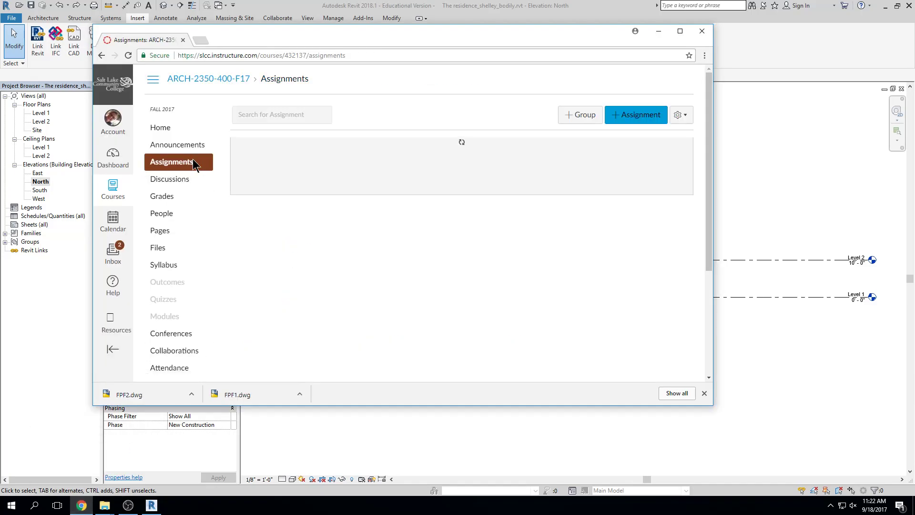
pyautogui.click(312, 273)
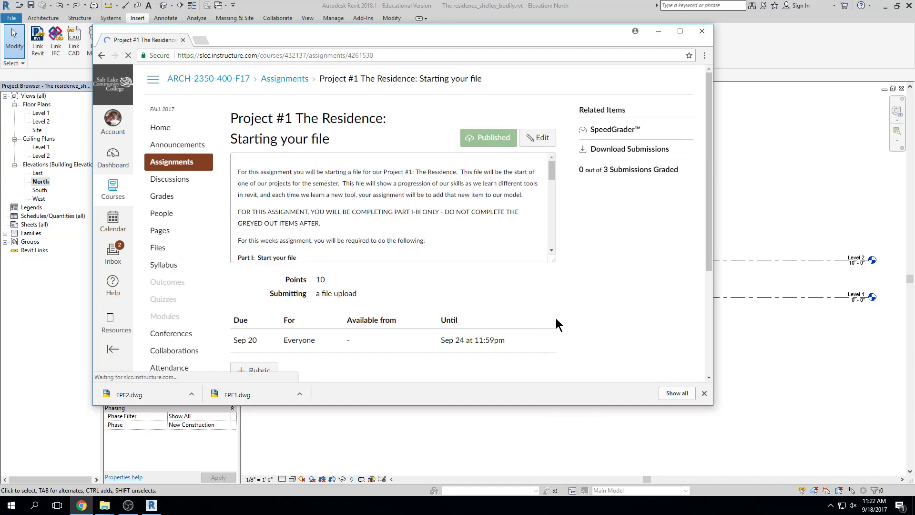
pyautogui.moveTo(553, 259); pyautogui.dragTo(560, 347)
pyautogui.scroll(-3, 444, 289)
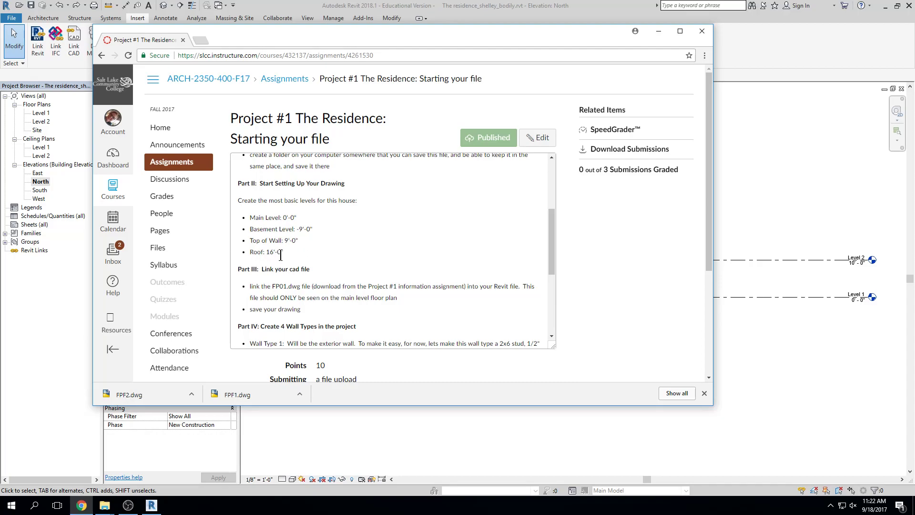
pyautogui.moveTo(336, 42); pyautogui.dragTo(914, 32)
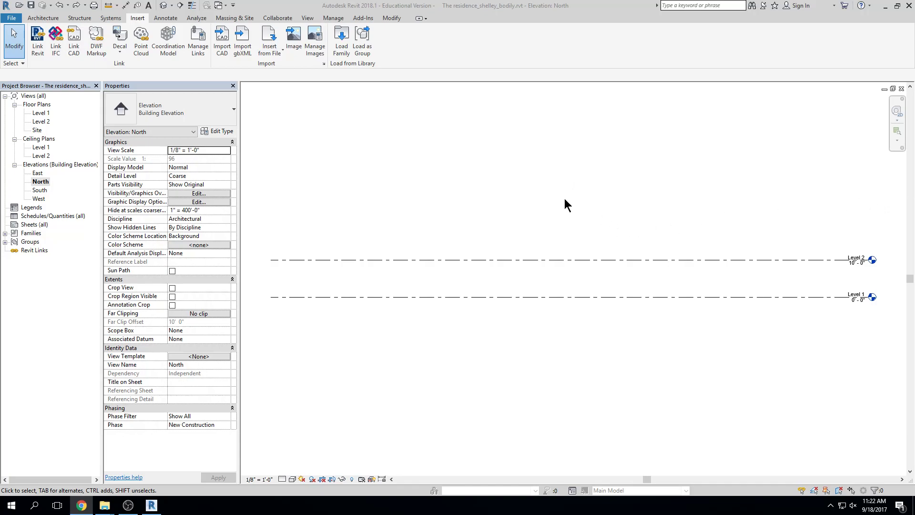
pyautogui.scroll(1, 858, 303)
pyautogui.scroll(5, 859, 302)
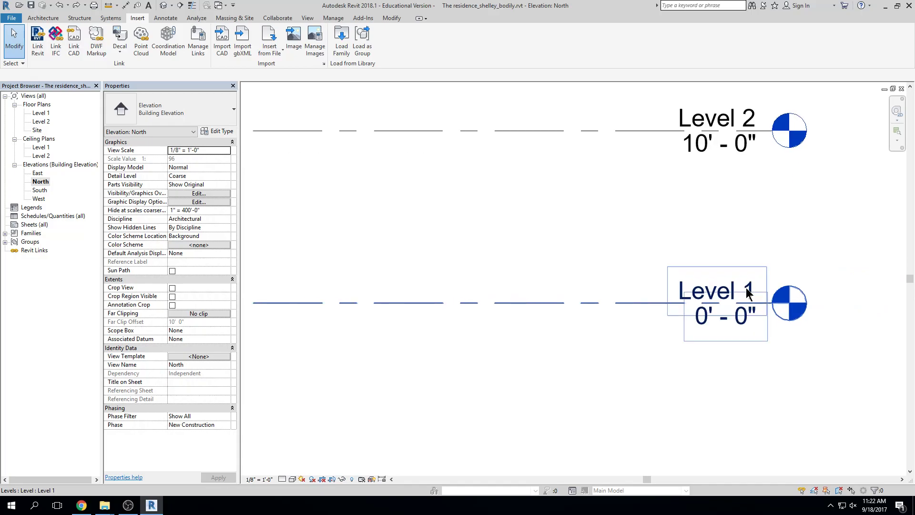
pyautogui.click(703, 282)
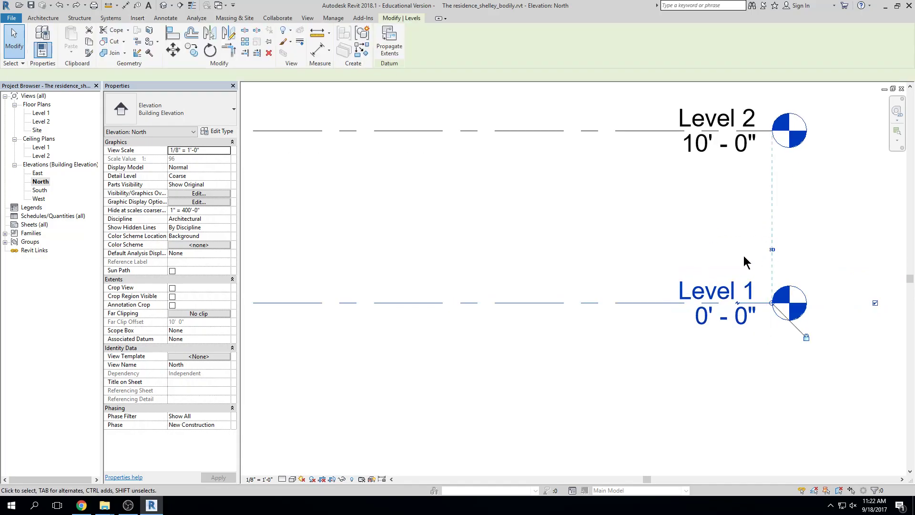
pyautogui.click(727, 289)
pyautogui.write('Main Level')
pyautogui.press('Return')
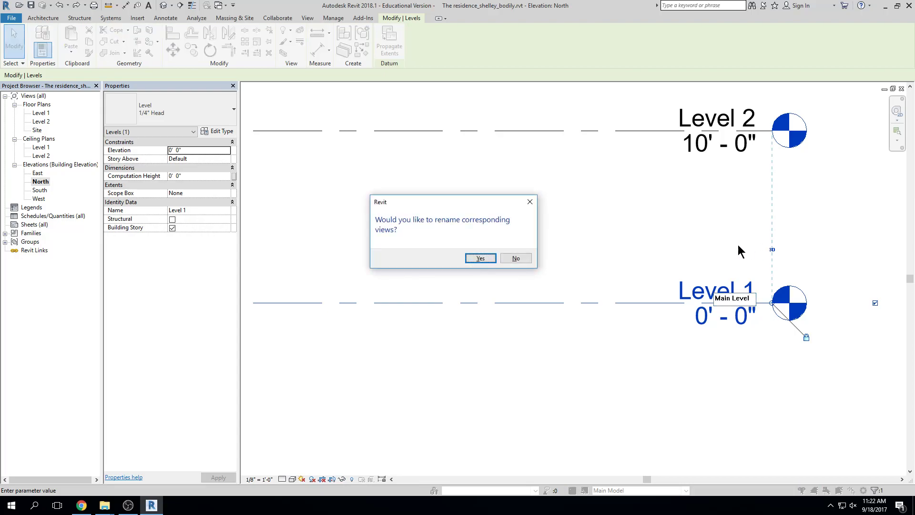
pyautogui.click(479, 257)
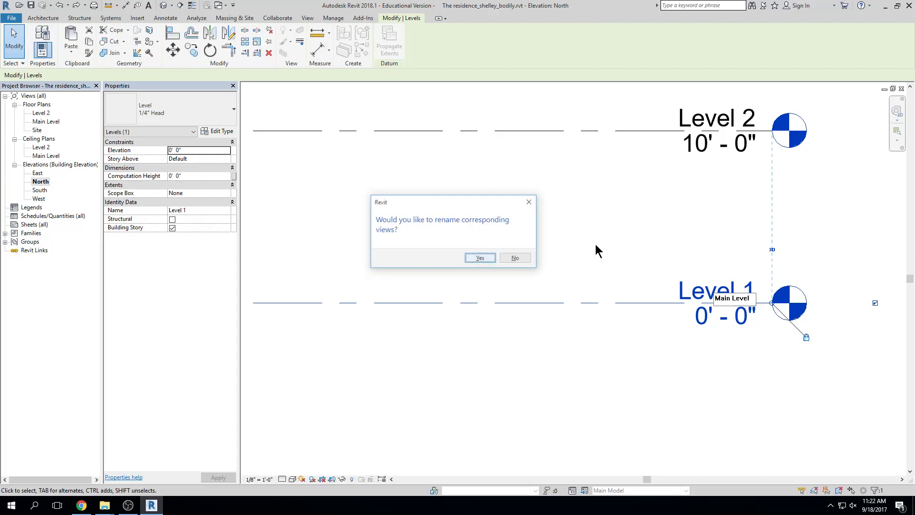
pyautogui.click(663, 230)
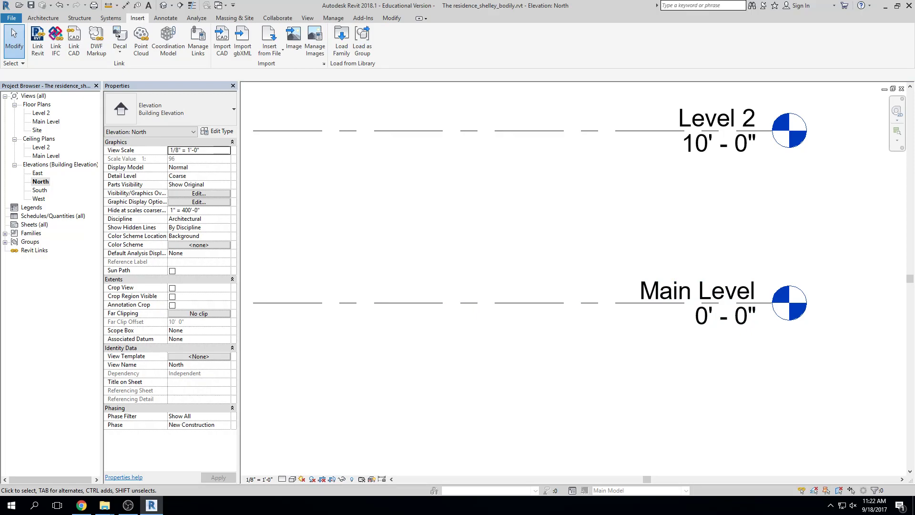
pyautogui.scroll(-3, 545, 245)
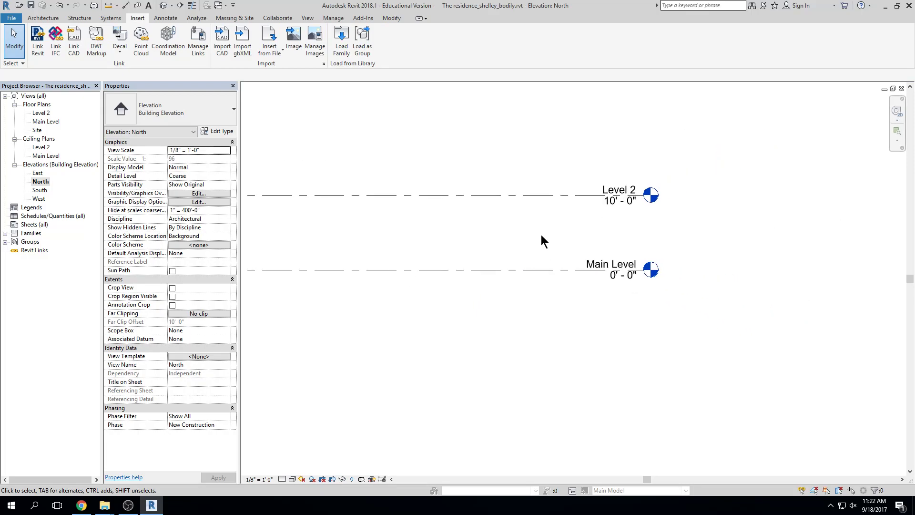
pyautogui.click(533, 268)
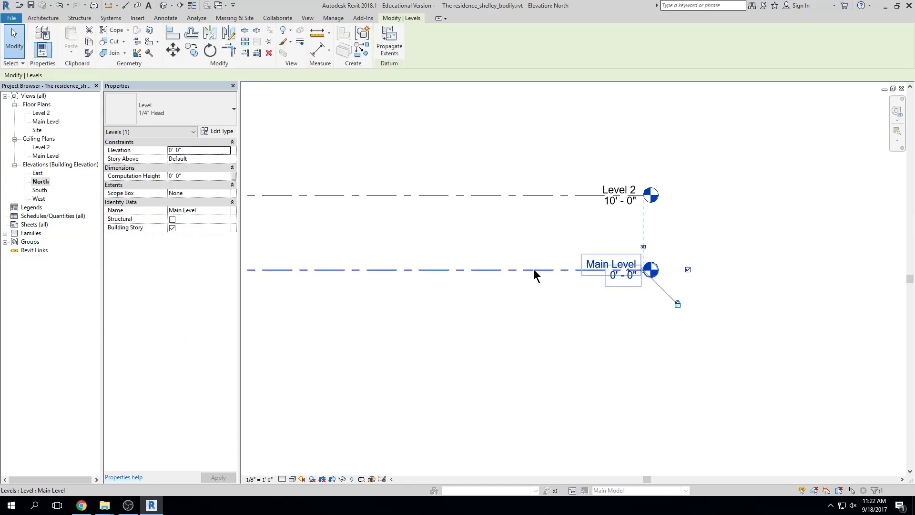
pyautogui.click(534, 398)
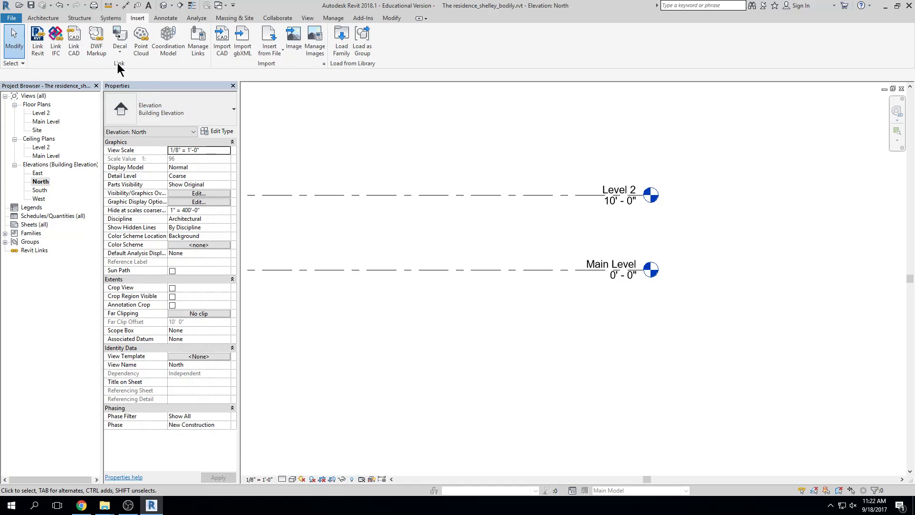
# Draw a new level 9' below Main Level, ending aligned with the other level heads
pyautogui.click(56, 19)
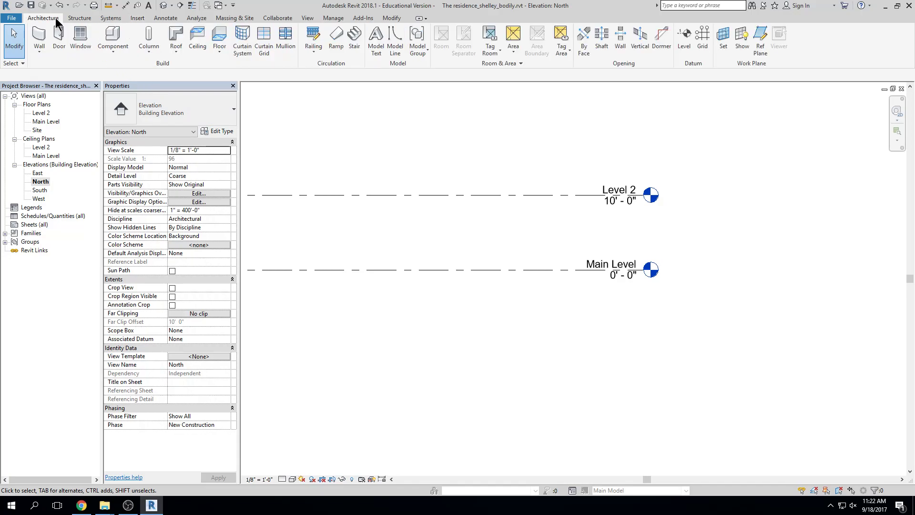
pyautogui.click(683, 48)
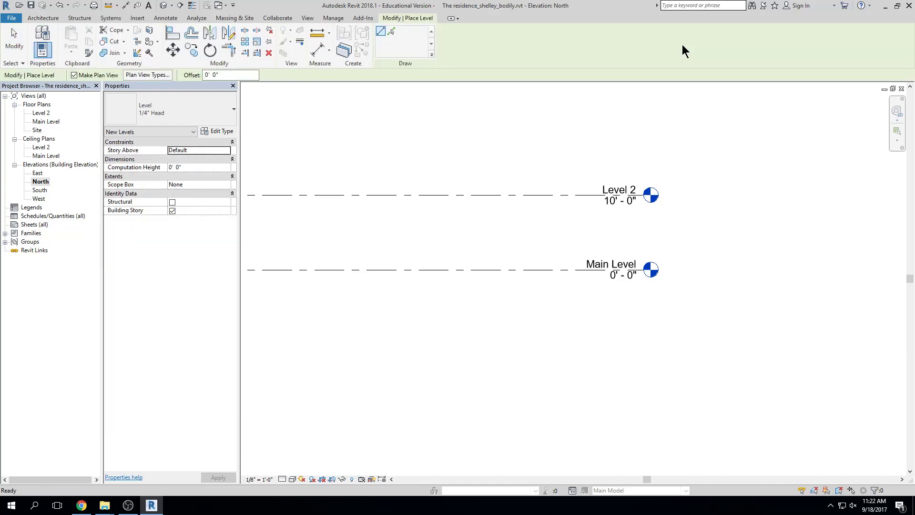
pyautogui.scroll(-5, 477, 228)
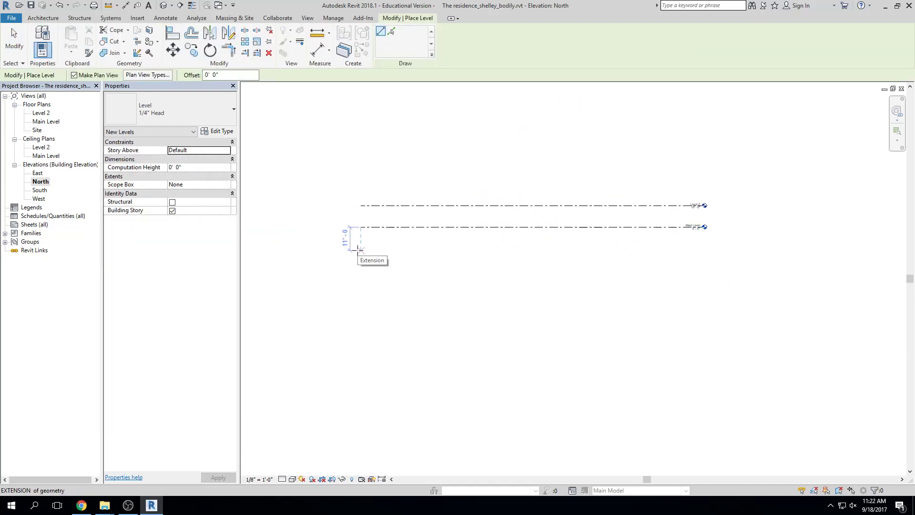
pyautogui.scroll(2, 358, 248)
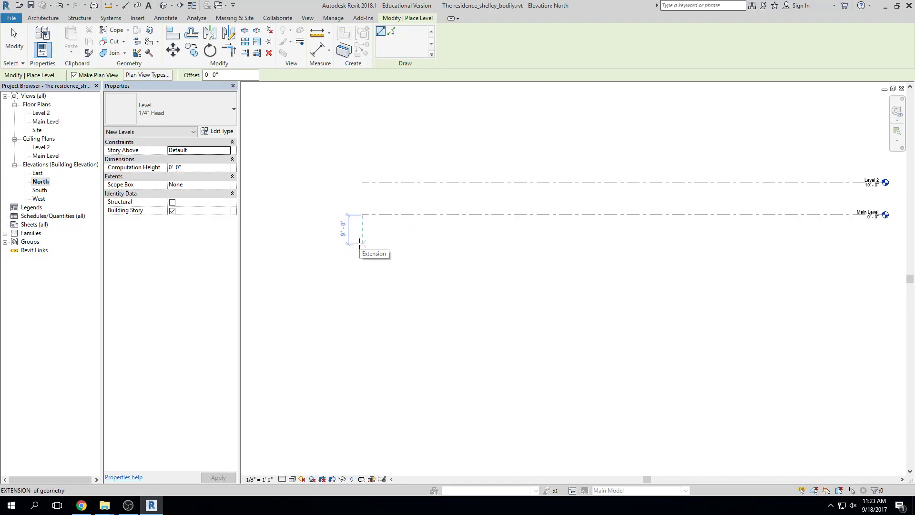
pyautogui.click(361, 244)
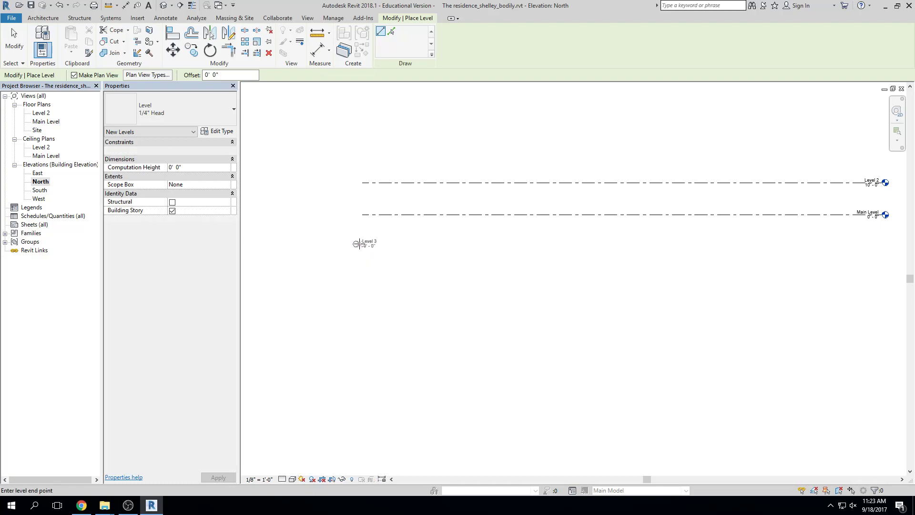
pyautogui.click(884, 243)
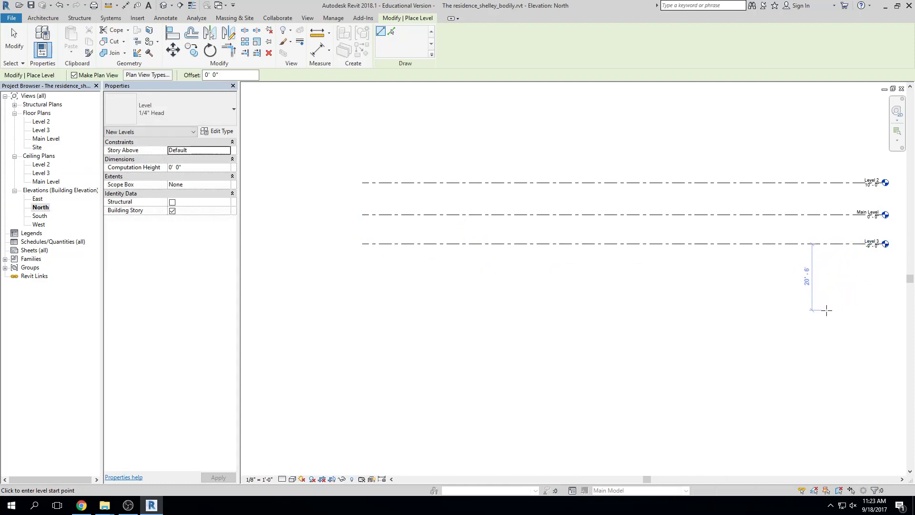
pyautogui.press('Escape')
pyautogui.press('Escape')
pyautogui.moveTo(831, 303); pyautogui.dragTo(684, 302, button='middle')
pyautogui.scroll(5, 724, 244)
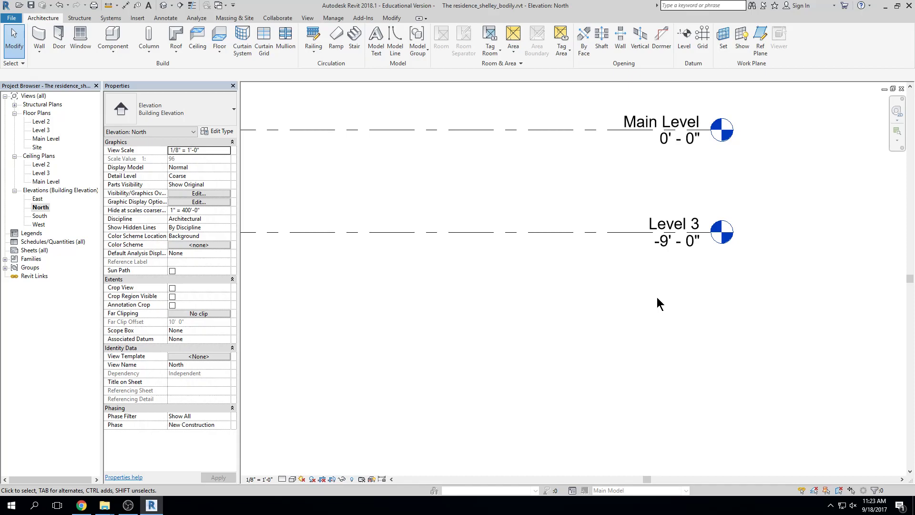
pyautogui.click(681, 243)
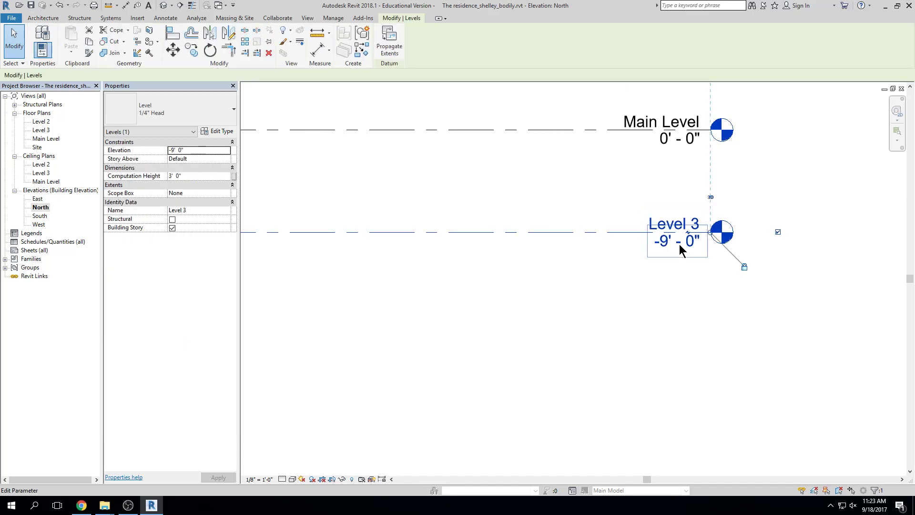
pyautogui.click(682, 244)
pyautogui.write('10')
pyautogui.press('Return')
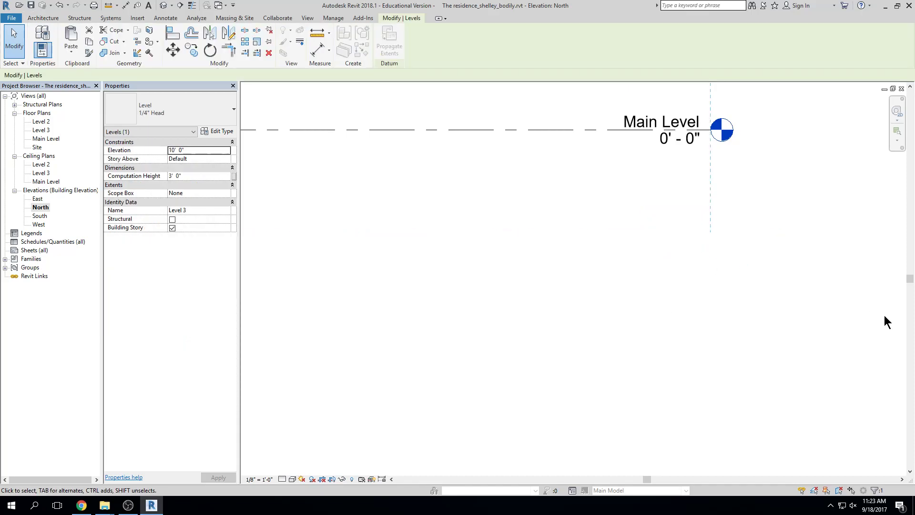
pyautogui.hotkey('ctrl', 'z')
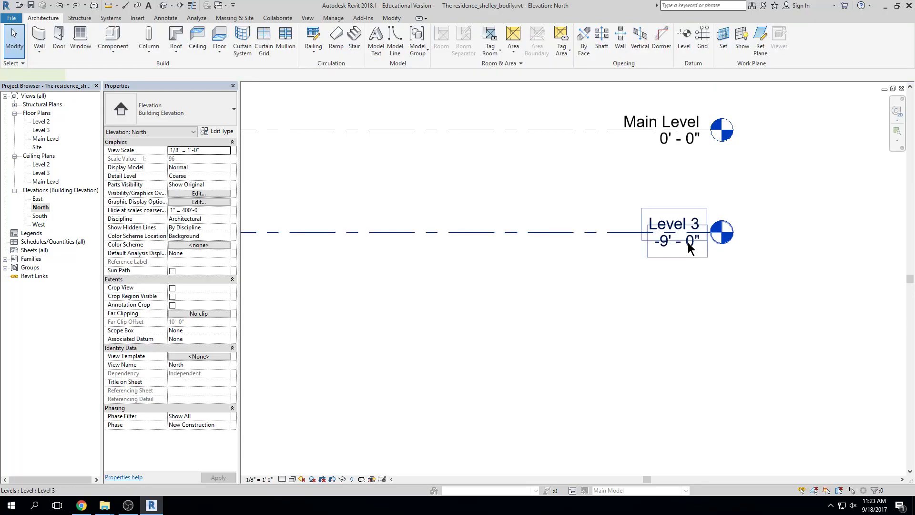
pyautogui.click(672, 241)
pyautogui.click(670, 242)
pyautogui.click(668, 241)
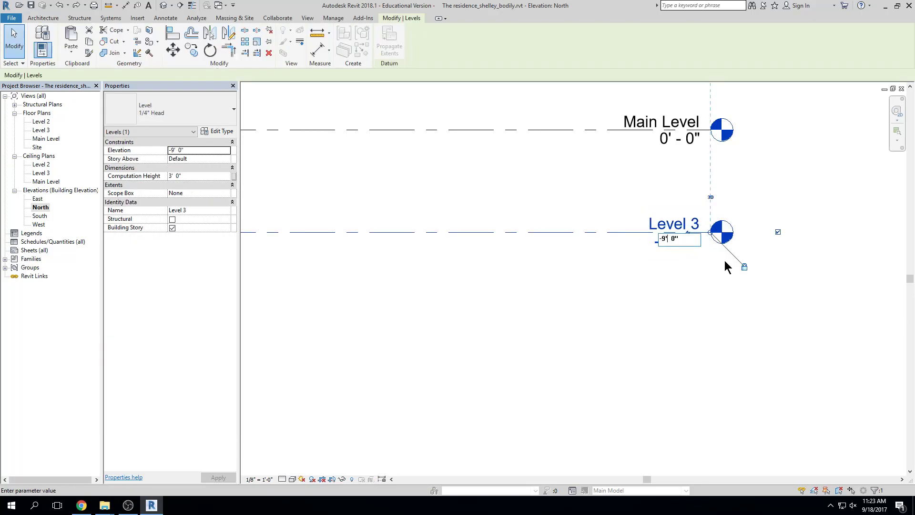
pyautogui.press('BackSpace')
pyautogui.write('10')
pyautogui.press('Return')
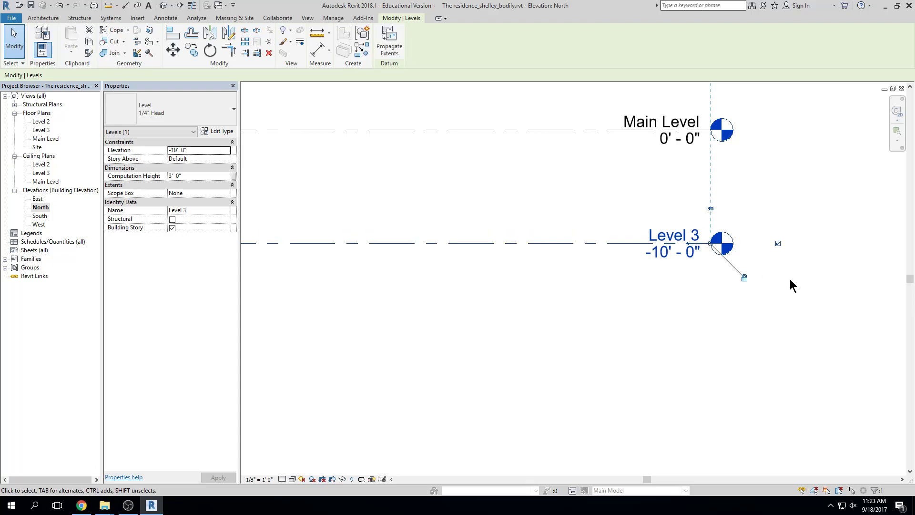
pyautogui.click(672, 253)
pyautogui.click(673, 253)
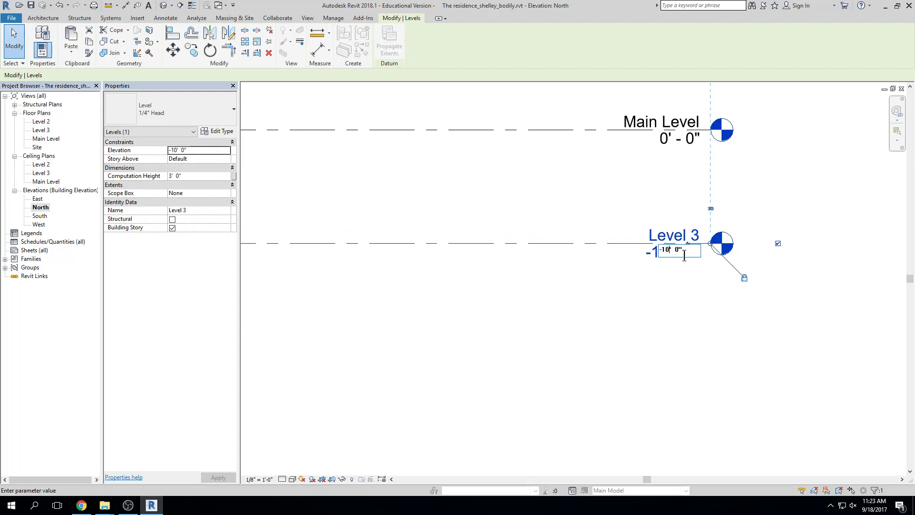
pyautogui.press('BackSpace')
pyautogui.press('BackSpace')
pyautogui.write('9')
pyautogui.press('Return')
pyautogui.scroll(-3, 559, 286)
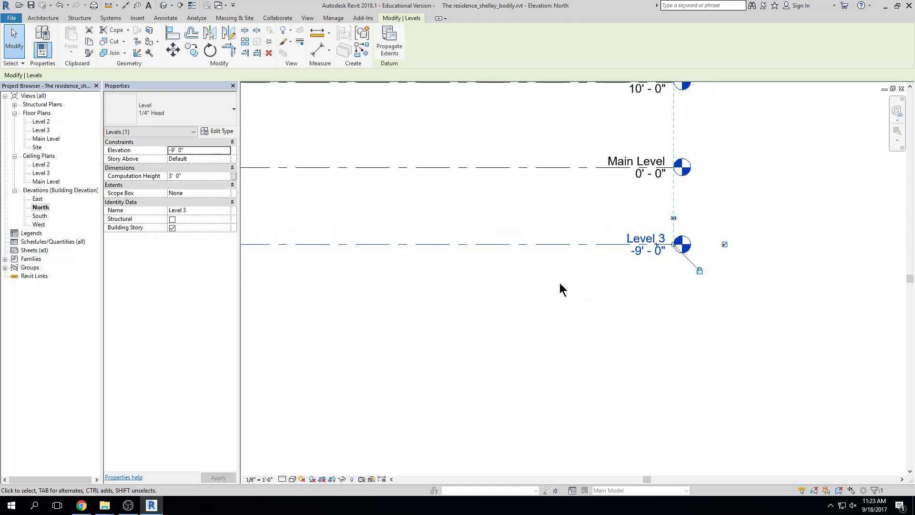
pyautogui.click(691, 235)
pyautogui.scroll(-3, 691, 236)
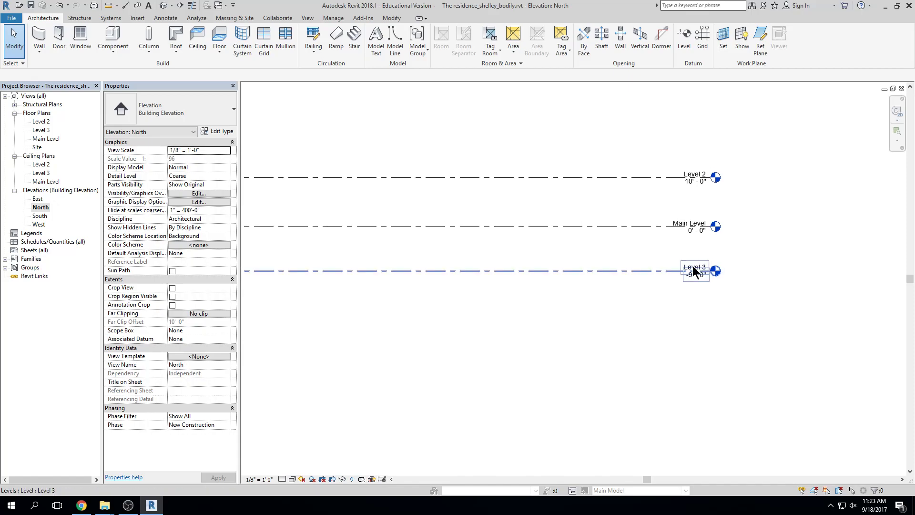
# Rename Level 3 to Basement, renaming its floor and ceiling plan views too
pyautogui.scroll(3, 739, 305)
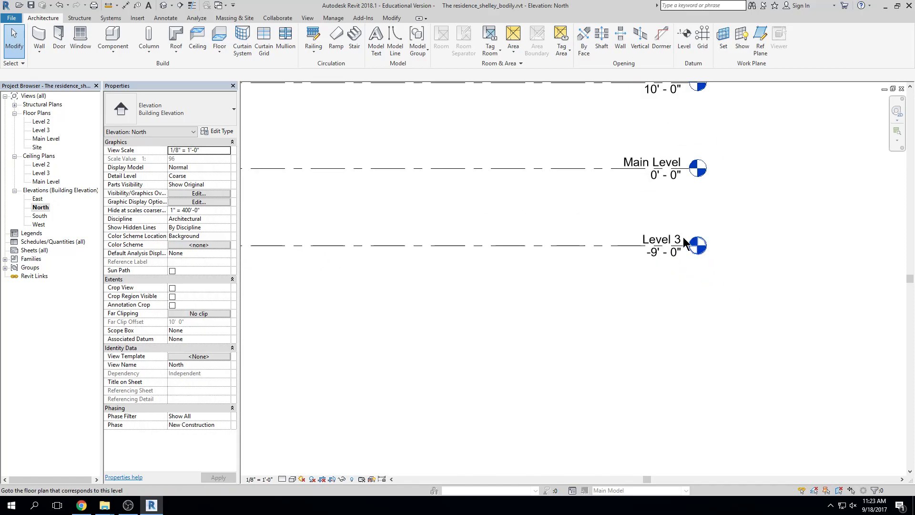
pyautogui.click(681, 236)
pyautogui.click(672, 238)
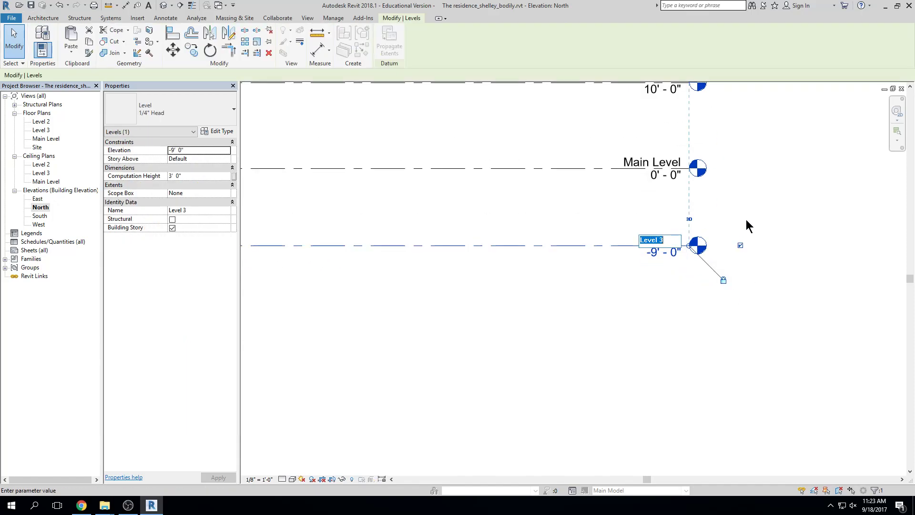
pyautogui.write('Basement')
pyautogui.press('Return')
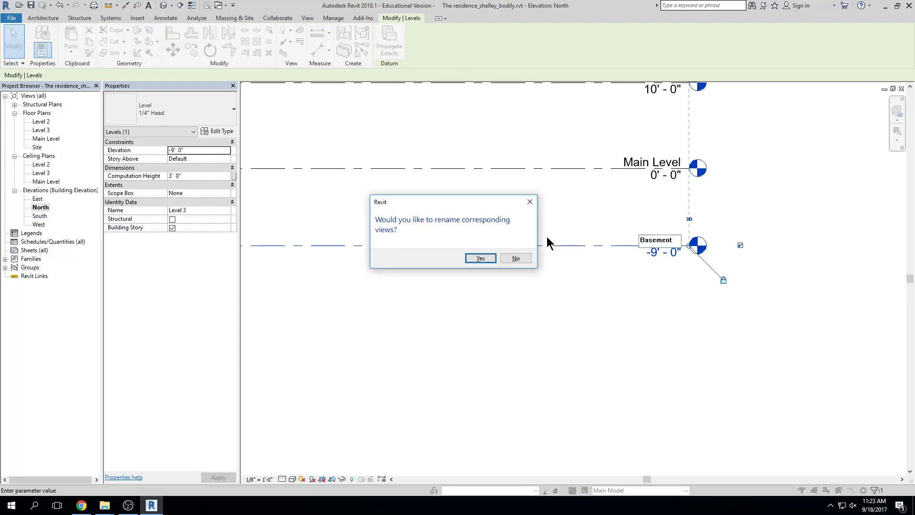
pyautogui.click(490, 260)
pyautogui.scroll(-1, 579, 378)
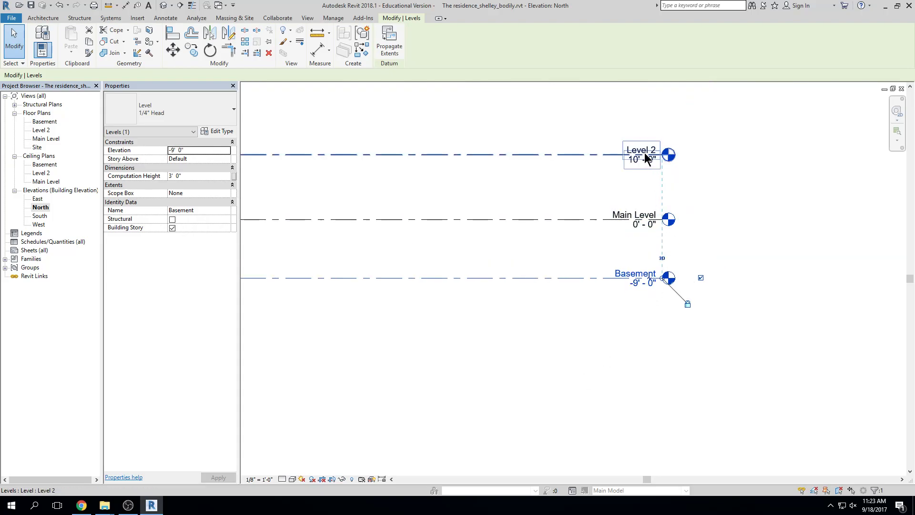
pyautogui.click(727, 246)
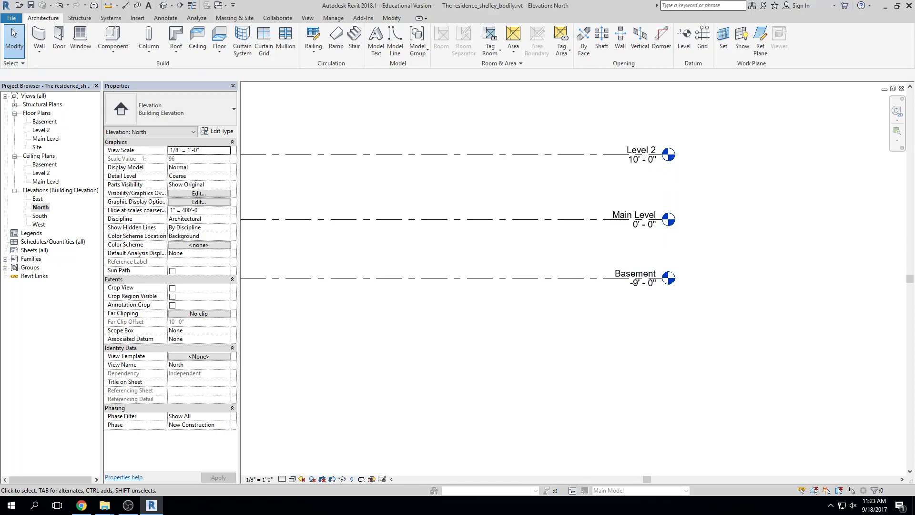
pyautogui.moveTo(730, 261); pyautogui.dragTo(746, 323, button='middle')
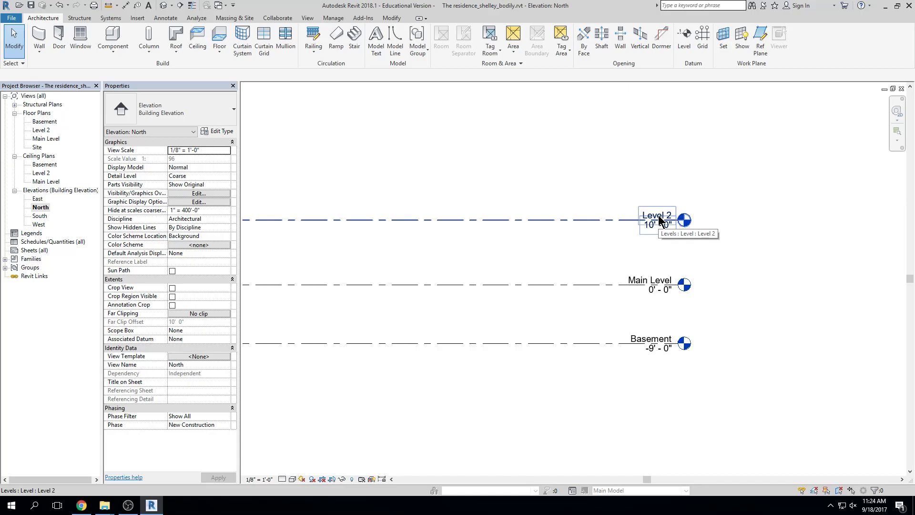
pyautogui.scroll(2, 659, 217)
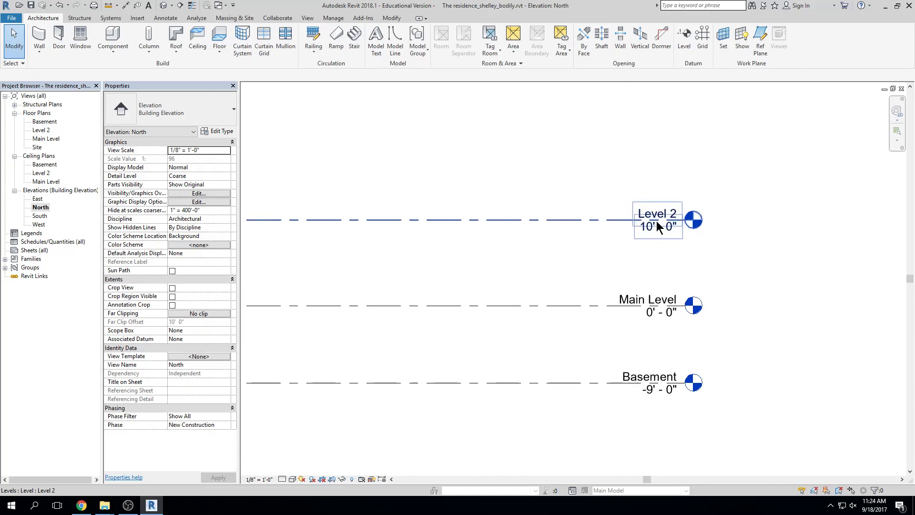
pyautogui.moveTo(690, 270); pyautogui.dragTo(682, 229, button='middle')
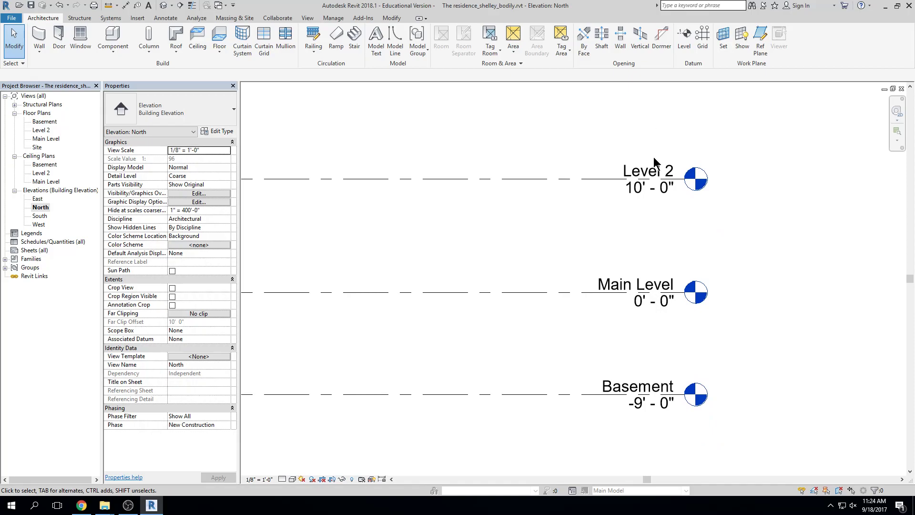
# Rename Level 2 to 'top of wall' along with its matching plan views
pyautogui.click(644, 173)
pyautogui.click(645, 169)
pyautogui.write('top of wall')
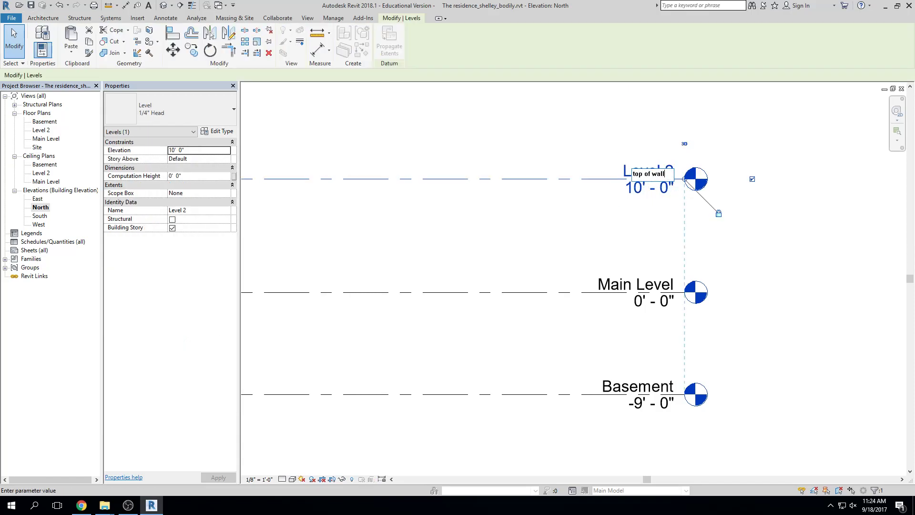
pyautogui.press('Return')
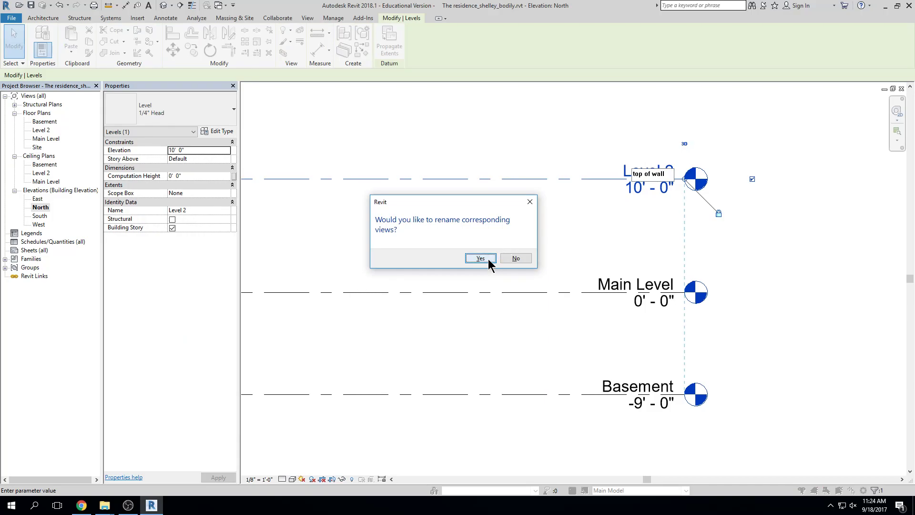
pyautogui.click(488, 260)
# Change the top of wall elevation to 9'-0" and recentre the levels
pyautogui.click(654, 188)
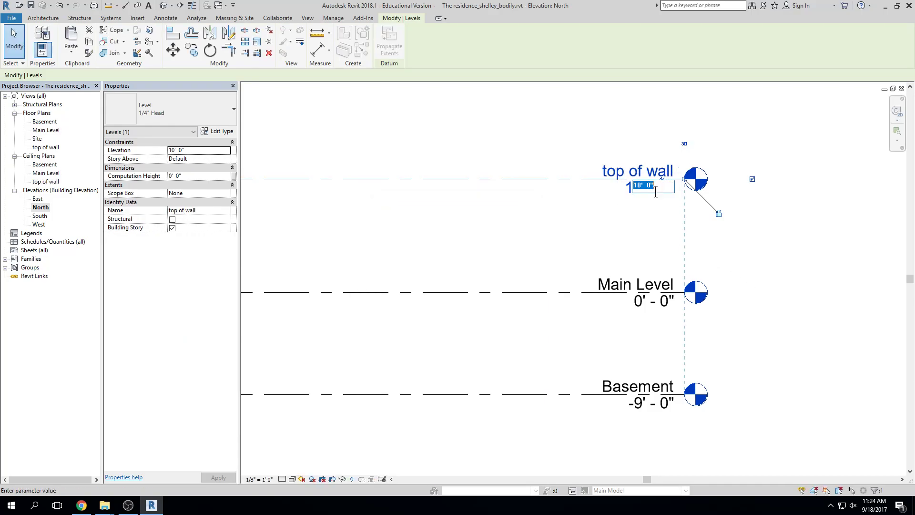
pyautogui.write('9')
pyautogui.press('Return')
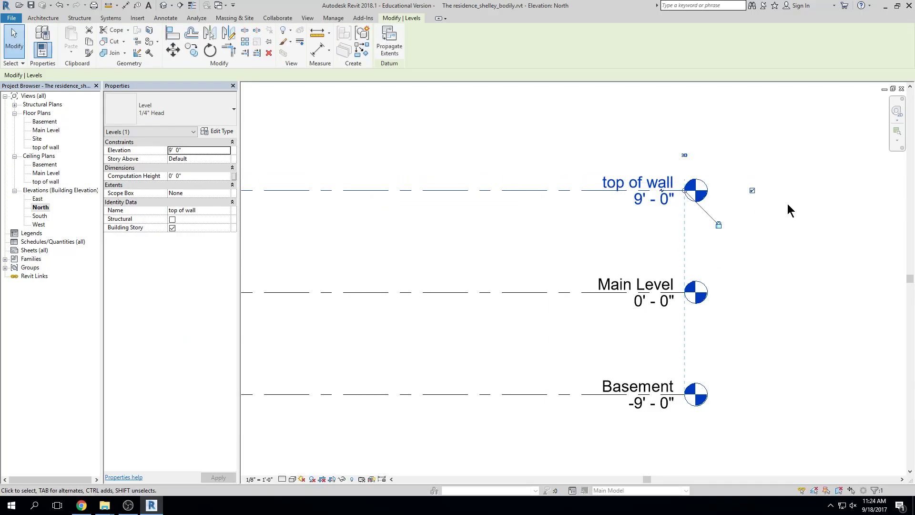
pyautogui.click(811, 269)
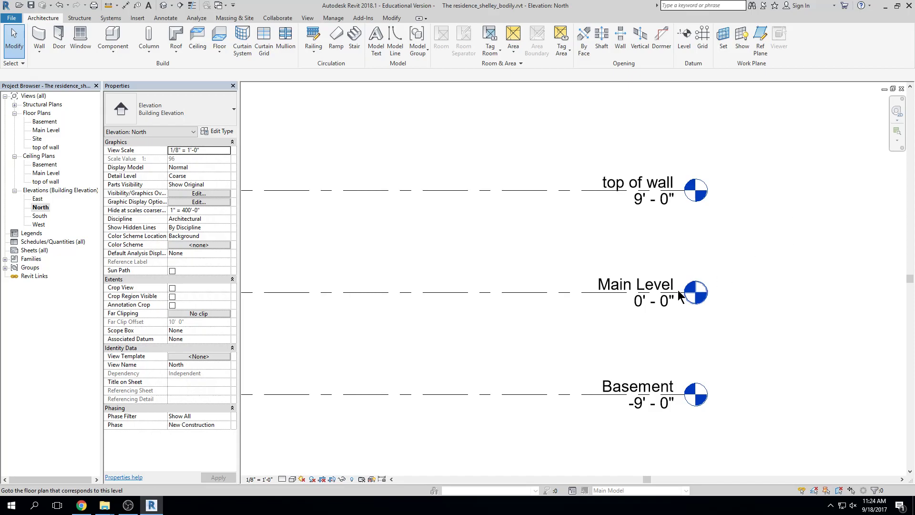
pyautogui.scroll(-3, 772, 273)
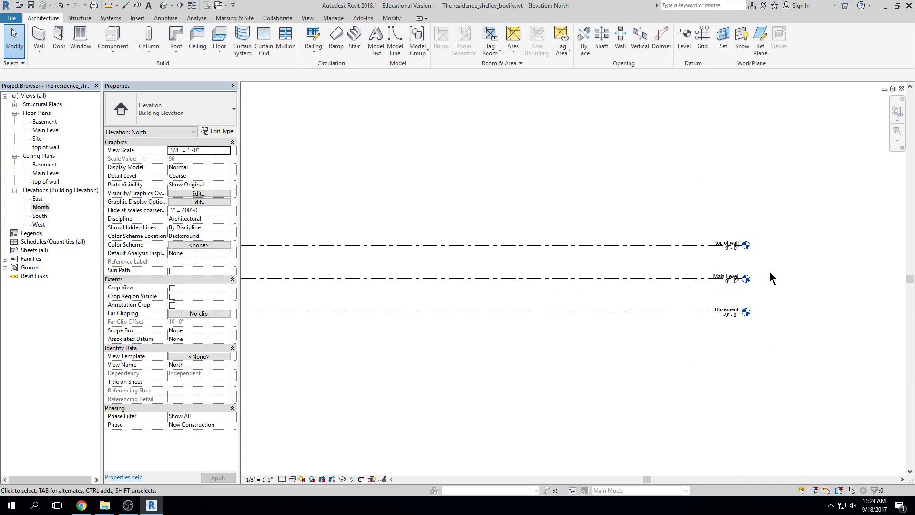
pyautogui.scroll(1, 769, 269)
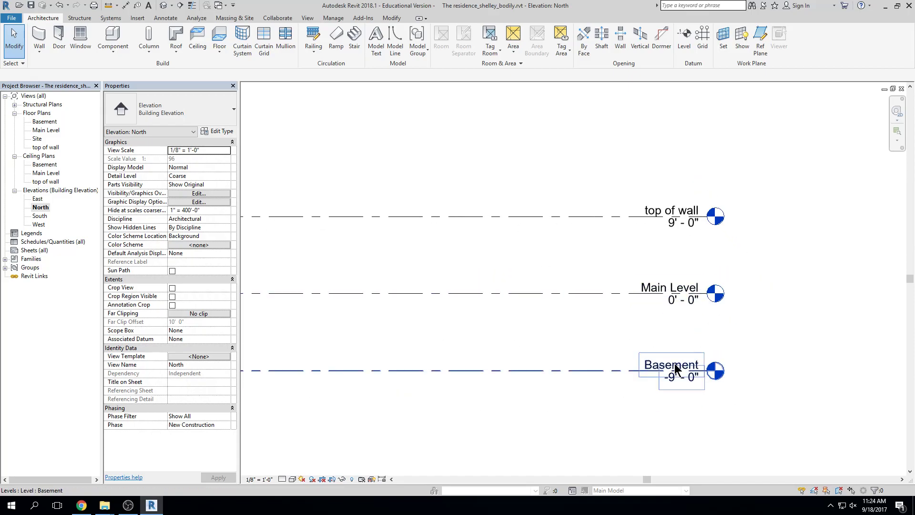
pyautogui.click(589, 239)
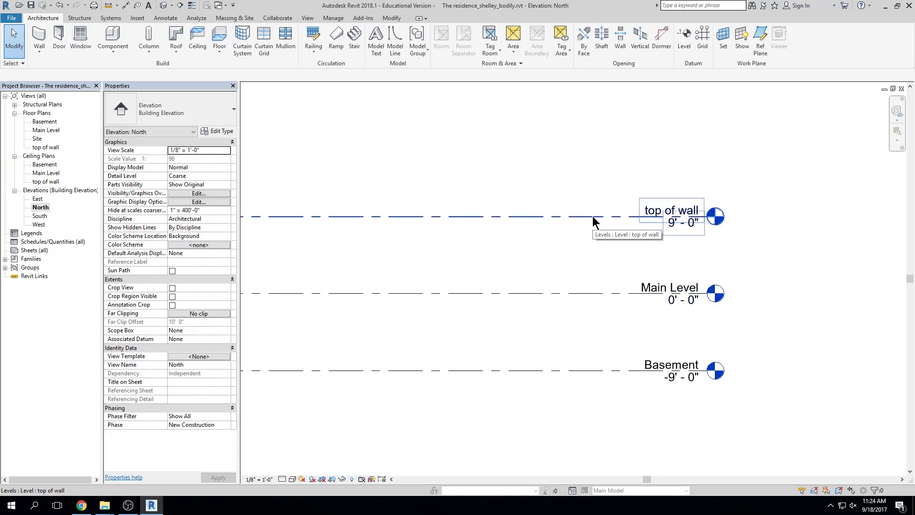
pyautogui.scroll(-2, 822, 234)
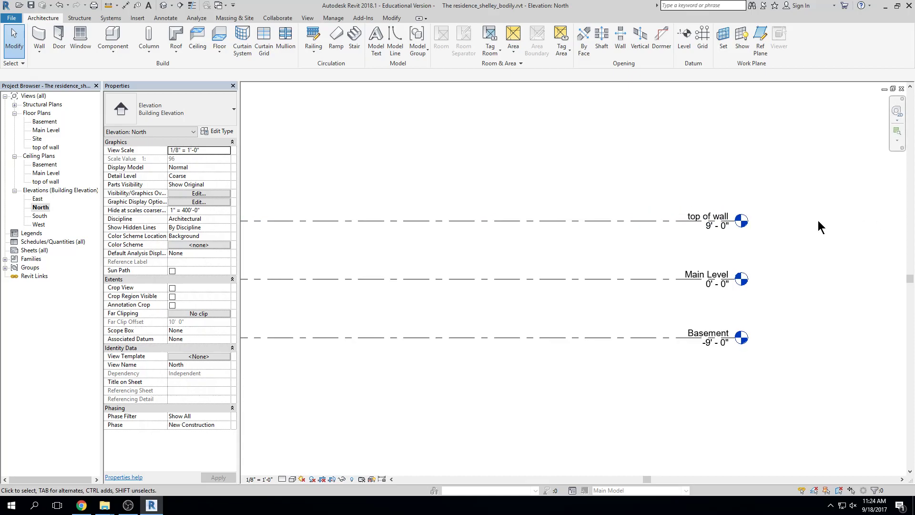
pyautogui.moveTo(589, 130); pyautogui.dragTo(525, 203, button='middle')
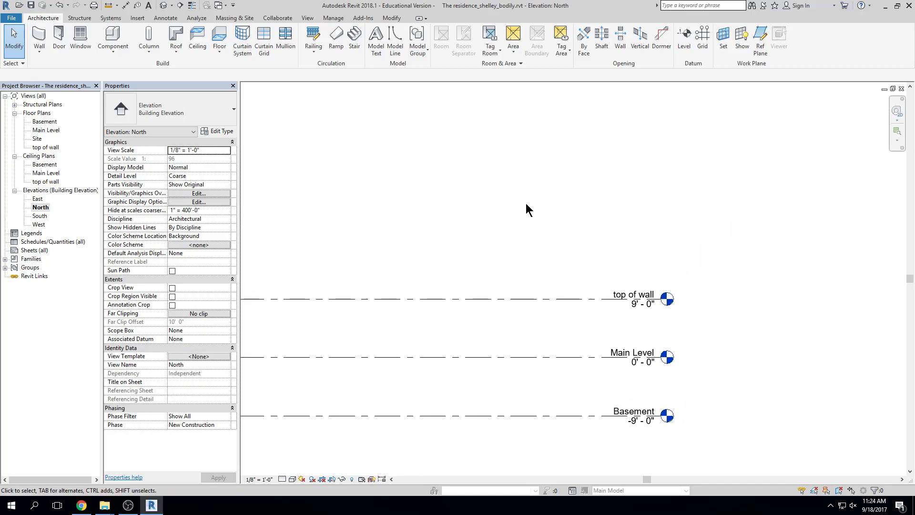
# Create a level at 16'-0" by picking the top of wall line with a 7' offset
pyautogui.click(684, 43)
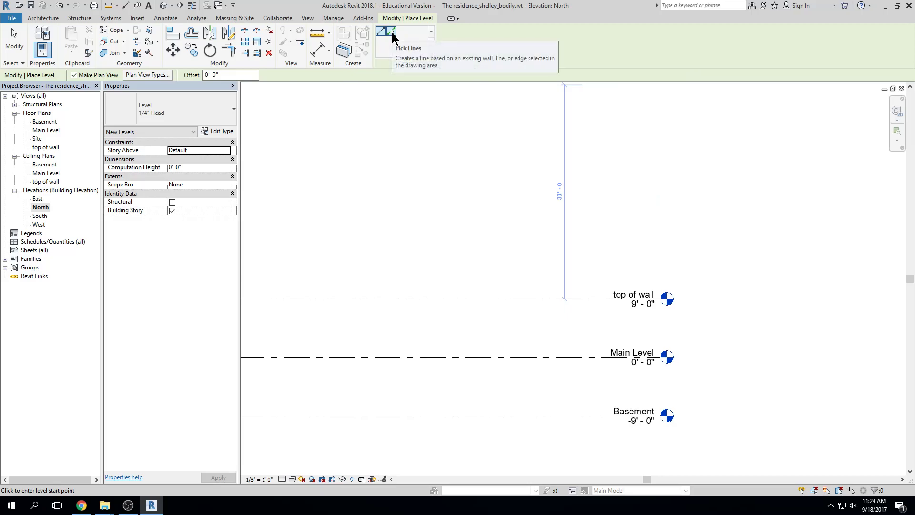
pyautogui.click(393, 33)
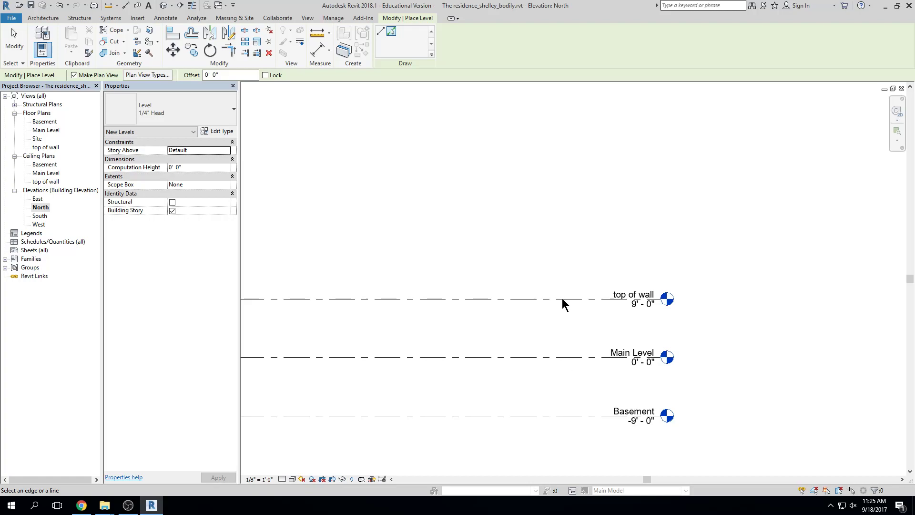
pyautogui.click(231, 75)
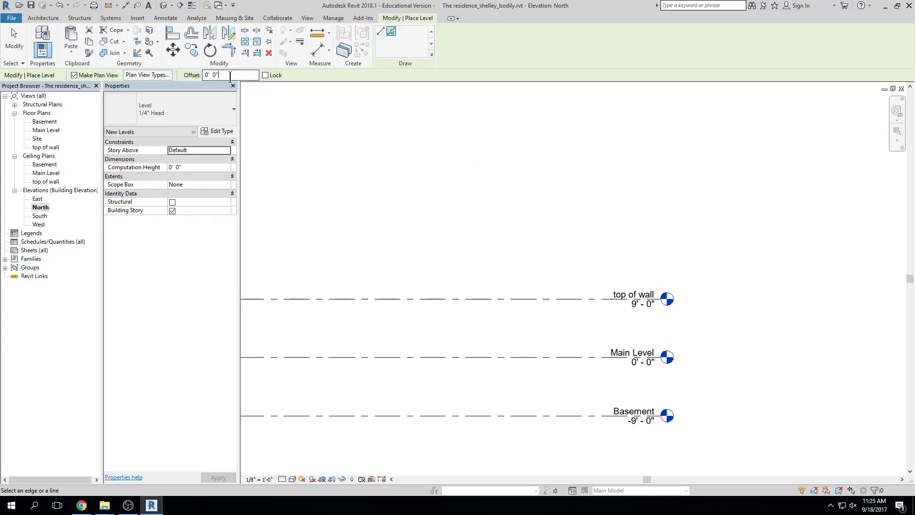
pyautogui.moveTo(220, 75); pyautogui.dragTo(204, 75)
pyautogui.write('7')
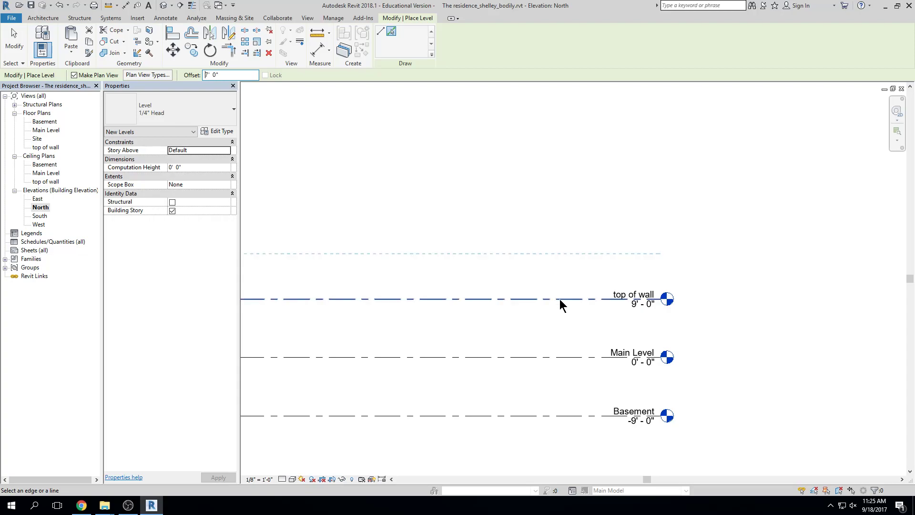
pyautogui.click(559, 298)
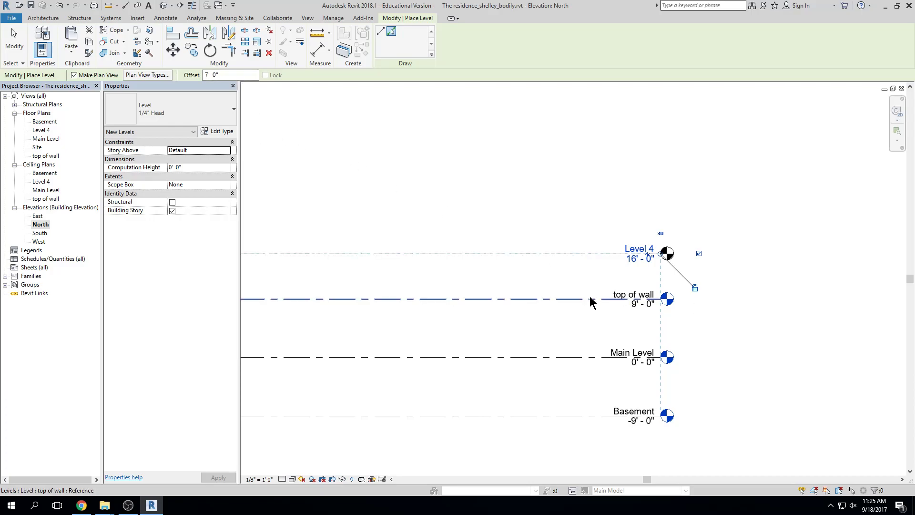
pyautogui.press('Escape')
pyautogui.press('Escape')
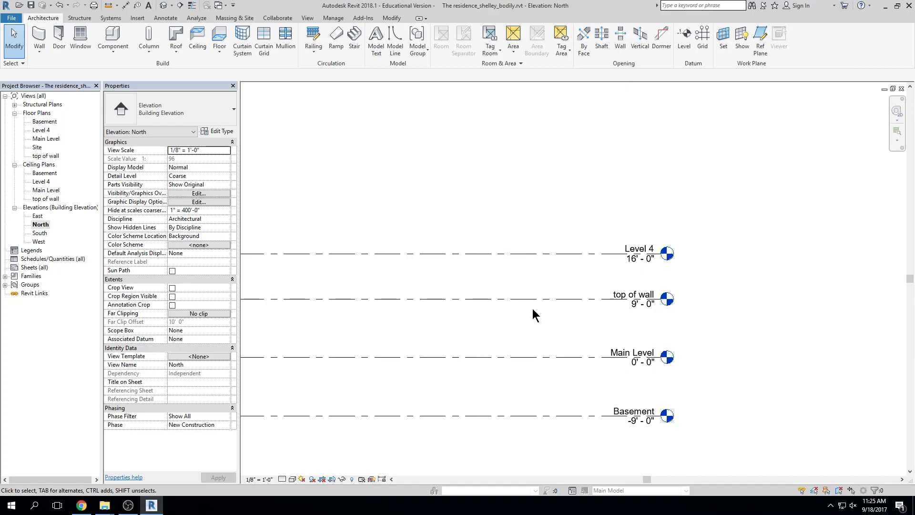
pyautogui.click(683, 46)
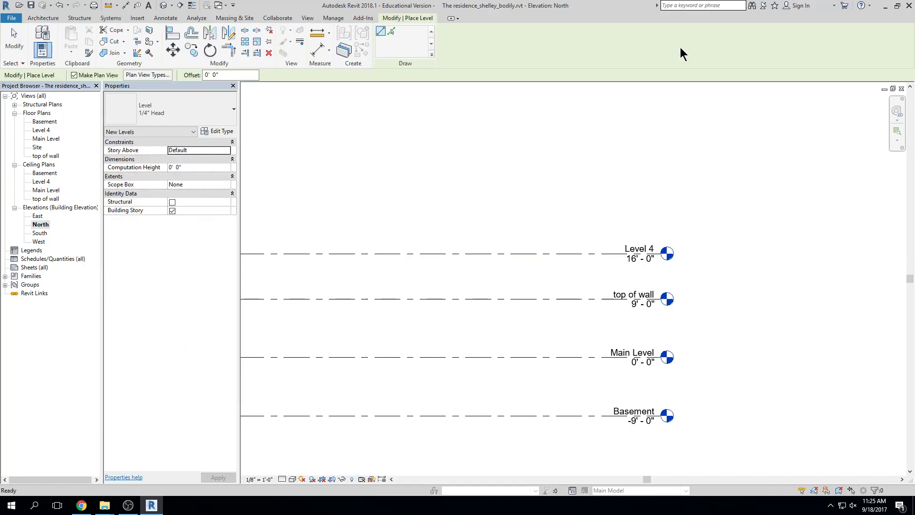
pyautogui.click(392, 32)
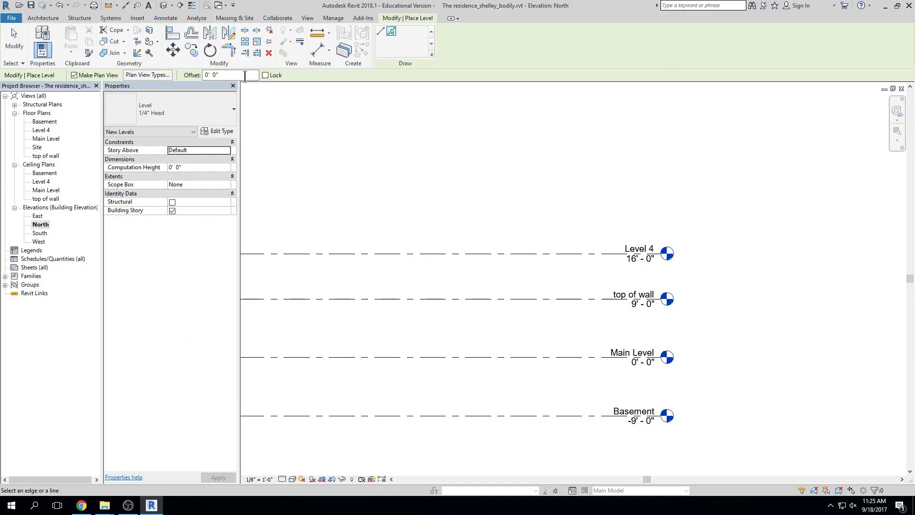
pyautogui.click(212, 75)
pyautogui.write('16')
pyautogui.press('Return')
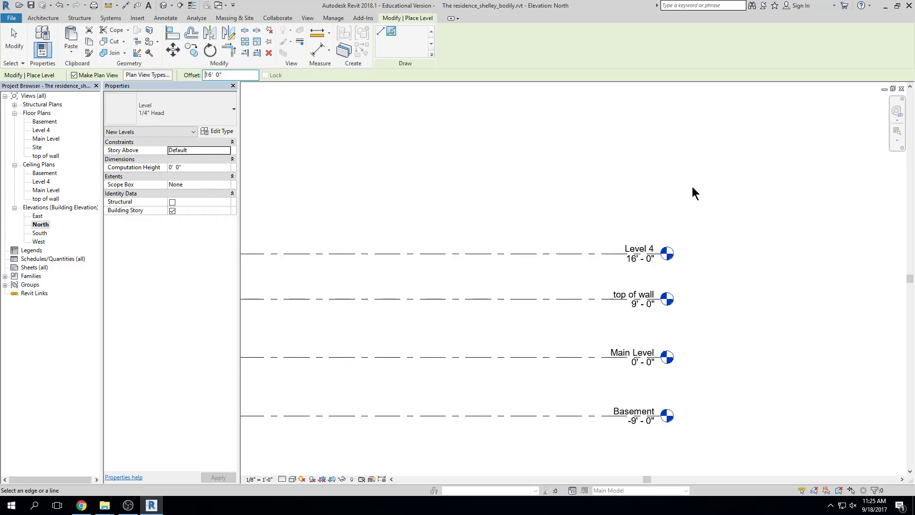
pyautogui.scroll(1, 649, 238)
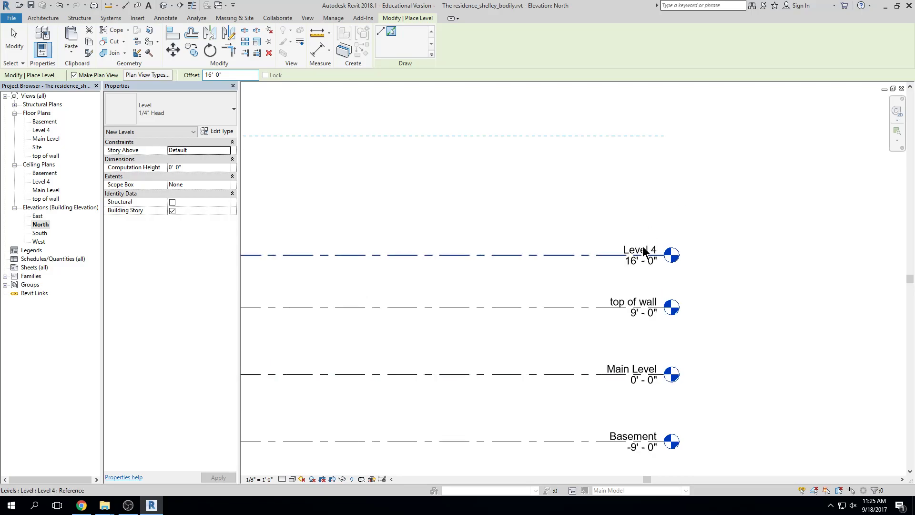
pyautogui.click(649, 251)
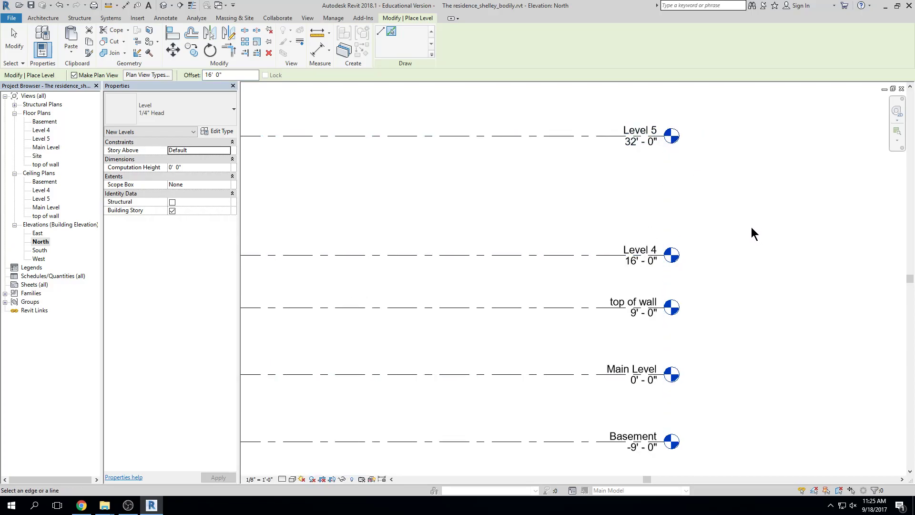
pyautogui.hotkey('ctrl', 'z')
pyautogui.press('Escape')
pyautogui.press('Escape')
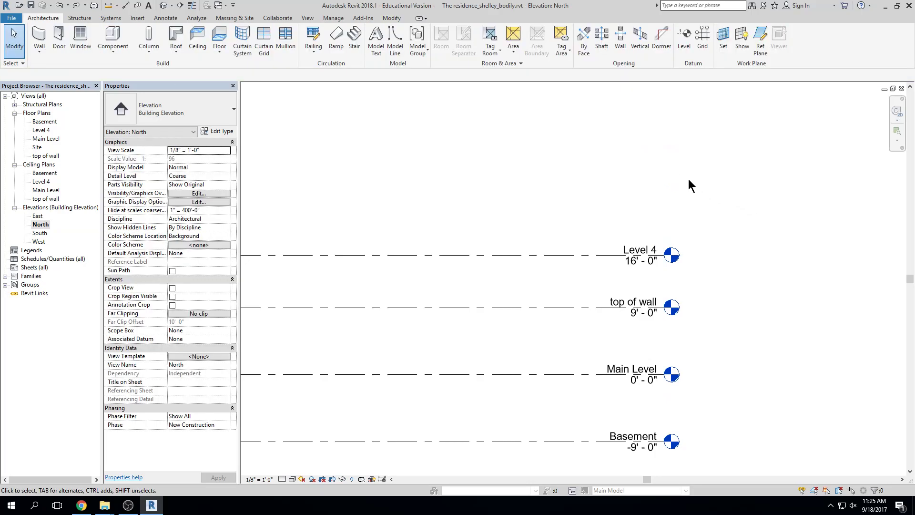
pyautogui.scroll(1, 648, 236)
pyautogui.scroll(1, 647, 241)
# Rename Level 4 to Roof and rename its matching views
pyautogui.click(641, 258)
pyautogui.click(641, 258)
pyautogui.write('ro')
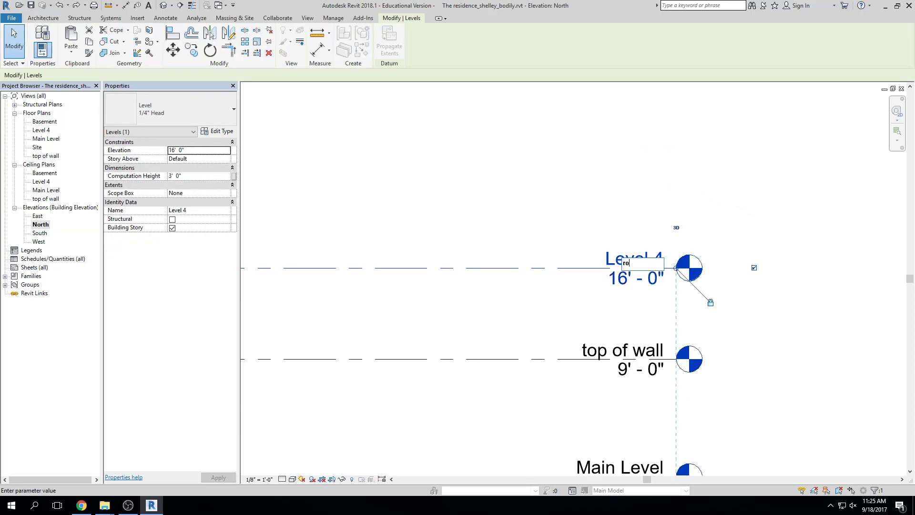
pyautogui.write('od')
pyautogui.press('BackSpace')
pyautogui.write('f')
pyautogui.press('Return')
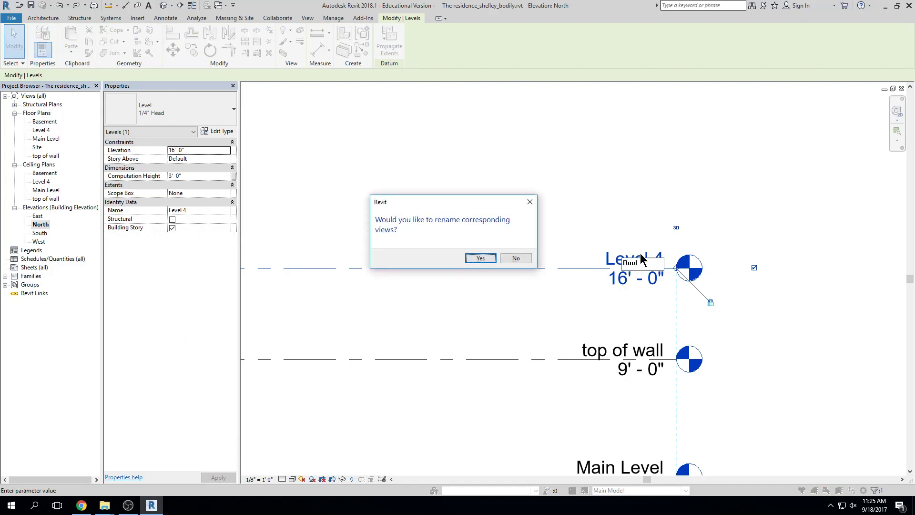
pyautogui.press('Return')
# Deselect the Roof level and bring the Canvas assignment page back over Revit
pyautogui.scroll(-3, 756, 218)
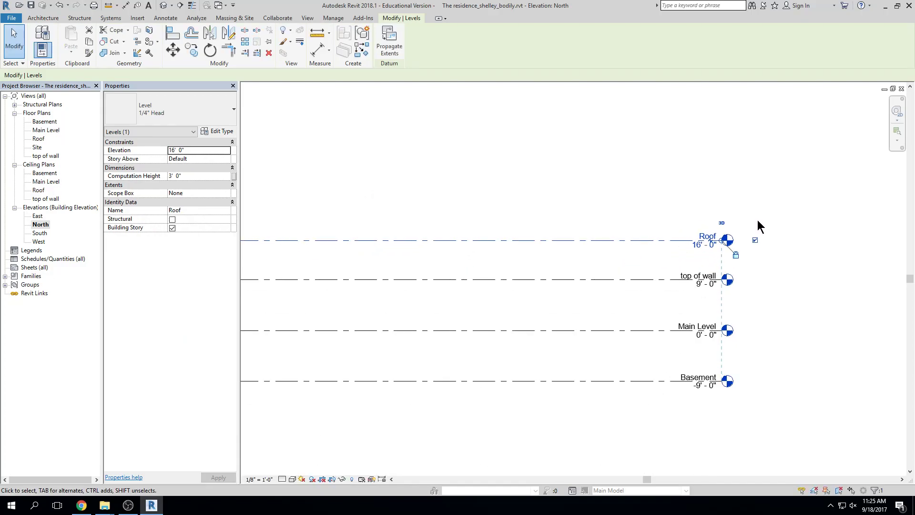
pyautogui.click(763, 177)
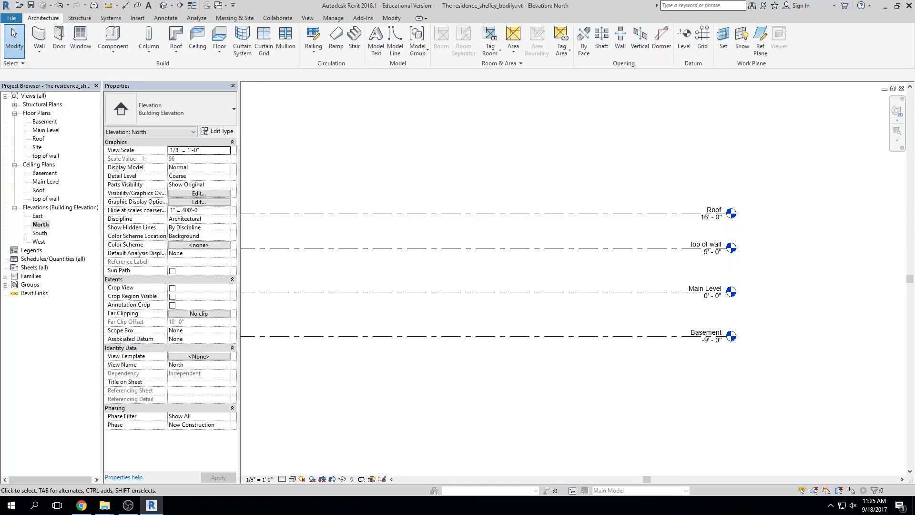
pyautogui.moveTo(914, 59); pyautogui.dragTo(369, 55)
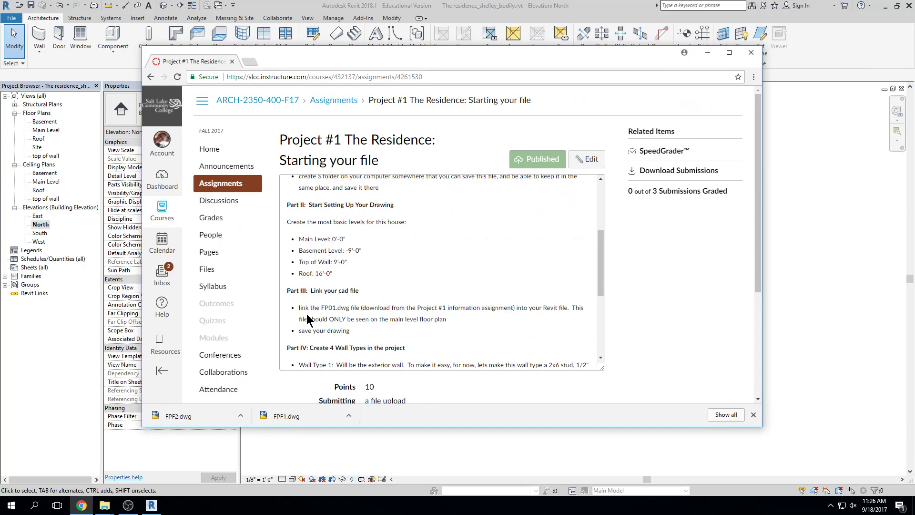
# Scroll the assignment down to Part IV's wall type requirements and nudge the window
pyautogui.scroll(-2, 374, 307)
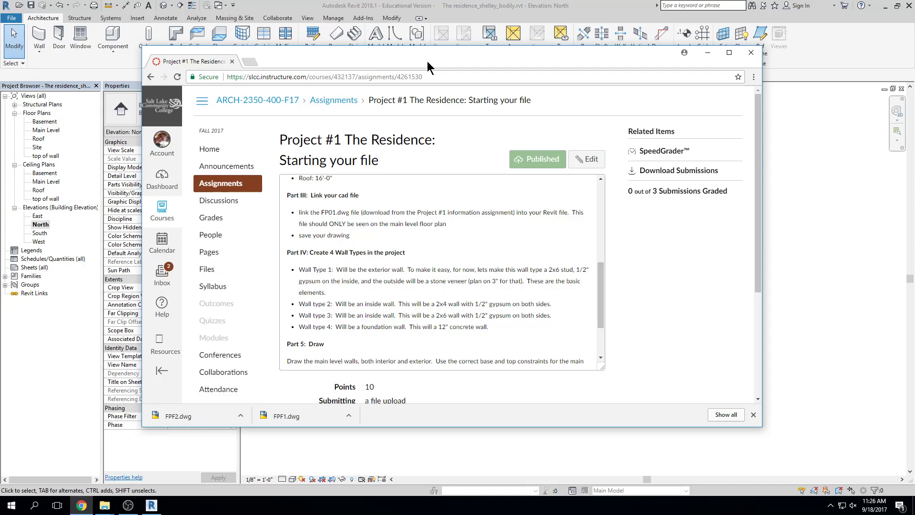
pyautogui.moveTo(427, 61); pyautogui.dragTo(430, 59)
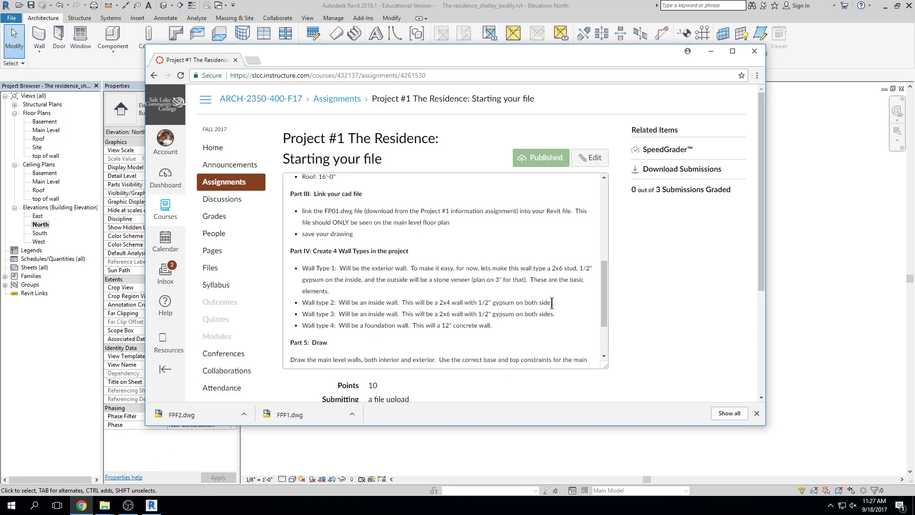
# Copy the Wall type 2 text '2x4 wall with 1/2" gypsum on both sides' and open a new browser window
pyautogui.moveTo(554, 302); pyautogui.dragTo(440, 303)
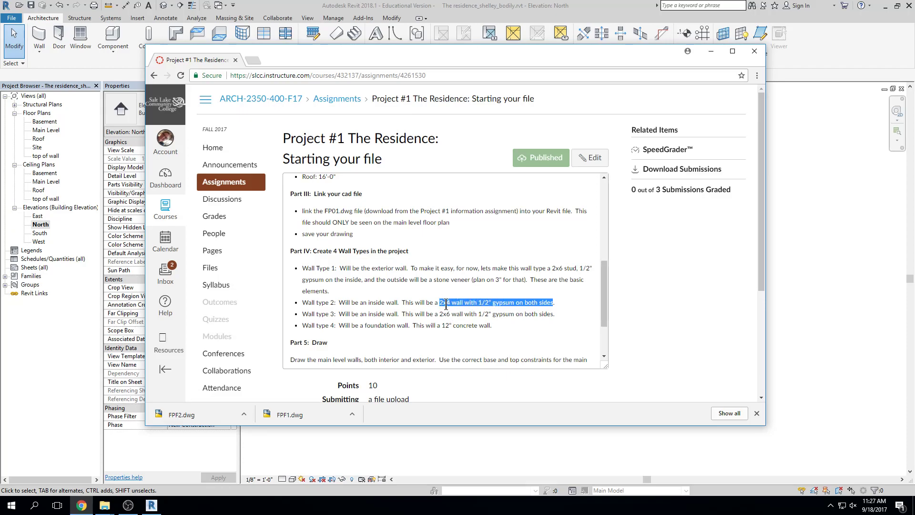
pyautogui.middleClick(85, 508)
# Search Google for '2x4 wall with 1/2" gypsum on both sides'
pyautogui.click(366, 78)
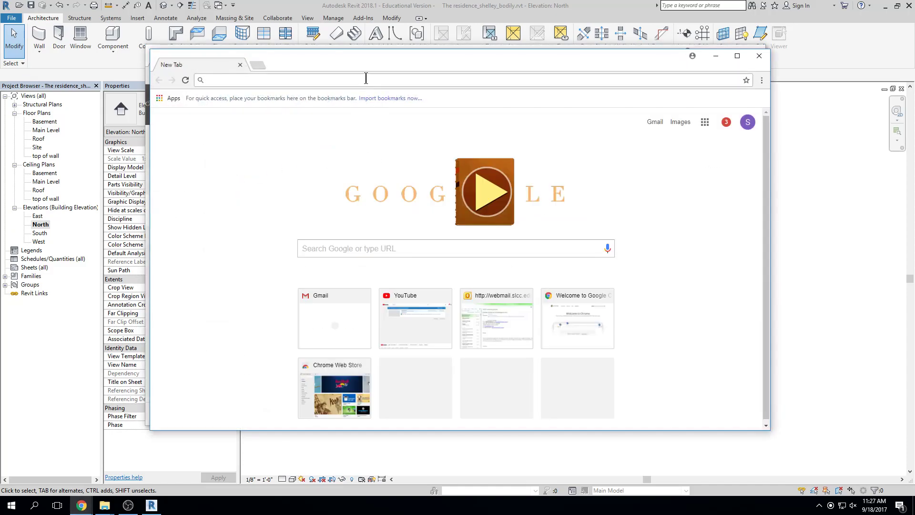
pyautogui.write('2x4 wall with 1/2" gypsum on both sides')
pyautogui.click(387, 97)
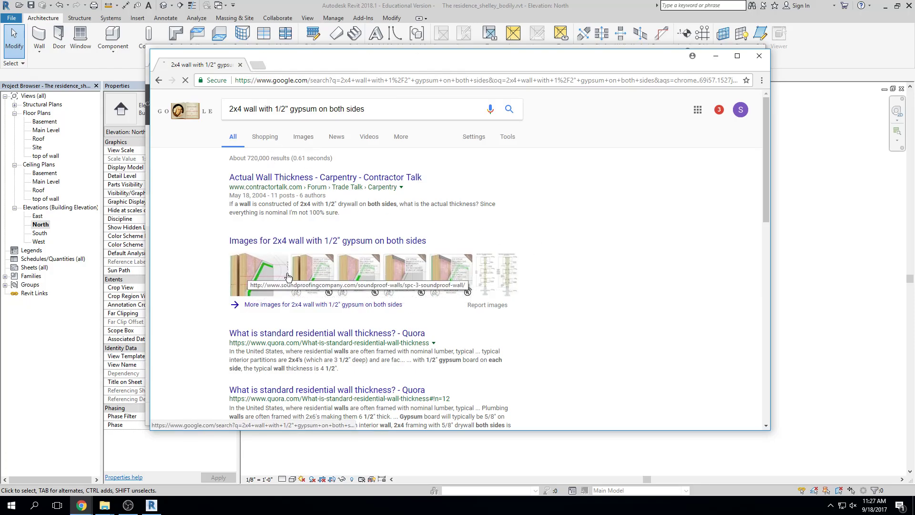
# Read the Quora answer on standard wall thickness, then return to the search results
pyautogui.click(347, 340)
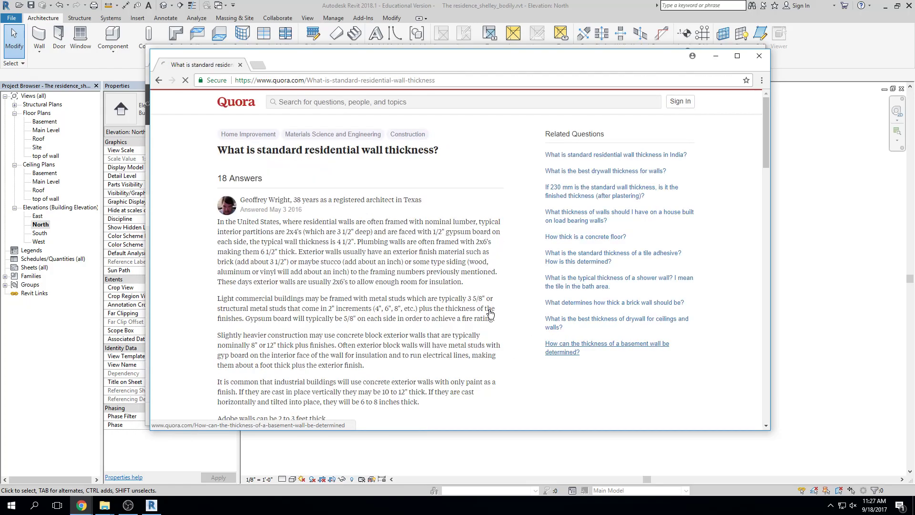
pyautogui.scroll(-10, 443, 299)
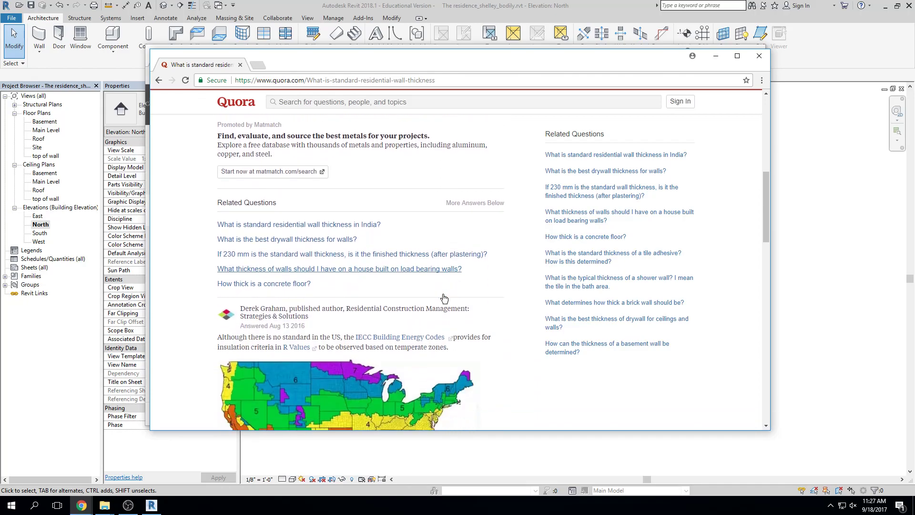
pyautogui.scroll(-15, 443, 295)
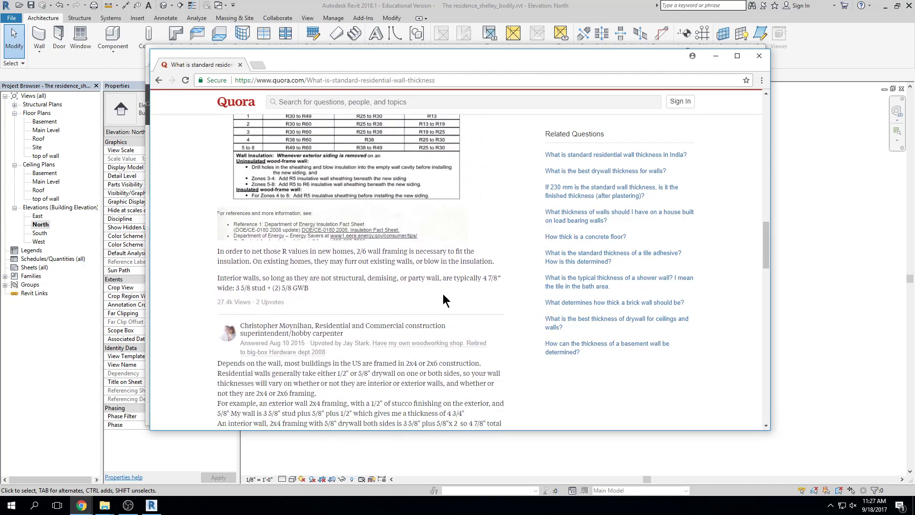
pyautogui.scroll(-15, 442, 293)
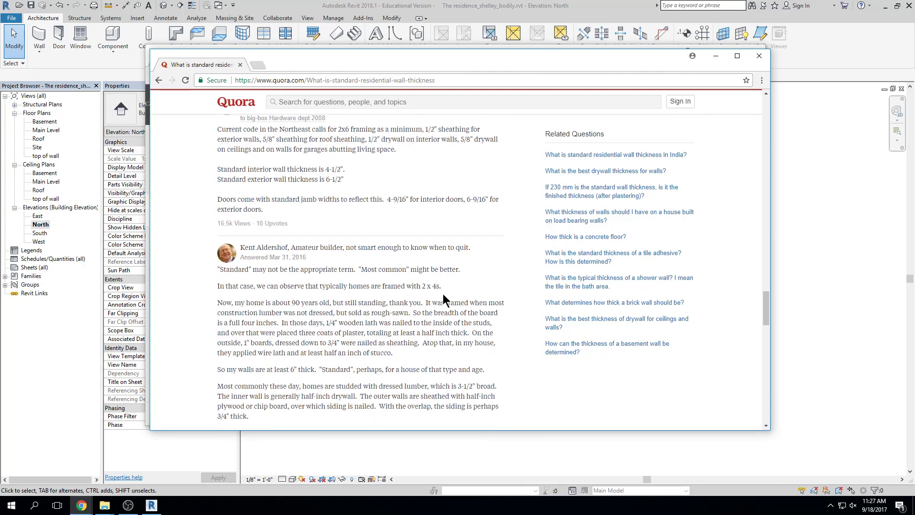
pyautogui.click(159, 81)
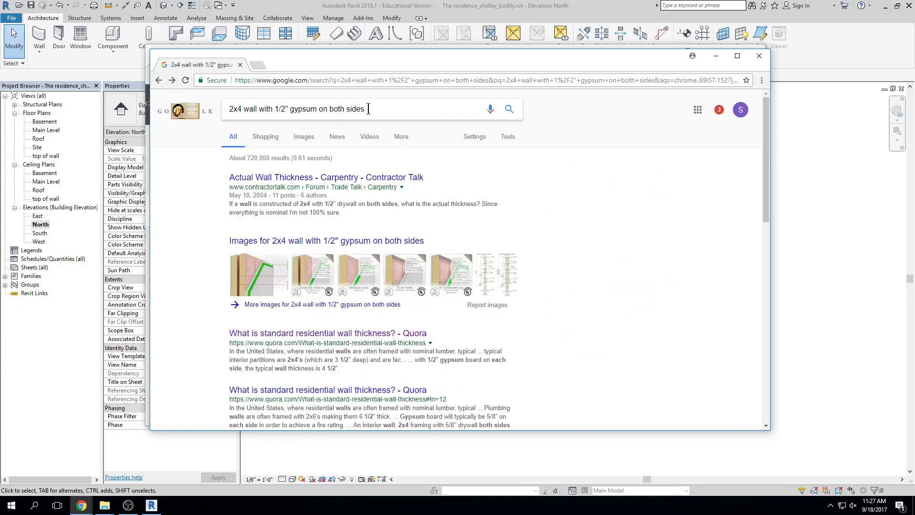
# Browse the image results, previewing the NO INSULATION 37 STC and mass-loaded vinyl wall sections
pyautogui.click(303, 137)
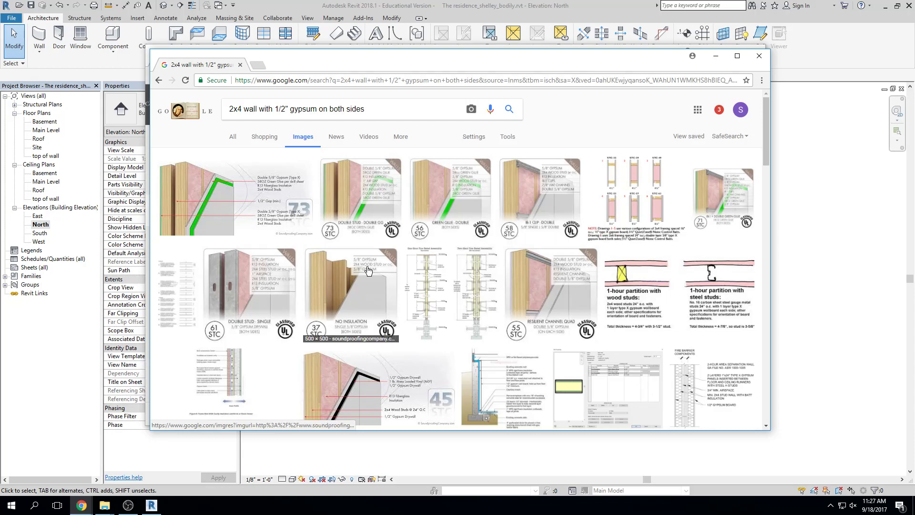
pyautogui.click(350, 287)
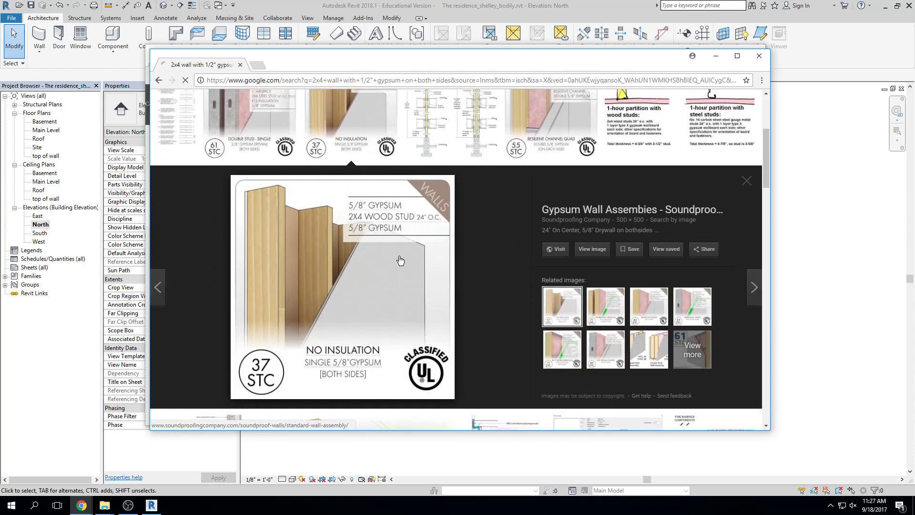
pyautogui.scroll(1, 405, 205)
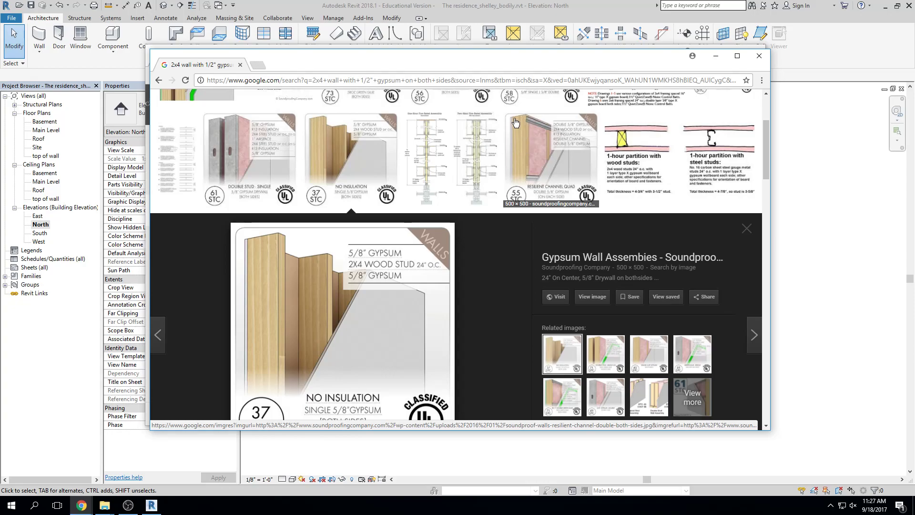
pyautogui.scroll(-4, 511, 176)
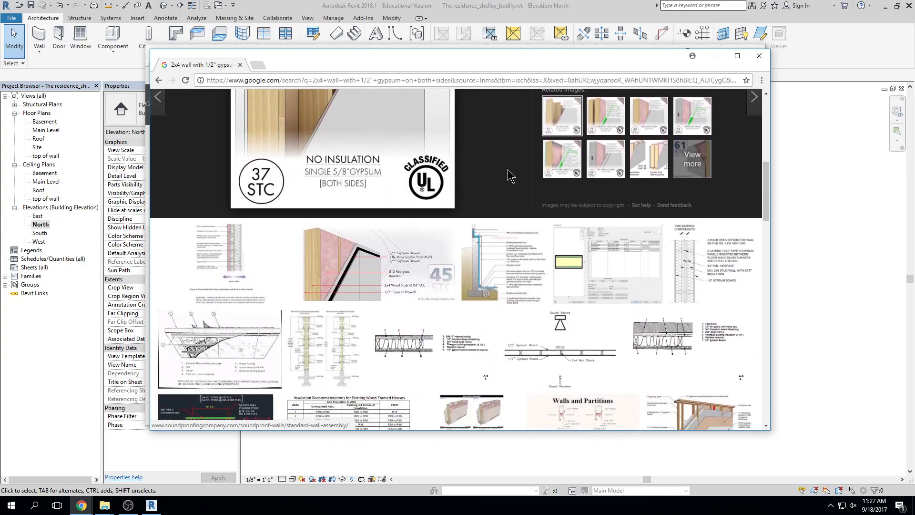
pyautogui.scroll(-2, 508, 174)
pyautogui.click(318, 210)
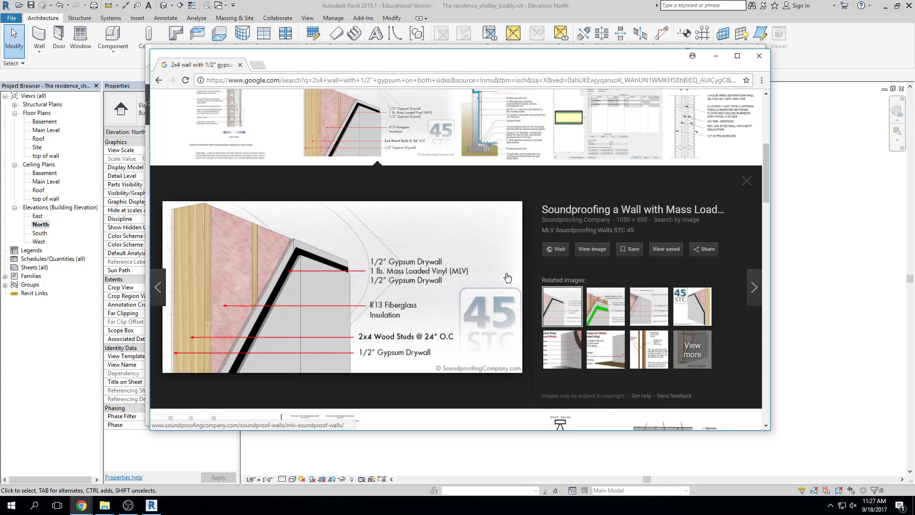
pyautogui.scroll(-6, 507, 277)
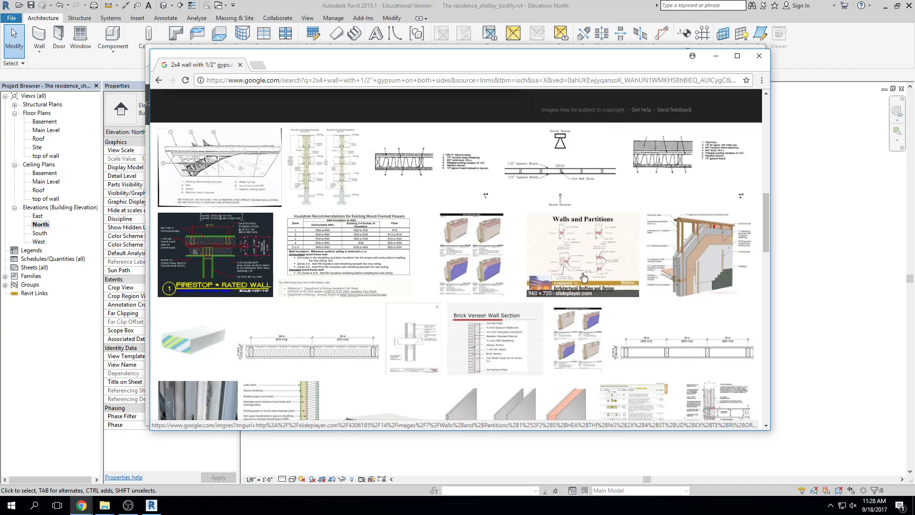
# Open the USG Design Studio Wall Selector page from its preview, skim it, and return to Revit
pyautogui.click(696, 350)
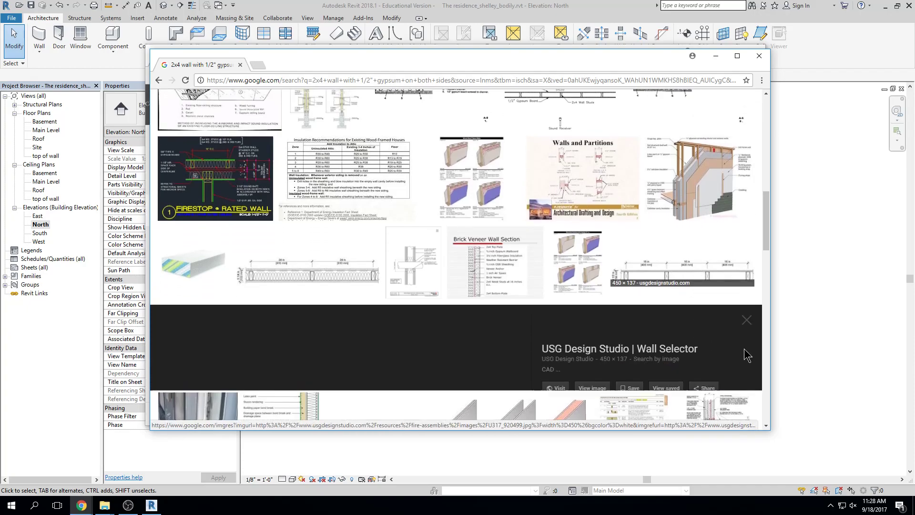
pyautogui.click(379, 295)
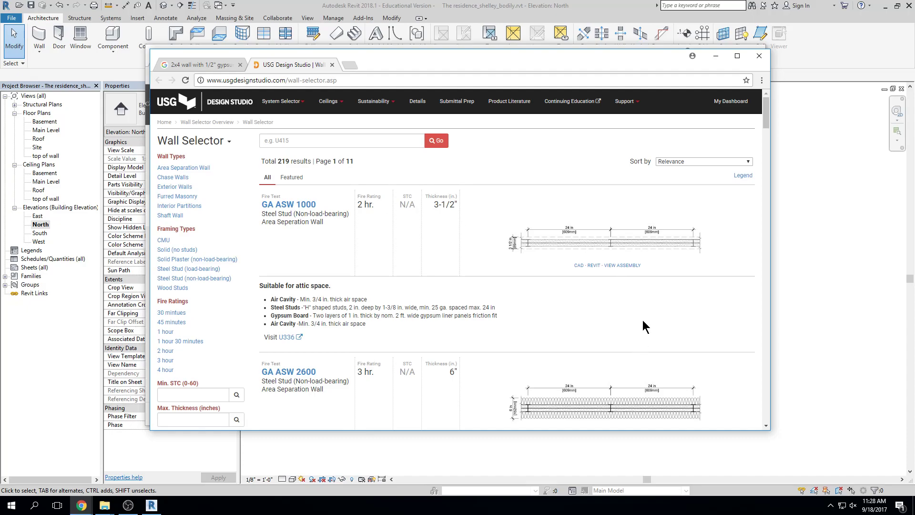
pyautogui.scroll(-2, 643, 324)
pyautogui.scroll(-2, 640, 328)
pyautogui.moveTo(422, 68); pyautogui.dragTo(442, 105)
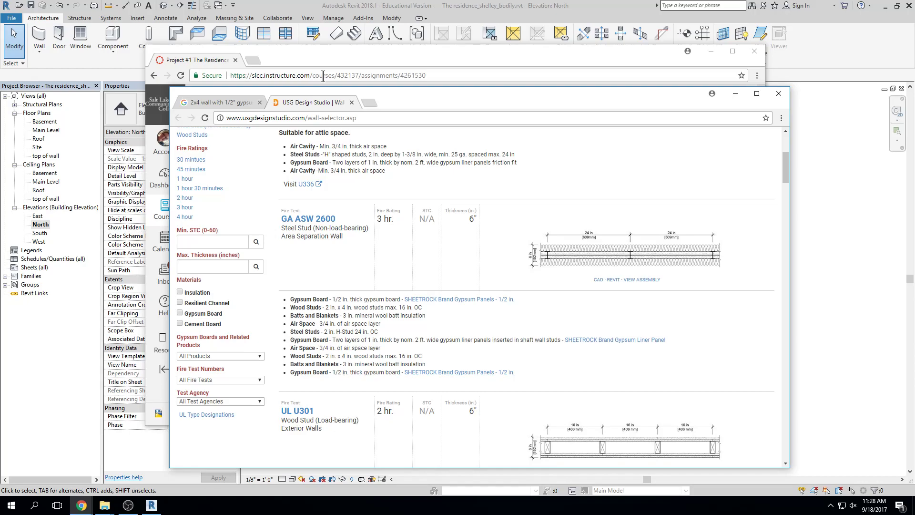
pyautogui.click(836, 132)
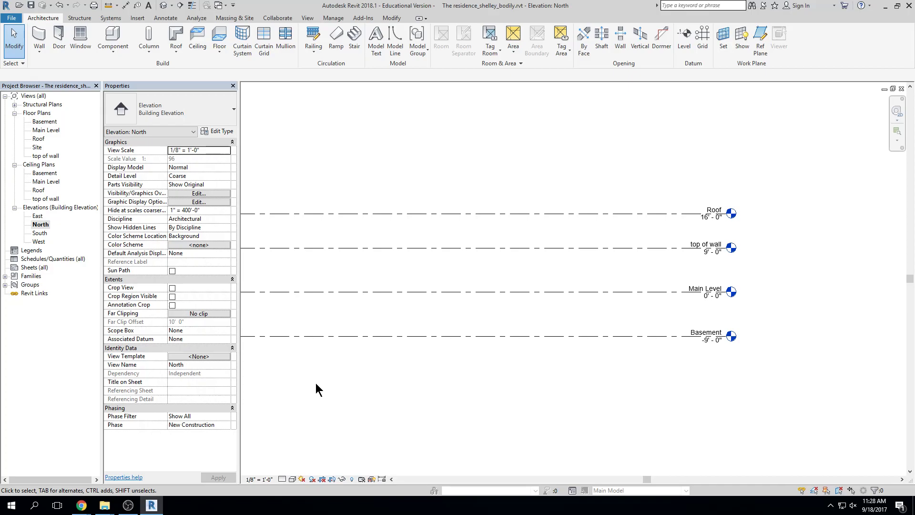
# Bring the browser back up on the Google Images wall-section results
pyautogui.moveTo(80, 509)
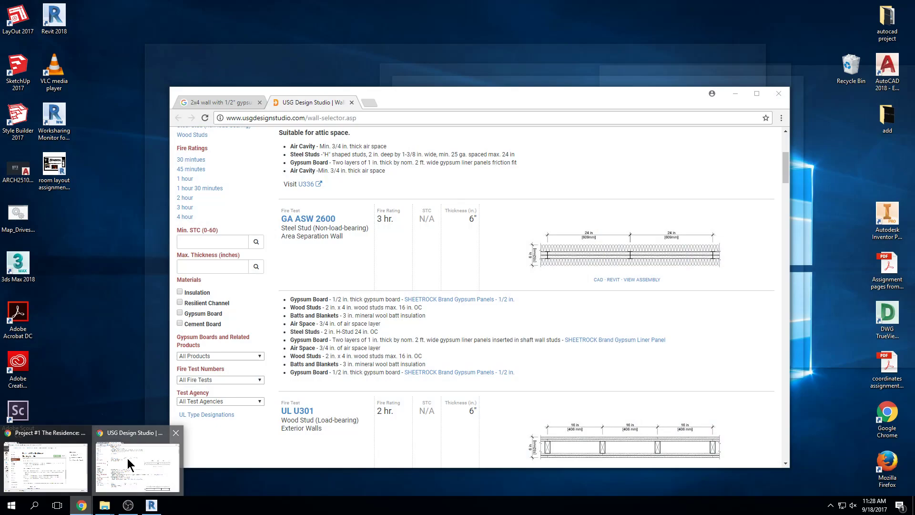
pyautogui.click(127, 458)
pyautogui.click(227, 104)
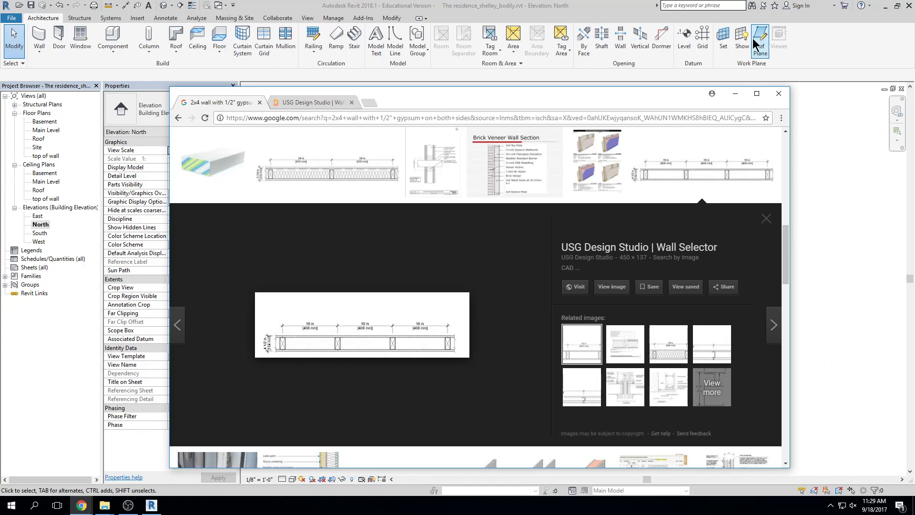
# Zoom the North elevation to fit with ZF, then bring the Canvas assignment forward
pyautogui.click(735, 94)
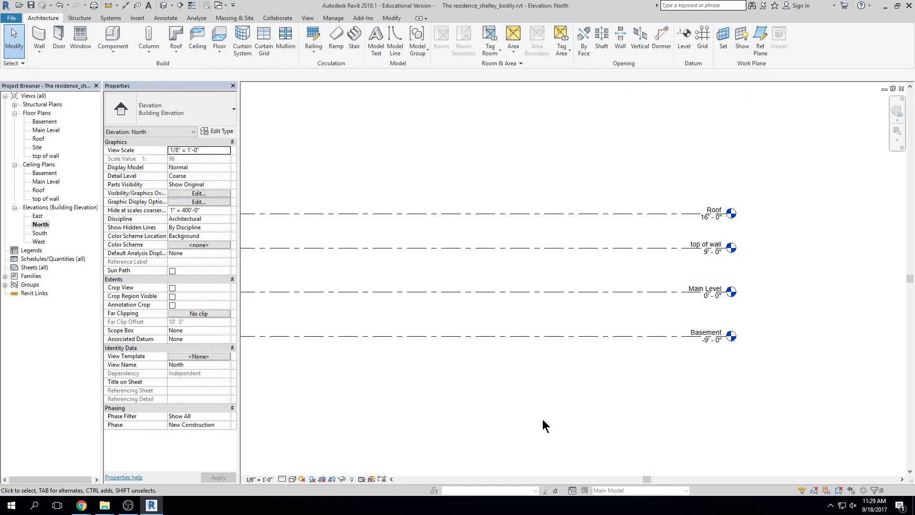
pyautogui.press('z')
pyautogui.press('f')
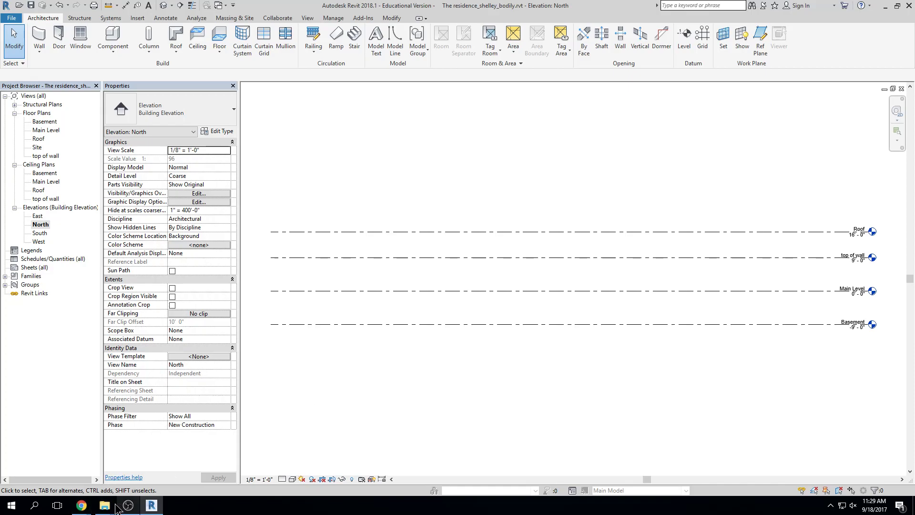
pyautogui.moveTo(84, 507)
pyautogui.click(73, 474)
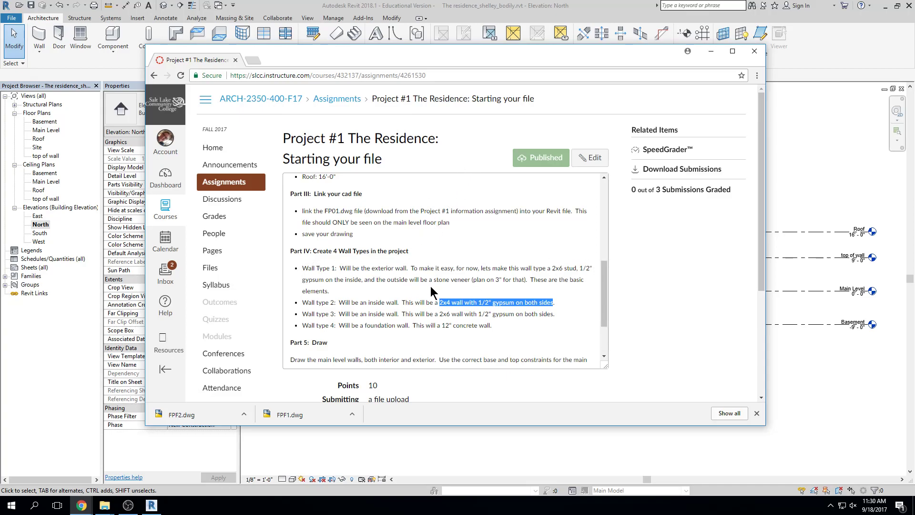
# Move the assignment window aside and open the Main Level floor plan, zoomed in
pyautogui.moveTo(524, 54); pyautogui.dragTo(914, 53)
pyautogui.click(603, 118)
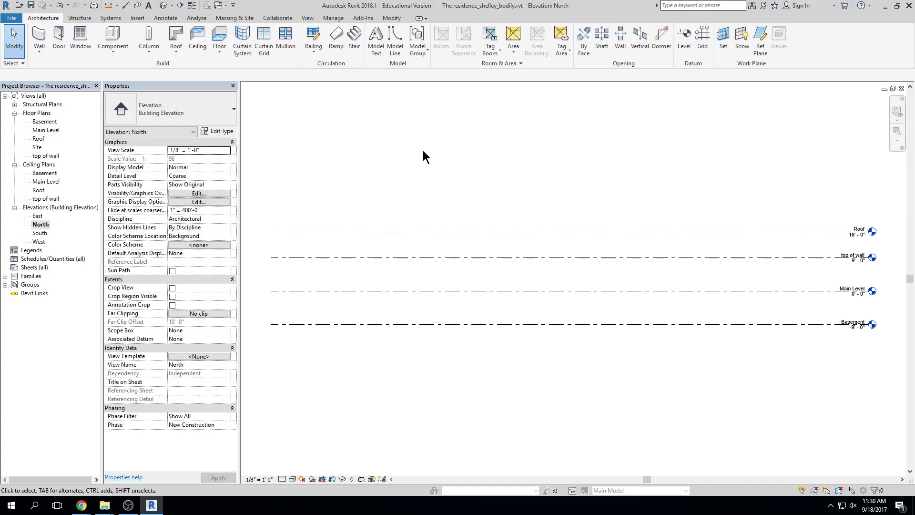
pyautogui.doubleClick(38, 132)
pyautogui.scroll(3, 710, 278)
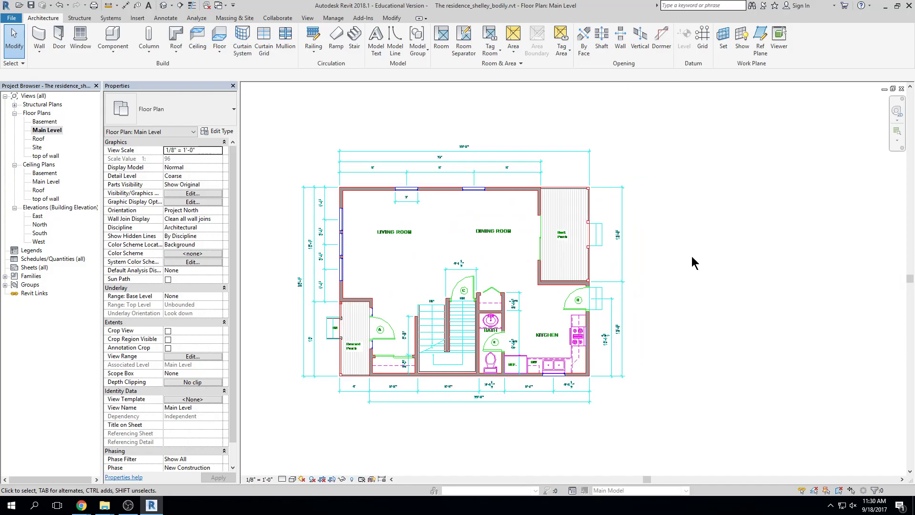
# Draw an 8'-10" Generic - 8" wall segment above the top of the Main Level plan
pyautogui.click(39, 37)
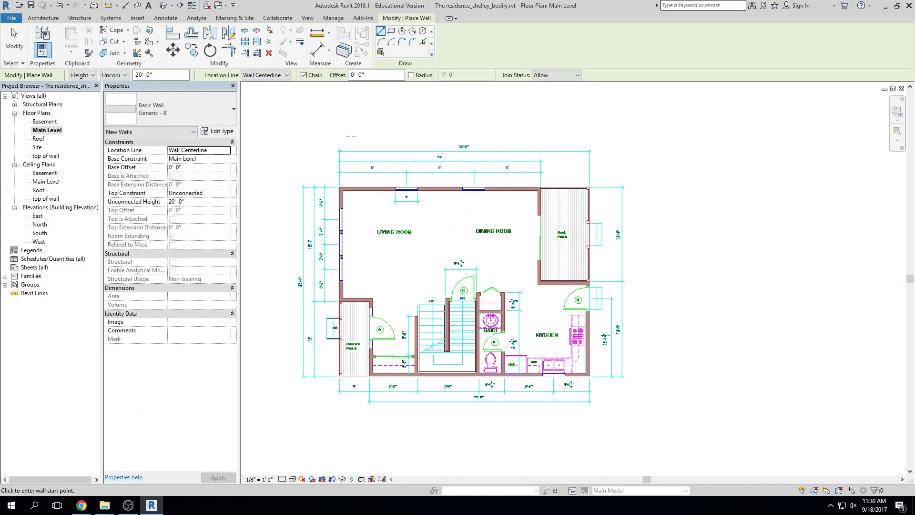
pyautogui.scroll(4, 350, 136)
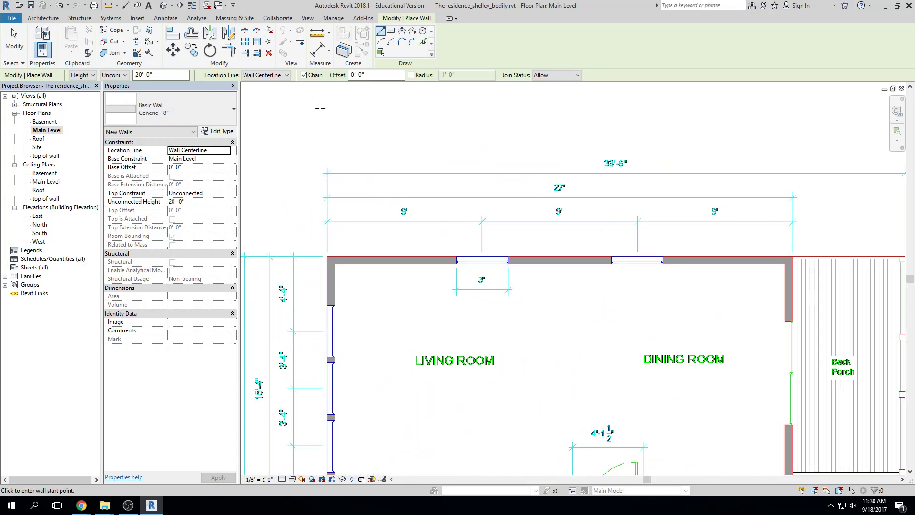
pyautogui.click(319, 108)
pyautogui.click(465, 122)
pyautogui.press('Escape')
pyautogui.press('Escape')
pyautogui.moveTo(419, 169); pyautogui.dragTo(498, 207, button='middle')
pyautogui.click(443, 151)
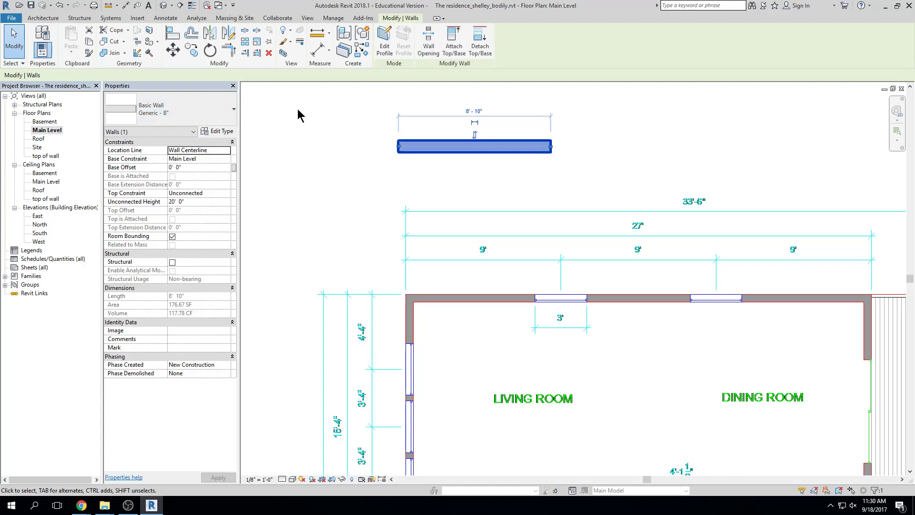
pyautogui.click(323, 196)
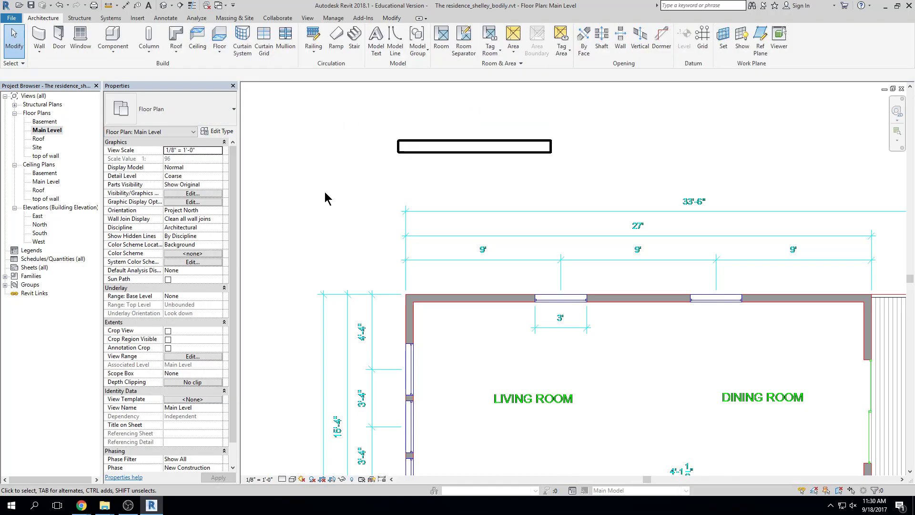
pyautogui.click(39, 38)
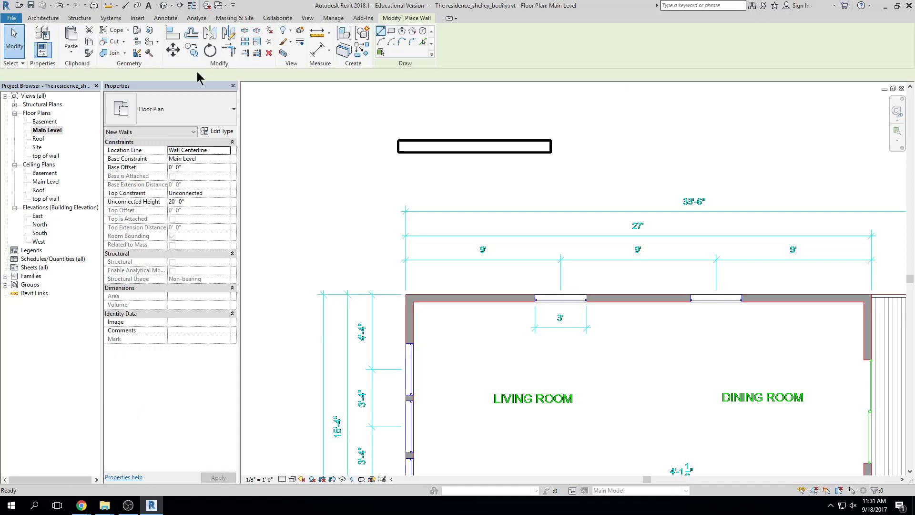
# Pick Basic Wall 'Exterior - Brick on Mtl. Stud' from the Properties type selector
pyautogui.click(234, 110)
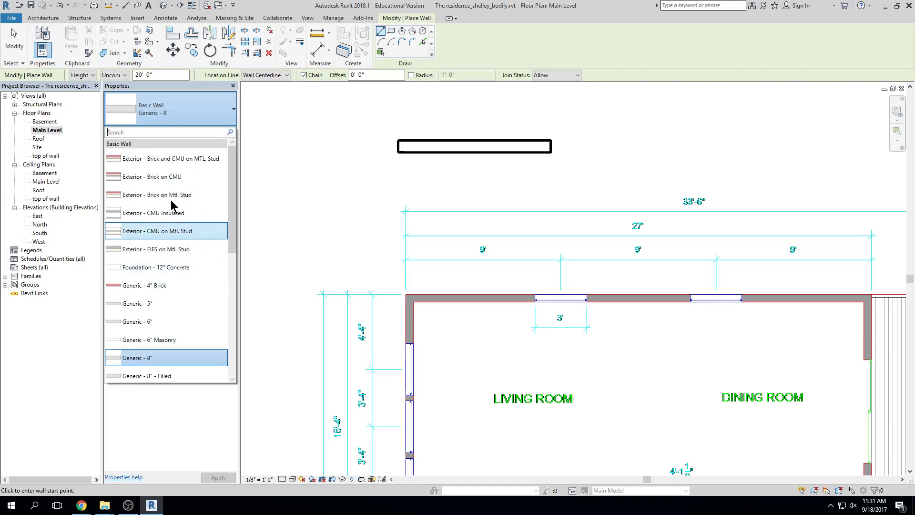
pyautogui.moveTo(171, 194)
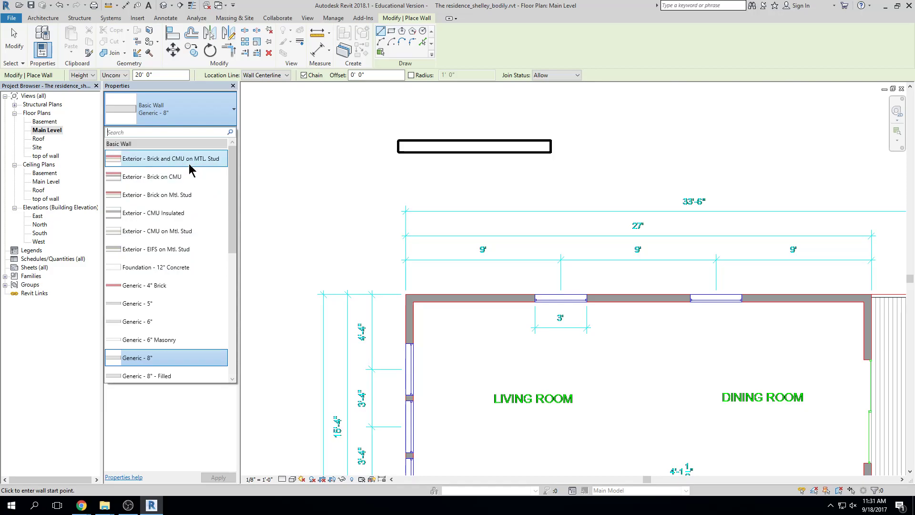
pyautogui.moveTo(172, 200)
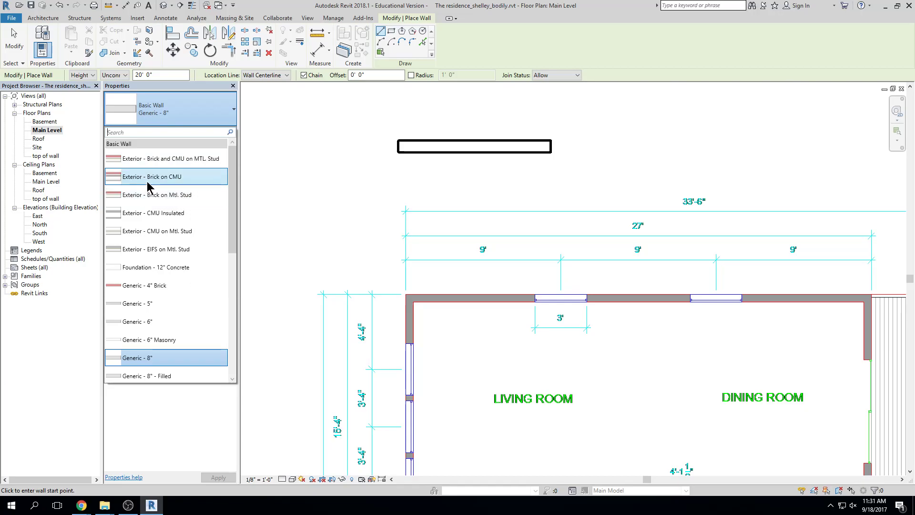
pyautogui.click(191, 195)
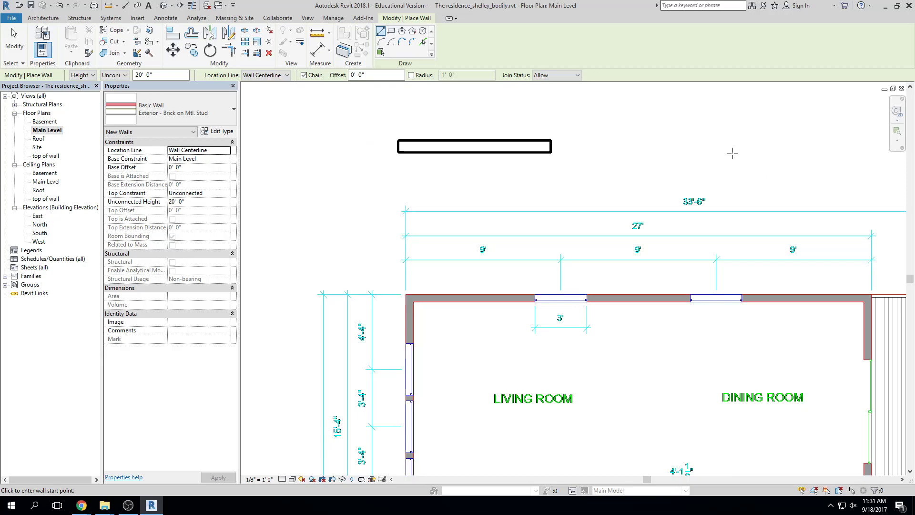
# Duplicate the brick wall type as 'Exterior - stone on 6" wood stud' and open its Structure layers
pyautogui.click(220, 132)
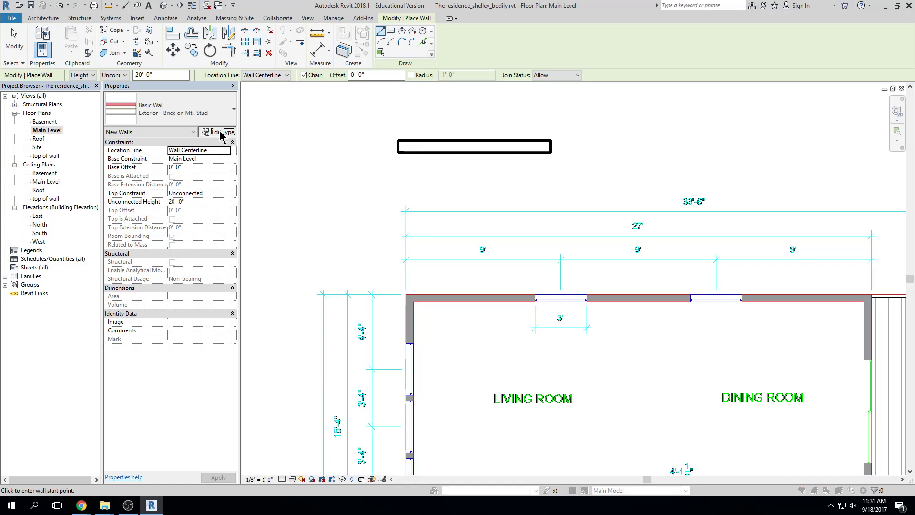
pyautogui.moveTo(600, 137); pyautogui.dragTo(582, 131)
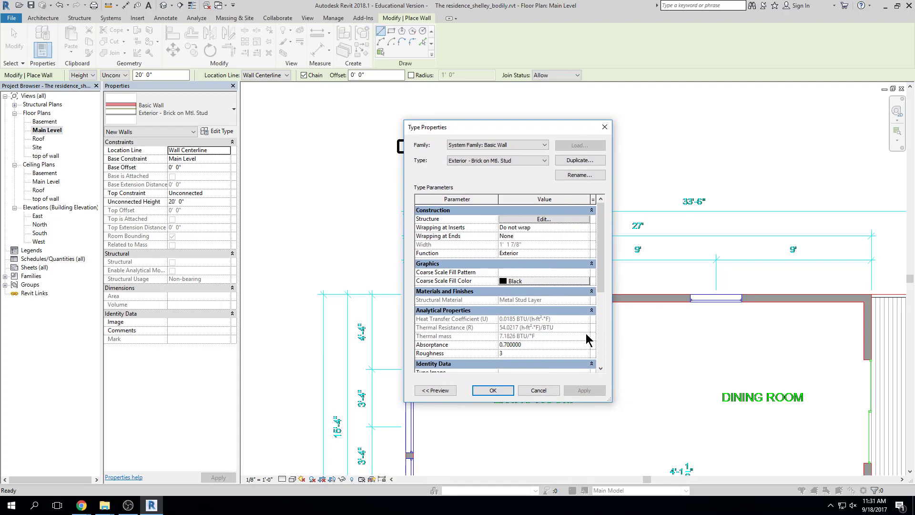
pyautogui.click(580, 160)
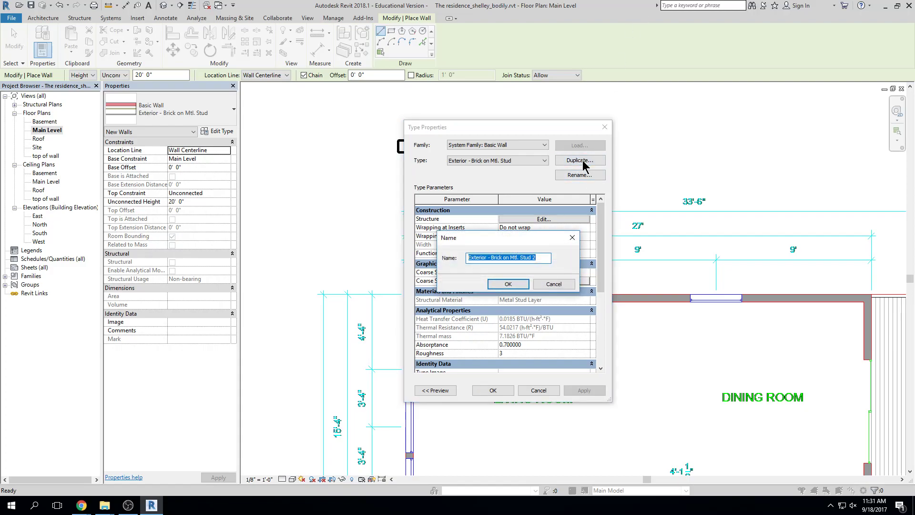
pyautogui.moveTo(540, 257); pyautogui.dragTo(491, 260)
pyautogui.write('stone on 6"')
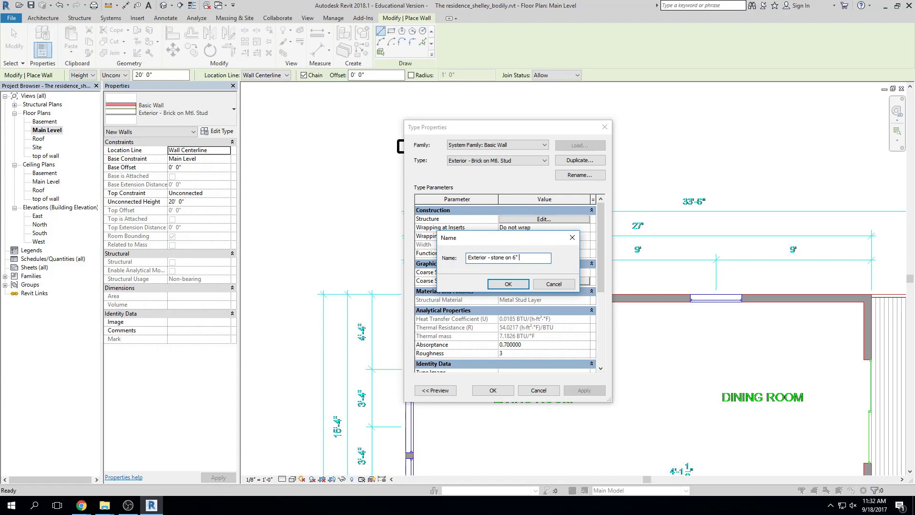
pyautogui.write(' wood stud')
pyautogui.click(504, 285)
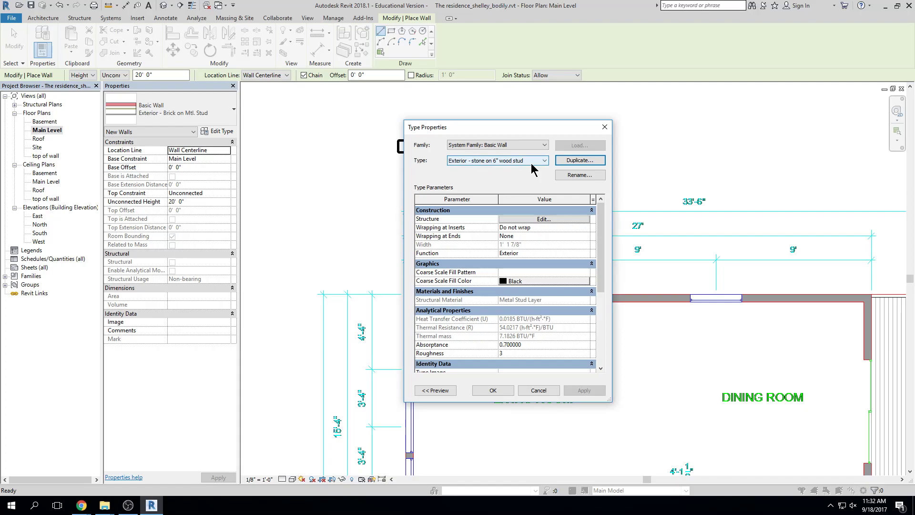
pyautogui.click(542, 219)
pyautogui.moveTo(614, 399); pyautogui.dragTo(753, 447)
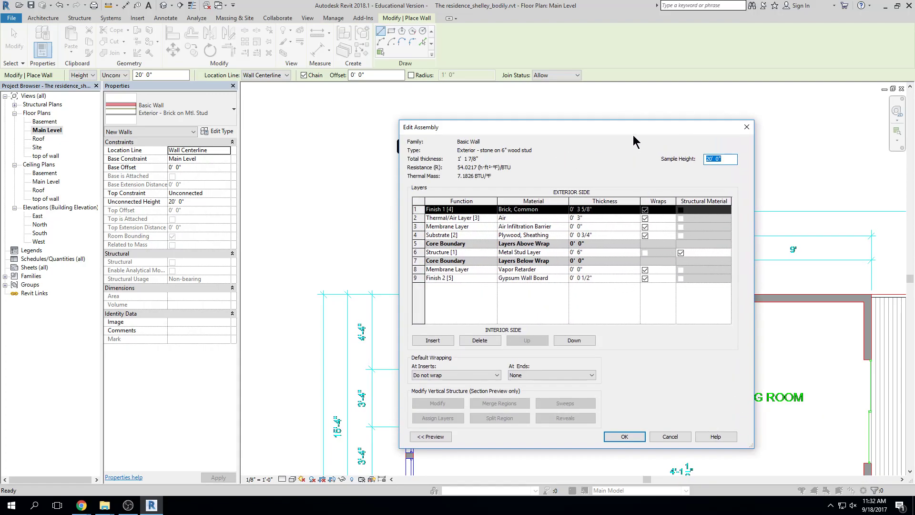
# Review the plywood, membrane, air and brick layers' functions, keeping brick as Finish 1
pyautogui.moveTo(634, 131); pyautogui.dragTo(581, 110)
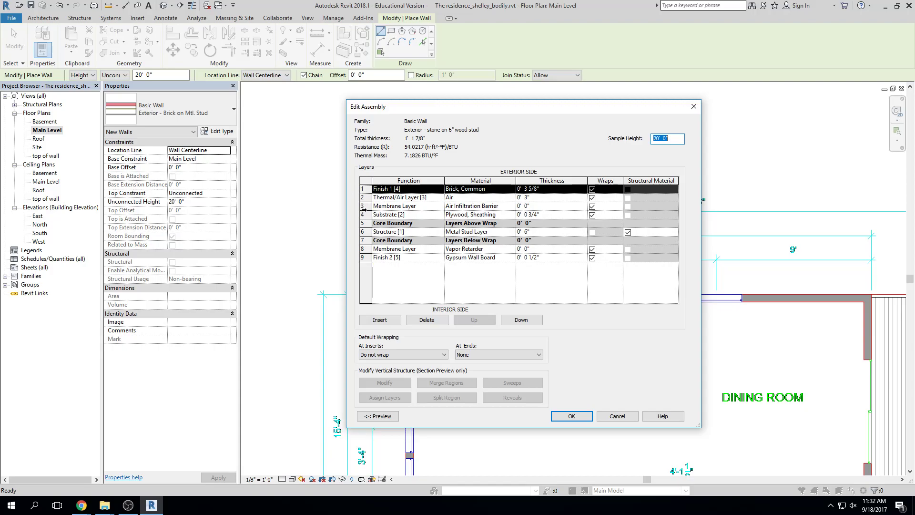
pyautogui.click(365, 215)
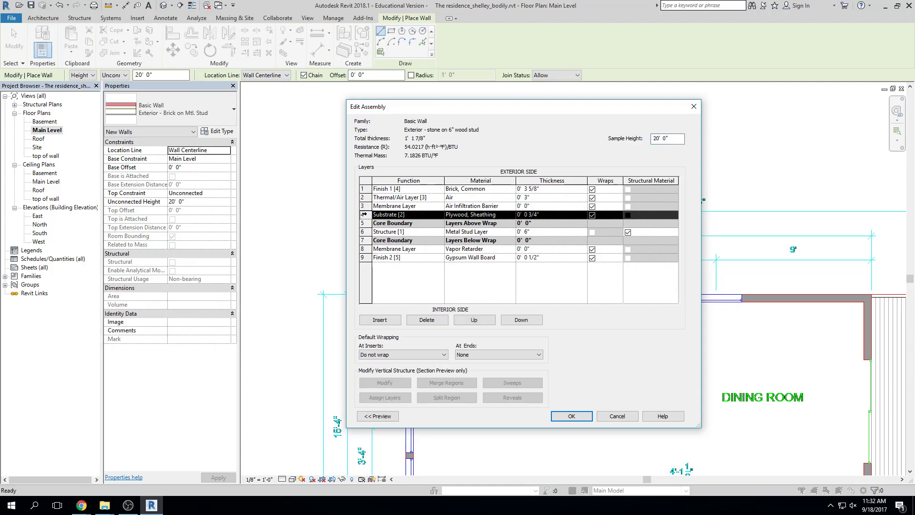
pyautogui.click(365, 205)
pyautogui.click(365, 197)
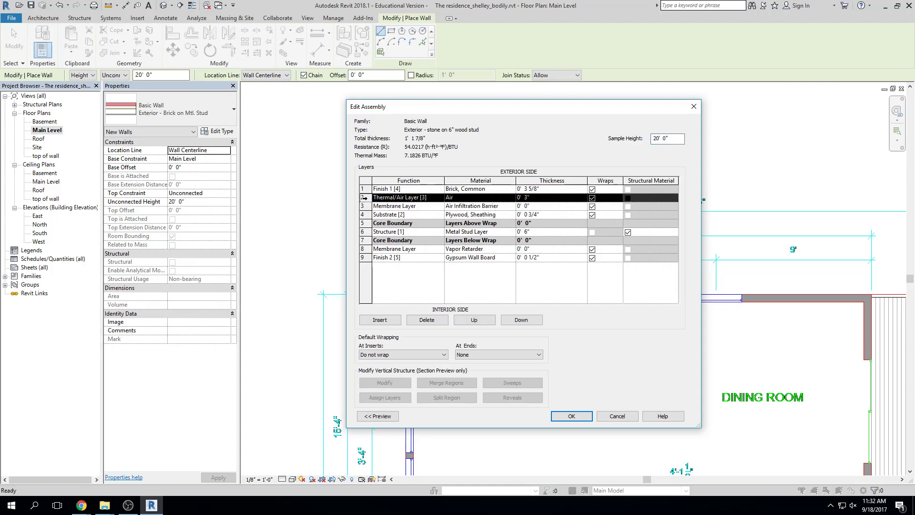
pyautogui.click(365, 189)
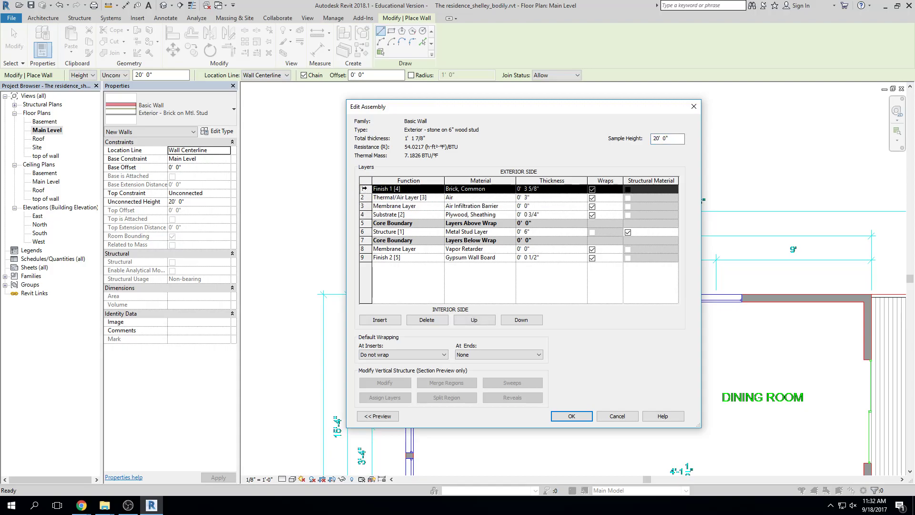
pyautogui.click(424, 198)
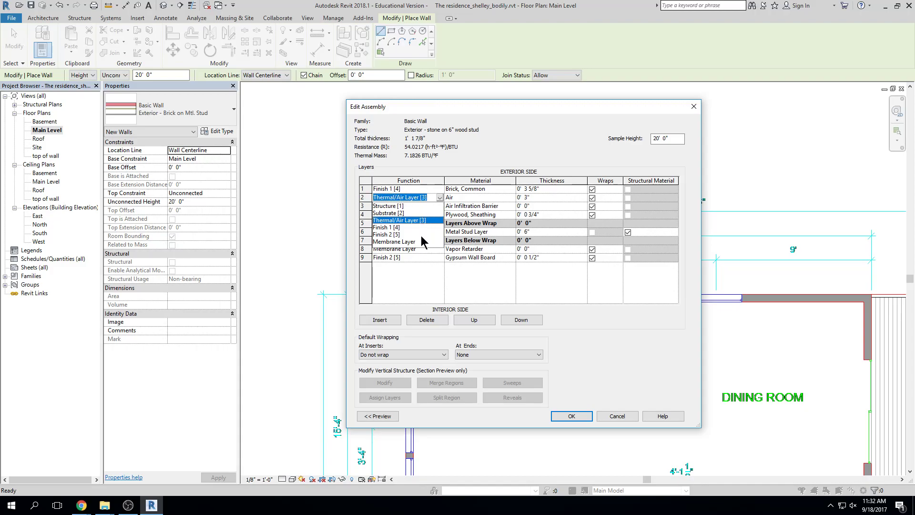
pyautogui.click(412, 164)
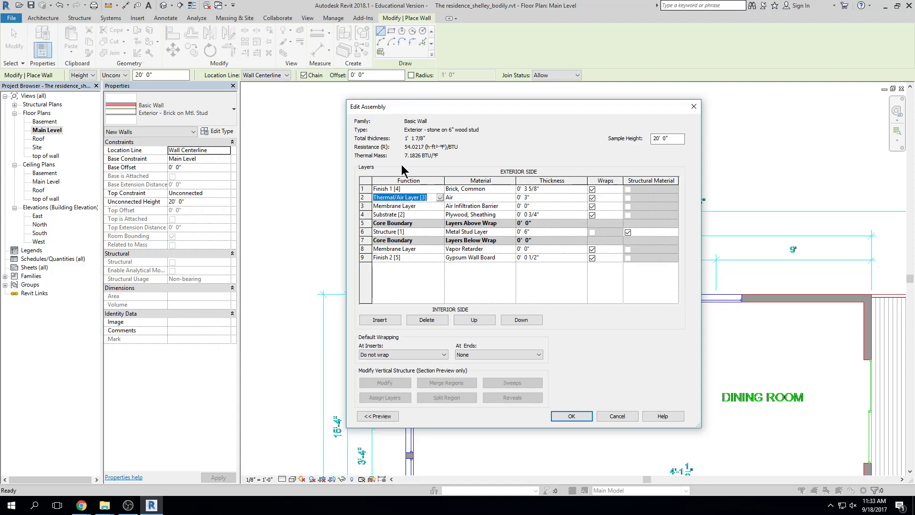
pyautogui.click(384, 189)
pyautogui.click(384, 190)
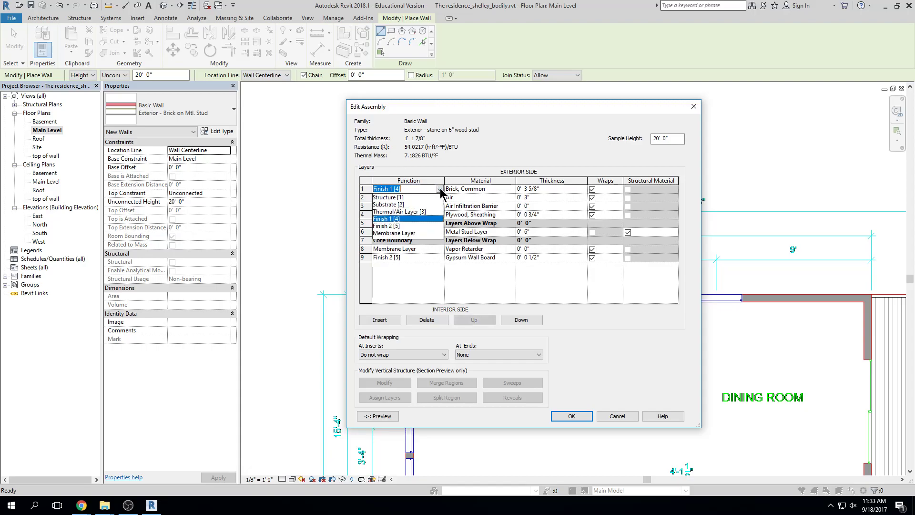
pyautogui.click(439, 190)
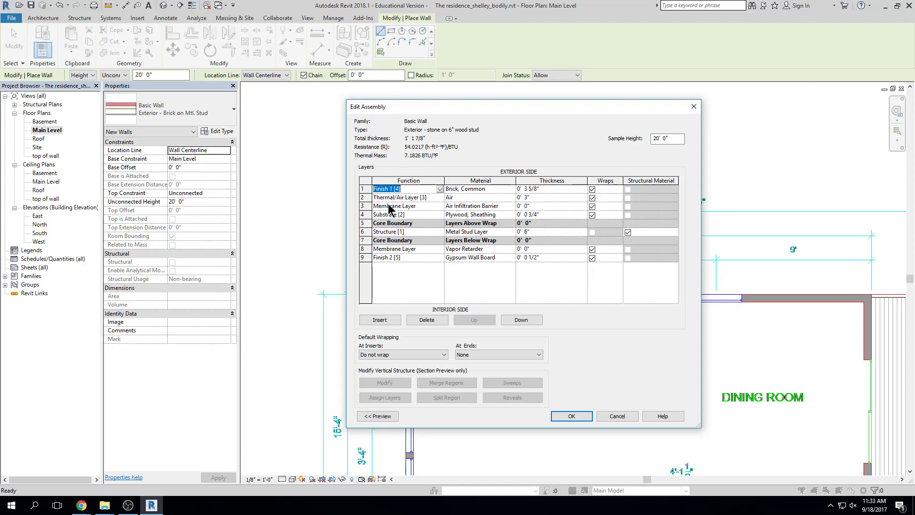
# Change the Plywood, Sheathing layer's function to Structure [1]
pyautogui.click(440, 215)
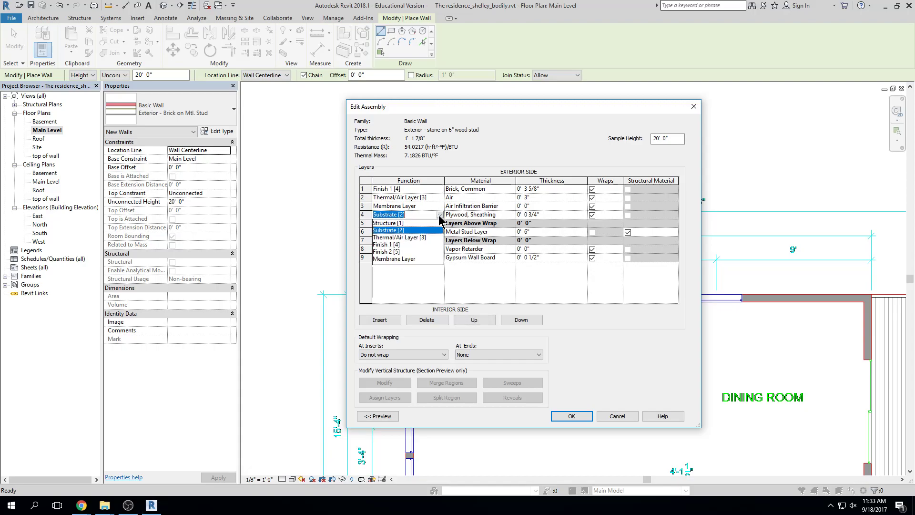
pyautogui.click(413, 245)
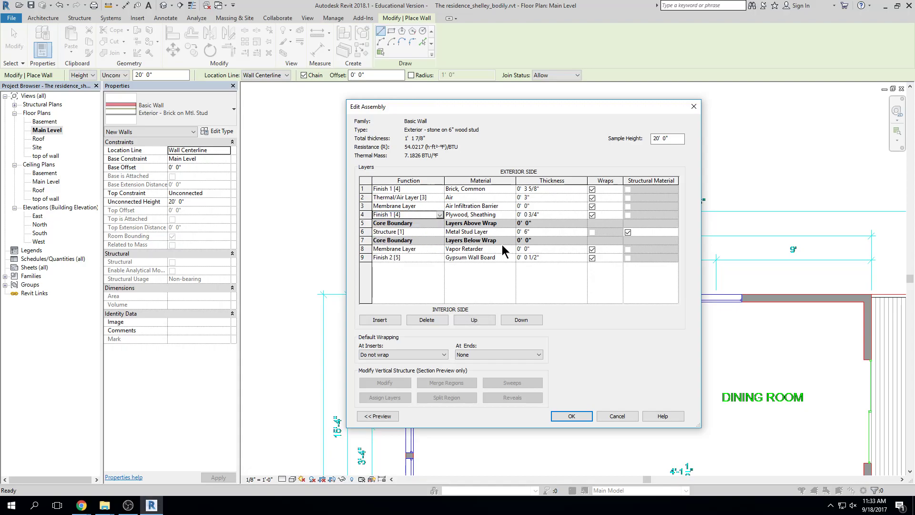
pyautogui.click(440, 214)
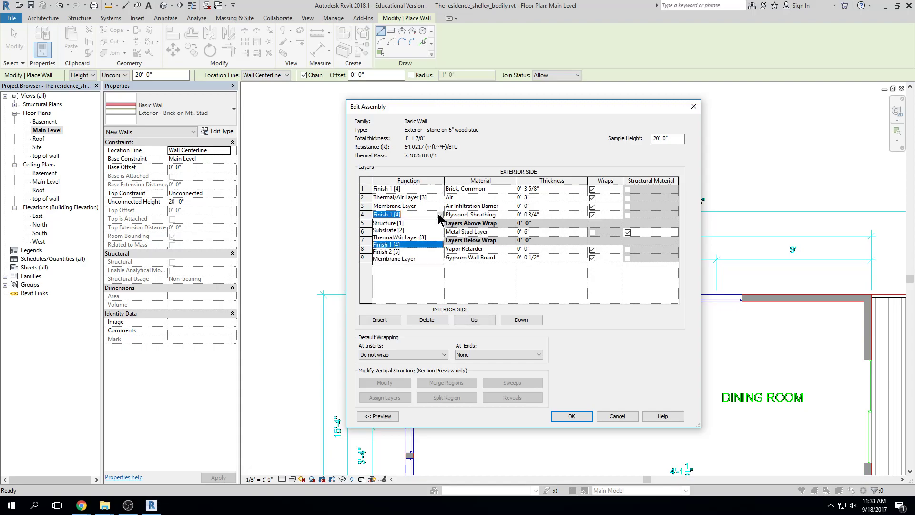
pyautogui.click(413, 223)
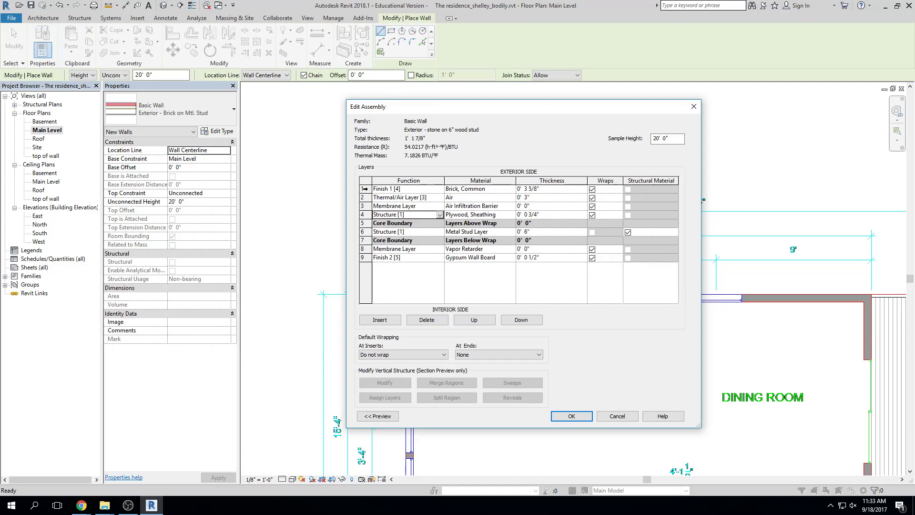
pyautogui.click(365, 189)
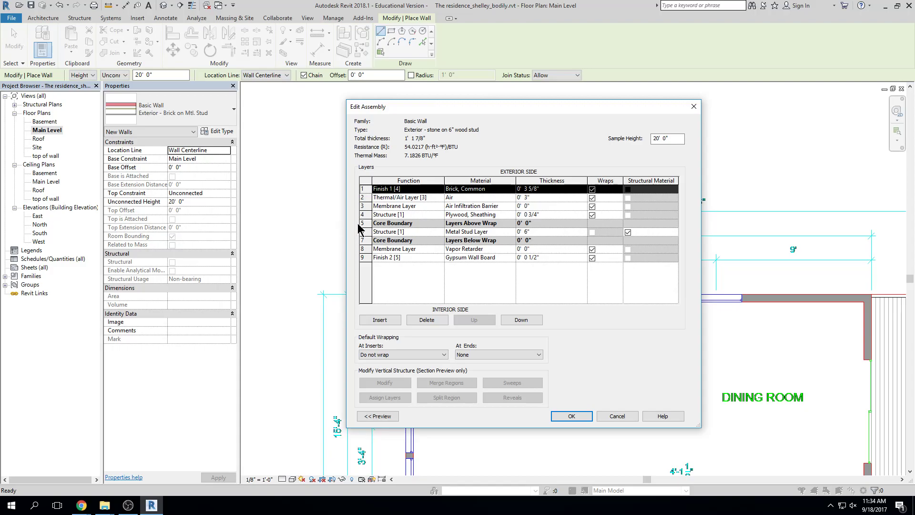
pyautogui.click(365, 206)
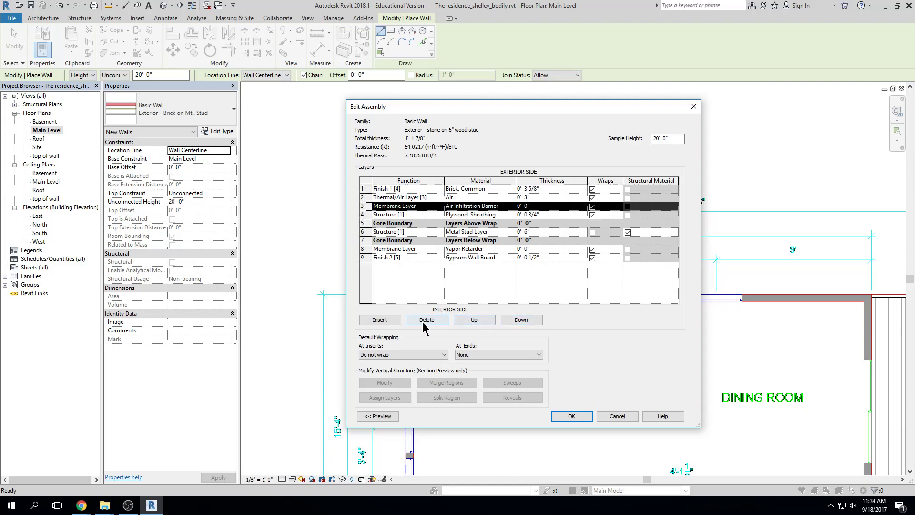
pyautogui.click(389, 320)
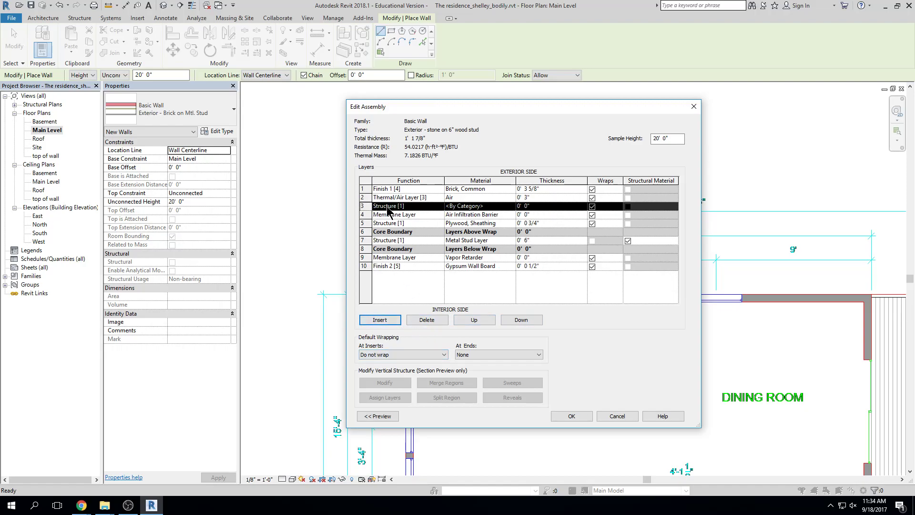
pyautogui.click(519, 320)
pyautogui.click(519, 320)
pyautogui.click(491, 323)
pyautogui.click(491, 322)
pyautogui.click(491, 322)
pyautogui.click(491, 322)
pyautogui.click(515, 322)
pyautogui.click(516, 322)
pyautogui.click(517, 323)
pyautogui.click(517, 322)
pyautogui.click(517, 323)
pyautogui.click(517, 323)
pyautogui.click(517, 323)
pyautogui.click(517, 323)
pyautogui.click(517, 322)
pyautogui.click(476, 322)
pyautogui.click(475, 320)
pyautogui.click(475, 321)
pyautogui.click(475, 320)
pyautogui.click(475, 321)
pyautogui.click(475, 321)
pyautogui.click(475, 321)
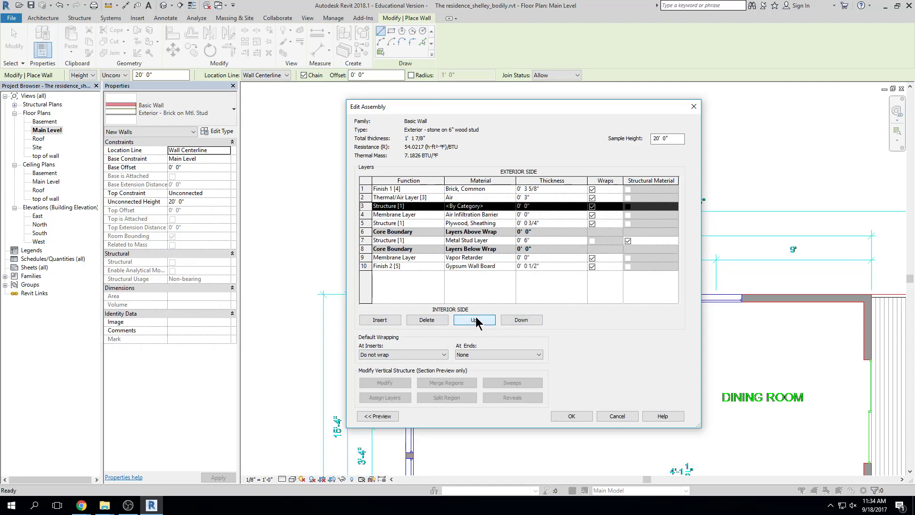
pyautogui.click(433, 320)
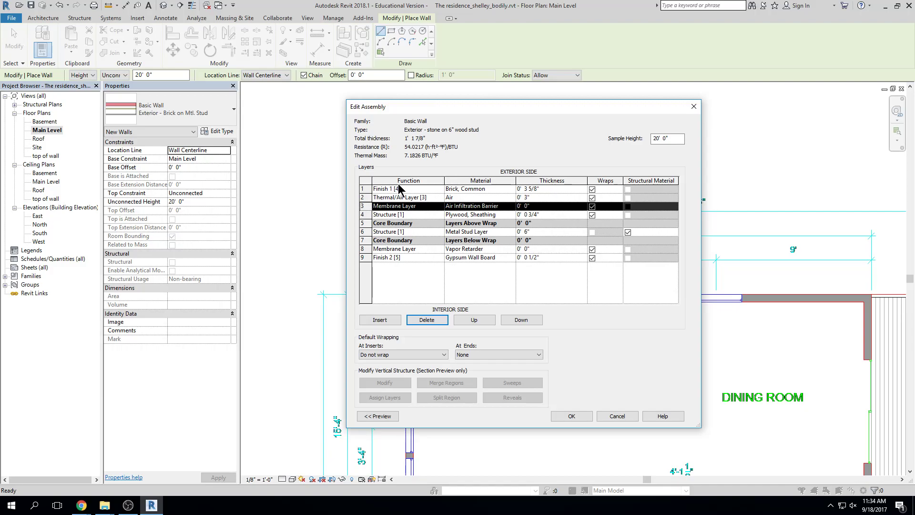
pyautogui.click(498, 189)
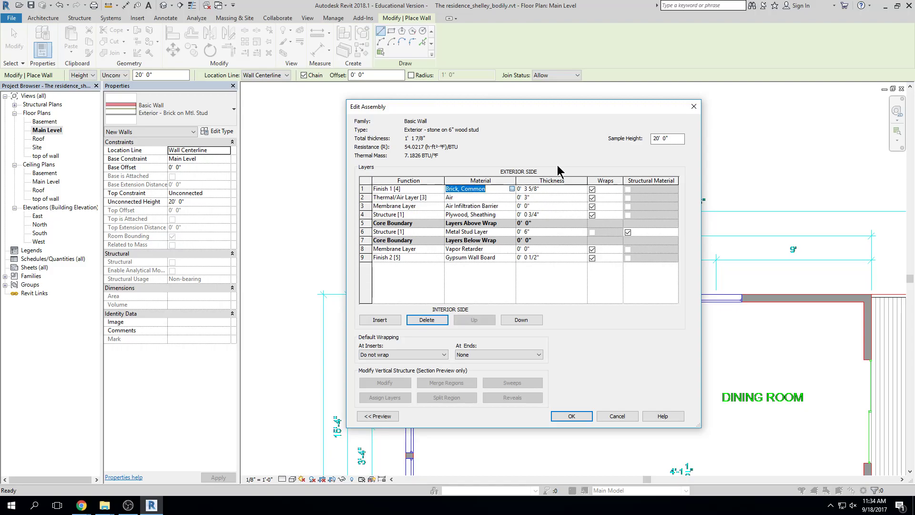
# Create a new blank material renamed 'stone', then enlarge and reposition the Material Browser
pyautogui.click(515, 153)
pyautogui.write('stone')
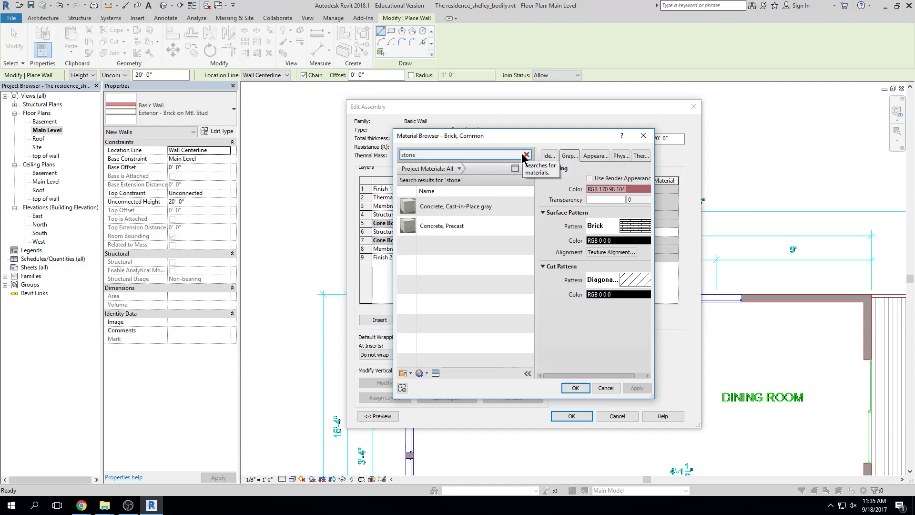
pyautogui.click(426, 375)
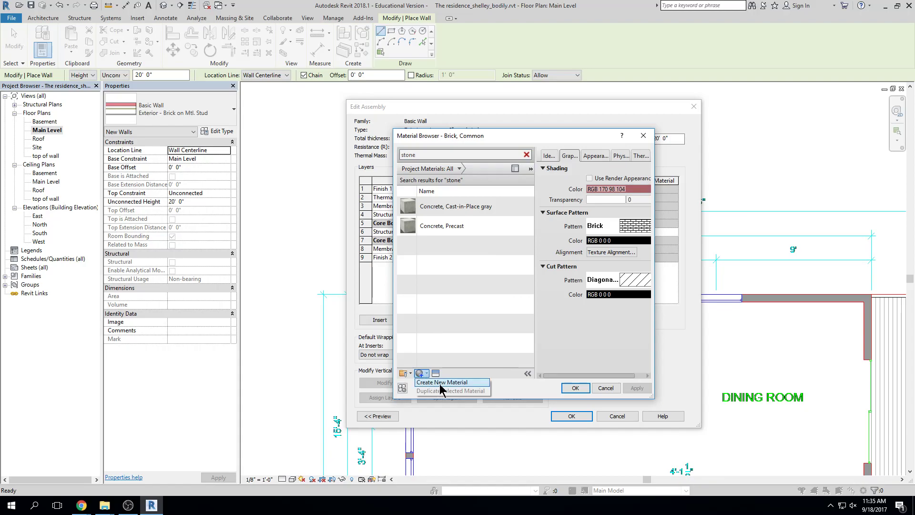
pyautogui.click(441, 383)
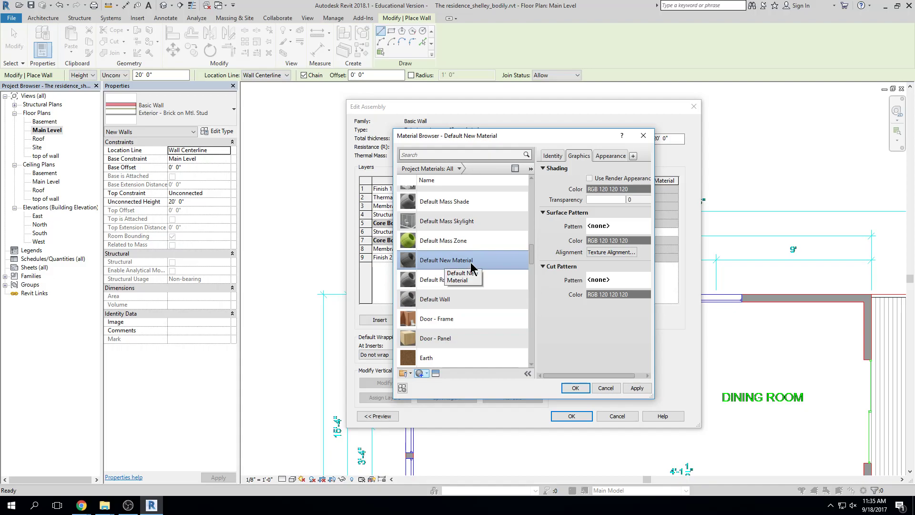
pyautogui.rightClick(470, 262)
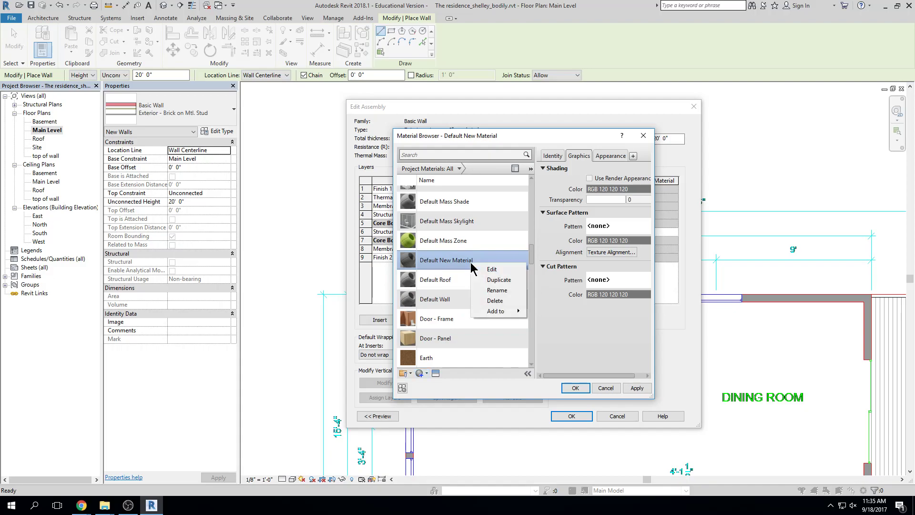
pyautogui.click(491, 289)
pyautogui.write('stone')
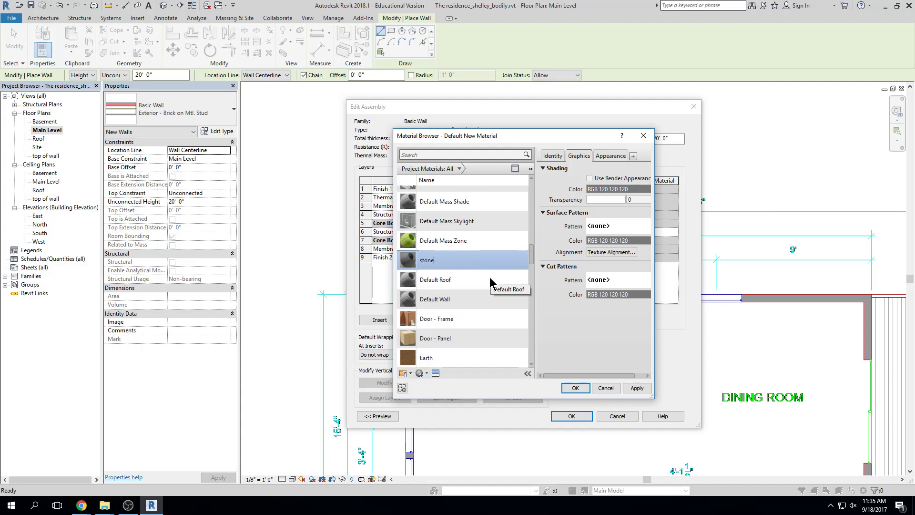
pyautogui.press('Return')
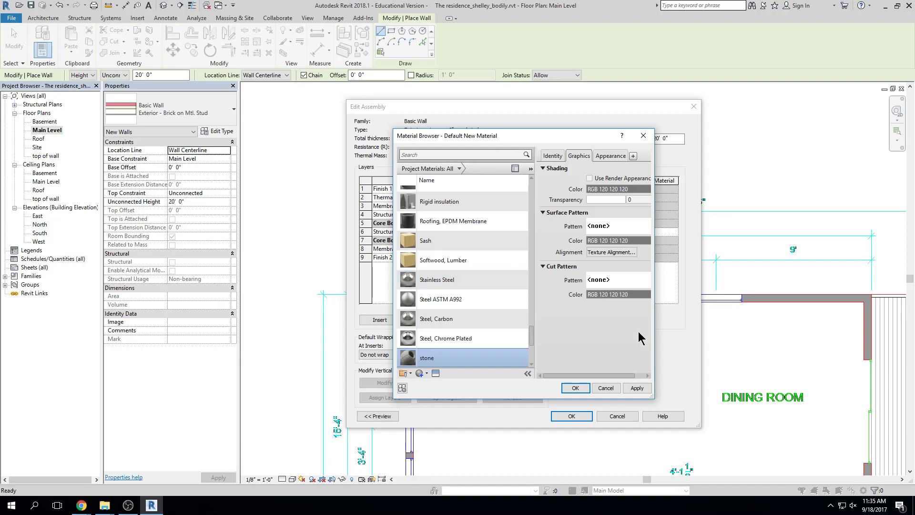
pyautogui.moveTo(653, 399); pyautogui.dragTo(742, 415)
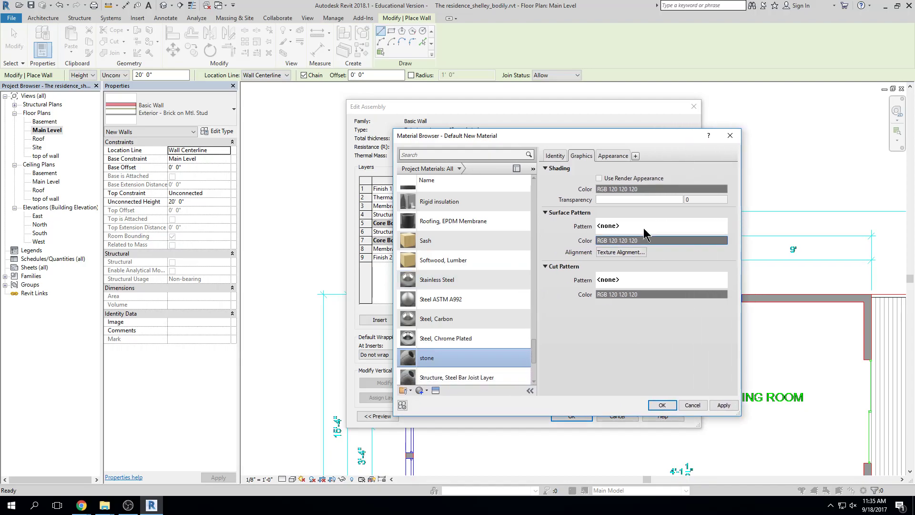
pyautogui.moveTo(535, 138); pyautogui.dragTo(448, 125)
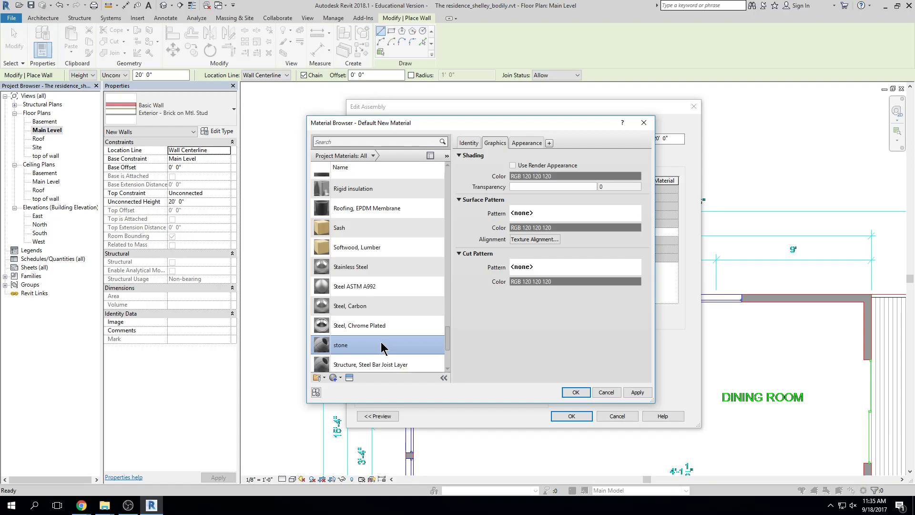
# Delete the existing stone material and create a fresh blank material renamed 'stone'
pyautogui.rightClick(353, 348)
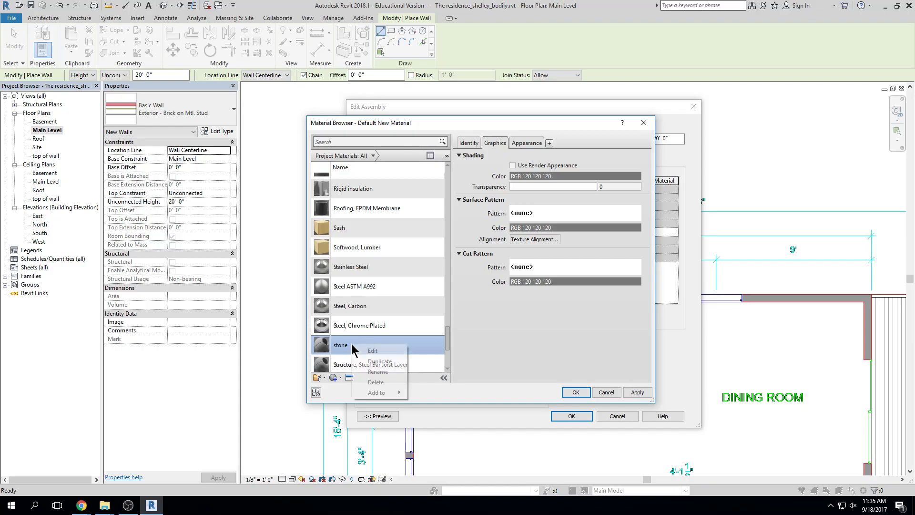
pyautogui.click(376, 381)
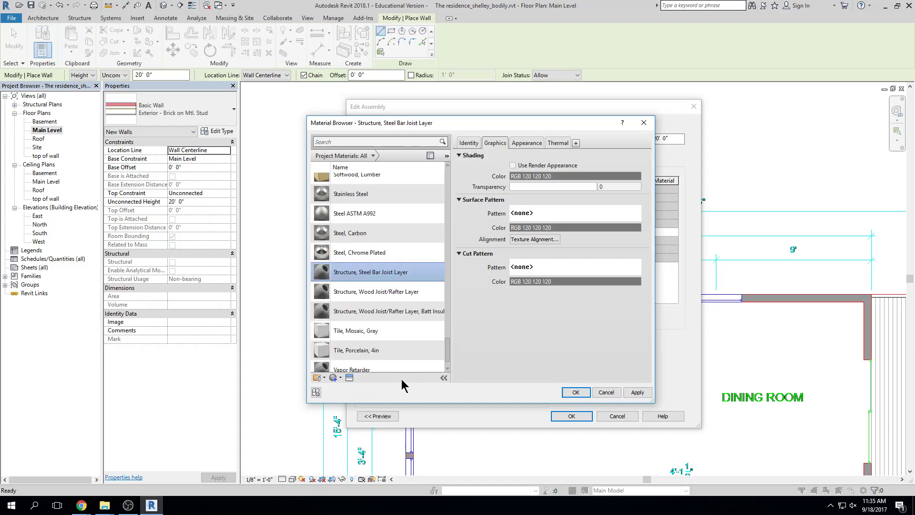
pyautogui.click(340, 379)
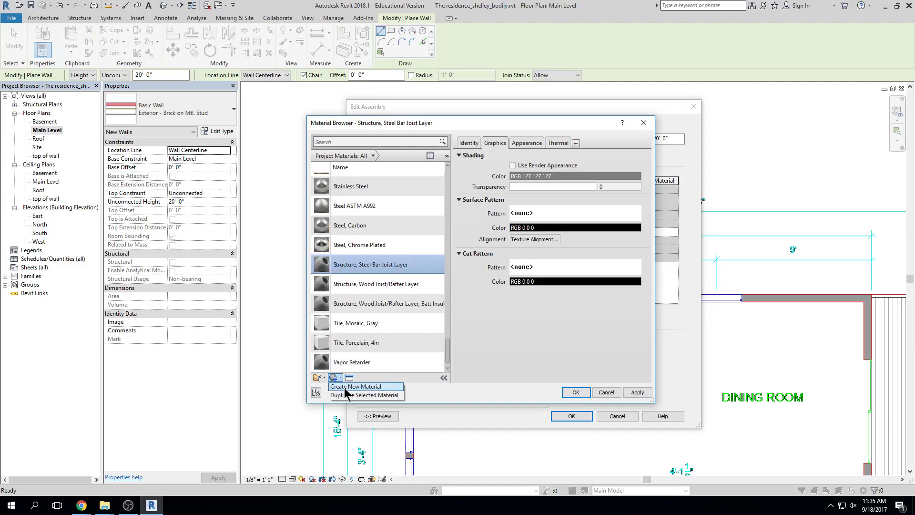
pyautogui.click(387, 387)
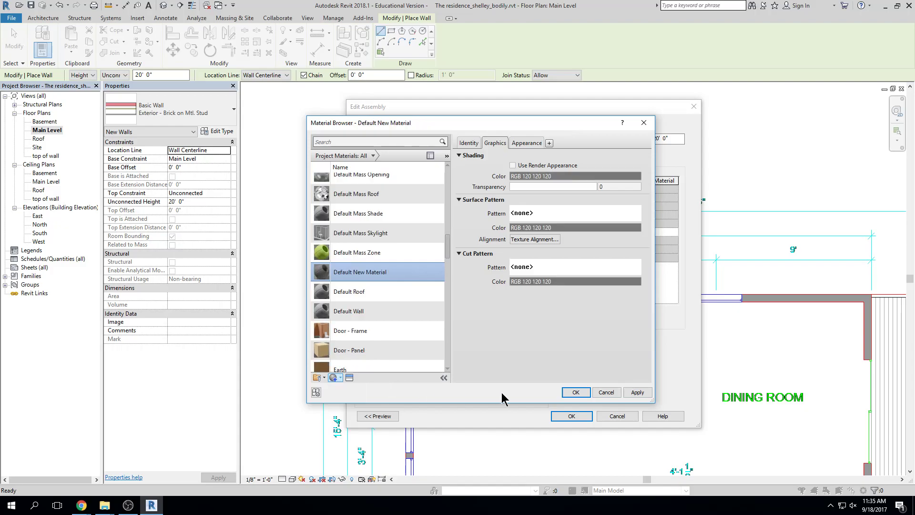
pyautogui.rightClick(394, 273)
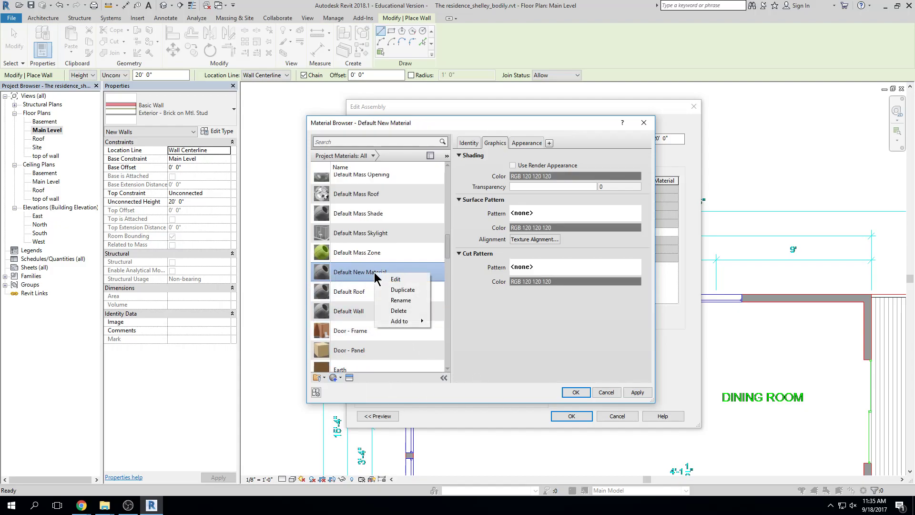
pyautogui.click(400, 300)
pyautogui.write('ston')
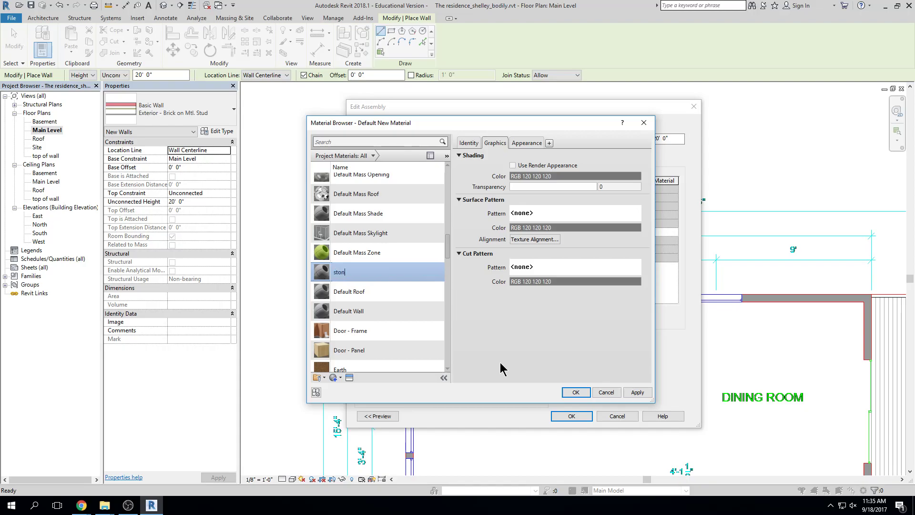
pyautogui.write('e')
pyautogui.press('Return')
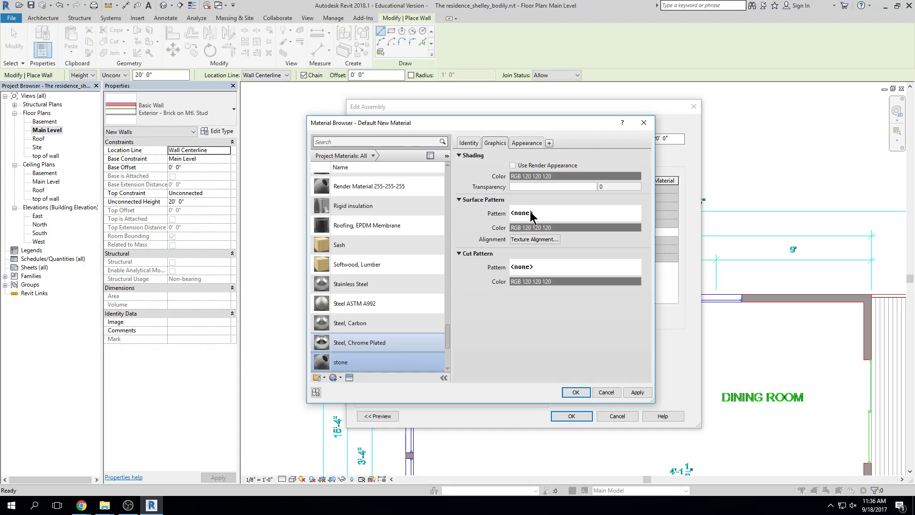
# Set the stone material's surface pattern to the Sand - Dense drafting pattern
pyautogui.click(607, 217)
pyautogui.moveTo(524, 209)
pyautogui.mouseDown()
pyautogui.moveTo(527, 285)
pyautogui.moveTo(524, 220)
pyautogui.mouseUp()
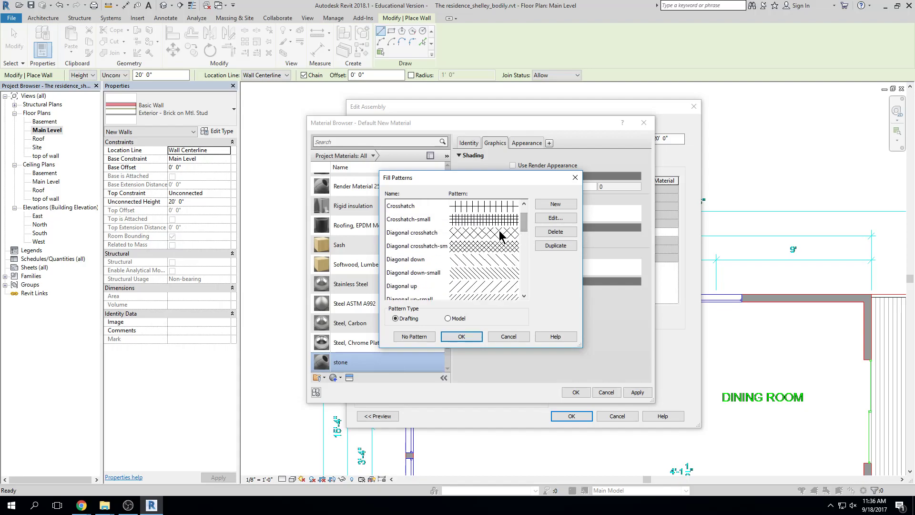
pyautogui.click(447, 318)
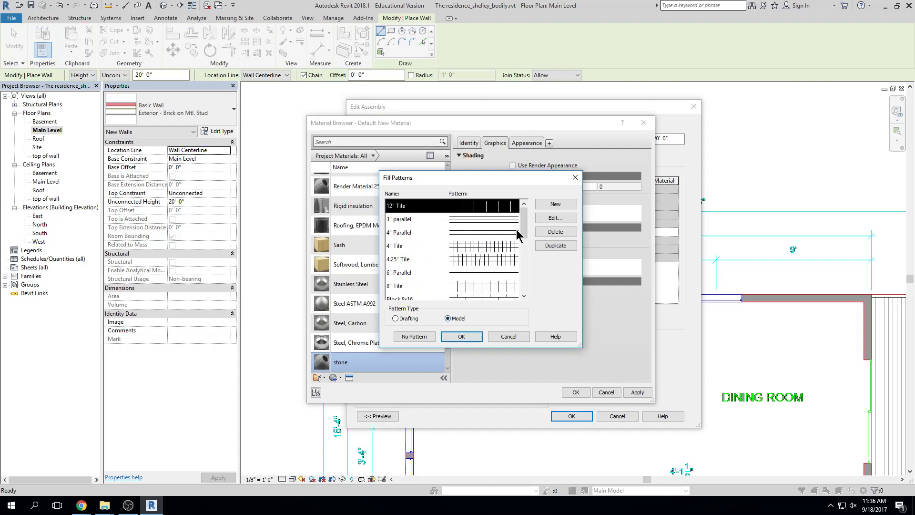
pyautogui.moveTo(524, 212); pyautogui.dragTo(525, 279)
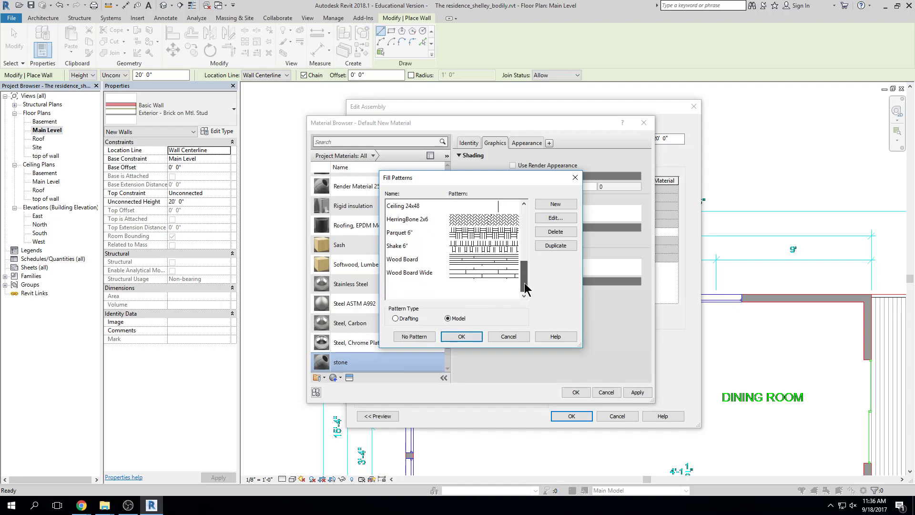
pyautogui.click(428, 319)
pyautogui.moveTo(524, 212); pyautogui.dragTo(525, 273)
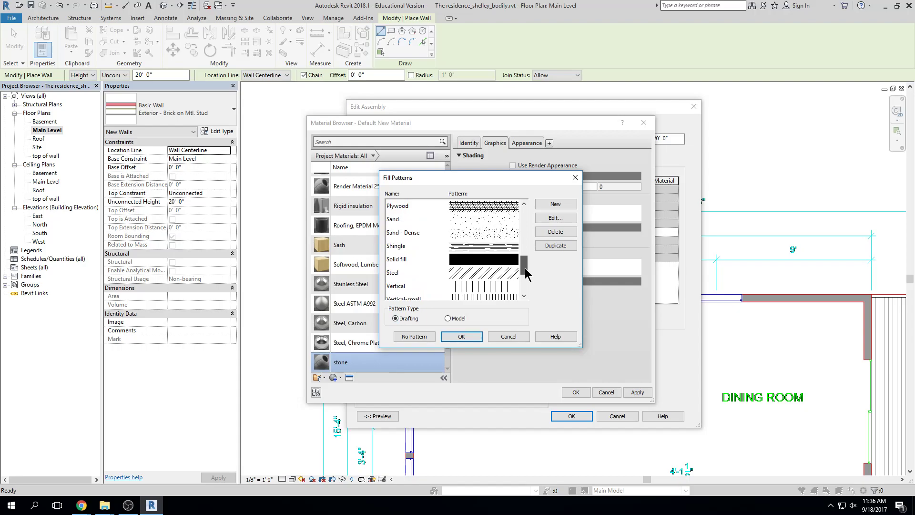
pyautogui.click(463, 235)
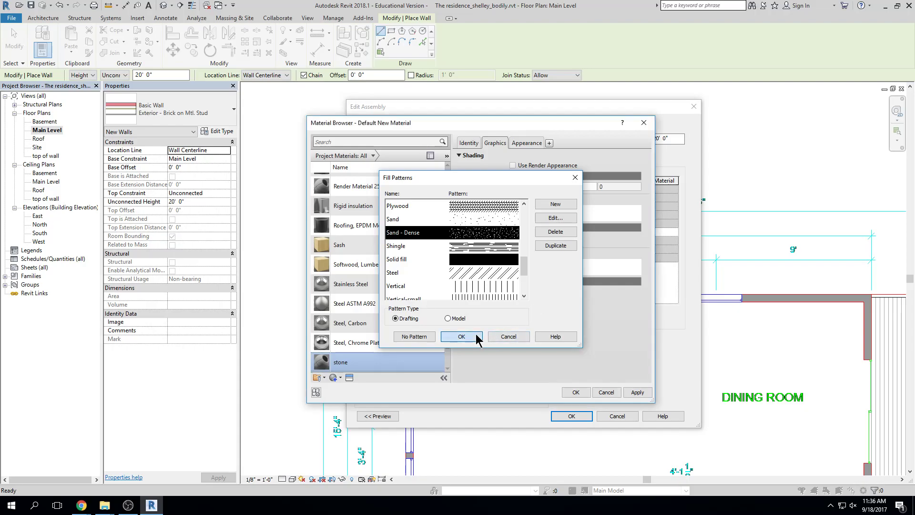
pyautogui.click(461, 337)
pyautogui.rightClick(344, 368)
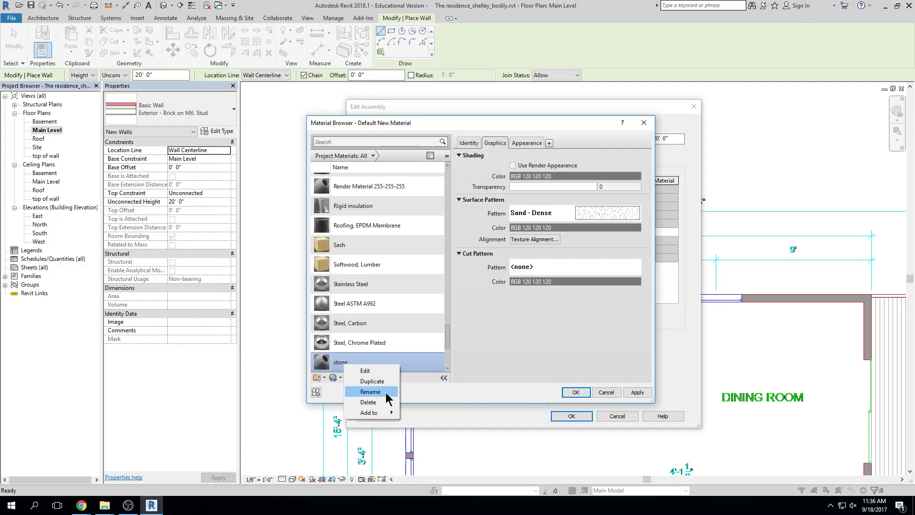
pyautogui.click(399, 359)
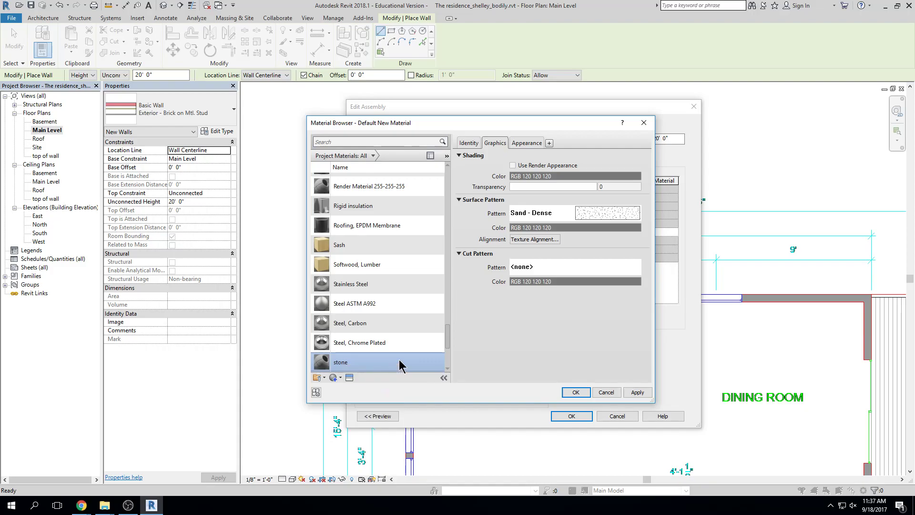
# Give the stone material a Diagonal crosshatch cut pattern and save the change
pyautogui.rightClick(340, 363)
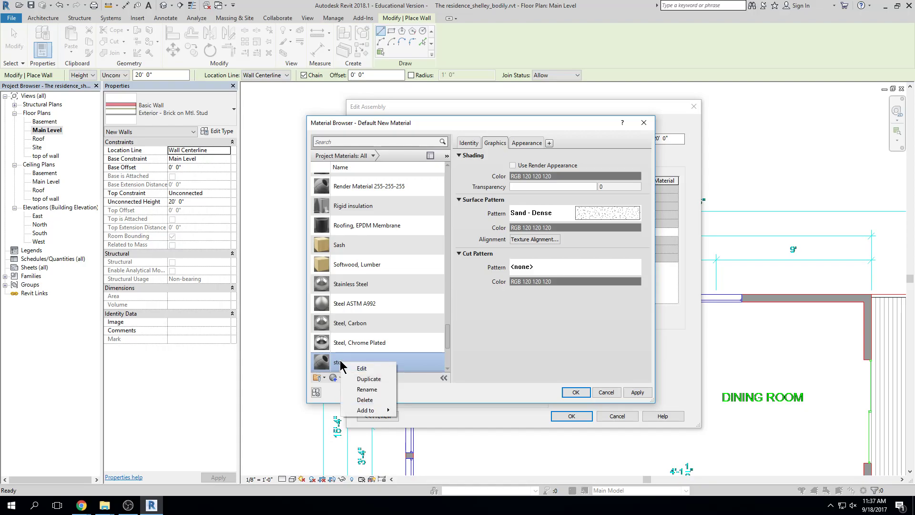
pyautogui.click(366, 391)
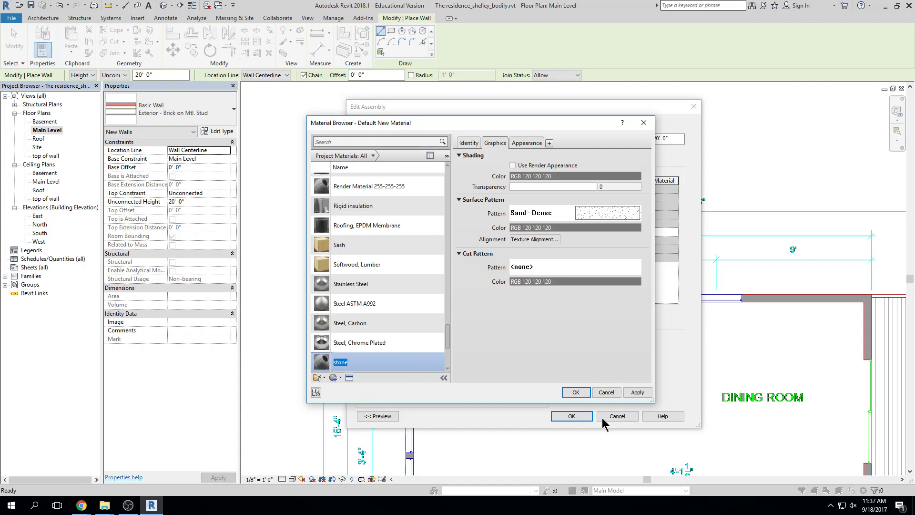
pyautogui.click(403, 361)
pyautogui.click(548, 268)
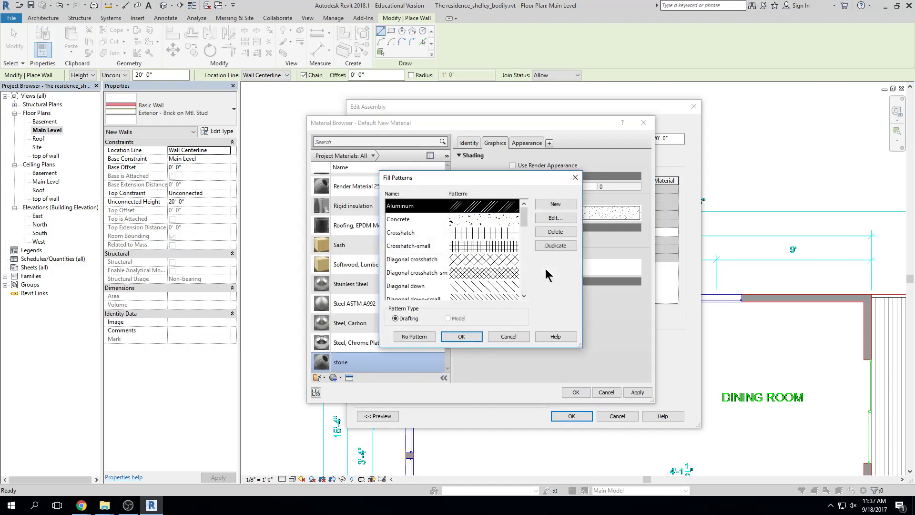
pyautogui.click(502, 258)
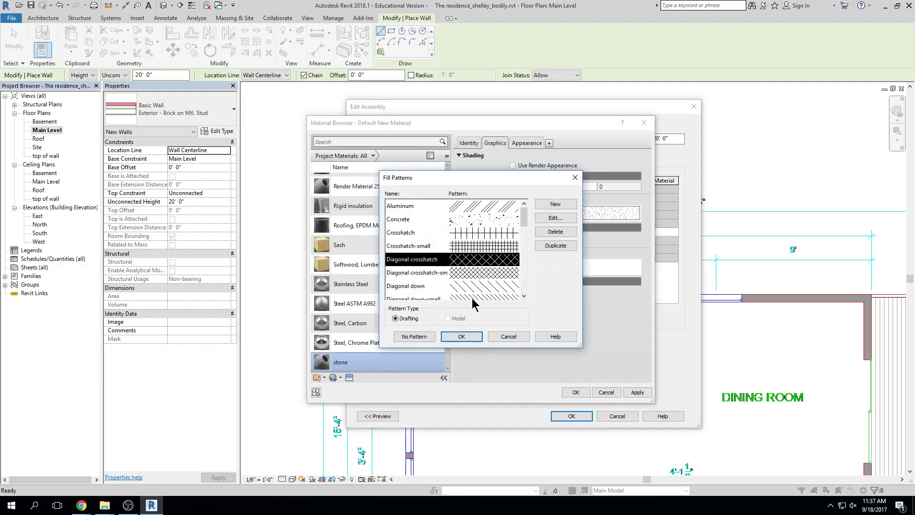
pyautogui.click(469, 336)
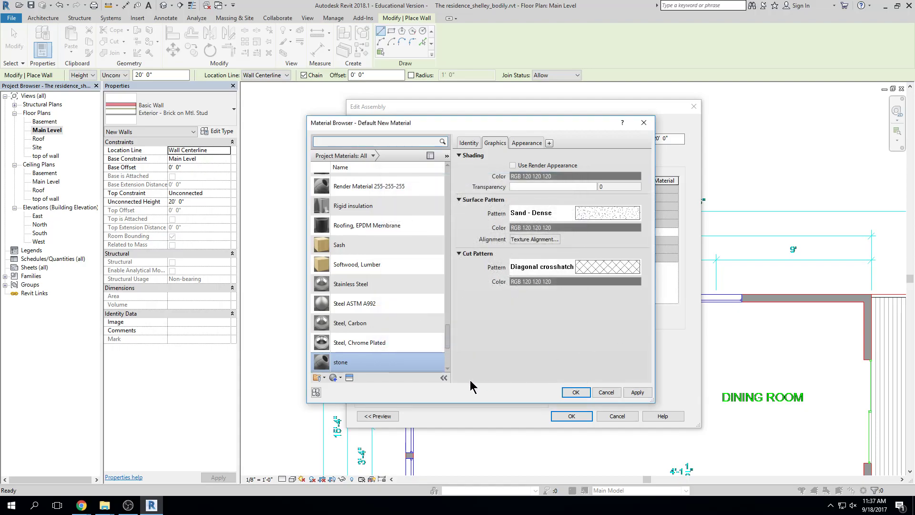
pyautogui.click(638, 392)
# Inspect the graphics of Softwood, Lumber, several steel materials and Metal Furring
pyautogui.click(393, 263)
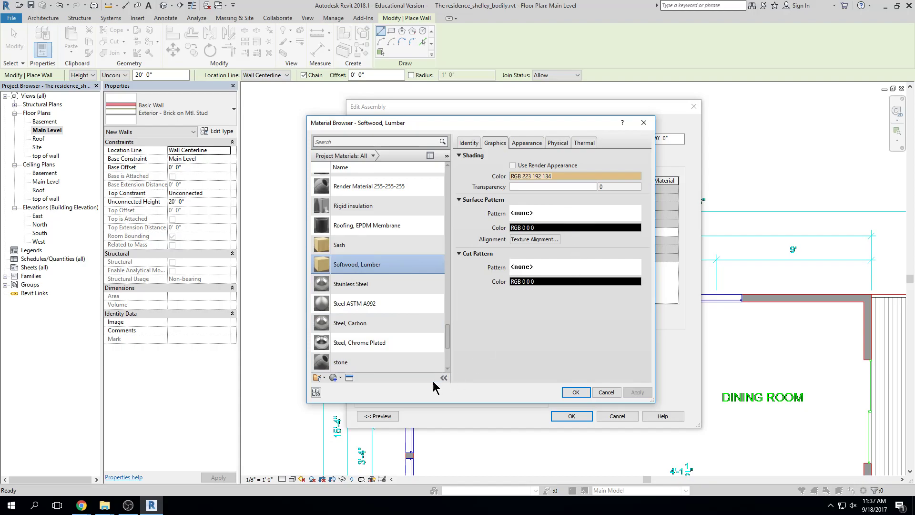
pyautogui.click(389, 344)
pyautogui.click(388, 305)
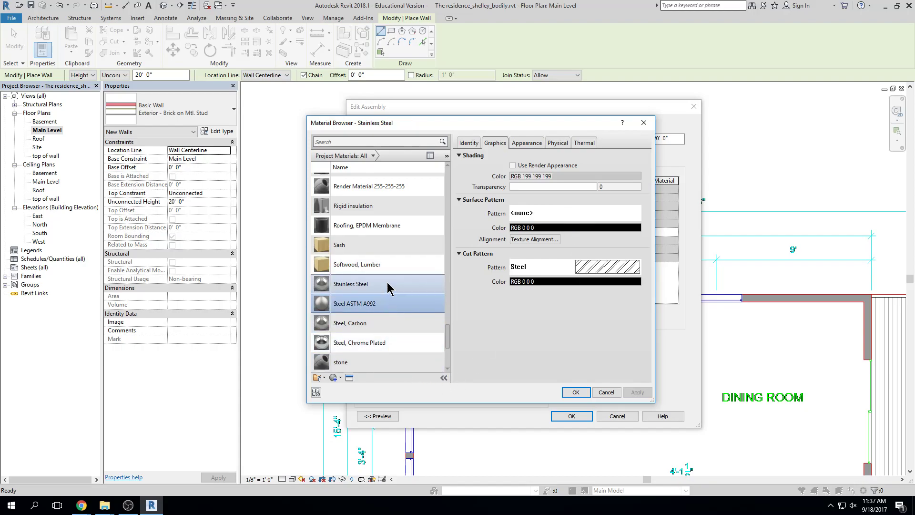
pyautogui.click(388, 285)
pyautogui.click(389, 304)
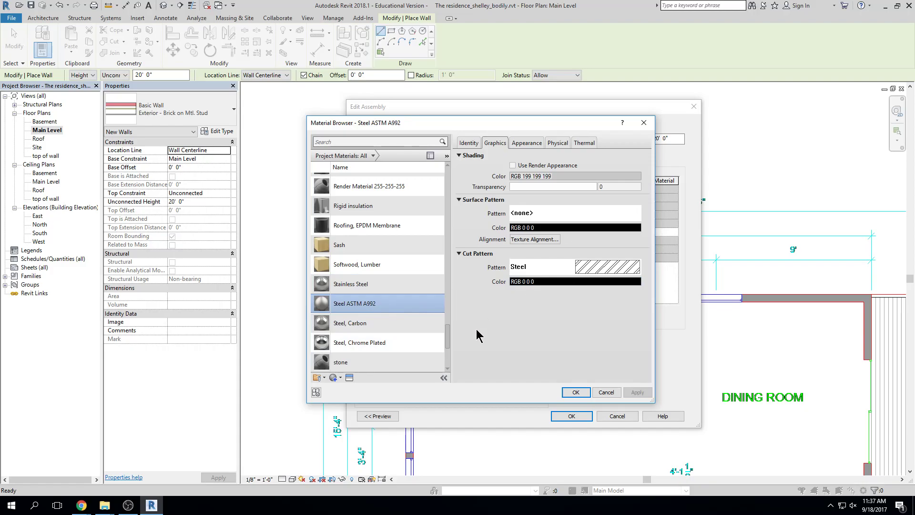
pyautogui.moveTo(448, 341); pyautogui.dragTo(445, 273)
pyautogui.click(405, 279)
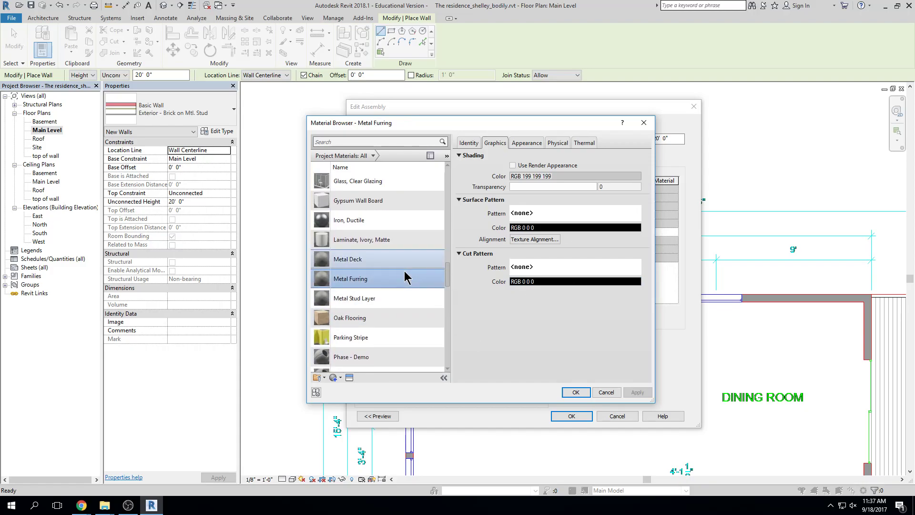
# Search for 'stone' and assign it as the outer finish layer's material
pyautogui.scroll(3, 404, 277)
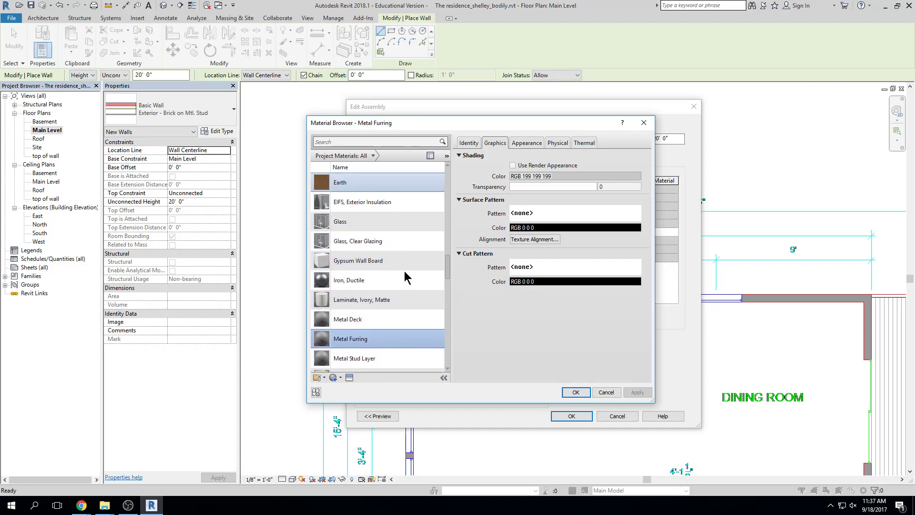
pyautogui.scroll(1, 404, 271)
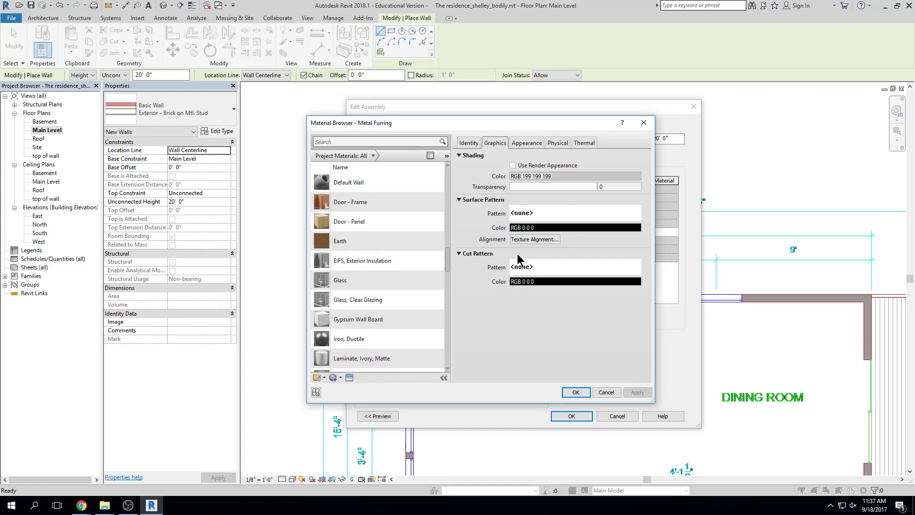
pyautogui.scroll(1, 443, 229)
pyautogui.click(401, 141)
pyautogui.write('stone')
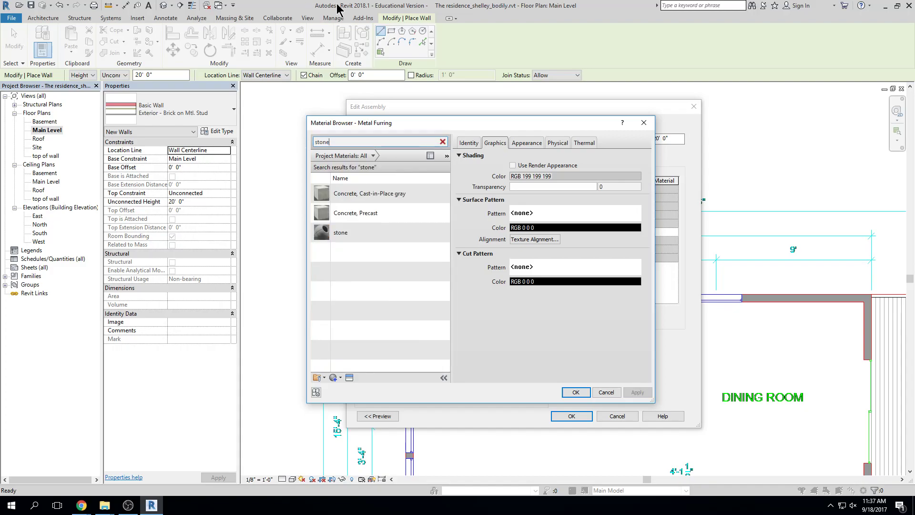
pyautogui.click(355, 232)
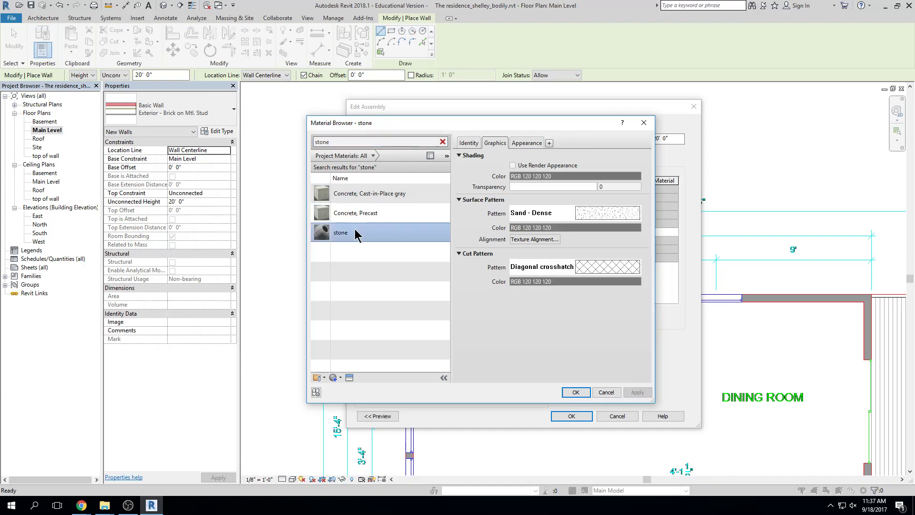
pyautogui.click(573, 391)
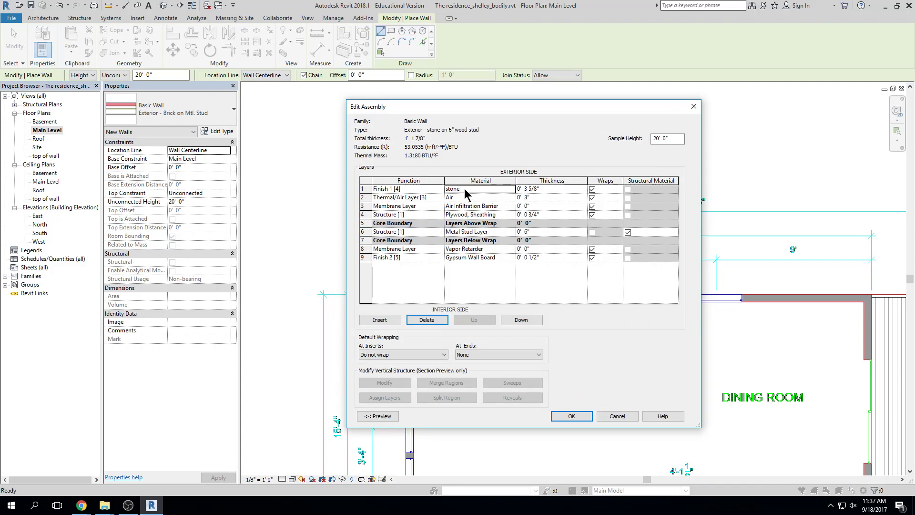
# Make the stone layer 3" thick and delete the air layer behind it
pyautogui.write('0 3')
pyautogui.click(506, 198)
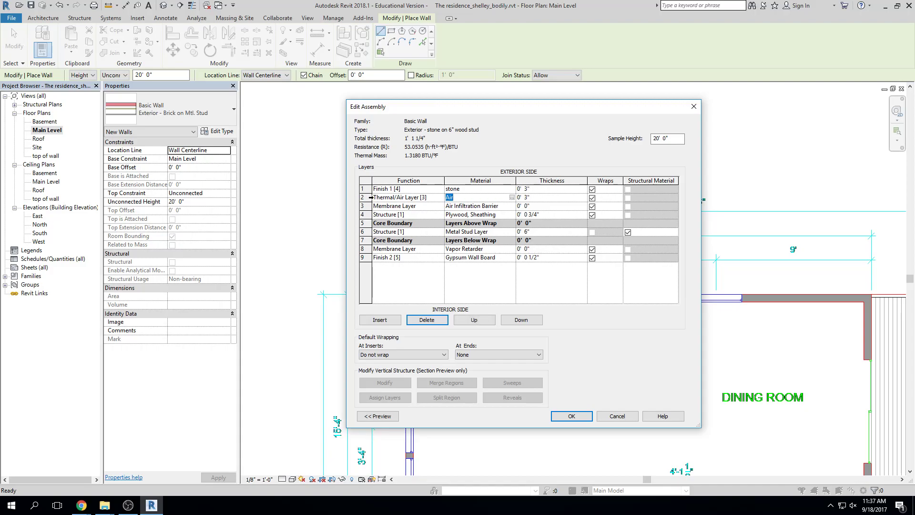
pyautogui.click(371, 198)
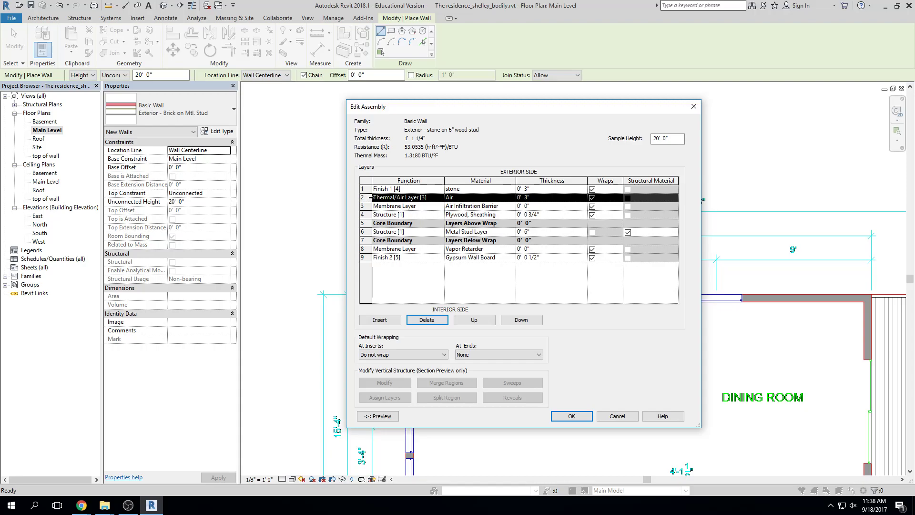
pyautogui.click(437, 321)
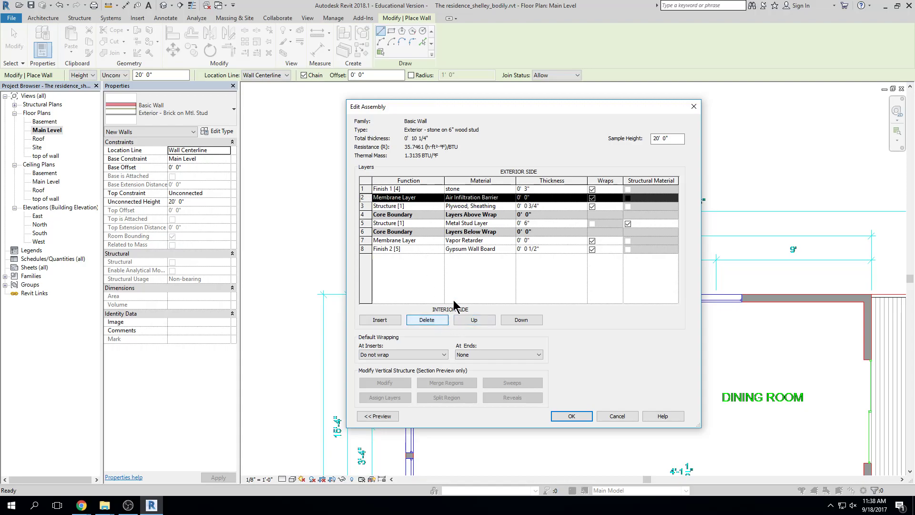
pyautogui.moveTo(473, 108); pyautogui.dragTo(615, 110)
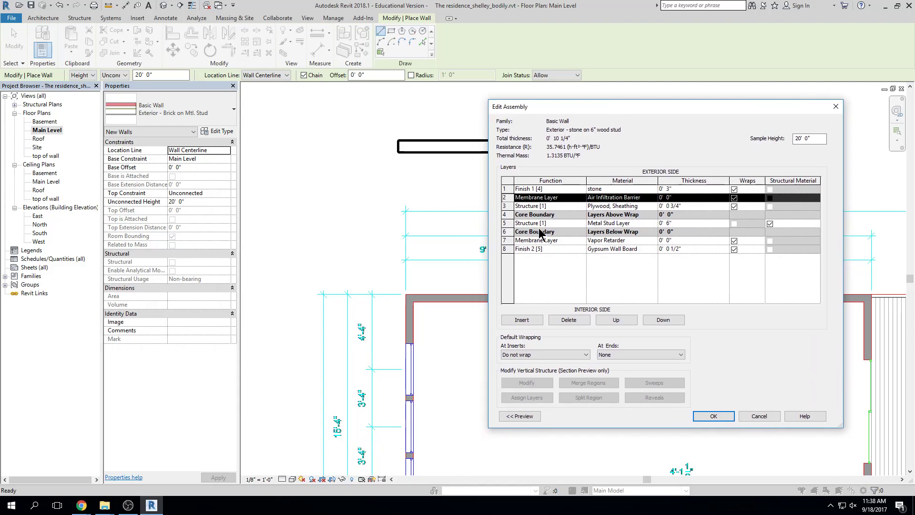
# Show the section preview and delete the air infiltration barrier and plywood sheathing layers
pyautogui.click(505, 416)
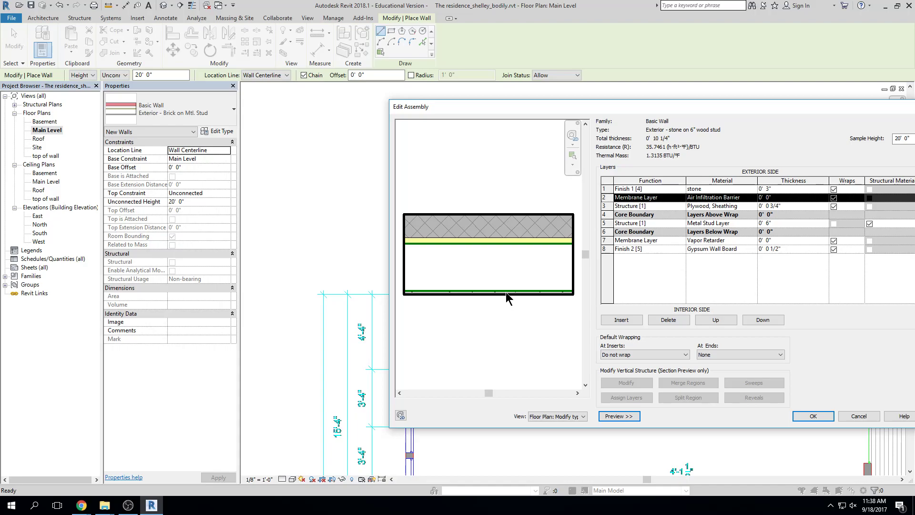
pyautogui.click(790, 189)
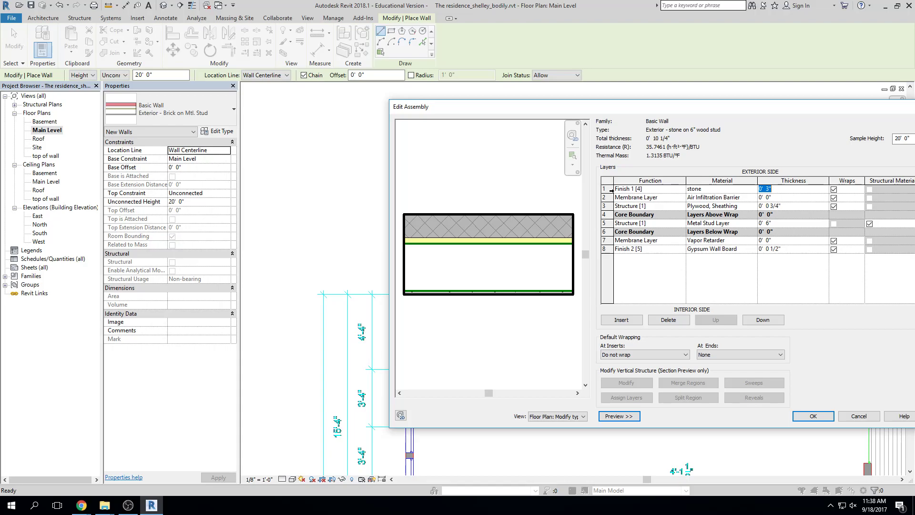
pyautogui.click(605, 197)
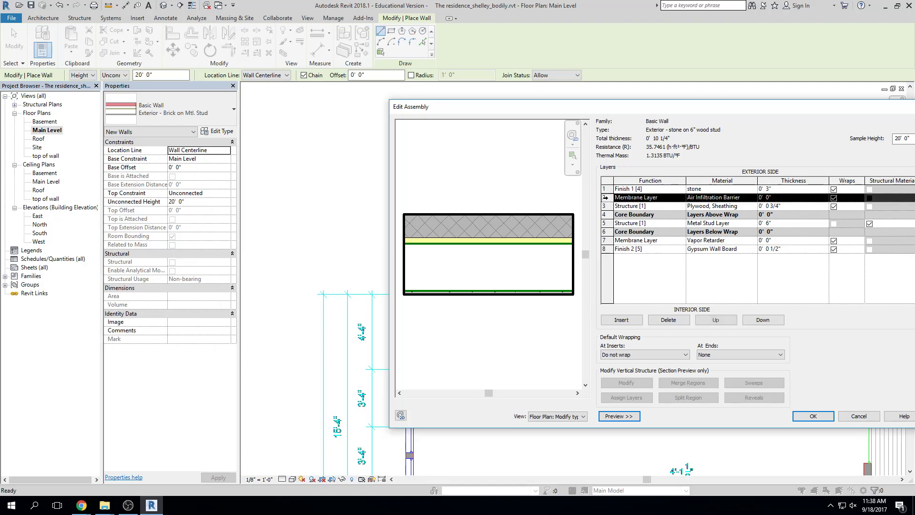
pyautogui.click(665, 320)
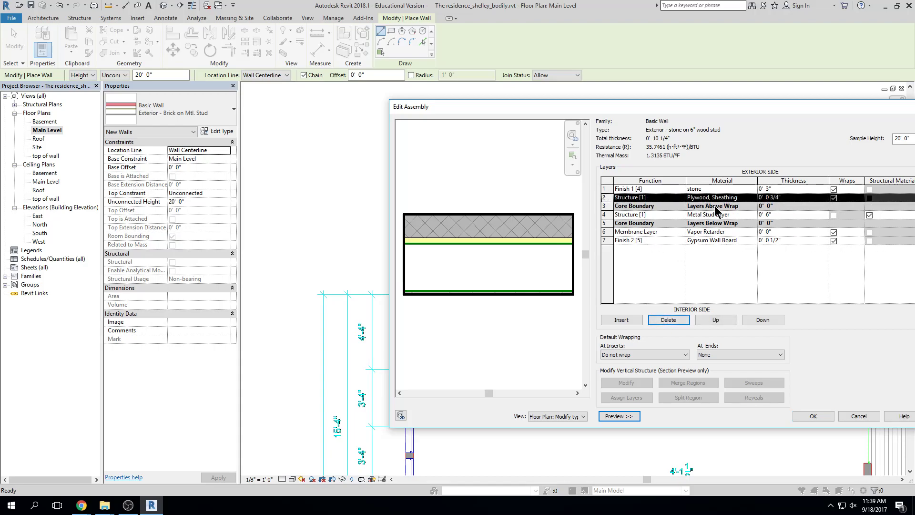
pyautogui.click(676, 320)
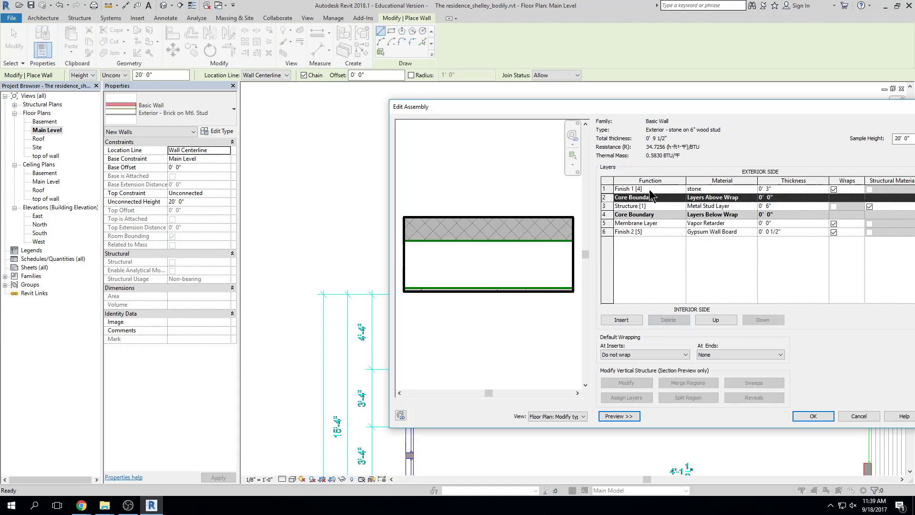
pyautogui.click(606, 206)
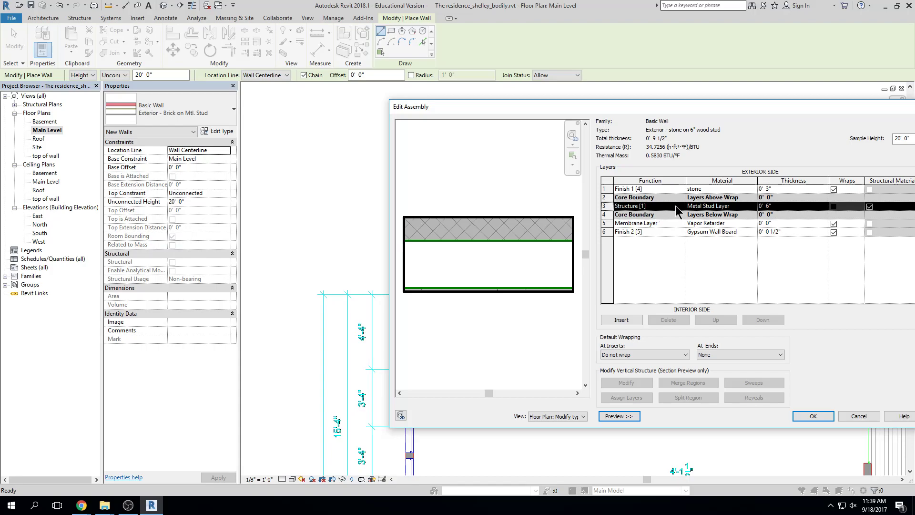
# Set the structure layer's material to Softwood, Lumber
pyautogui.click(736, 210)
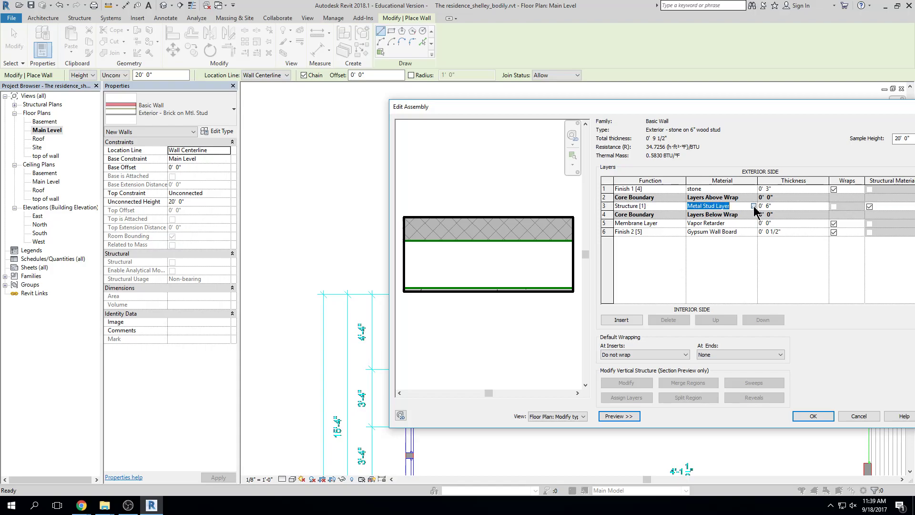
pyautogui.click(754, 206)
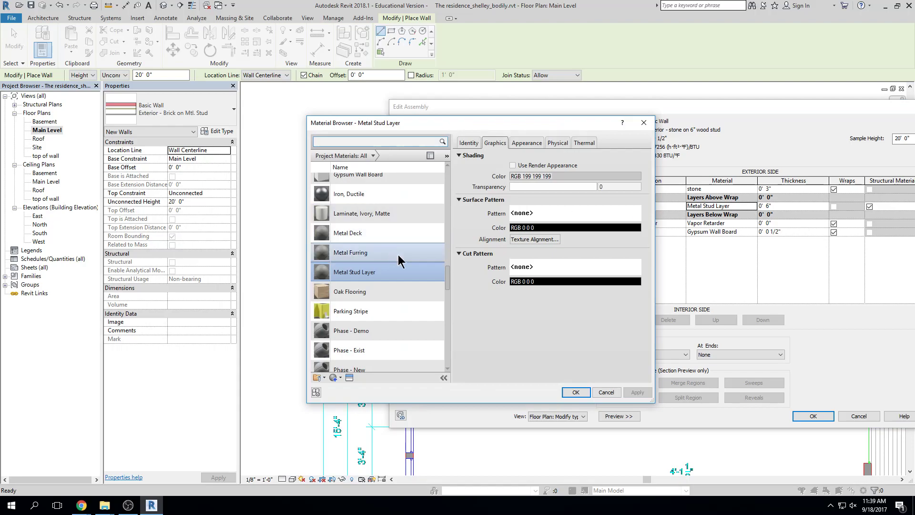
pyautogui.click(374, 144)
pyautogui.write('wood')
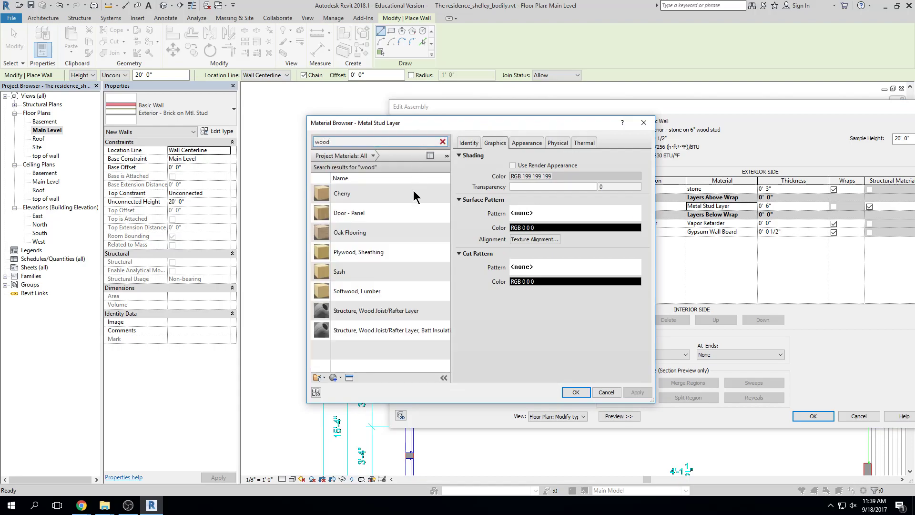
pyautogui.click(411, 292)
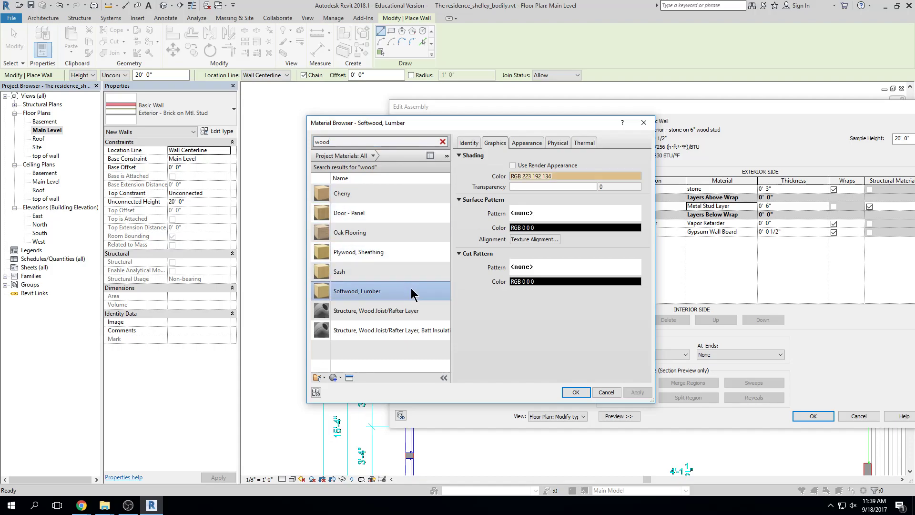
pyautogui.click(575, 392)
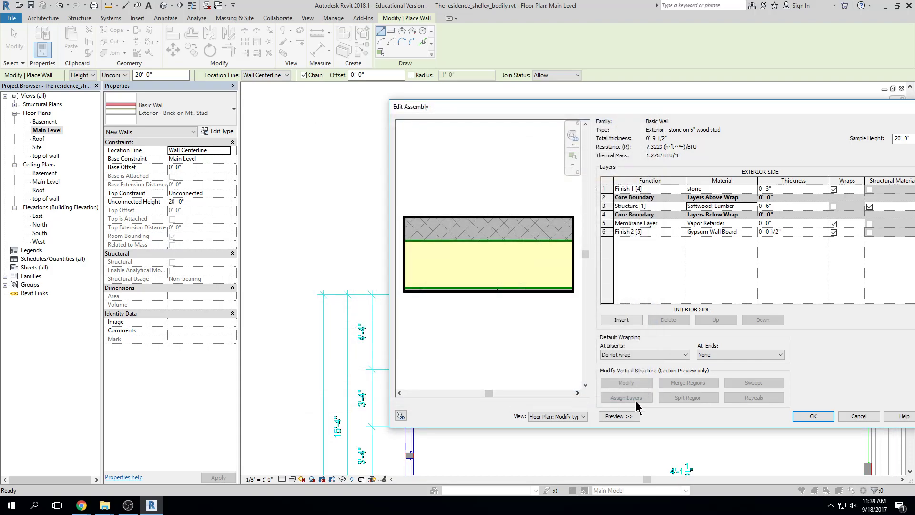
# Make the stud layer 5 1/2" thick and delete the vapor retarder layer
pyautogui.click(775, 207)
pyautogui.write('0 5.5')
pyautogui.press('Tab')
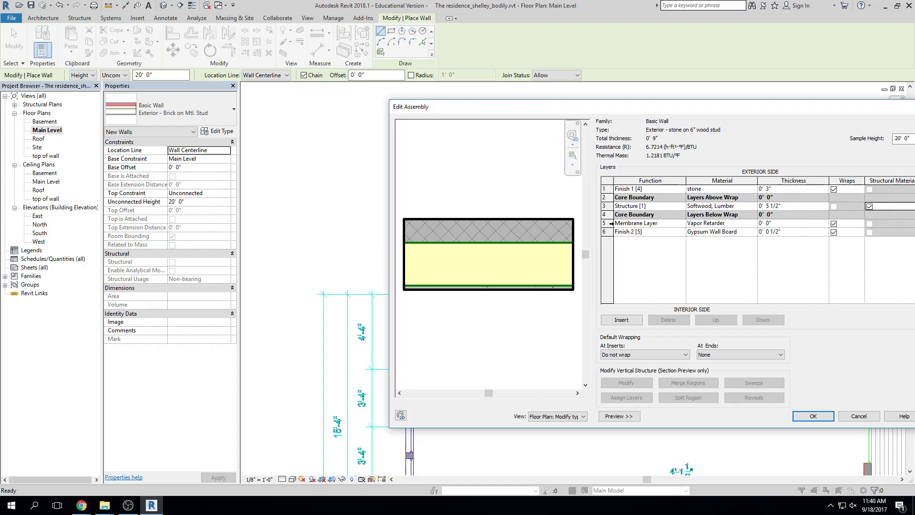
pyautogui.click(656, 224)
pyautogui.click(680, 320)
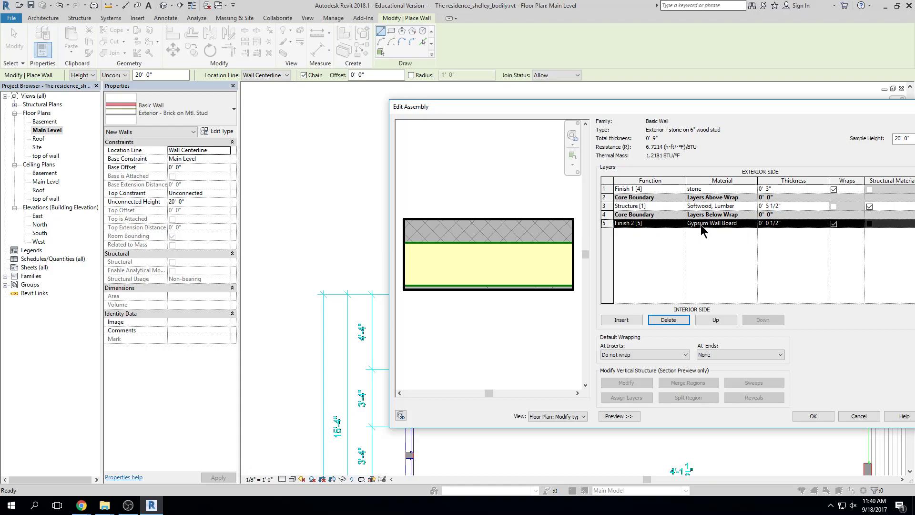
# Set Gypsum Wall Board as the interior finish material and accept the layer stack
pyautogui.click(748, 223)
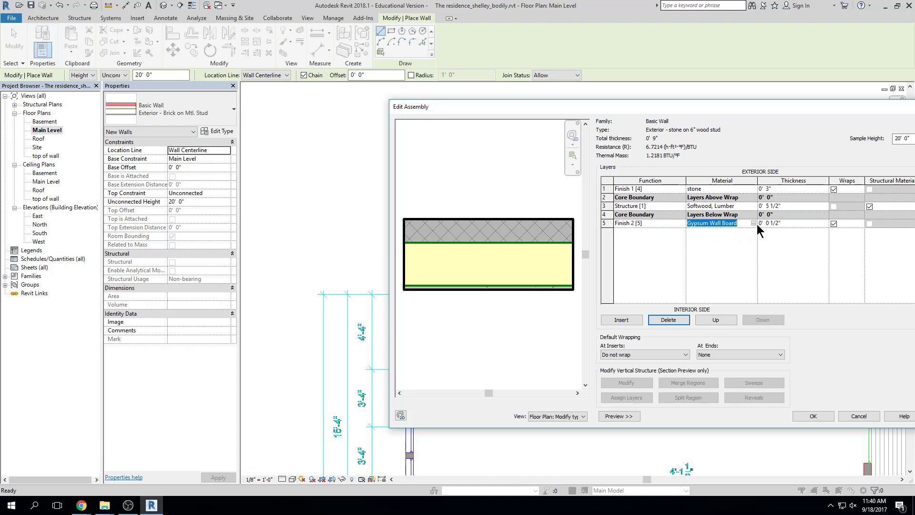
pyautogui.click(753, 223)
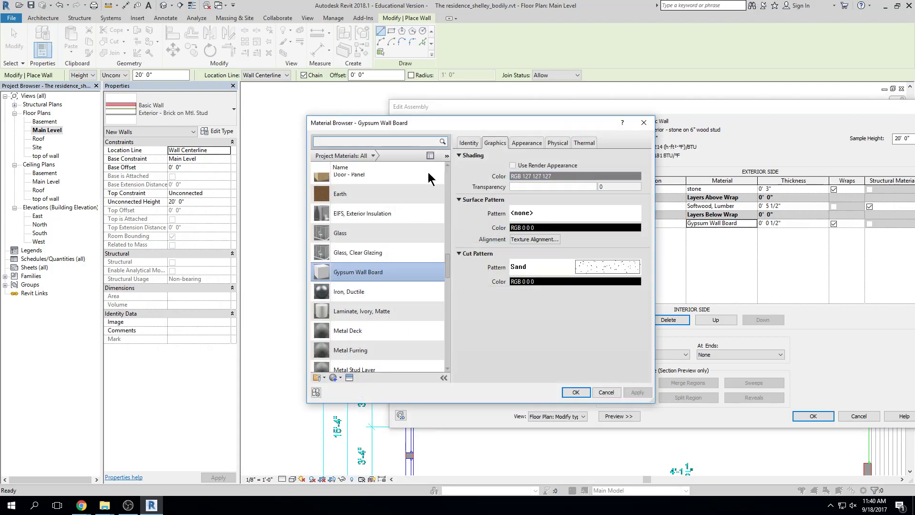
pyautogui.click(385, 141)
pyautogui.write('gyp')
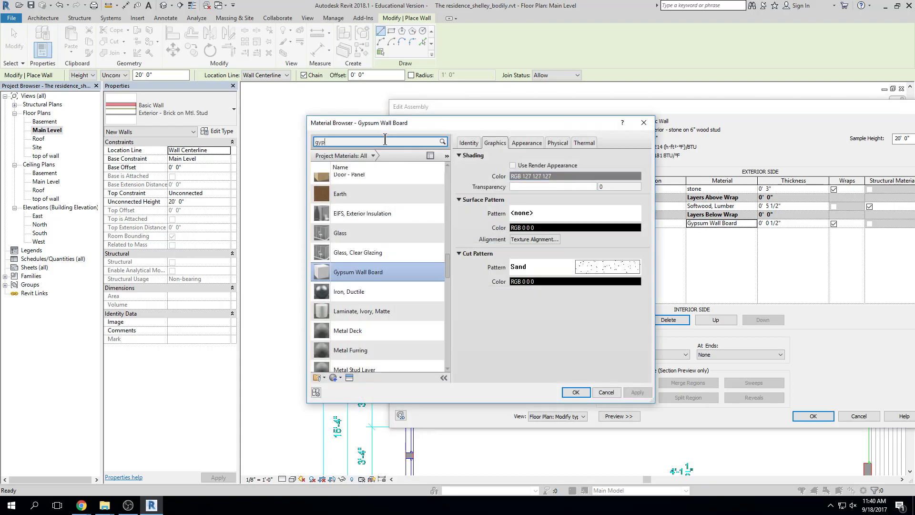
pyautogui.click(361, 195)
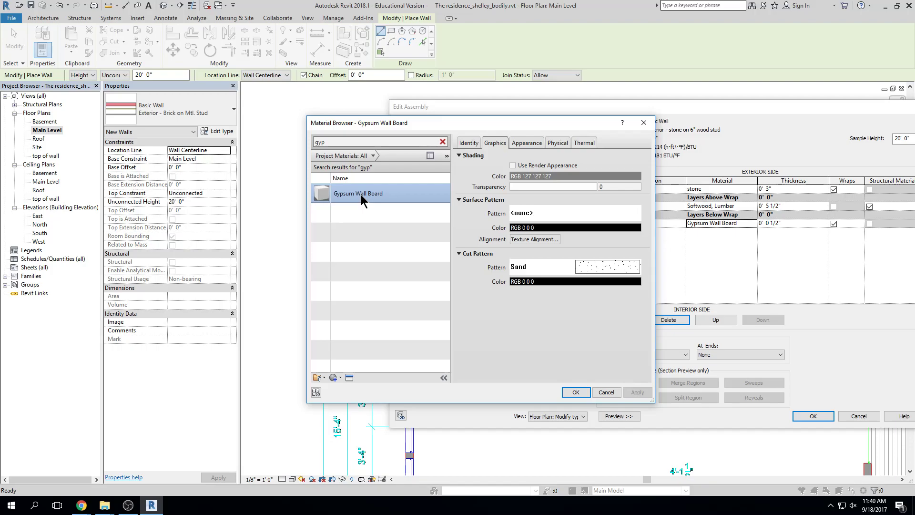
pyautogui.click(573, 392)
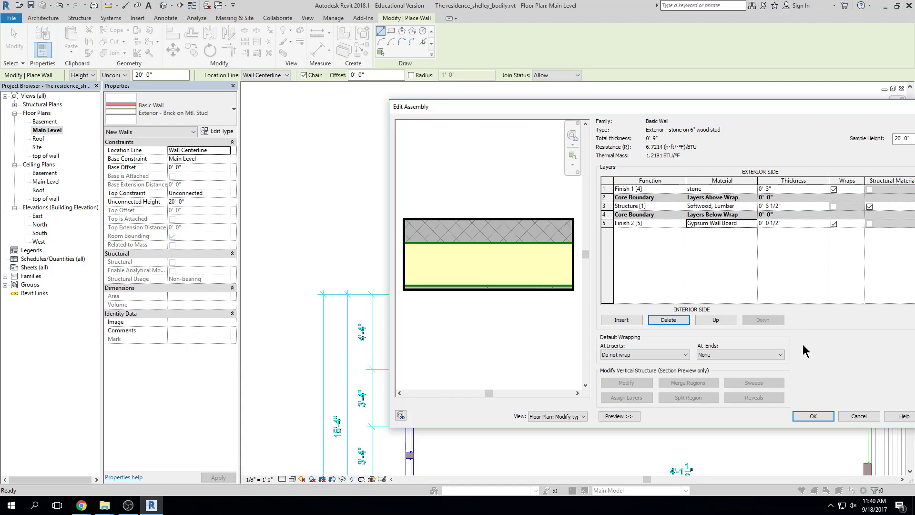
pyautogui.click(812, 415)
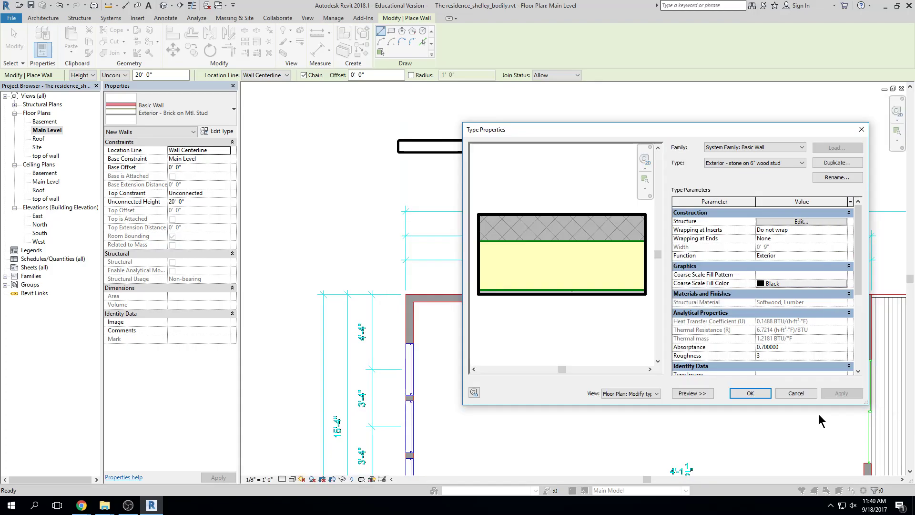
# Confirm the Exterior - stone on 6" wood stud type and exit wall placement
pyautogui.click(749, 393)
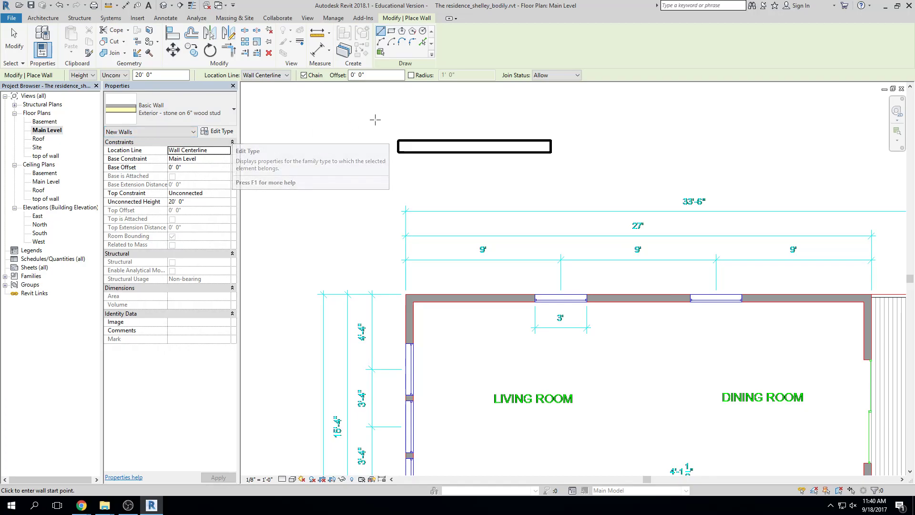
pyautogui.press('Escape')
pyautogui.press('Escape')
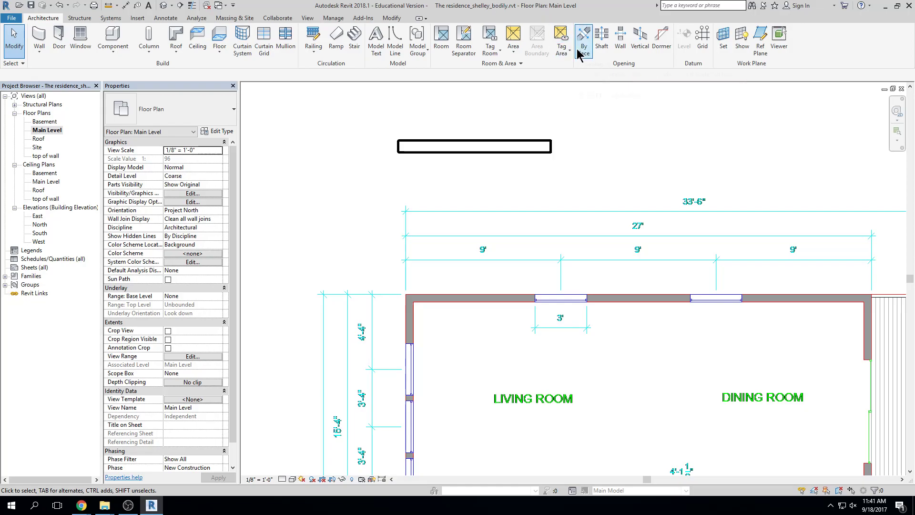
# Recentre the Main Level floor plan and start placing stone-on-wood-stud walls
pyautogui.scroll(-5, 651, 225)
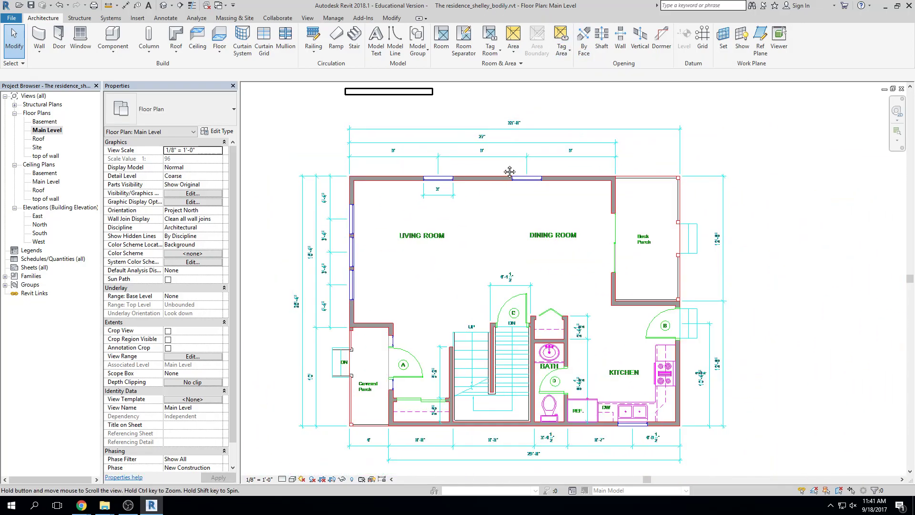
pyautogui.moveTo(445, 144); pyautogui.dragTo(481, 157, button='middle')
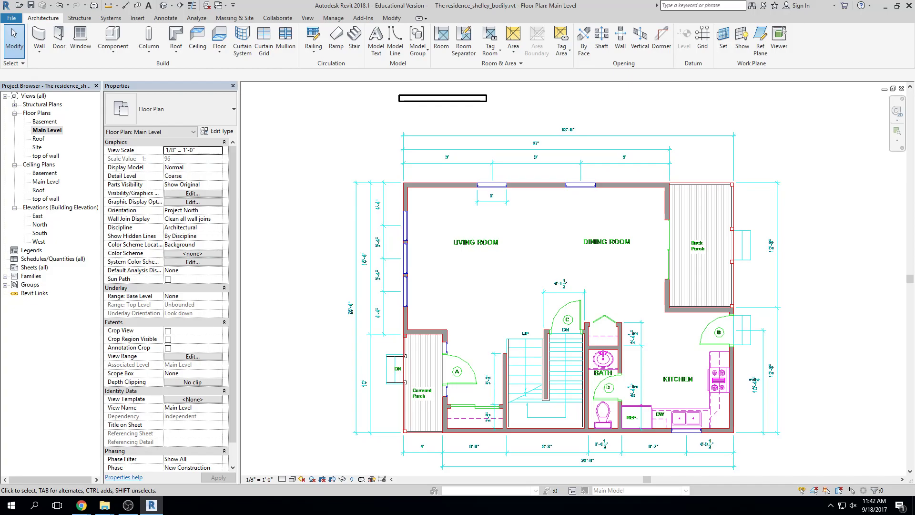
pyautogui.moveTo(356, 183); pyautogui.dragTo(350, 183, button='middle')
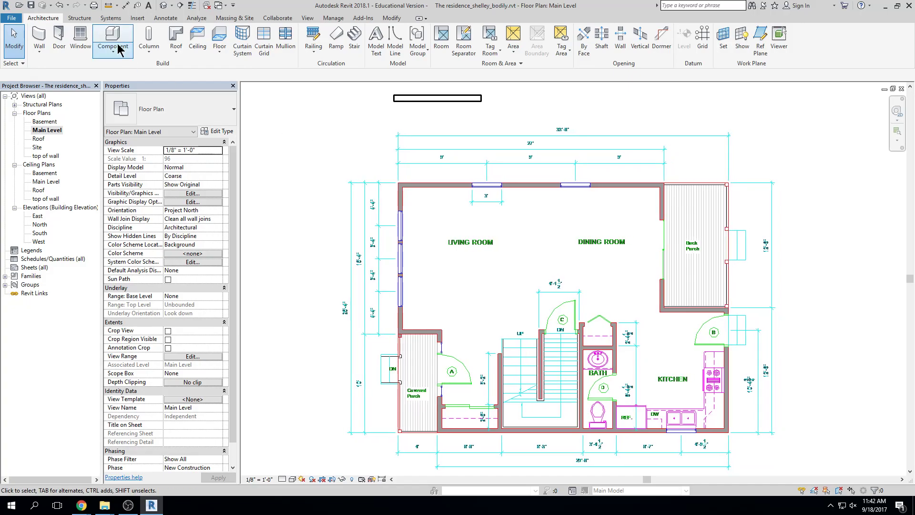
pyautogui.click(39, 37)
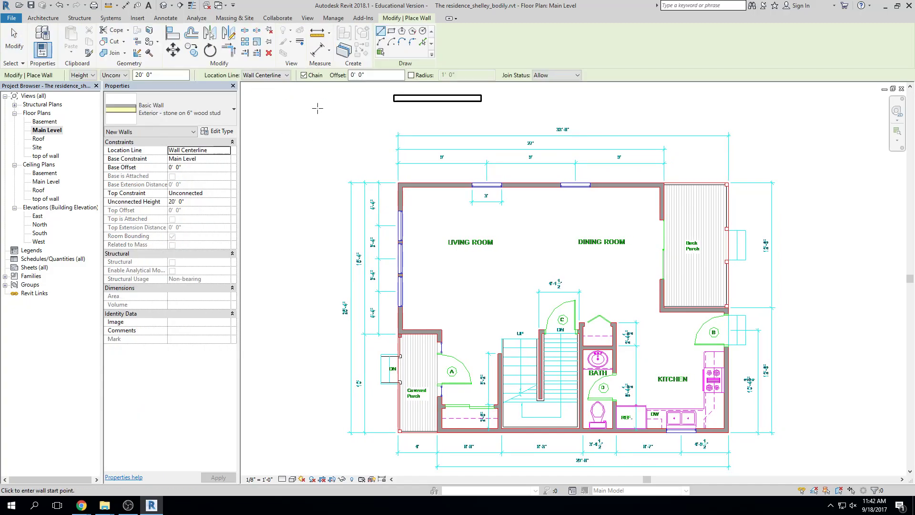
# Choose the Interior - 5 1/2" Partition (1-hr) wall type and open its Type Properties
pyautogui.click(229, 114)
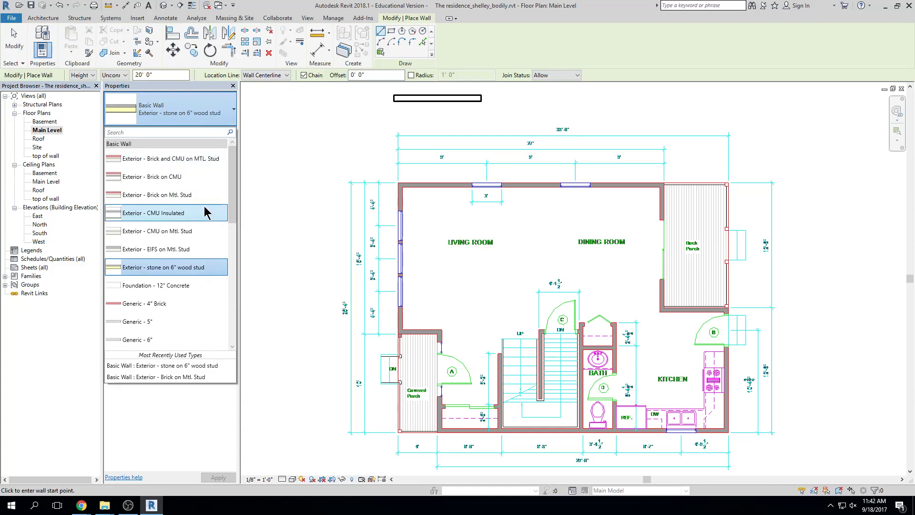
pyautogui.scroll(-4, 204, 213)
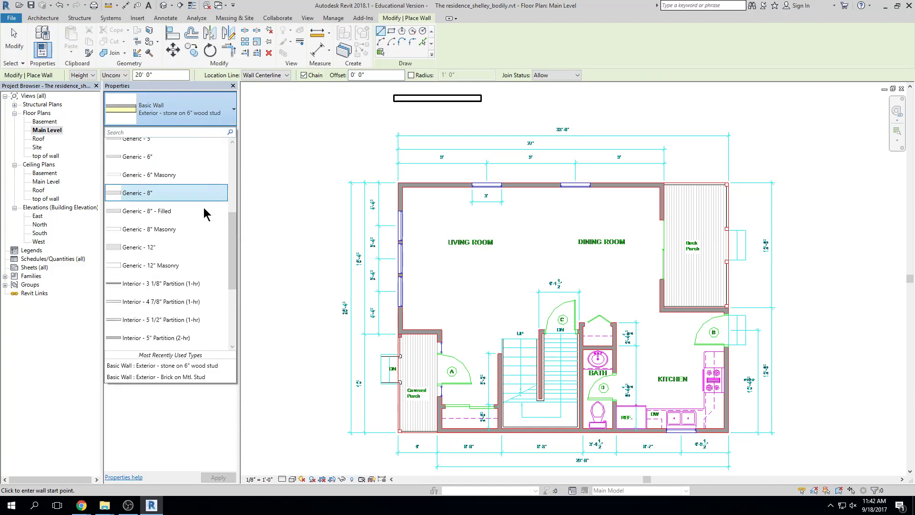
pyautogui.click(127, 322)
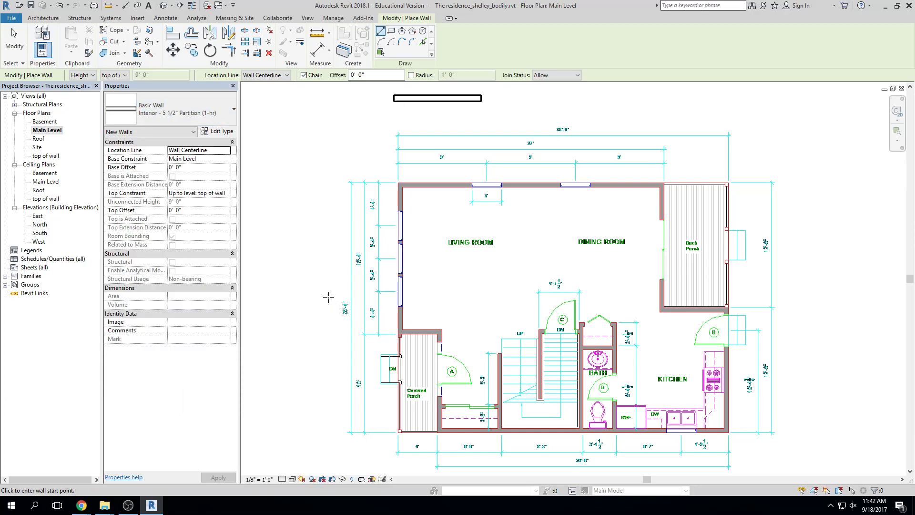
pyautogui.click(231, 133)
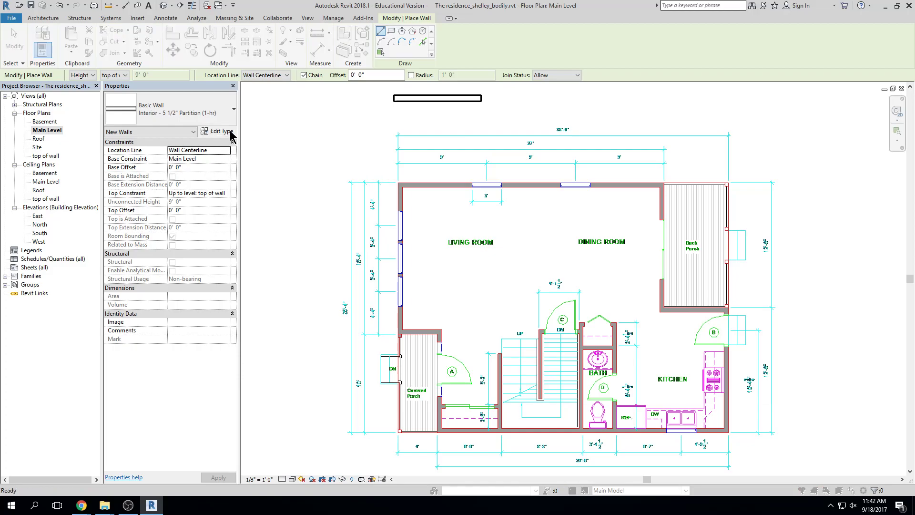
pyautogui.moveTo(579, 129); pyautogui.dragTo(430, 118)
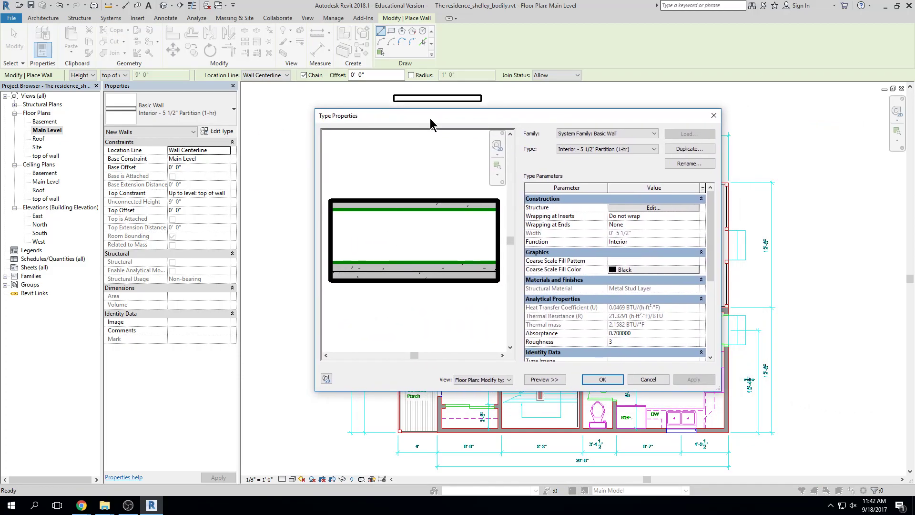
# Duplicate it as 'Interior - 2x4 stud with gypsum both sides' and open its Structure layers
pyautogui.click(682, 150)
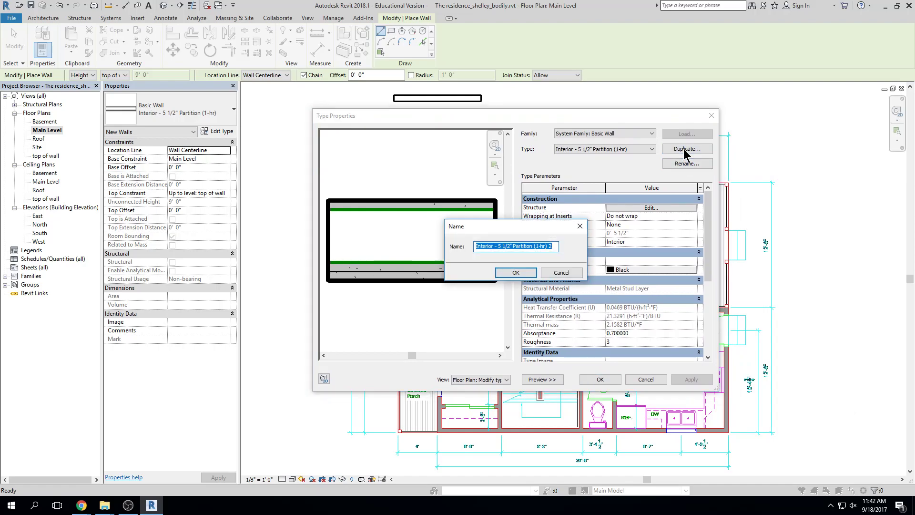
pyautogui.write('Interior')
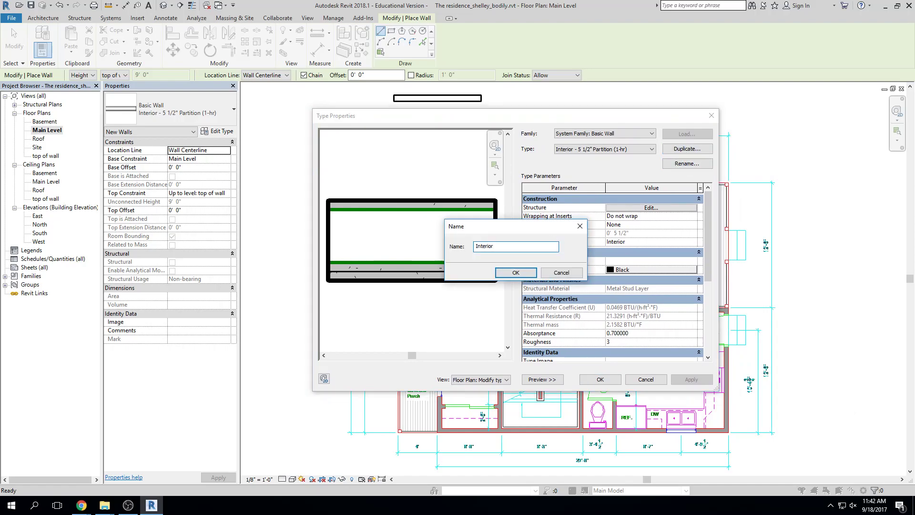
pyautogui.write(' - 2x4 stud with gypsum both sides')
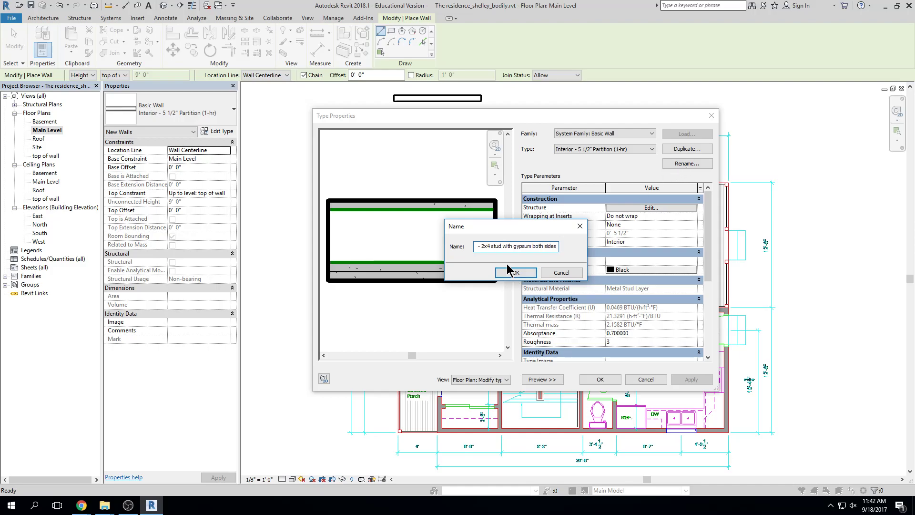
pyautogui.click(509, 270)
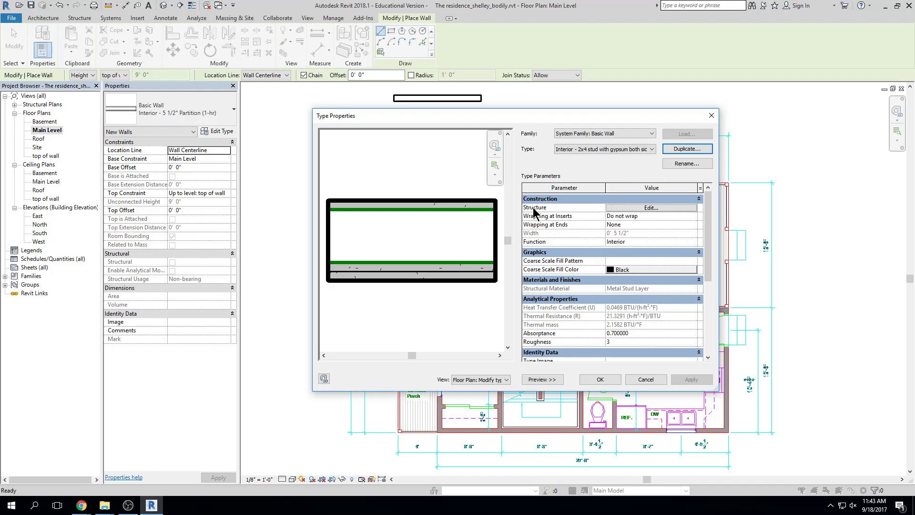
pyautogui.click(652, 208)
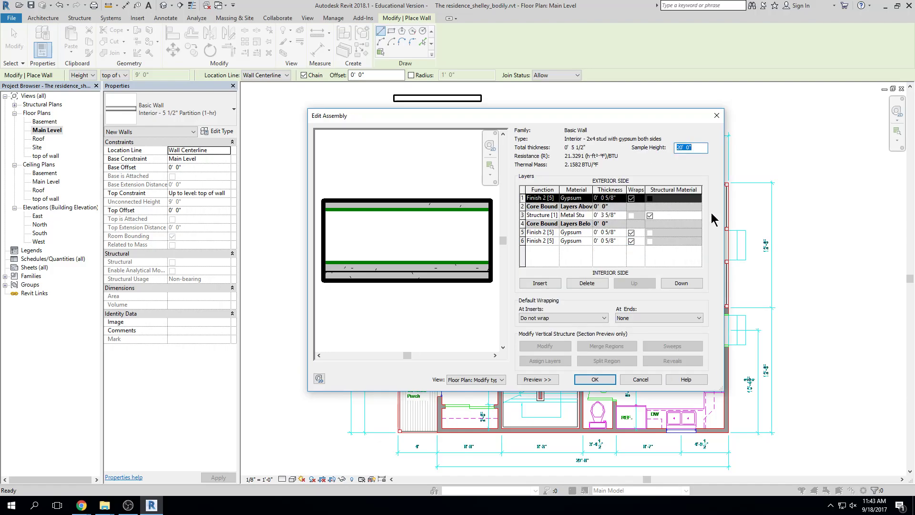
# Widen the Edit Assembly window and set the Structure [1] layer material to Softwood, Lumber
pyautogui.moveTo(726, 223); pyautogui.dragTo(863, 223)
pyautogui.moveTo(779, 117); pyautogui.dragTo(736, 125)
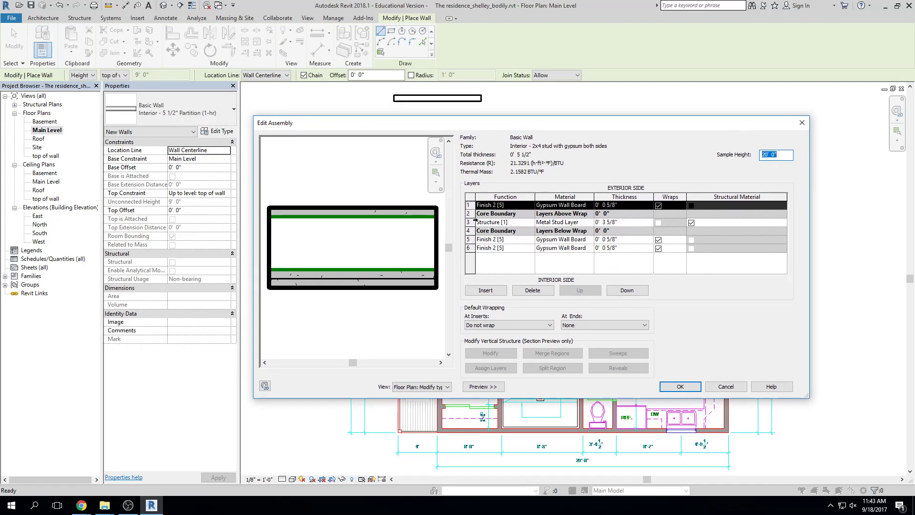
pyautogui.click(524, 223)
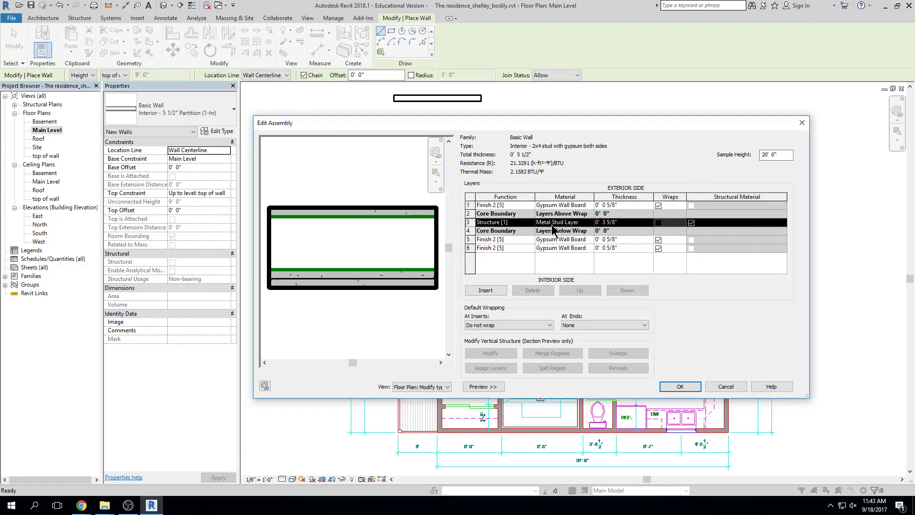
pyautogui.click(590, 223)
pyautogui.click(589, 222)
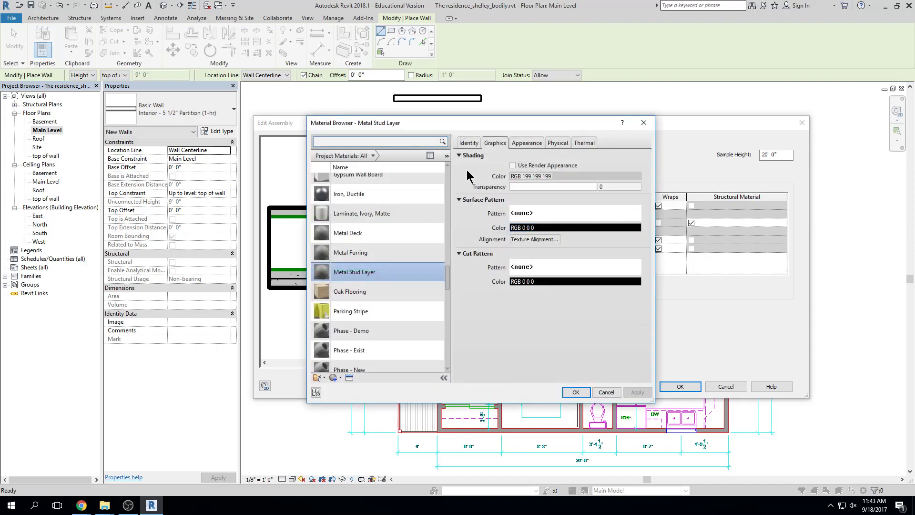
pyautogui.write('soft')
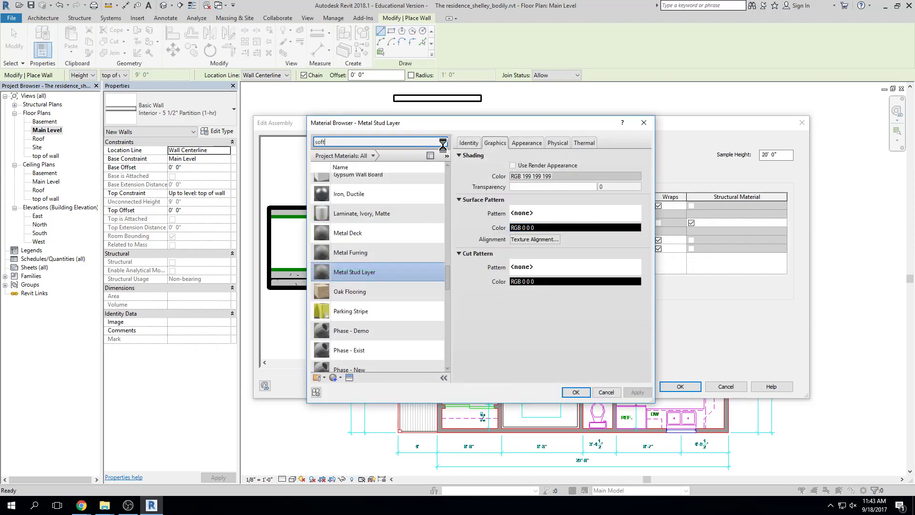
pyautogui.click(418, 189)
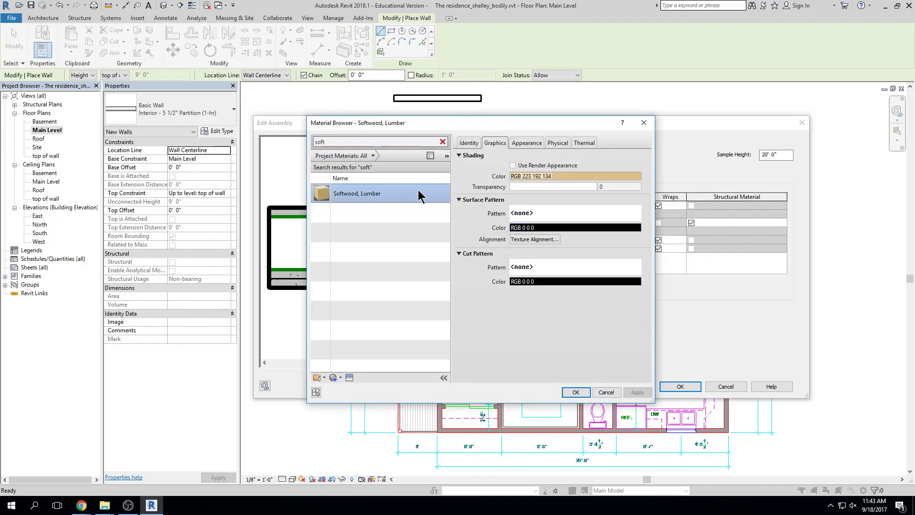
pyautogui.click(571, 393)
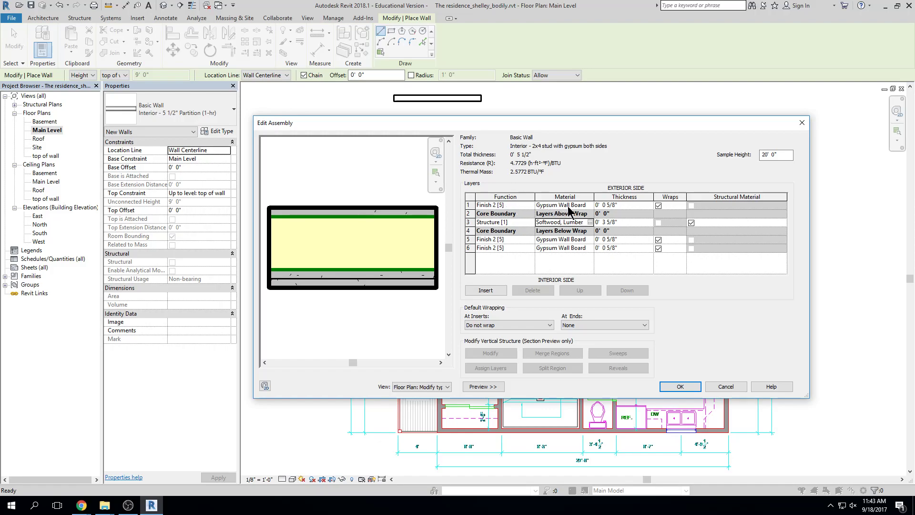
# Set the outer and inner gypsum layers to 1/2" and remove the extra inner gypsum layer
pyautogui.click(619, 206)
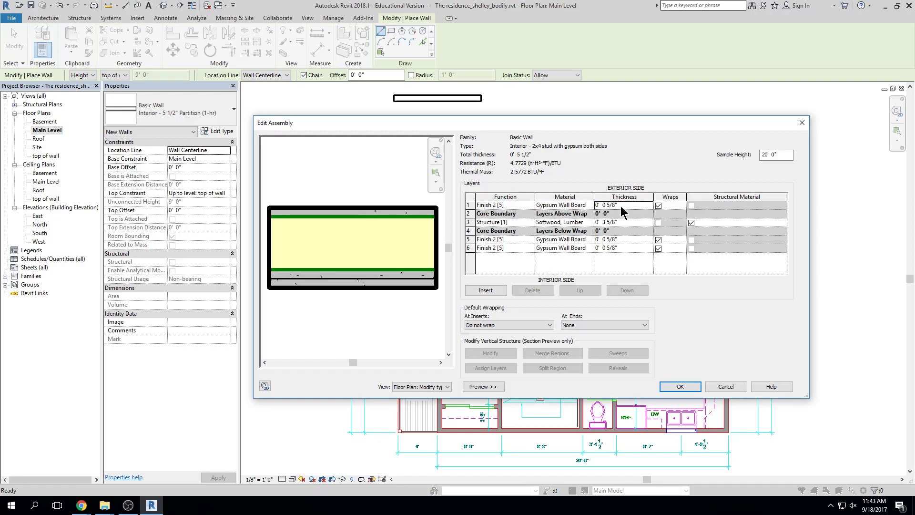
pyautogui.write('0')
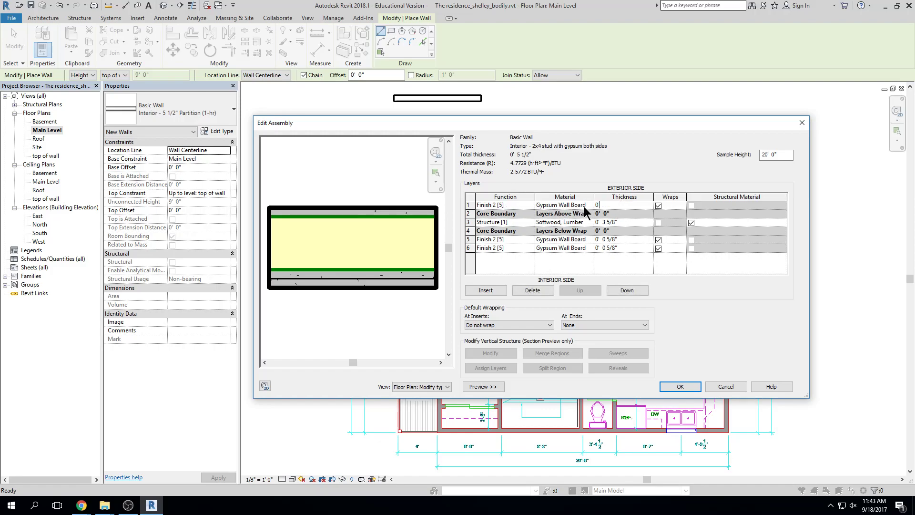
pyautogui.write(' 1/2')
pyautogui.press('Tab')
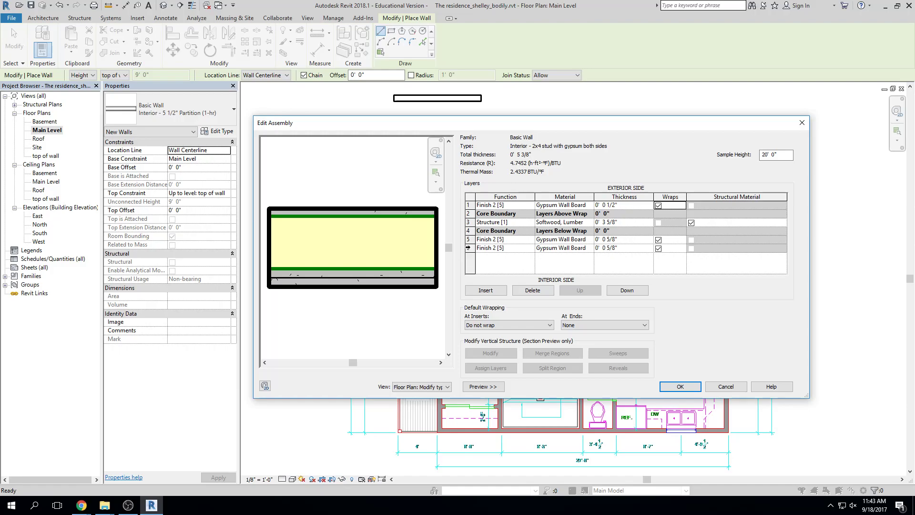
pyautogui.click(469, 239)
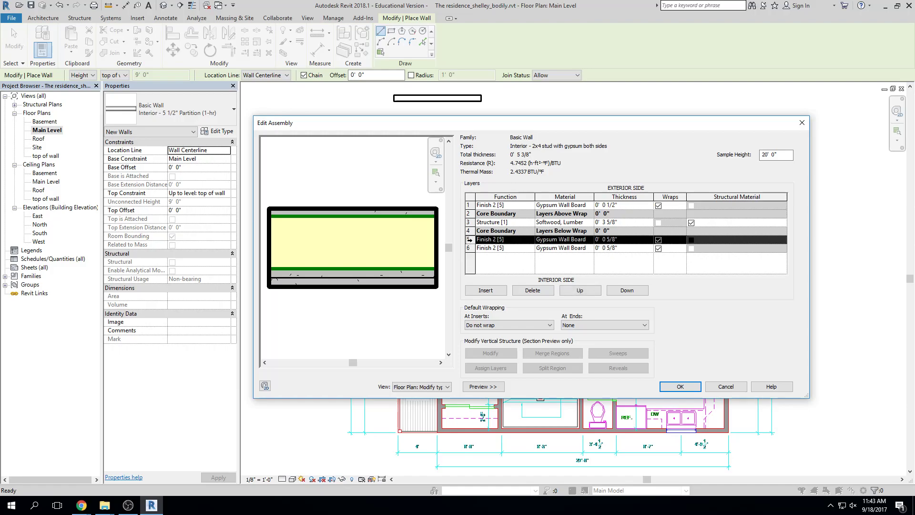
pyautogui.click(520, 290)
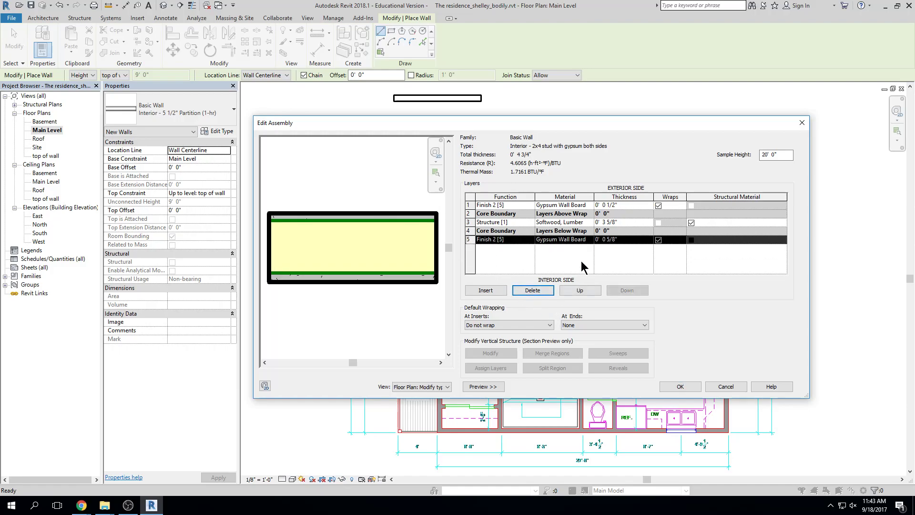
pyautogui.click(632, 240)
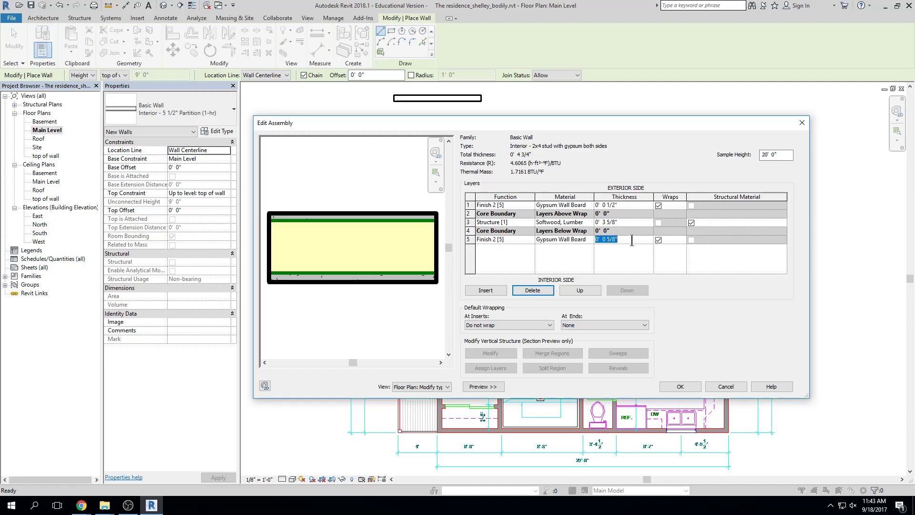
pyautogui.write('0')
pyautogui.write(' 7')
pyautogui.press('BackSpace')
pyautogui.press('BackSpace')
pyautogui.press('BackSpace')
pyautogui.write('/')
pyautogui.press('Return')
pyautogui.press('Return')
pyautogui.write('2')
pyautogui.press('Tab')
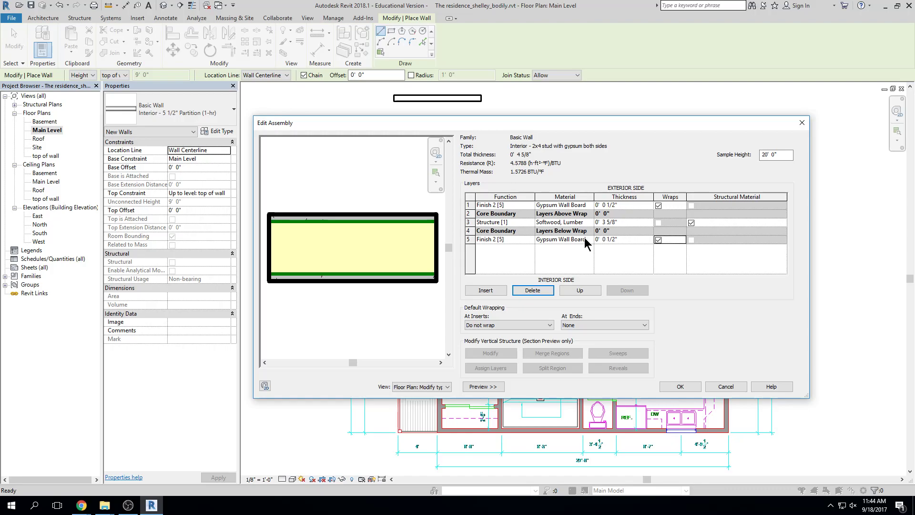
# Make the stud layer 3 1/2" thick, accept the wall type, and exit the Wall tool
pyautogui.click(621, 222)
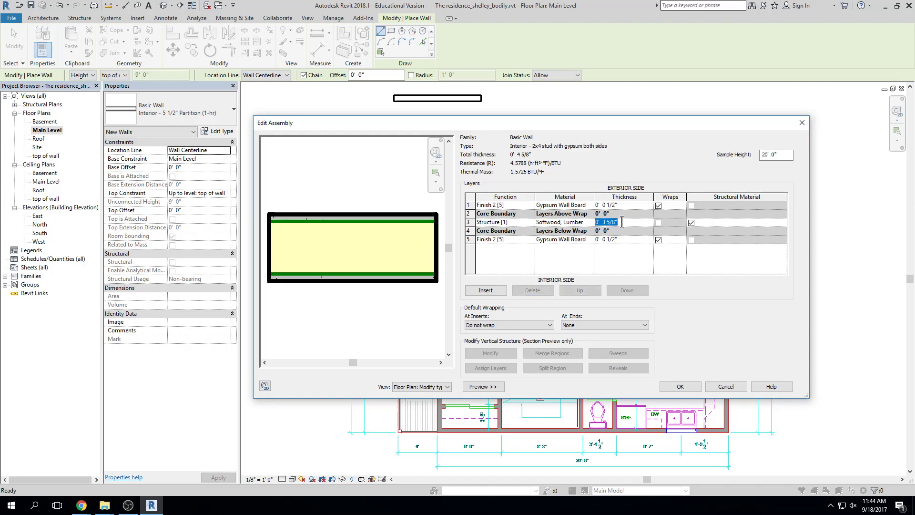
pyautogui.write("0'  3")
pyautogui.write(' 1/2')
pyautogui.press('Tab')
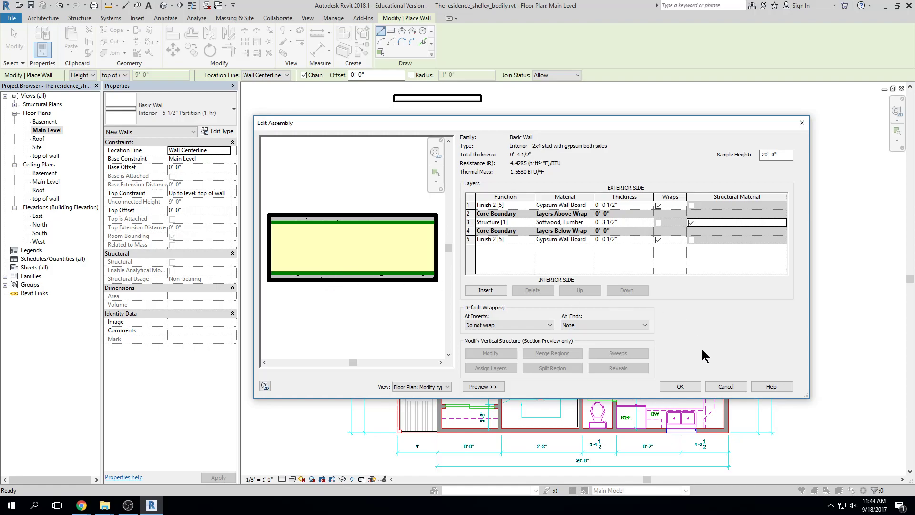
pyautogui.click(685, 386)
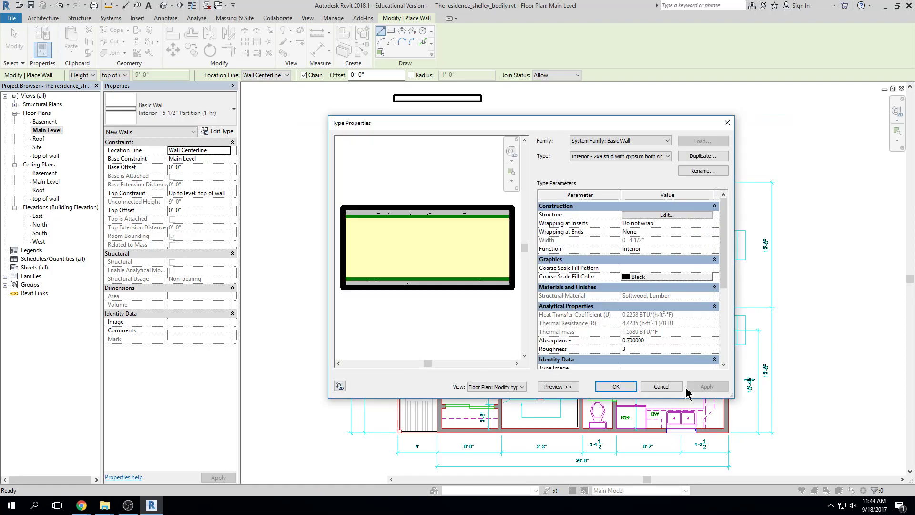
pyautogui.click(614, 387)
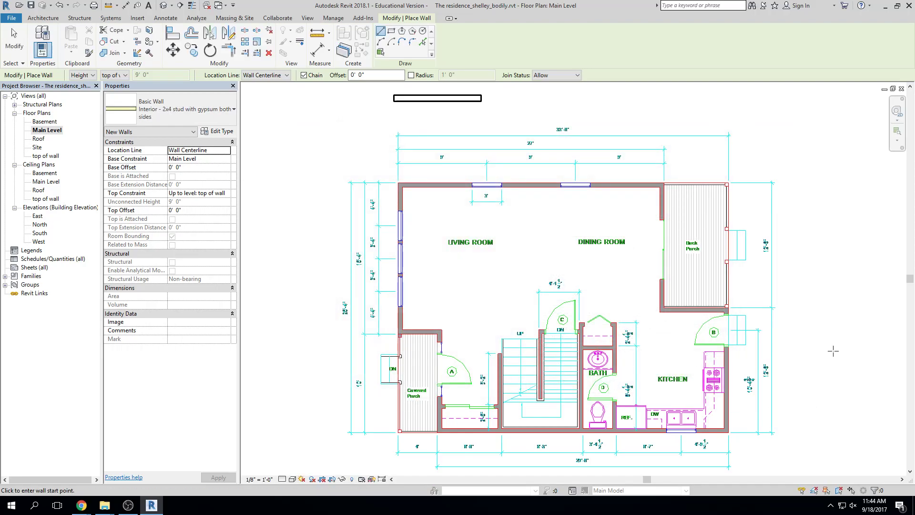
pyautogui.press('Escape')
pyautogui.press('Escape')
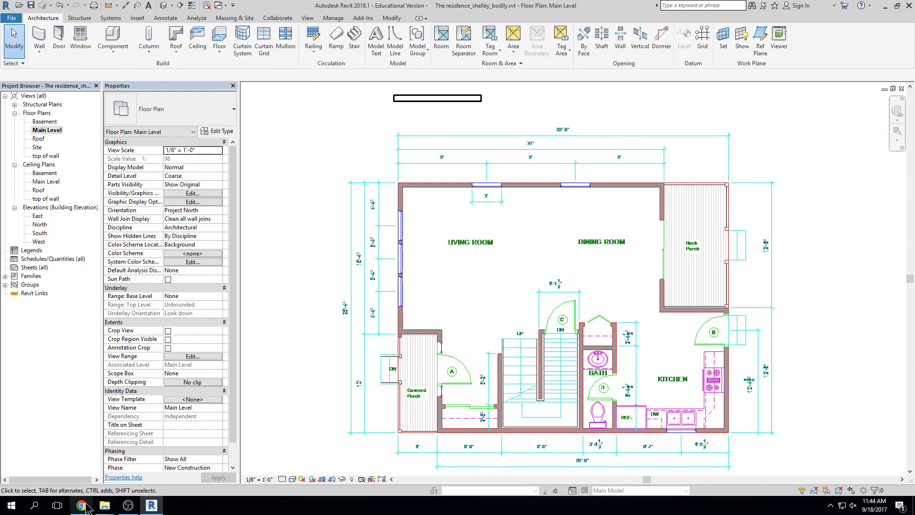
# Search Google Images for '2x4 wood studs'
pyautogui.moveTo(85, 506)
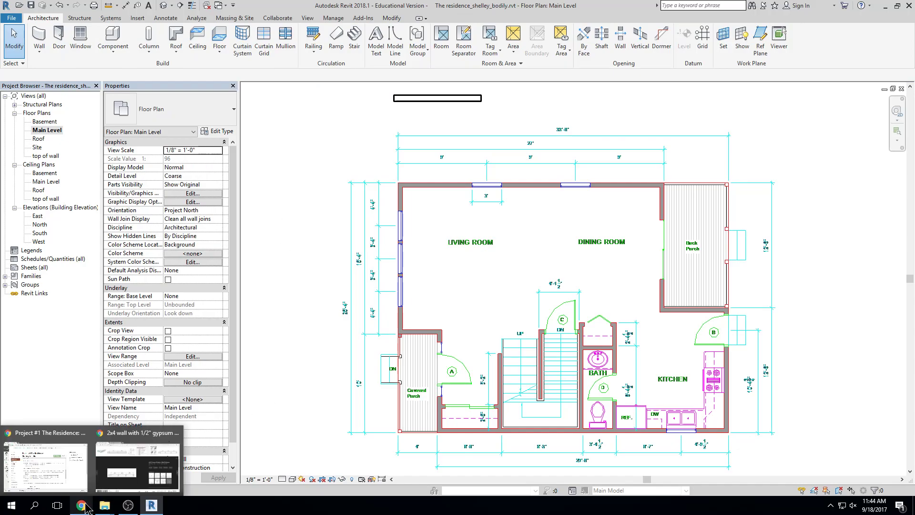
pyautogui.click(116, 467)
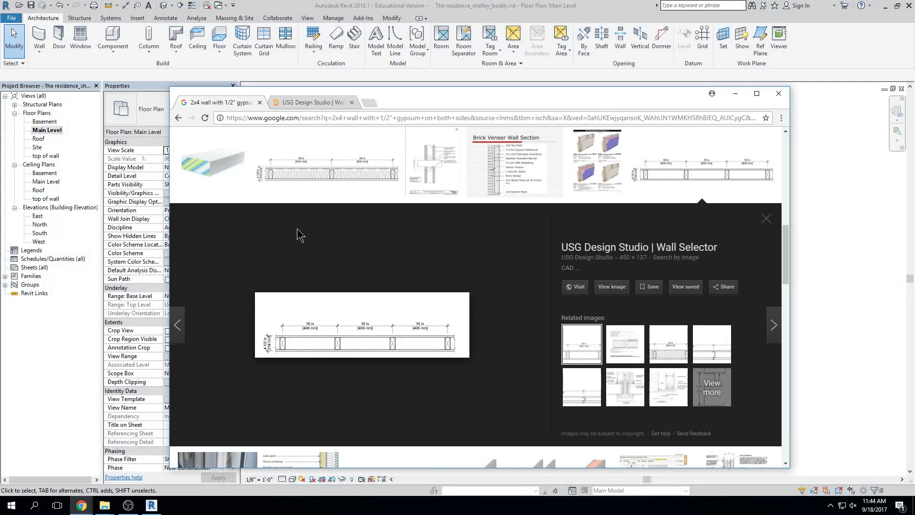
pyautogui.click(326, 117)
pyautogui.write('2x4 ')
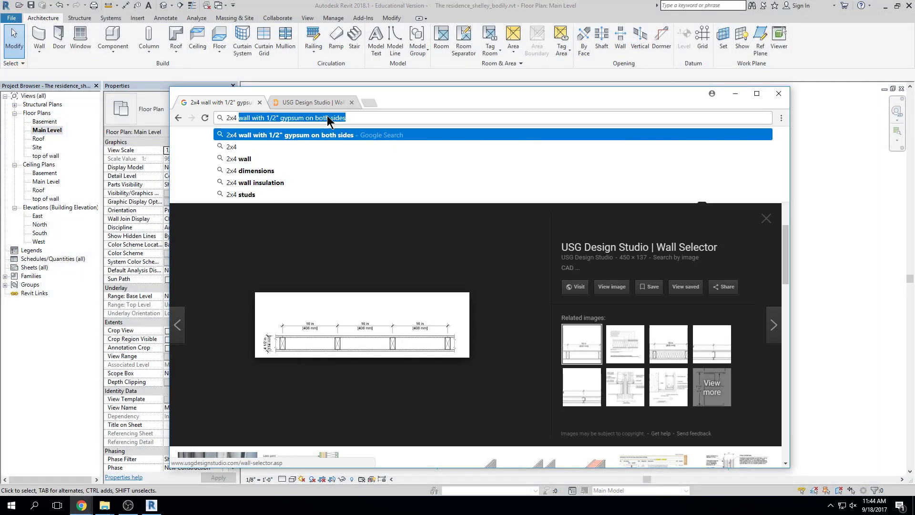
pyautogui.write('wood studs')
pyautogui.press('Return')
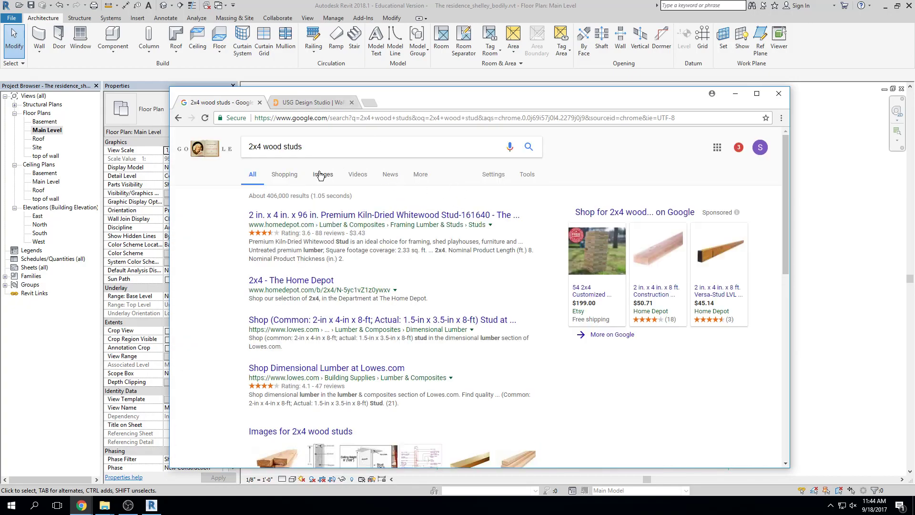
# Preview a wood studs photo and a stud wall section diagram, then return to Revit
pyautogui.scroll(-2, 324, 305)
pyautogui.click(285, 380)
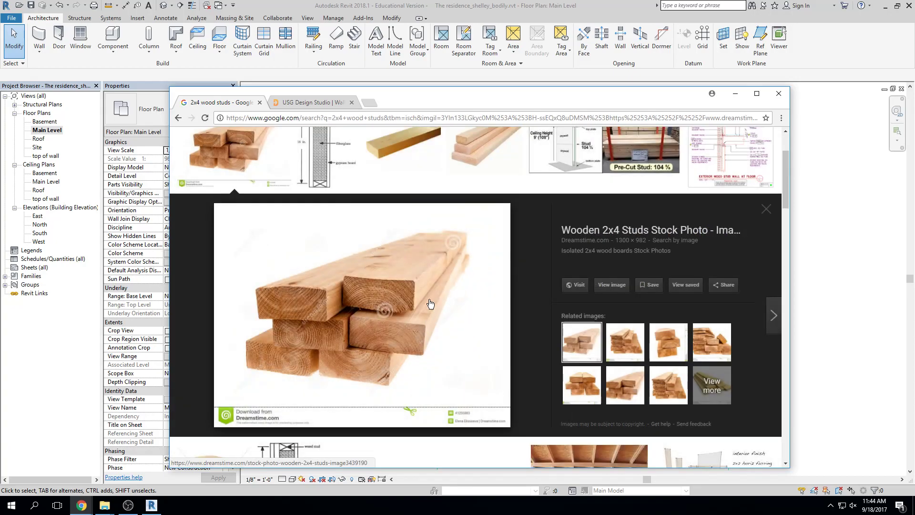
pyautogui.scroll(1, 443, 273)
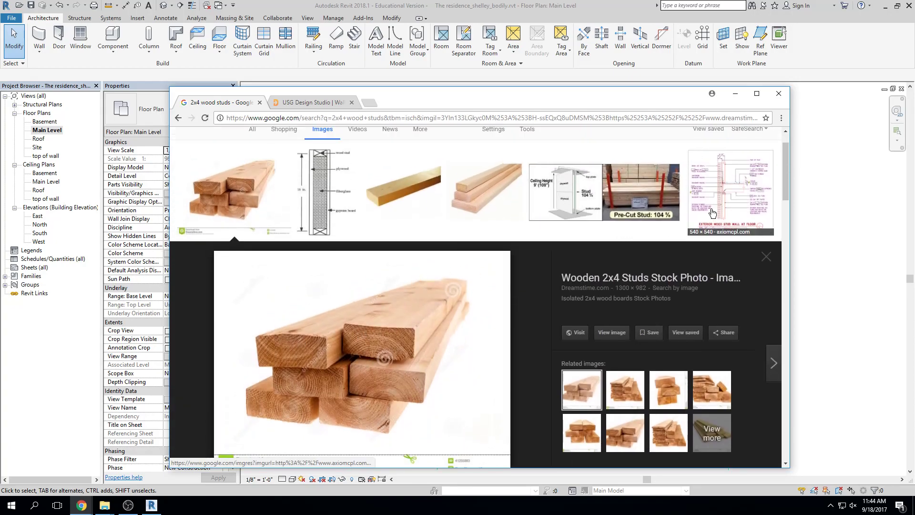
pyautogui.scroll(-3, 429, 334)
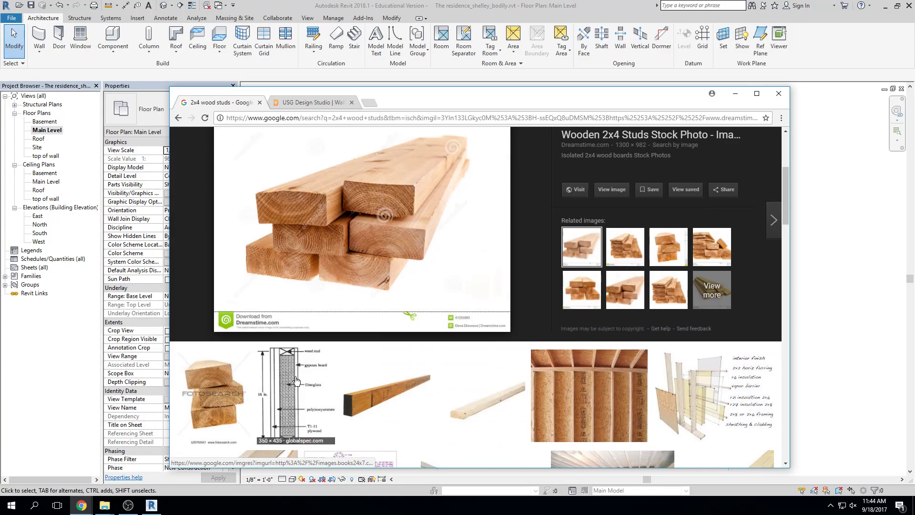
pyautogui.click(294, 381)
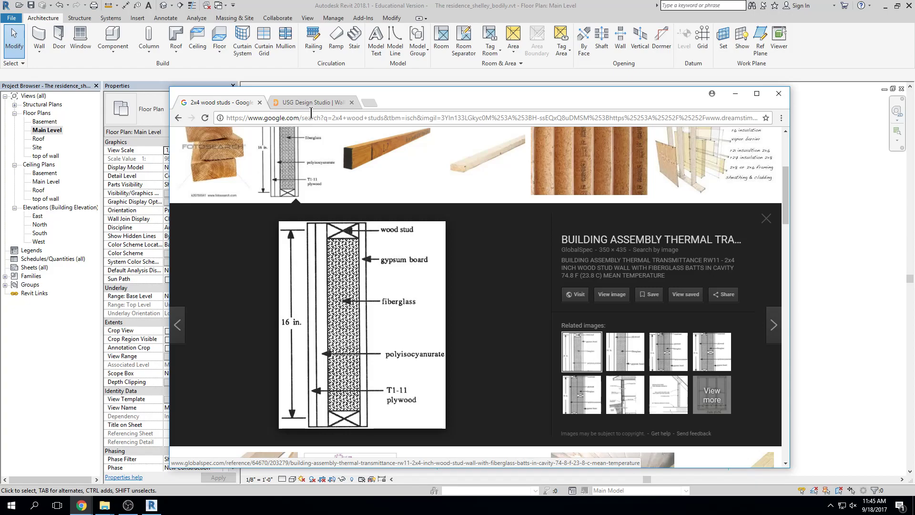
pyautogui.scroll(2, 549, 287)
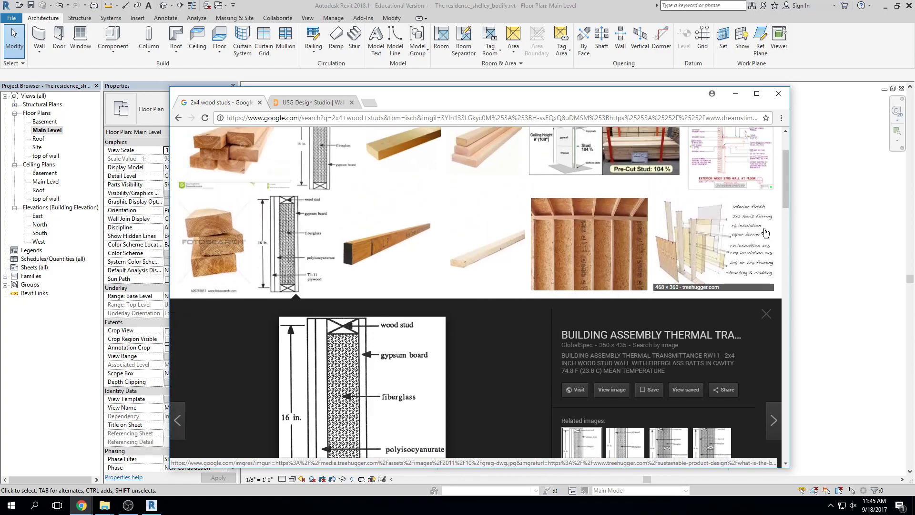
pyautogui.click(823, 213)
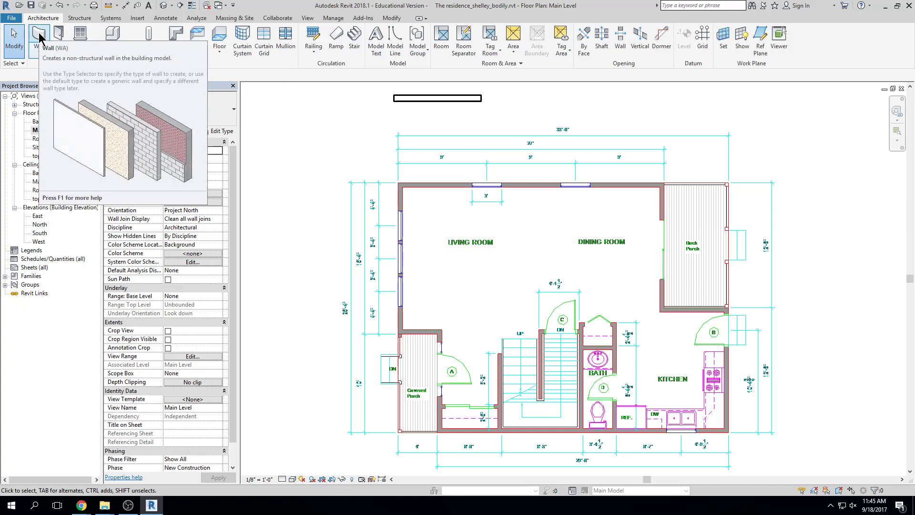
pyautogui.click(209, 132)
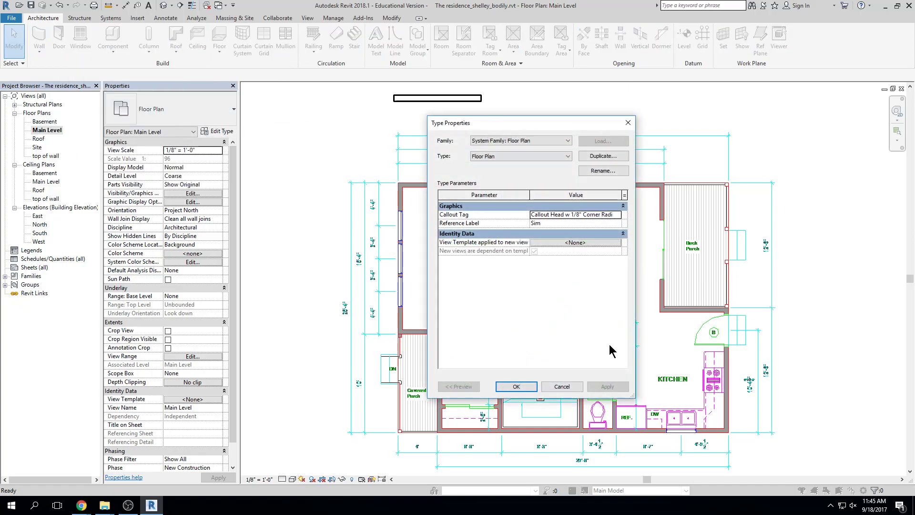
pyautogui.click(565, 387)
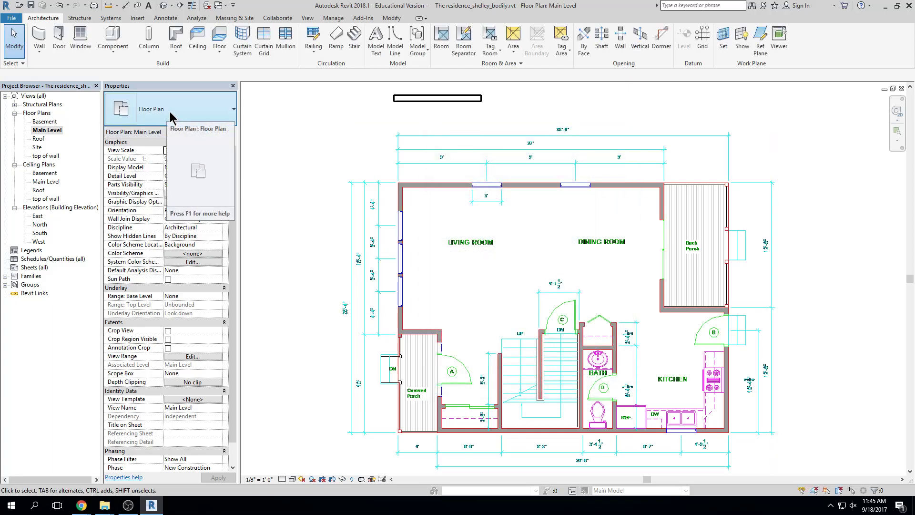
pyautogui.click(39, 36)
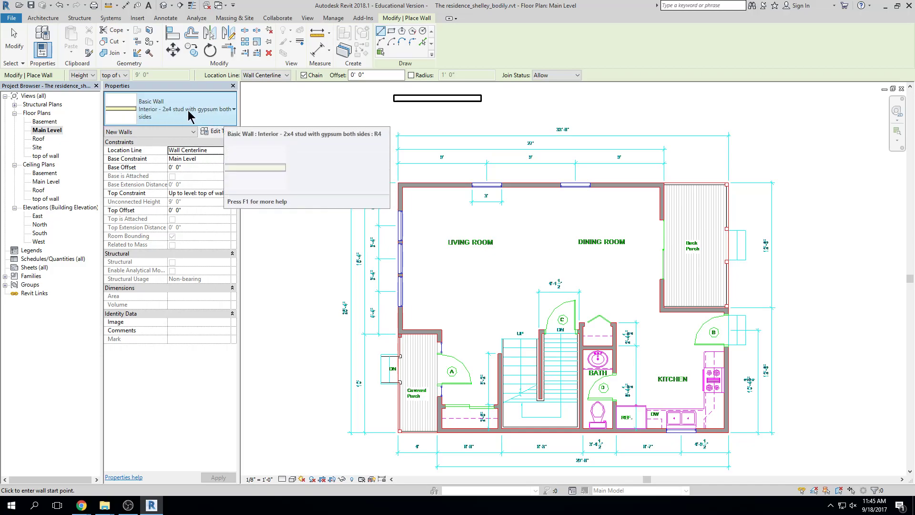
pyautogui.click(222, 134)
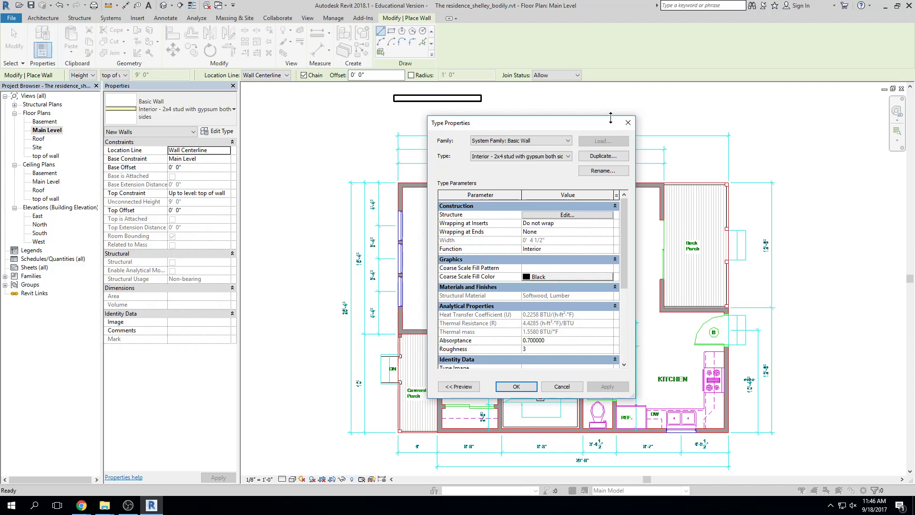
pyautogui.click(518, 387)
# Delete the old sample wall and draw a short interior sample wall left of the plan
pyautogui.press('Escape')
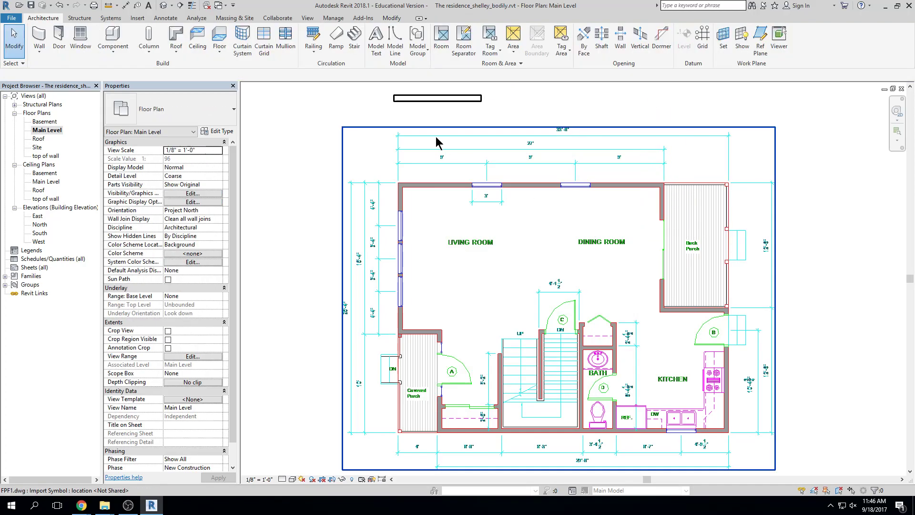
pyautogui.click(445, 98)
pyautogui.press('Delete')
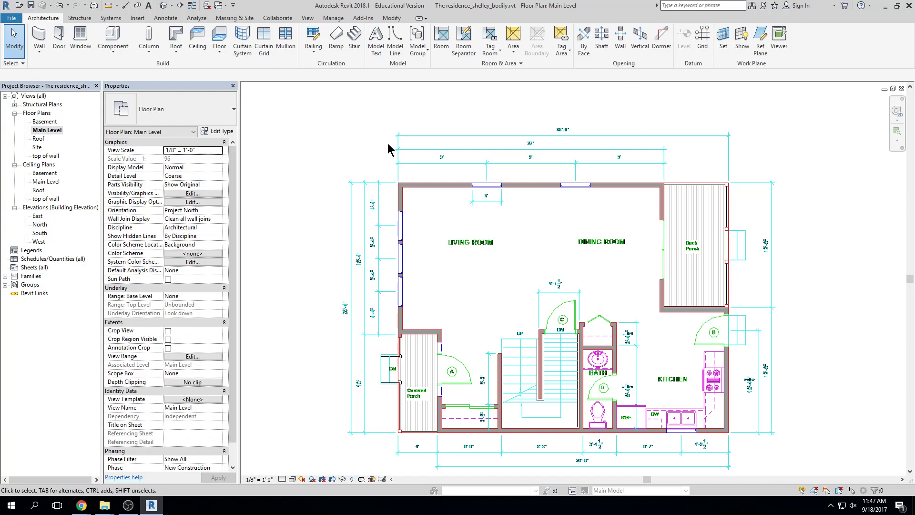
pyautogui.click(41, 35)
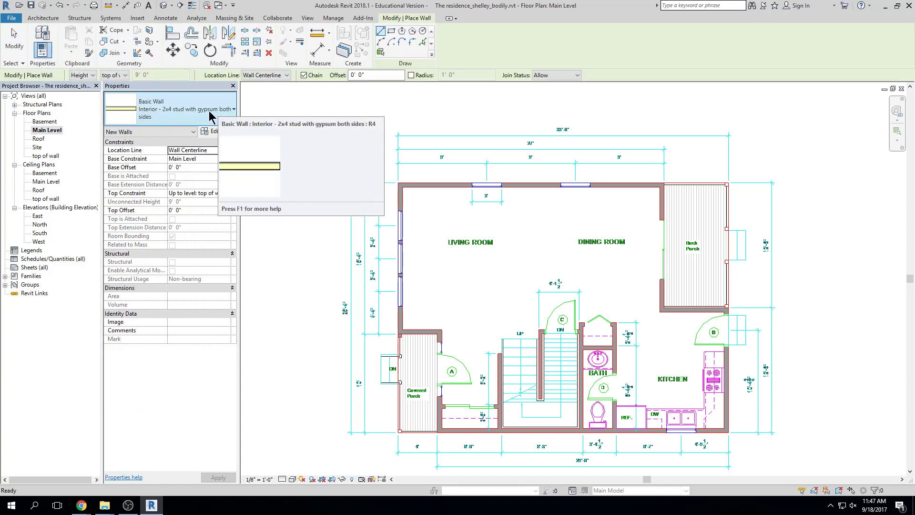
pyautogui.click(294, 154)
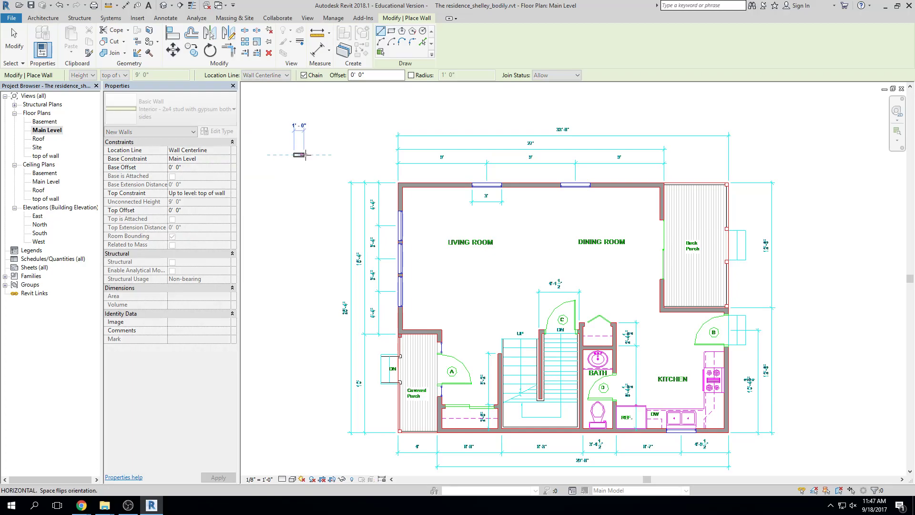
pyautogui.click(338, 155)
pyautogui.press('Escape')
pyautogui.press('Escape')
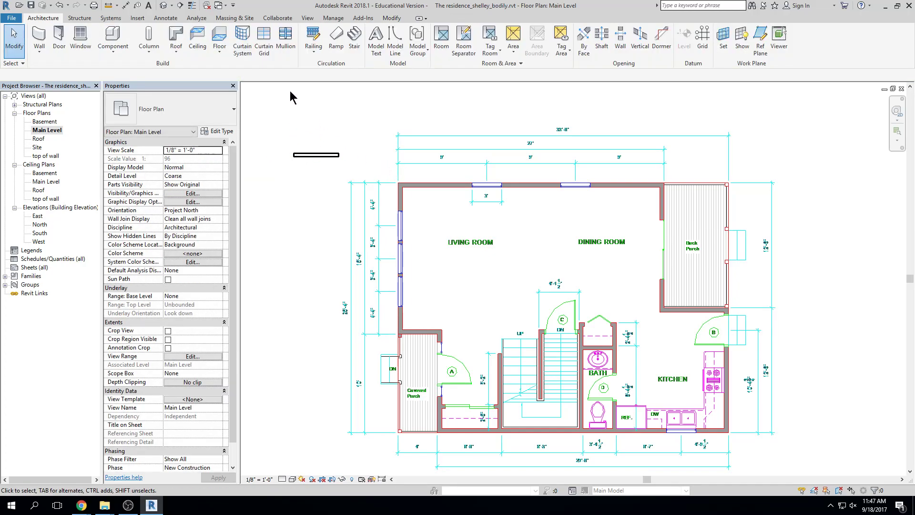
# Draw a short Exterior - stone on 6" wood stud sample wall above the interior one
pyautogui.click(49, 35)
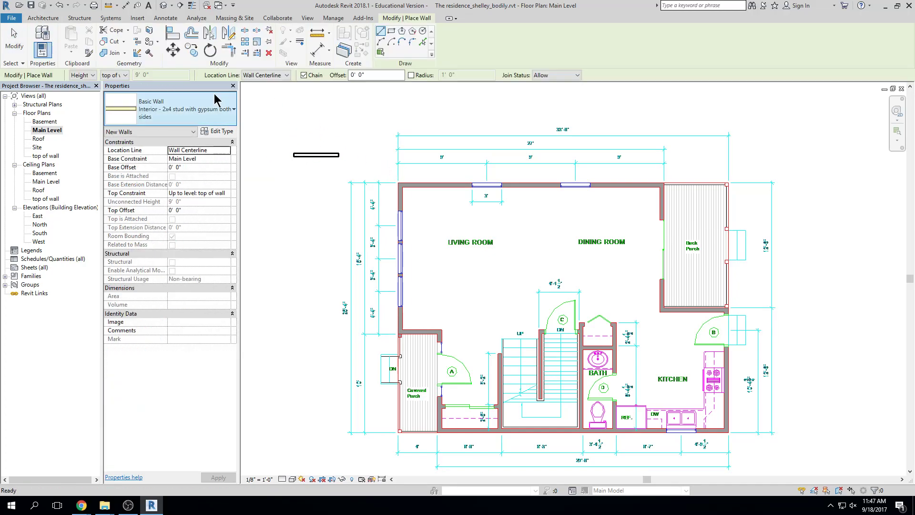
pyautogui.click(217, 110)
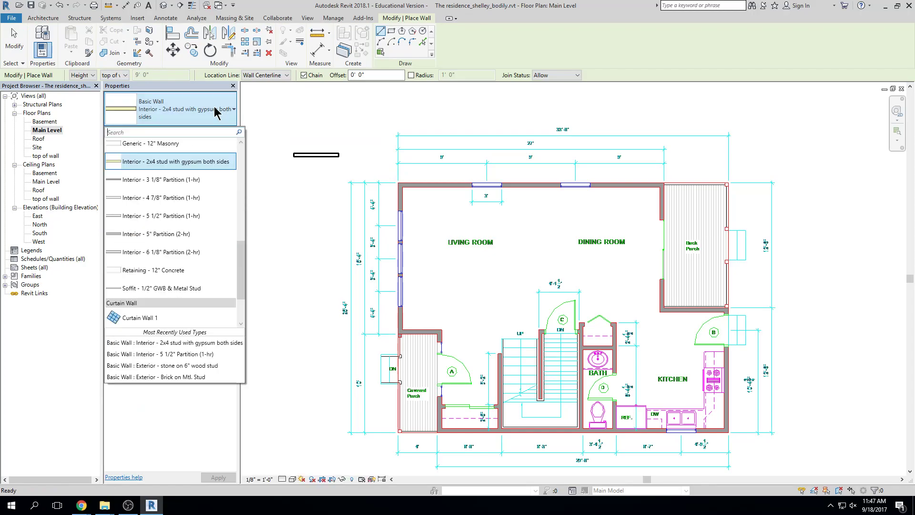
pyautogui.write('exter')
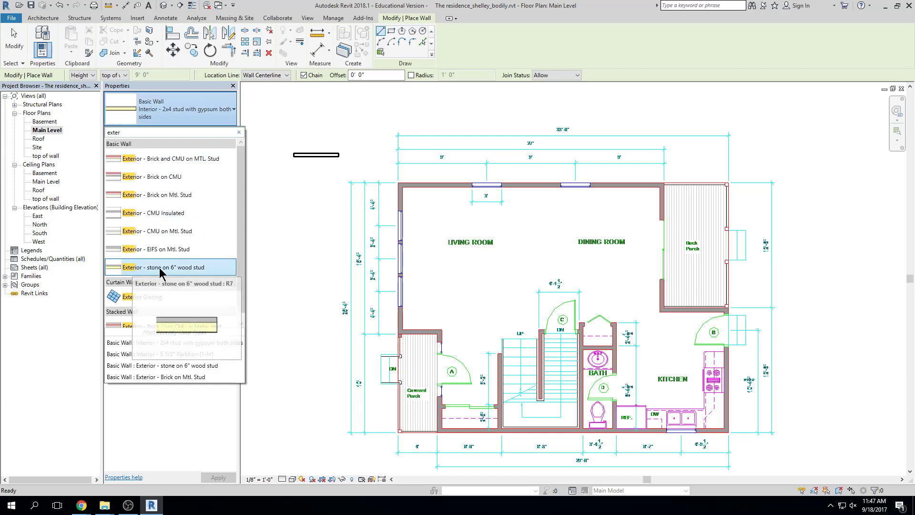
pyautogui.click(181, 267)
pyautogui.click(294, 139)
pyautogui.click(339, 139)
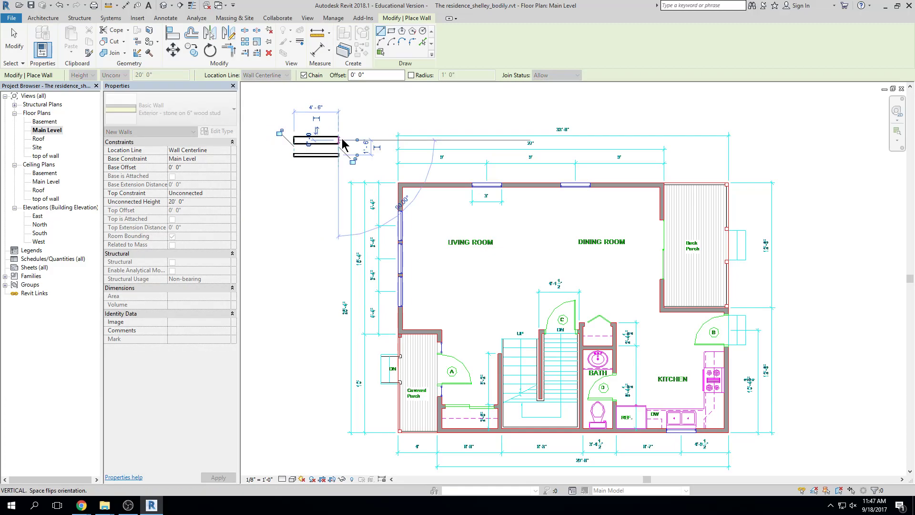
pyautogui.press('Escape')
pyautogui.press('Escape')
pyautogui.scroll(3, 297, 158)
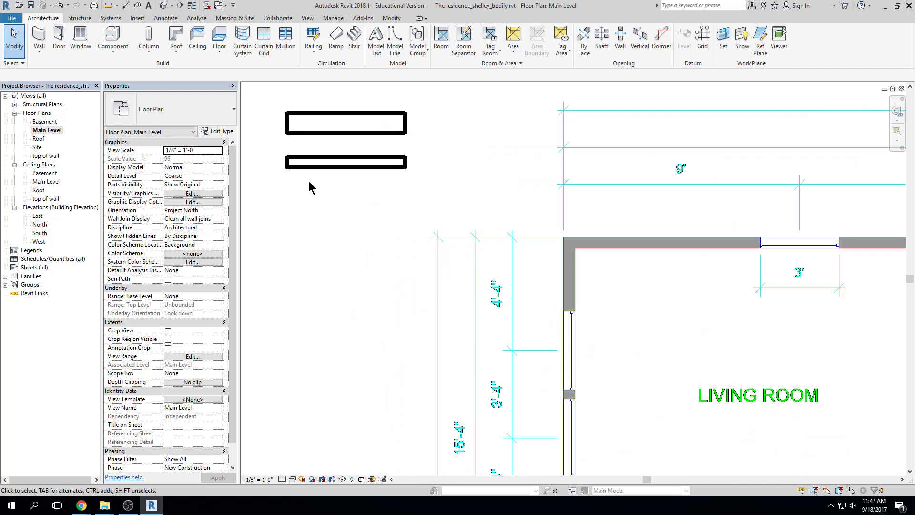
# Set the view detail level to Fine and recentre on the whole floor plan
pyautogui.click(282, 479)
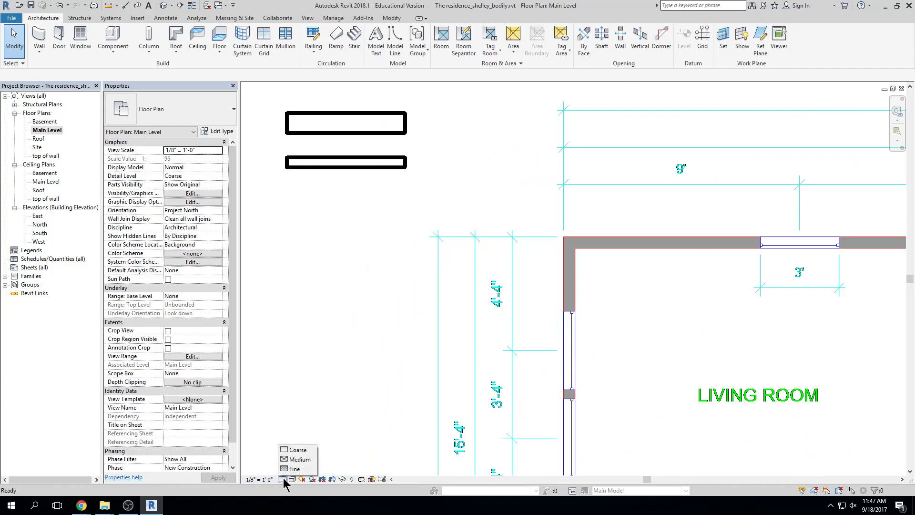
pyautogui.click(293, 470)
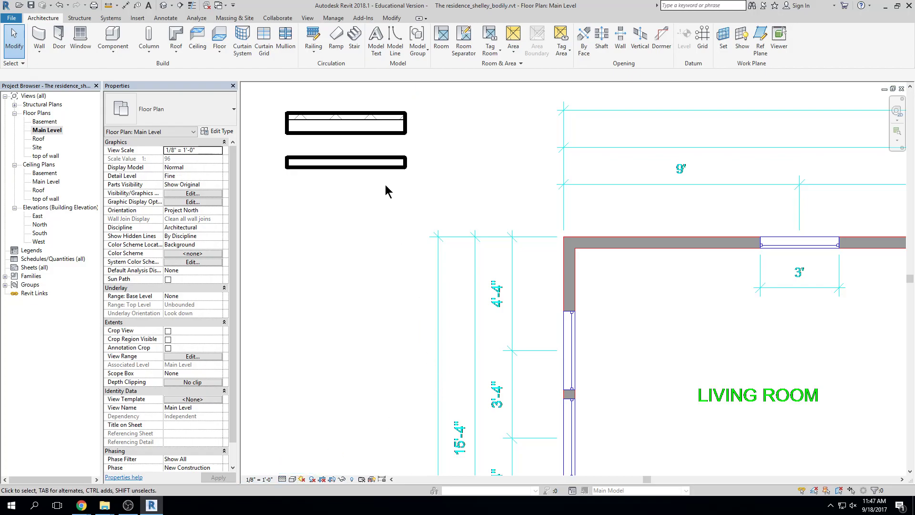
pyautogui.scroll(-5, 379, 298)
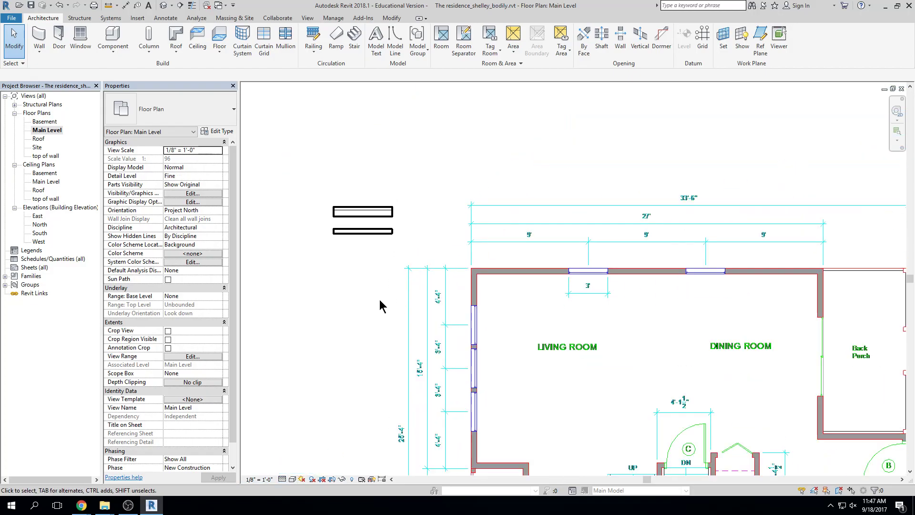
pyautogui.moveTo(380, 299); pyautogui.dragTo(302, 232, button='middle')
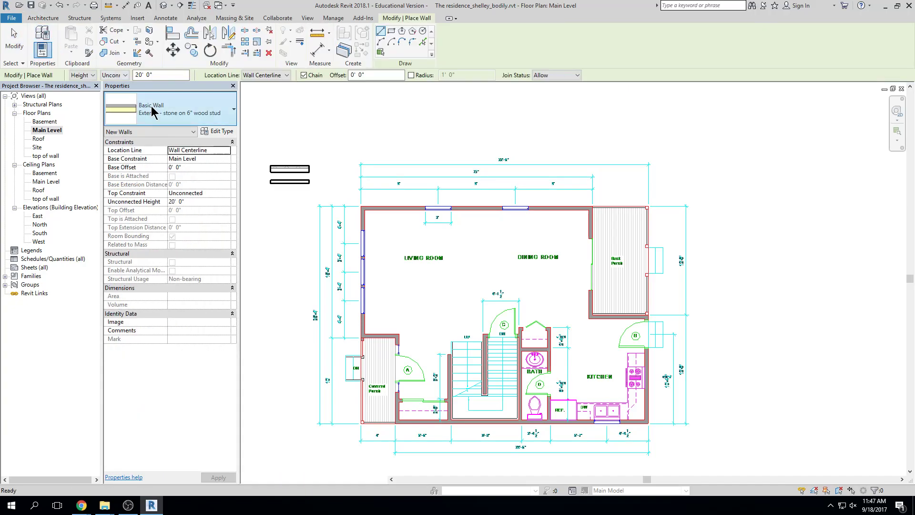
# Exit wall placement and select the short sample wall at upper left
pyautogui.click(157, 109)
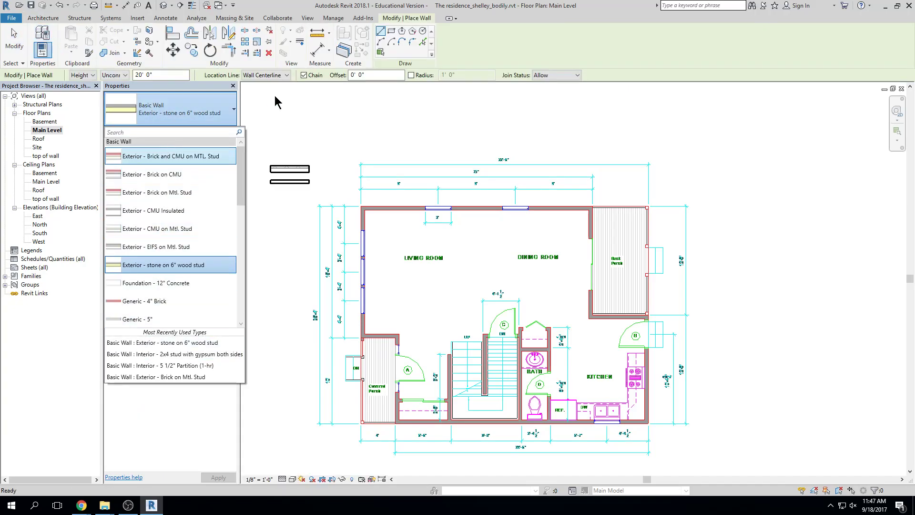
pyautogui.press('Escape')
pyautogui.press('Escape')
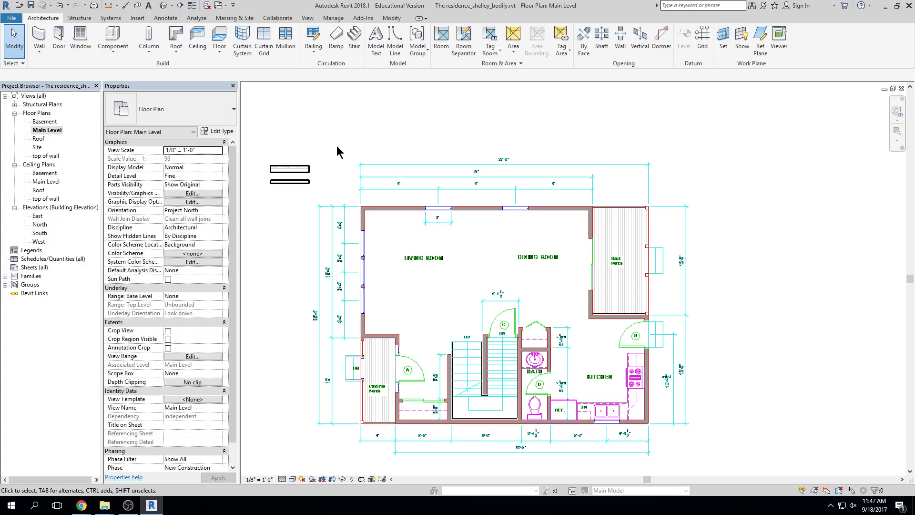
pyautogui.click(294, 169)
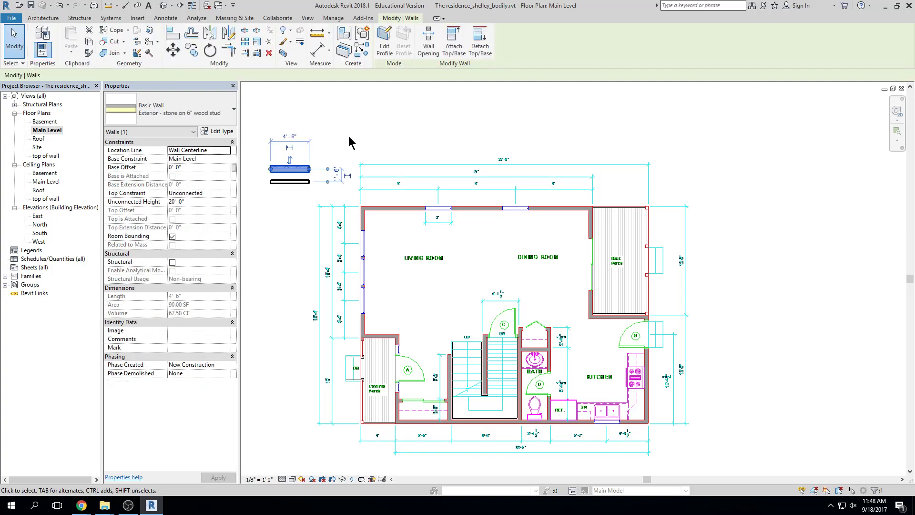
# Use Create Similar to draw a test wall above the plan, then exit the tool
pyautogui.click(363, 53)
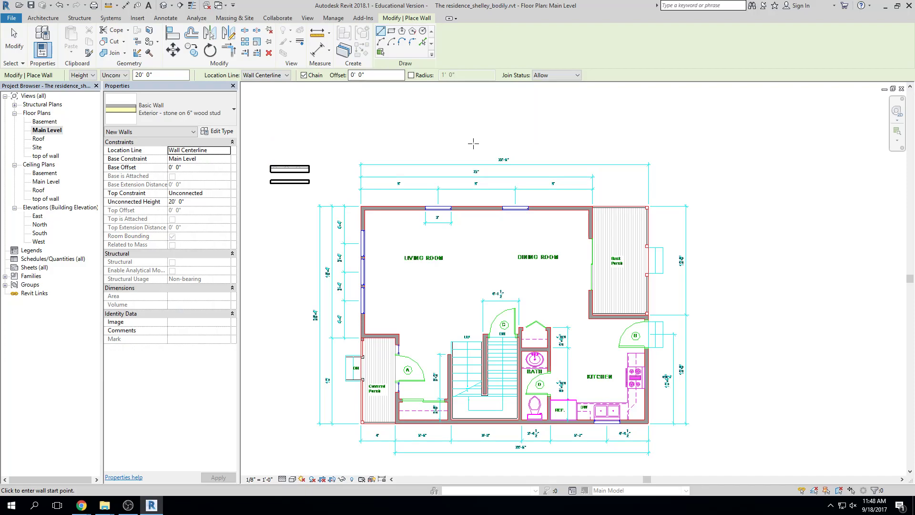
pyautogui.click(423, 136)
pyautogui.click(590, 136)
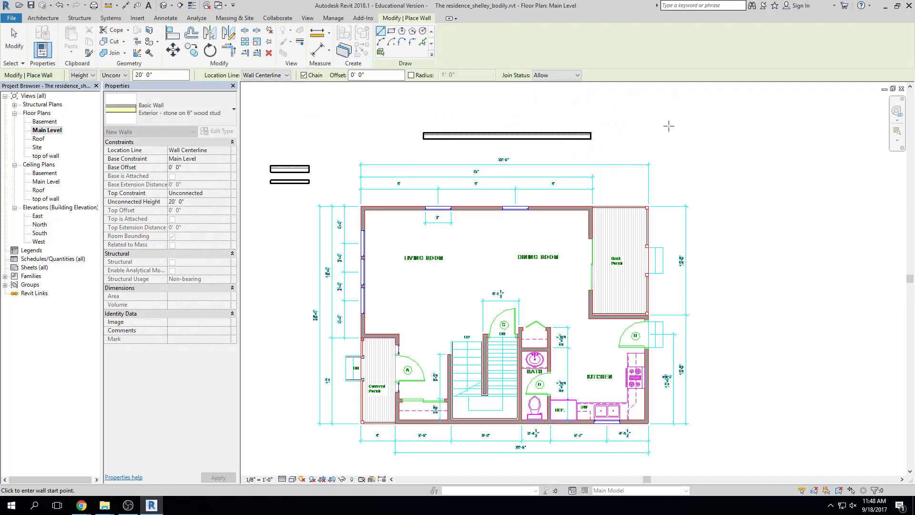
pyautogui.press('Escape')
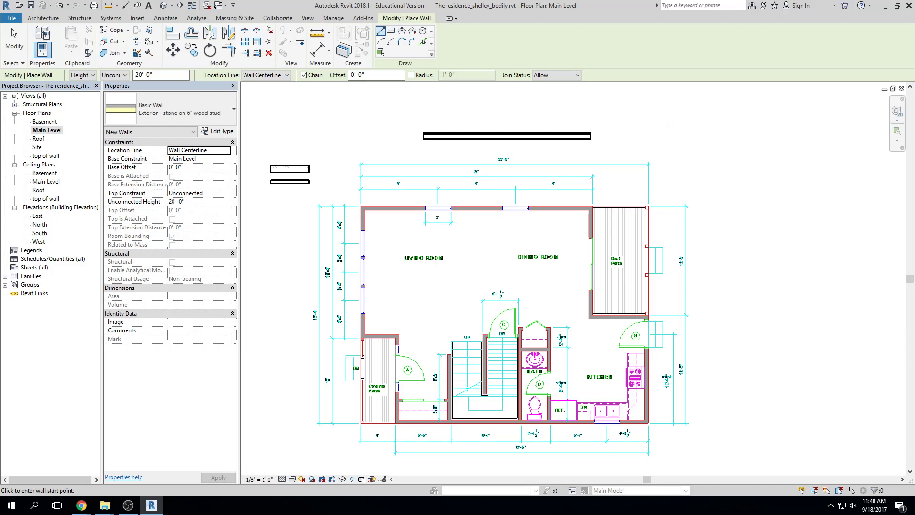
pyautogui.press('Escape')
# Delete the test wall and restart Create Similar from the small sample wall
pyautogui.click(576, 140)
pyautogui.press('Delete')
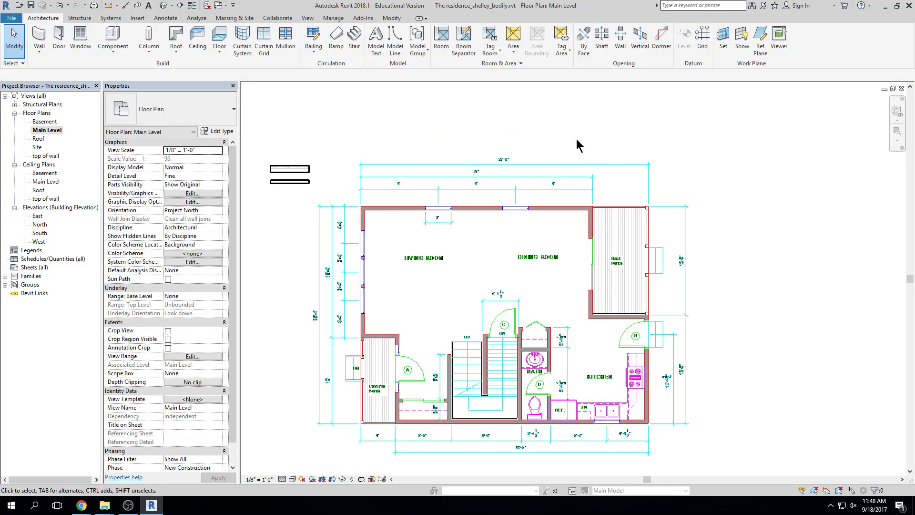
pyautogui.click(308, 170)
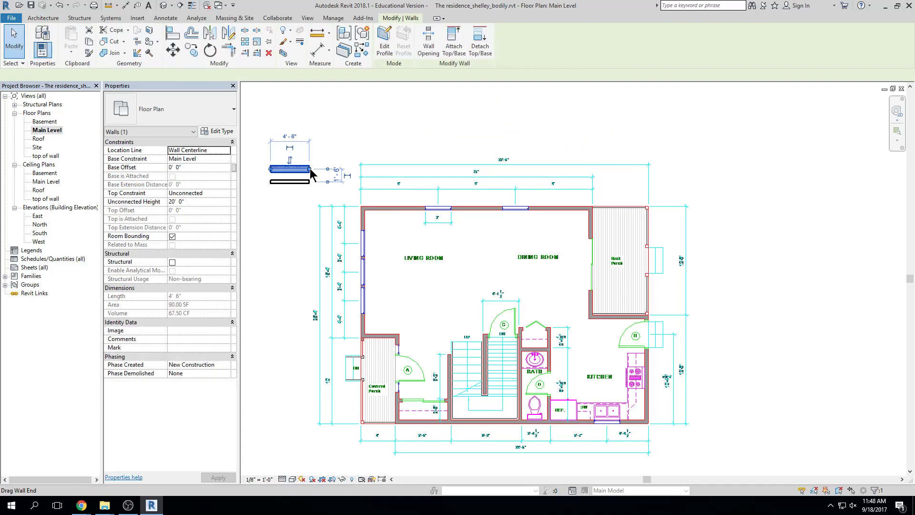
pyautogui.click(360, 53)
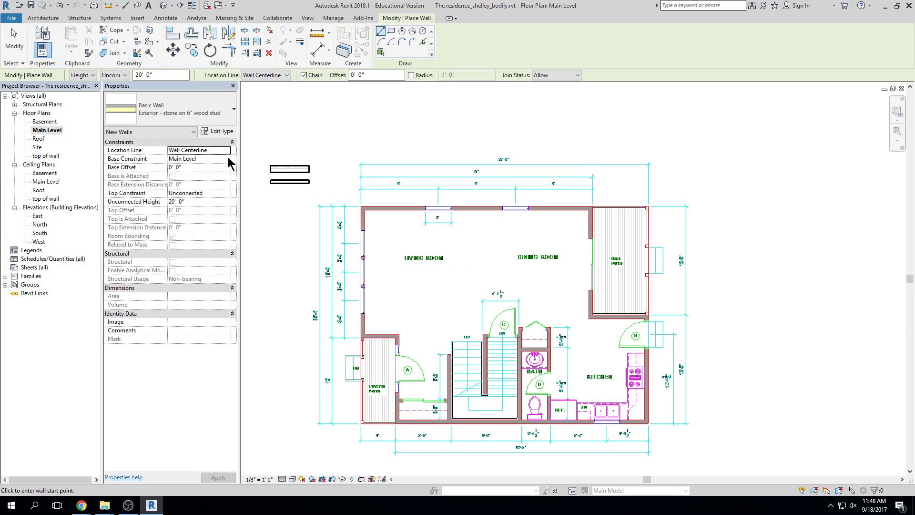
# Keep Base Constraint at Main Level and set Top Constraint to Up to level: top of wall
pyautogui.click(221, 158)
pyautogui.click(183, 160)
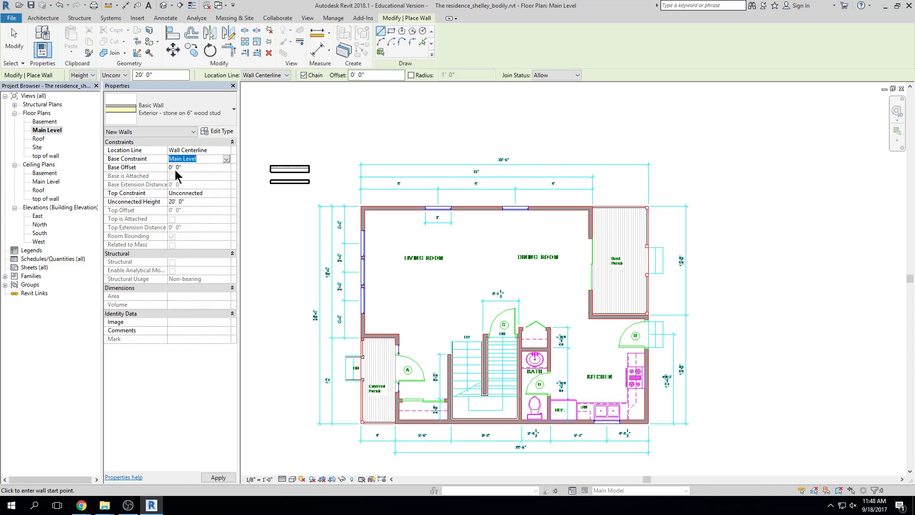
pyautogui.click(226, 194)
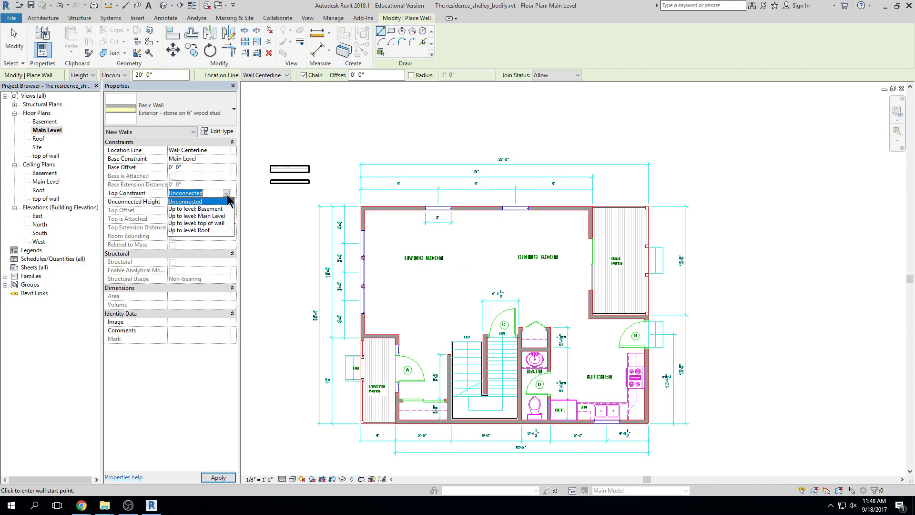
pyautogui.click(220, 223)
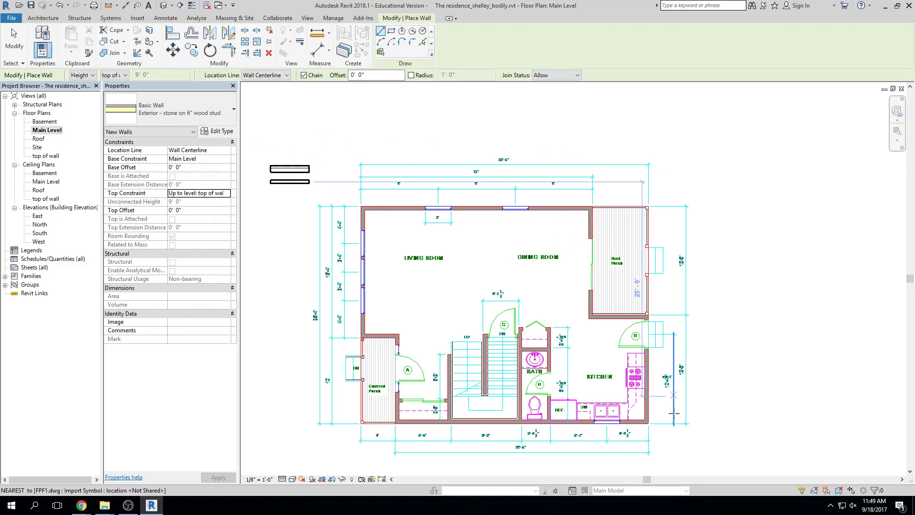
# Zoom into the plan's top-left corner and try wall start points there, cancelling each
pyautogui.scroll(8, 364, 195)
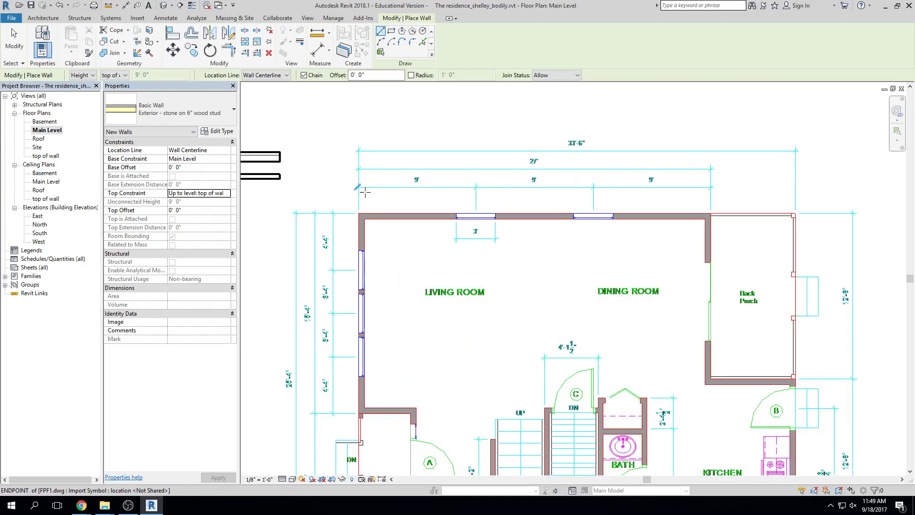
pyautogui.scroll(1, 363, 202)
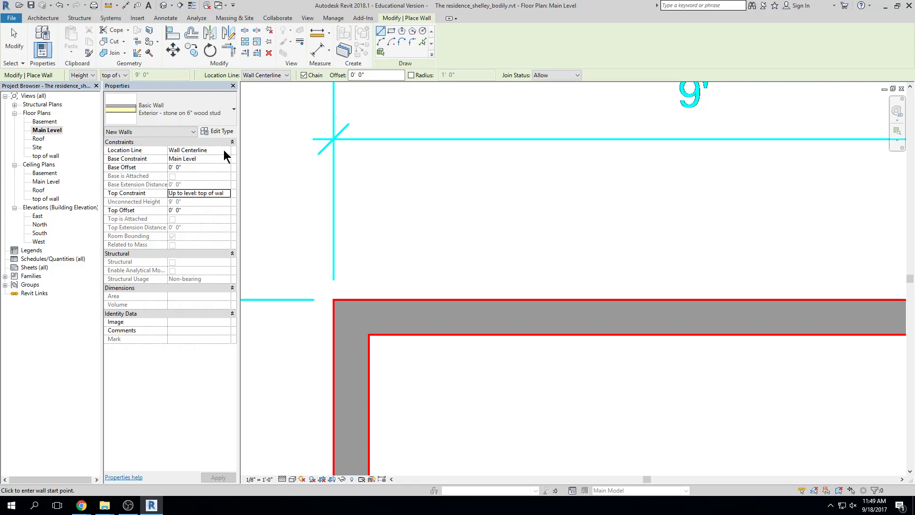
pyautogui.click(400, 316)
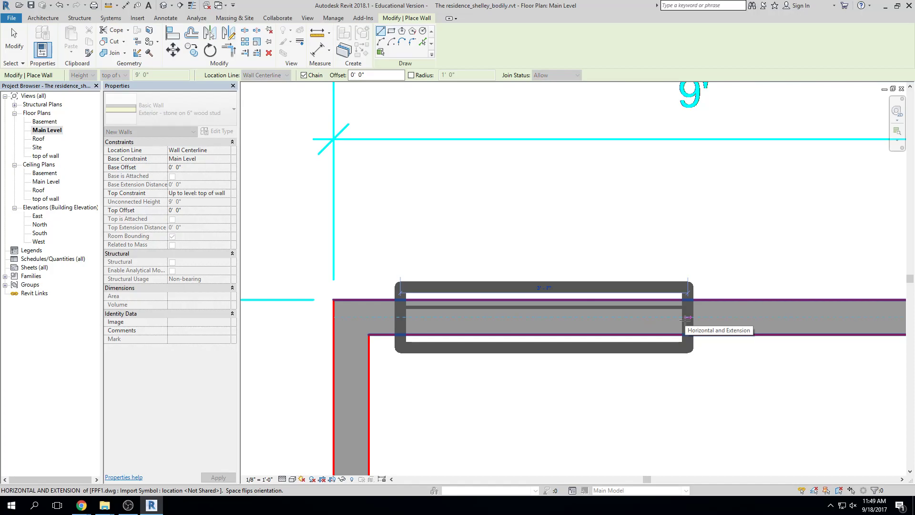
pyautogui.press('Escape')
pyautogui.click(455, 299)
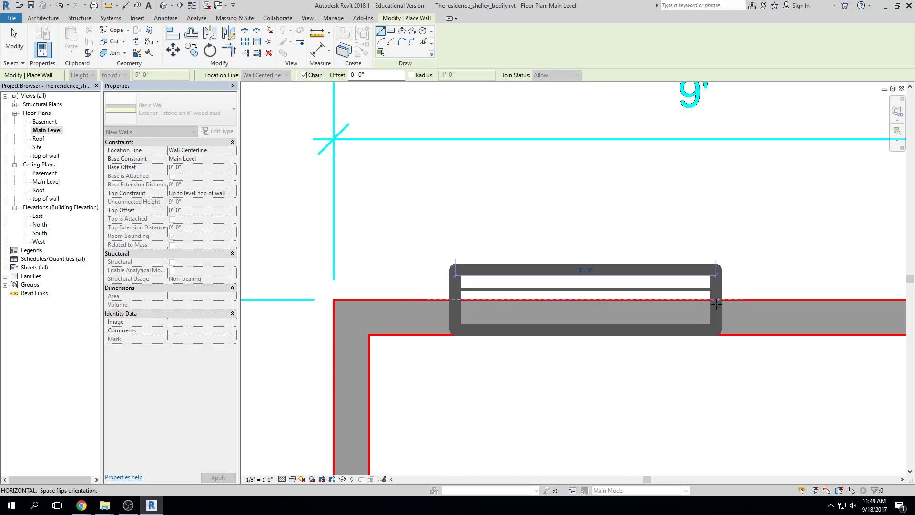
pyautogui.press('Escape')
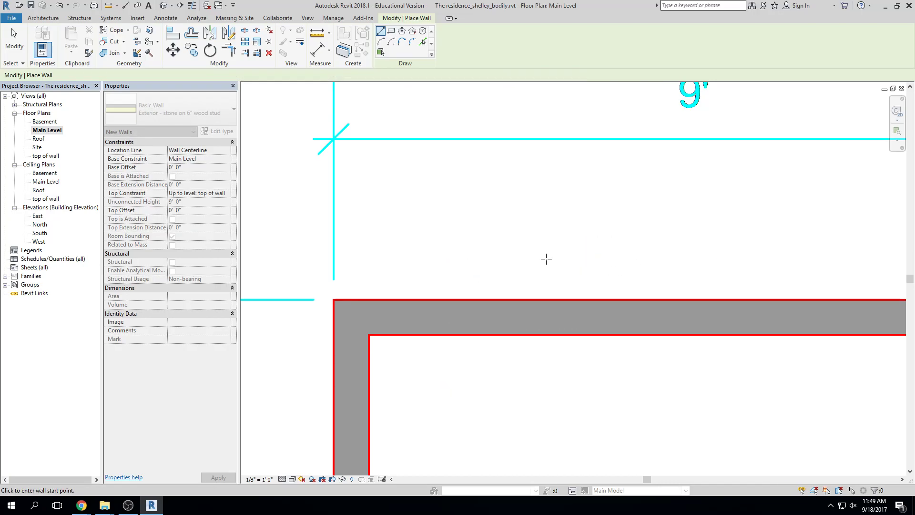
# Set Location Line to Finish Face: Exterior and test corner placement, flipping wall sides
pyautogui.click(227, 151)
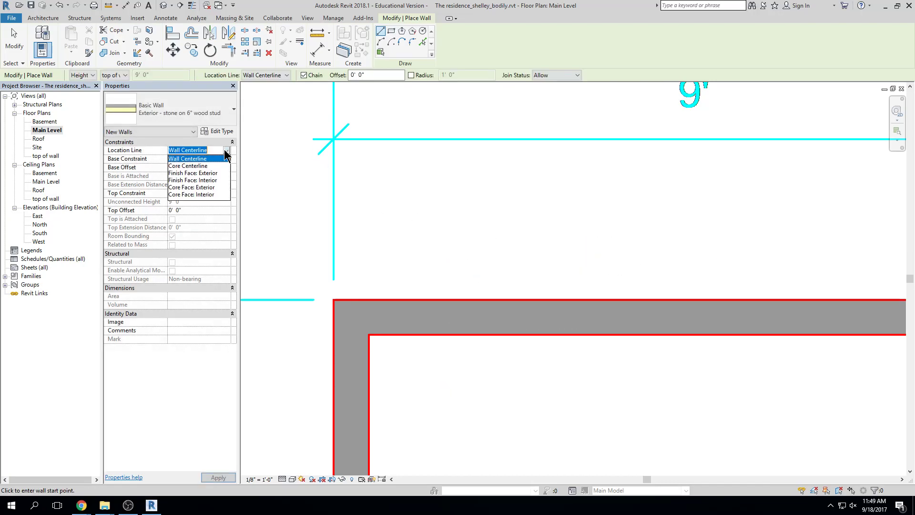
pyautogui.click(208, 174)
pyautogui.click(333, 299)
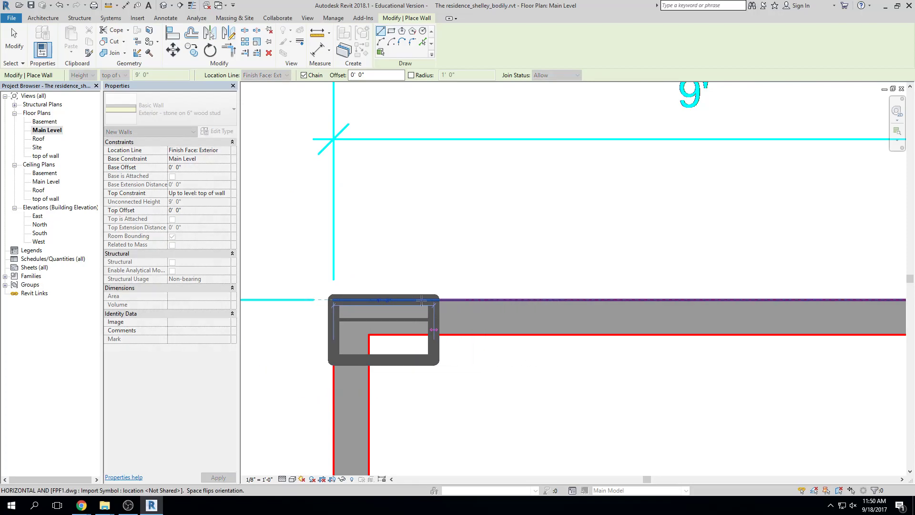
pyautogui.scroll(-3, 414, 329)
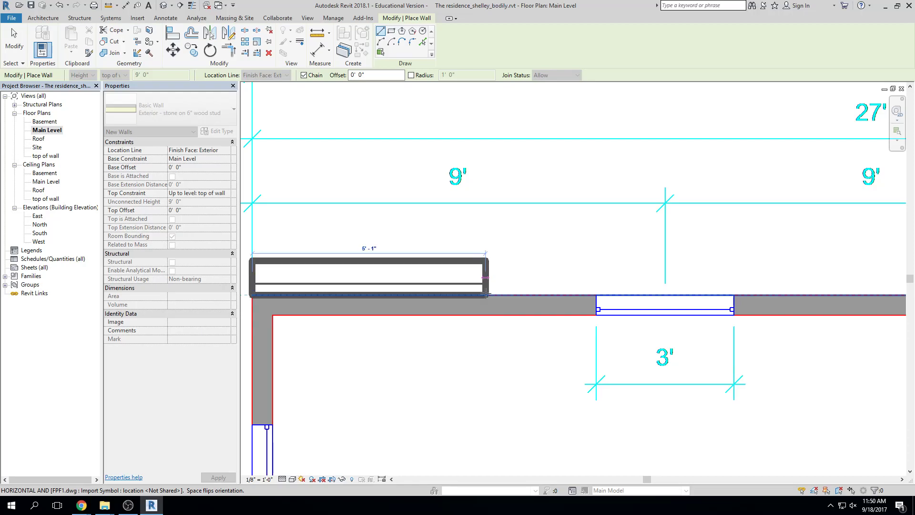
pyautogui.press('space')
pyautogui.press('space')
pyautogui.press('space')
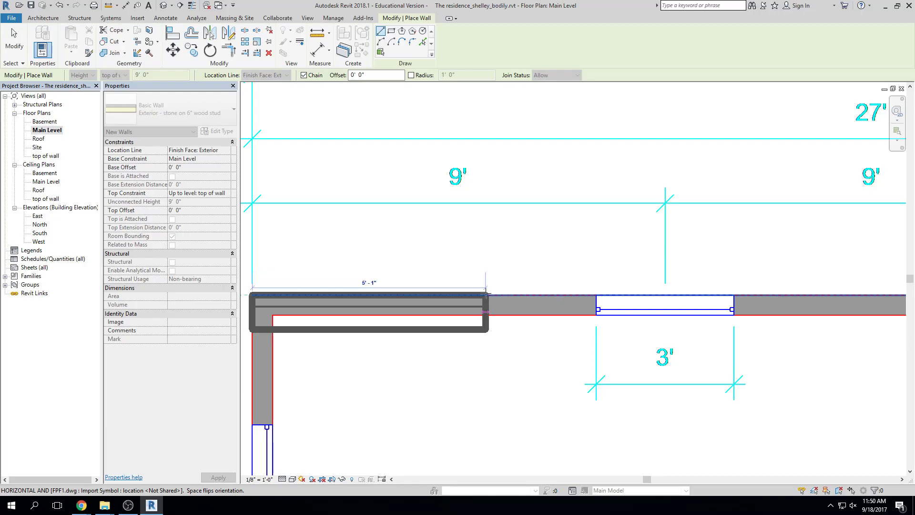
pyautogui.press('space')
pyautogui.press('space')
pyautogui.press('space')
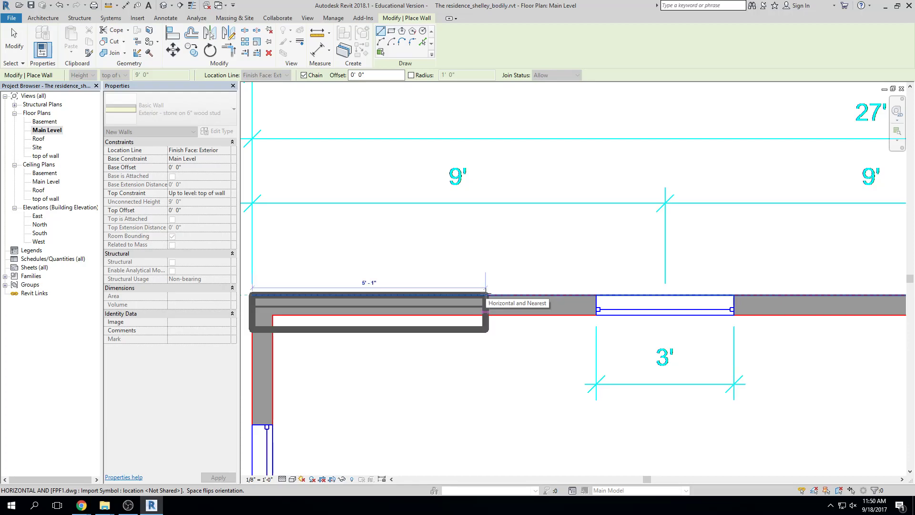
pyautogui.press('space')
pyautogui.press('space')
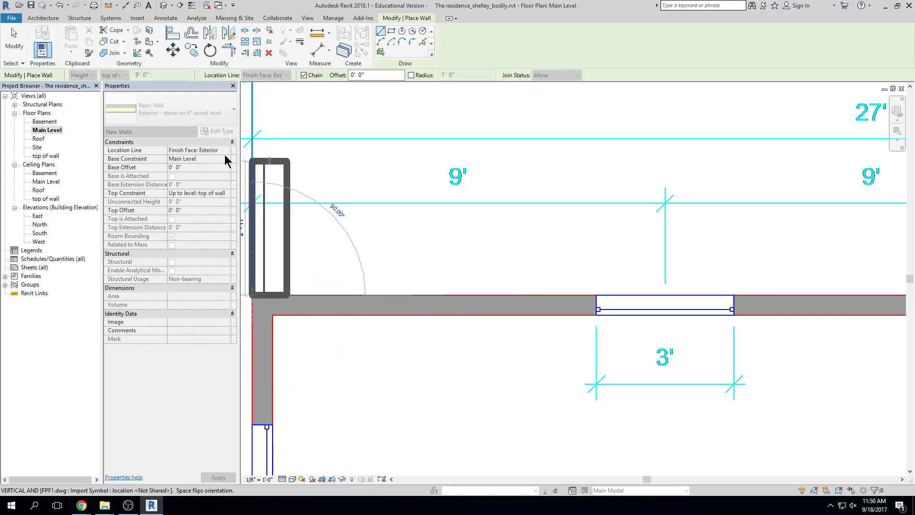
pyautogui.press('Escape')
pyautogui.click(272, 315)
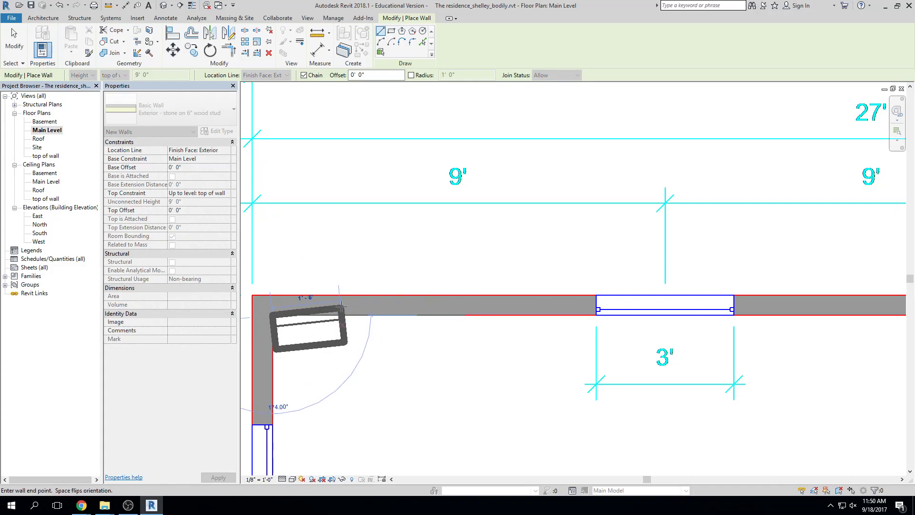
pyautogui.press('Escape')
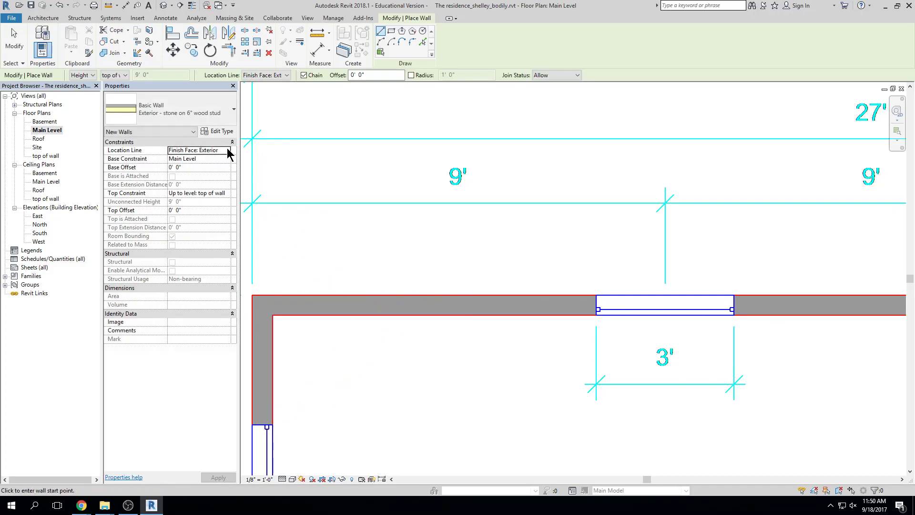
# Change the new walls' Location Line from Core Face: Exterior back to Finish Face: Exterior
pyautogui.click(228, 150)
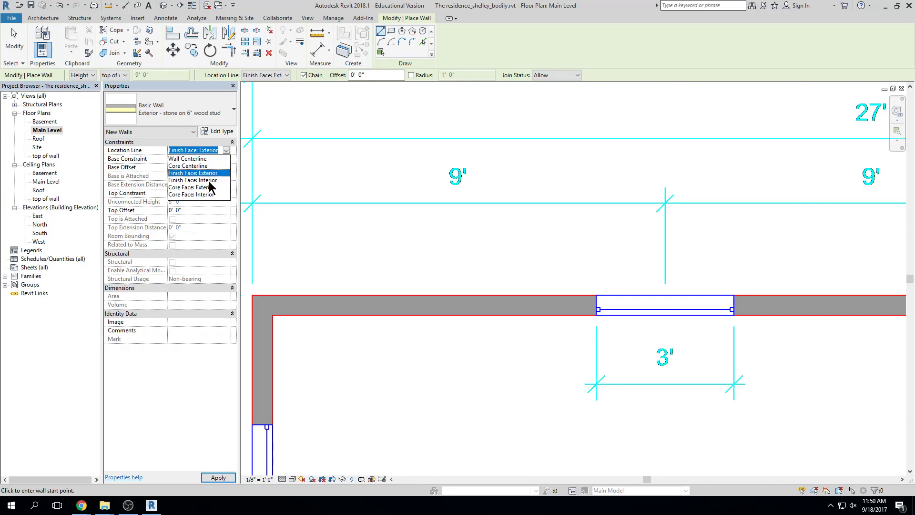
pyautogui.click(203, 187)
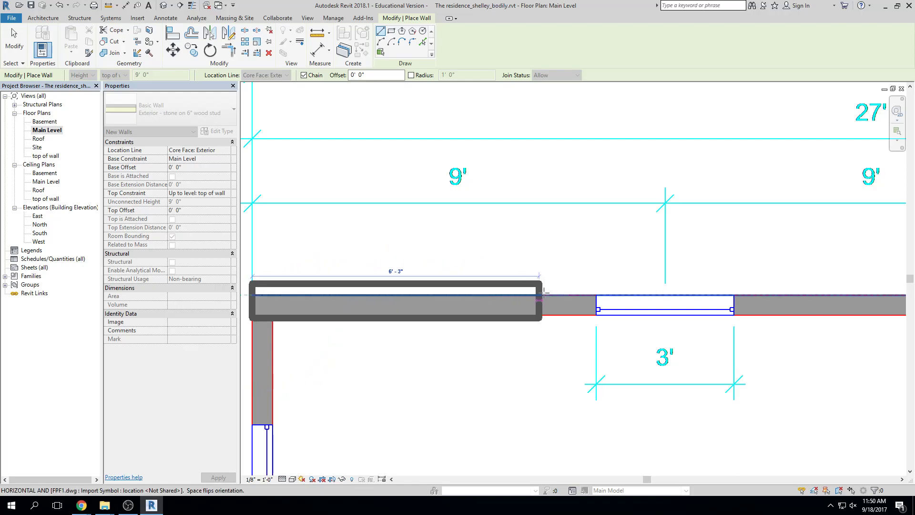
pyautogui.press('Escape')
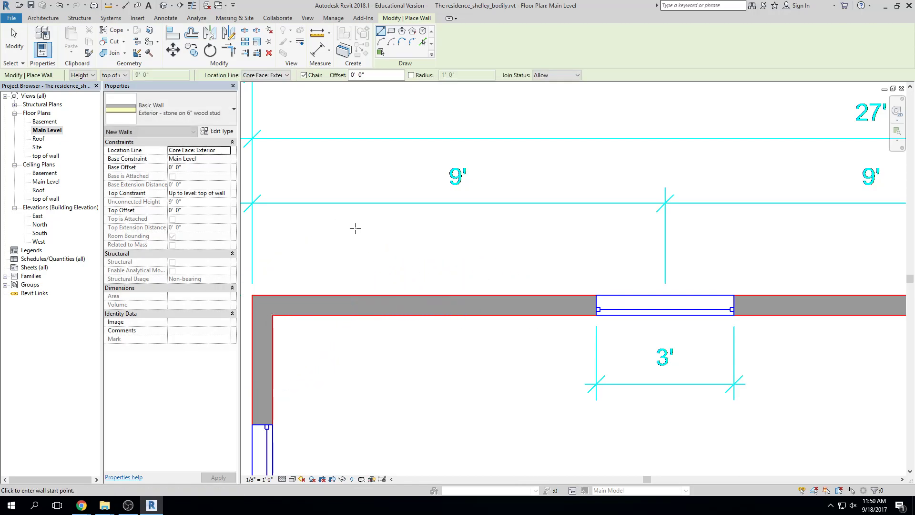
pyautogui.scroll(-1, 354, 217)
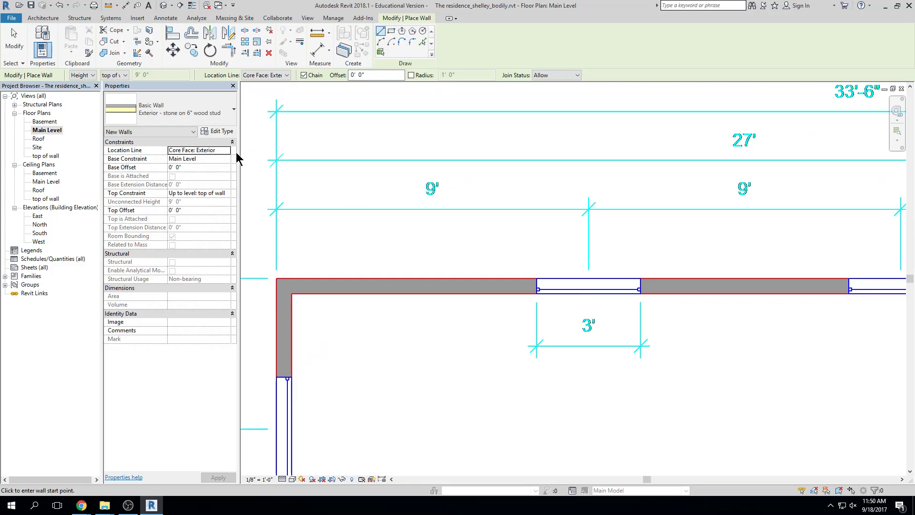
pyautogui.click(179, 151)
pyautogui.click(226, 150)
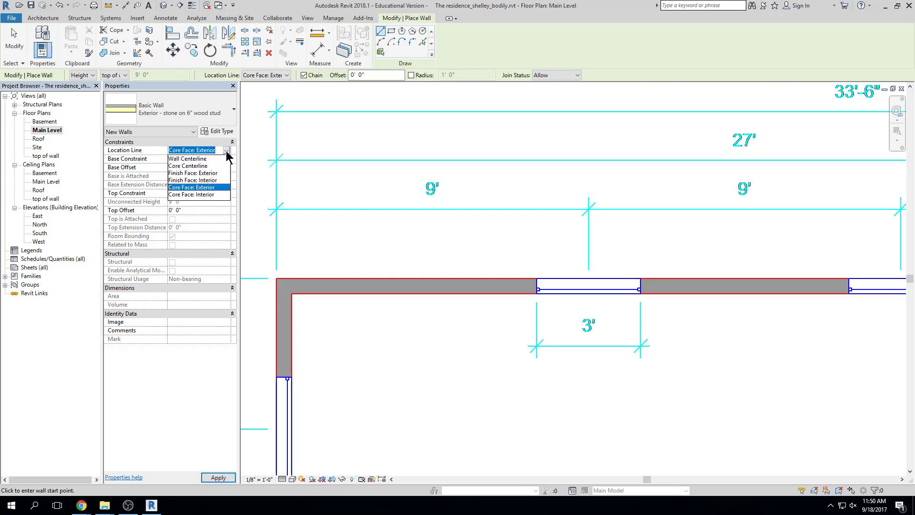
pyautogui.click(217, 173)
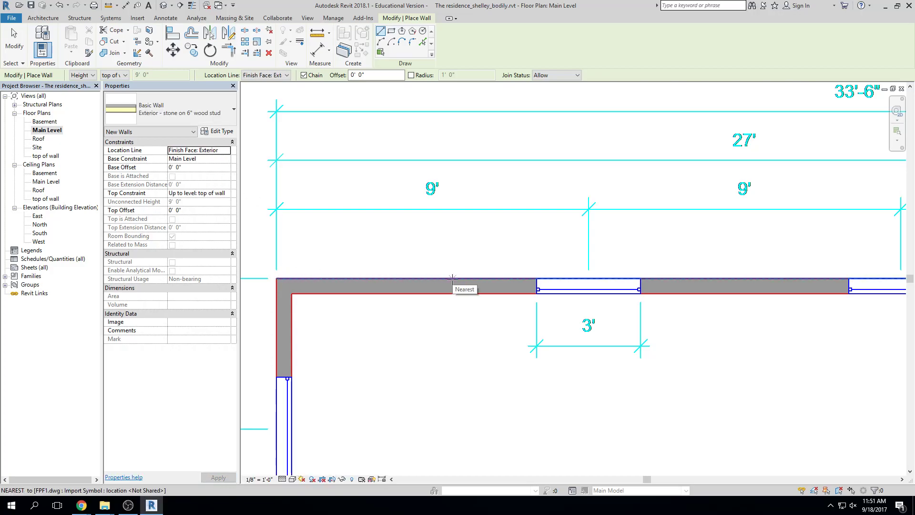
pyautogui.scroll(-3, 452, 277)
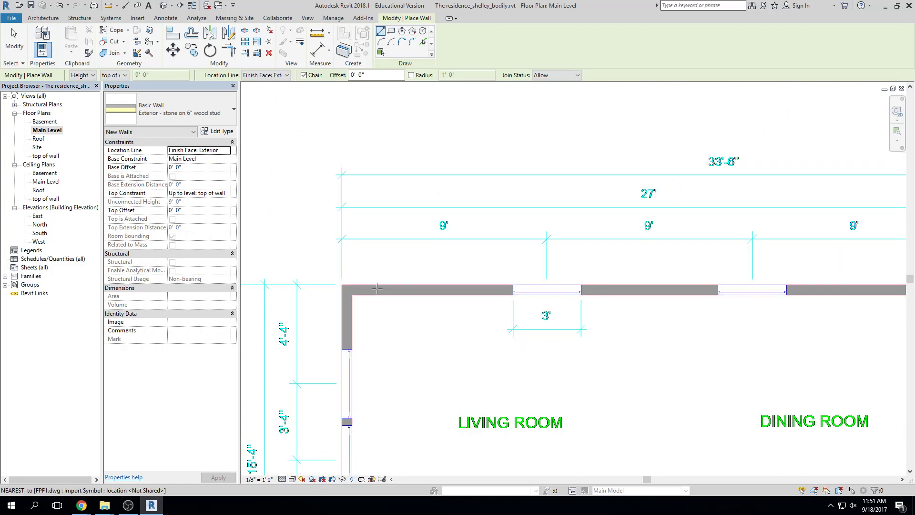
pyautogui.scroll(4, 336, 285)
# Draw the top exterior wall from the top-left outline corner to the corner above the back porch
pyautogui.click(334, 283)
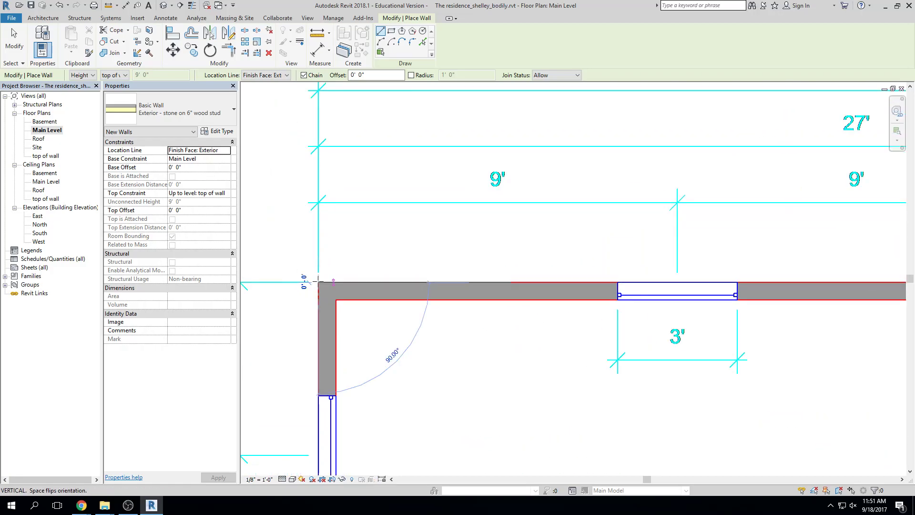
pyautogui.moveTo(443, 282); pyautogui.dragTo(247, 285, button='middle')
pyautogui.moveTo(510, 284); pyautogui.dragTo(299, 280, button='middle')
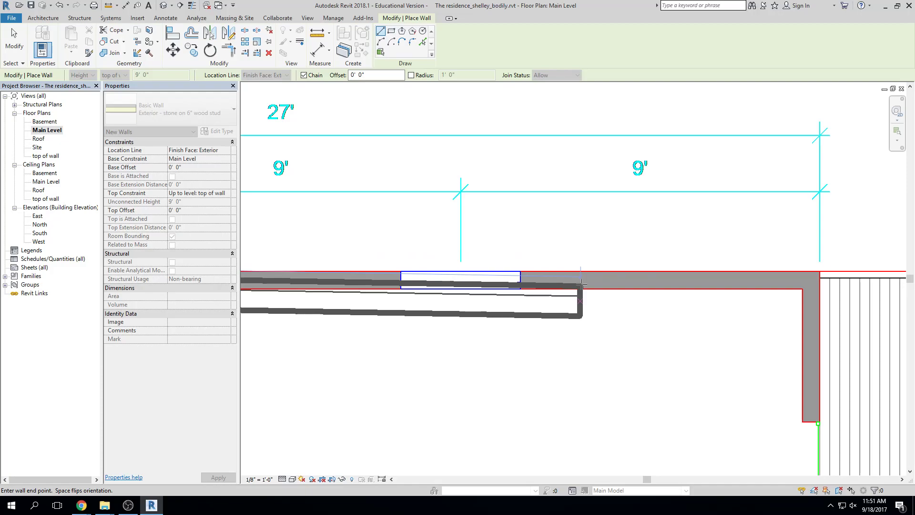
pyautogui.moveTo(578, 290); pyautogui.dragTo(577, 291, button='middle')
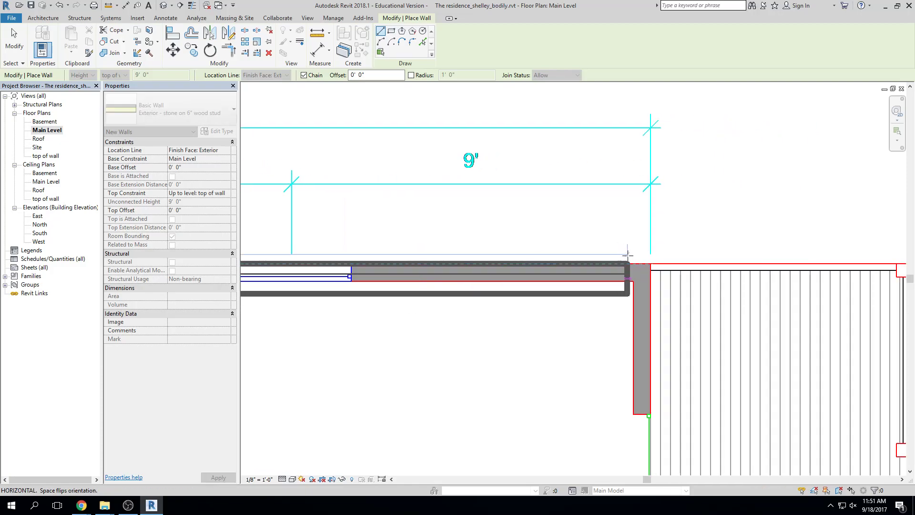
pyautogui.click(650, 263)
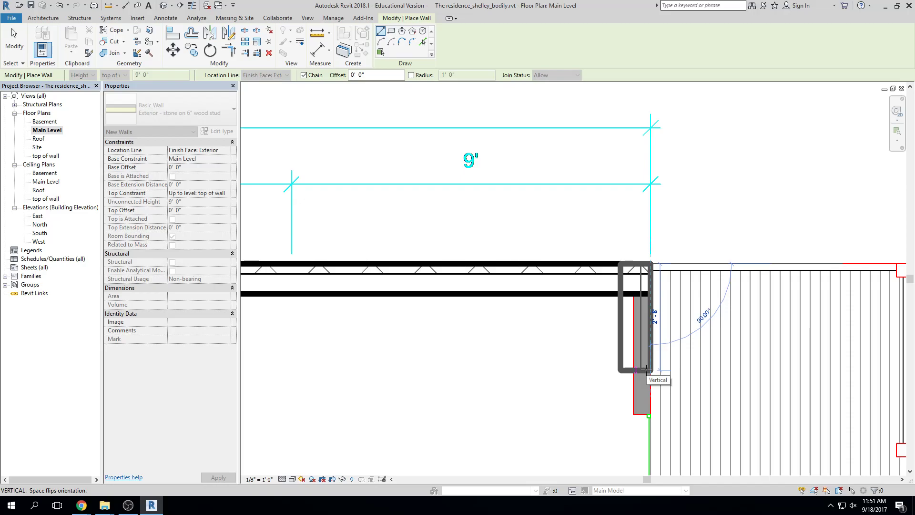
# Continue the wall down the porch side to the porch's lower corner
pyautogui.moveTo(645, 369); pyautogui.dragTo(654, 221, button='middle')
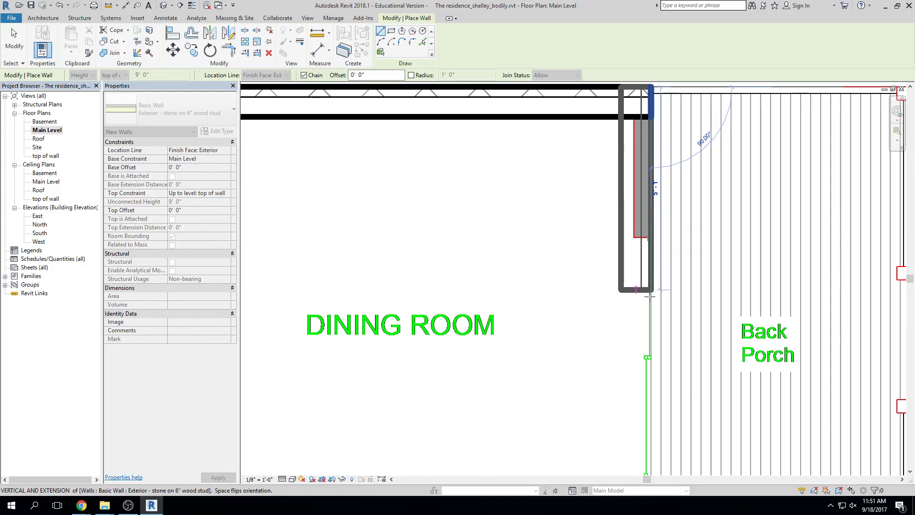
pyautogui.moveTo(656, 374); pyautogui.dragTo(655, 258, button='middle')
pyautogui.moveTo(647, 374); pyautogui.dragTo(646, 275, button='middle')
pyautogui.moveTo(647, 352); pyautogui.dragTo(646, 286, button='middle')
pyautogui.scroll(1, 645, 286)
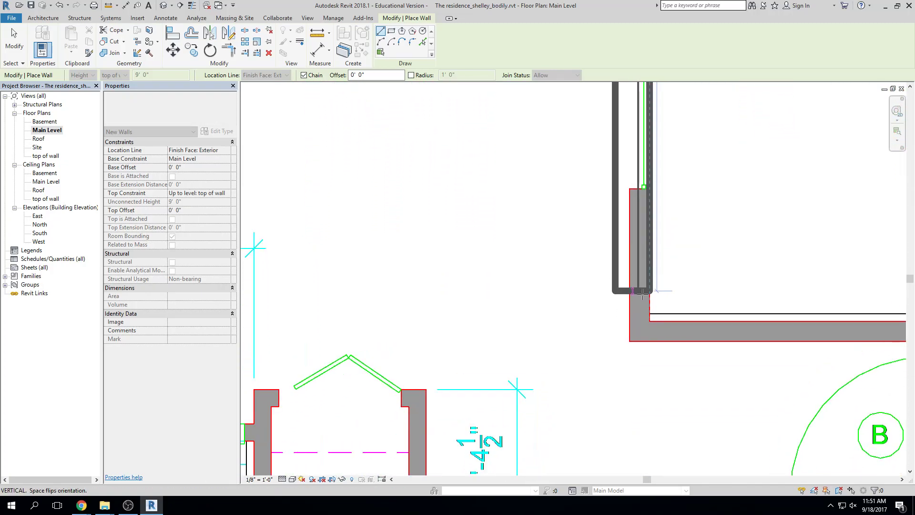
pyautogui.click(649, 320)
# Delete the stray diagonal wall that was accidentally drawn
pyautogui.moveTo(698, 337); pyautogui.dragTo(451, 322, button='middle')
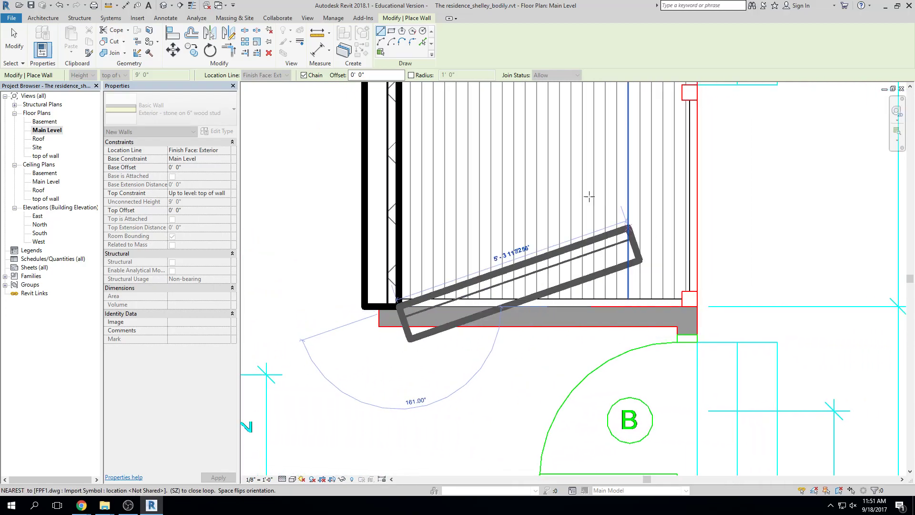
pyautogui.click(564, 136)
pyautogui.press('Escape')
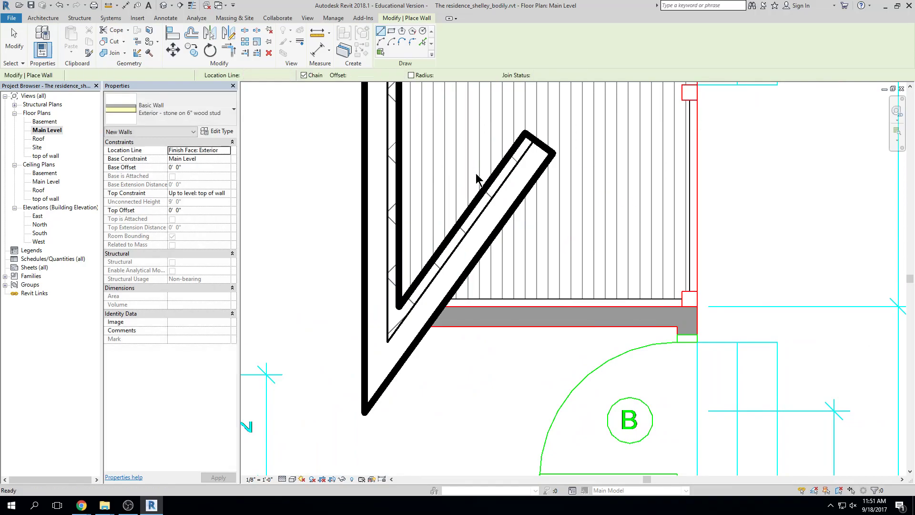
pyautogui.press('Escape')
pyautogui.click(495, 171)
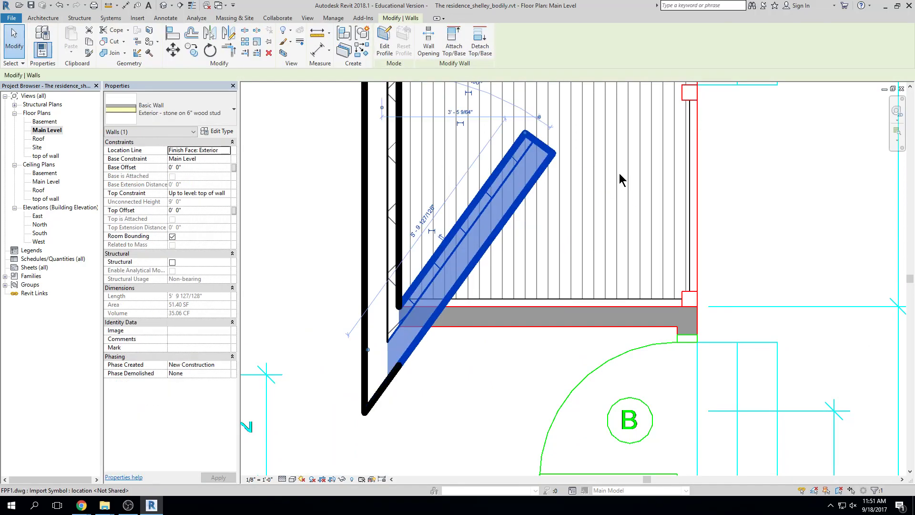
pyautogui.press('Delete')
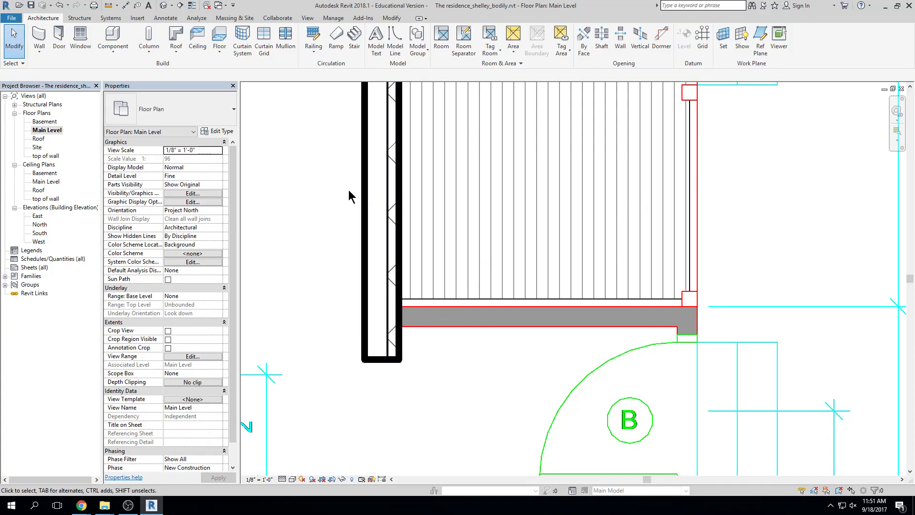
# Redraw the lower porch wall from its lower-left to lower-right corner
pyautogui.click(42, 38)
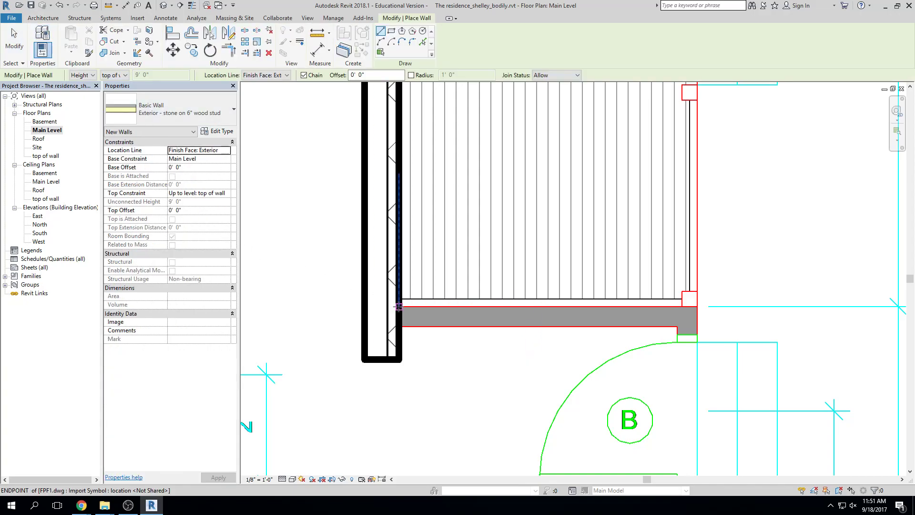
pyautogui.click(399, 306)
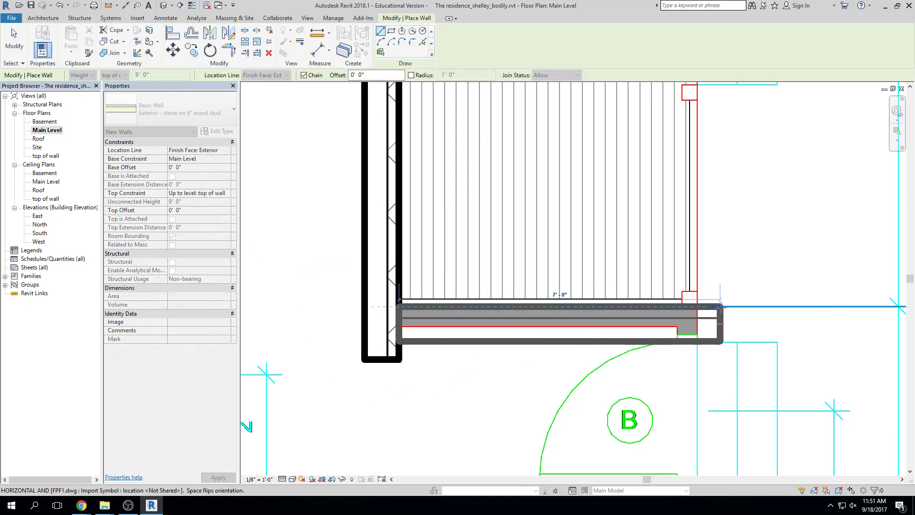
pyautogui.click(697, 307)
pyautogui.press('Escape')
pyautogui.press('Escape')
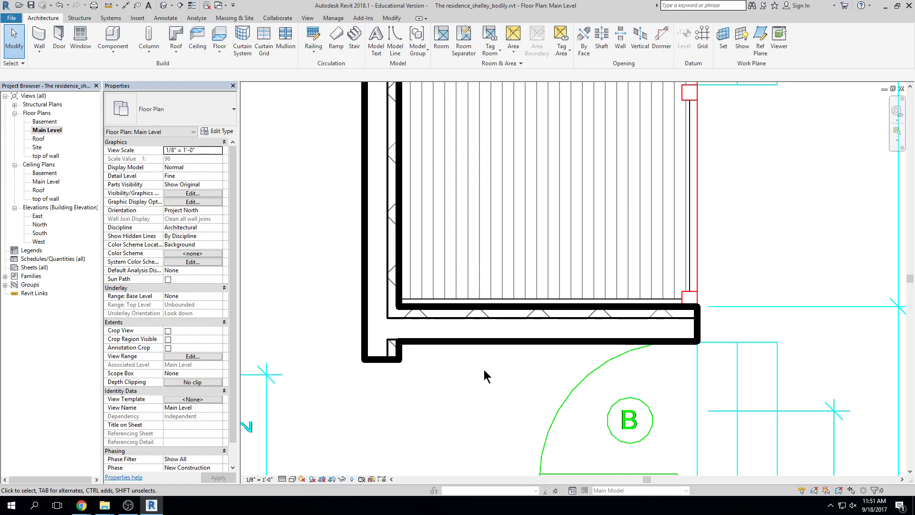
# Join the left and lower porch walls into a clean corner with Trim/Extend to Corner (TR)
pyautogui.press('t')
pyautogui.press('r')
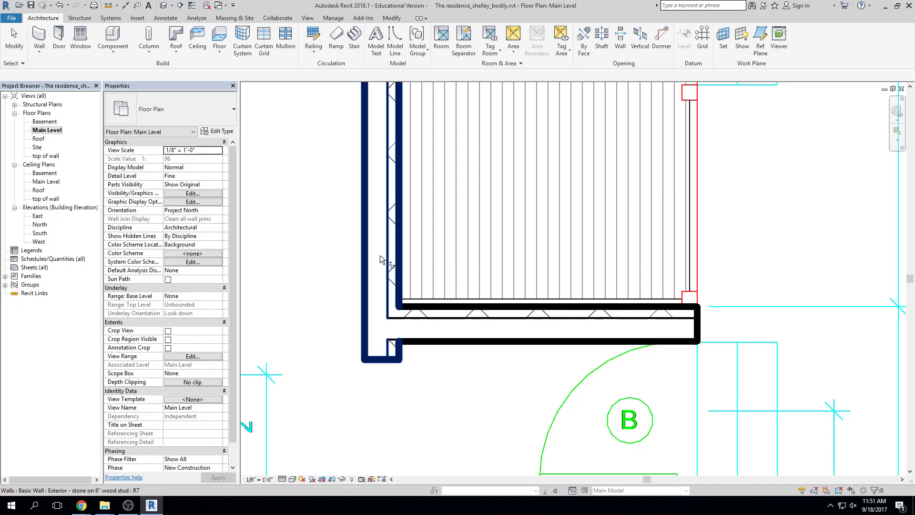
pyautogui.click(380, 256)
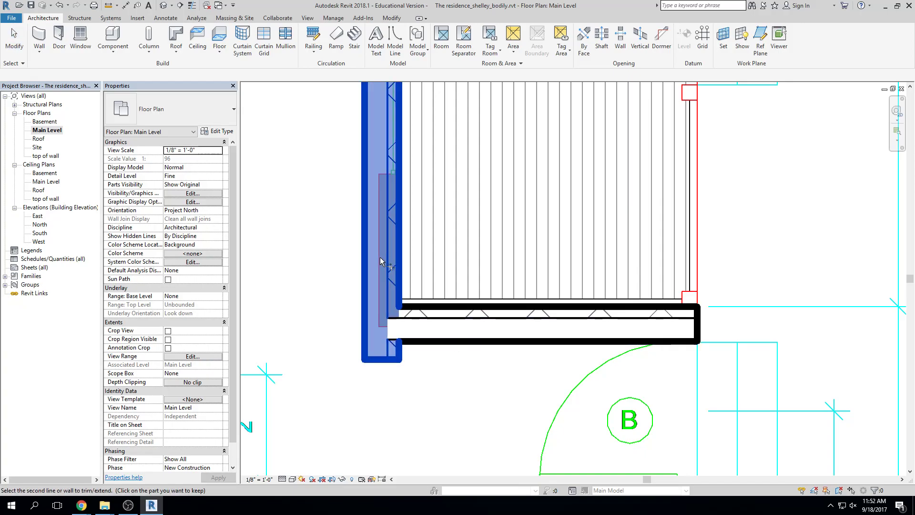
pyautogui.click(429, 322)
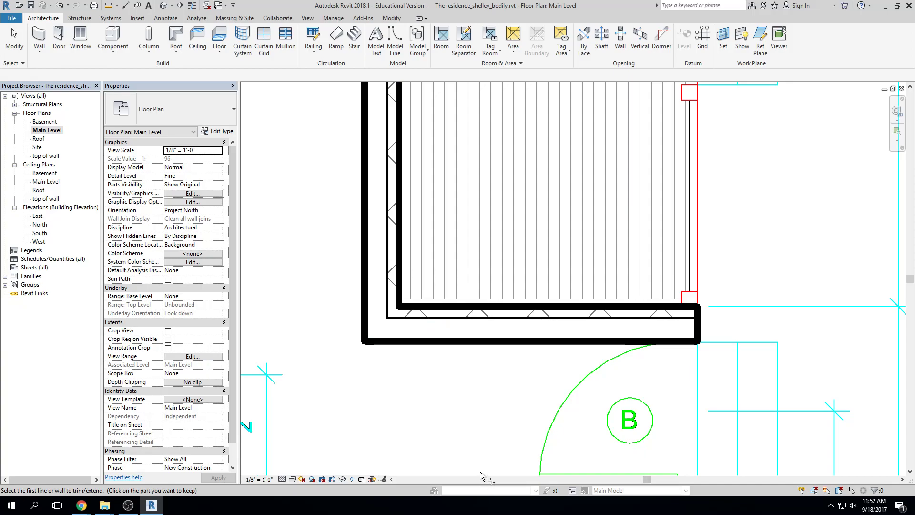
# Draw a wall from the lower porch wall's right end down beside the kitchen
pyautogui.click(14, 39)
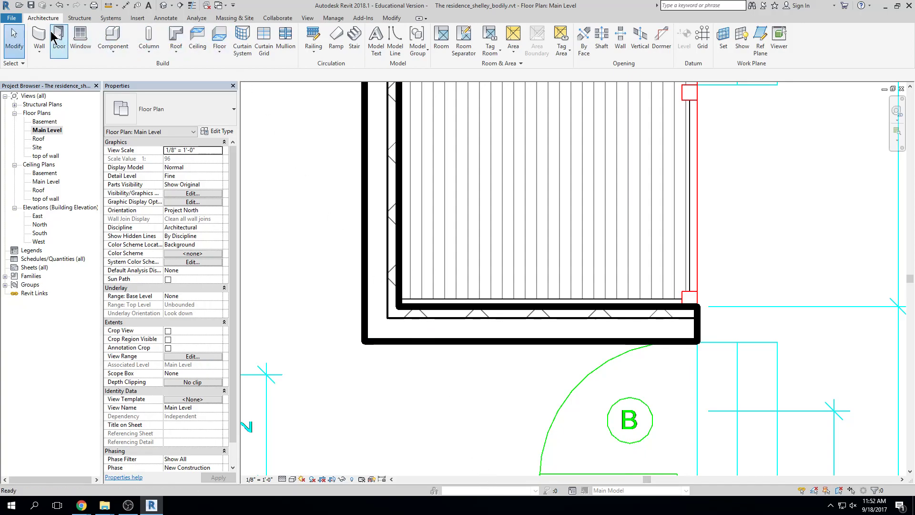
pyautogui.click(40, 36)
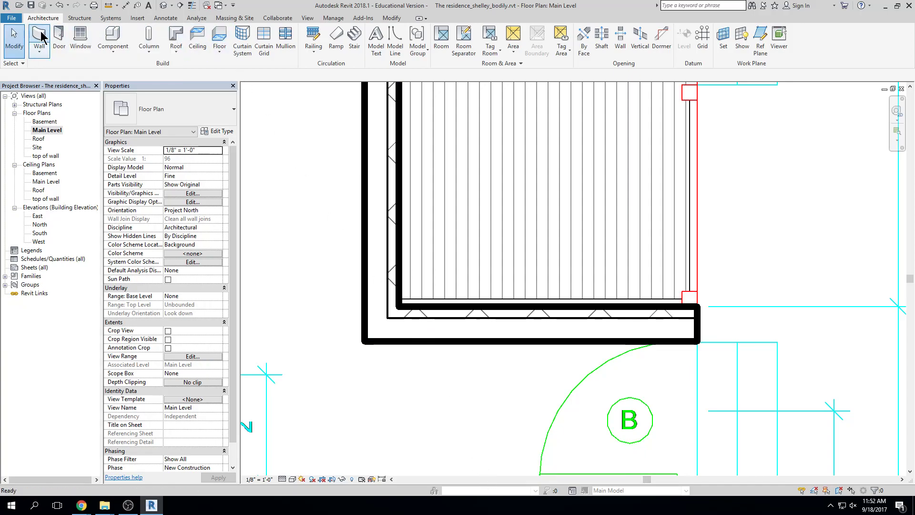
pyautogui.click(696, 306)
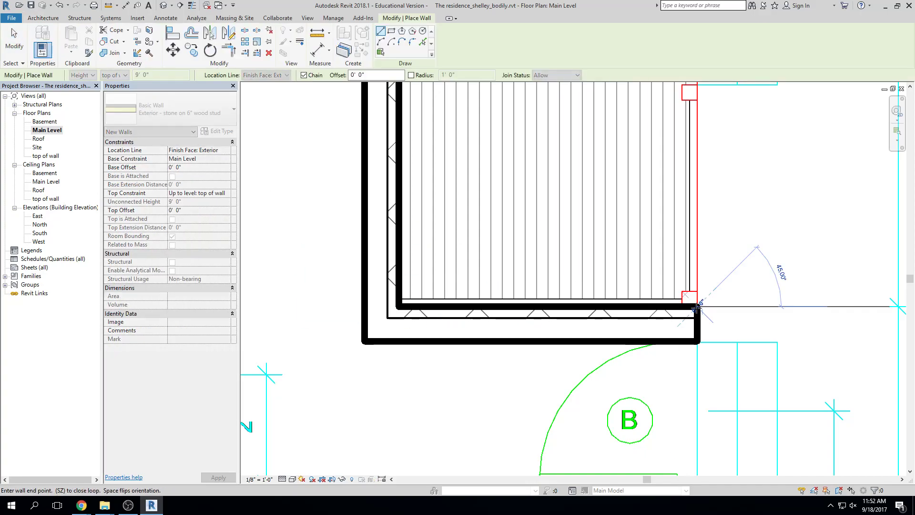
pyautogui.moveTo(690, 410); pyautogui.dragTo(674, 175, button='middle')
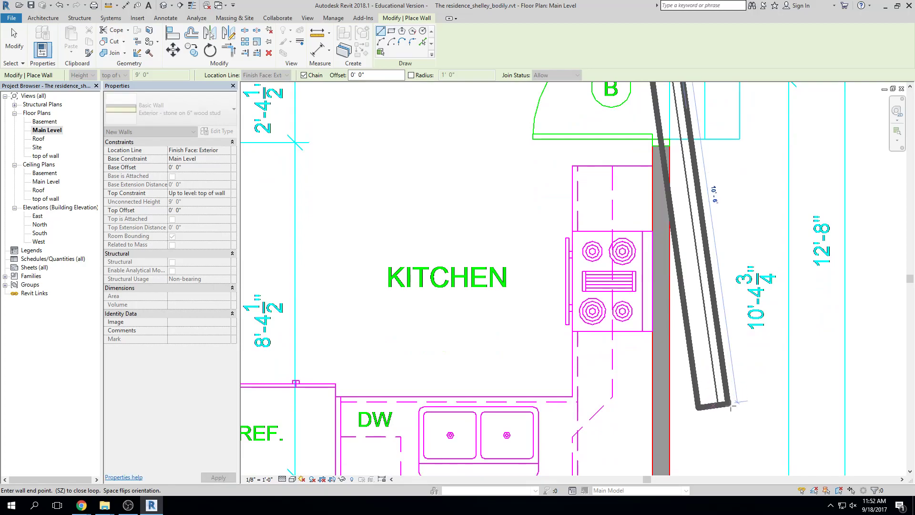
pyautogui.click(716, 413)
pyautogui.press('Escape')
pyautogui.scroll(-2, 768, 358)
pyautogui.moveTo(765, 355); pyautogui.dragTo(713, 335, button='middle')
pyautogui.press('Escape')
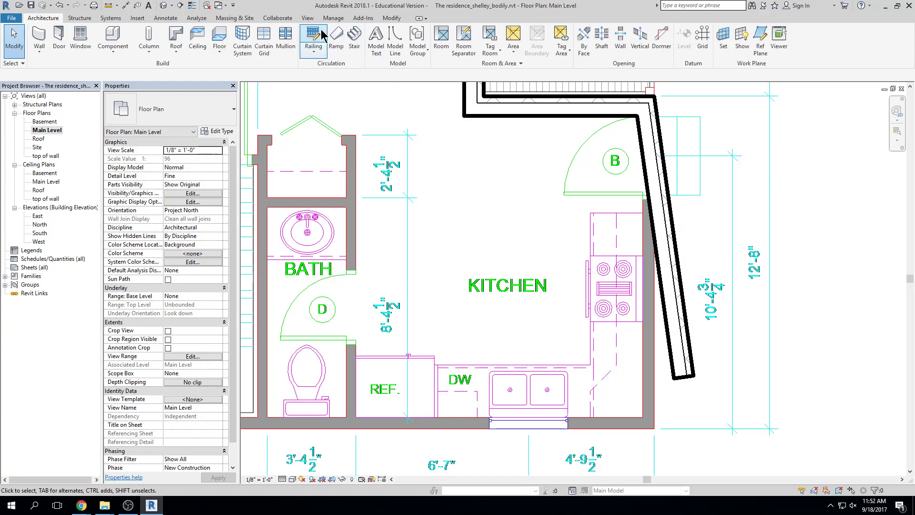
# Align the slanted kitchen wall to the kitchen's outer wall line, making it straight at 10'-4 1/2"
pyautogui.click(388, 21)
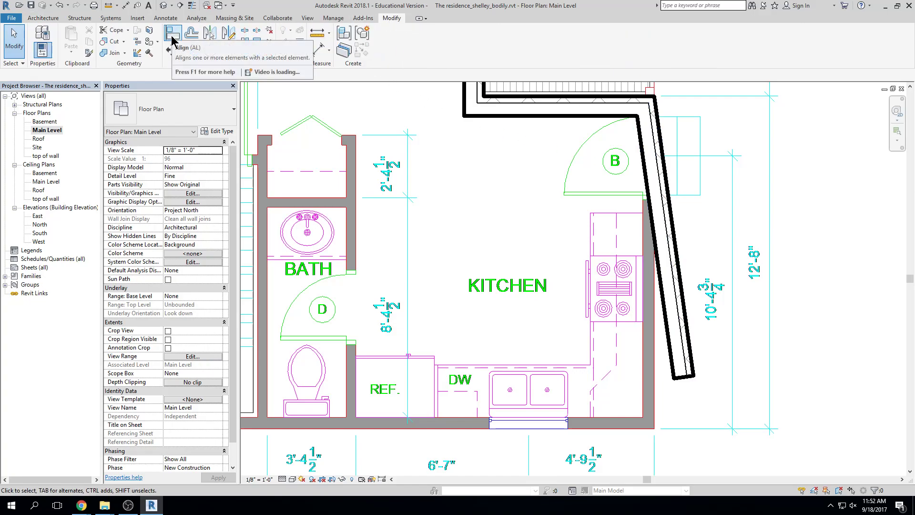
pyautogui.press('a')
pyautogui.press('l')
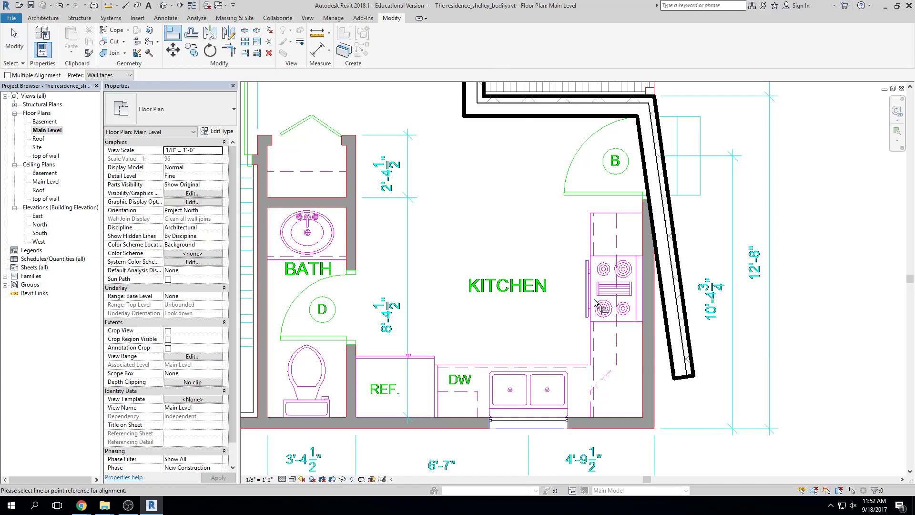
pyautogui.click(653, 373)
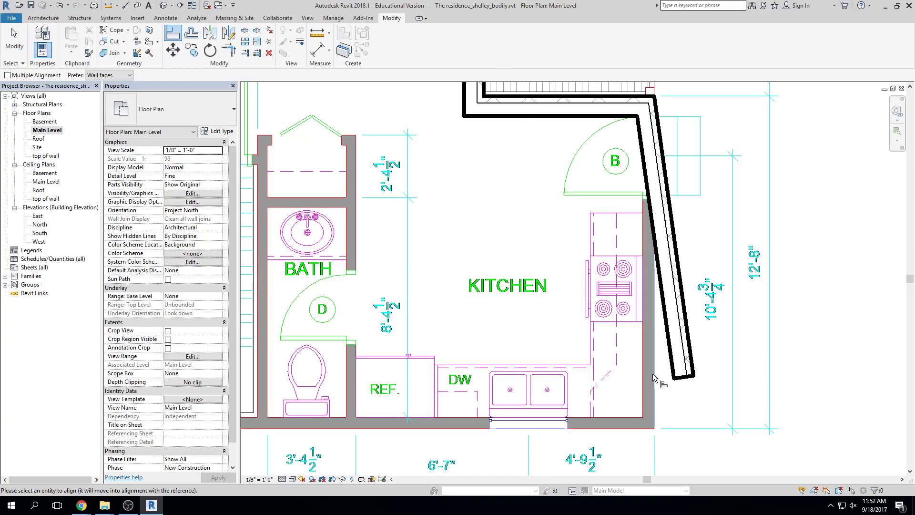
pyautogui.click(687, 334)
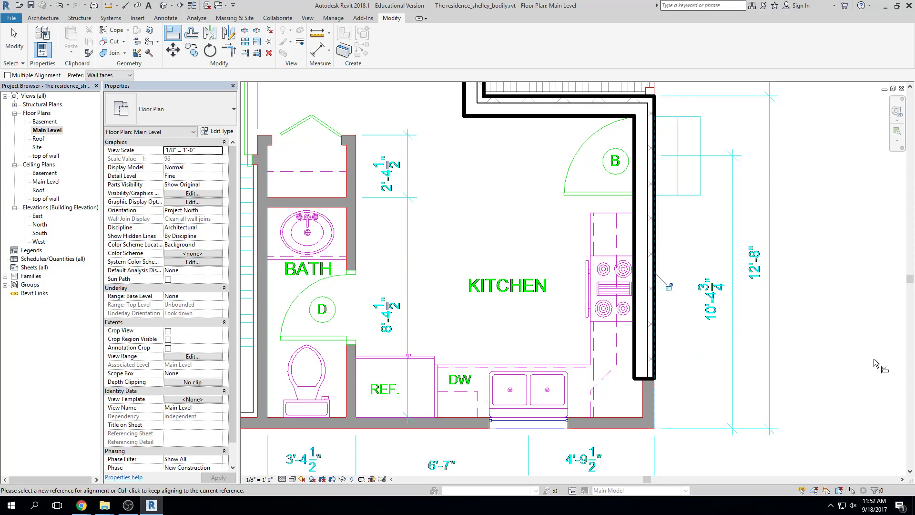
pyautogui.press('Escape')
pyautogui.press('Escape')
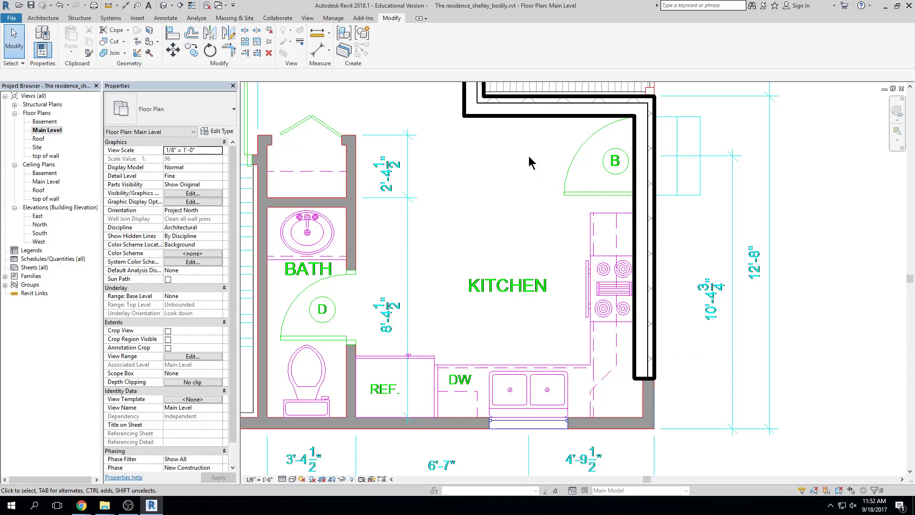
pyautogui.click(640, 154)
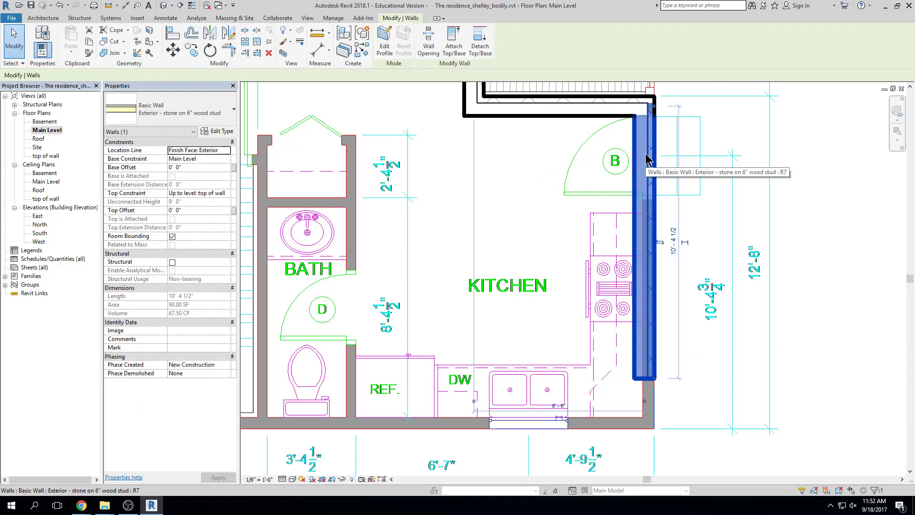
# Draw a same-type wall from the kitchen's bottom-right corner left along the plan's bottom edge
pyautogui.click(361, 54)
pyautogui.moveTo(524, 167); pyautogui.dragTo(524, 55, button='middle')
pyautogui.click(644, 319)
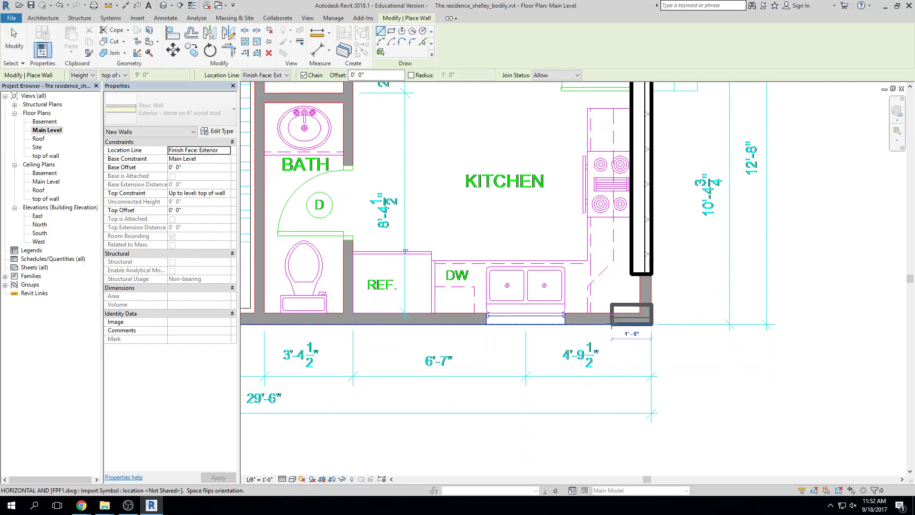
pyautogui.moveTo(449, 323); pyautogui.dragTo(499, 321, button='middle')
pyautogui.moveTo(395, 324); pyautogui.dragTo(557, 319, button='middle')
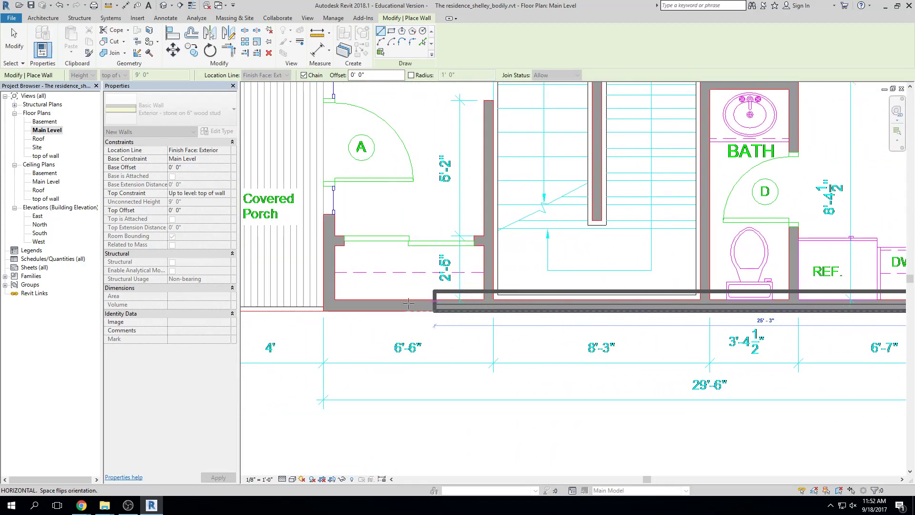
pyautogui.click(322, 309)
pyautogui.press('Escape')
# Join the kitchen wall and the bottom wall into a clean corner
pyautogui.scroll(-4, 410, 347)
pyautogui.moveTo(646, 353); pyautogui.dragTo(577, 327, button='middle')
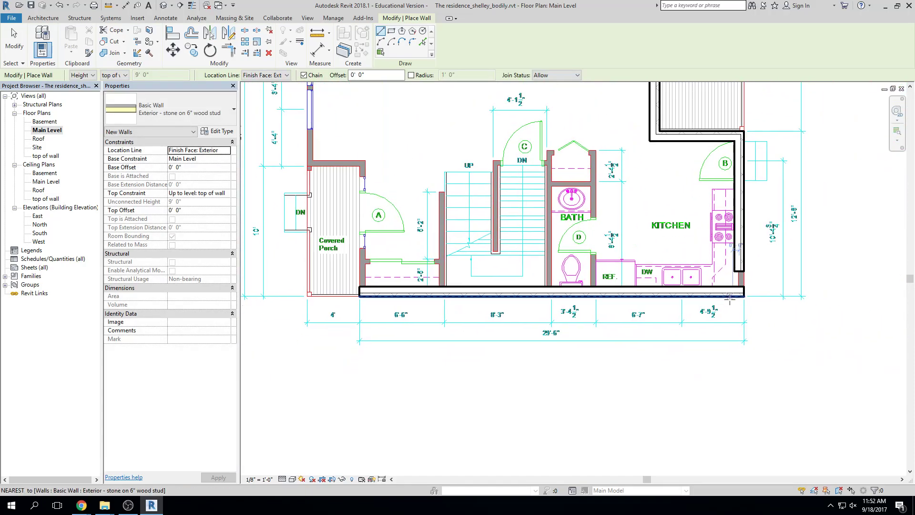
pyautogui.press('Escape')
pyautogui.click(737, 268)
pyautogui.click(734, 290)
pyautogui.press('Escape')
pyautogui.scroll(-2, 694, 410)
pyautogui.moveTo(699, 414); pyautogui.dragTo(686, 432, button='middle')
pyautogui.scroll(3, 676, 434)
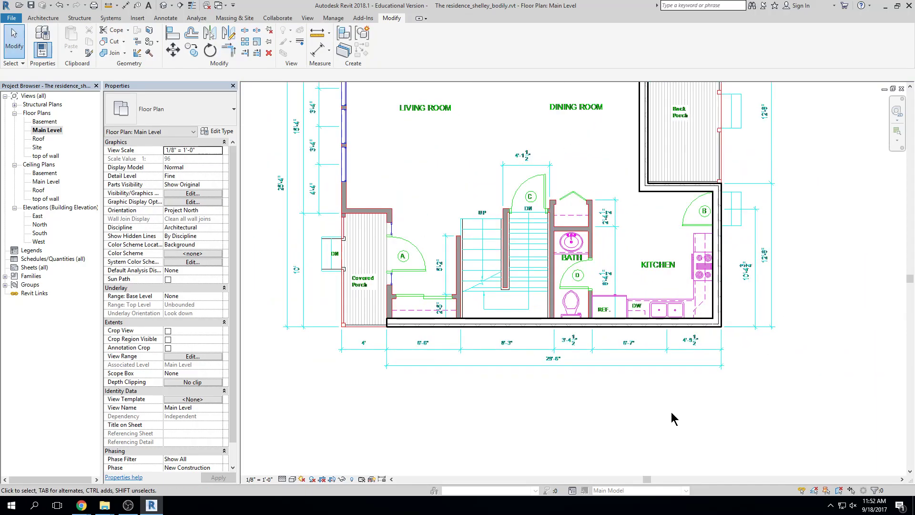
# Chain same-type walls from the bottom wall's left end around the covered porch to the top wall
pyautogui.click(410, 321)
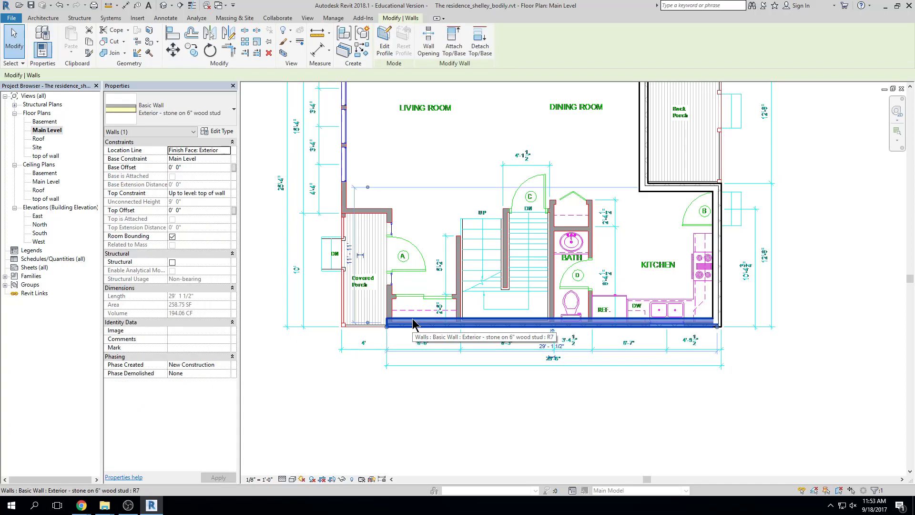
pyautogui.click(364, 53)
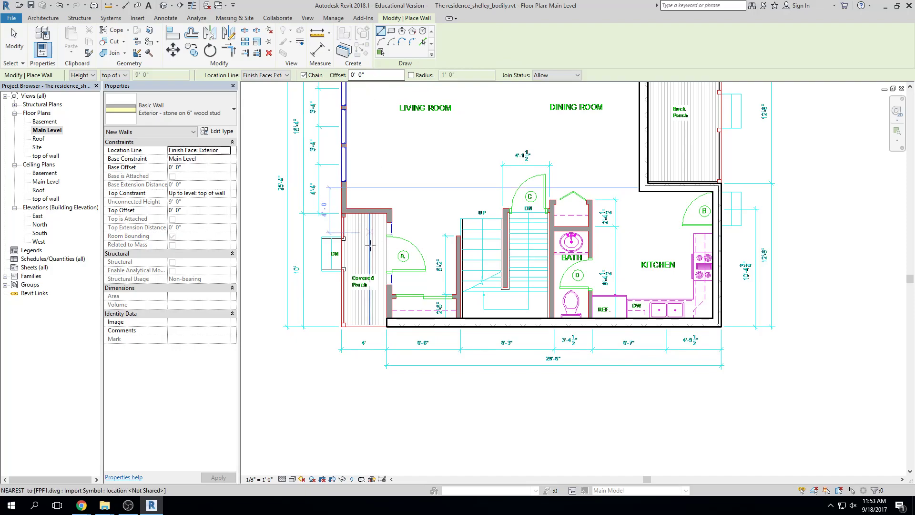
pyautogui.scroll(3, 386, 327)
pyautogui.click(386, 328)
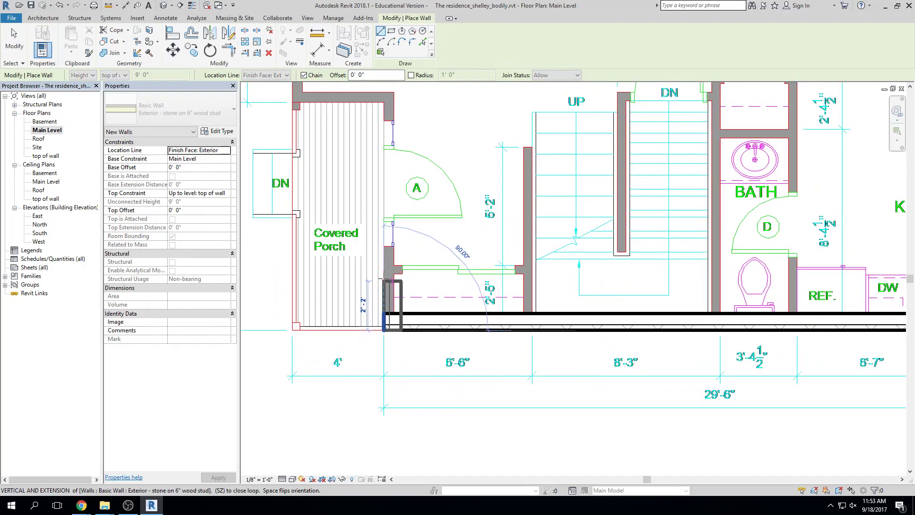
pyautogui.click(381, 101)
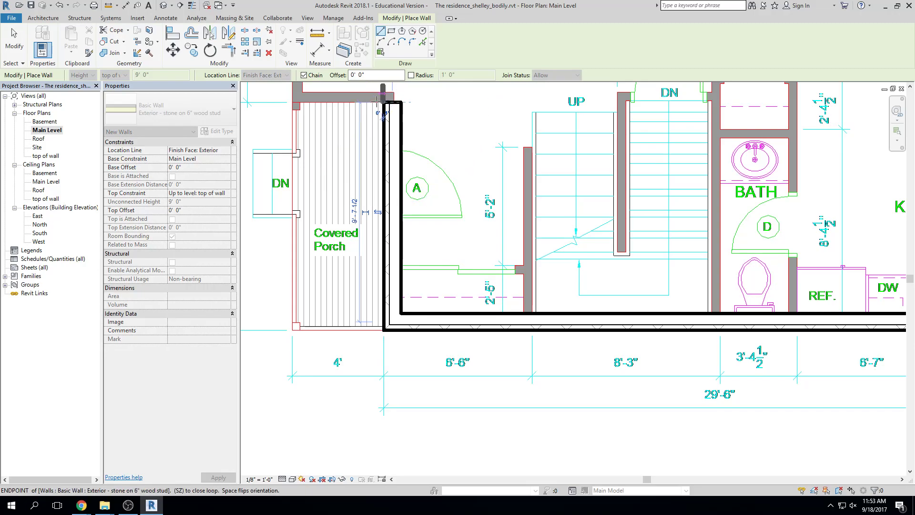
pyautogui.click(291, 101)
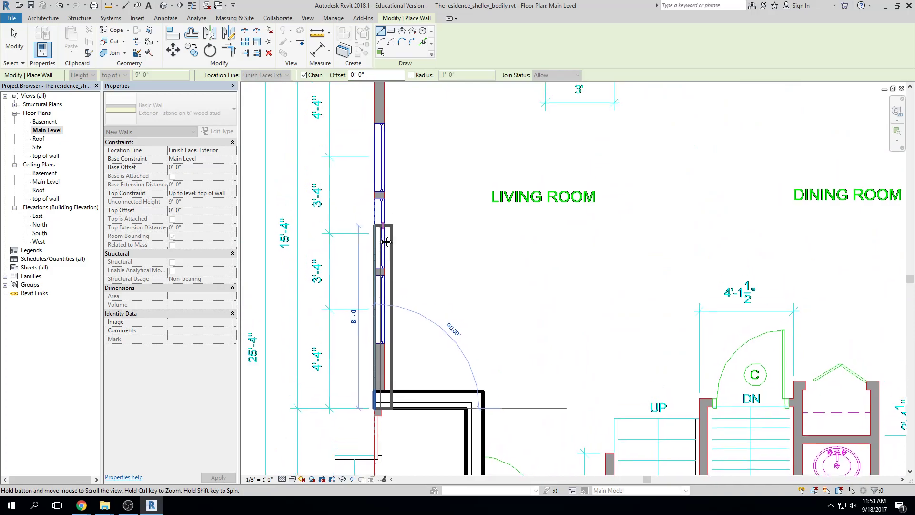
pyautogui.click(385, 162)
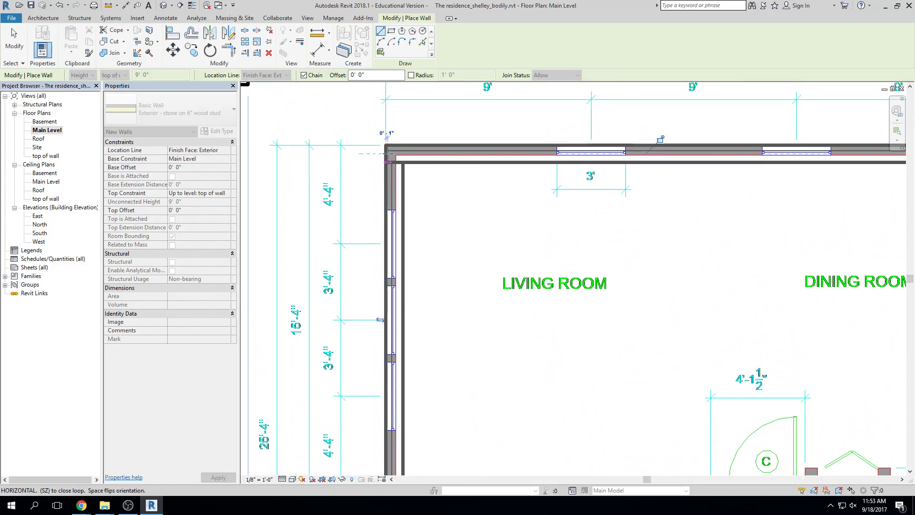
pyautogui.press('Escape')
pyautogui.scroll(-5, 508, 285)
pyautogui.moveTo(598, 301); pyautogui.dragTo(517, 234, button='middle')
pyautogui.scroll(-2, 565, 272)
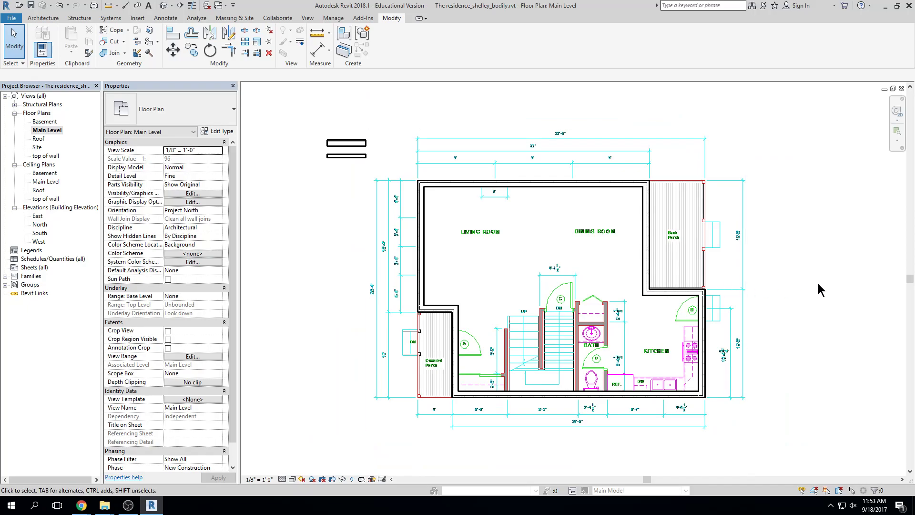
# Check the walls in the Default 3D view and North elevation, then close both views
pyautogui.click(164, 7)
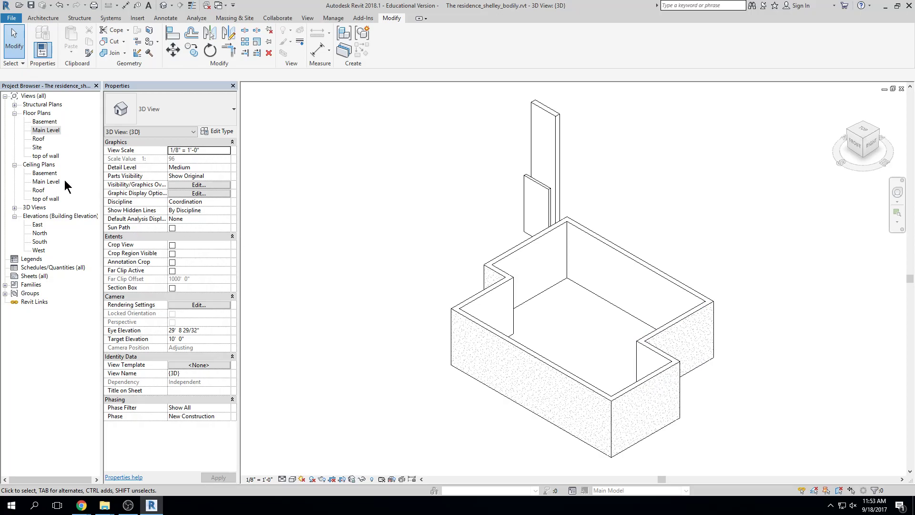
pyautogui.click(14, 165)
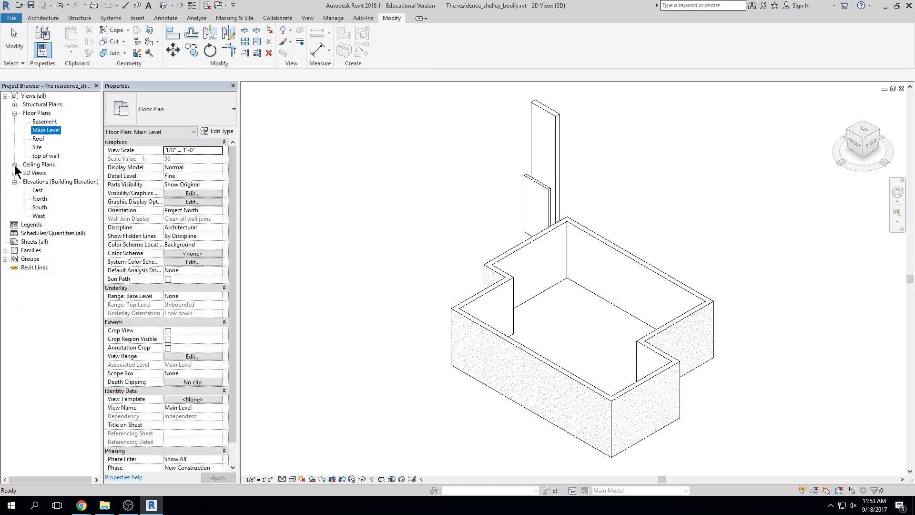
pyautogui.doubleClick(39, 198)
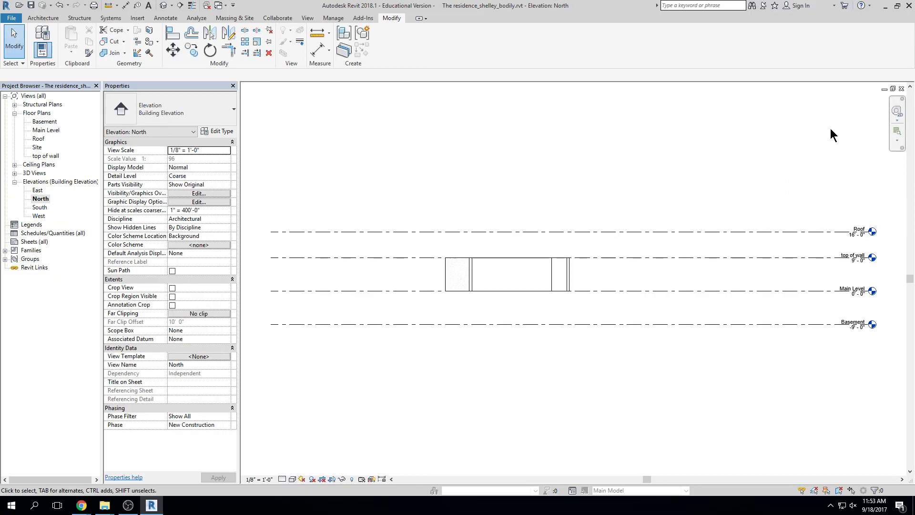
pyautogui.click(901, 89)
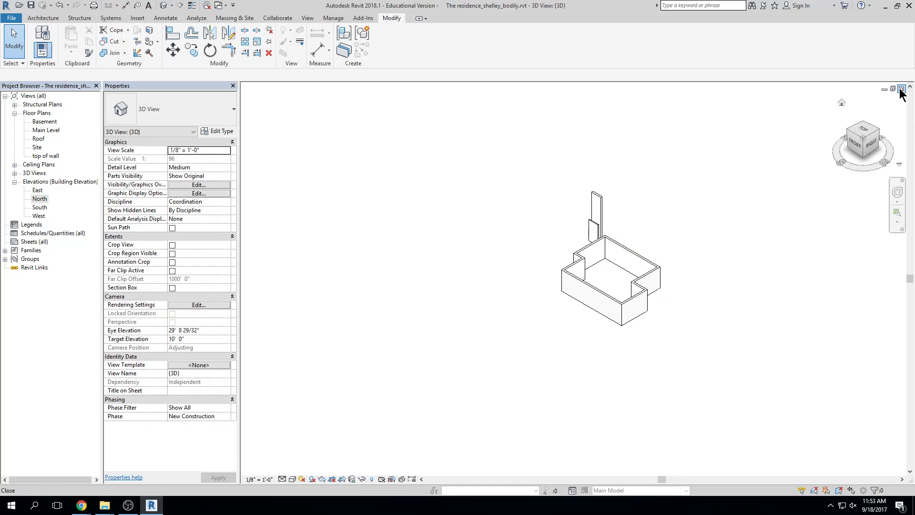
pyautogui.click(901, 89)
# Move the North elevation marker further above the floor plan
pyautogui.scroll(-2, 546, 191)
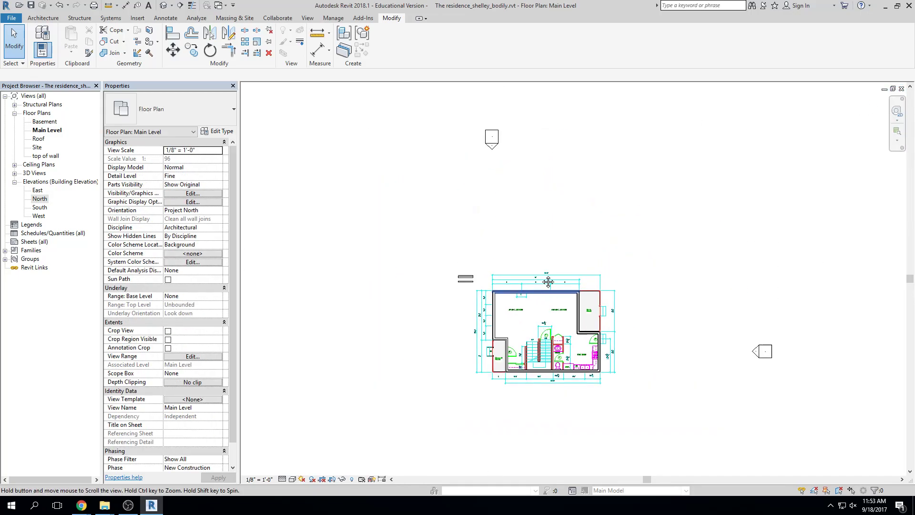
pyautogui.click(491, 140)
pyautogui.moveTo(632, 311)
pyautogui.mouseDown()
pyautogui.moveTo(631, 243)
pyautogui.moveTo(651, 169)
pyautogui.mouseUp()
pyautogui.click(674, 239)
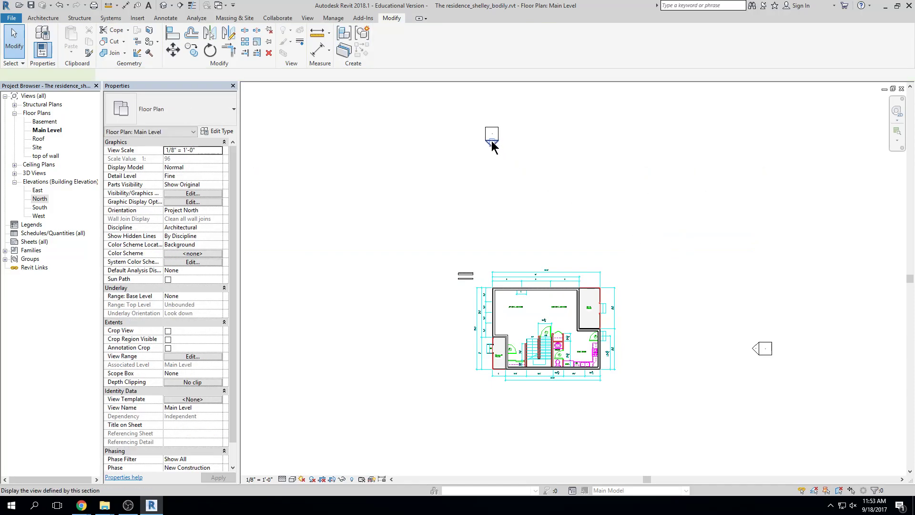
# Reopen the North elevation and set its Visual Style to Shaded
pyautogui.doubleClick(491, 142)
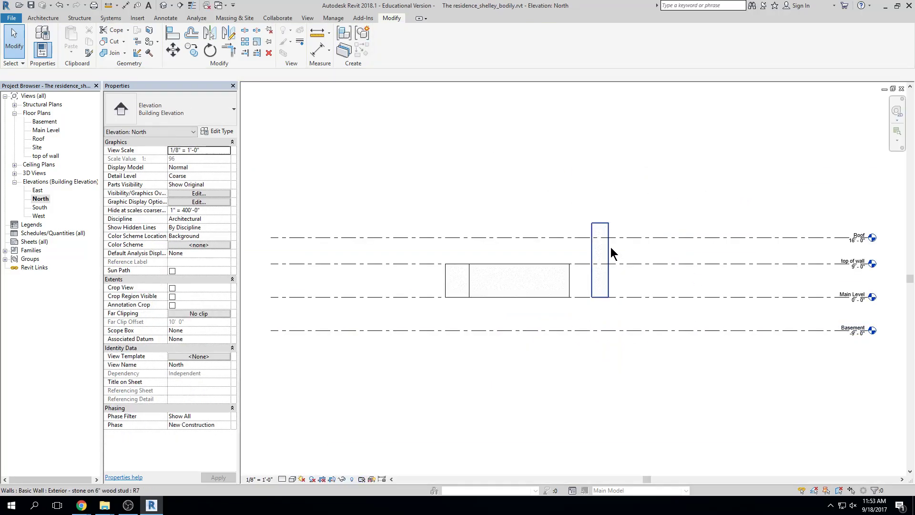
pyautogui.scroll(1, 513, 303)
pyautogui.scroll(1, 514, 310)
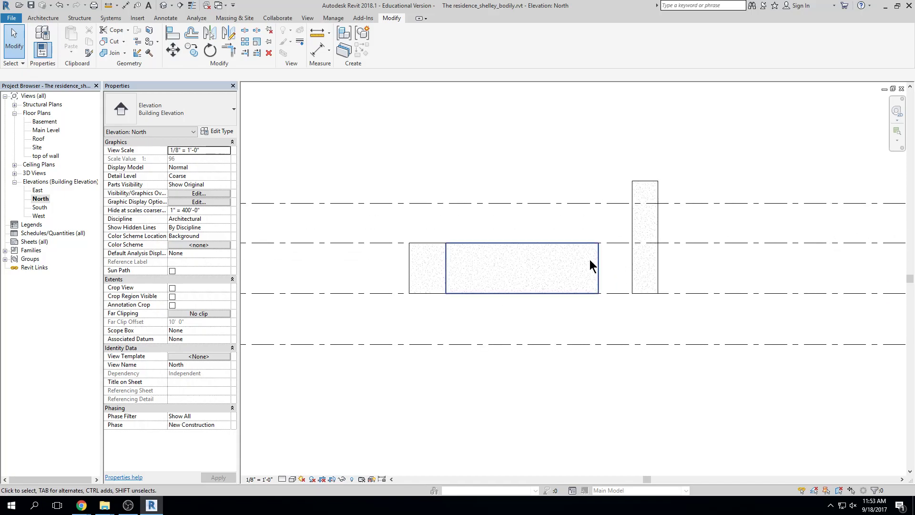
pyautogui.scroll(2, 561, 288)
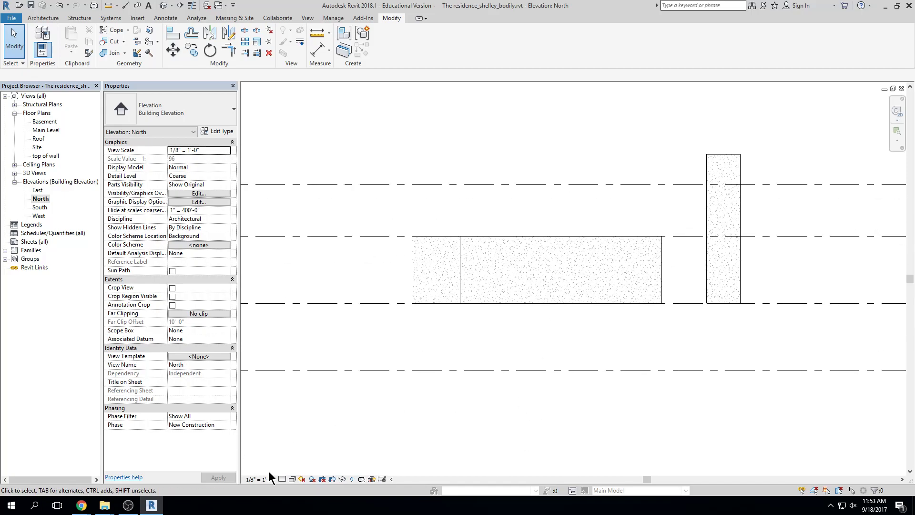
pyautogui.click(282, 480)
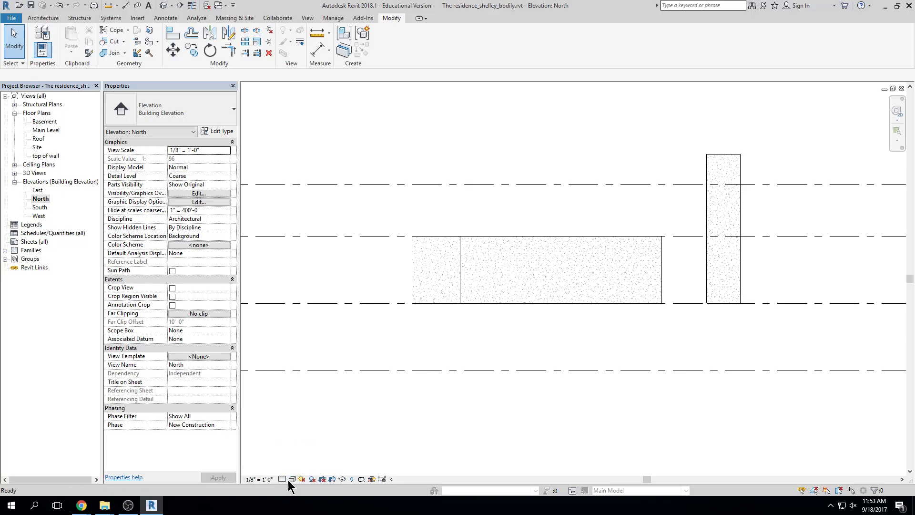
pyautogui.click(291, 481)
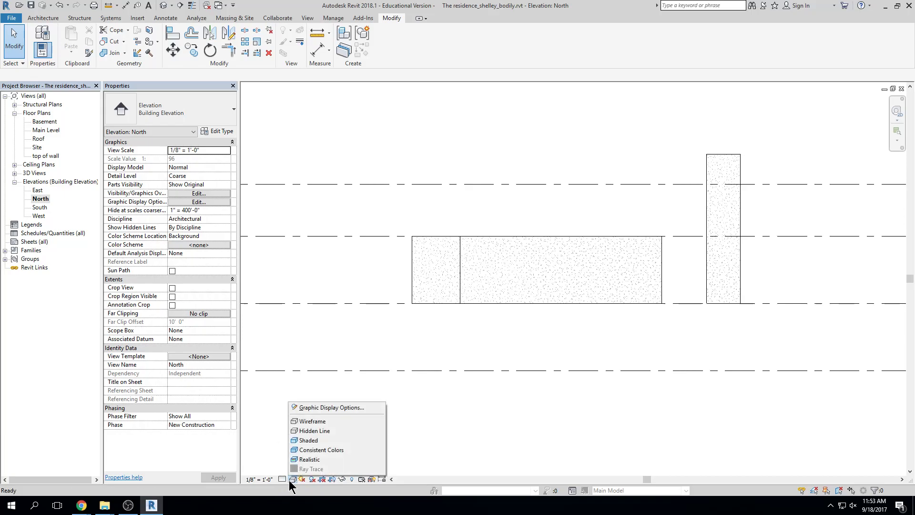
pyautogui.click(308, 440)
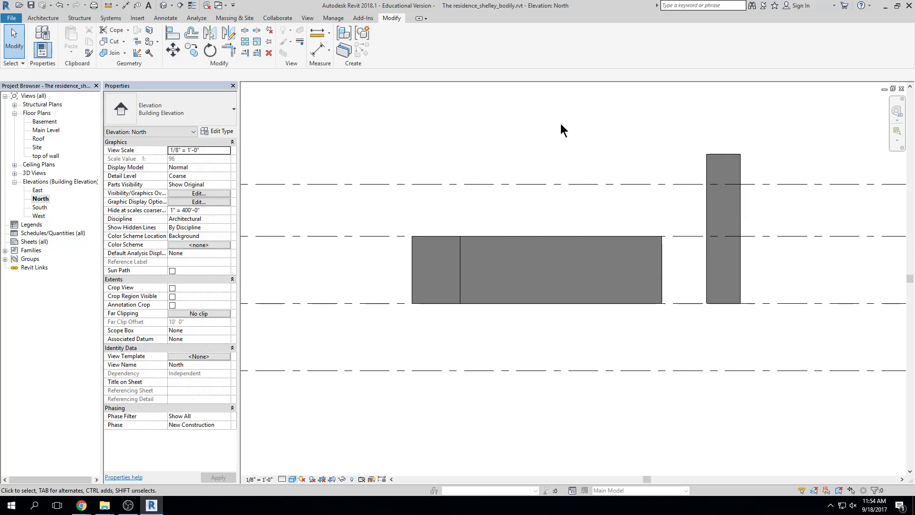
# Zoom out and close the North elevation to return to the Main Level plan
pyautogui.scroll(-1, 391, 209)
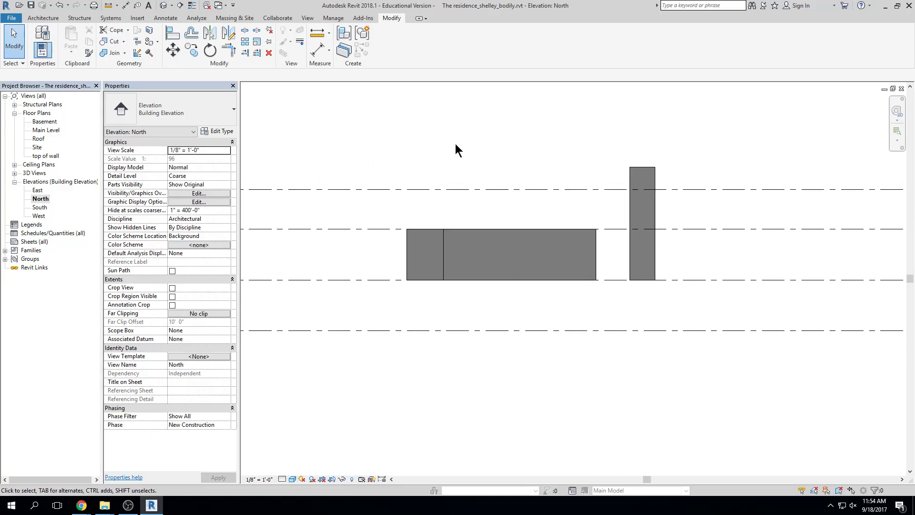
pyautogui.click(900, 88)
pyautogui.hotkey('alt', 'Tab')
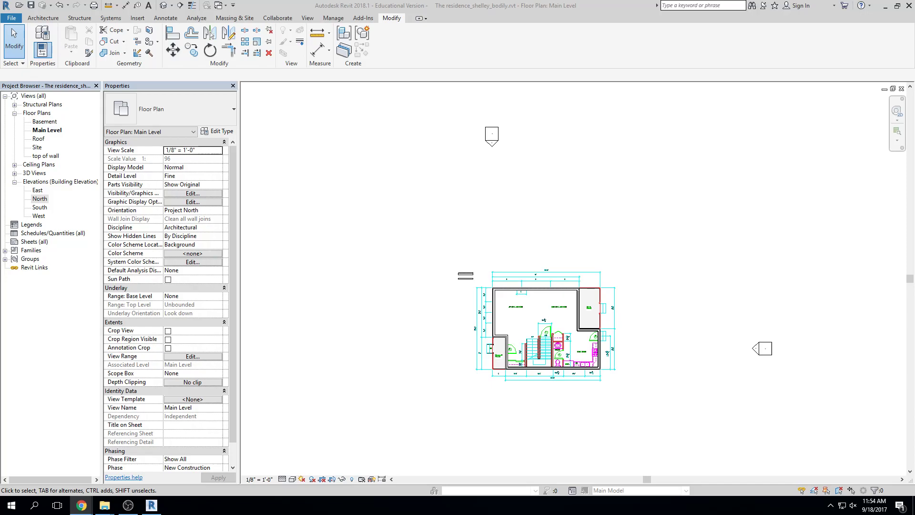
# Select the 4'-6" Basic Wall: Interior 2x4 stud sample at the top-left of the plan
pyautogui.scroll(8, 524, 371)
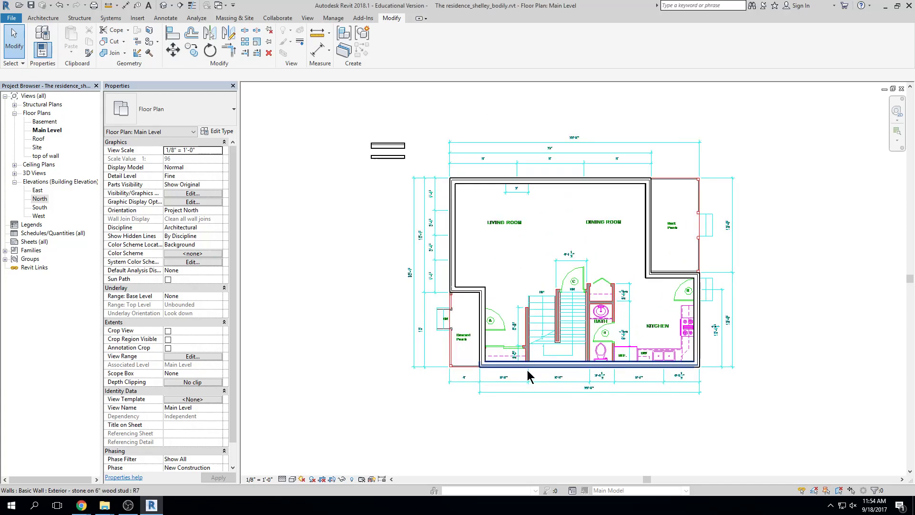
pyautogui.moveTo(643, 373); pyautogui.dragTo(608, 389, button='middle')
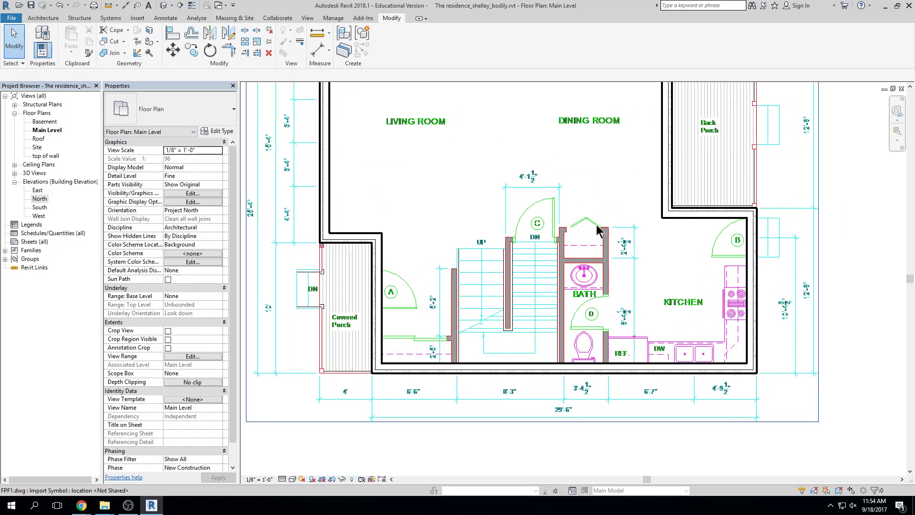
pyautogui.moveTo(581, 331); pyautogui.dragTo(566, 332, button='middle')
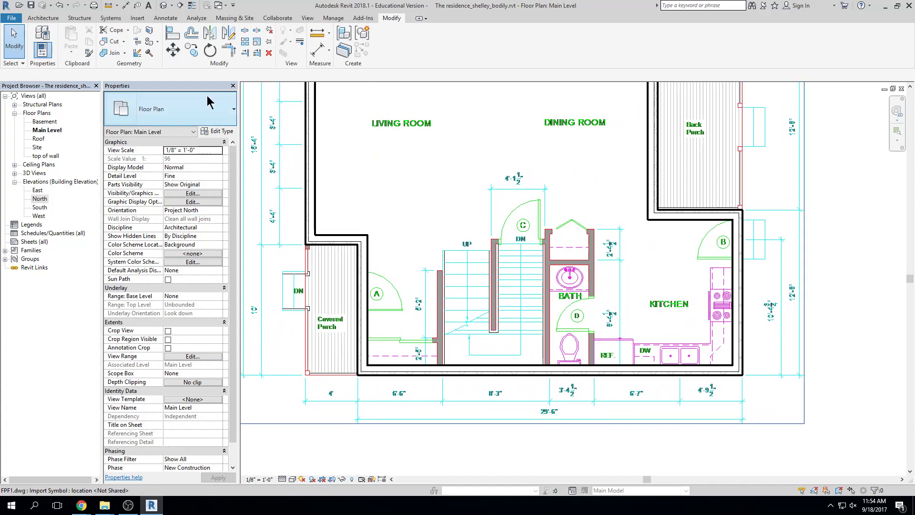
pyautogui.scroll(-2, 471, 228)
pyautogui.scroll(-1, 471, 227)
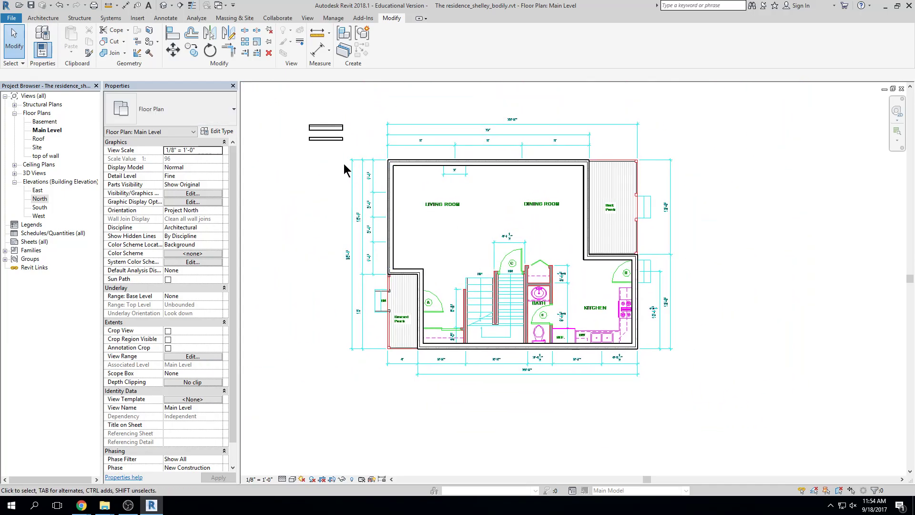
pyautogui.click(329, 138)
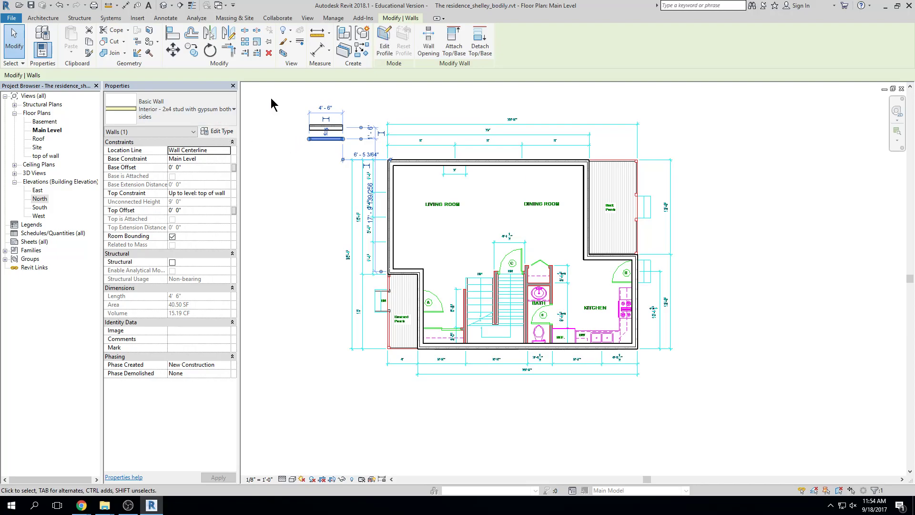
# Create Similar to place walls of type Interior - 2x4 stud with gypsum both sides
pyautogui.click(362, 50)
pyautogui.scroll(3, 524, 343)
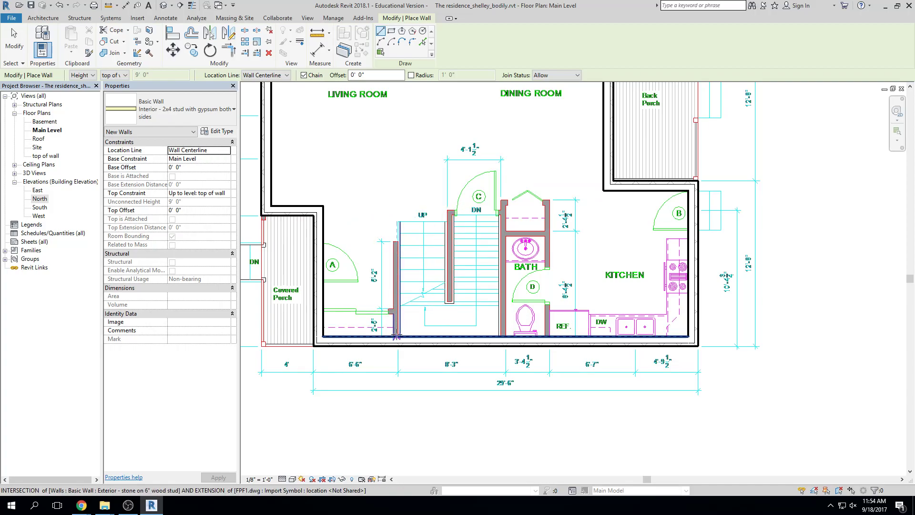
pyautogui.scroll(-2, 397, 381)
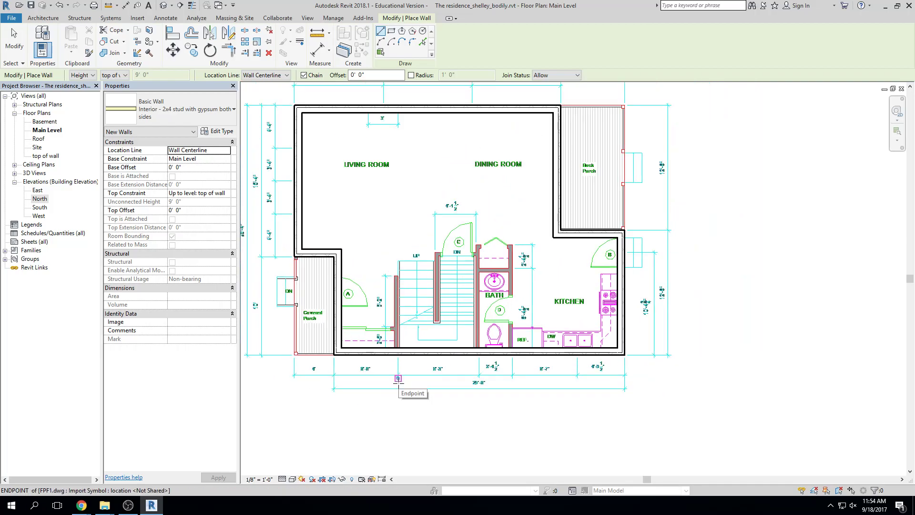
pyautogui.scroll(3, 497, 339)
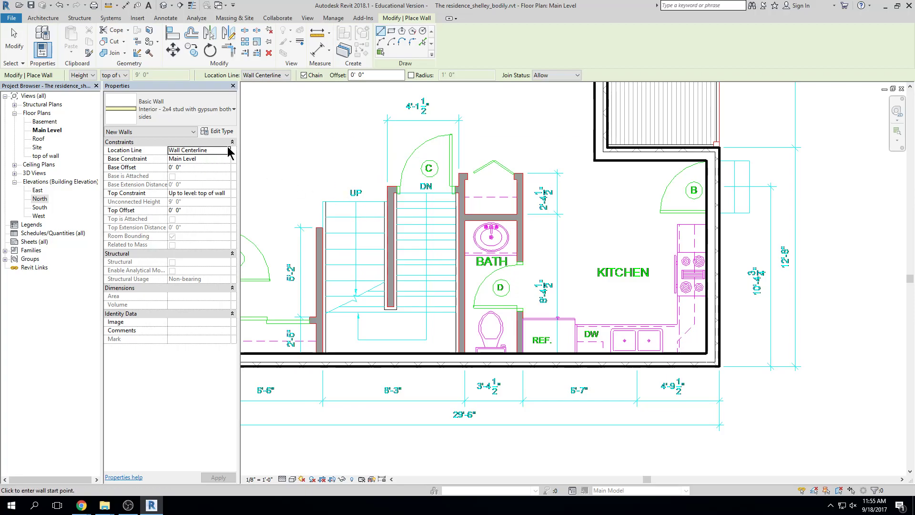
pyautogui.scroll(3, 521, 175)
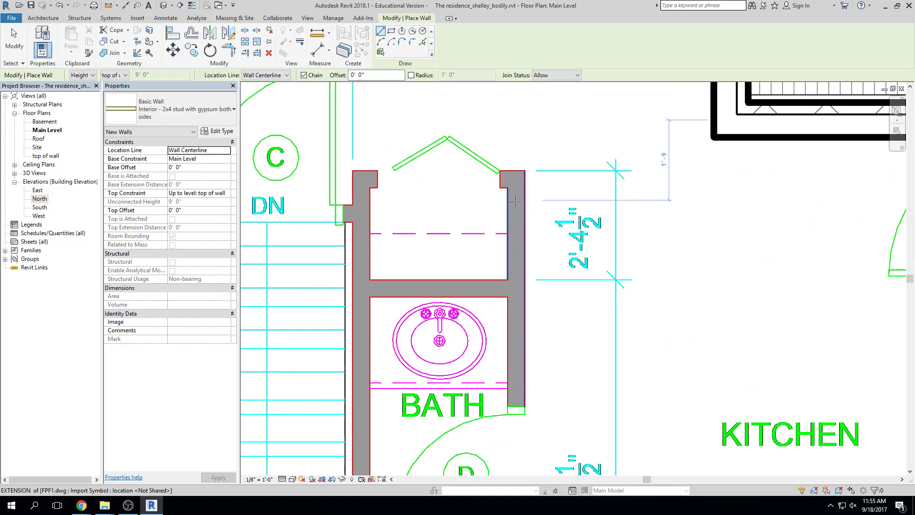
# Start a wall along the bath's east side, then cancel it
pyautogui.click(515, 200)
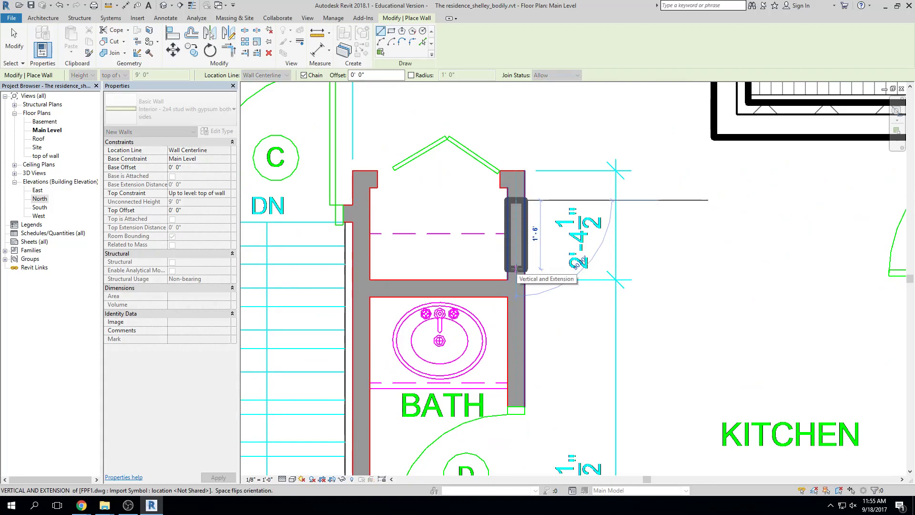
pyautogui.press('Escape')
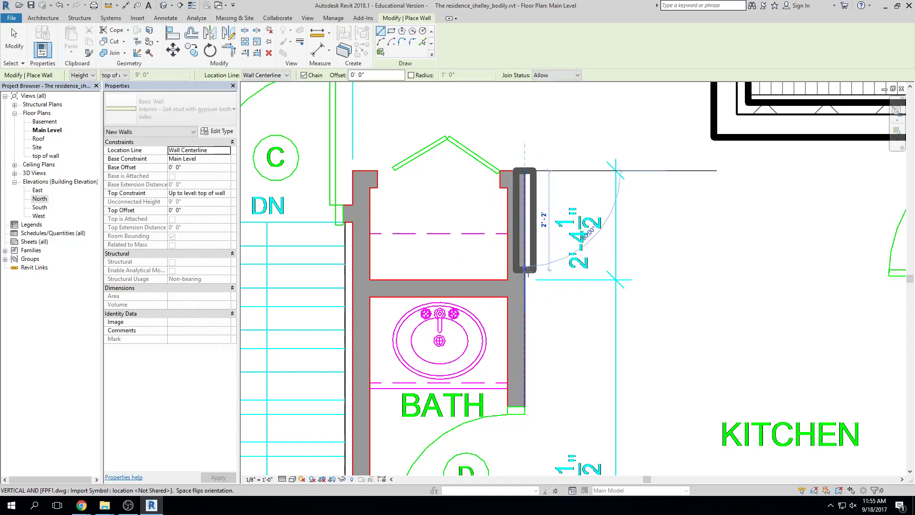
pyautogui.press('Escape')
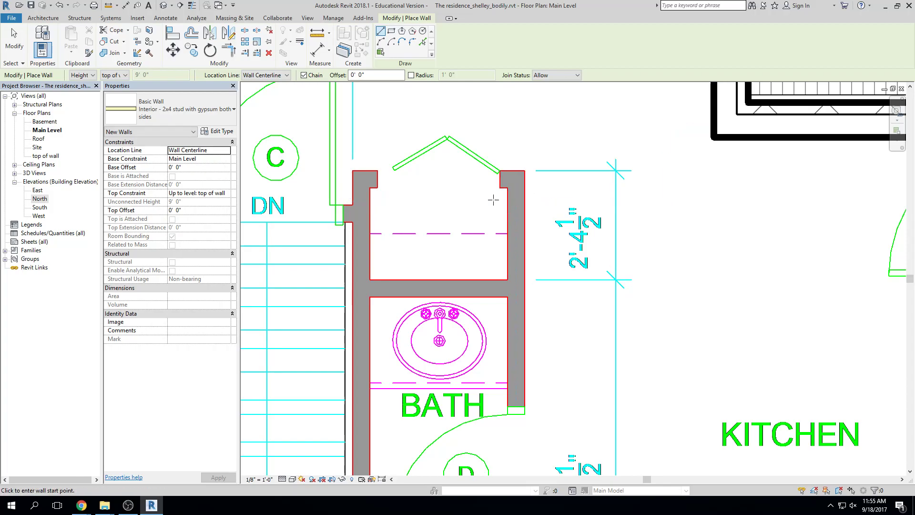
pyautogui.scroll(-3, 538, 201)
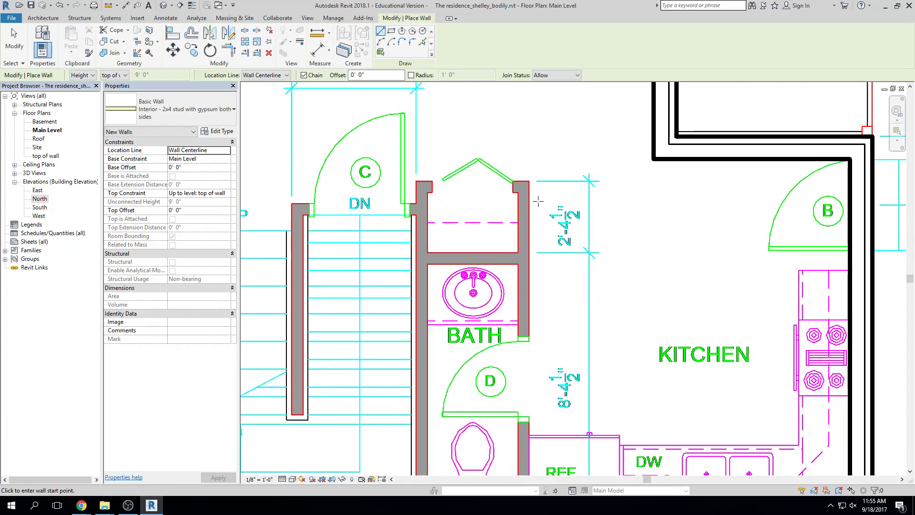
pyautogui.scroll(-2, 536, 209)
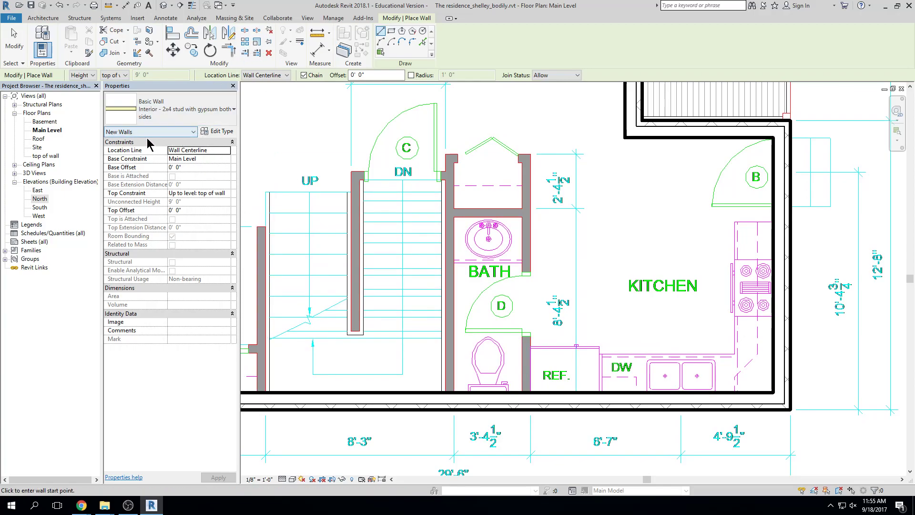
# Draw the bath–kitchen interior wall from the bottom exterior wall up to the top of the bath
pyautogui.scroll(1, 518, 401)
pyautogui.scroll(1, 517, 401)
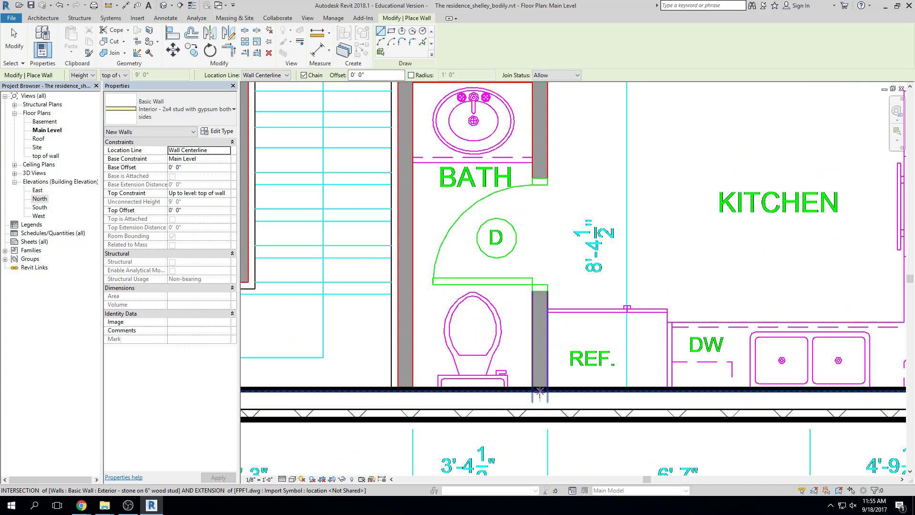
pyautogui.click(539, 388)
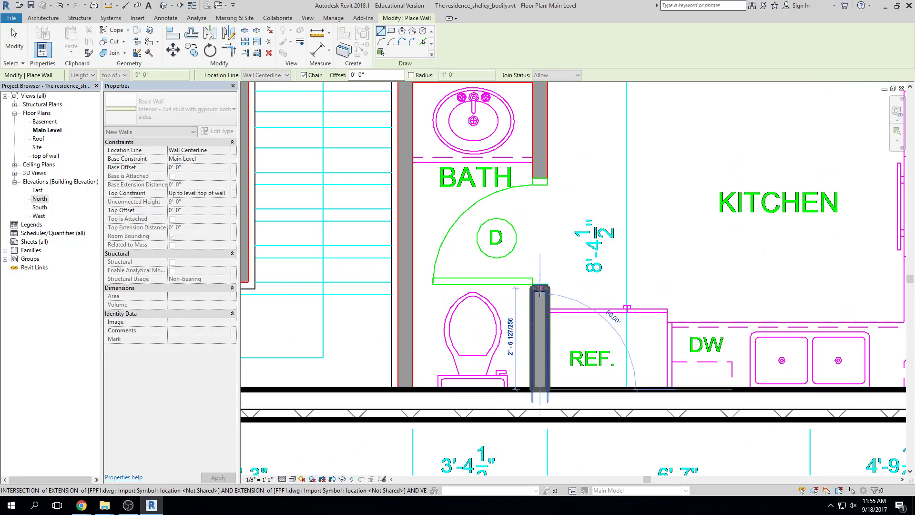
pyautogui.moveTo(541, 205); pyautogui.dragTo(542, 313, button='middle')
pyautogui.scroll(-2, 542, 273)
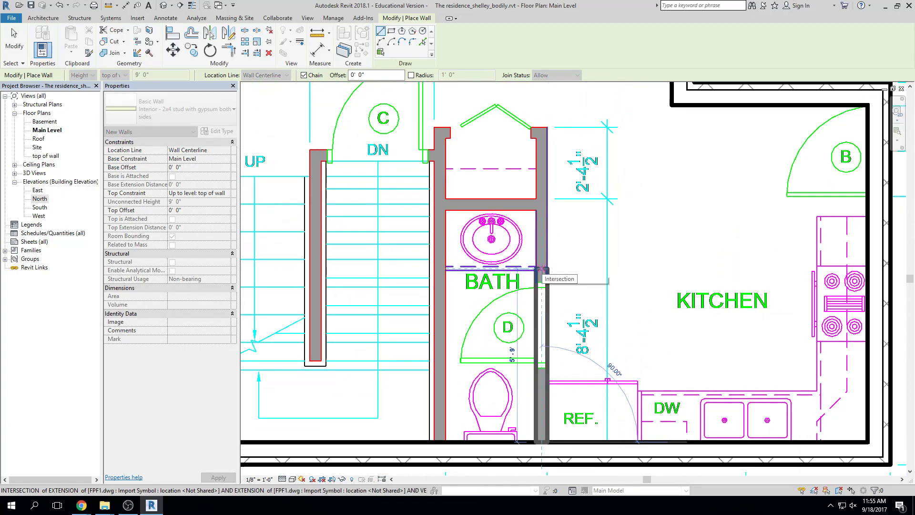
pyautogui.click(542, 128)
pyautogui.press('Escape')
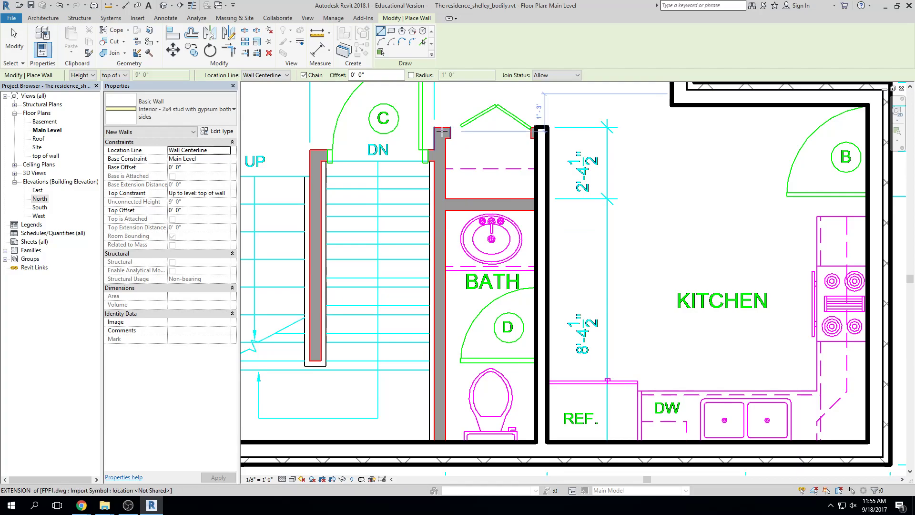
# Switch wall placement to Pick Lines
pyautogui.scroll(2, 442, 132)
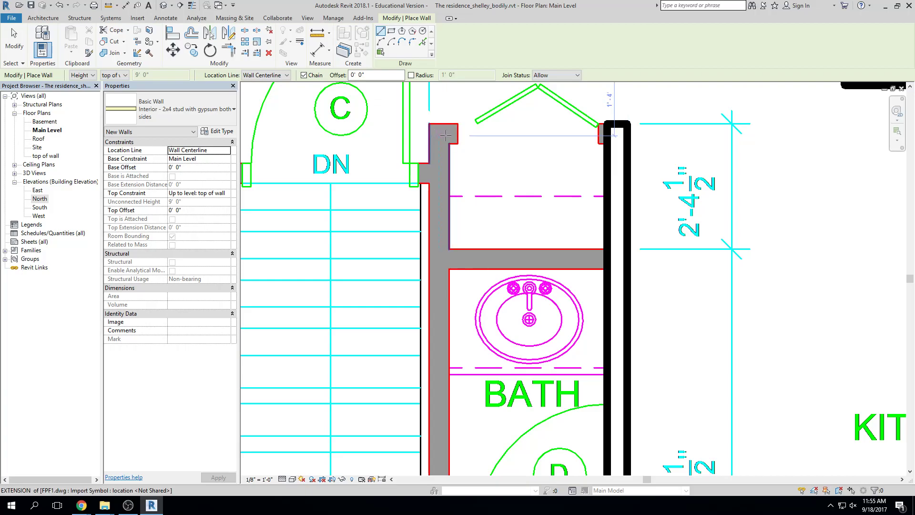
pyautogui.click(422, 43)
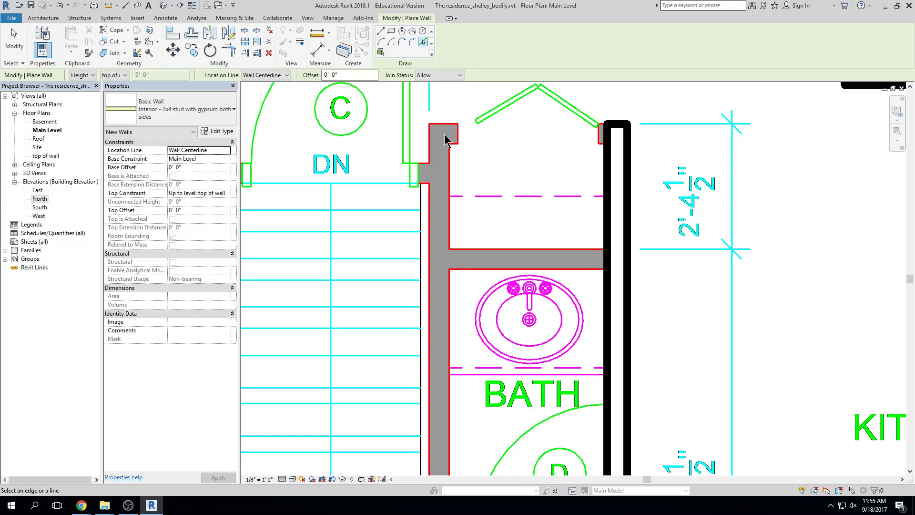
pyautogui.scroll(-2, 444, 141)
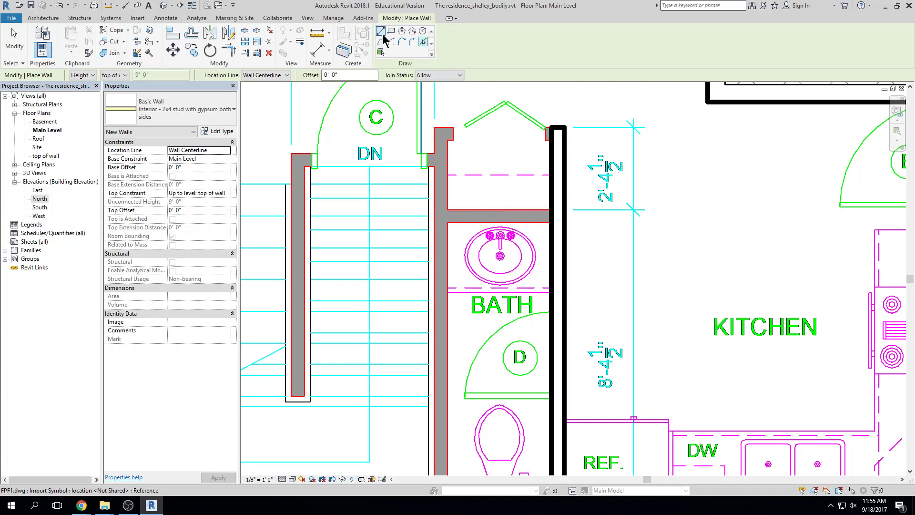
# Draw a horizontal wall above the sink to the left bath wall, extending its right end to the vertical wall
pyautogui.click(381, 32)
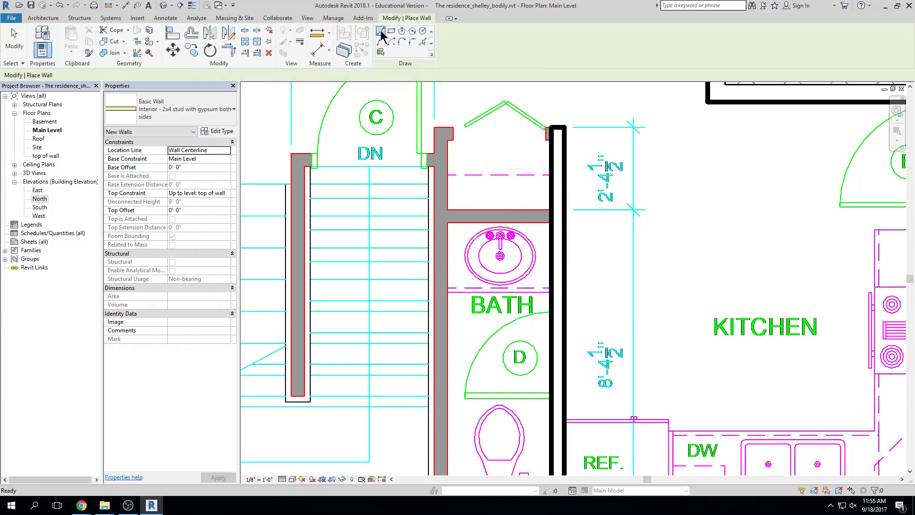
pyautogui.click(543, 216)
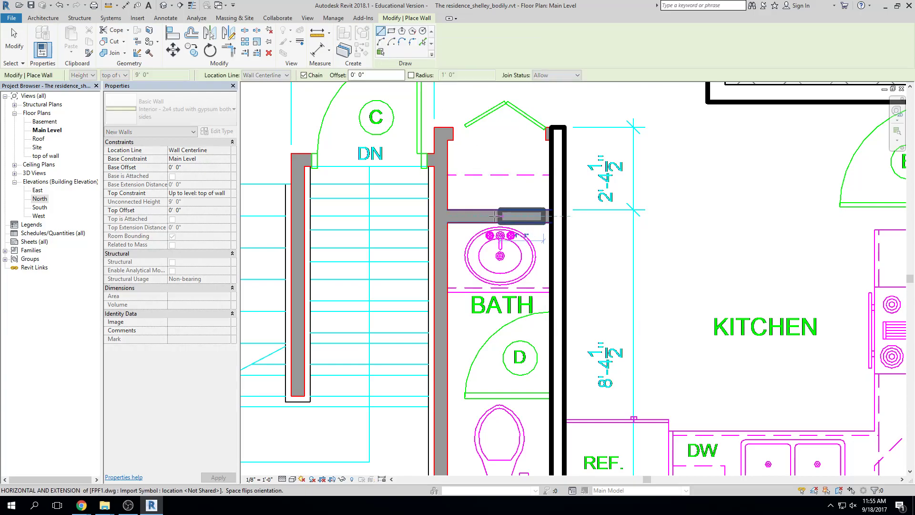
pyautogui.click(441, 215)
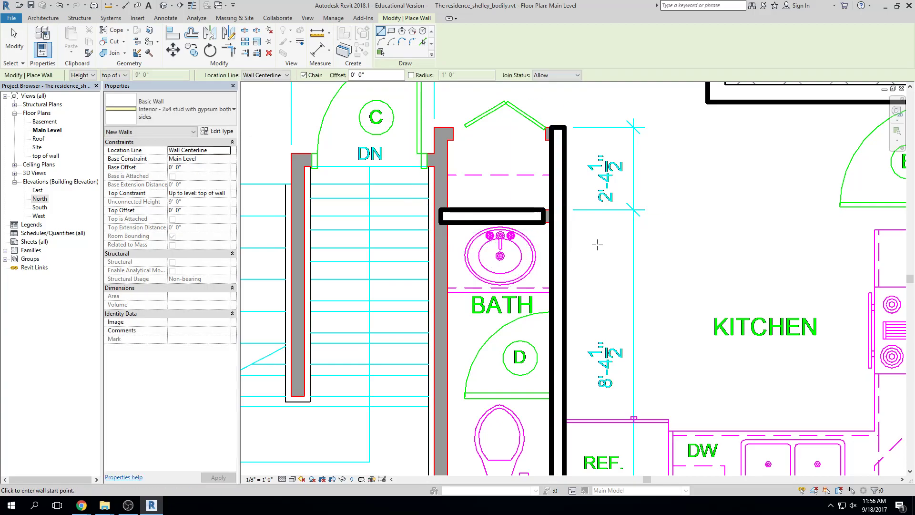
pyautogui.press('Escape')
pyautogui.press('Escape')
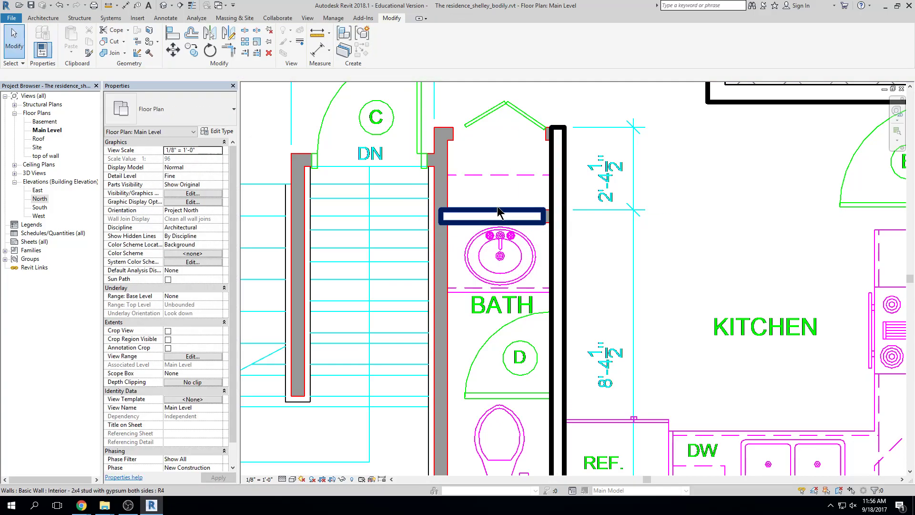
pyautogui.scroll(5, 553, 221)
pyautogui.click(536, 222)
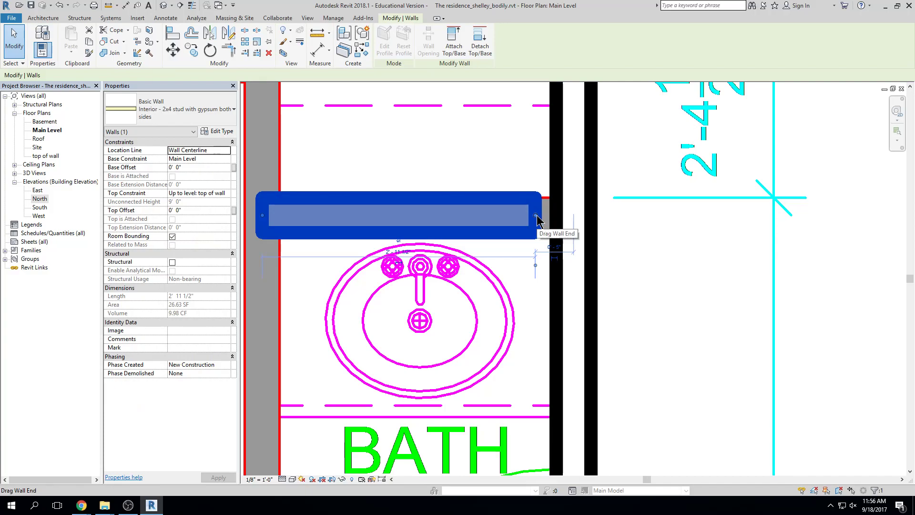
pyautogui.moveTo(537, 220); pyautogui.dragTo(572, 216)
pyautogui.click(781, 241)
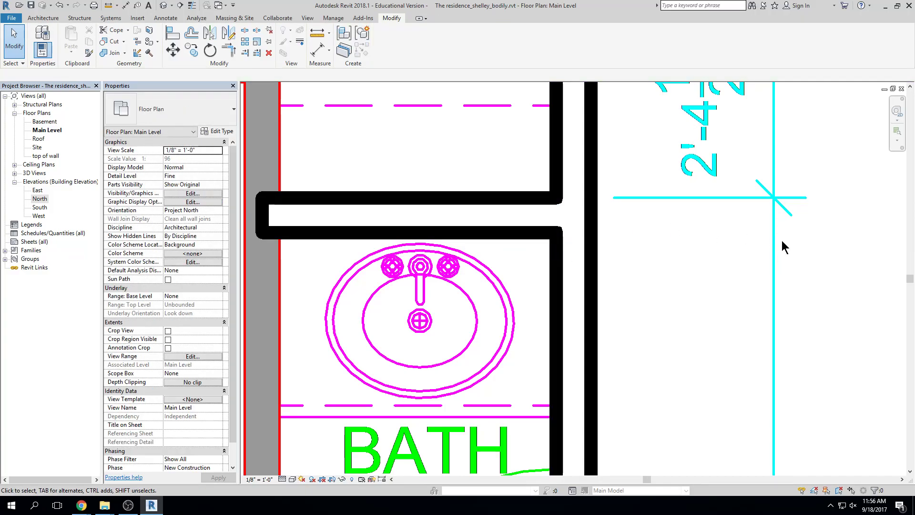
pyautogui.scroll(-2, 780, 239)
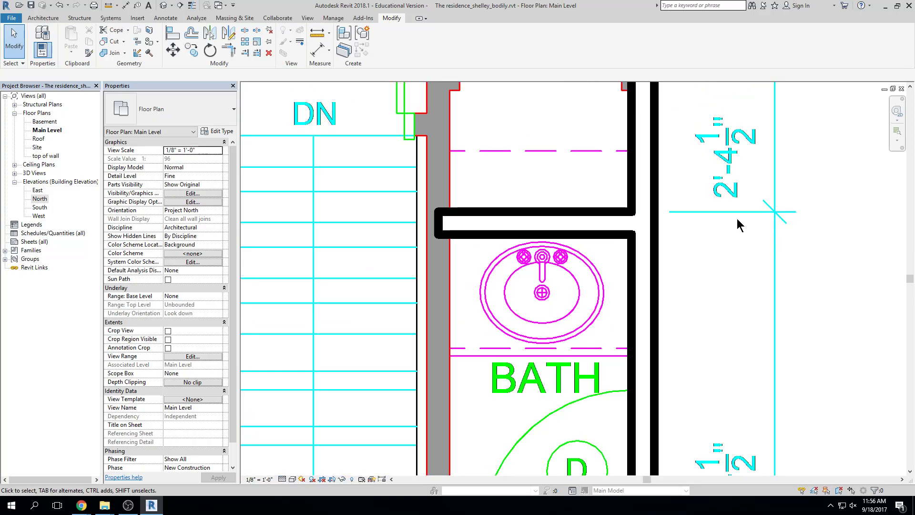
pyautogui.scroll(-3, 737, 218)
pyautogui.moveTo(734, 236); pyautogui.dragTo(706, 266, button='middle')
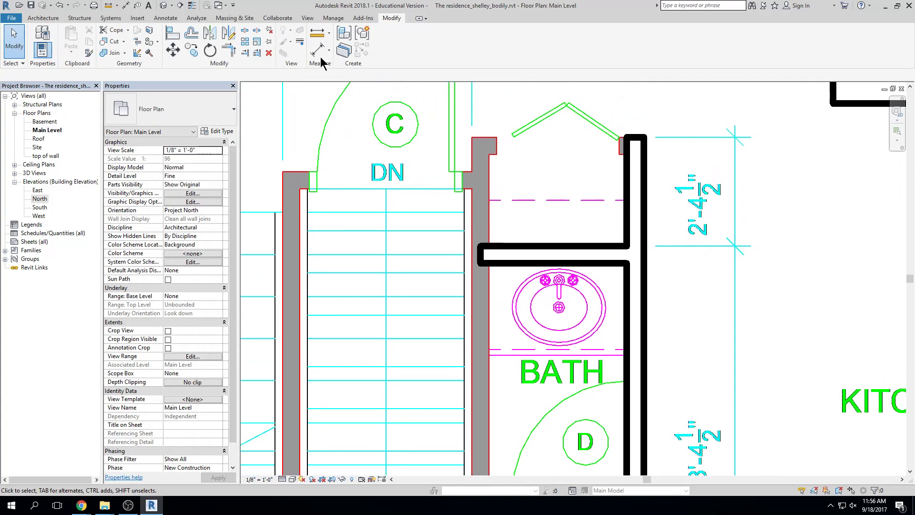
# Create Similar and draw a wall across the closet top from the grey wall to the right-hand wall
pyautogui.click(527, 251)
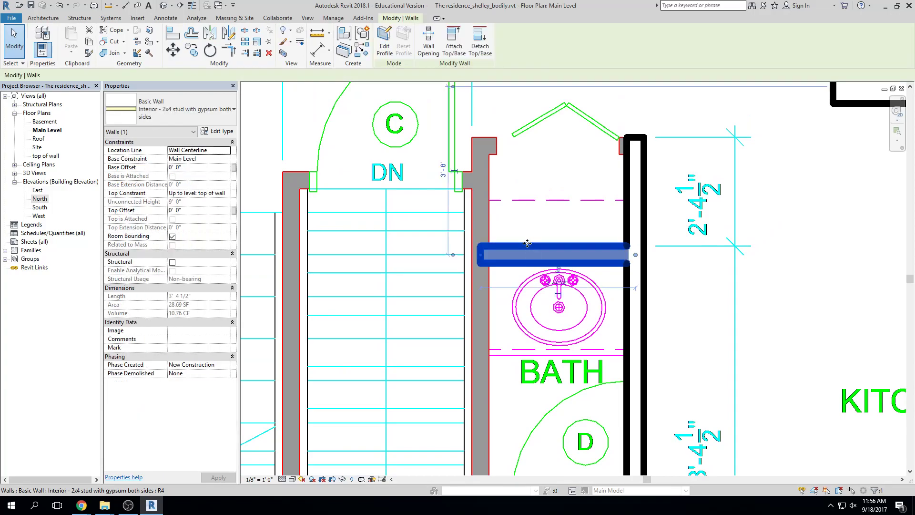
pyautogui.click(360, 53)
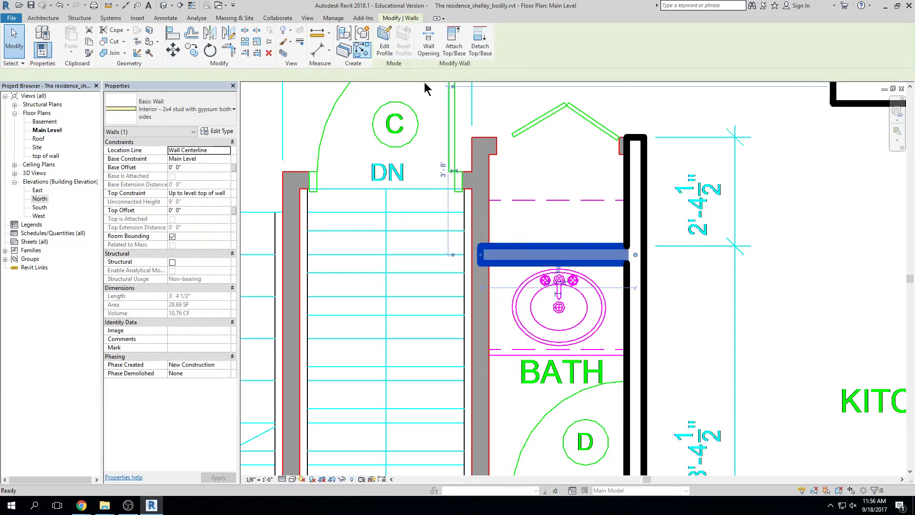
pyautogui.click(492, 147)
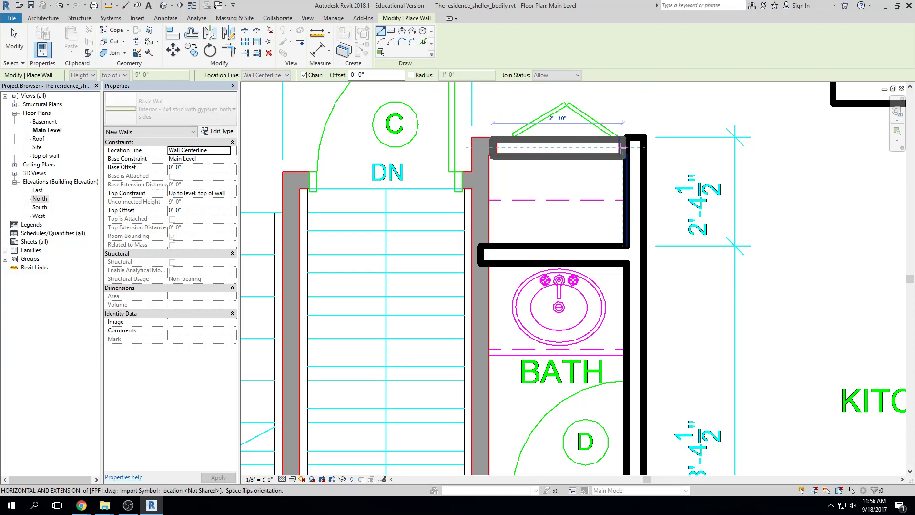
pyautogui.click(635, 147)
pyautogui.press('Escape')
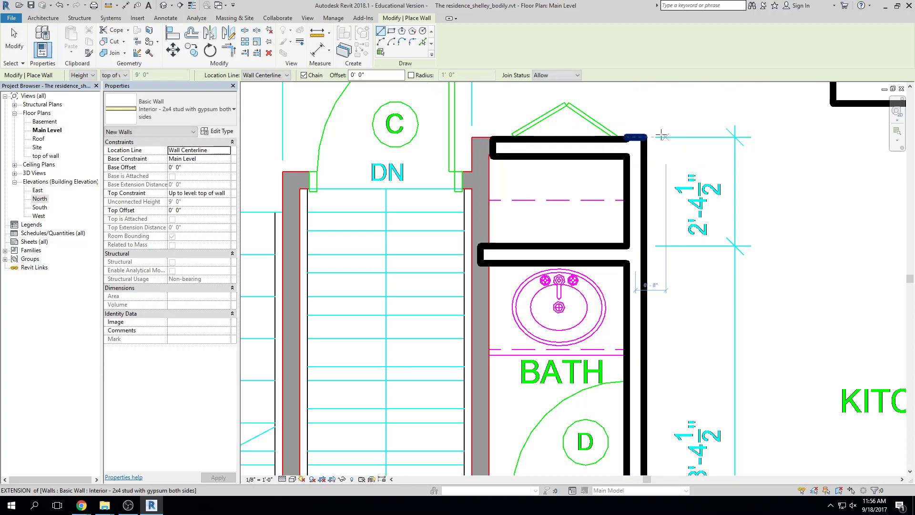
pyautogui.press('Escape')
pyautogui.scroll(4, 635, 145)
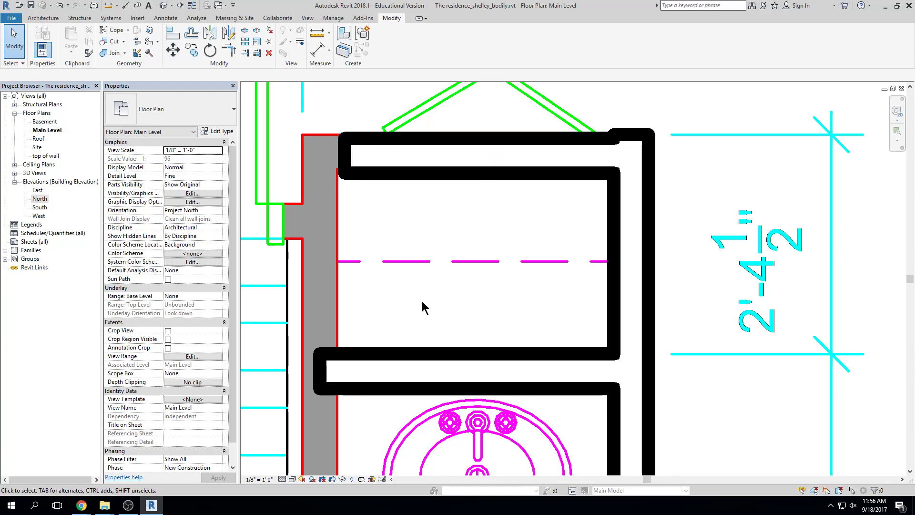
# Toggle Thin Lines on and off via TL and the Quick Access Toolbar, ending with thin lines
pyautogui.press('t')
pyautogui.press('l')
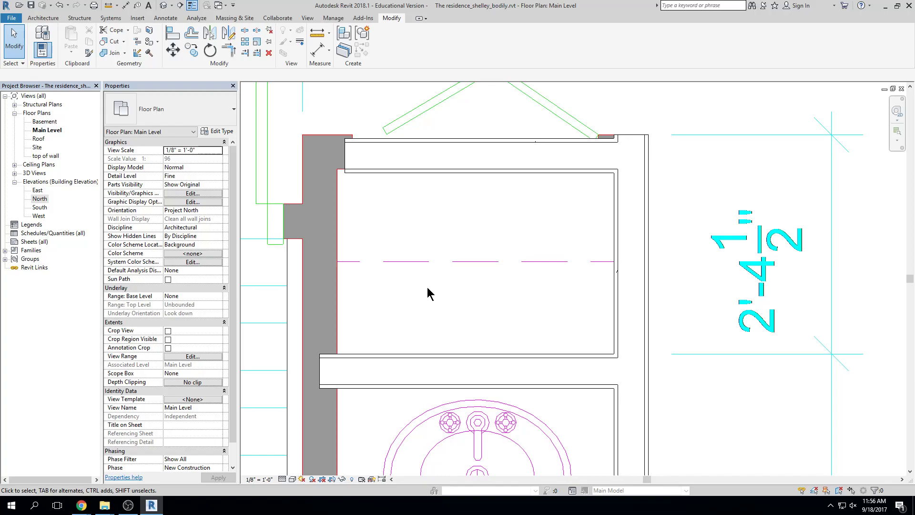
pyautogui.press('t')
pyautogui.press('l')
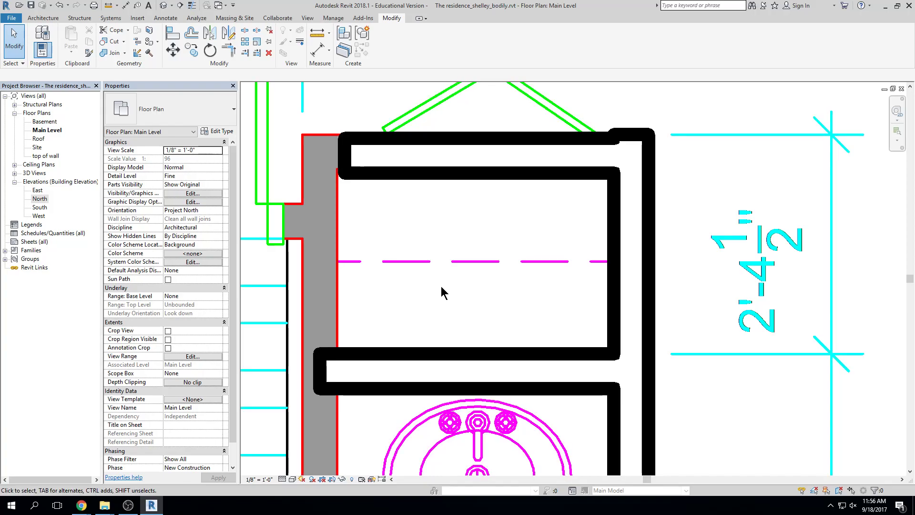
pyautogui.press('t')
pyautogui.press('l')
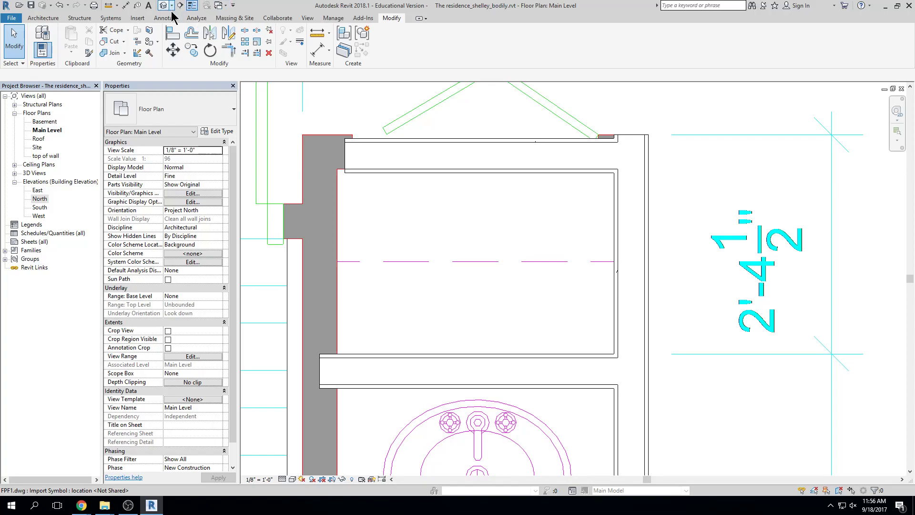
pyautogui.click(192, 6)
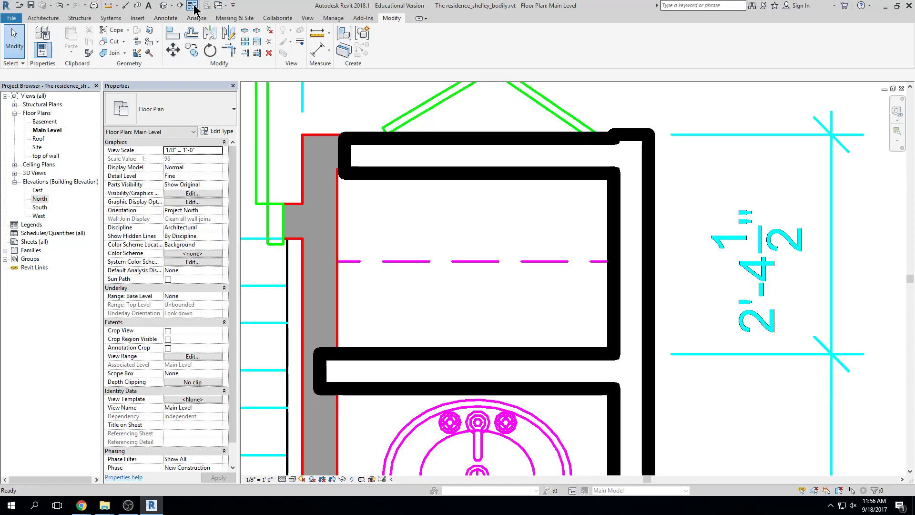
pyautogui.click(193, 6)
pyautogui.click(193, 5)
pyautogui.click(192, 6)
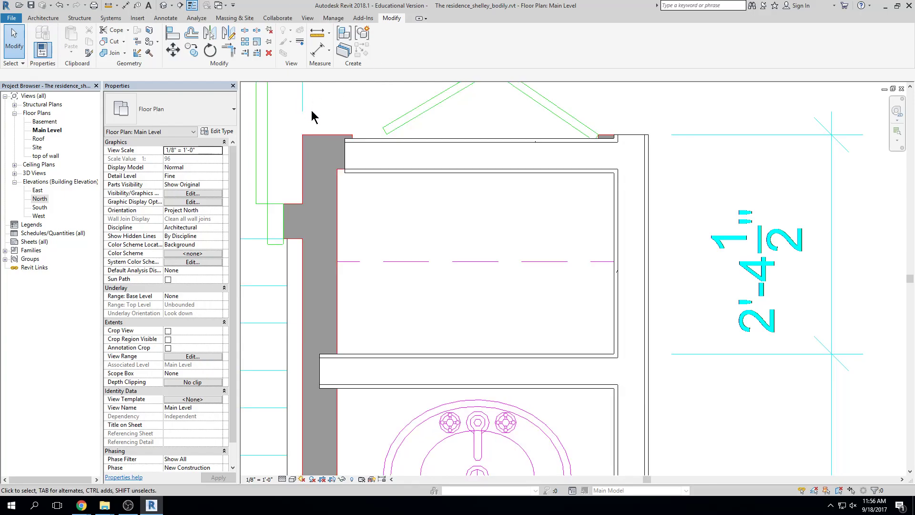
# Align the closet top wall to the drawing's top wall edge using AL
pyautogui.press('a')
pyautogui.press('l')
pyautogui.click(319, 134)
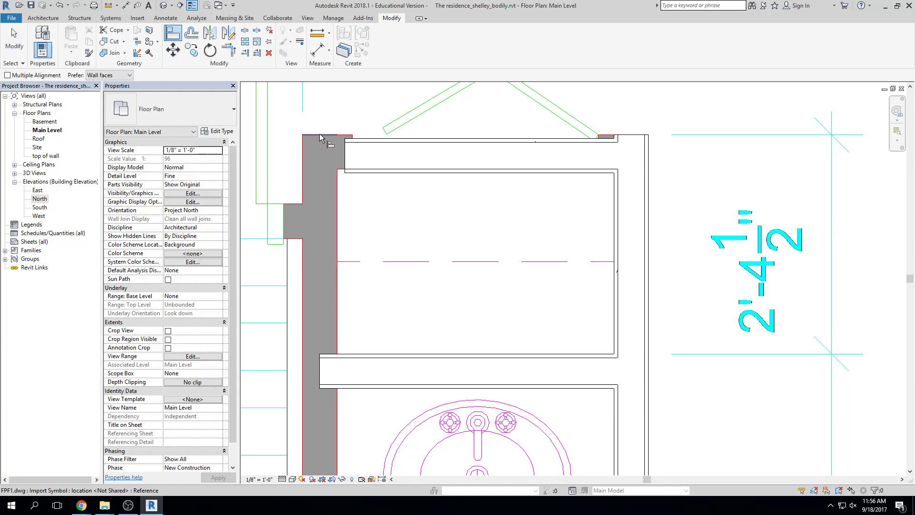
pyautogui.click(399, 140)
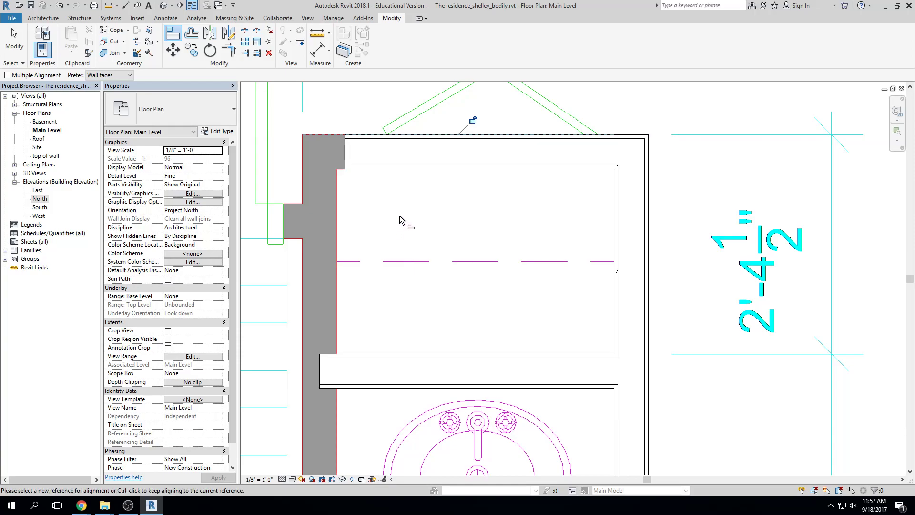
# Create Similar from the closet top wall and draw a vertical wall down the bath's west side to the exterior wall
pyautogui.press('Escape')
pyautogui.click(376, 142)
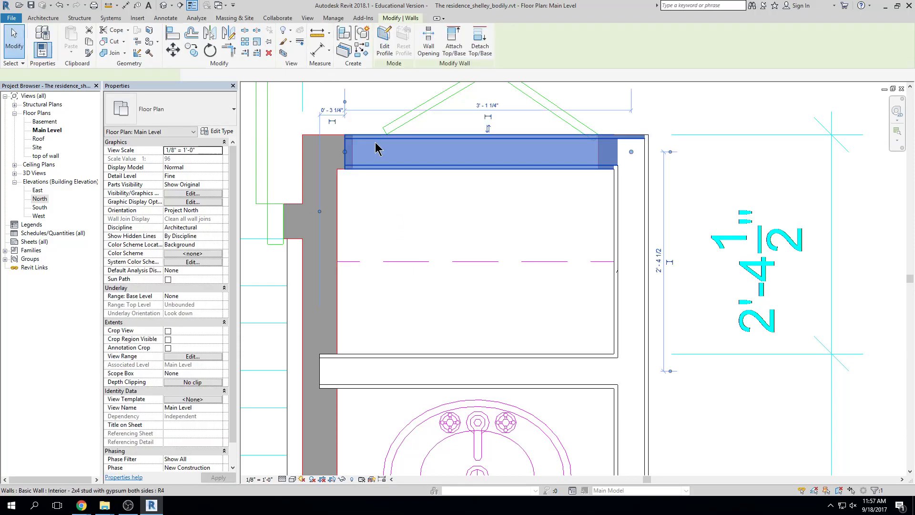
pyautogui.click(361, 50)
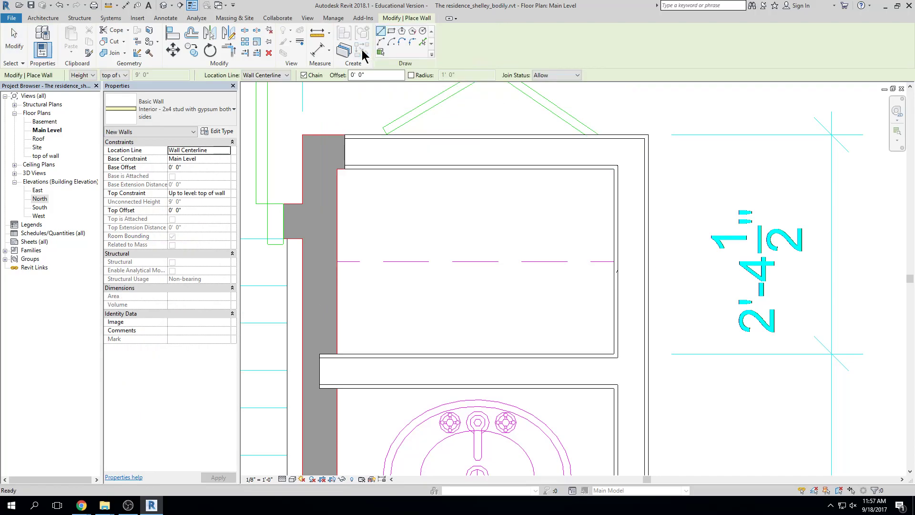
pyautogui.click(320, 165)
pyautogui.scroll(-2, 329, 267)
pyautogui.moveTo(329, 267); pyautogui.dragTo(331, 185, button='middle')
pyautogui.moveTo(333, 286); pyautogui.dragTo(335, 190, button='middle')
pyautogui.scroll(-1, 335, 288)
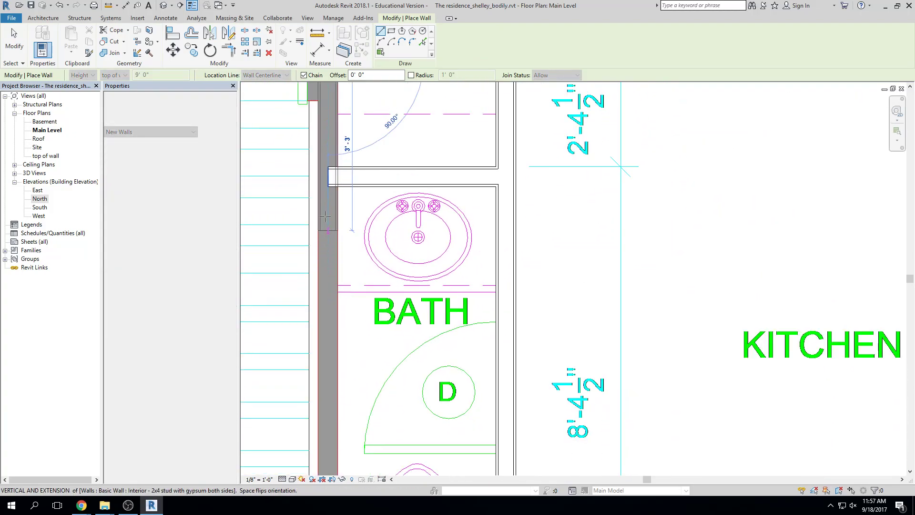
pyautogui.click(328, 161)
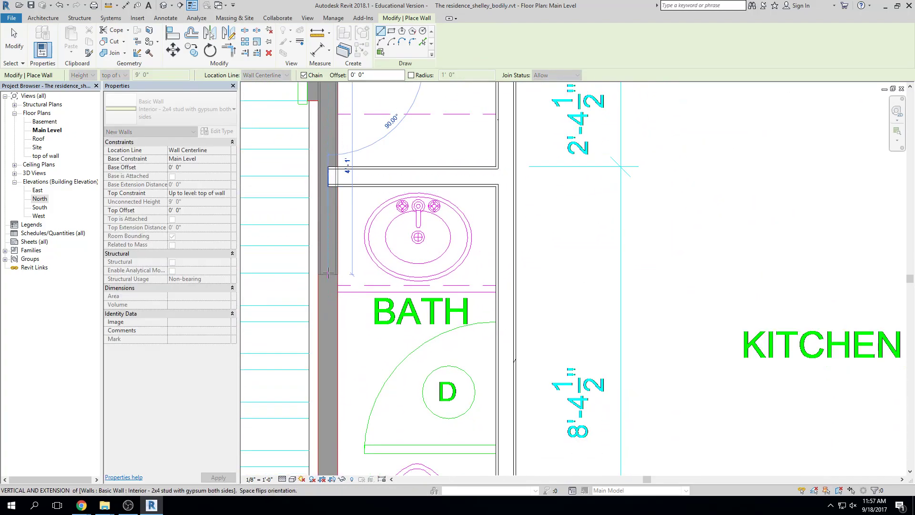
pyautogui.scroll(-1, 328, 269)
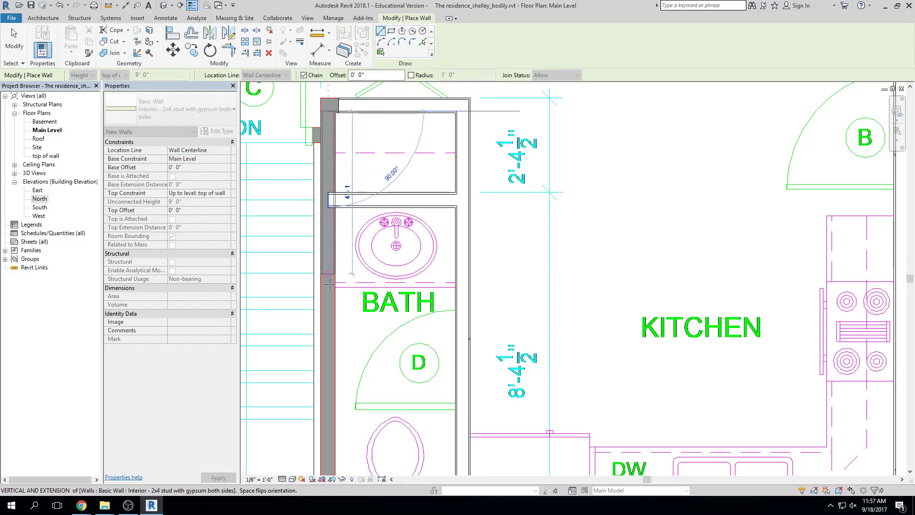
pyautogui.moveTo(341, 327); pyautogui.dragTo(344, 287, button='middle')
pyautogui.moveTo(338, 356); pyautogui.dragTo(341, 302, button='middle')
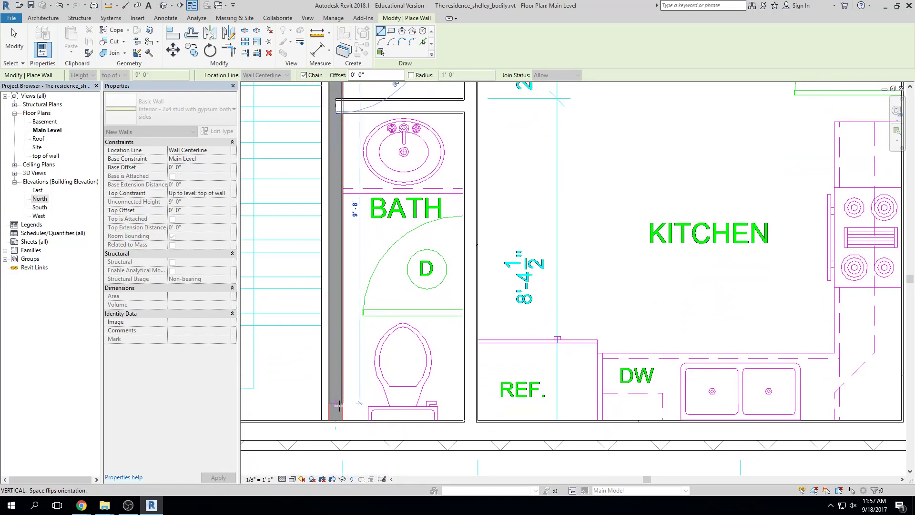
pyautogui.click(337, 420)
pyautogui.press('Escape')
pyautogui.press('Escape')
# Drag the new vertical wall's top end up toward the closet top wall
pyautogui.moveTo(398, 241); pyautogui.dragTo(391, 318, button='middle')
pyautogui.moveTo(373, 190); pyautogui.dragTo(373, 221, button='middle')
pyautogui.scroll(1, 340, 154)
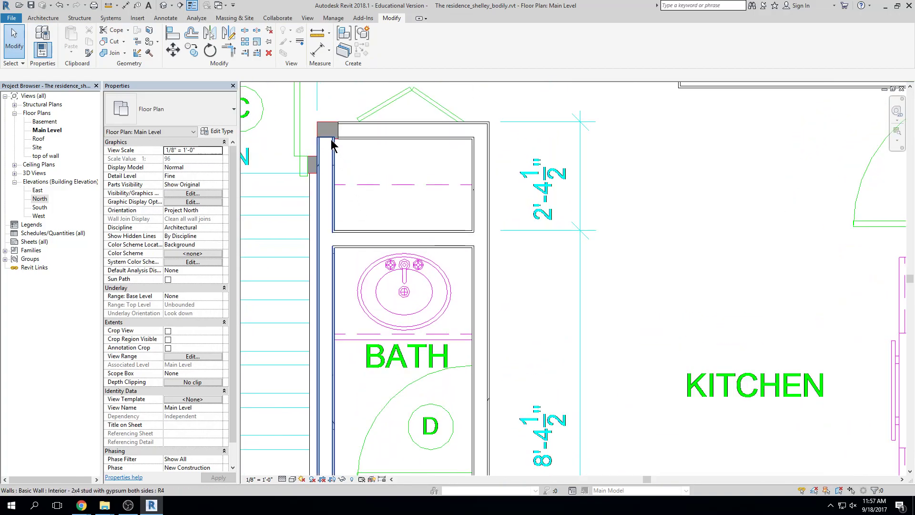
pyautogui.click(332, 145)
pyautogui.scroll(1, 331, 139)
pyautogui.moveTo(326, 137); pyautogui.dragTo(325, 129)
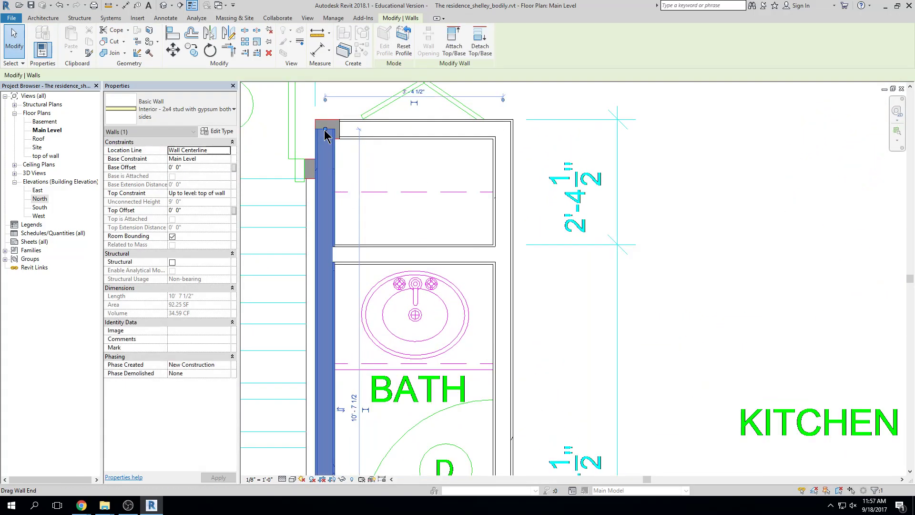
pyautogui.click(343, 129)
pyautogui.press('Escape')
# Trim the top wall and vertical wall into a clean corner with TR
pyautogui.press('t')
pyautogui.press('r')
pyautogui.click(417, 131)
pyautogui.click(327, 142)
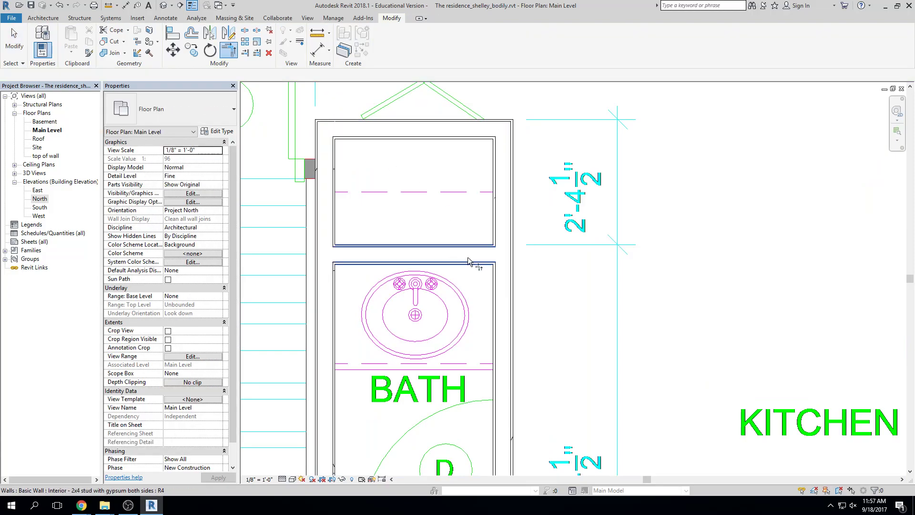
pyautogui.press('Escape')
pyautogui.scroll(-4, 460, 214)
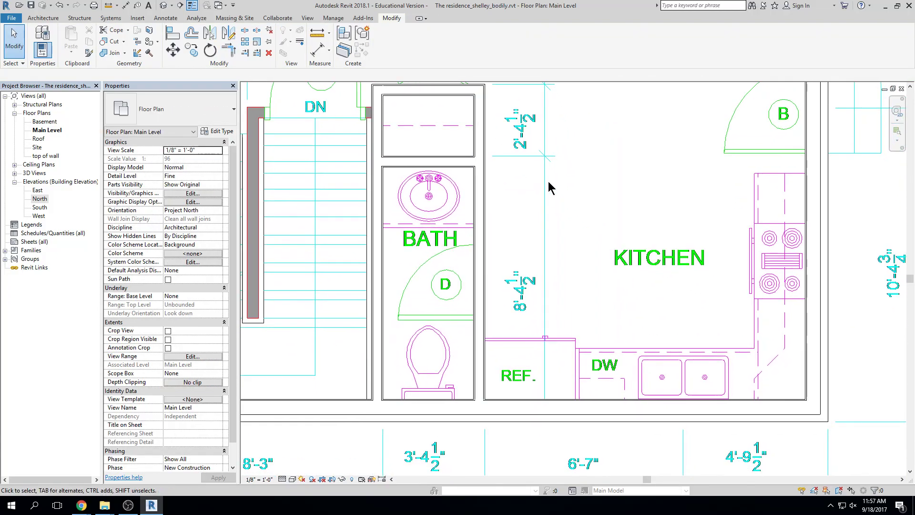
pyautogui.moveTo(636, 239); pyautogui.dragTo(662, 310, button='middle')
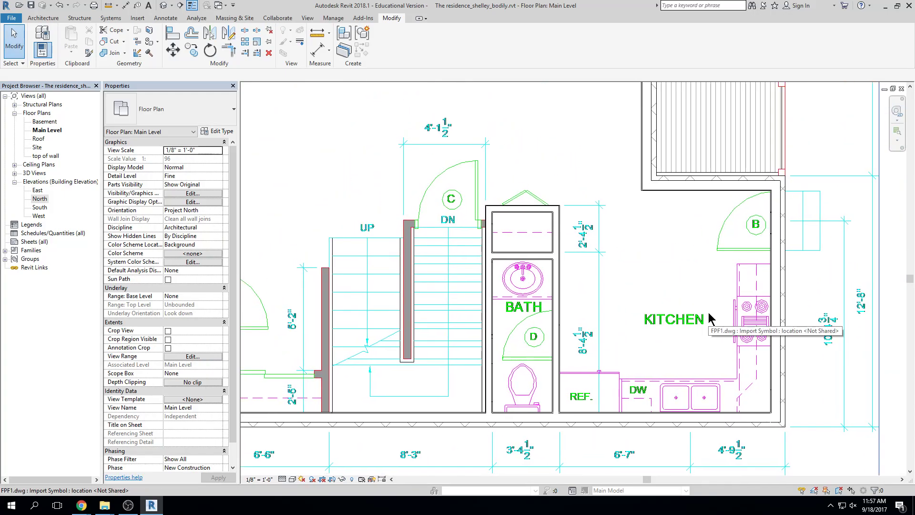
pyautogui.click(544, 210)
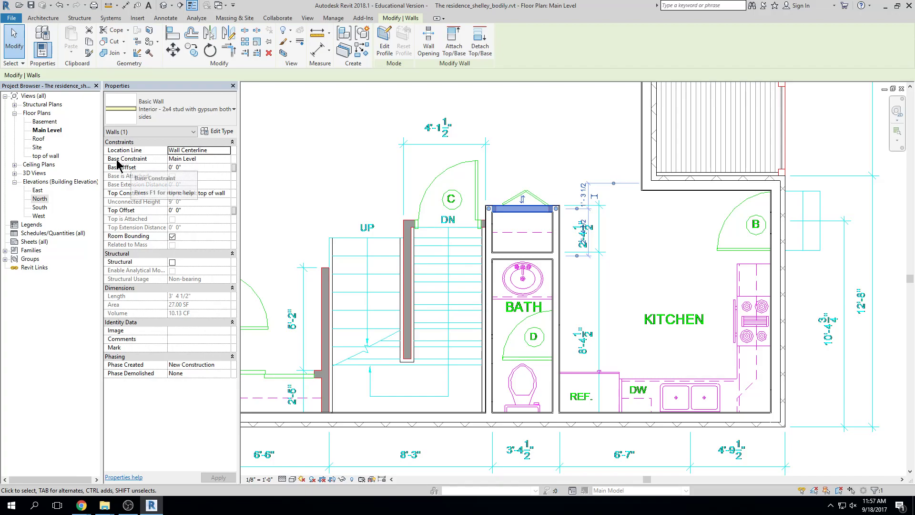
pyautogui.click(202, 160)
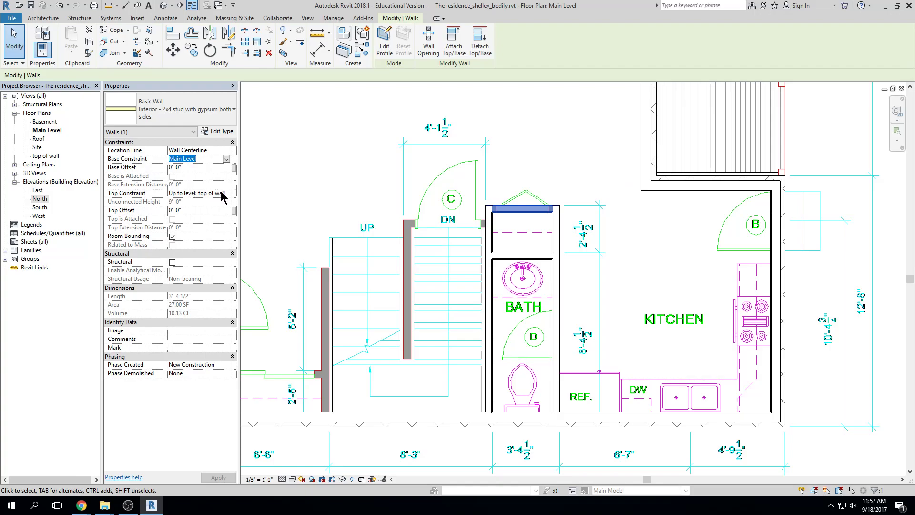
pyautogui.click(521, 143)
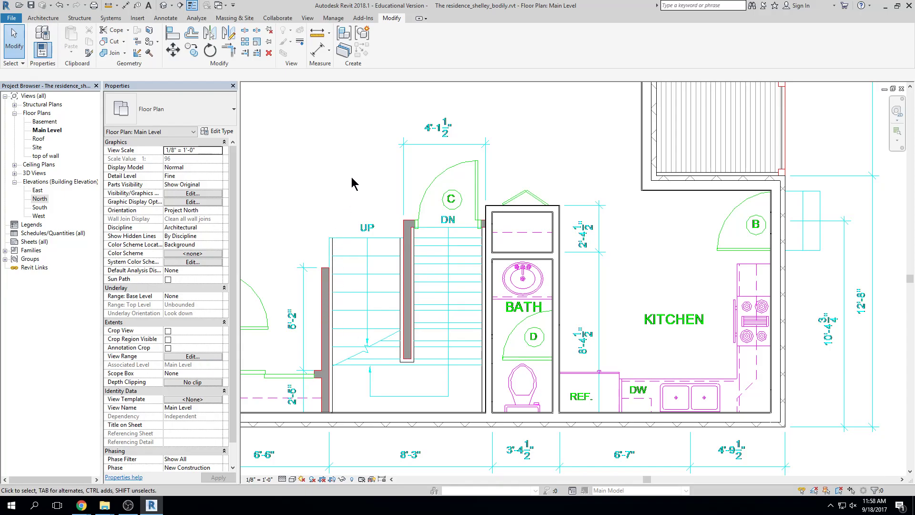
# Create Similar from the wall above the bath and draw walls to the stair wall and beside the stair
pyautogui.click(522, 207)
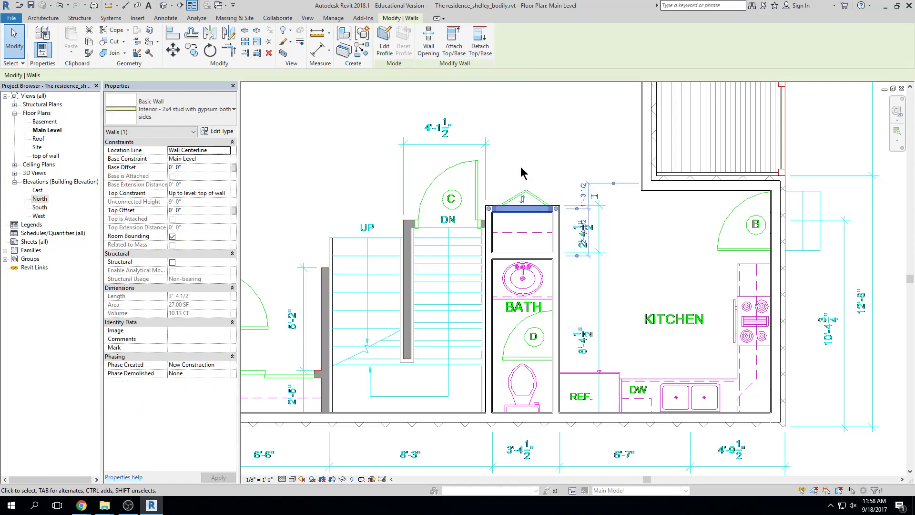
pyautogui.click(361, 51)
pyautogui.scroll(4, 465, 193)
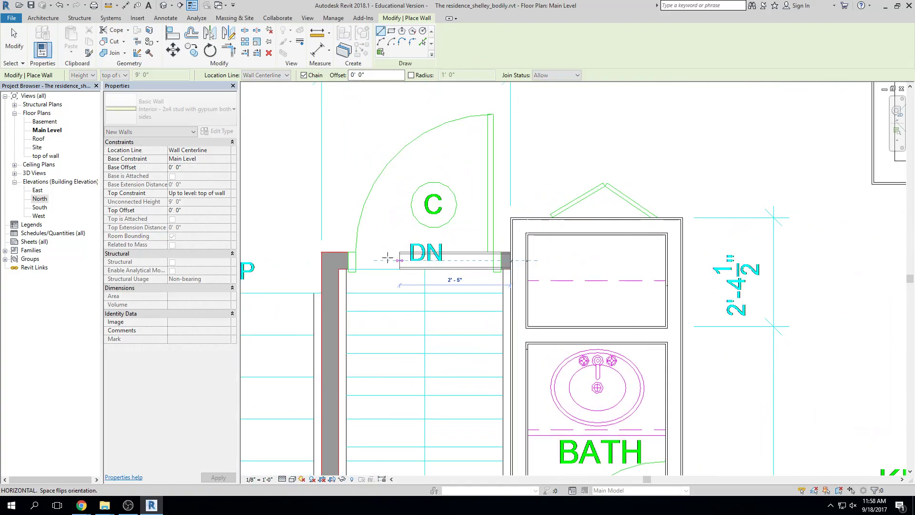
pyautogui.click(330, 260)
pyautogui.scroll(-3, 330, 259)
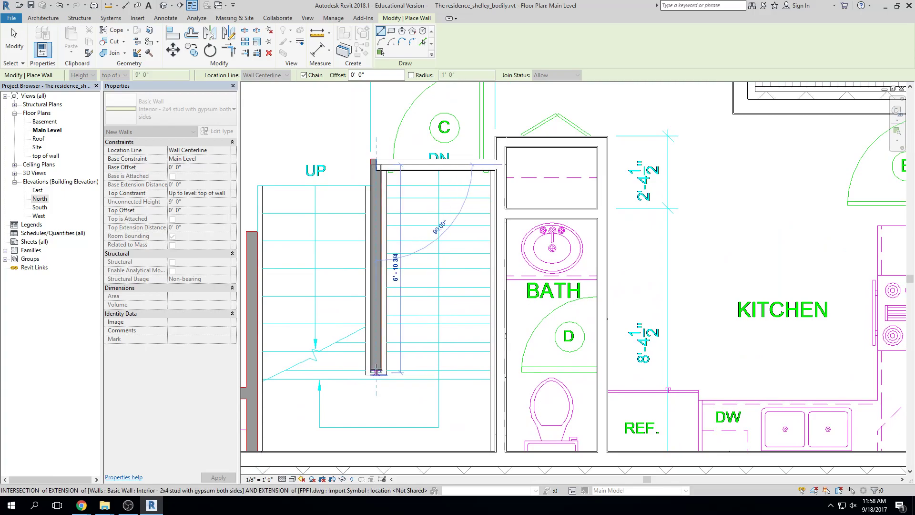
pyautogui.scroll(5, 376, 371)
pyautogui.click(376, 371)
pyautogui.press('Escape')
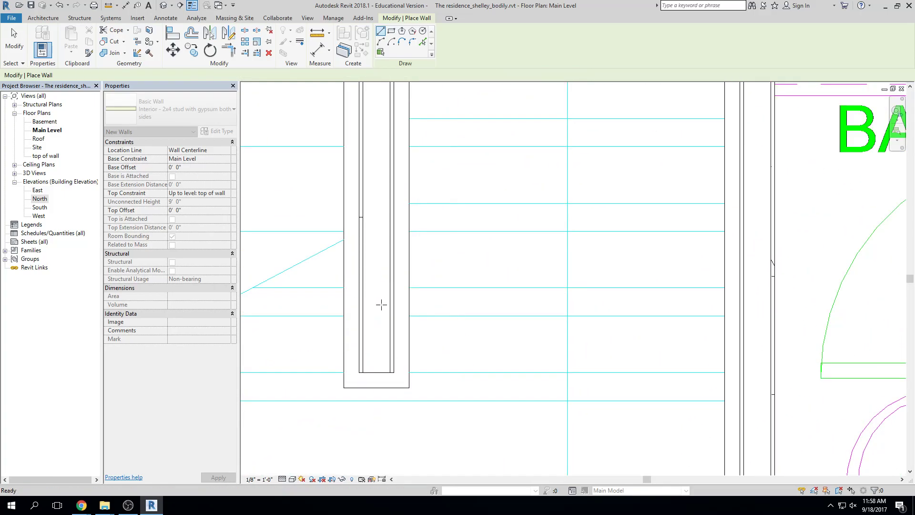
pyautogui.press('Escape')
pyautogui.scroll(-5, 429, 304)
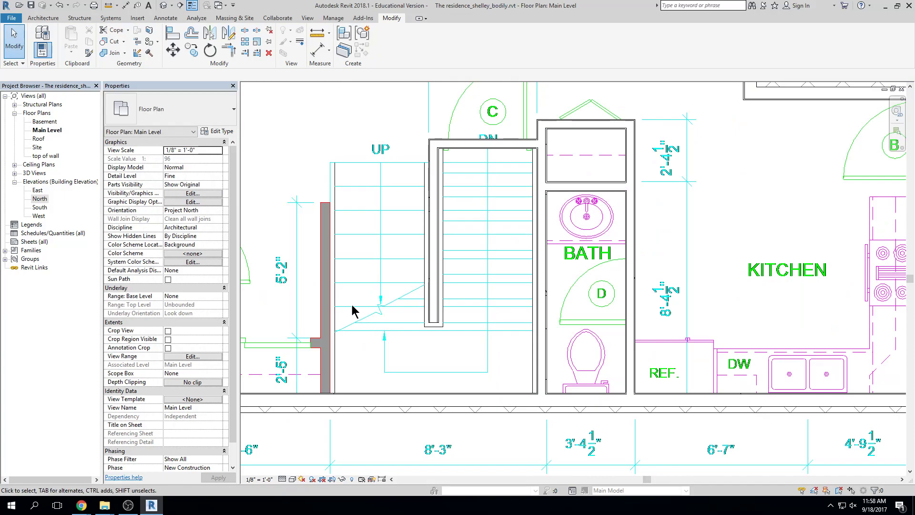
# Draw a 6'-5" interior wall down the stair side from the grey wall's top to the lower intersection
pyautogui.moveTo(293, 305); pyautogui.dragTo(432, 311, button='middle')
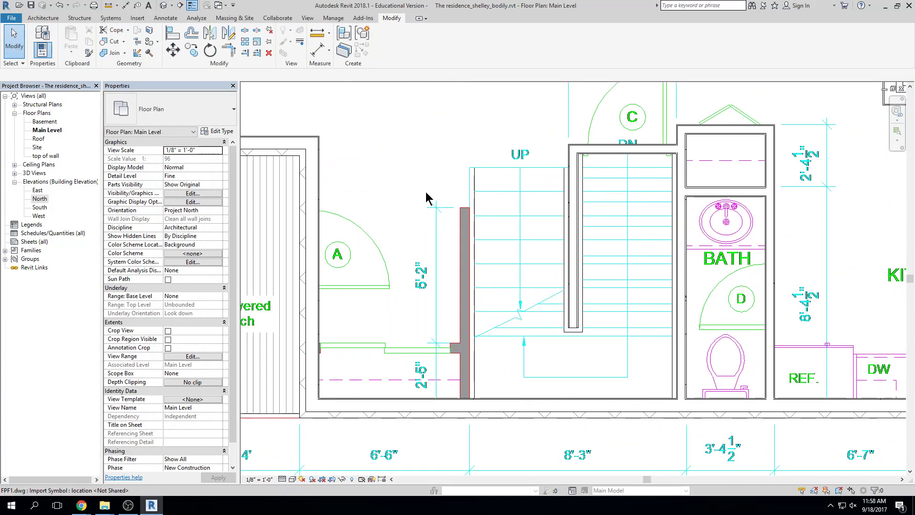
pyautogui.click(604, 154)
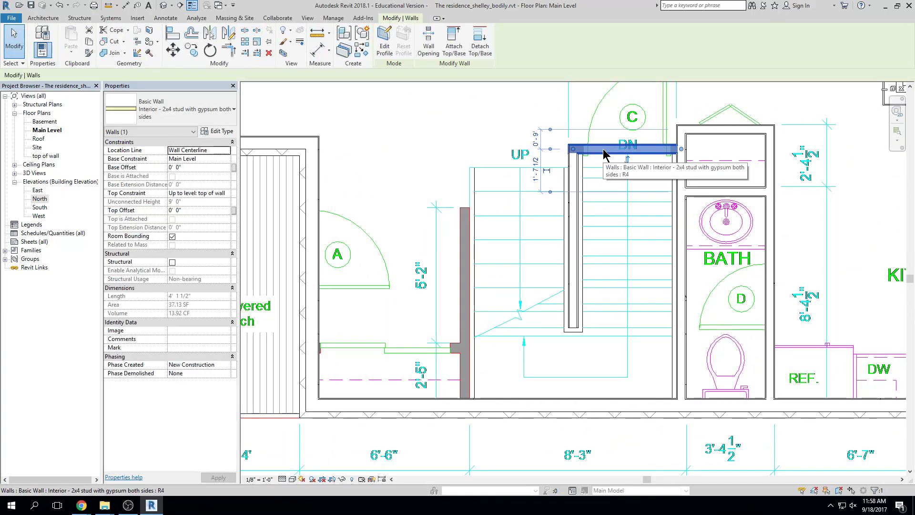
pyautogui.click(361, 50)
pyautogui.scroll(5, 464, 208)
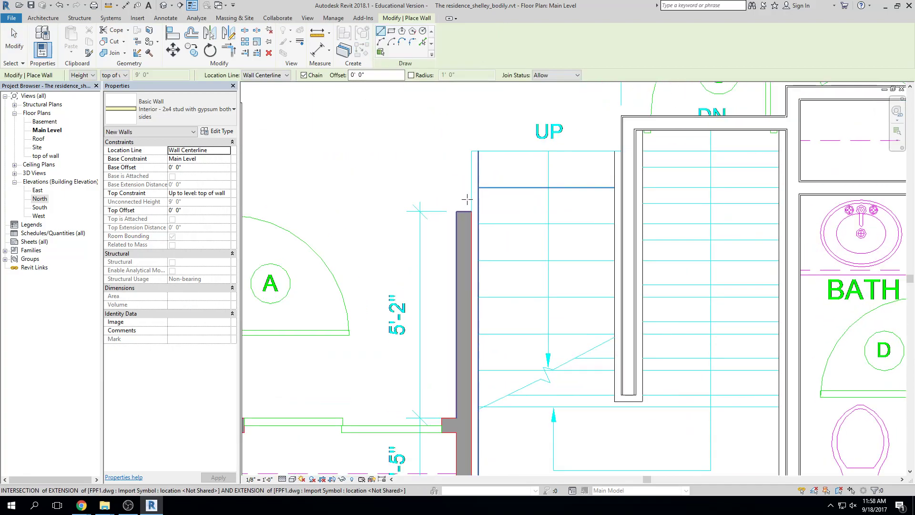
pyautogui.click(462, 217)
pyautogui.moveTo(473, 333); pyautogui.dragTo(484, 183, button='middle')
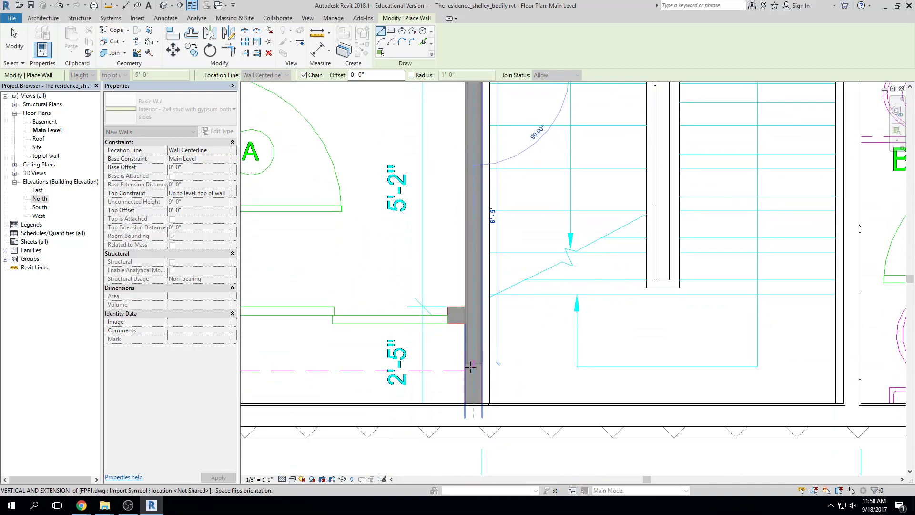
pyautogui.click(472, 404)
pyautogui.press('Escape')
pyautogui.press('Escape')
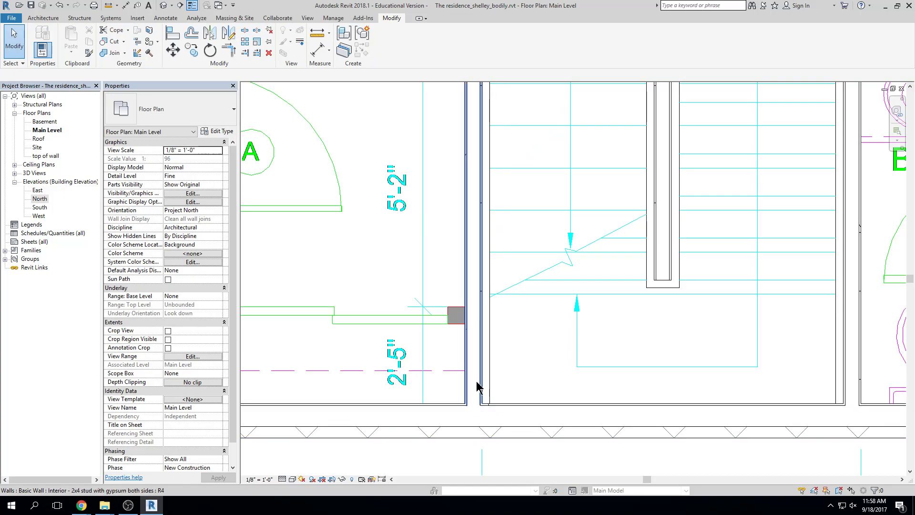
pyautogui.scroll(-3, 475, 336)
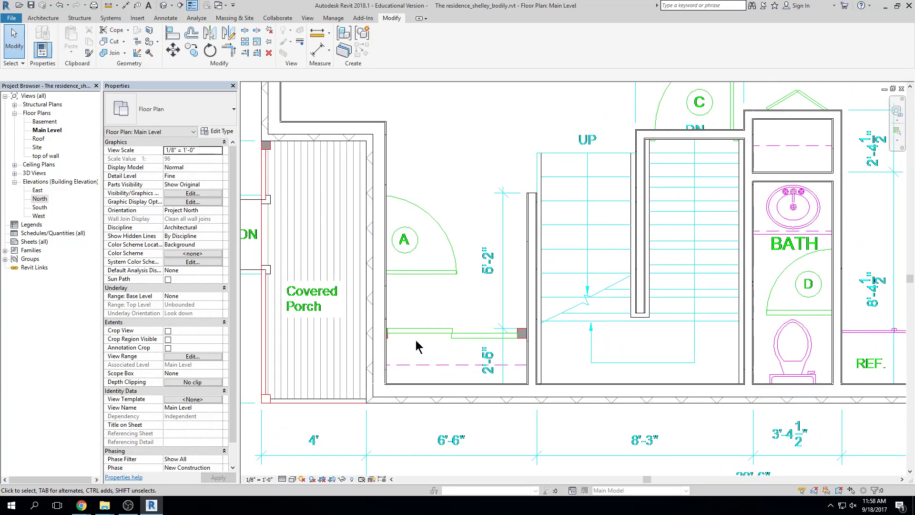
# Draw a short interior wall from the grey column's right edge to the porch-side wall
pyautogui.click(530, 230)
pyautogui.click(361, 51)
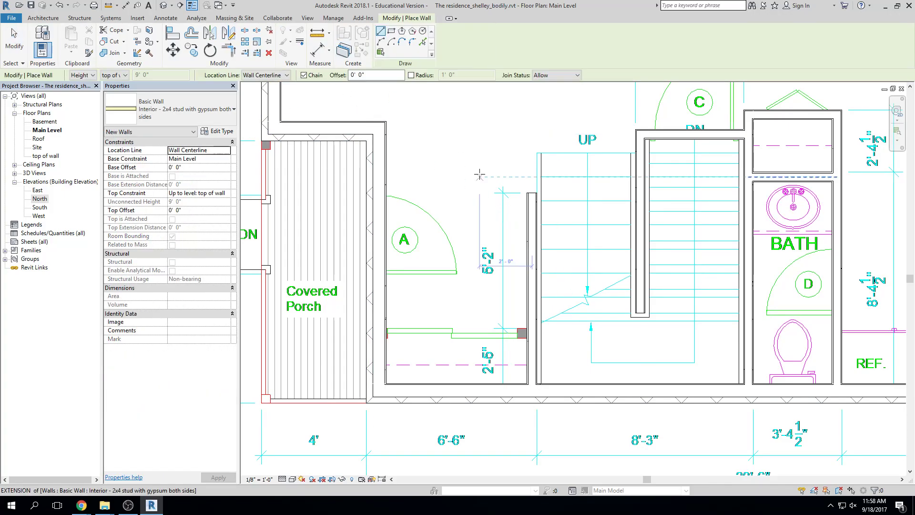
pyautogui.scroll(2, 522, 331)
pyautogui.scroll(2, 527, 330)
pyautogui.click(537, 326)
pyautogui.moveTo(498, 336); pyautogui.dragTo(608, 326, button='middle')
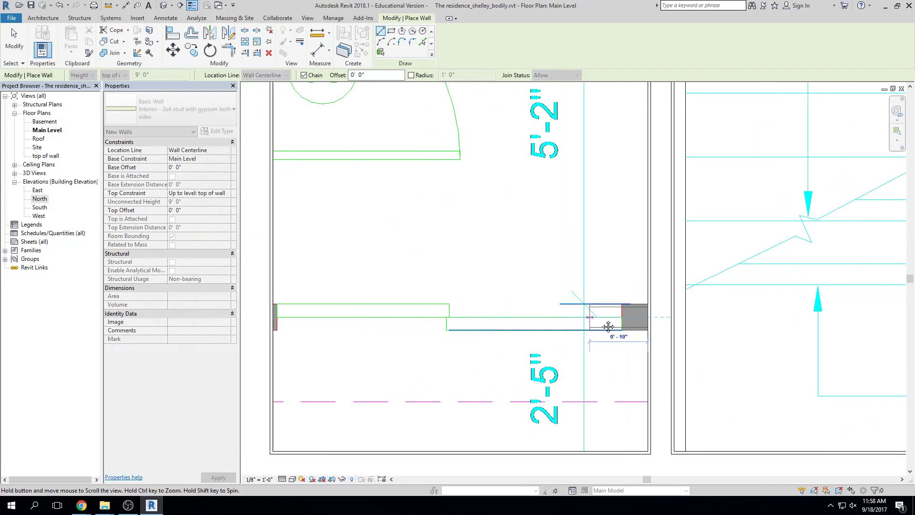
pyautogui.click(275, 316)
pyautogui.press('Escape')
pyautogui.press('Escape')
pyautogui.scroll(-6, 506, 249)
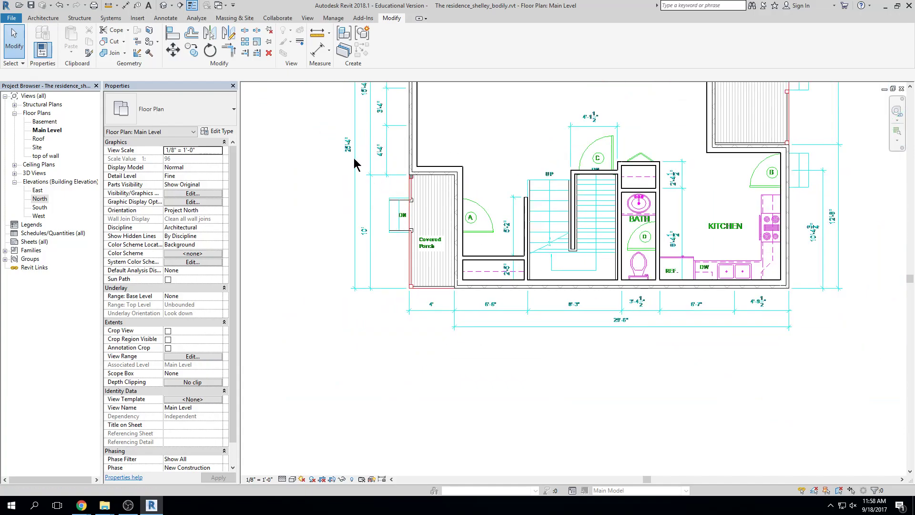
# Open the default 3D view, orbit to inspect the interior walls, then close it
pyautogui.click(164, 5)
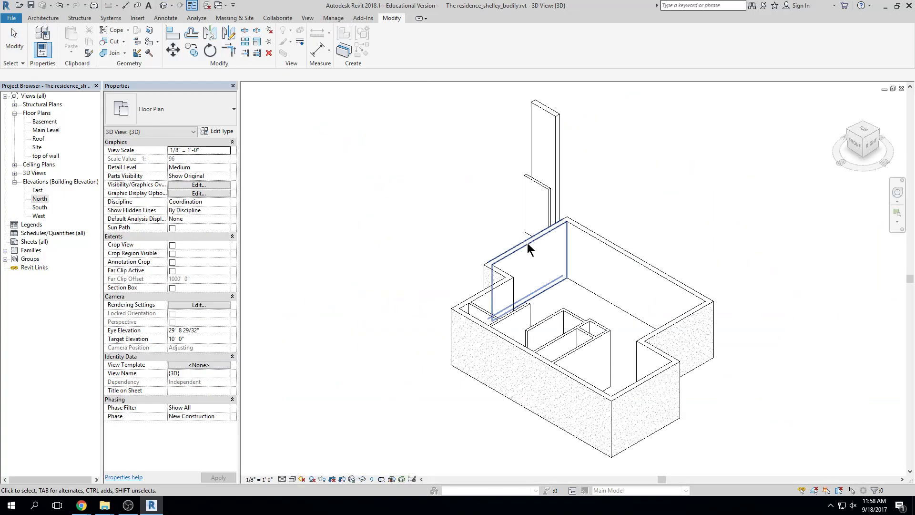
pyautogui.keyDown('shift'); pyautogui.moveTo(762, 301); pyautogui.dragTo(570, 292, button='middle'); pyautogui.keyUp('shift')
pyautogui.click(542, 264)
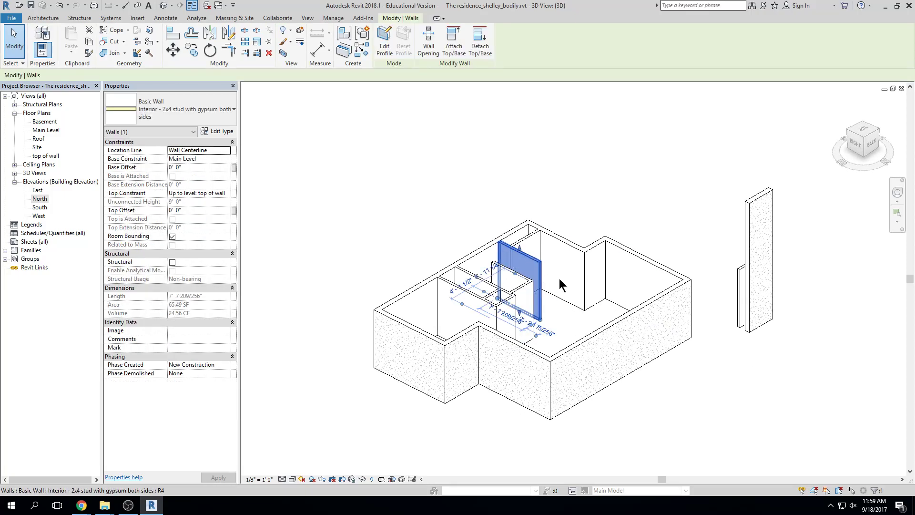
pyautogui.click(901, 88)
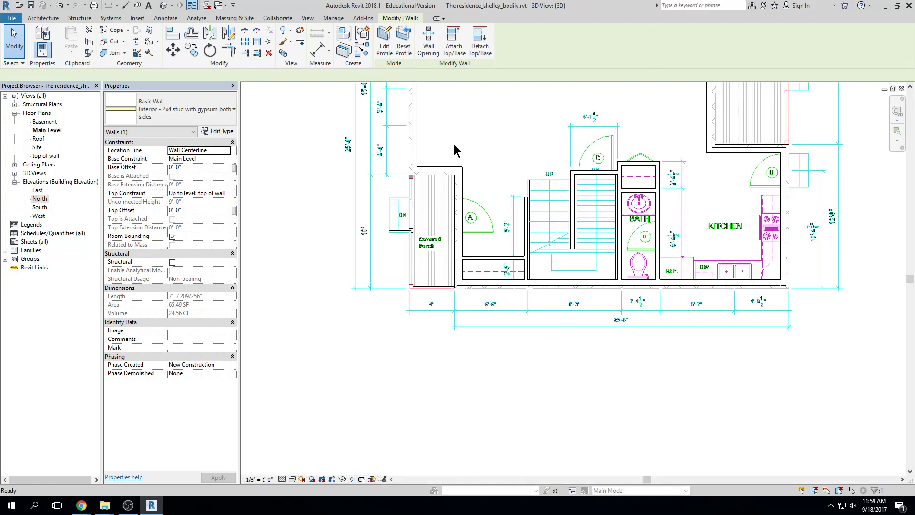
pyautogui.scroll(3, 534, 205)
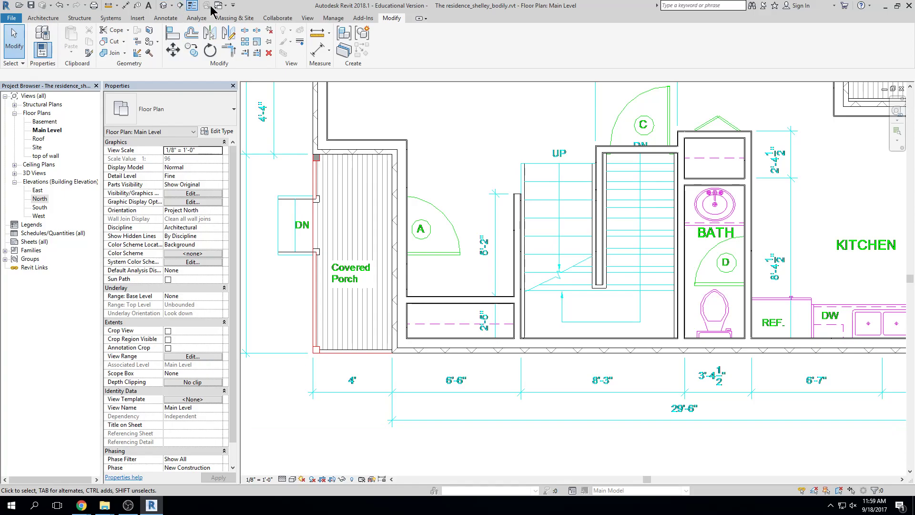
# Reopen the 3D view and tile it beside the Main Level plan with WT
pyautogui.click(165, 5)
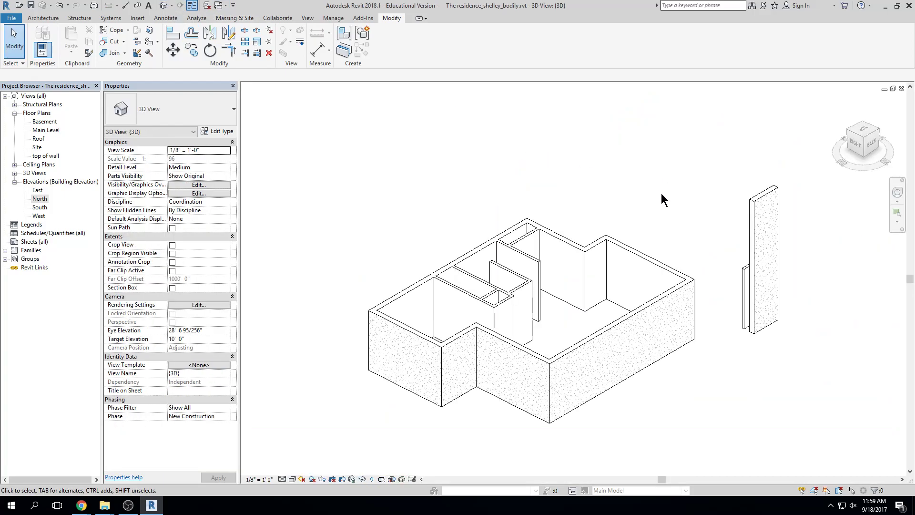
pyautogui.press('w')
pyautogui.press('t')
pyautogui.moveTo(478, 240); pyautogui.dragTo(337, 197, button='middle')
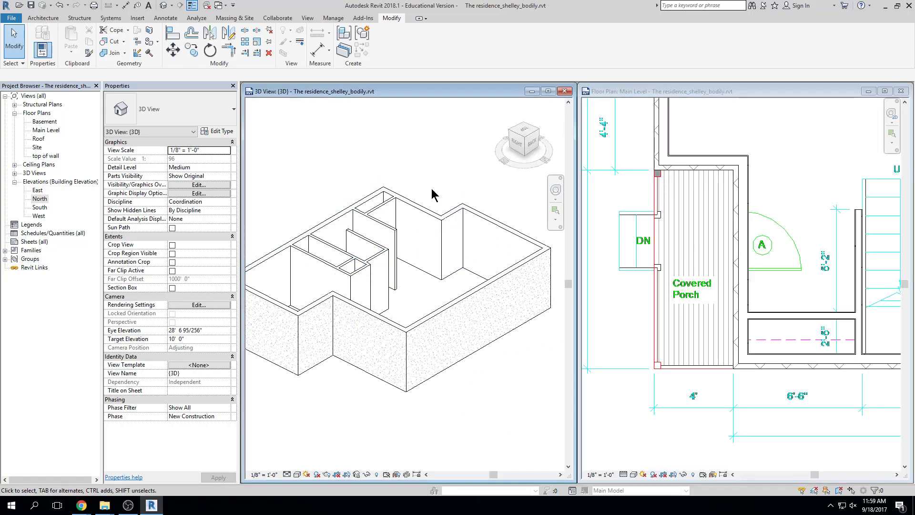
pyautogui.scroll(-2, 812, 206)
pyautogui.moveTo(781, 312); pyautogui.dragTo(693, 286, button='middle')
pyautogui.scroll(3, 693, 286)
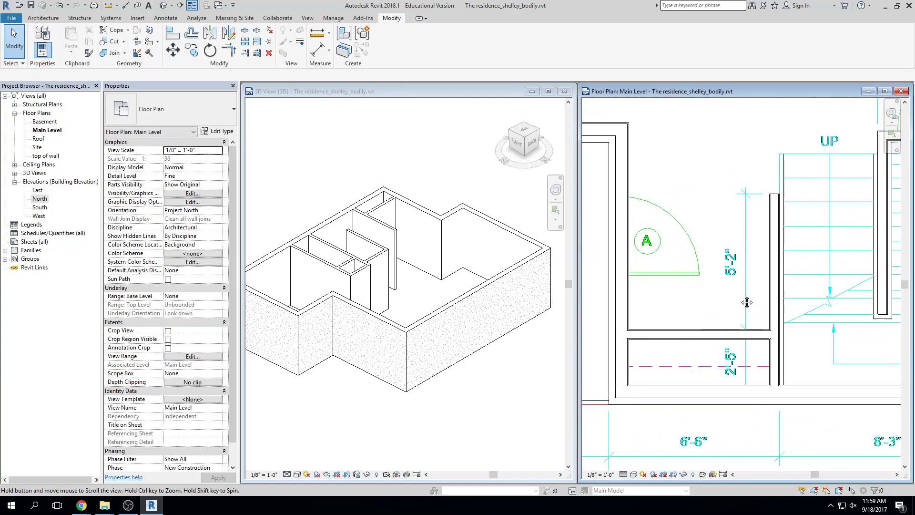
pyautogui.click(787, 311)
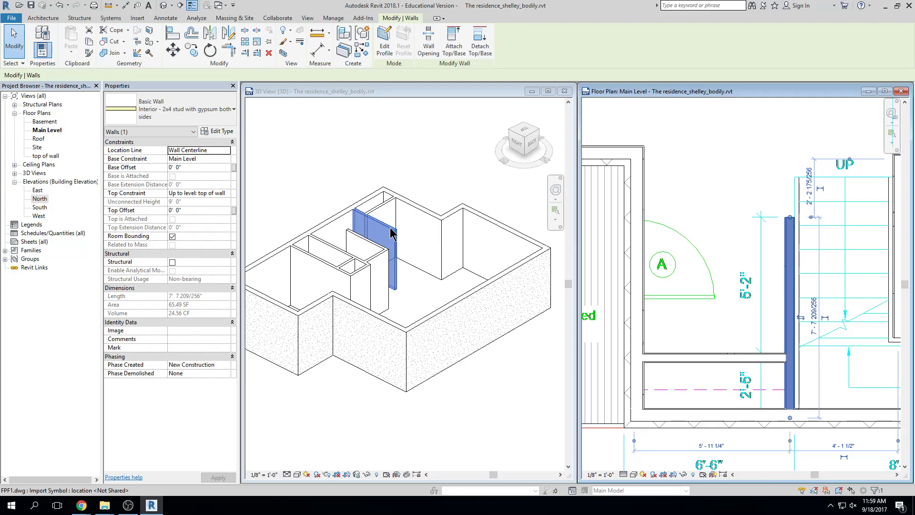
pyautogui.click(750, 219)
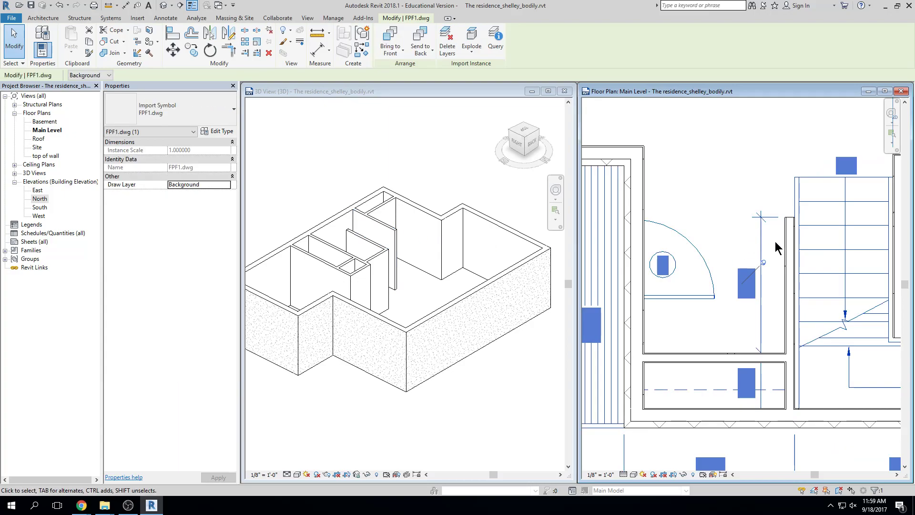
pyautogui.click(730, 213)
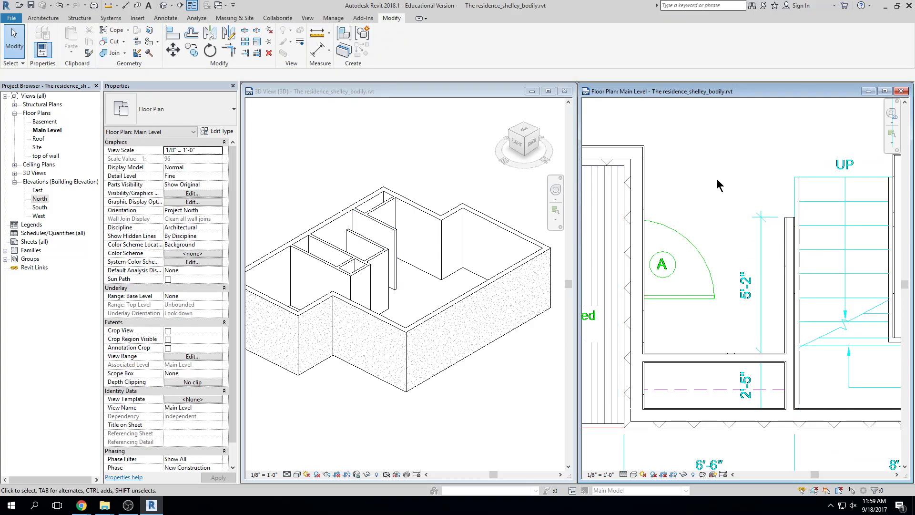
pyautogui.scroll(2, 787, 340)
pyautogui.click(789, 336)
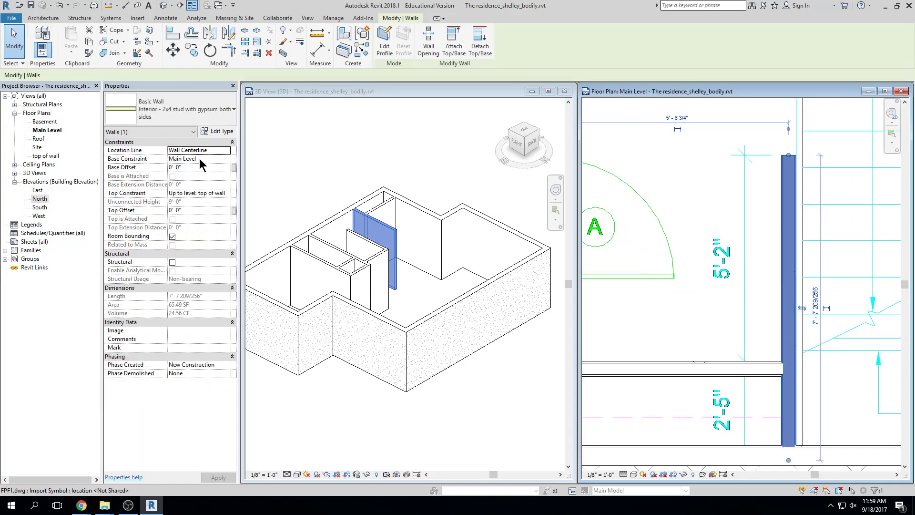
pyautogui.click(219, 193)
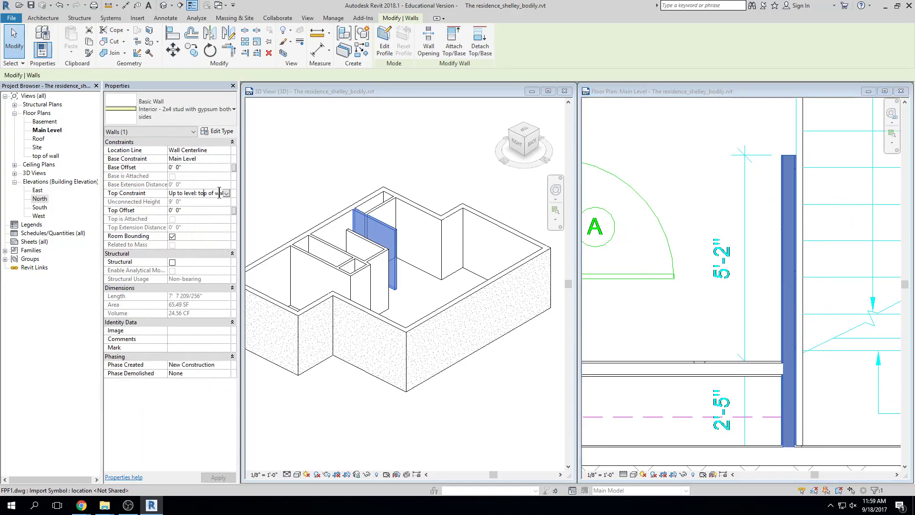
pyautogui.click(227, 193)
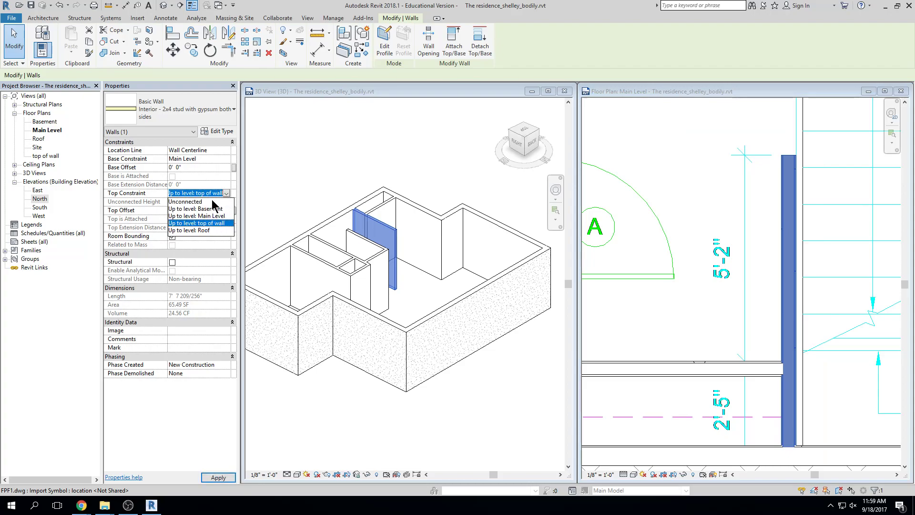
pyautogui.click(212, 202)
pyautogui.click(209, 201)
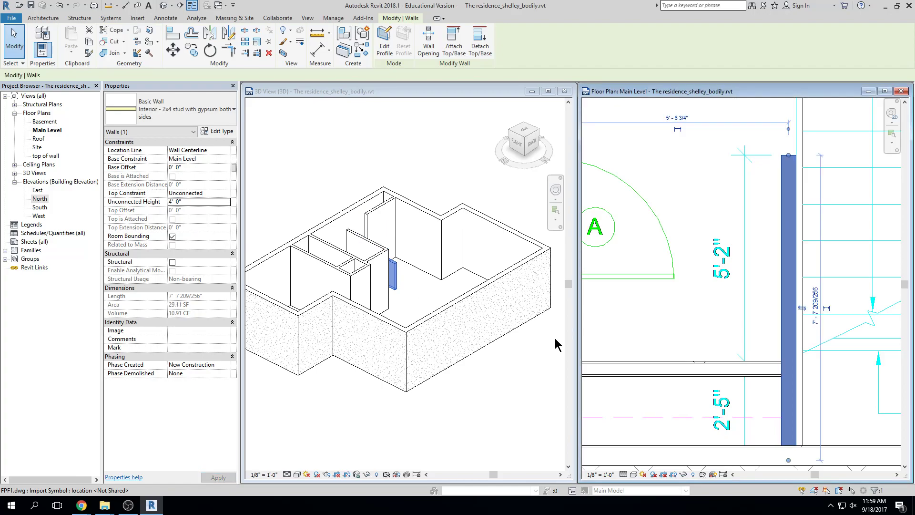
pyautogui.keyDown('shift'); pyautogui.moveTo(460, 266); pyautogui.dragTo(524, 297, button='middle'); pyautogui.keyUp('shift')
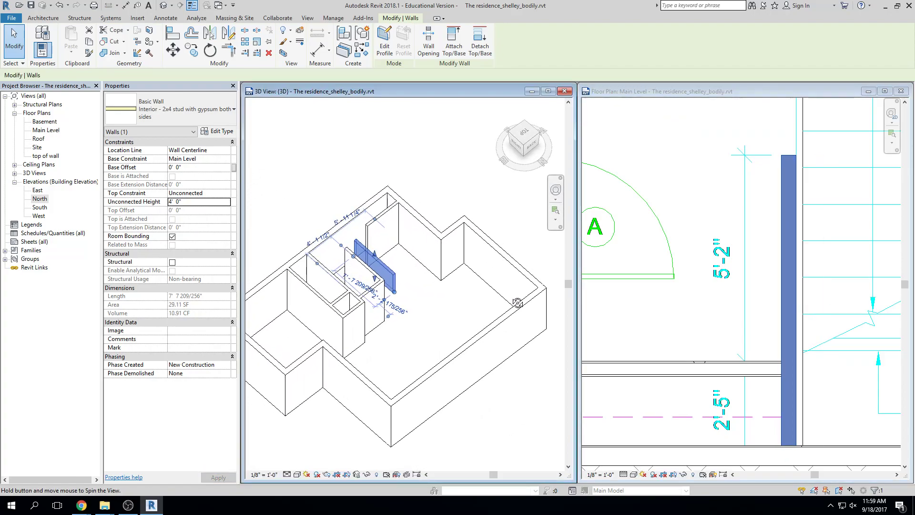
pyautogui.click(681, 261)
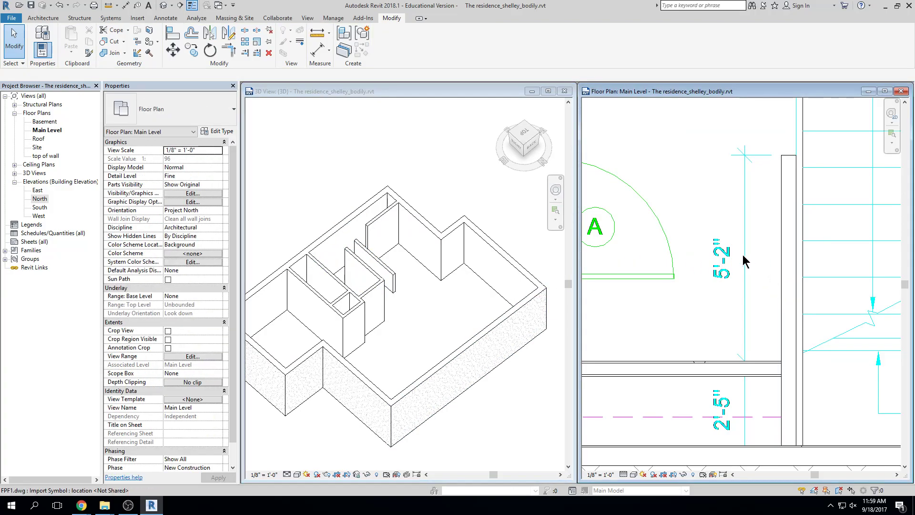
pyautogui.hotkey('ctrl', 'z')
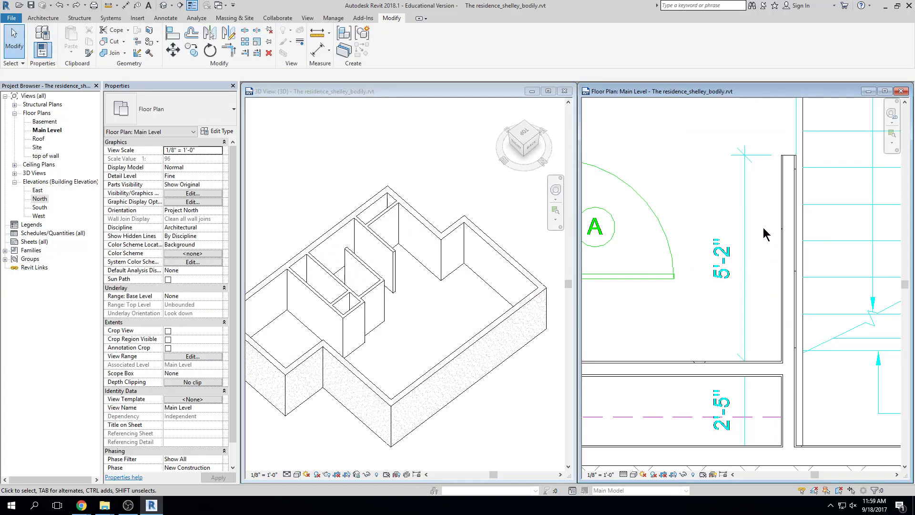
pyautogui.click(777, 231)
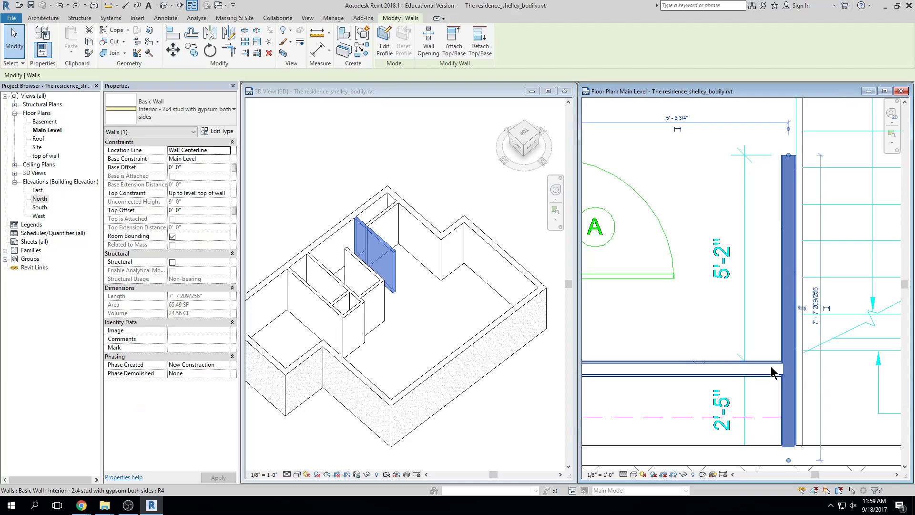
pyautogui.click(663, 250)
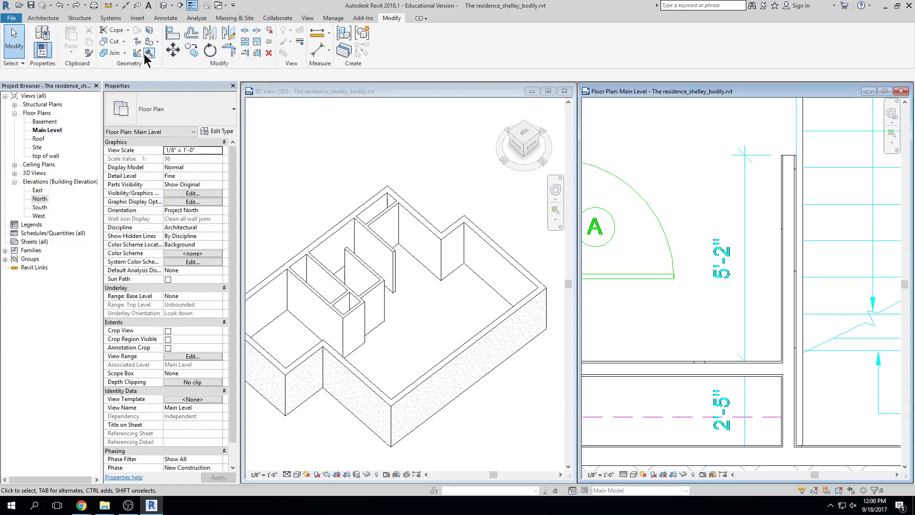
# Split the stair-side wall near its lower junction into two pieces
pyautogui.click(244, 30)
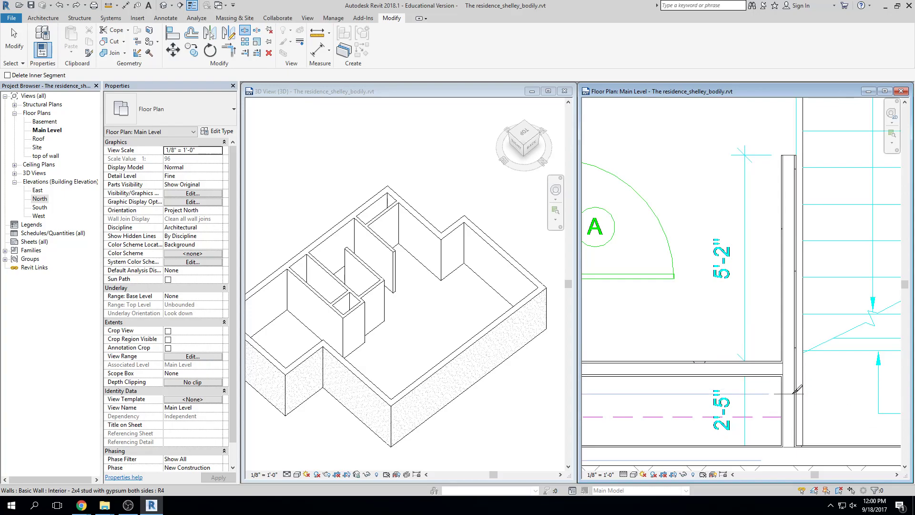
pyautogui.click(794, 345)
pyautogui.press('Escape')
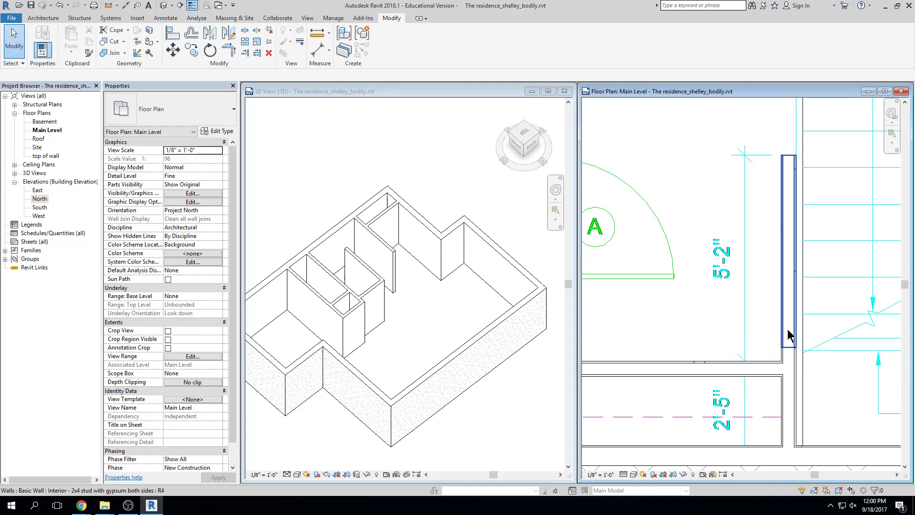
pyautogui.click(788, 305)
pyautogui.click(789, 394)
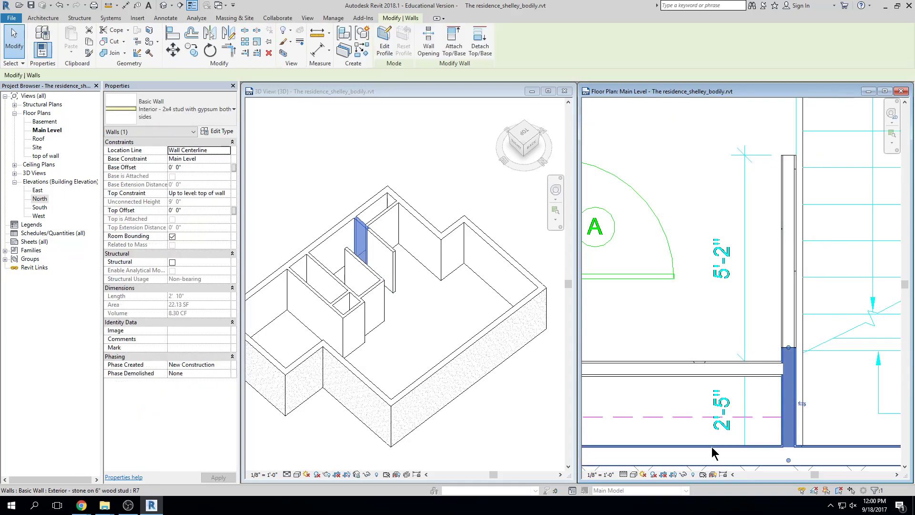
pyautogui.press('Escape')
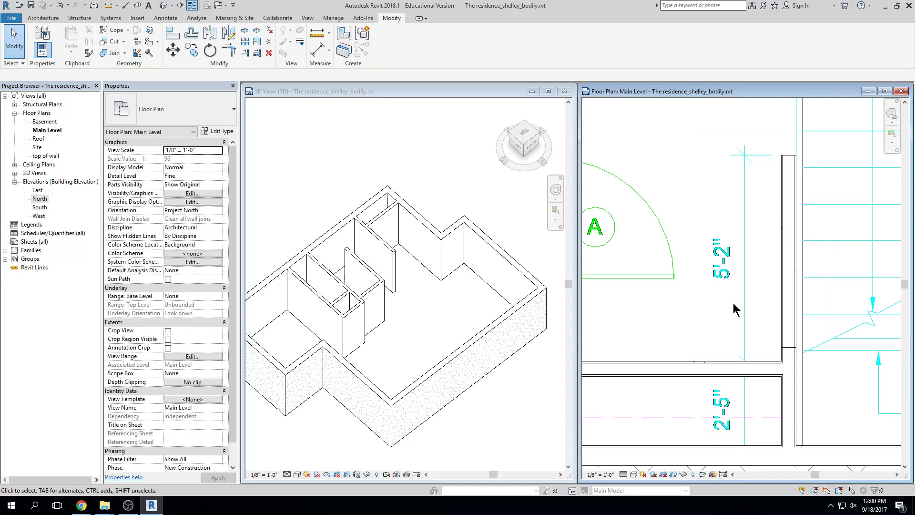
# Trim the horizontal interior wall and the vertical wall to a corner with TR
pyautogui.press('t')
pyautogui.press('r')
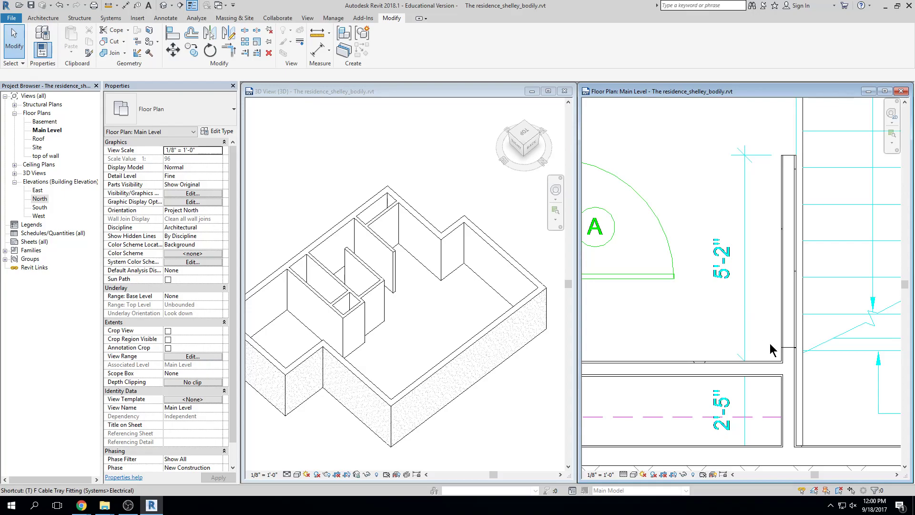
pyautogui.click(783, 397)
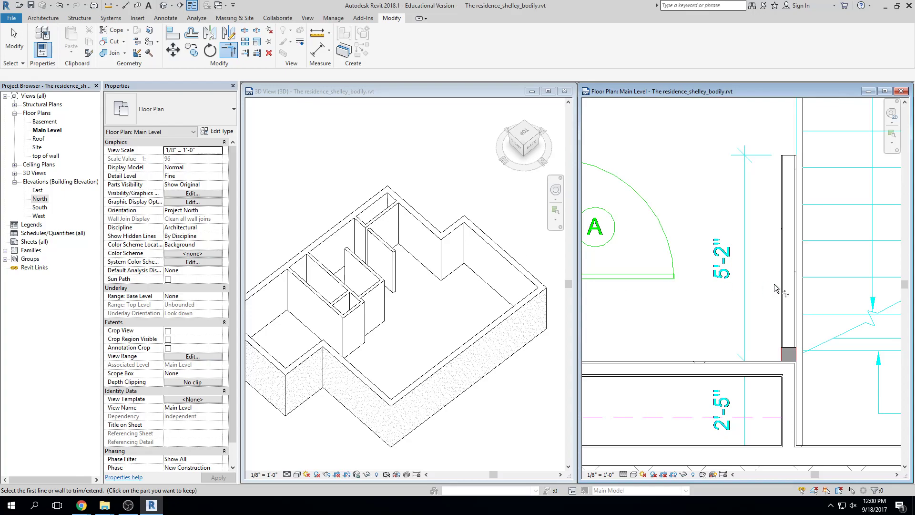
pyautogui.press('Escape')
# Drag the short vertical interior wall's end down to meet the horizontal wall
pyautogui.click(788, 329)
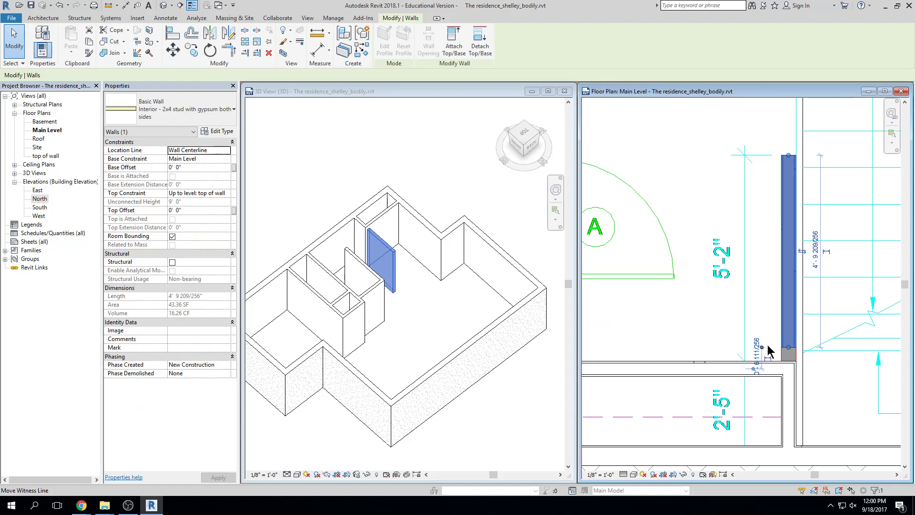
pyautogui.moveTo(761, 335); pyautogui.dragTo(762, 316, button='middle')
pyautogui.scroll(4, 776, 325)
pyautogui.moveTo(799, 332)
pyautogui.mouseDown()
pyautogui.moveTo(800, 359)
pyautogui.moveTo(806, 332)
pyautogui.mouseUp()
pyautogui.press('Escape')
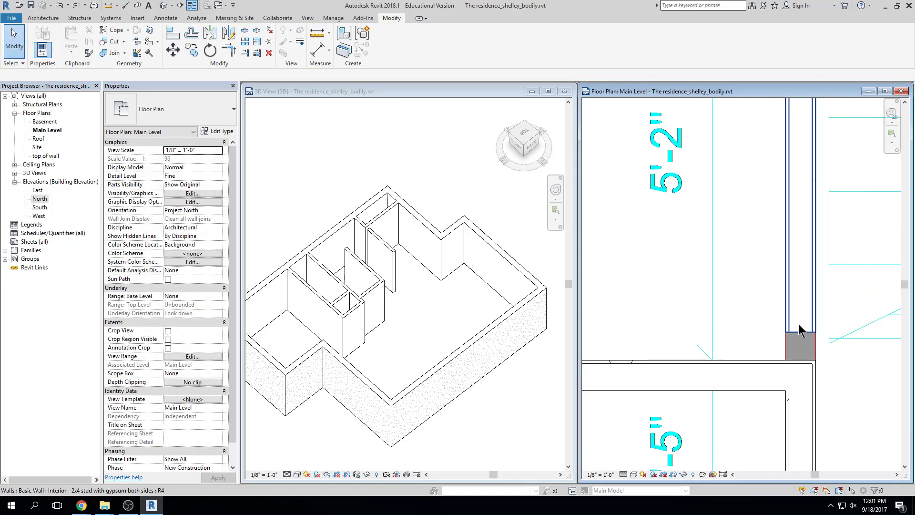
pyautogui.click(800, 330)
pyautogui.scroll(-2, 793, 264)
pyautogui.scroll(-1, 794, 260)
pyautogui.moveTo(804, 232); pyautogui.dragTo(804, 272, button='middle')
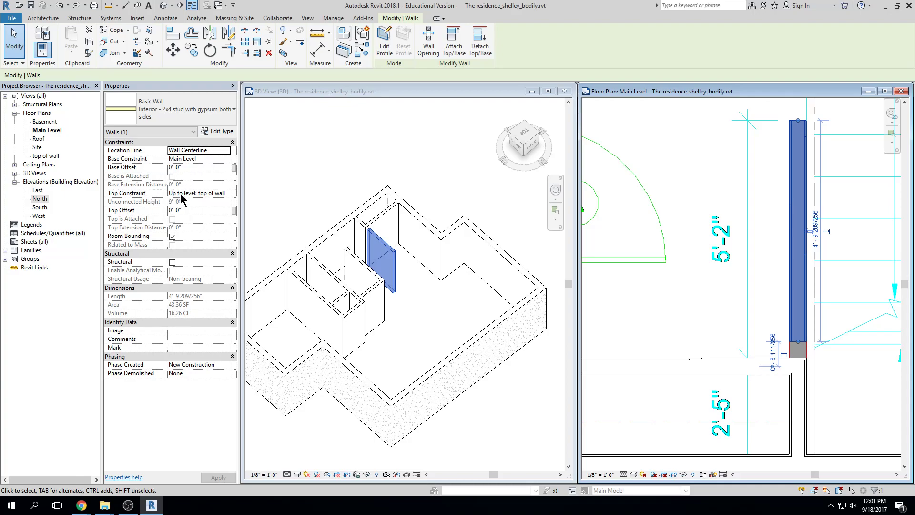
# Set the wall's Top Constraint to Unconnected with a 4' Unconnected Height and apply
pyautogui.click(230, 193)
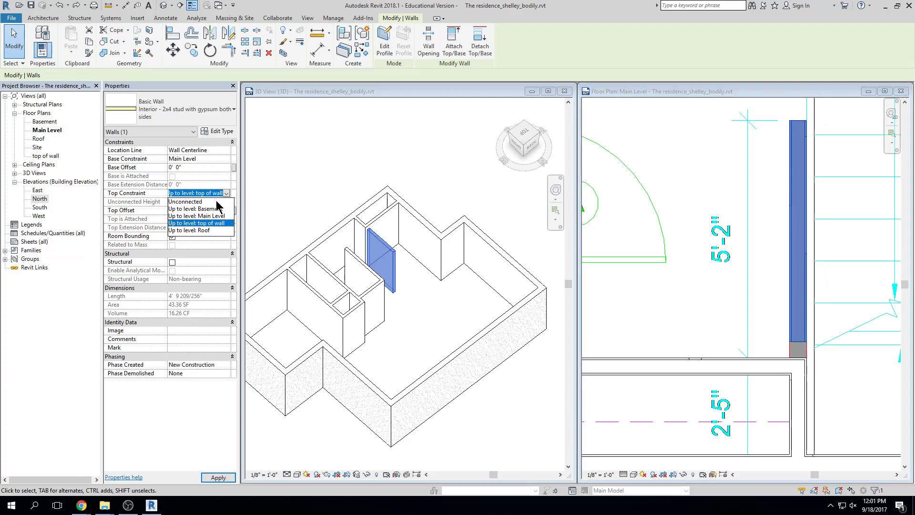
pyautogui.click(213, 201)
pyautogui.write('4')
pyautogui.press('Return')
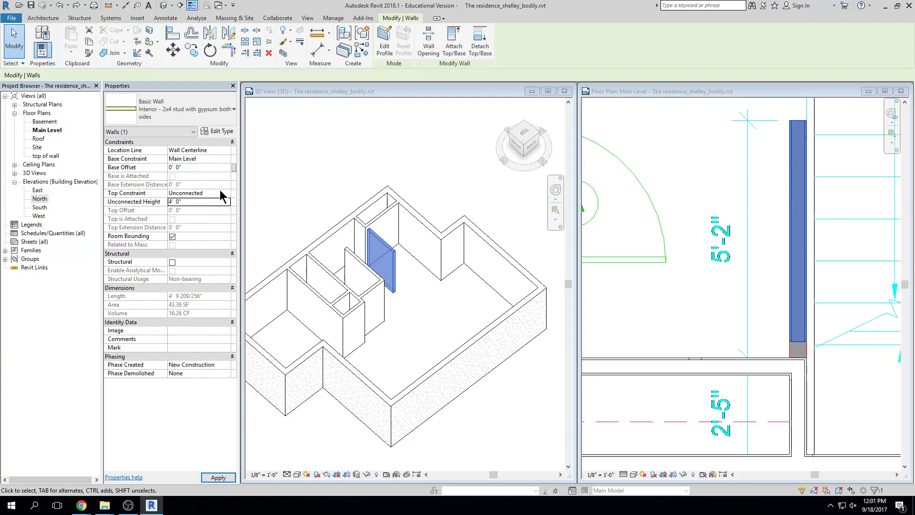
pyautogui.click(625, 206)
# Drag the 4' partition's end down to lengthen it to about 5'4 1/4"
pyautogui.scroll(1, 810, 314)
pyautogui.click(792, 350)
pyautogui.moveTo(791, 344); pyautogui.dragTo(793, 372)
pyautogui.press('Escape')
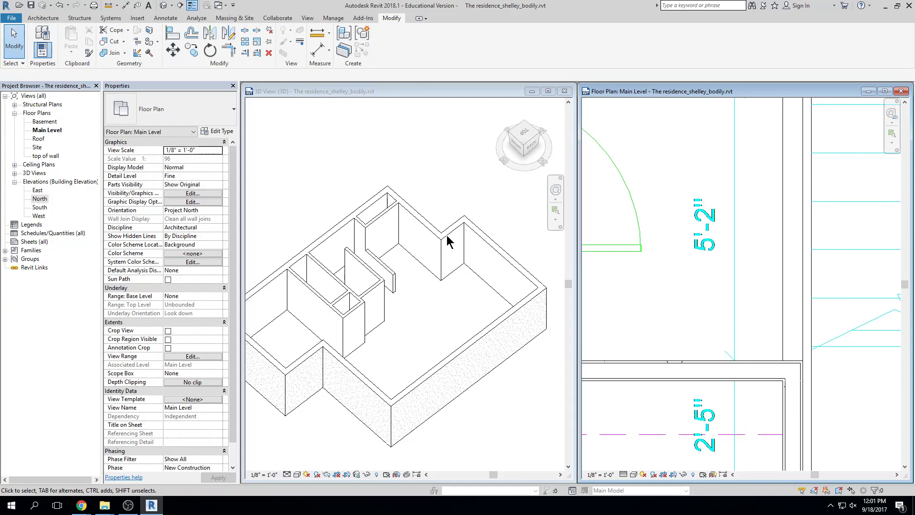
pyautogui.scroll(-2, 446, 240)
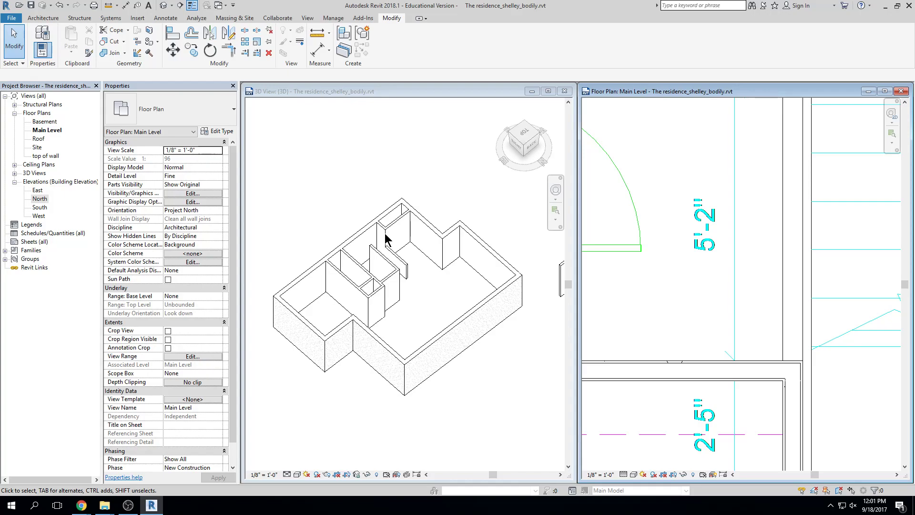
pyautogui.scroll(3, 403, 270)
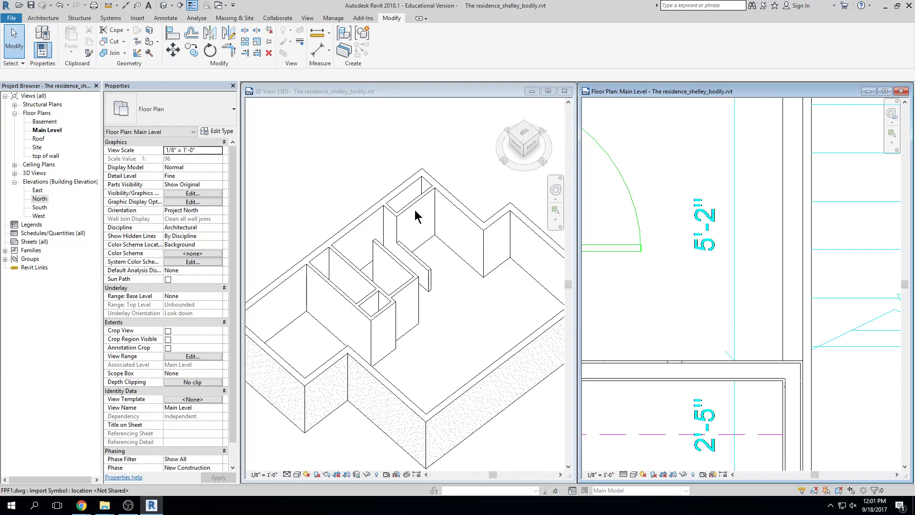
pyautogui.scroll(-3, 415, 214)
pyautogui.click(475, 281)
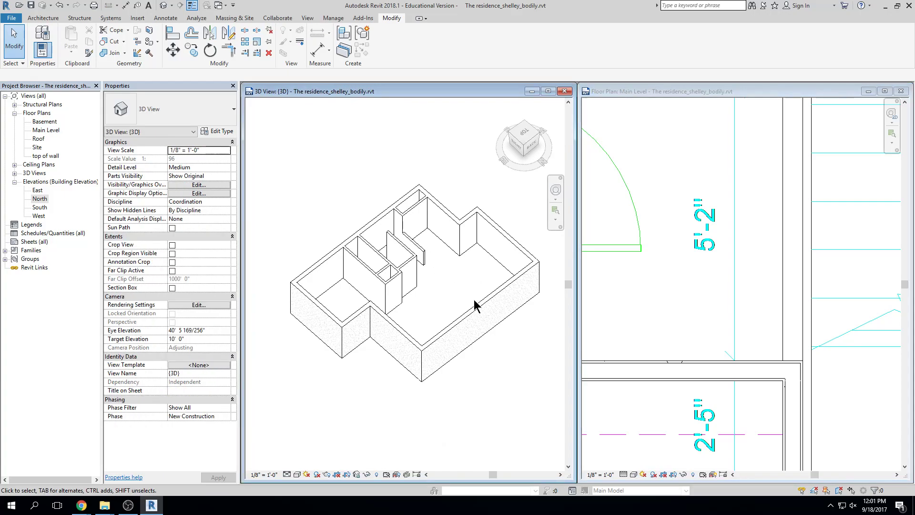
pyautogui.click(657, 267)
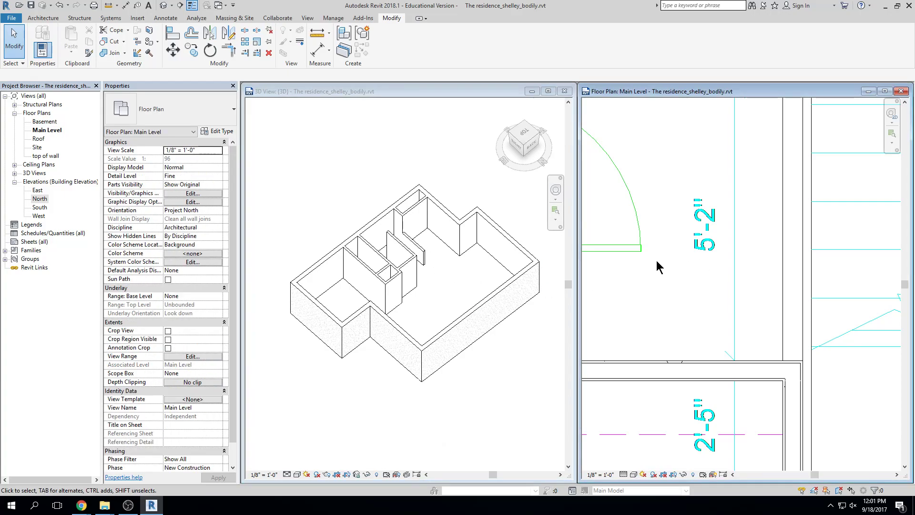
pyautogui.scroll(-3, 658, 267)
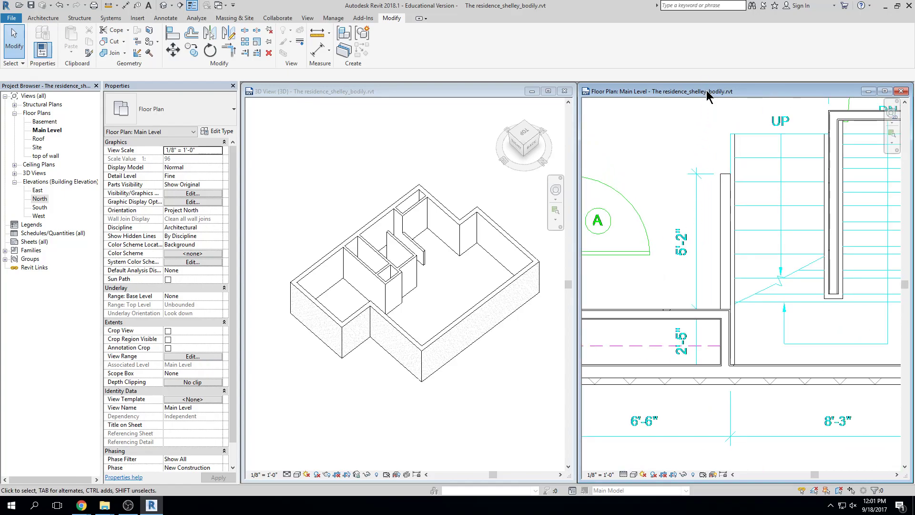
pyautogui.click(460, 171)
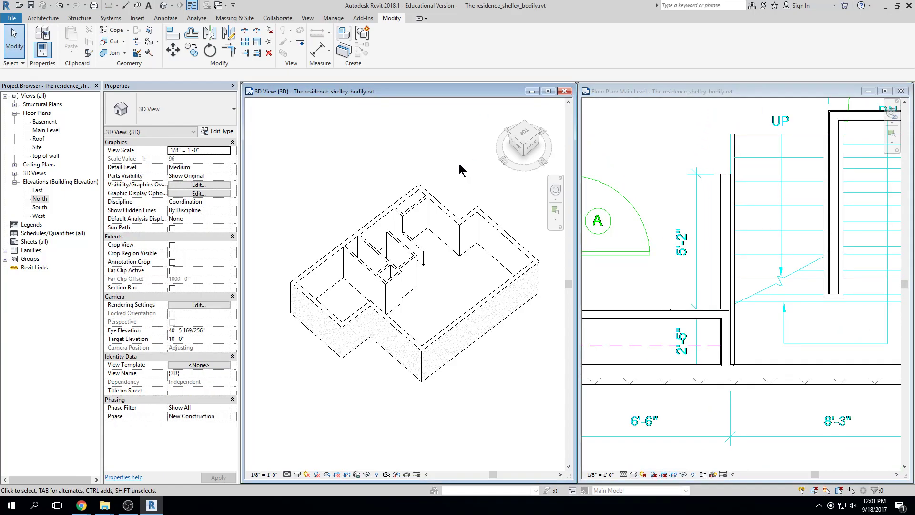
pyautogui.keyDown('shift'); pyautogui.moveTo(454, 165); pyautogui.dragTo(393, 167, button='middle'); pyautogui.keyUp('shift')
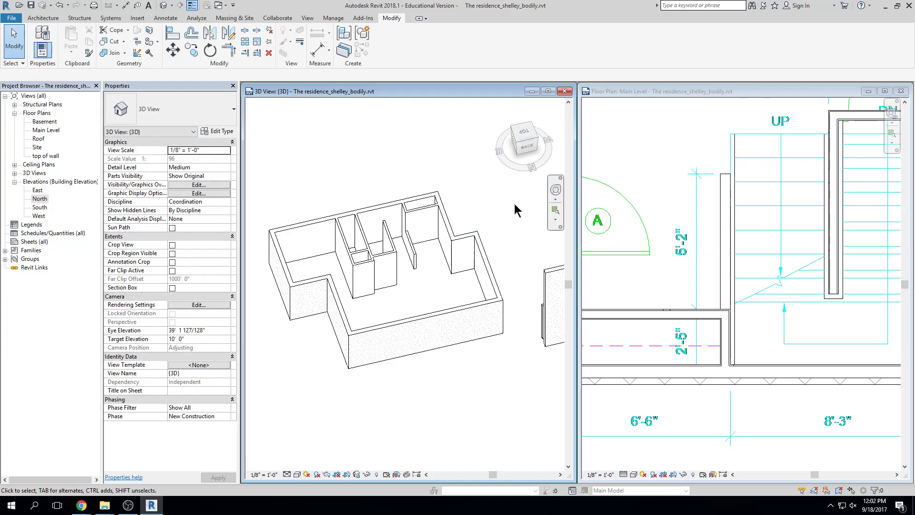
# Maximize the Main Level floor plan window and zoom to fit the whole level
pyautogui.click(885, 91)
pyautogui.scroll(-4, 517, 260)
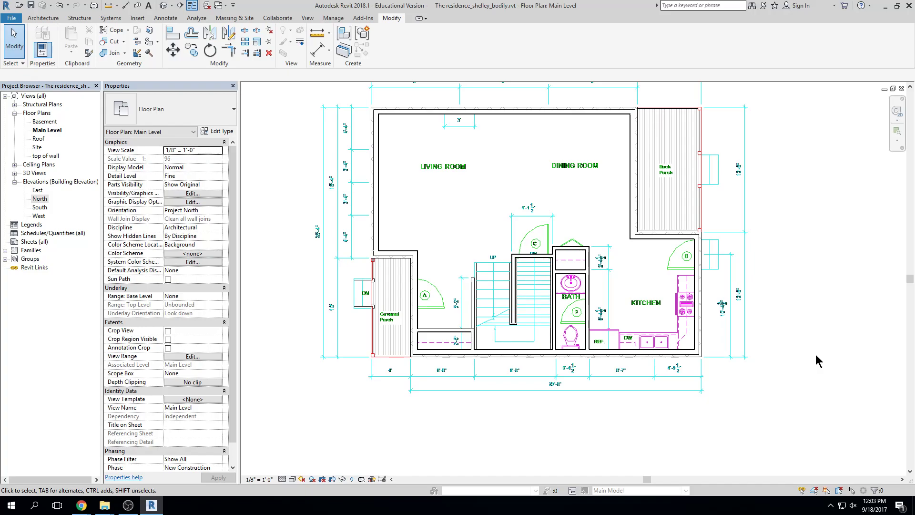
pyautogui.moveTo(760, 239); pyautogui.dragTo(766, 268, button='middle')
pyautogui.click(41, 19)
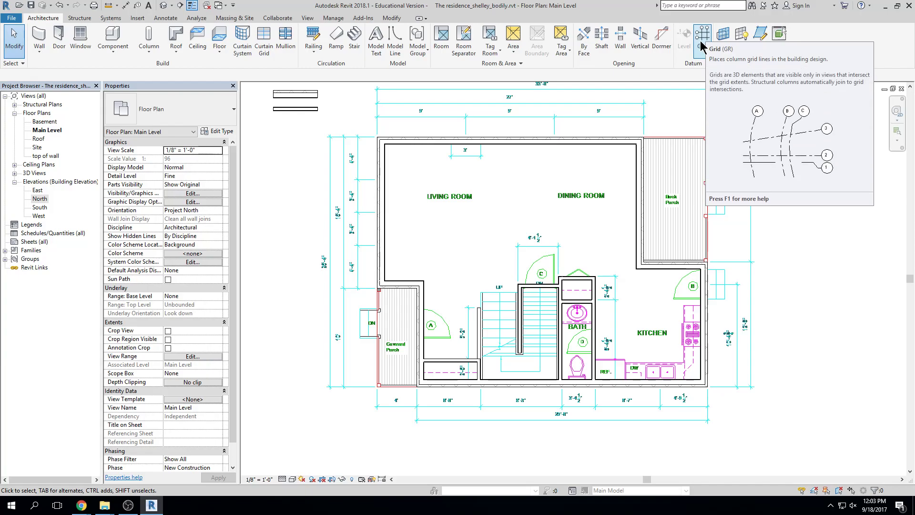
pyautogui.moveTo(759, 287); pyautogui.dragTo(765, 326, button='middle')
pyautogui.middleClick(764, 326)
pyautogui.middleClick(764, 326)
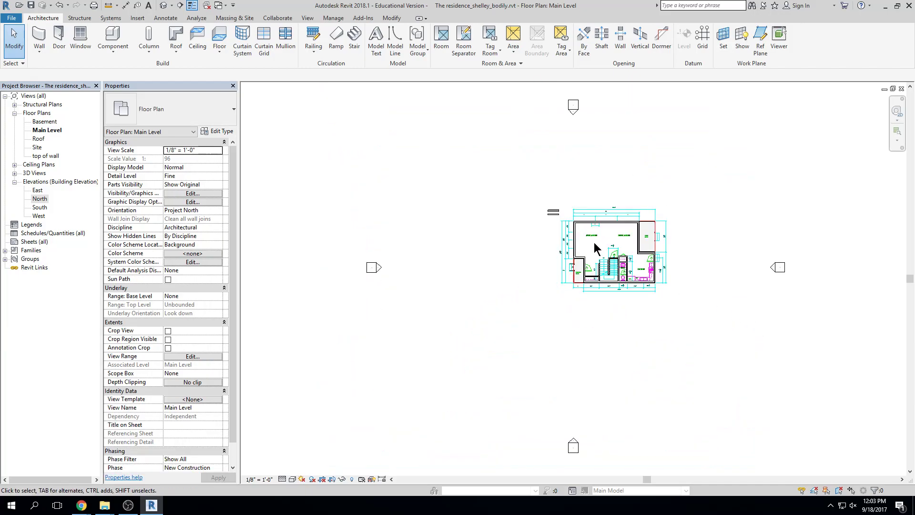
pyautogui.scroll(7, 594, 242)
pyautogui.scroll(-4, 594, 247)
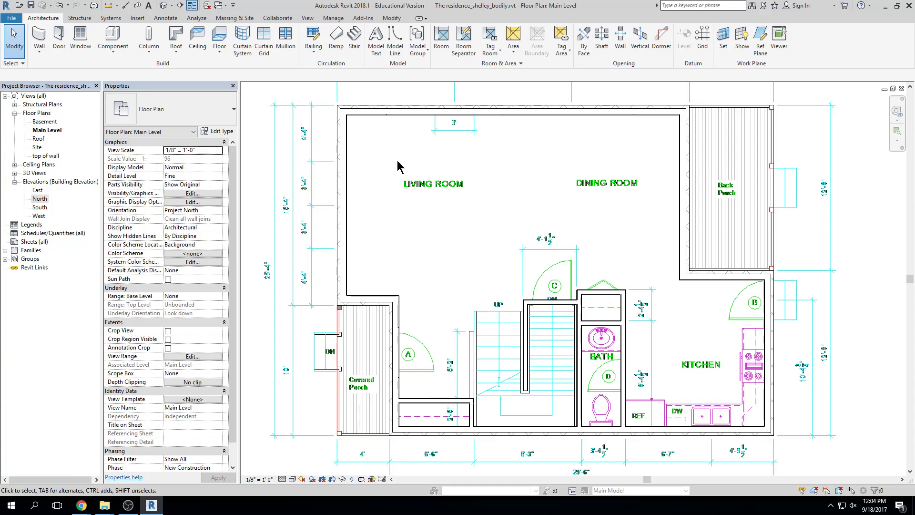
# Create grid 1 with the Grid tool's Pick Lines option on the left exterior wall edge
pyautogui.moveTo(406, 149); pyautogui.dragTo(413, 160, button='middle')
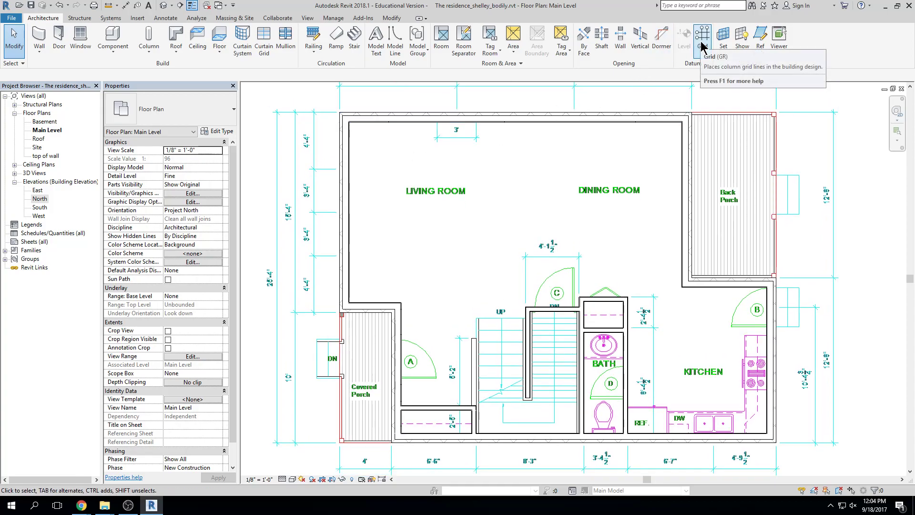
pyautogui.click(702, 43)
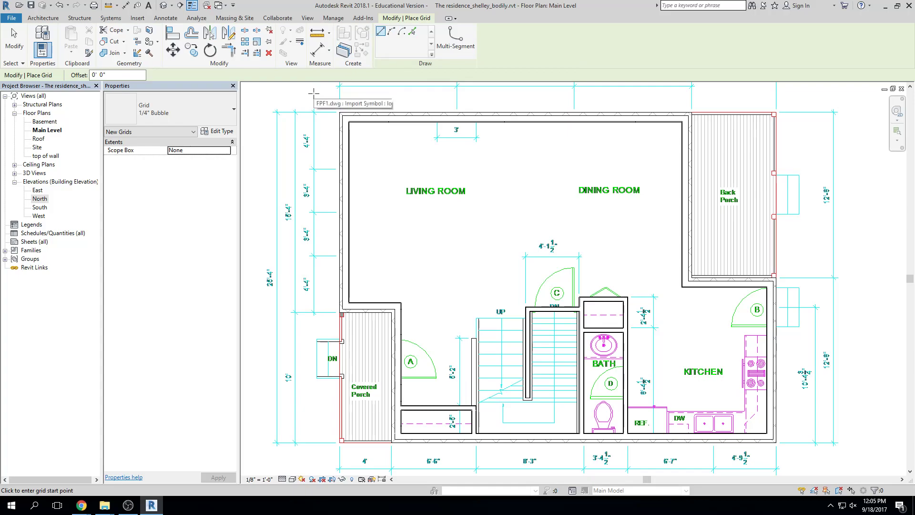
pyautogui.click(411, 37)
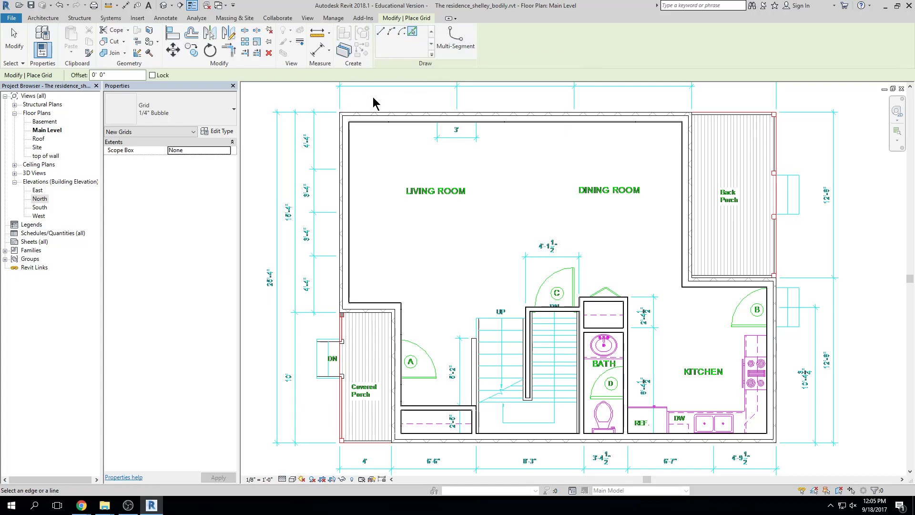
pyautogui.scroll(8, 315, 139)
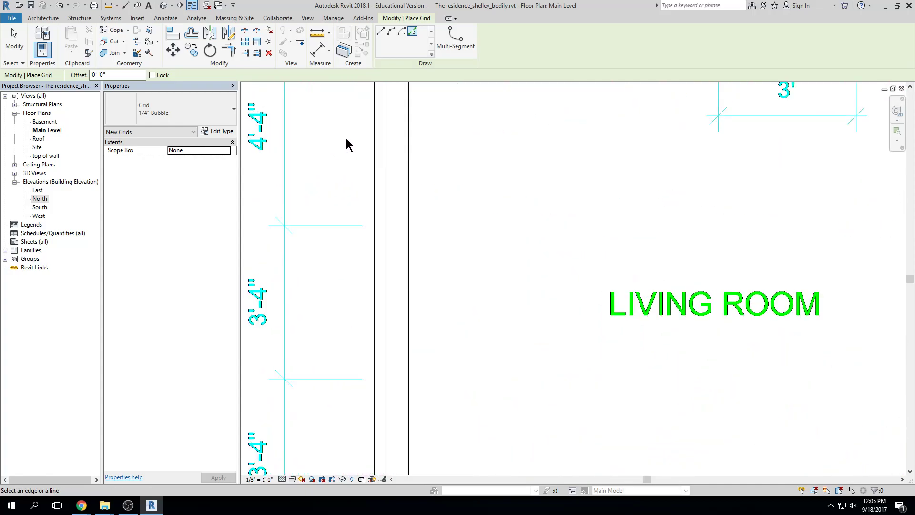
pyautogui.click(388, 173)
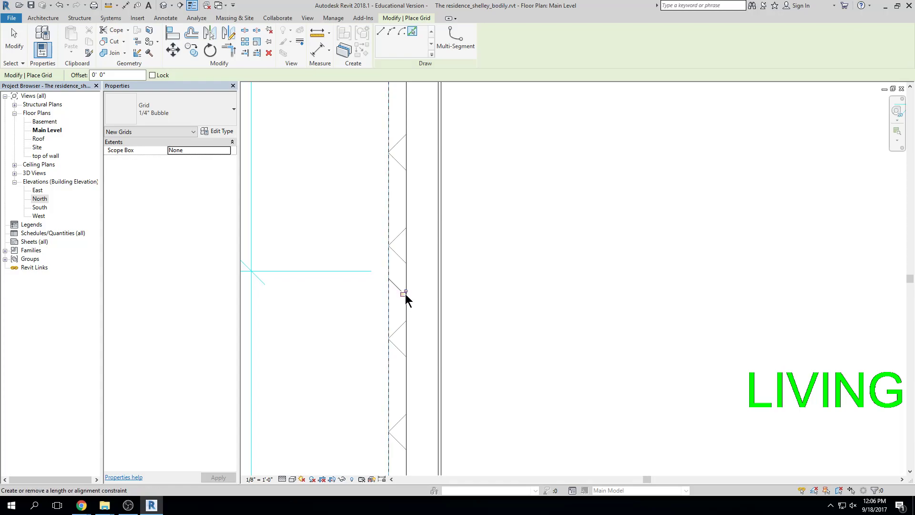
pyautogui.scroll(-6, 490, 333)
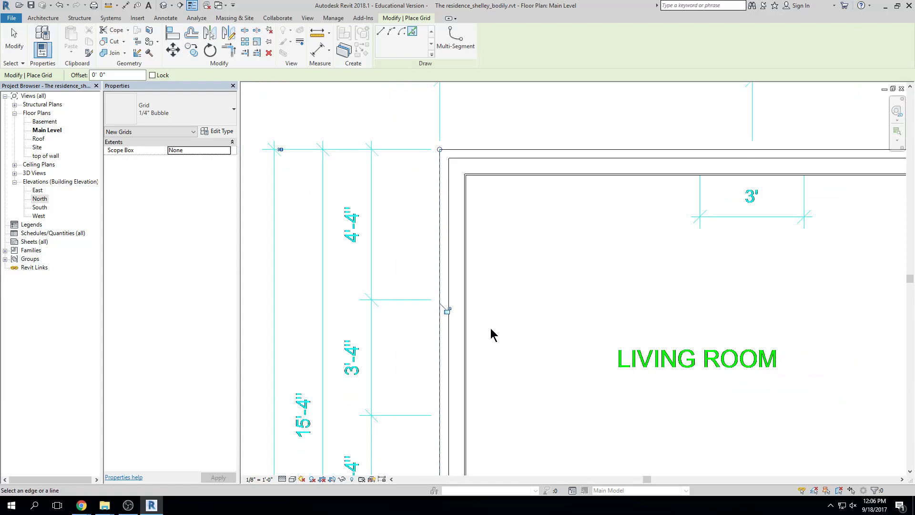
pyautogui.moveTo(490, 333); pyautogui.dragTo(498, 242, button='middle')
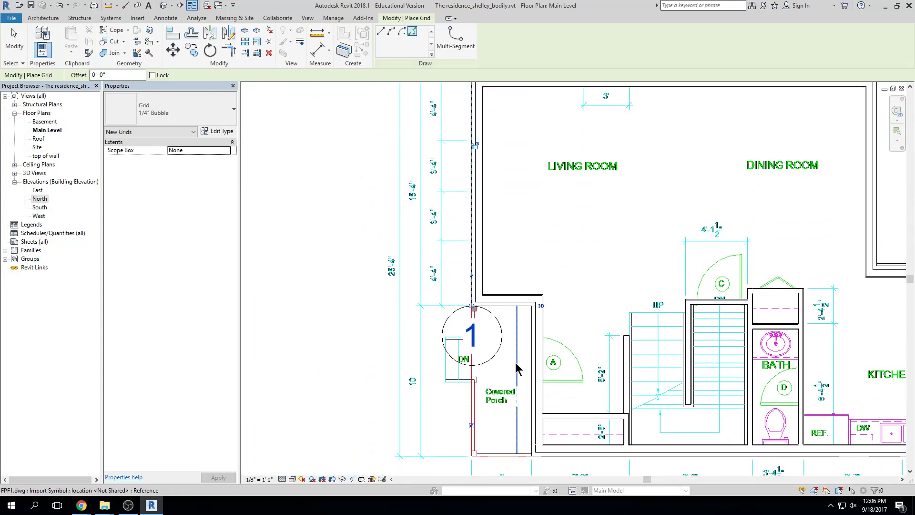
pyautogui.moveTo(476, 339); pyautogui.dragTo(477, 339)
pyautogui.press('Escape')
pyautogui.press('Escape')
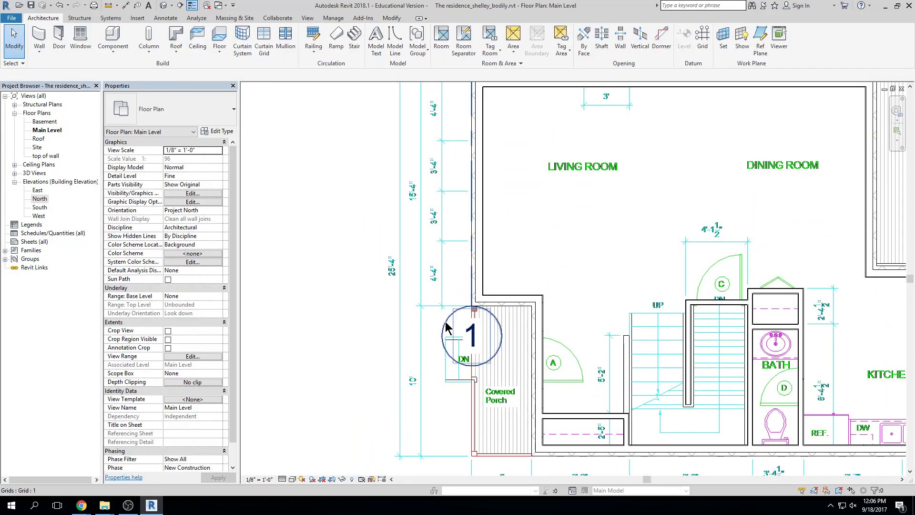
# Drag grid 1's ends well below and above the floor plan
pyautogui.click(471, 328)
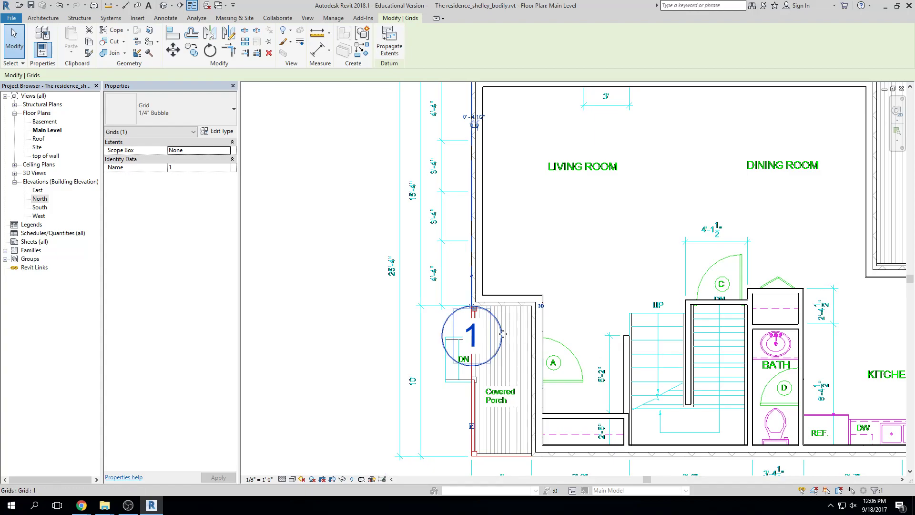
pyautogui.scroll(2, 457, 306)
pyautogui.scroll(4, 485, 305)
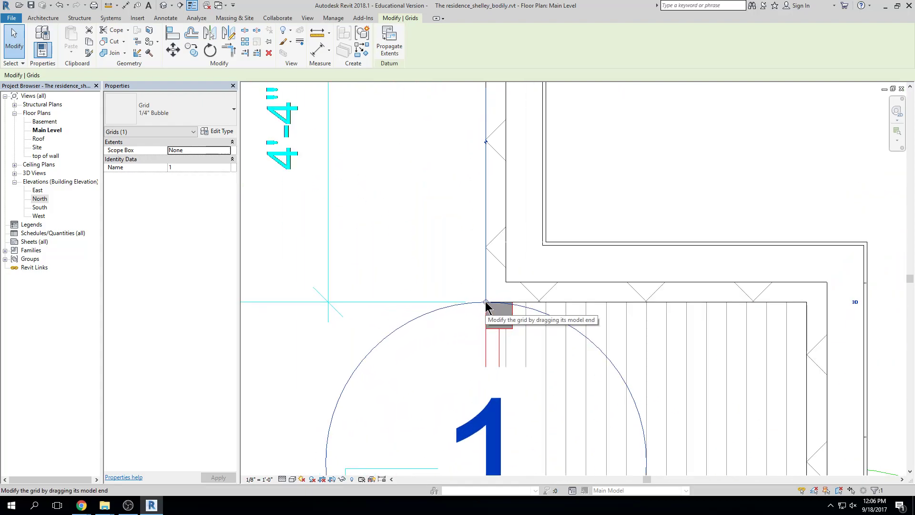
pyautogui.moveTo(486, 302); pyautogui.dragTo(486, 376)
pyautogui.scroll(-2, 488, 375)
pyautogui.moveTo(488, 375); pyautogui.dragTo(491, 300, button='middle')
pyautogui.moveTo(491, 300); pyautogui.dragTo(498, 365)
pyautogui.moveTo(498, 366); pyautogui.dragTo(499, 278, button='middle')
pyautogui.scroll(-6, 499, 284)
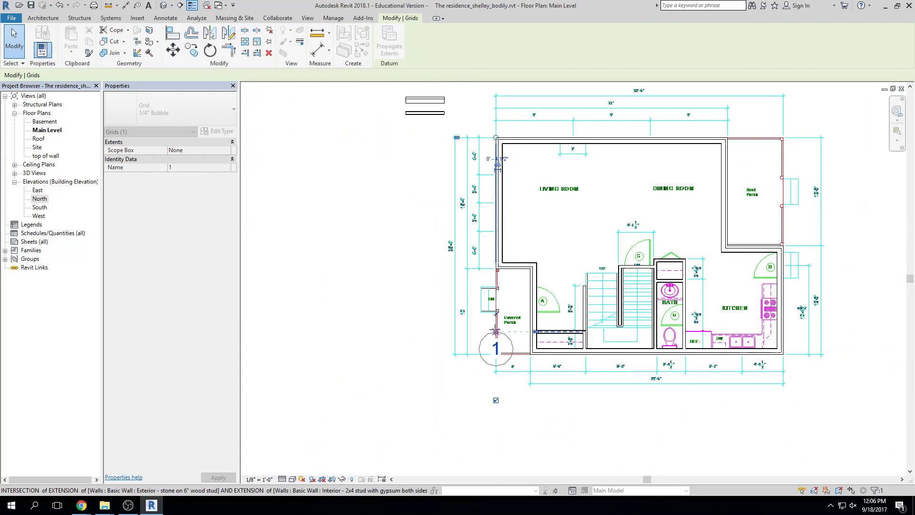
pyautogui.moveTo(495, 383); pyautogui.dragTo(496, 411)
pyautogui.click(552, 413)
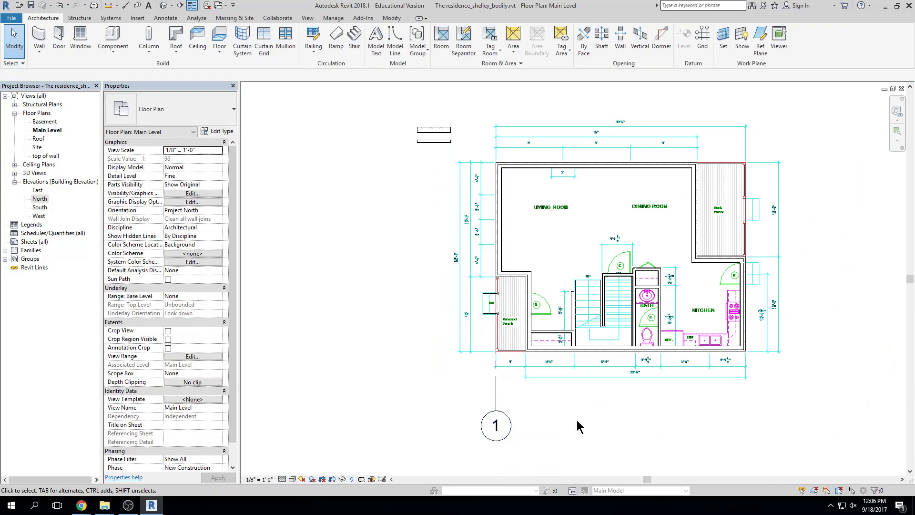
pyautogui.click(497, 395)
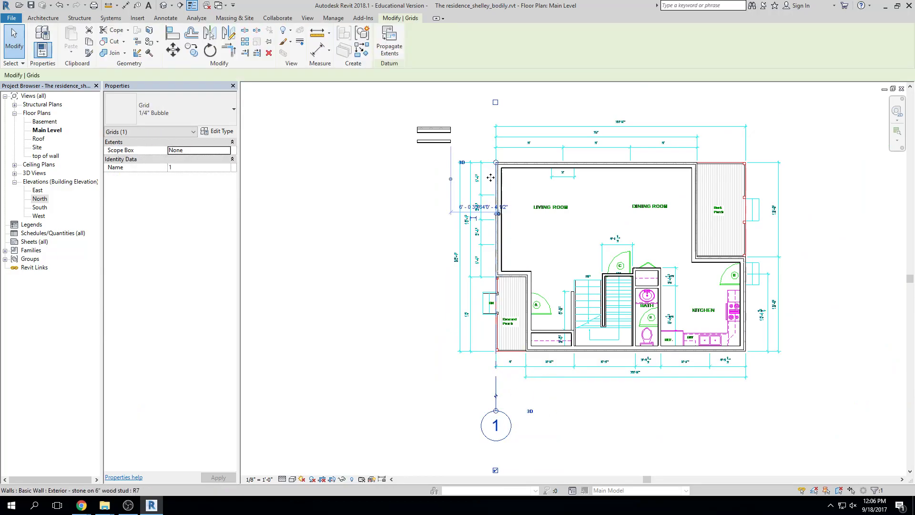
pyautogui.moveTo(496, 162); pyautogui.dragTo(496, 91)
# Set the Main Level plan's view scale to 1/4" = 1'-0"
pyautogui.click(602, 108)
pyautogui.scroll(-1, 798, 180)
pyautogui.moveTo(799, 180); pyautogui.dragTo(748, 198, button='middle')
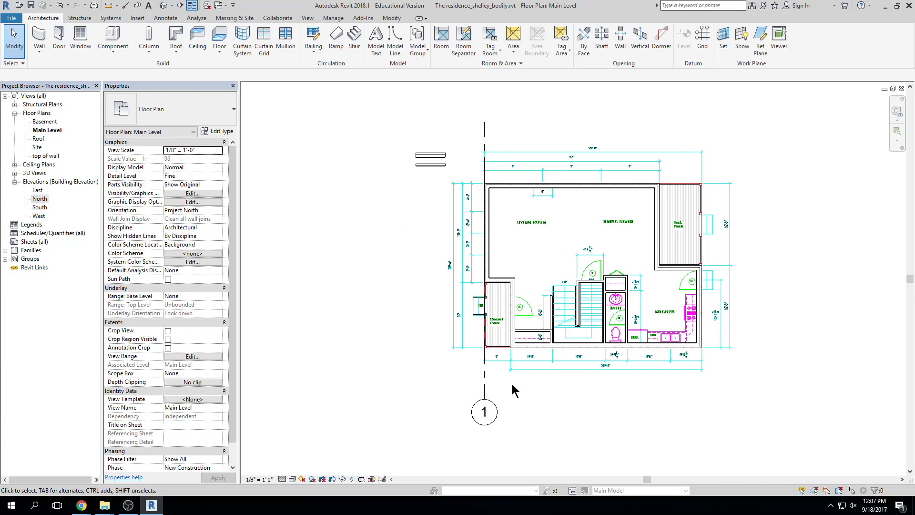
pyautogui.click(270, 479)
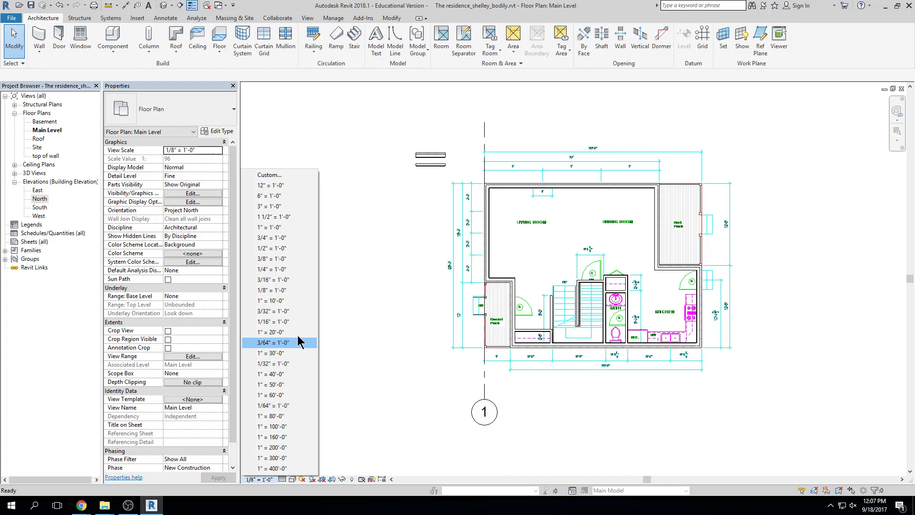
pyautogui.click(295, 269)
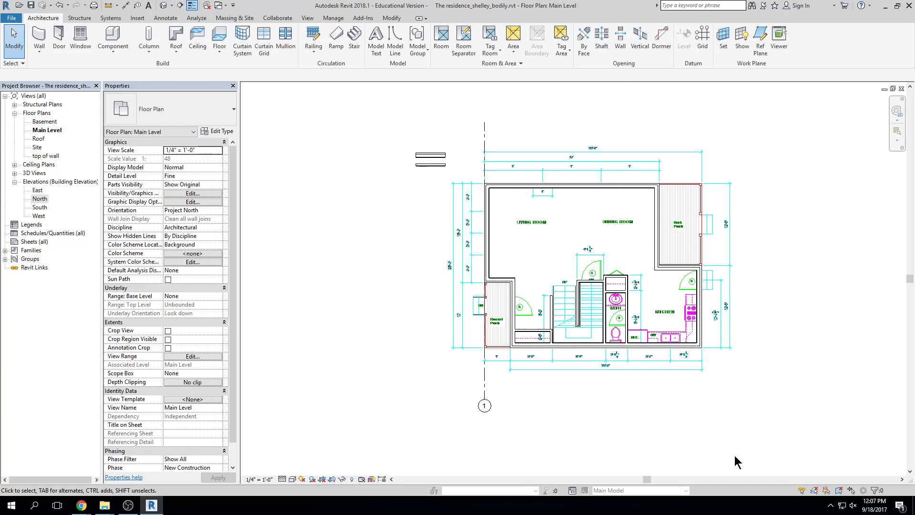
# Keep grid 1's bottom bubble shown after toggling its Show Bubble box
pyautogui.scroll(3, 498, 381)
pyautogui.click(476, 394)
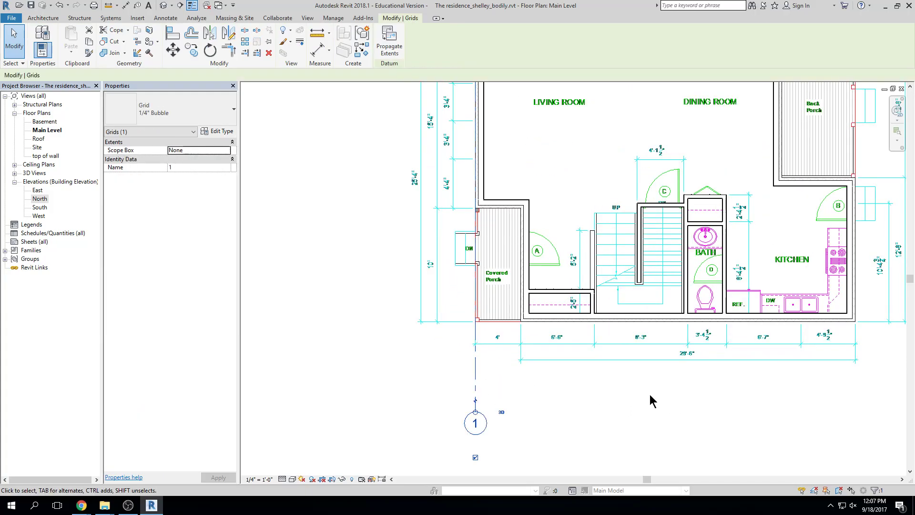
pyautogui.moveTo(472, 186); pyautogui.dragTo(467, 329, button='middle')
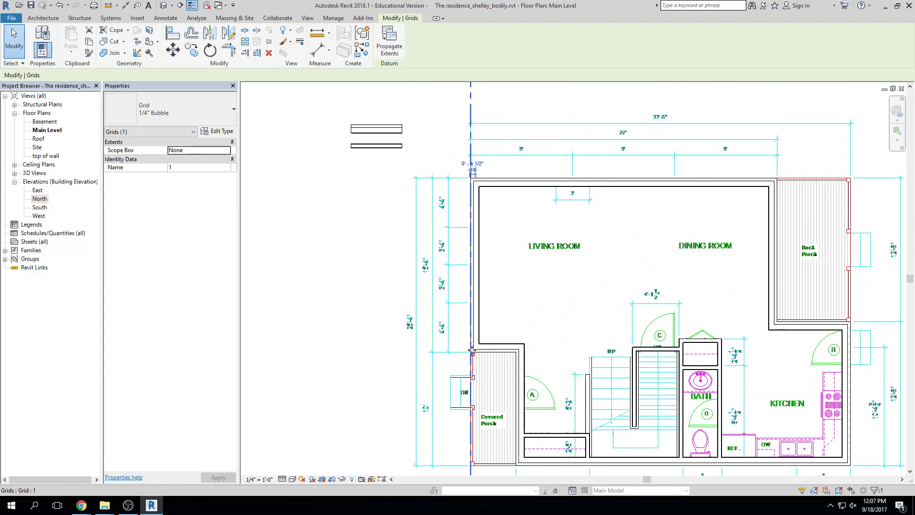
pyautogui.scroll(-1, 514, 370)
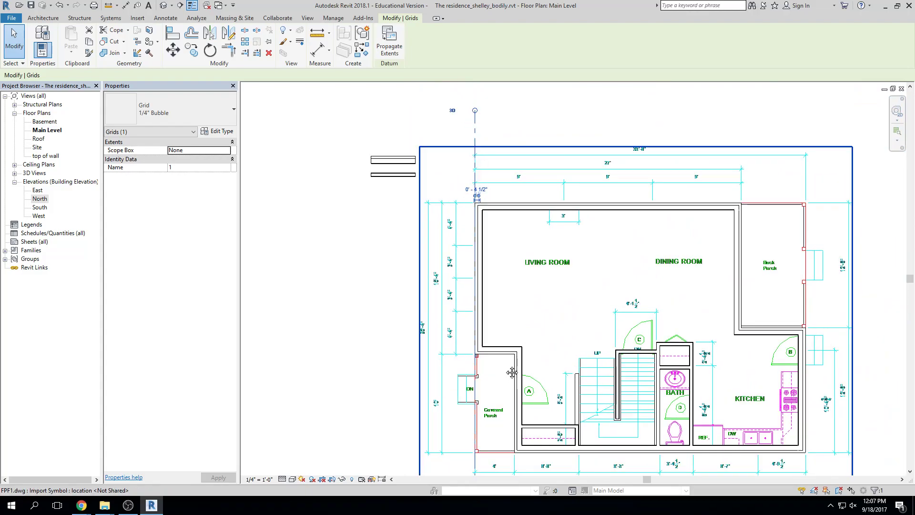
pyautogui.moveTo(513, 373); pyautogui.dragTo(486, 269, button='middle')
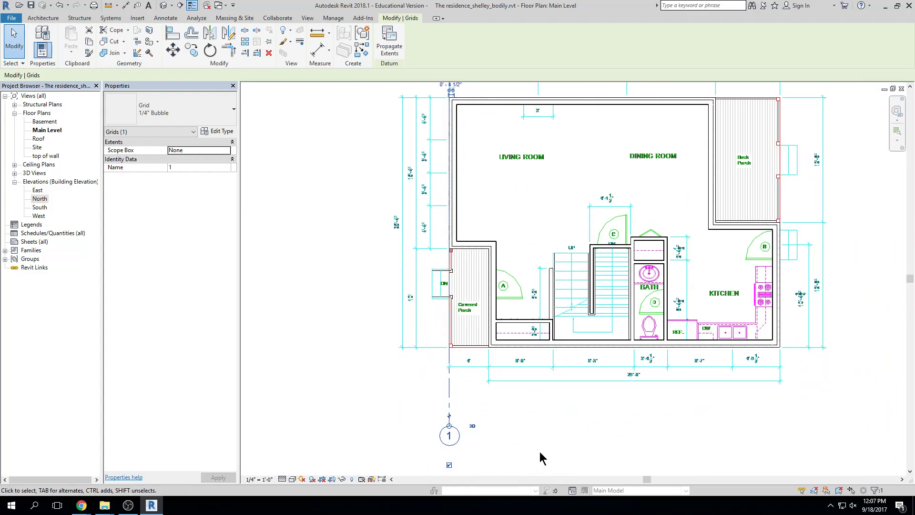
pyautogui.click(449, 465)
pyautogui.click(449, 464)
# Turn on grid 1's bubble at its top end too
pyautogui.moveTo(549, 210); pyautogui.dragTo(545, 328, button='middle')
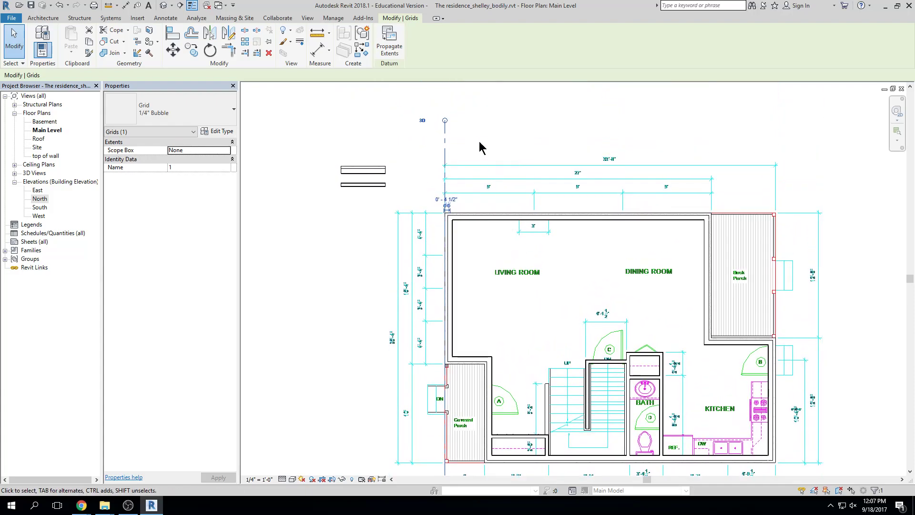
pyautogui.moveTo(460, 131); pyautogui.dragTo(470, 200, button='middle')
pyautogui.click(447, 147)
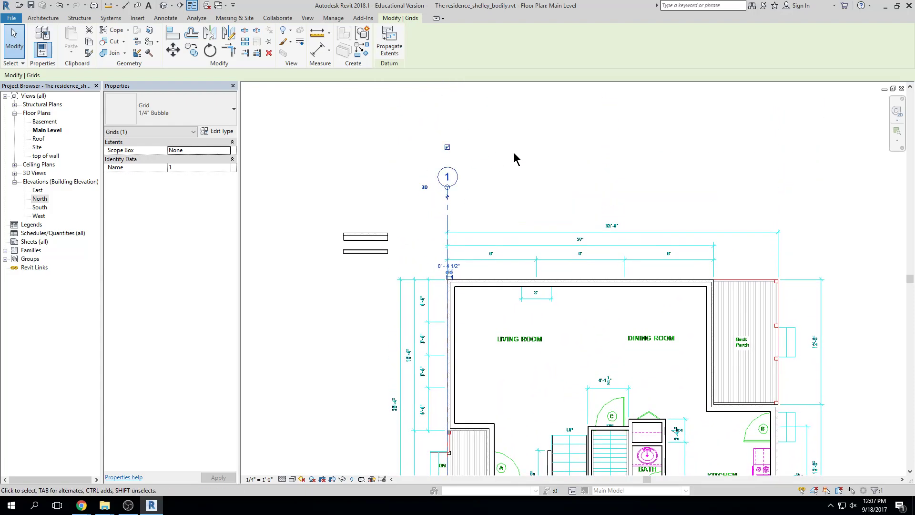
pyautogui.click(447, 147)
pyautogui.click(447, 147)
pyautogui.click(622, 169)
pyautogui.scroll(-3, 643, 159)
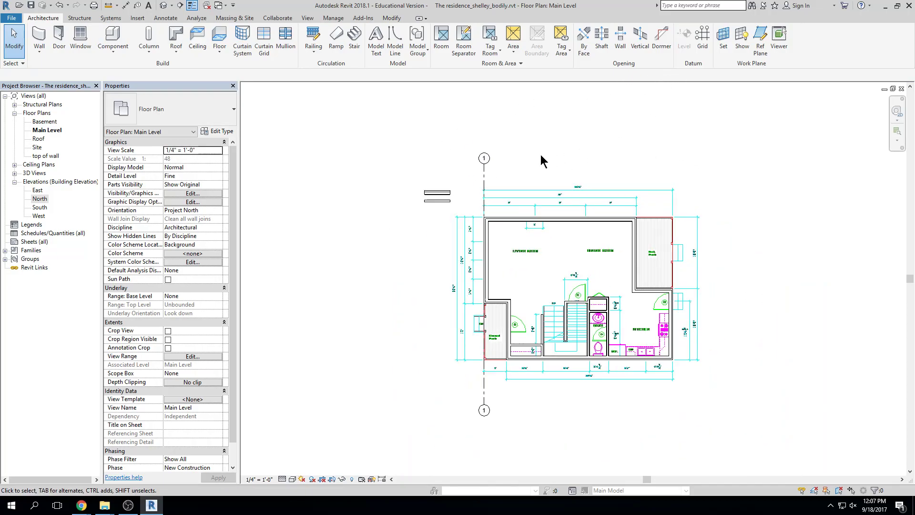
pyautogui.click(484, 179)
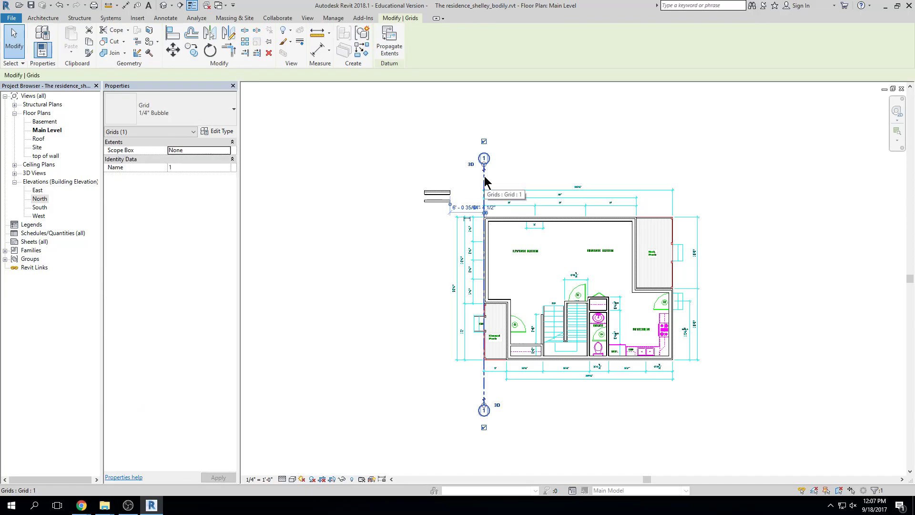
# Start new grids of grid 1's type with Create Similar and Pick Lines
pyautogui.click(362, 49)
pyautogui.click(412, 32)
pyautogui.scroll(5, 498, 317)
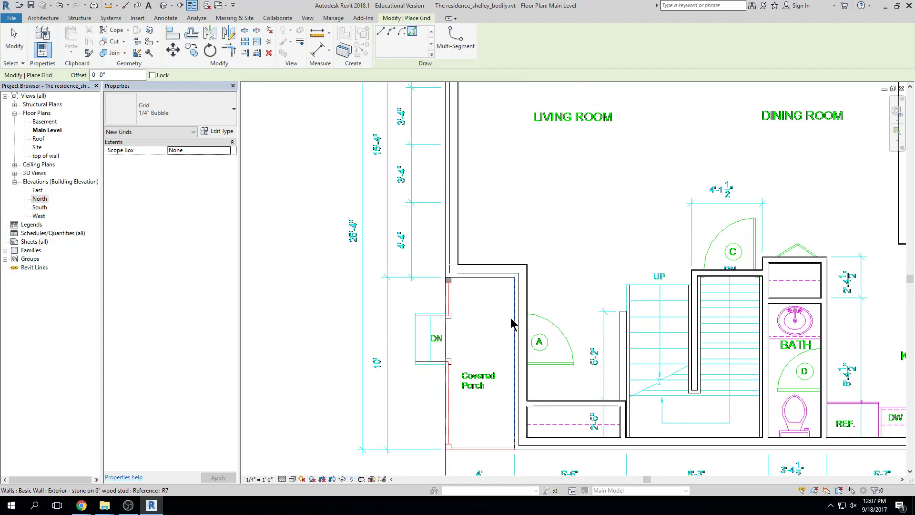
pyautogui.scroll(2, 511, 324)
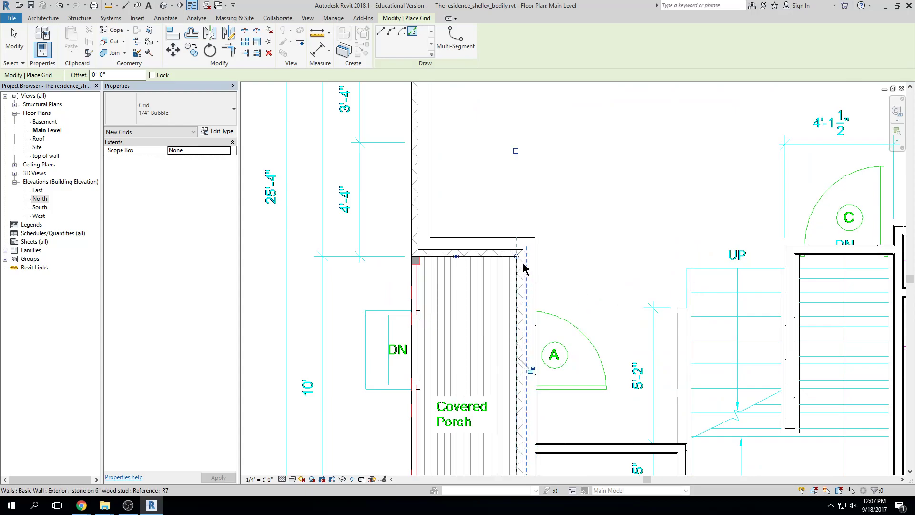
pyautogui.scroll(-4, 525, 268)
pyautogui.scroll(-2, 520, 333)
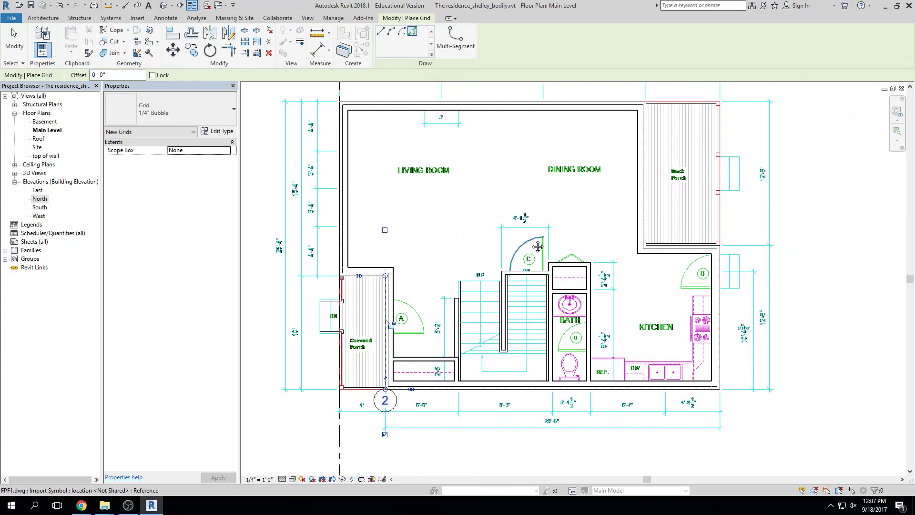
pyautogui.scroll(-2, 534, 249)
pyautogui.scroll(5, 624, 135)
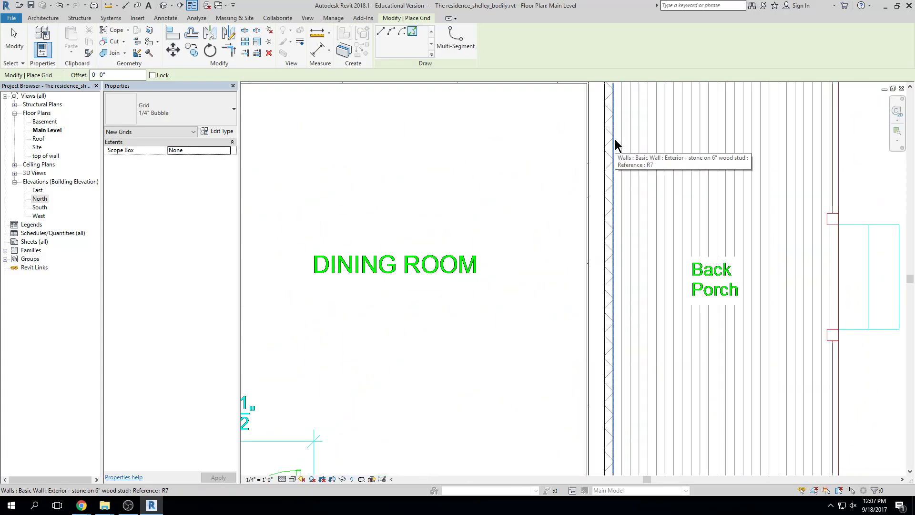
pyautogui.scroll(-3, 763, 243)
# Pick the exterior wall edges near door B to place the new grid lines
pyautogui.moveTo(773, 279); pyautogui.dragTo(699, 220, button='middle')
pyautogui.moveTo(737, 297); pyautogui.dragTo(676, 232, button='middle')
pyautogui.scroll(2, 674, 278)
pyautogui.scroll(-5, 805, 276)
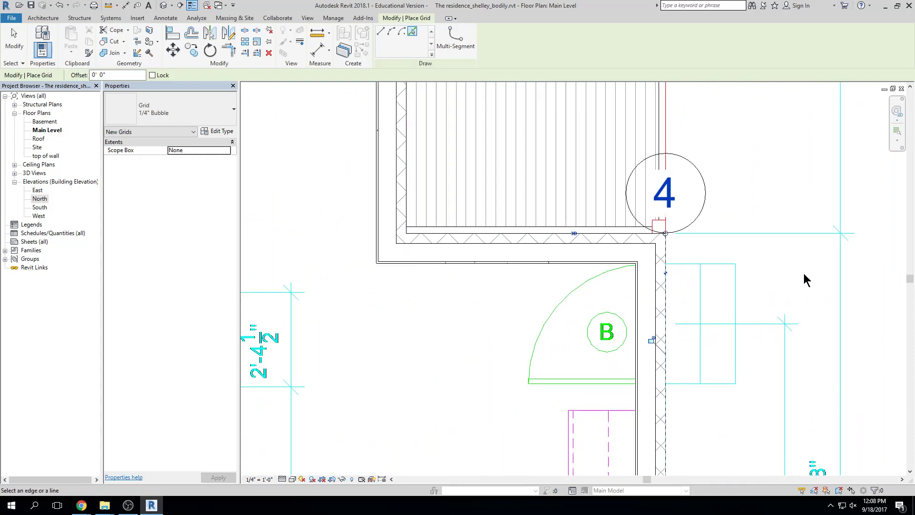
pyautogui.moveTo(836, 293); pyautogui.dragTo(783, 290, button='middle')
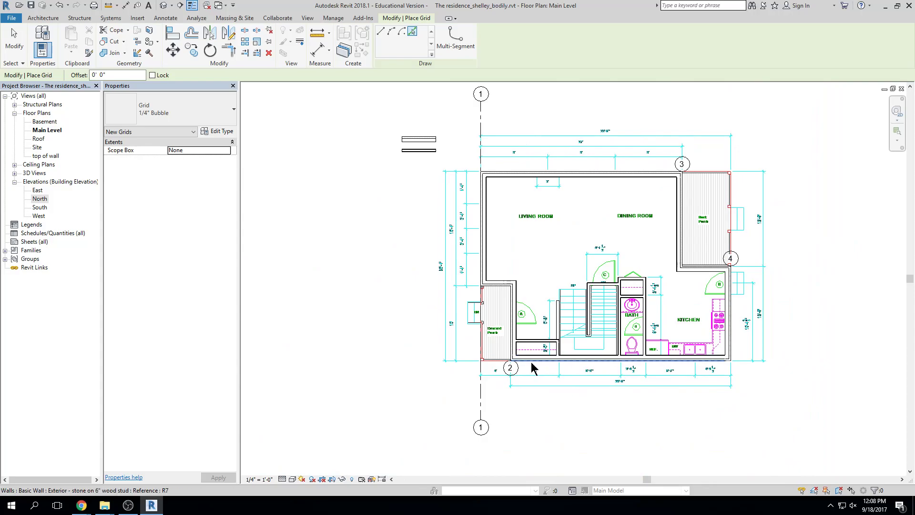
pyautogui.click(511, 372)
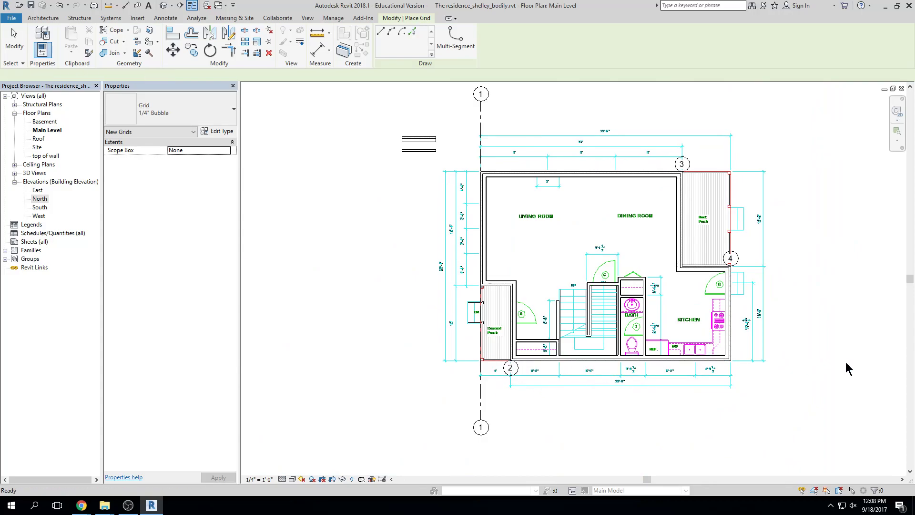
pyautogui.scroll(5, 514, 390)
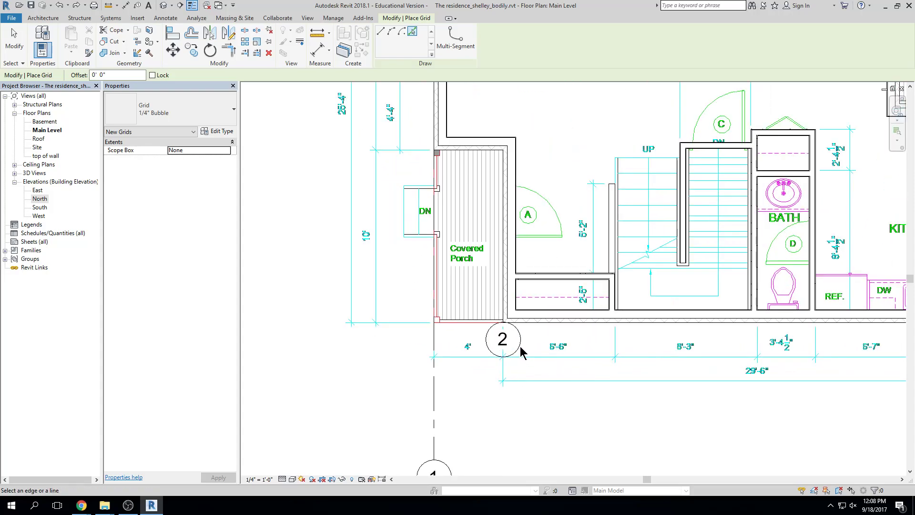
pyautogui.press('Escape')
pyautogui.press('Escape')
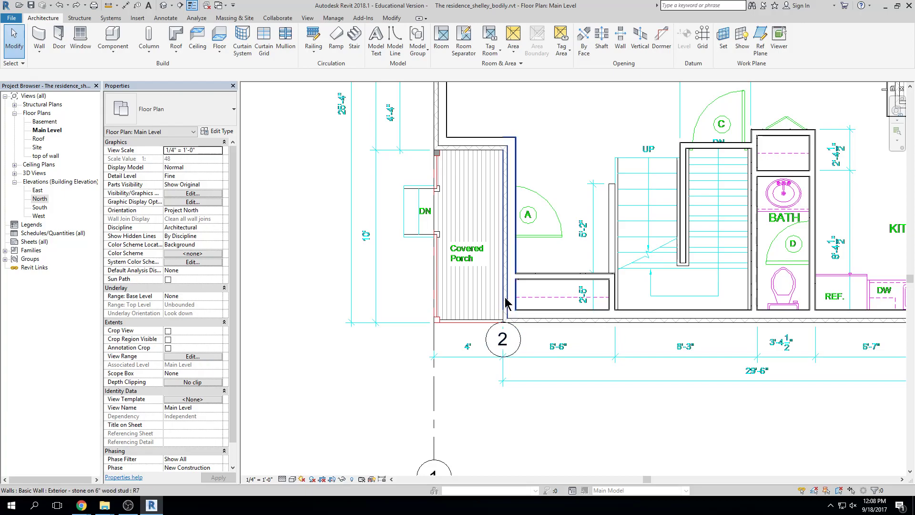
pyautogui.press('Tab')
pyautogui.press('Tab')
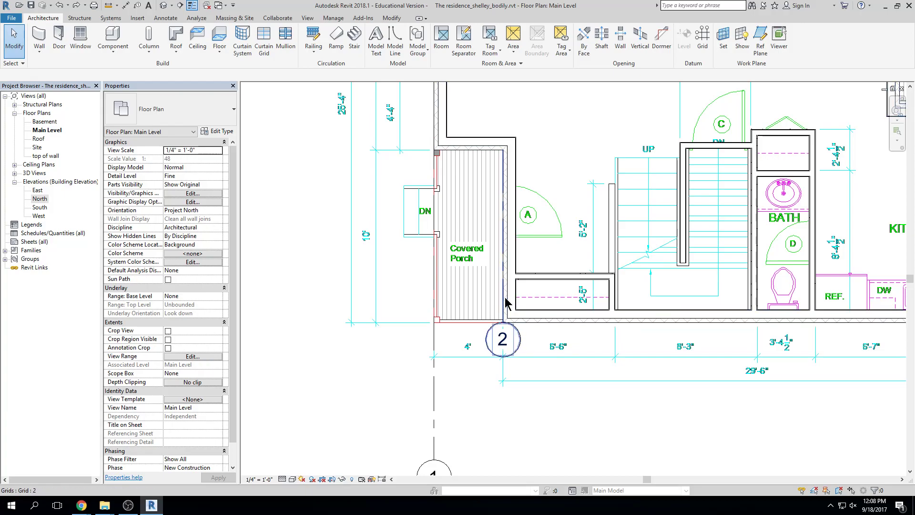
# Extend grid 2 below the plan and up level with grid 1's top
pyautogui.click(505, 302)
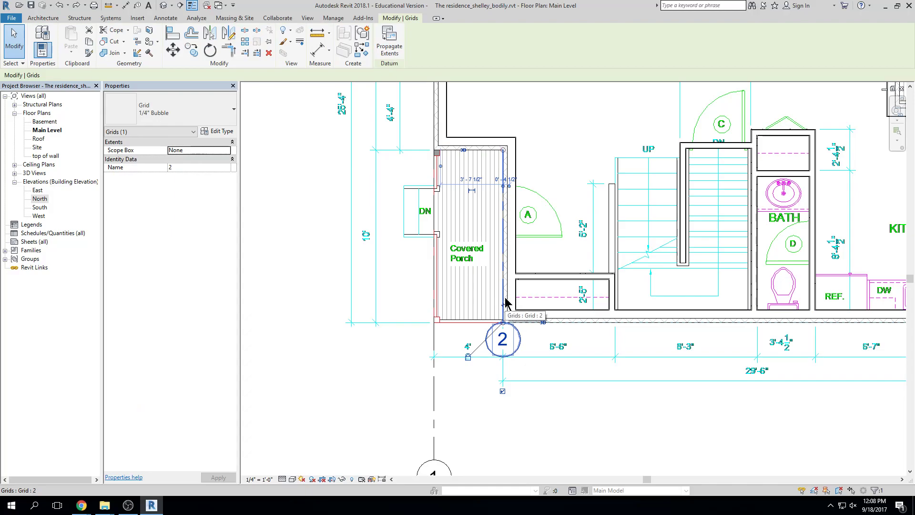
pyautogui.moveTo(503, 323); pyautogui.dragTo(503, 460)
pyautogui.scroll(-3, 664, 316)
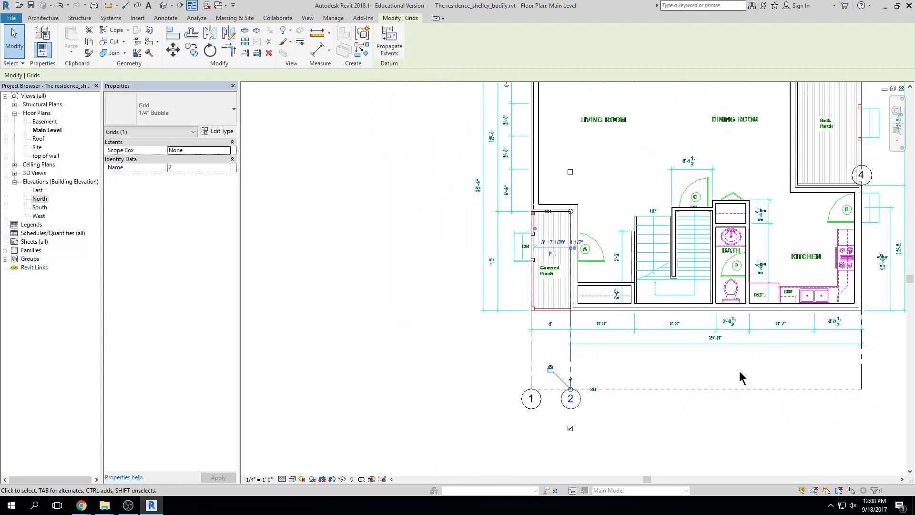
pyautogui.moveTo(747, 370); pyautogui.dragTo(678, 369, button='middle')
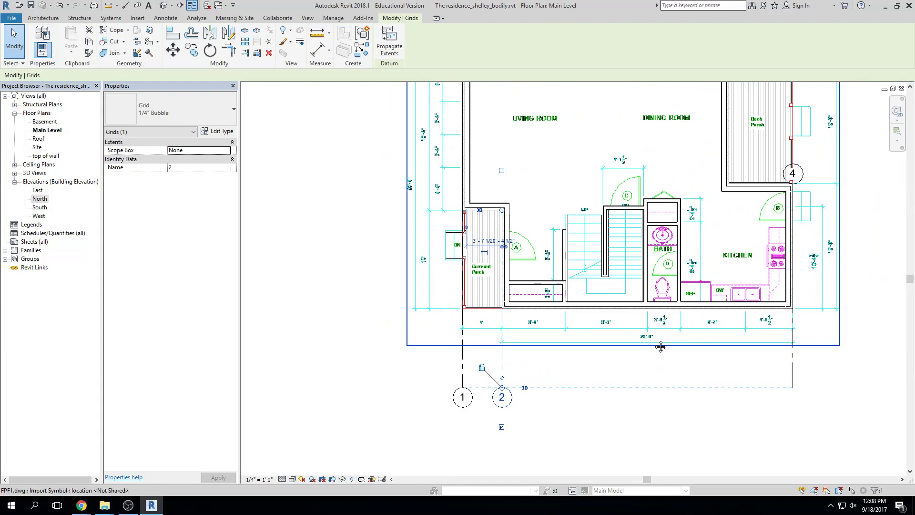
pyautogui.scroll(-1, 653, 340)
pyautogui.moveTo(653, 339); pyautogui.dragTo(633, 448, button='middle')
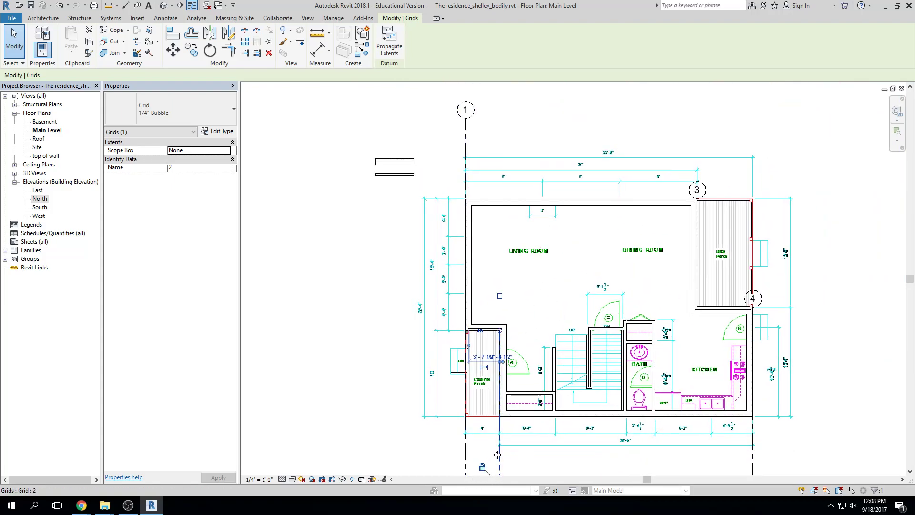
pyautogui.moveTo(500, 329); pyautogui.dragTo(504, 119)
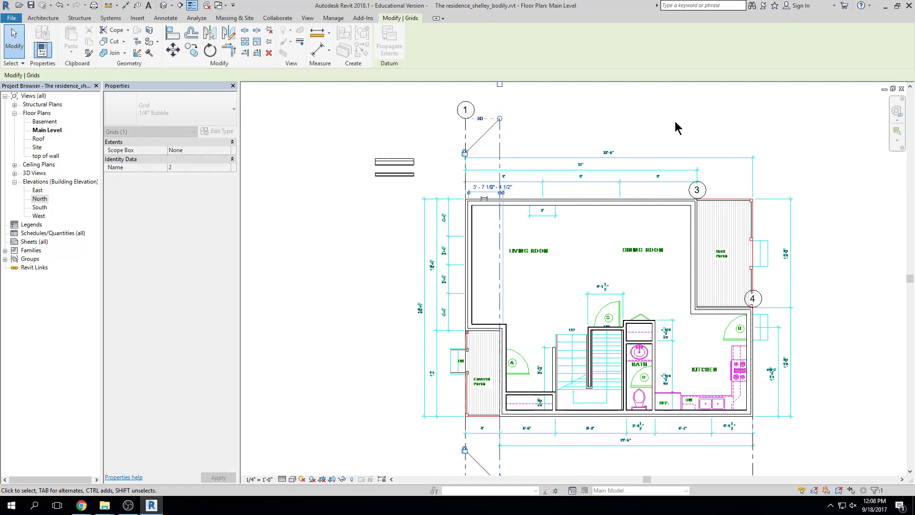
pyautogui.click(674, 127)
# Extend grid 3 up level with grid 1 and down below the dimension lines
pyautogui.click(704, 190)
pyautogui.moveTo(696, 199); pyautogui.dragTo(697, 119)
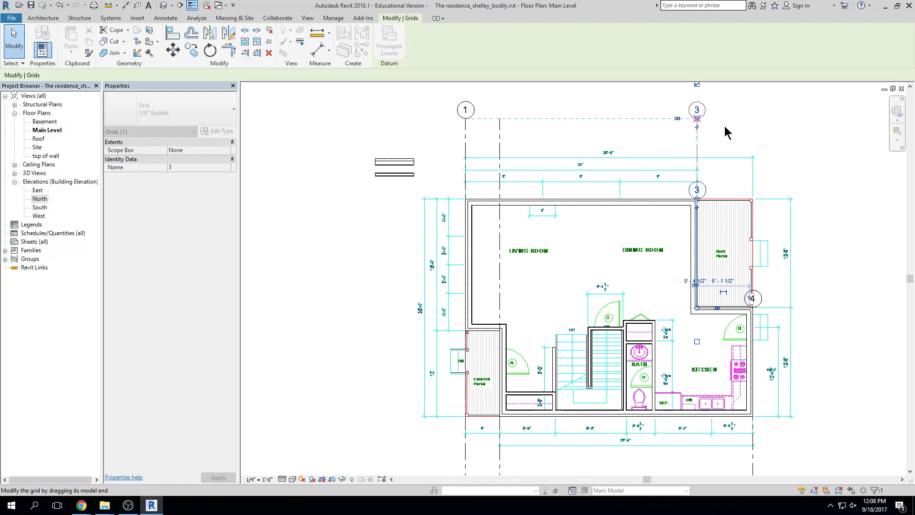
pyautogui.moveTo(696, 307); pyautogui.dragTo(696, 417)
pyautogui.moveTo(698, 417); pyautogui.dragTo(703, 317, button='middle')
pyautogui.moveTo(703, 317); pyautogui.dragTo(702, 384)
# Extend grid 4's top end up to line up with grid 3's bubble
pyautogui.click(757, 379)
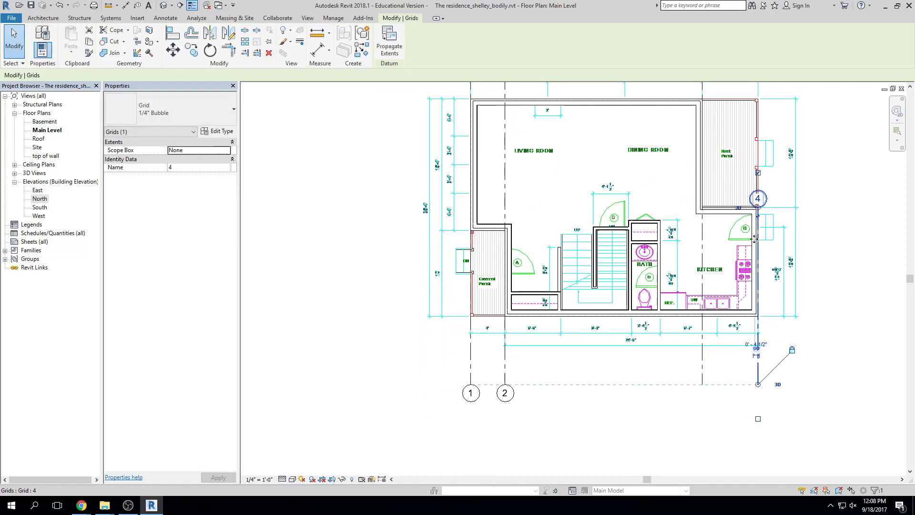
pyautogui.moveTo(759, 218); pyautogui.dragTo(708, 284, button='middle')
pyautogui.moveTo(706, 277); pyautogui.dragTo(706, 207)
pyautogui.moveTo(705, 206); pyautogui.dragTo(709, 261, button='middle')
pyautogui.moveTo(710, 261); pyautogui.dragTo(708, 143)
pyautogui.click(839, 170)
pyautogui.scroll(-2, 813, 190)
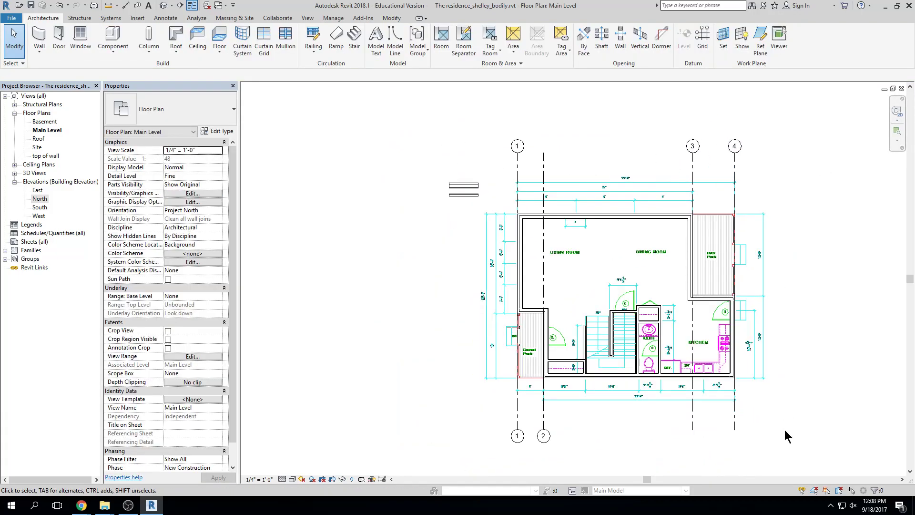
# Show number bubbles at both ends of grids 2, 3 and 4
pyautogui.click(543, 159)
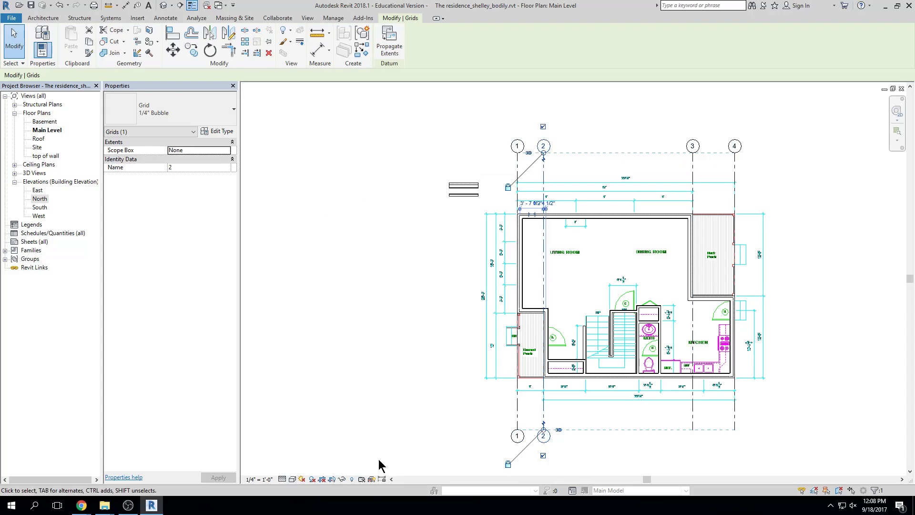
pyautogui.click(693, 428)
pyautogui.click(734, 405)
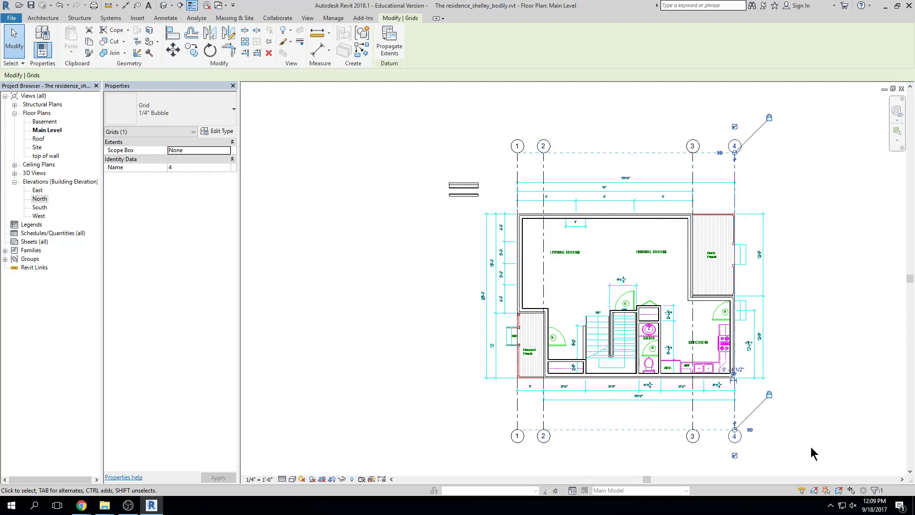
pyautogui.click(836, 291)
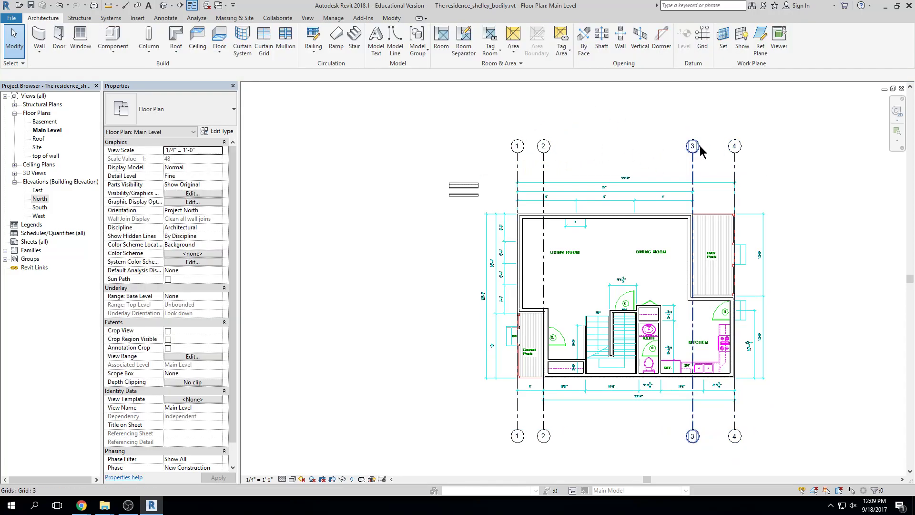
# Renumber grids 4, 3 and 2 to 5, 4 and 3
pyautogui.click(734, 146)
pyautogui.click(735, 145)
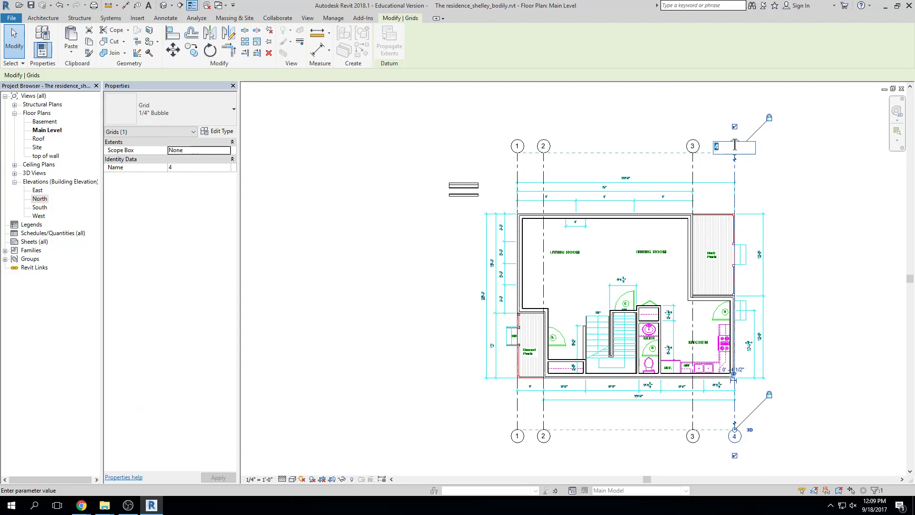
pyautogui.write('5')
pyautogui.press('Return')
pyautogui.click(692, 147)
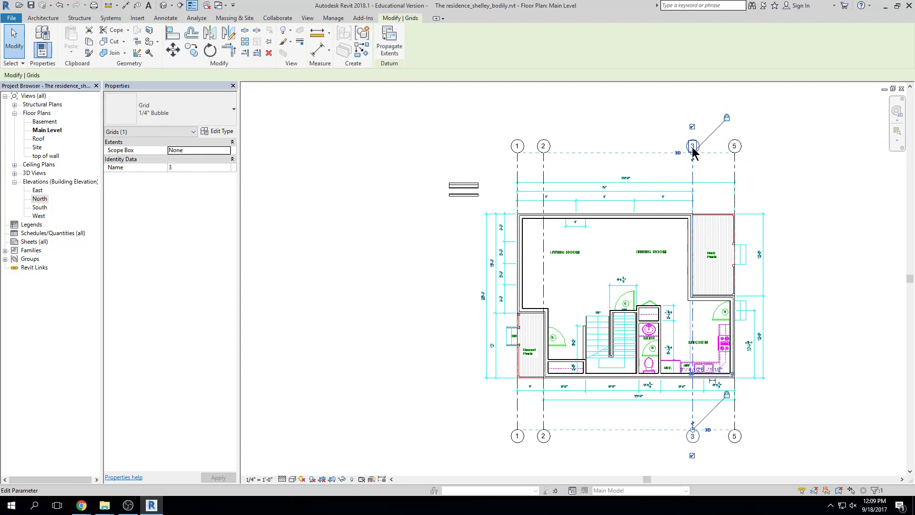
pyautogui.click(693, 146)
pyautogui.press('Return')
pyautogui.click(544, 146)
pyautogui.click(543, 146)
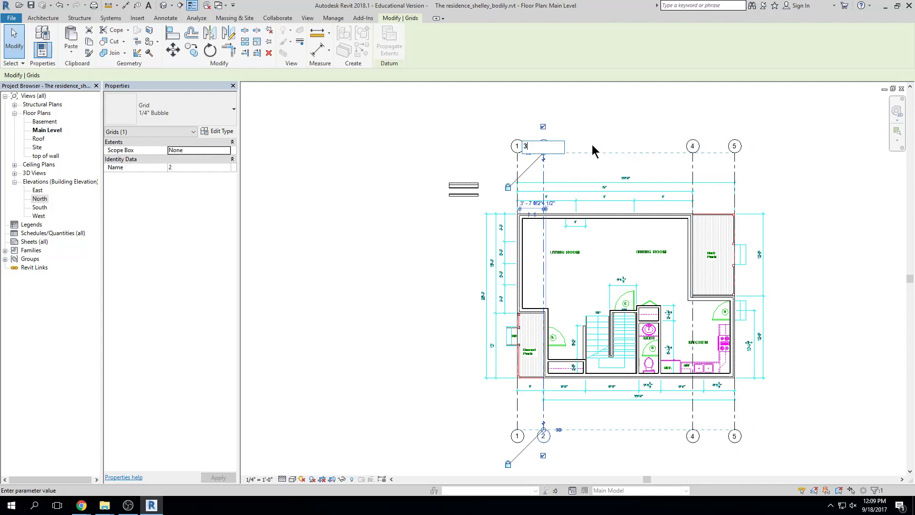
pyautogui.write('3')
pyautogui.press('Return')
pyautogui.press('Escape')
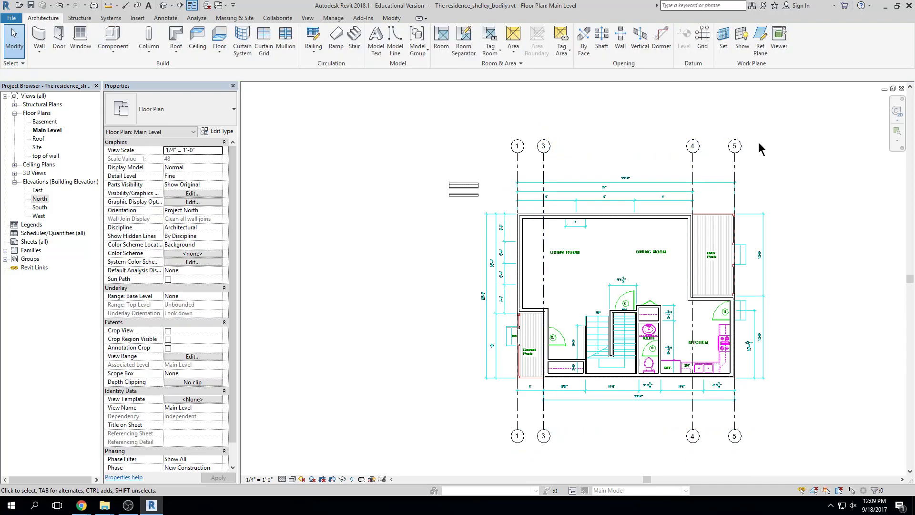
# Try renaming grid 1 to 4, then dismiss the duplicate-name error
pyautogui.doubleClick(518, 146)
pyautogui.write('4')
pyautogui.press('Return')
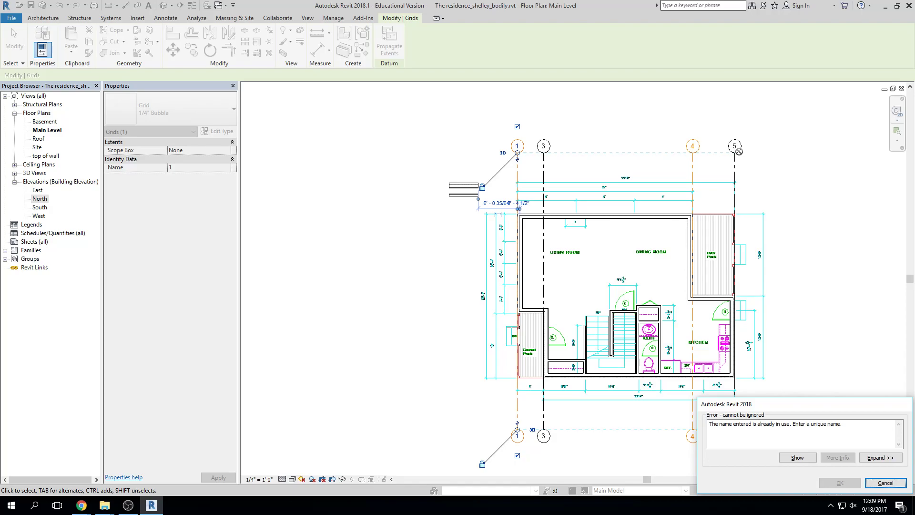
pyautogui.press('Escape')
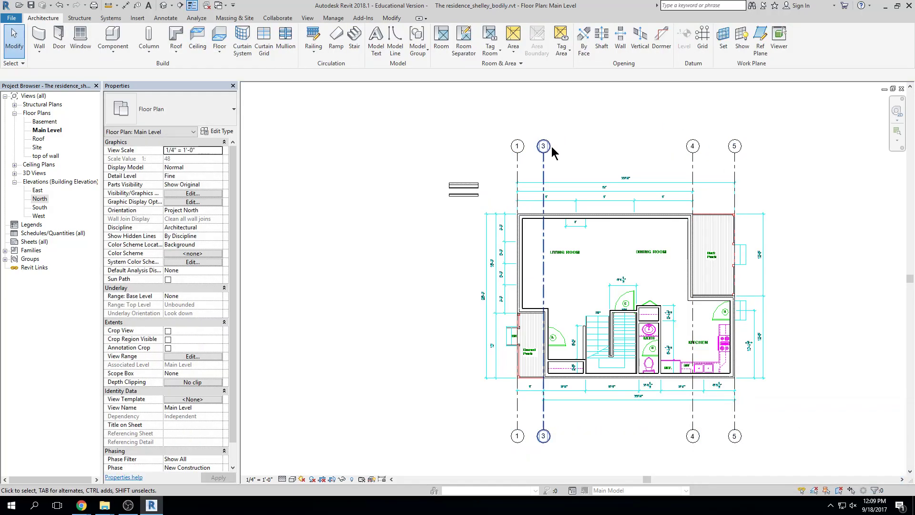
# Restore the shifted grids to numbers 2, 3 and 4
pyautogui.click(543, 147)
pyautogui.click(542, 147)
pyautogui.press('Return')
pyautogui.click(693, 146)
pyautogui.click(693, 146)
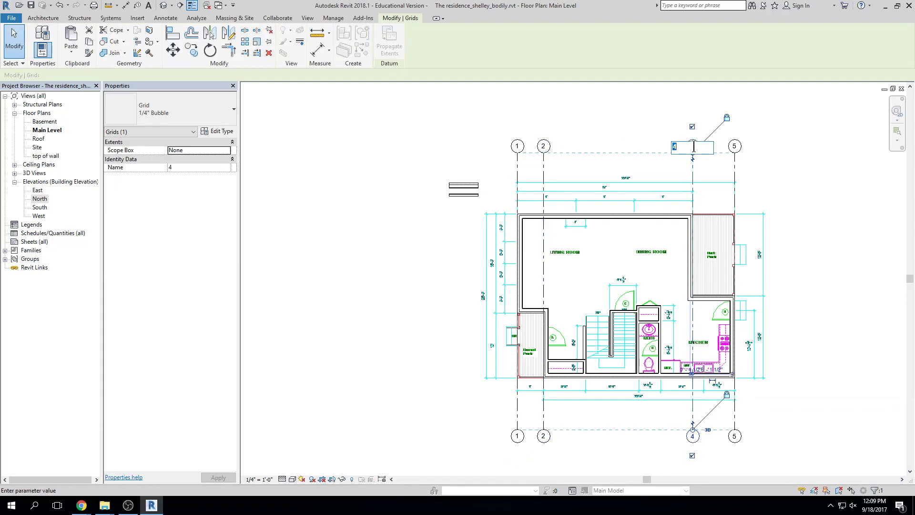
pyautogui.press('Return')
pyautogui.click(734, 146)
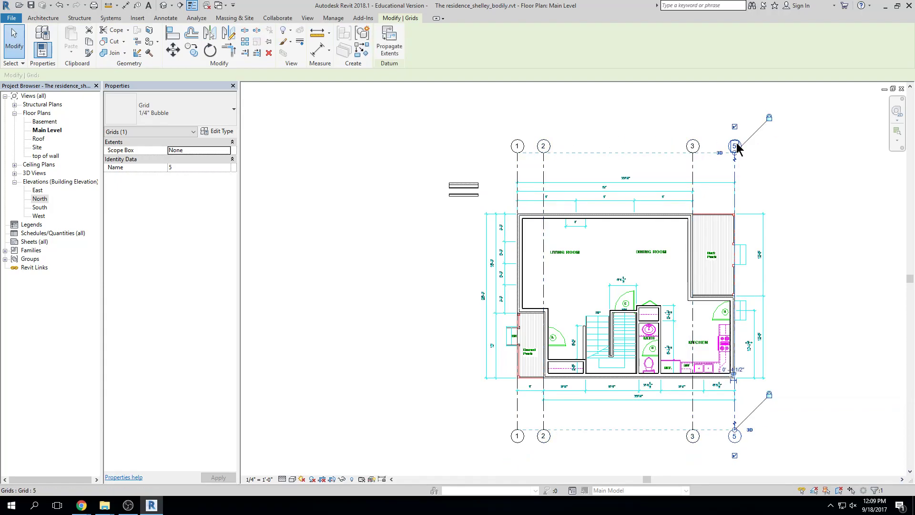
pyautogui.click(735, 146)
pyautogui.write('4')
pyautogui.press('Return')
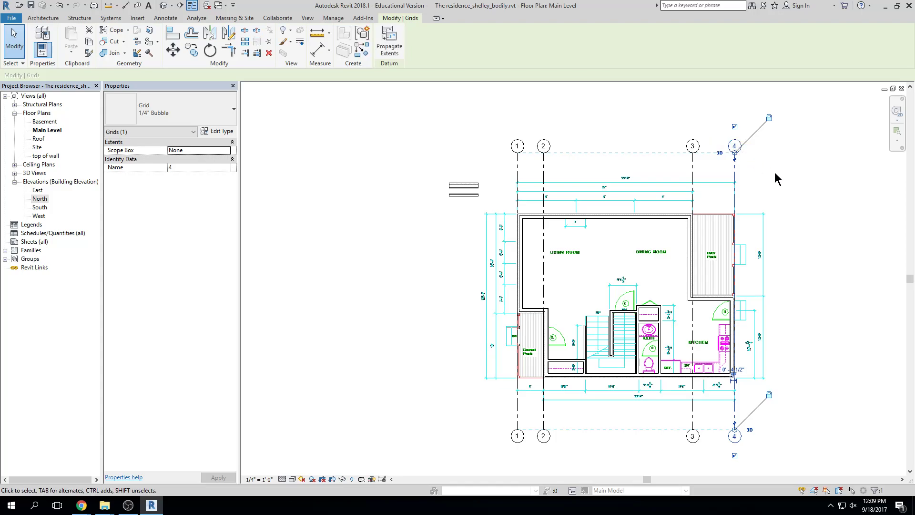
pyautogui.click(782, 172)
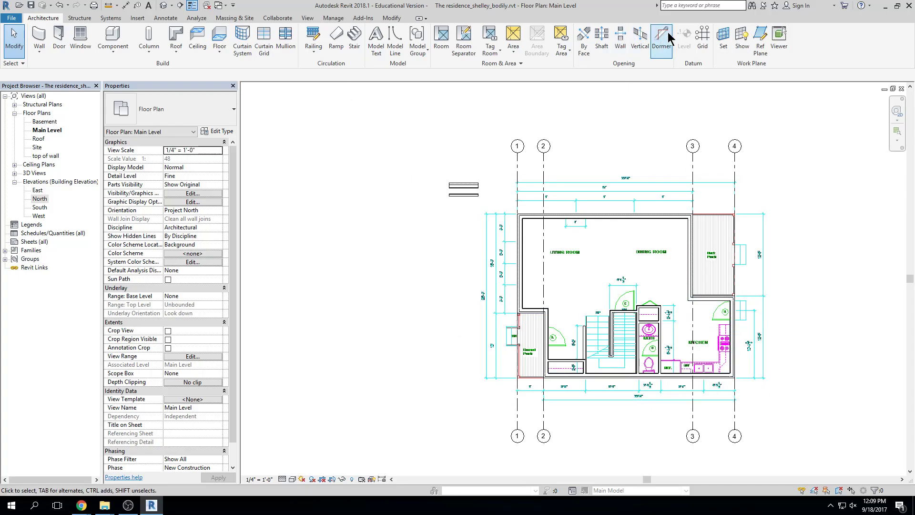
# Draw grid 5 from the top-left wall corner out to the right of the plan
pyautogui.click(702, 36)
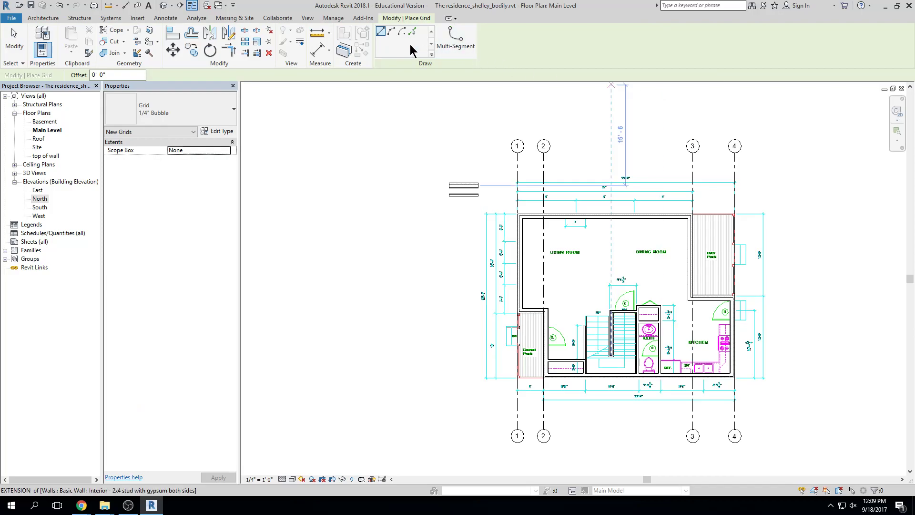
pyautogui.click(410, 33)
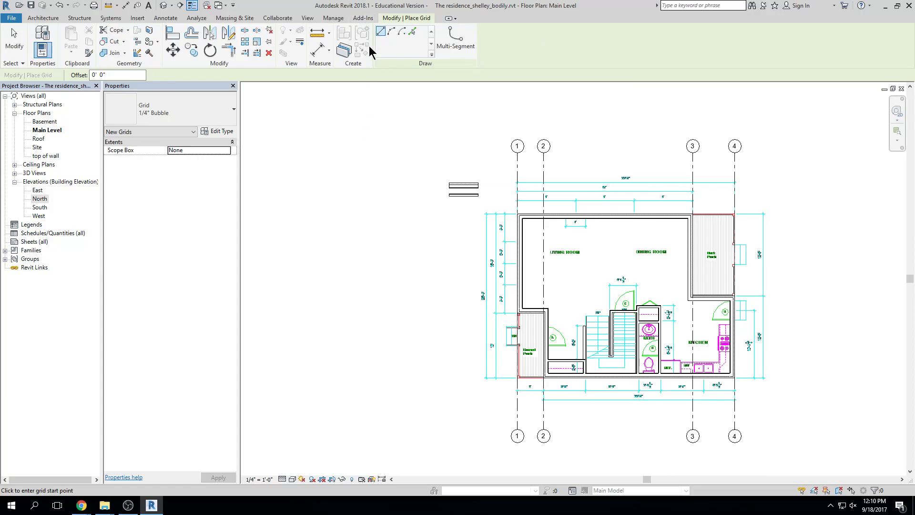
pyautogui.scroll(5, 517, 214)
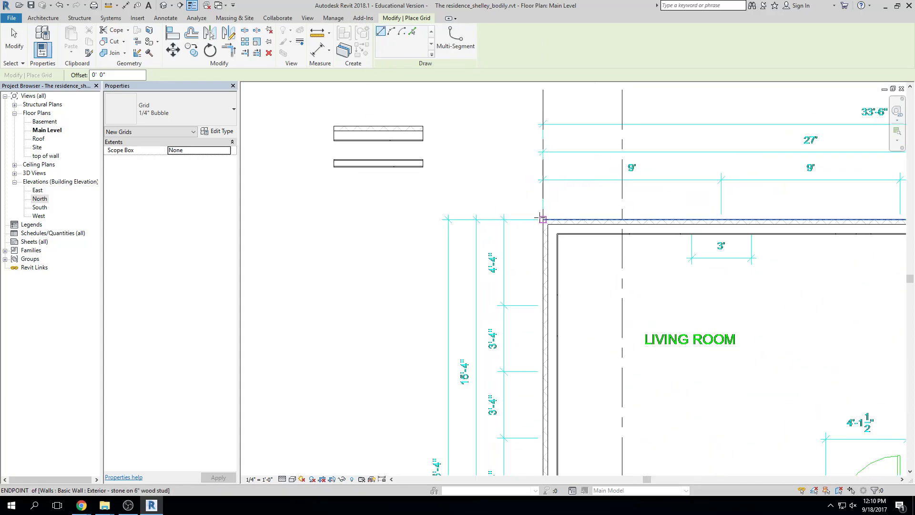
pyautogui.click(542, 219)
pyautogui.scroll(-3, 663, 215)
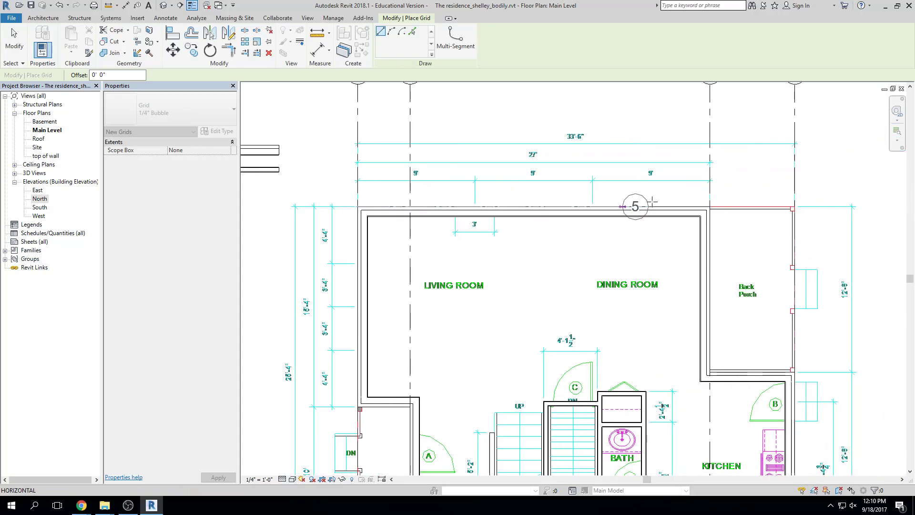
pyautogui.scroll(-2, 777, 202)
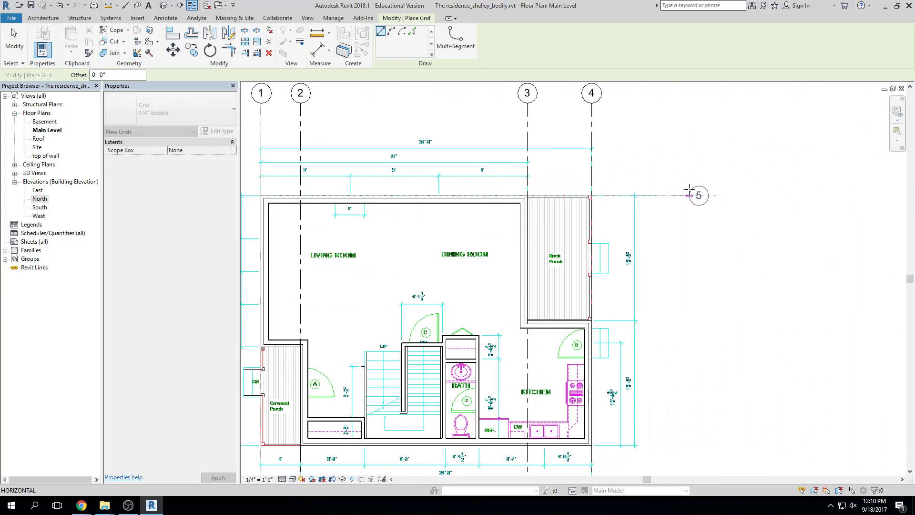
pyautogui.click(702, 195)
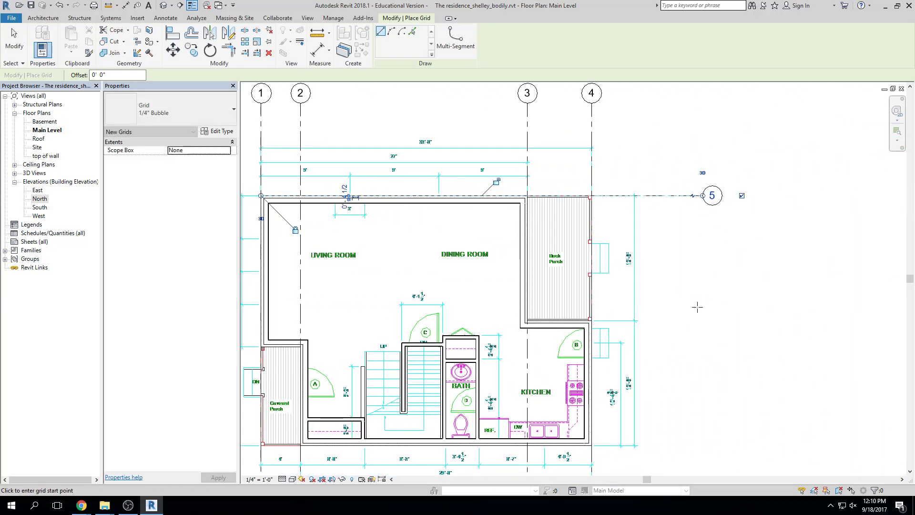
pyautogui.press('Escape')
# Draw grid 6 from the back porch wall corner out past the plan's left side
pyautogui.scroll(4, 619, 286)
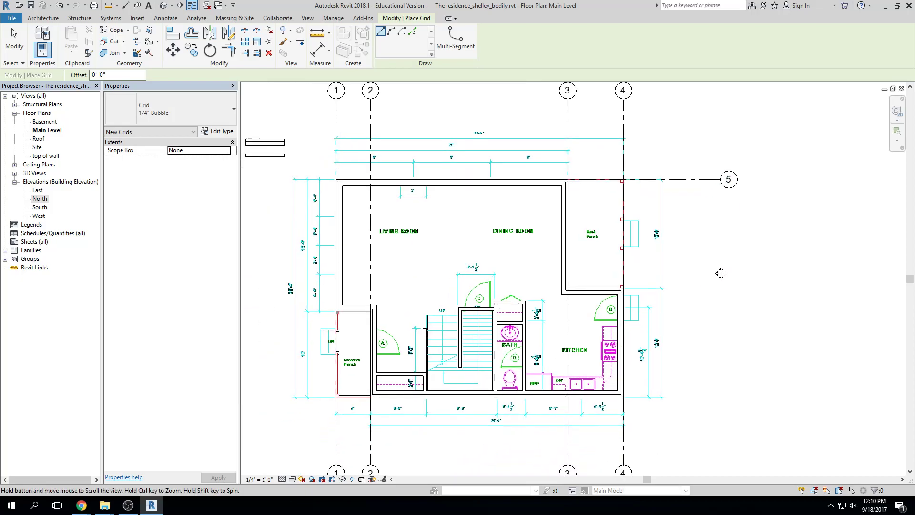
pyautogui.scroll(1, 636, 251)
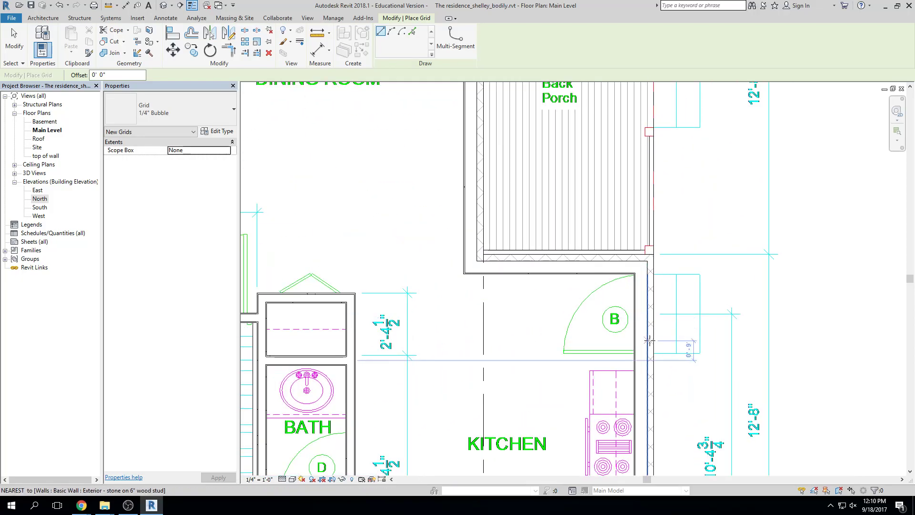
pyautogui.click(647, 253)
pyautogui.scroll(-4, 573, 258)
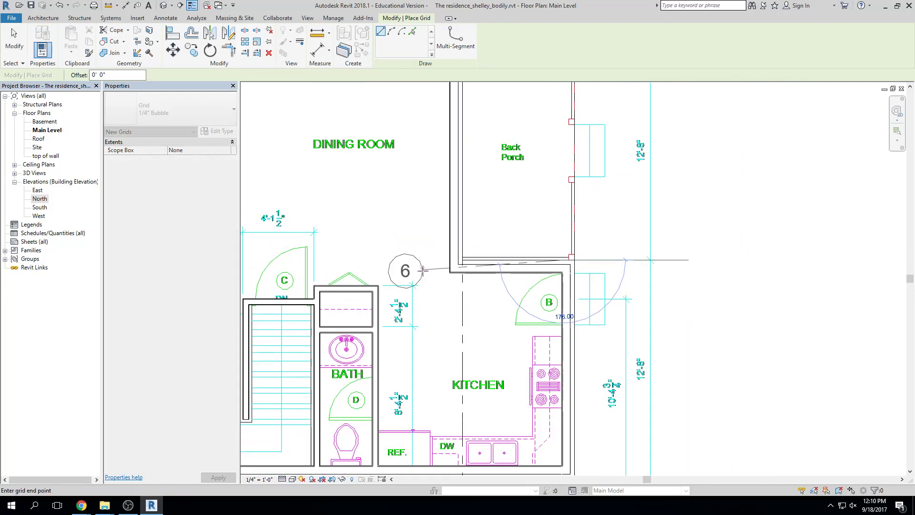
pyautogui.scroll(-2, 321, 250)
pyautogui.click(288, 250)
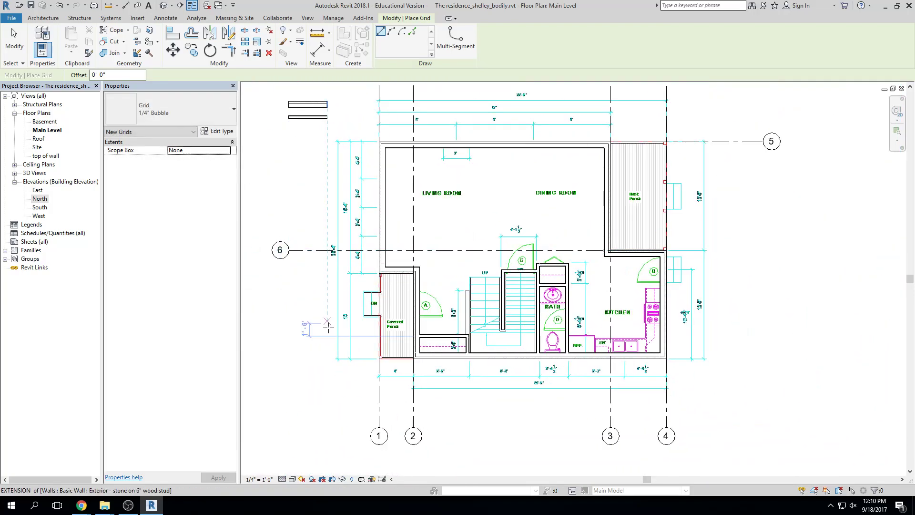
# Draw grid 7 from the covered porch wall corner to the right of the kitchen
pyautogui.scroll(1, 365, 275)
pyautogui.scroll(2, 370, 273)
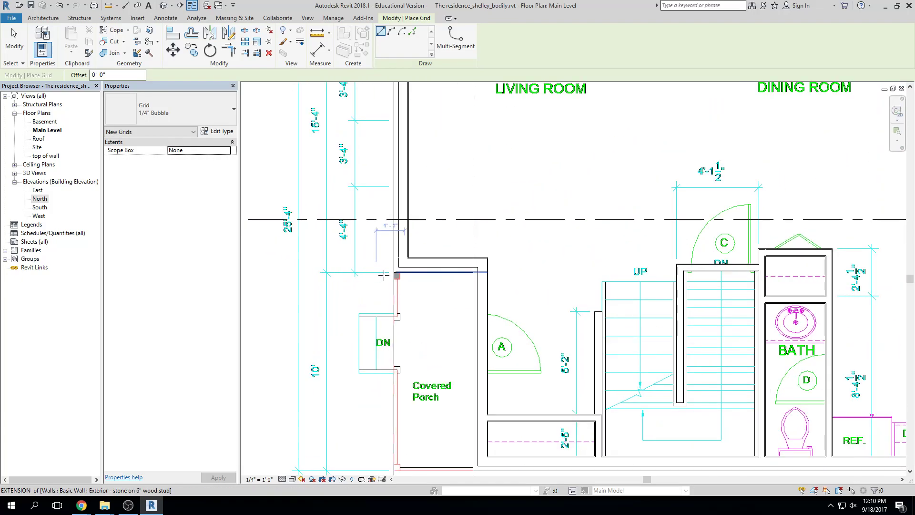
pyautogui.click(402, 272)
pyautogui.scroll(-1, 488, 272)
pyautogui.scroll(-3, 488, 272)
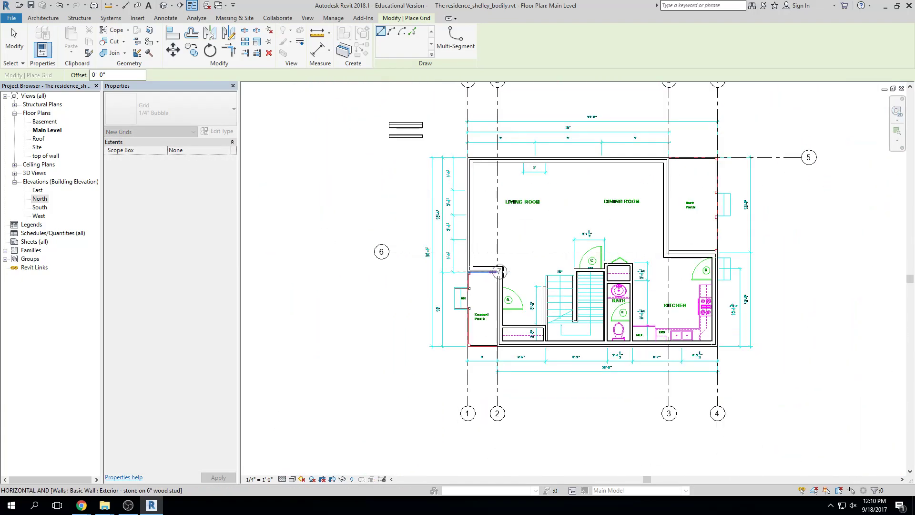
pyautogui.scroll(3, 667, 271)
pyautogui.scroll(-1, 673, 271)
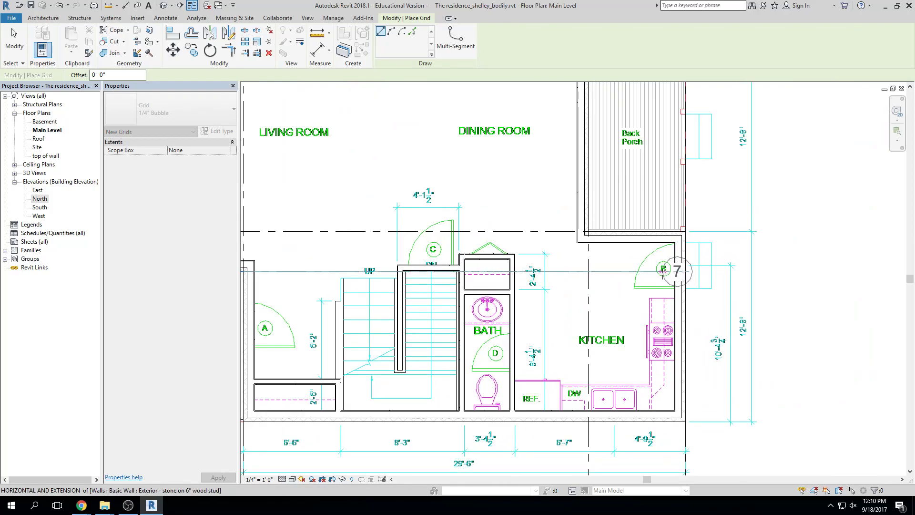
pyautogui.scroll(2, 632, 269)
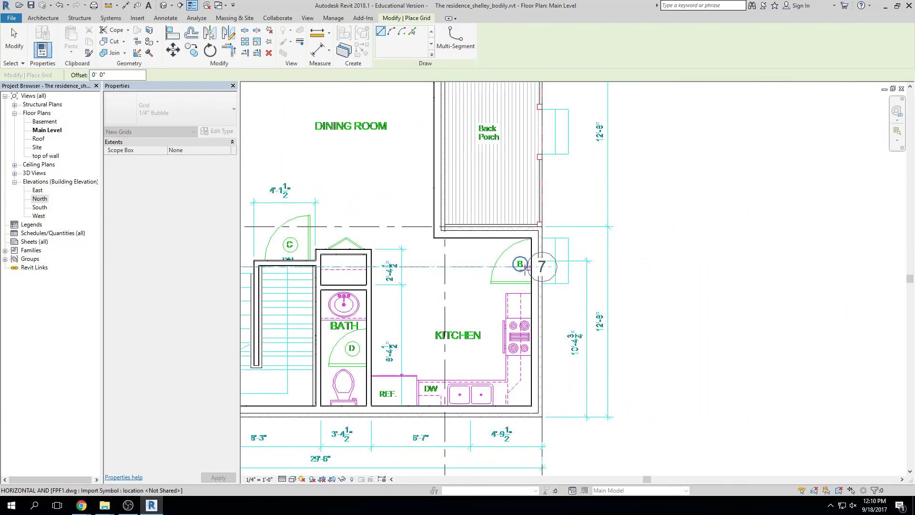
pyautogui.scroll(-2, 525, 269)
pyautogui.moveTo(532, 282)
pyautogui.mouseDown(button='middle')
pyautogui.moveTo(534, 258)
pyautogui.moveTo(541, 267)
pyautogui.mouseUp(button='middle')
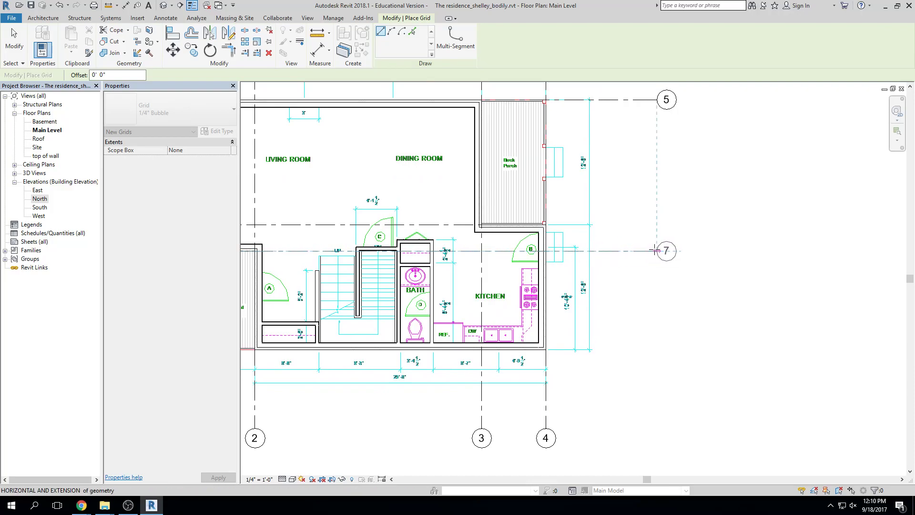
pyautogui.click(655, 250)
pyautogui.press('Escape')
pyautogui.press('Escape')
pyautogui.scroll(-1, 641, 334)
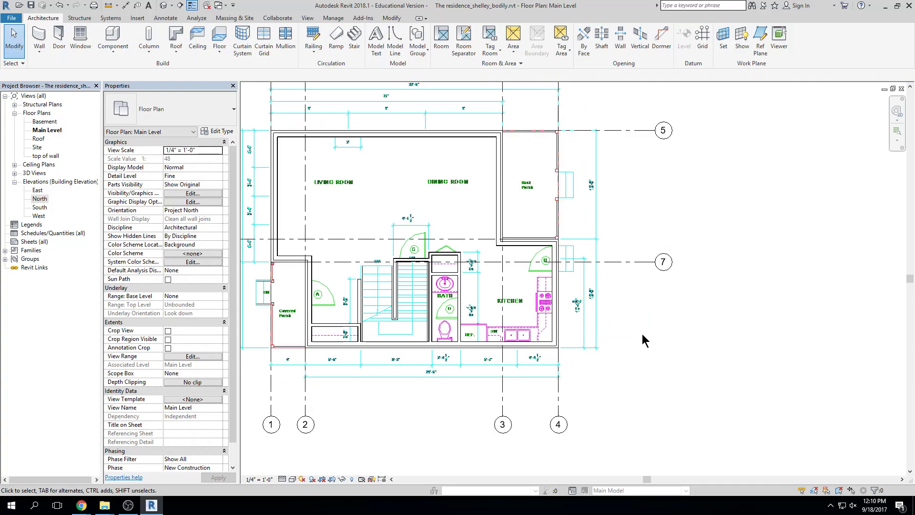
pyautogui.moveTo(541, 347); pyautogui.dragTo(567, 346, button='middle')
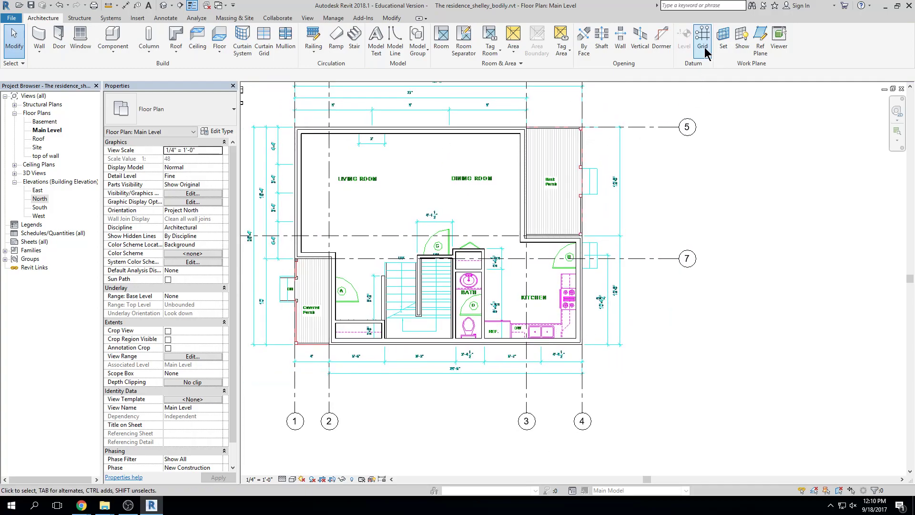
# Draw grid 8 from the covered porch corner to past the house's right side
pyautogui.click(702, 38)
pyautogui.moveTo(337, 344); pyautogui.dragTo(420, 324, button='middle')
pyautogui.scroll(5, 420, 324)
pyautogui.scroll(2, 419, 324)
pyautogui.click(422, 327)
pyautogui.scroll(-5, 499, 328)
pyautogui.scroll(-2, 519, 329)
pyautogui.moveTo(545, 329); pyautogui.dragTo(475, 333, button='middle')
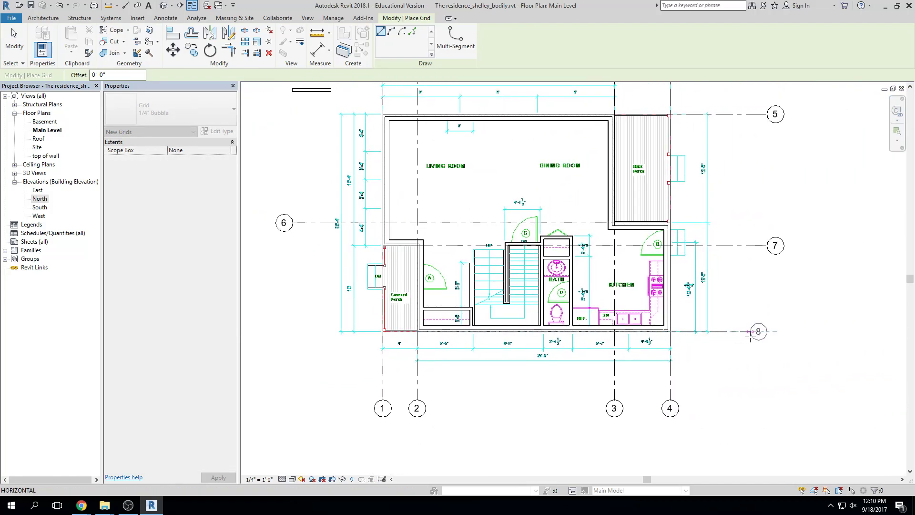
pyautogui.click(760, 335)
pyautogui.press('Escape')
pyautogui.press('Escape')
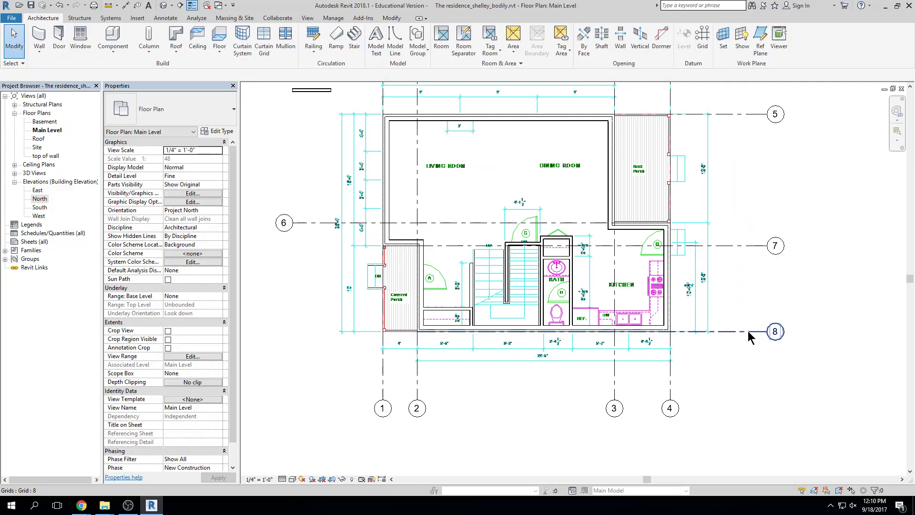
# Extend grid 8's left end out past the house
pyautogui.click(746, 333)
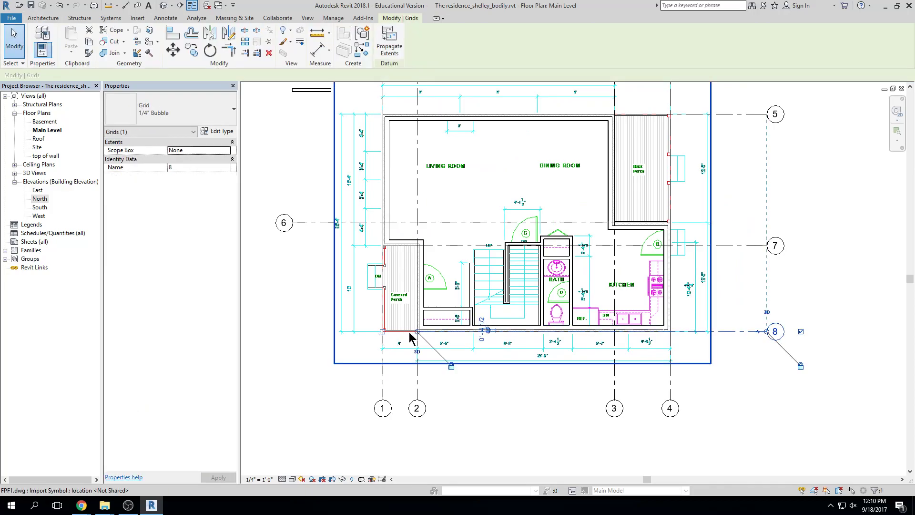
pyautogui.moveTo(416, 333); pyautogui.dragTo(292, 331)
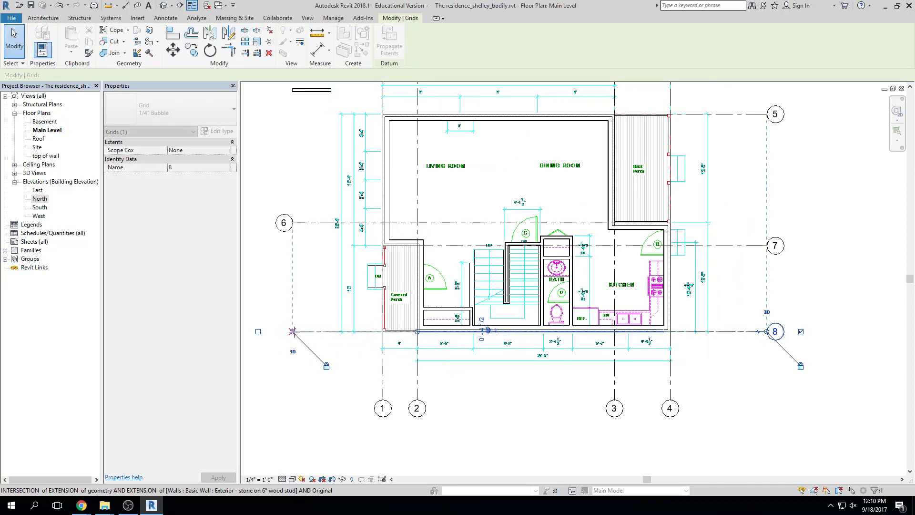
pyautogui.click(254, 318)
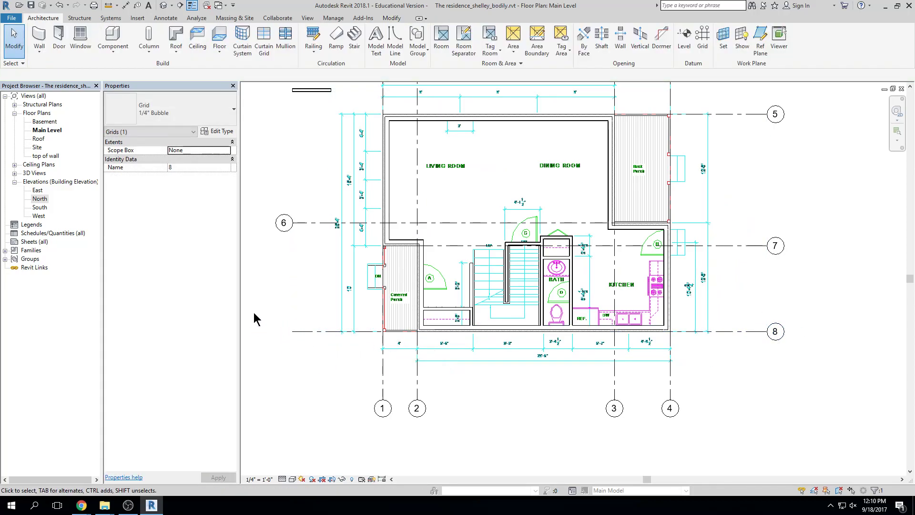
pyautogui.doubleClick(45, 156)
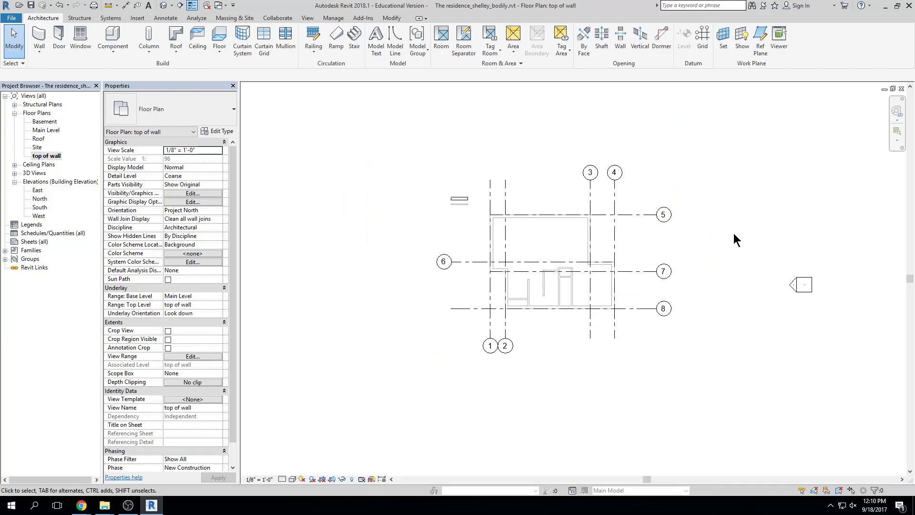
pyautogui.scroll(2, 686, 227)
pyautogui.click(625, 210)
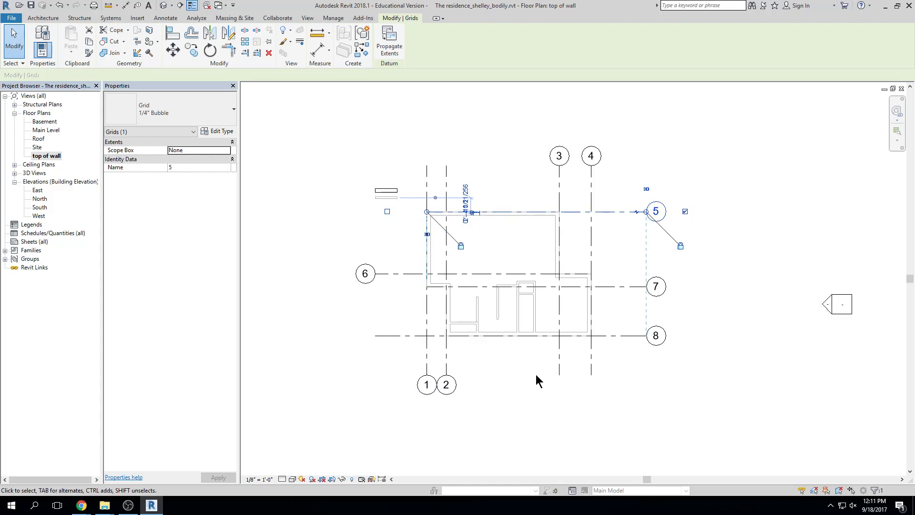
pyautogui.scroll(3, 574, 313)
pyautogui.click(628, 271)
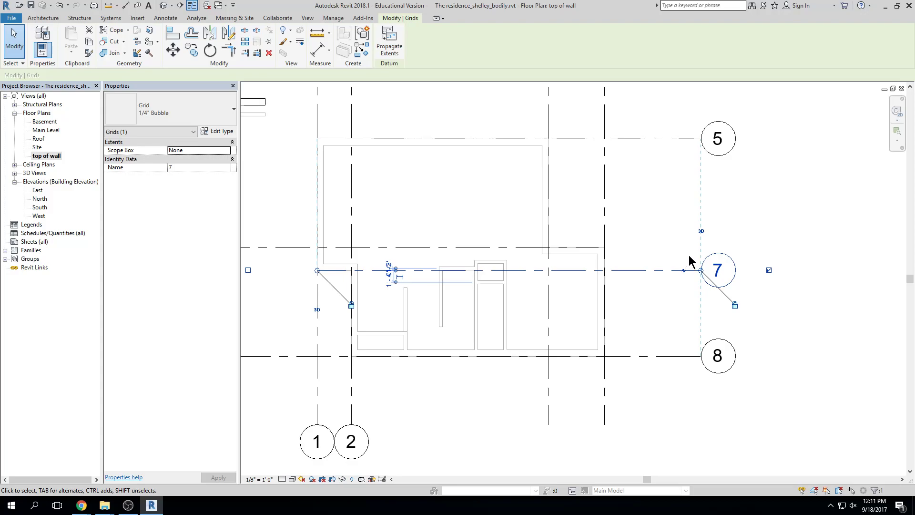
pyautogui.scroll(-2, 759, 198)
pyautogui.press('Escape')
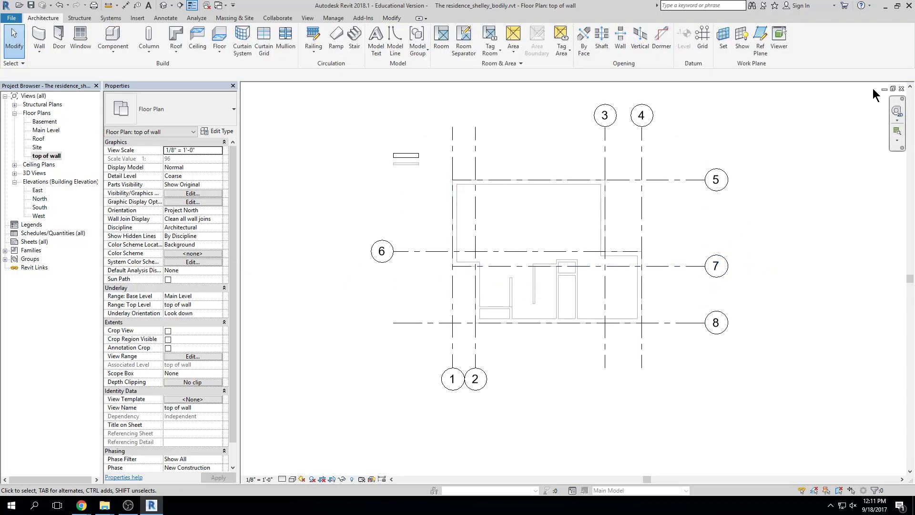
pyautogui.click(901, 89)
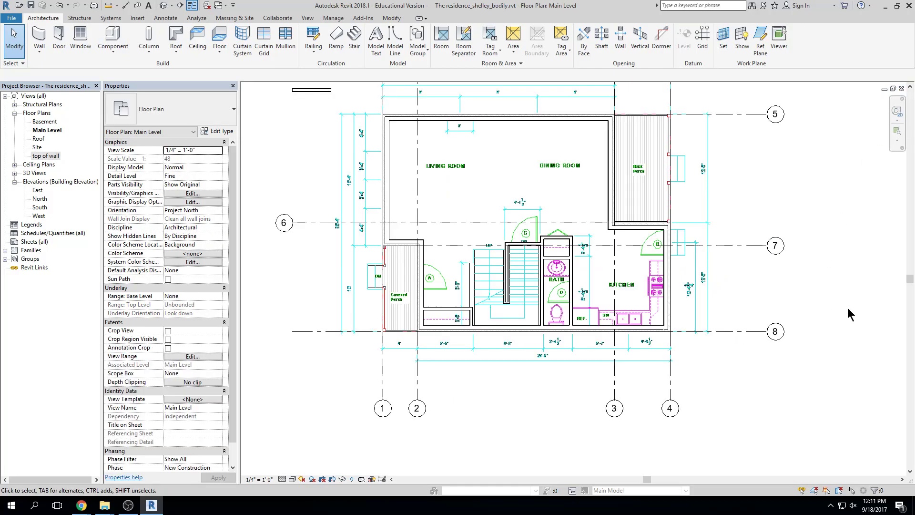
# Extend grid 7's left end out to line up with the other grids
pyautogui.scroll(-1, 817, 281)
pyautogui.click(775, 252)
pyautogui.moveTo(442, 254); pyautogui.dragTo(365, 253)
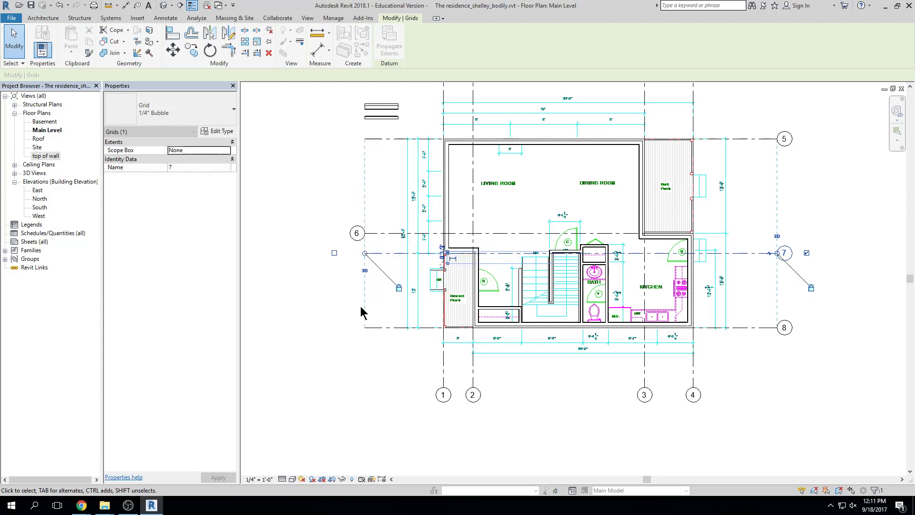
# Show bubbles at the left ends of grids 7, 8 and 5
pyautogui.click(334, 252)
pyautogui.click(379, 327)
pyautogui.click(334, 327)
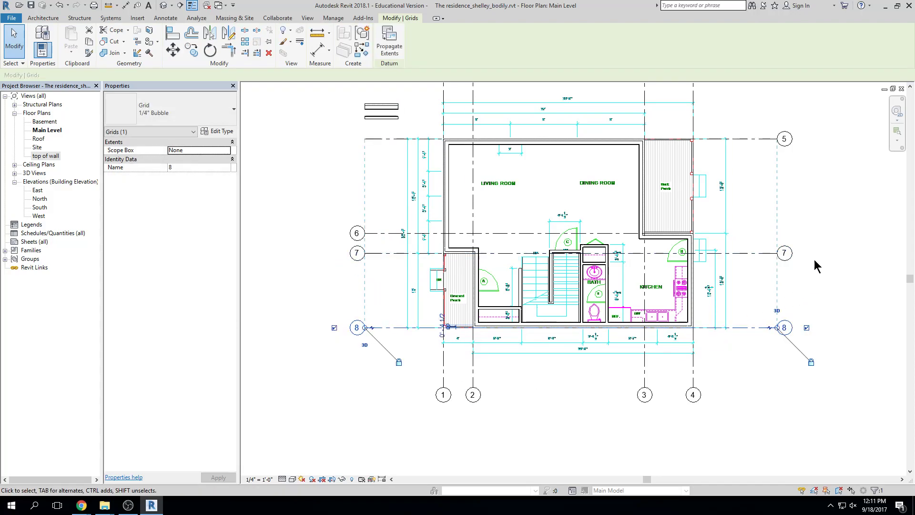
pyautogui.click(374, 138)
pyautogui.click(334, 138)
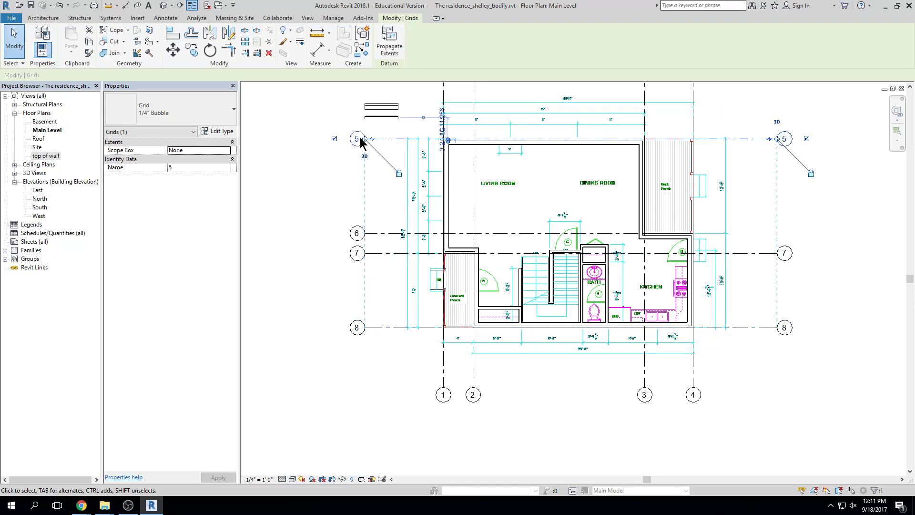
pyautogui.click(751, 343)
pyautogui.scroll(-1, 751, 343)
pyautogui.moveTo(749, 352); pyautogui.dragTo(734, 354, button='middle')
pyautogui.moveTo(778, 374); pyautogui.dragTo(768, 375, button='middle')
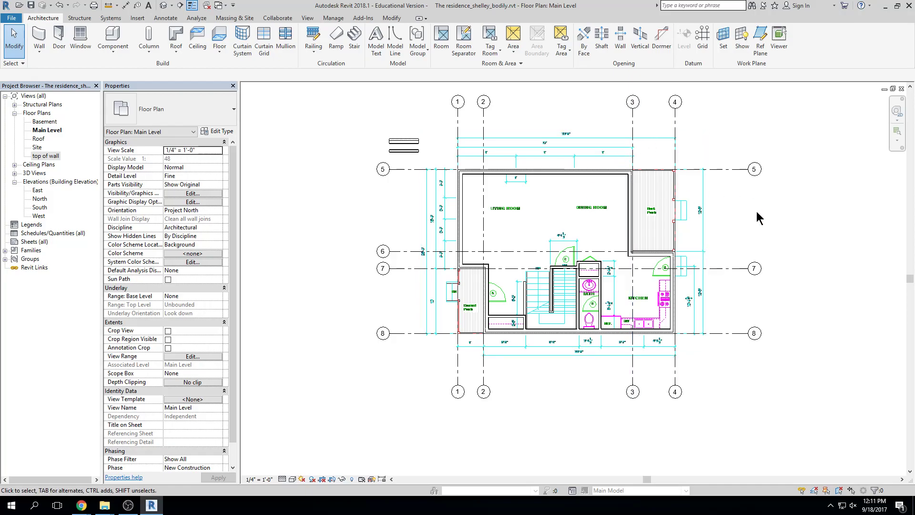
pyautogui.scroll(-4, 705, 274)
pyautogui.scroll(4, 718, 239)
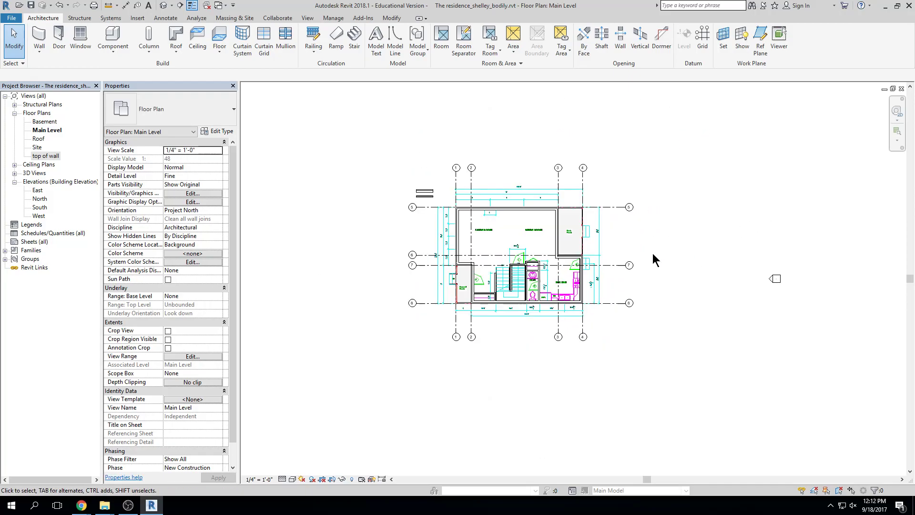
pyautogui.moveTo(727, 260); pyautogui.dragTo(739, 256, button='middle')
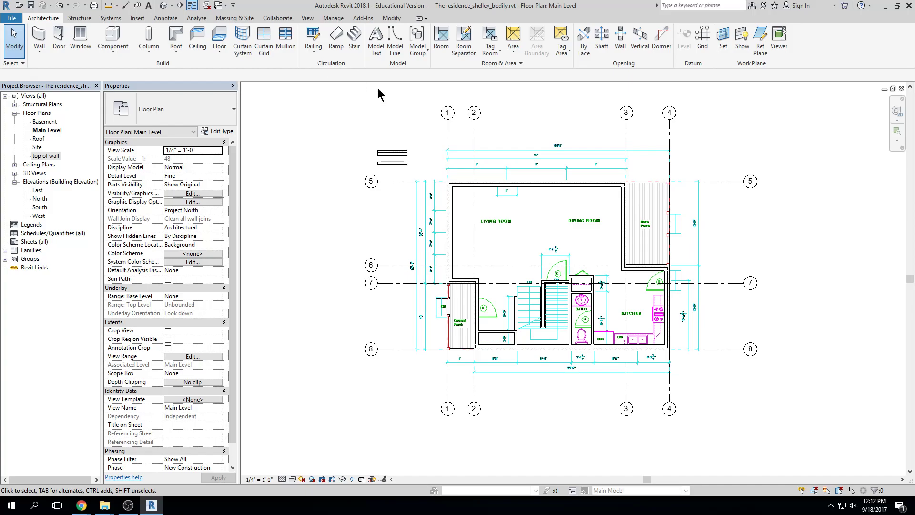
# Relabel grid 5 as A and grid 6 as B, extending B past grid 4
pyautogui.click(371, 183)
pyautogui.click(371, 182)
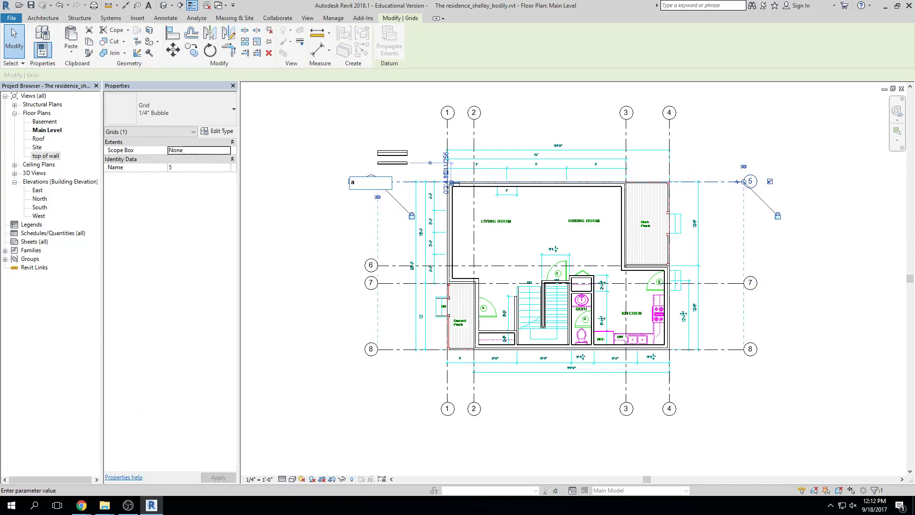
pyautogui.write('A')
pyautogui.press('Return')
pyautogui.click(376, 267)
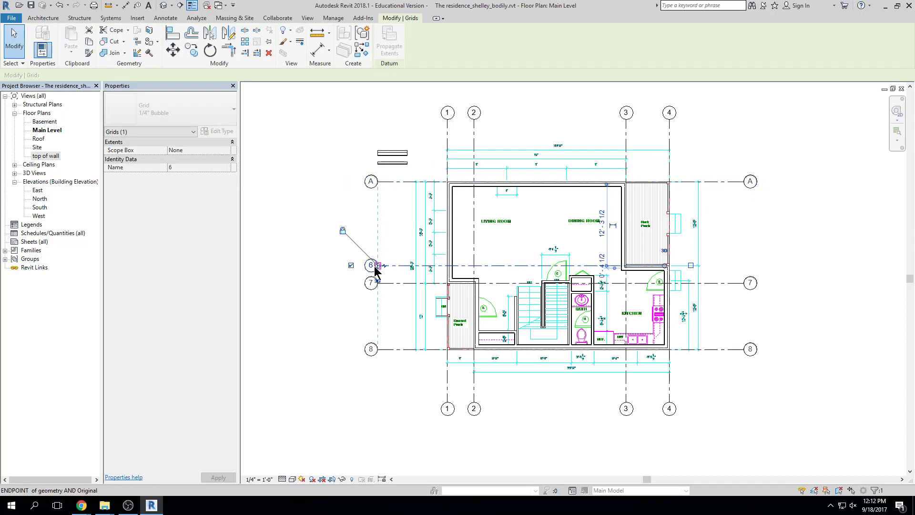
pyautogui.click(370, 265)
pyautogui.write('B')
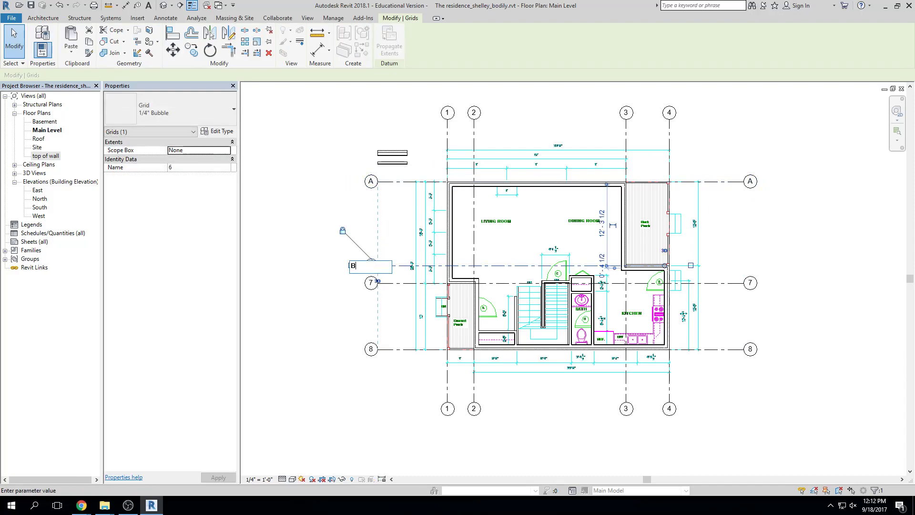
pyautogui.press('Return')
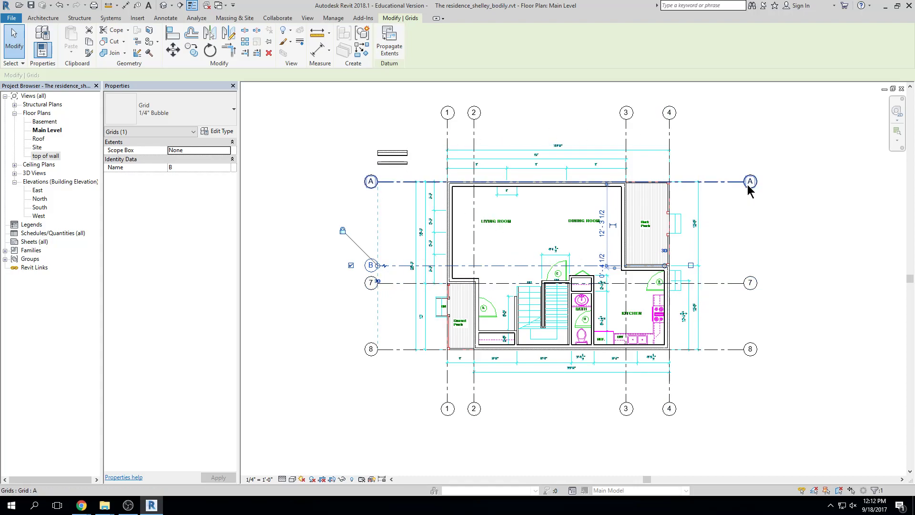
pyautogui.moveTo(666, 267); pyautogui.dragTo(743, 265)
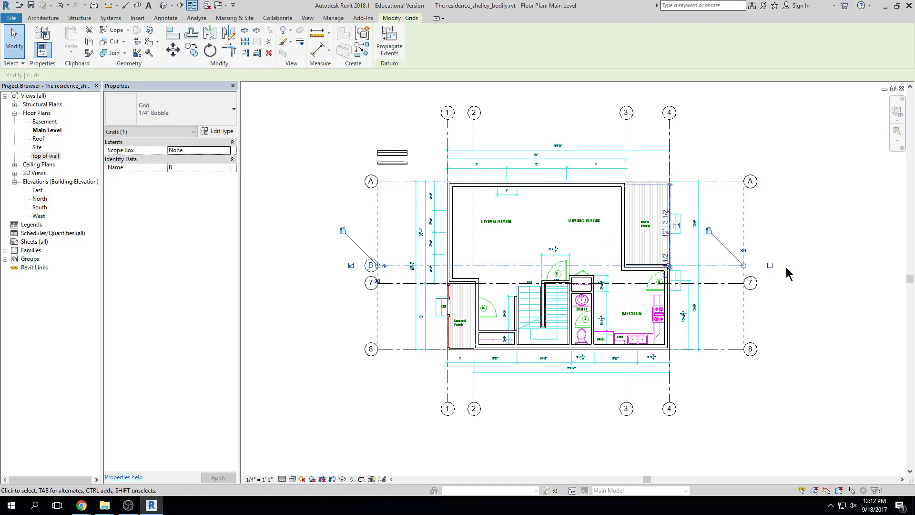
pyautogui.click(848, 302)
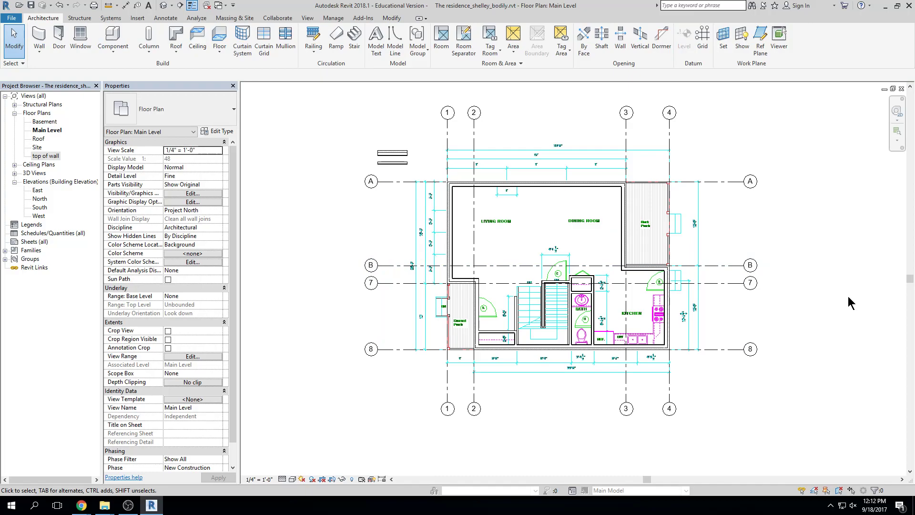
# Relabel grid 7 as C and grid 8 as D
pyautogui.click(375, 287)
pyautogui.click(371, 283)
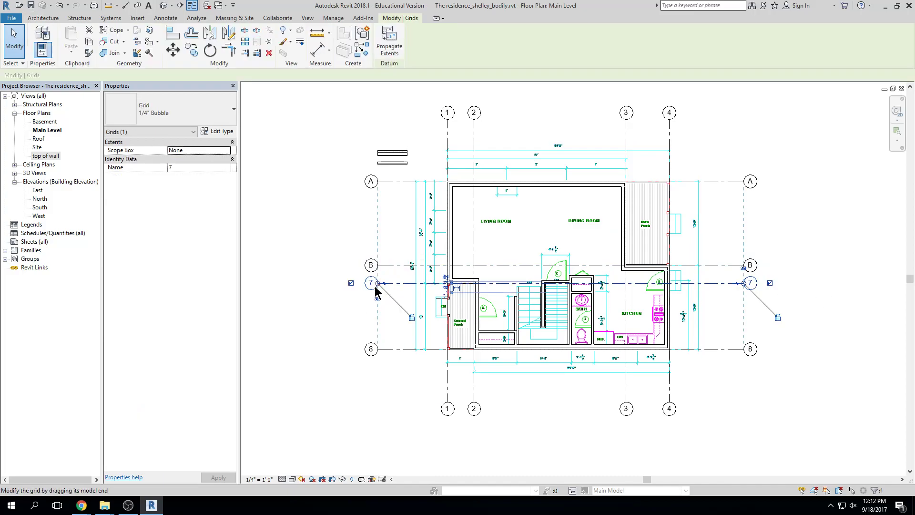
pyautogui.write('C')
pyautogui.click(340, 234)
pyautogui.doubleClick(372, 346)
pyautogui.write('D')
pyautogui.press('Return')
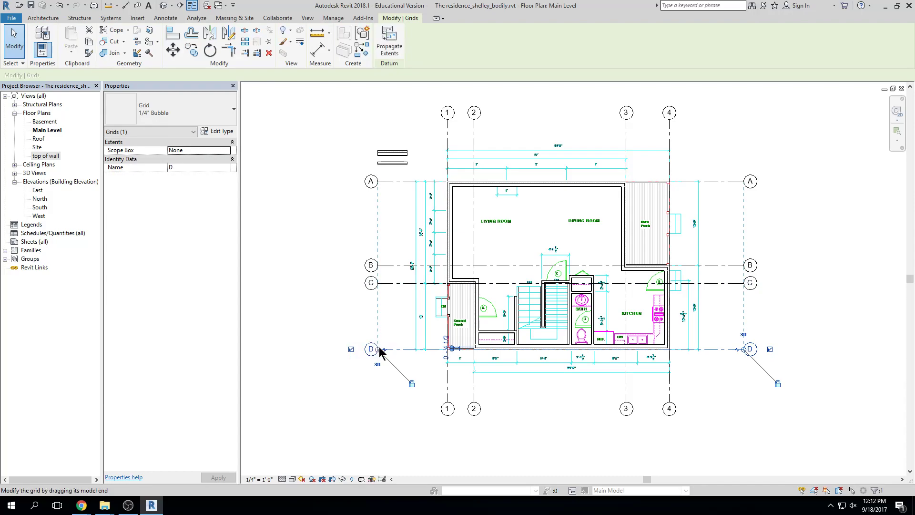
pyautogui.press('Escape')
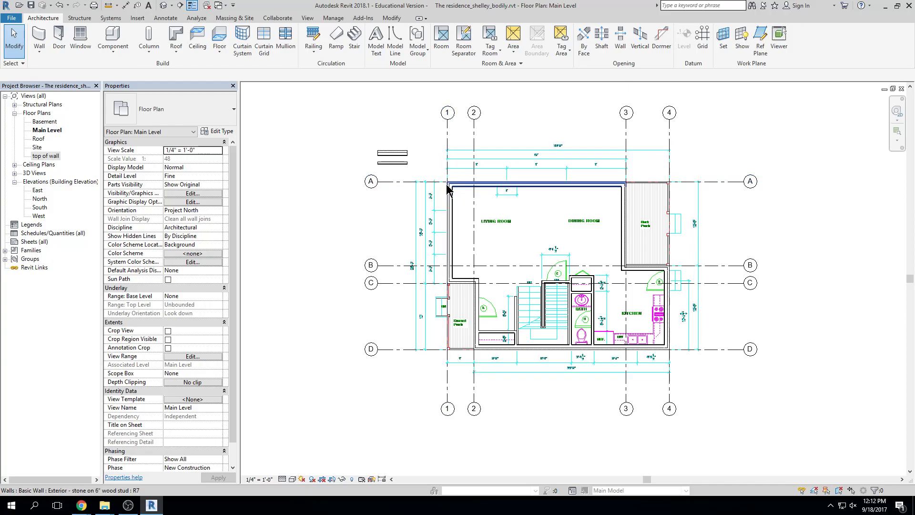
pyautogui.moveTo(814, 228); pyautogui.dragTo(792, 227, button='middle')
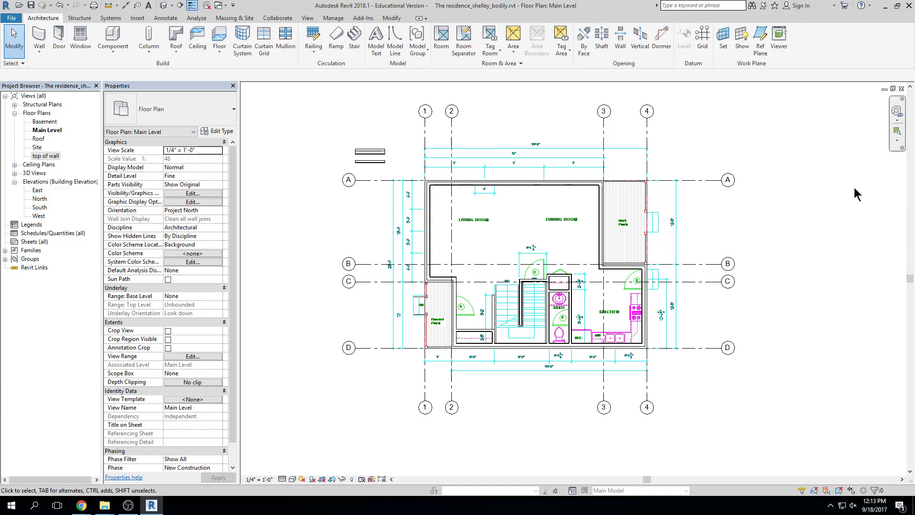
pyautogui.scroll(-1, 787, 285)
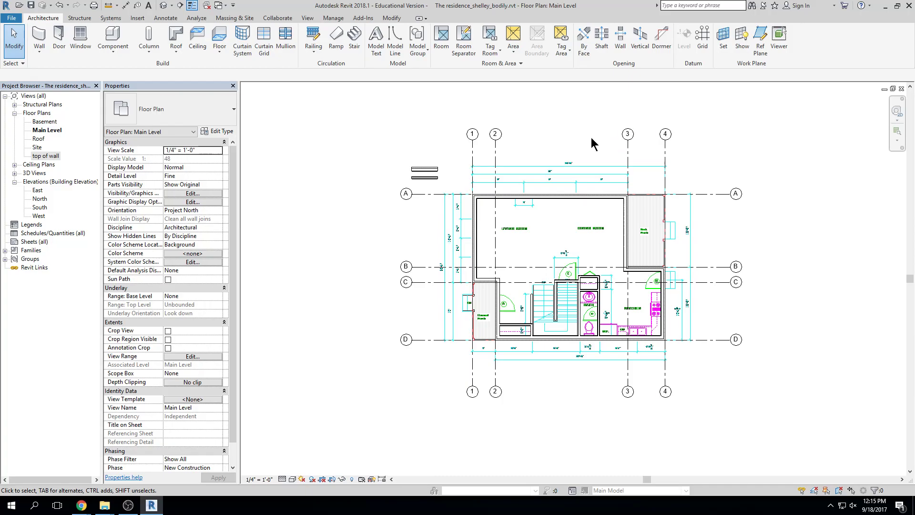
# Zoom in and select the top exterior wall to show its properties
pyautogui.scroll(4, 541, 211)
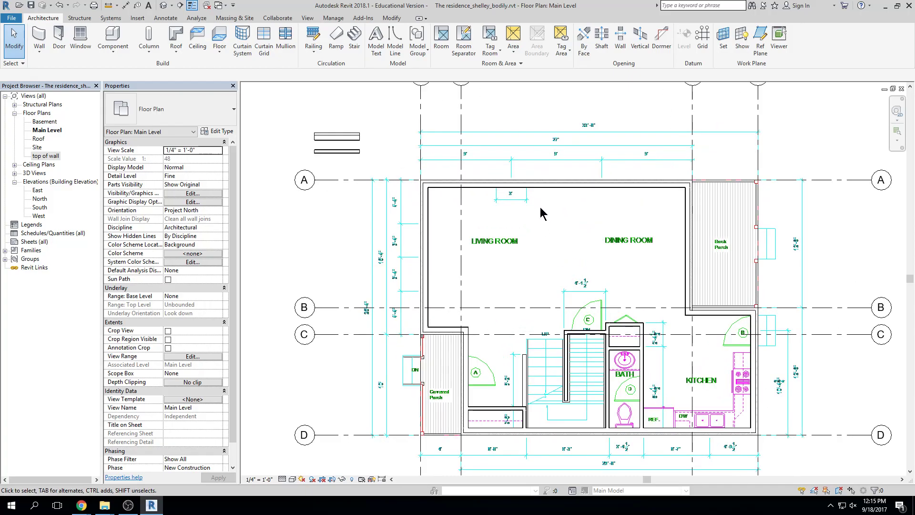
pyautogui.scroll(2, 541, 205)
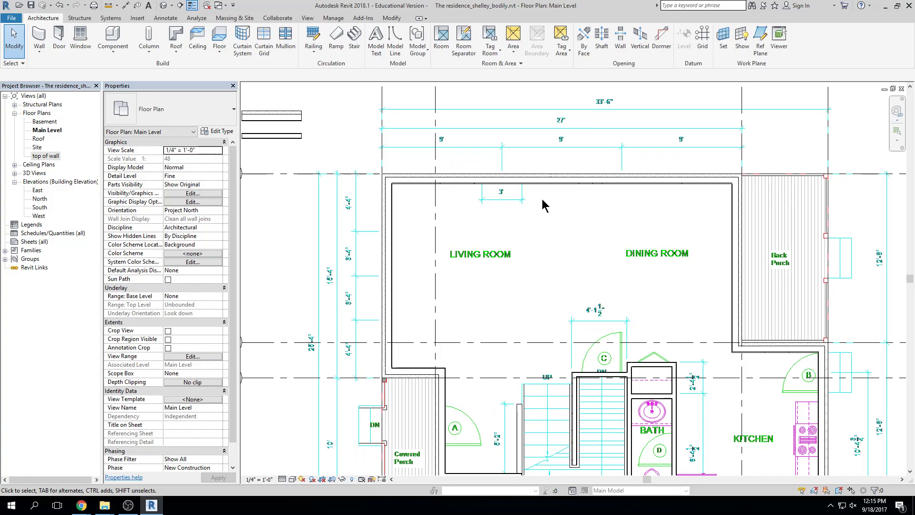
pyautogui.click(550, 186)
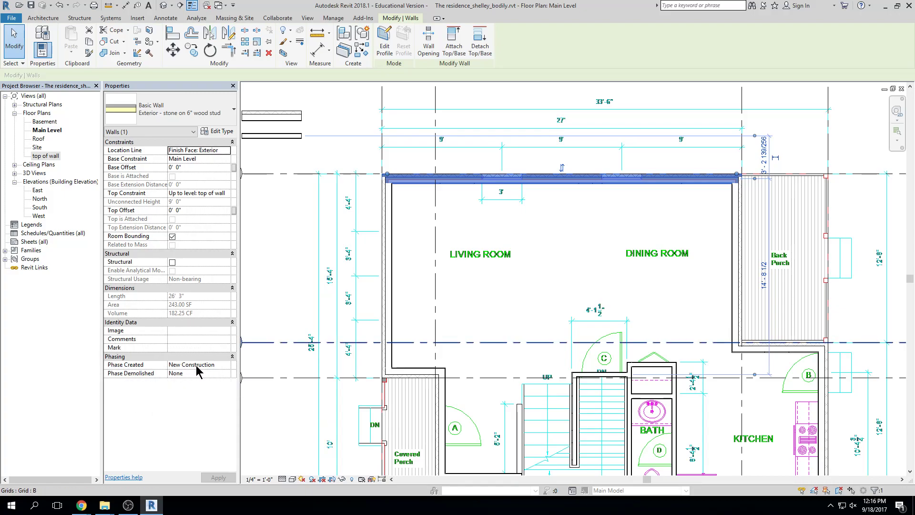
# Set the top exterior wall's Phase Created to Existing, then reselect it to confirm
pyautogui.click(226, 365)
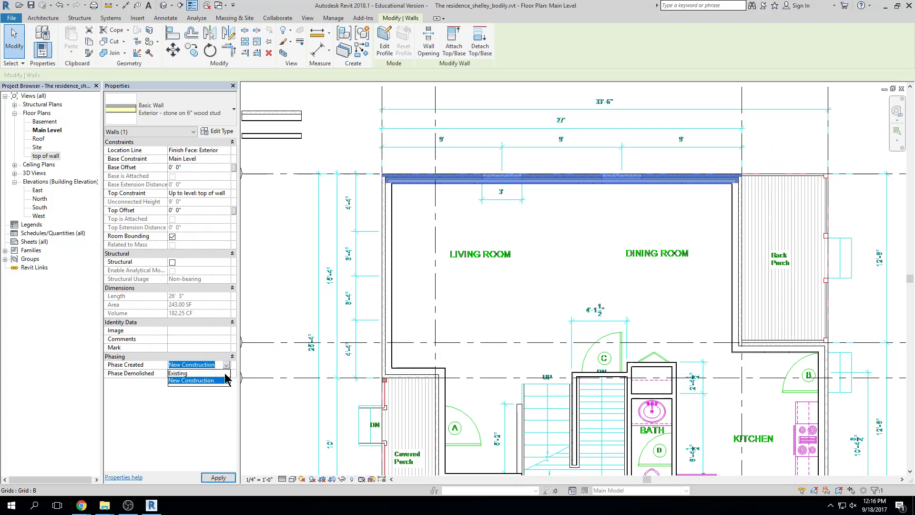
pyautogui.click(178, 373)
pyautogui.click(576, 279)
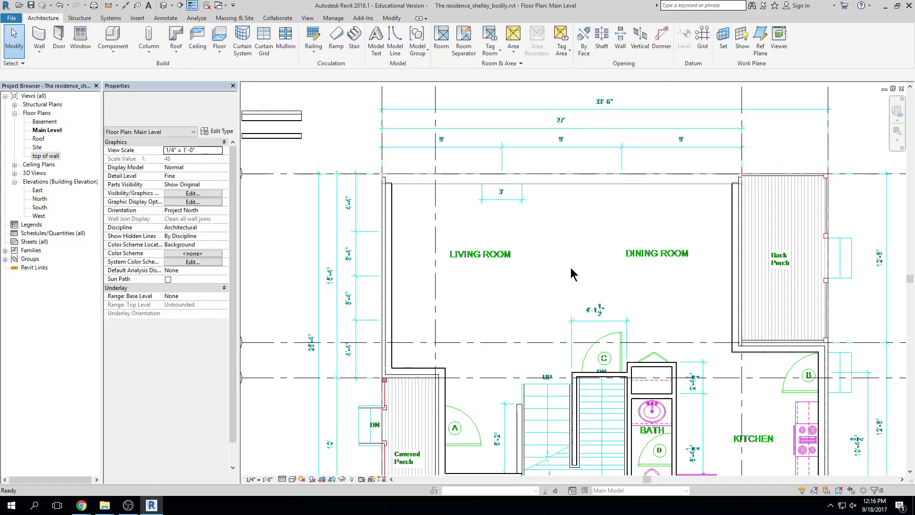
pyautogui.scroll(3, 456, 221)
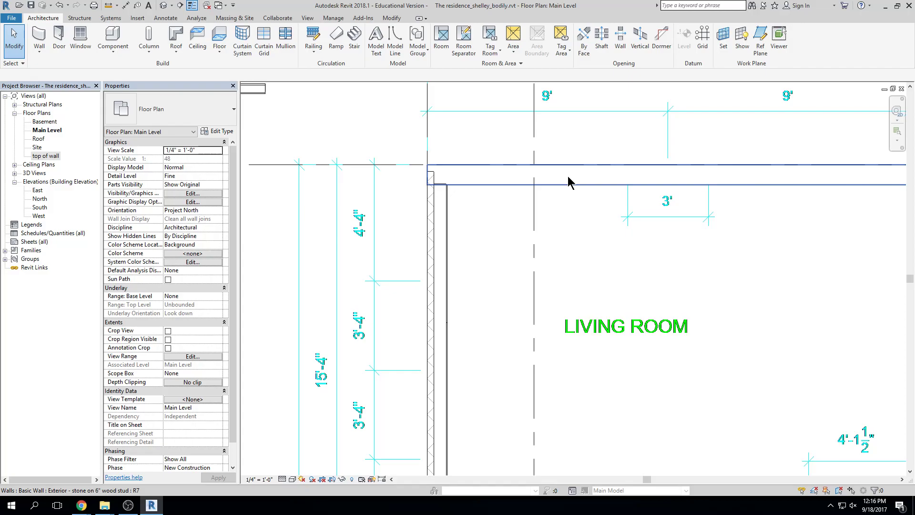
pyautogui.click(590, 182)
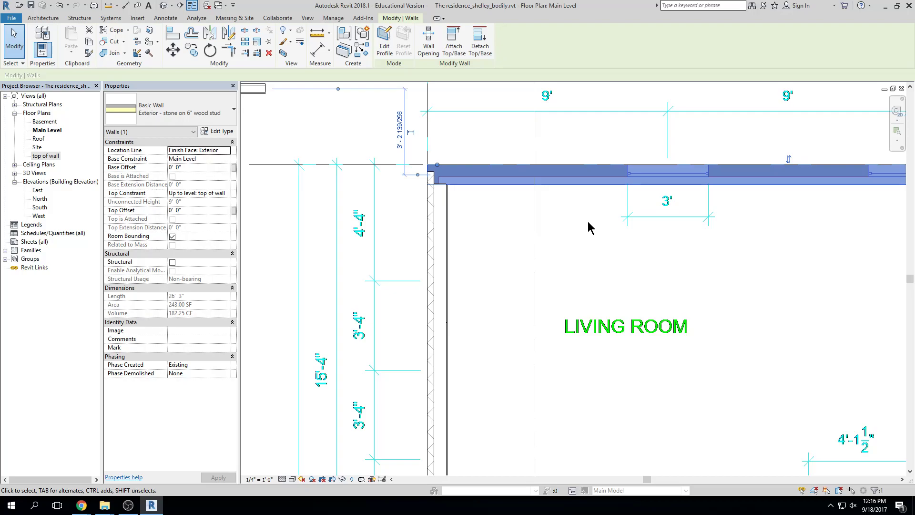
# Deselect the wall and zoom out to show the whole plan
pyautogui.scroll(-2, 638, 262)
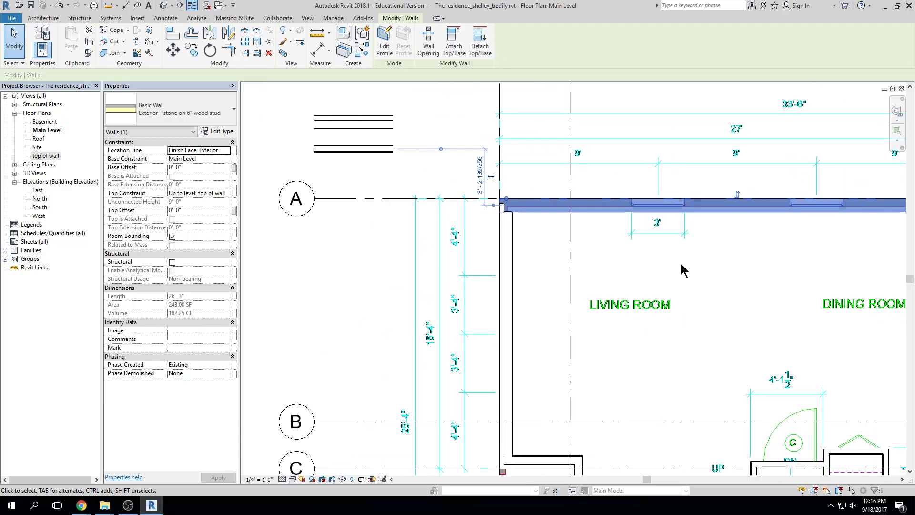
pyautogui.moveTo(709, 267); pyautogui.dragTo(557, 219, button='middle')
pyautogui.click(790, 224)
pyautogui.scroll(-1, 780, 228)
pyautogui.moveTo(787, 275); pyautogui.dragTo(726, 245, button='middle')
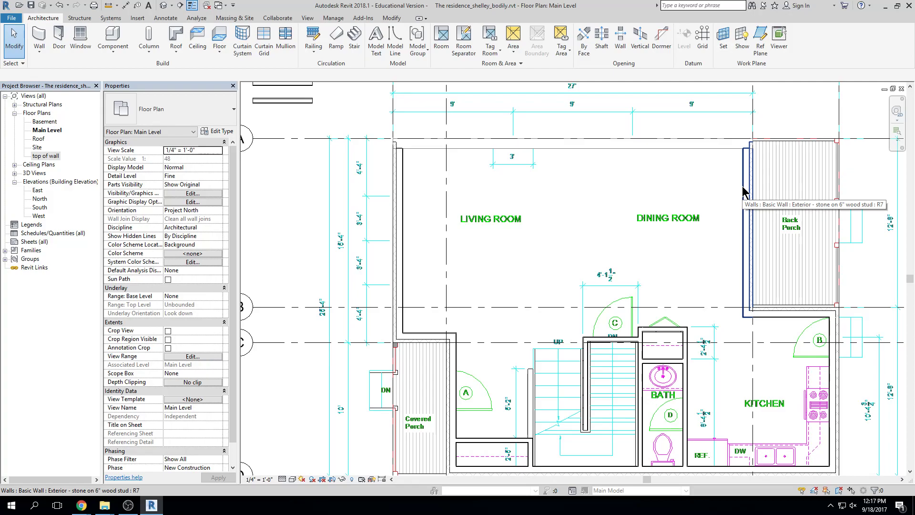
pyautogui.scroll(-1, 342, 202)
pyautogui.moveTo(343, 202); pyautogui.dragTo(377, 192, button='middle')
pyautogui.scroll(-2, 348, 205)
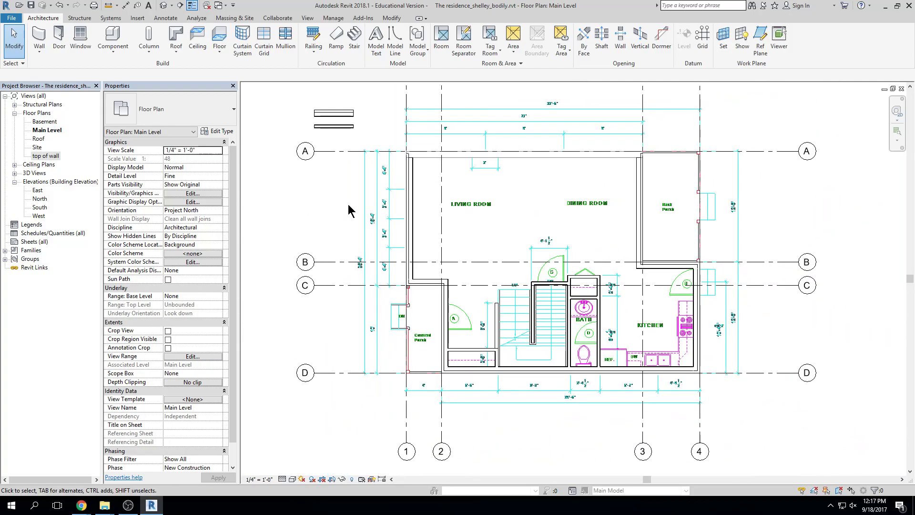
pyautogui.scroll(-1, 349, 210)
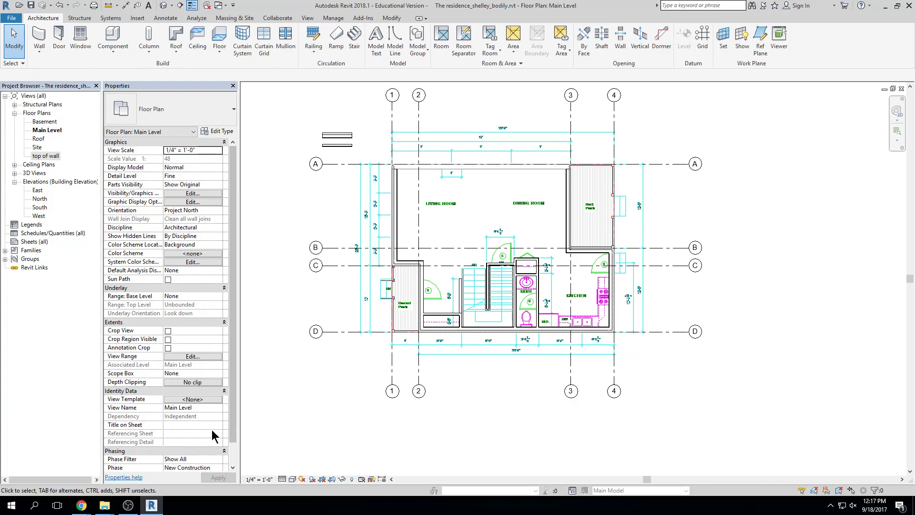
pyautogui.click(269, 479)
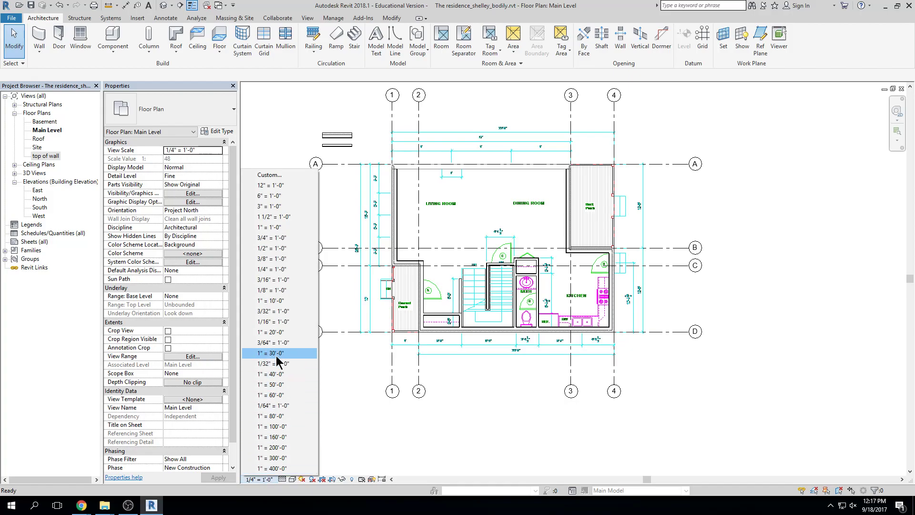
pyautogui.click(262, 270)
pyautogui.click(260, 479)
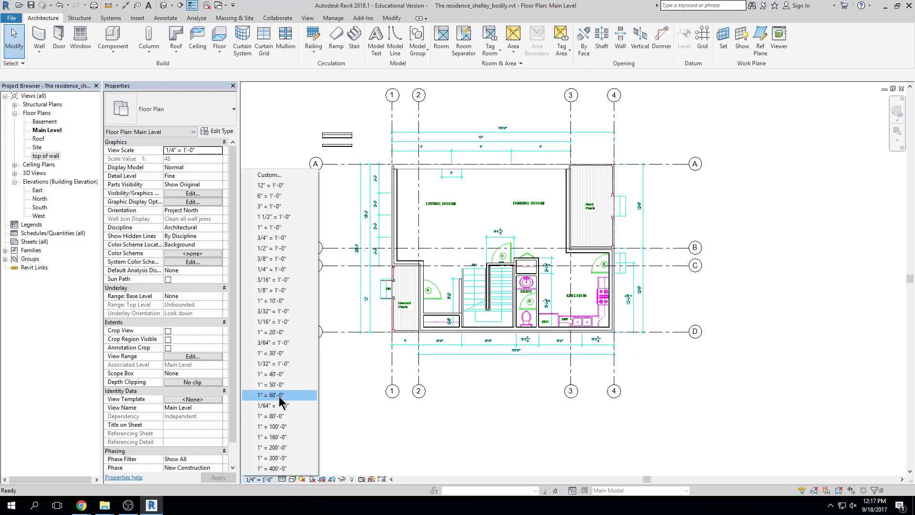
pyautogui.click(270, 290)
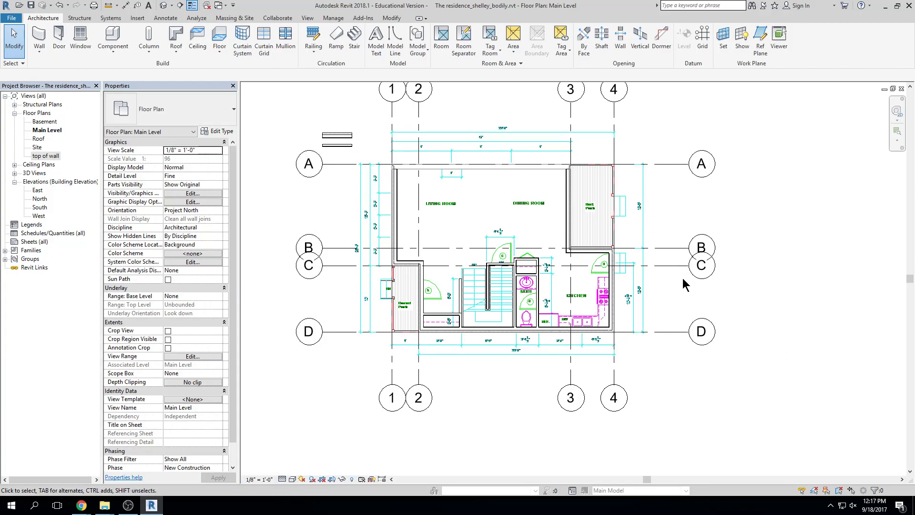
pyautogui.click(670, 266)
pyautogui.scroll(5, 680, 281)
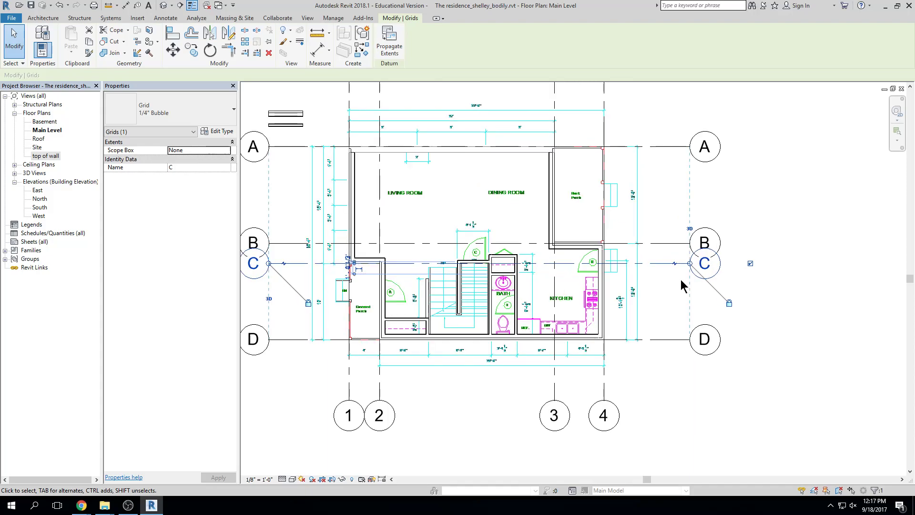
pyautogui.click(666, 243)
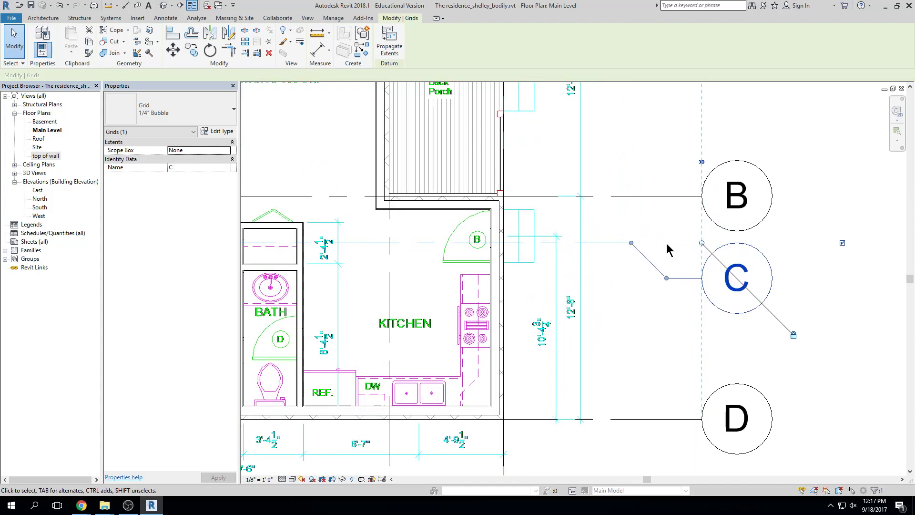
pyautogui.scroll(-6, 793, 337)
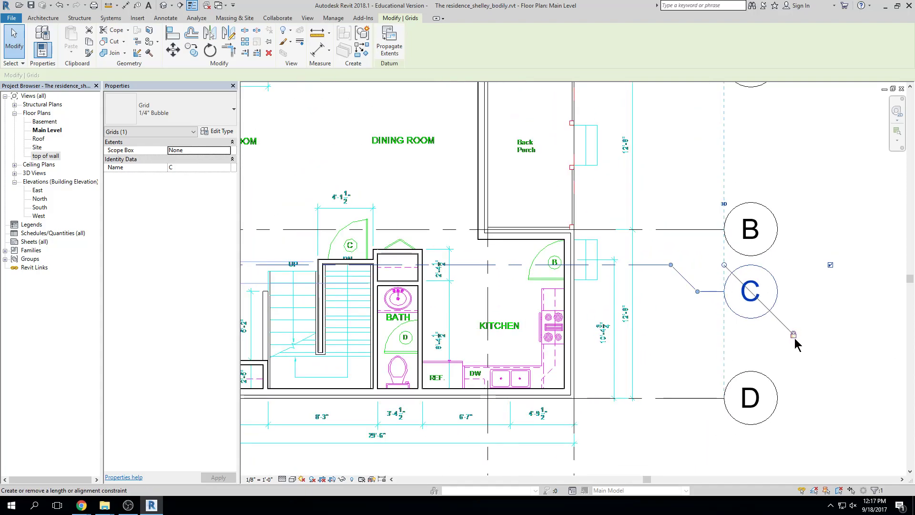
pyautogui.click(804, 384)
pyautogui.scroll(-2, 804, 386)
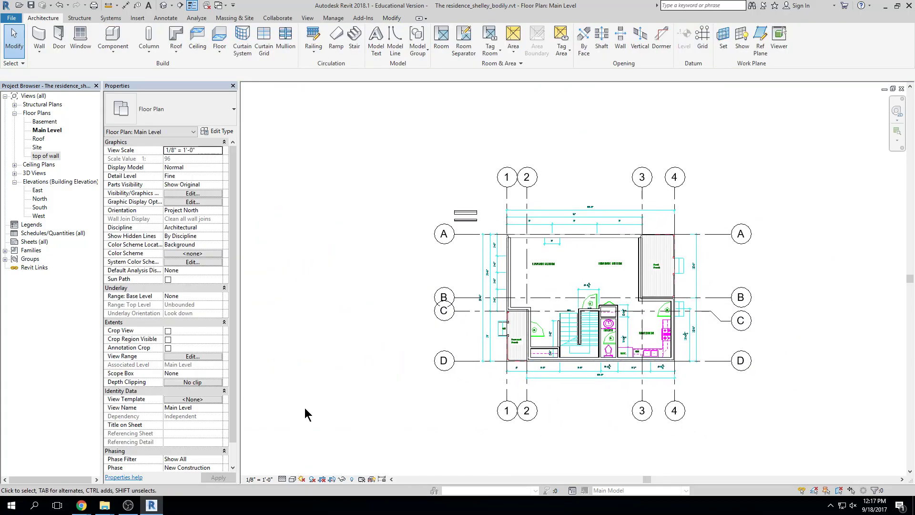
pyautogui.click(261, 479)
pyautogui.click(285, 269)
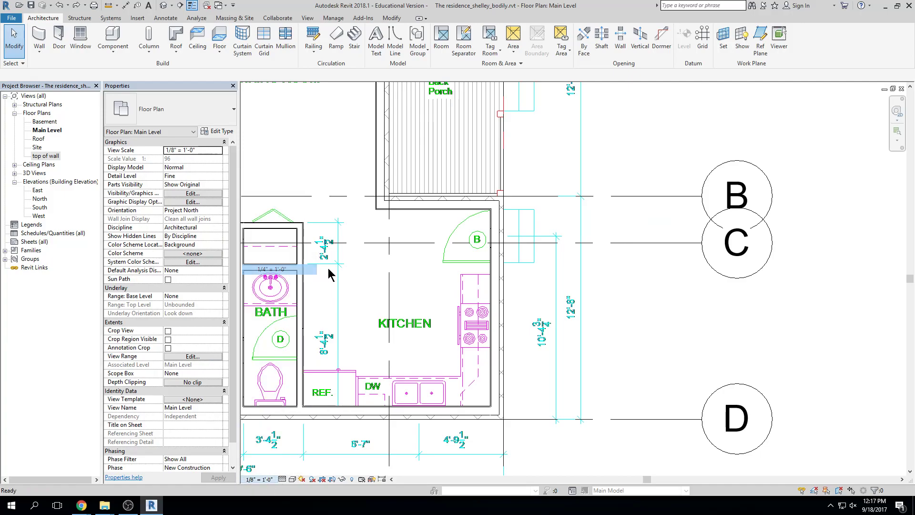
pyautogui.scroll(-3, 781, 334)
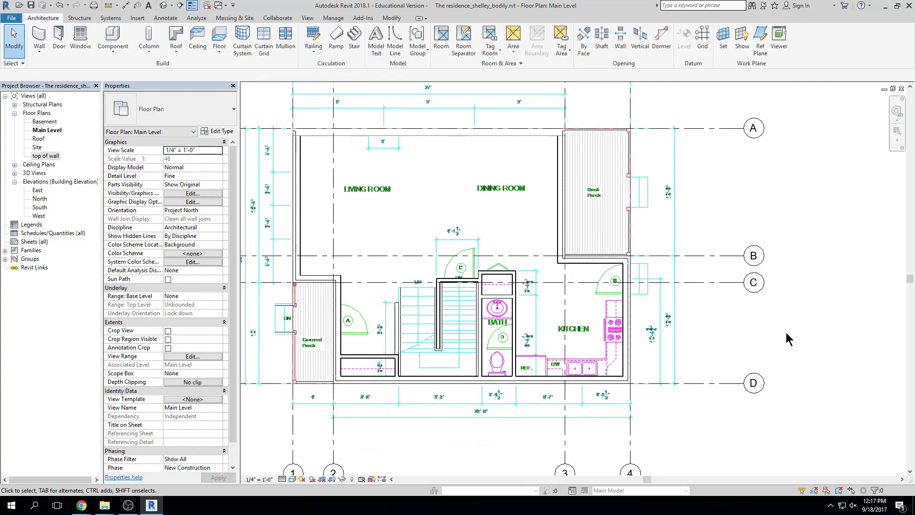
pyautogui.scroll(-2, 786, 327)
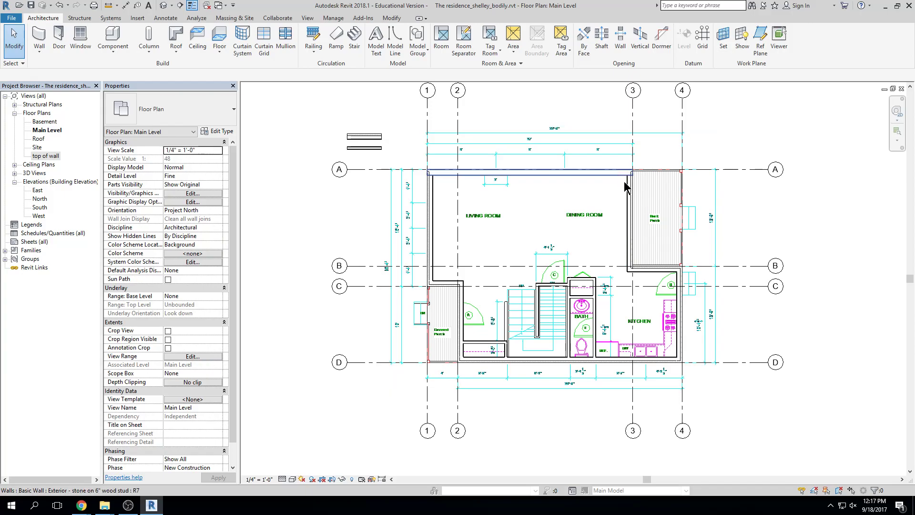
# Select the whole exterior wall chain and set its Phase Created to Existing
pyautogui.press('Tab')
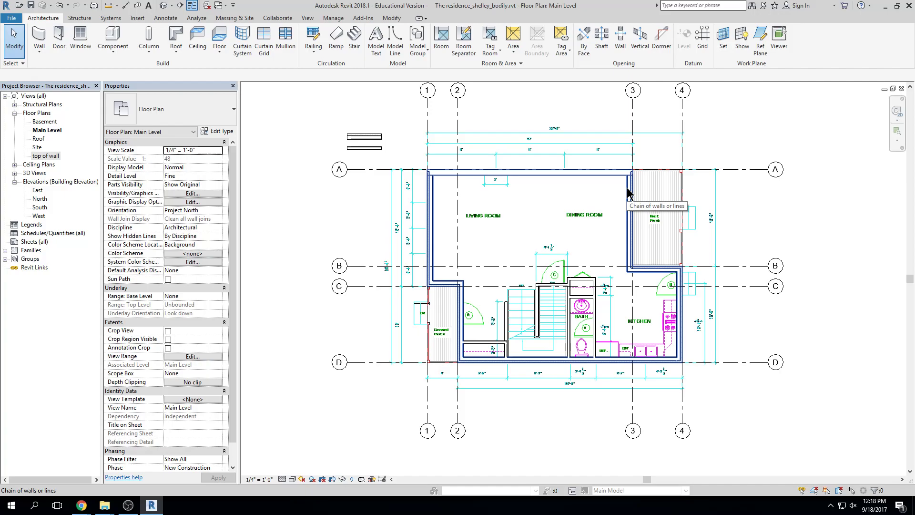
pyautogui.click(627, 193)
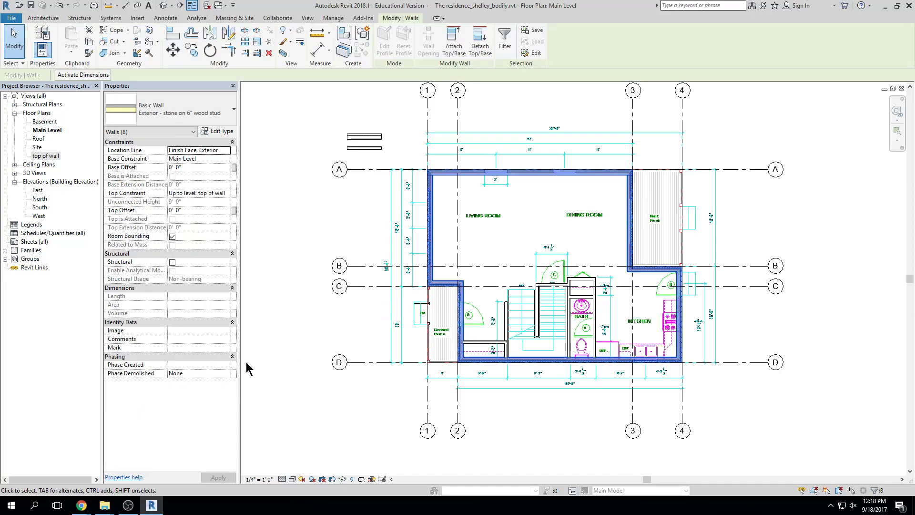
pyautogui.click(227, 366)
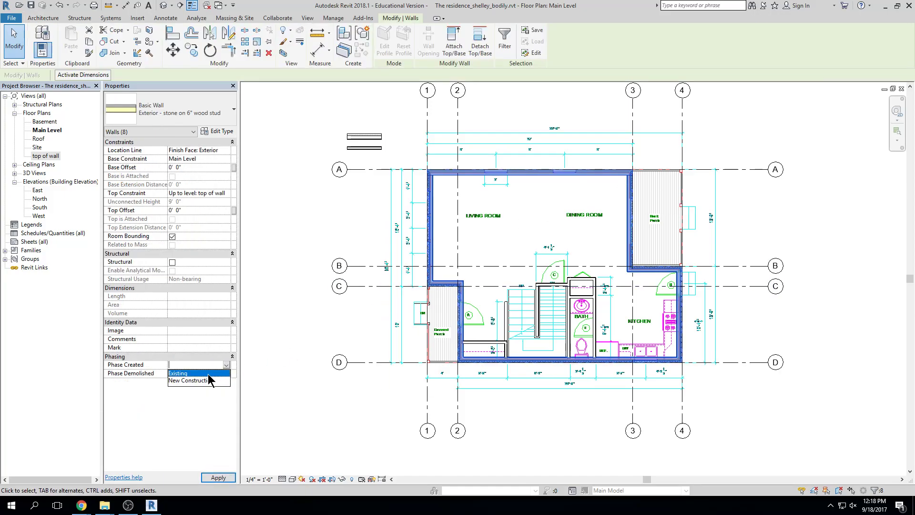
pyautogui.click(219, 374)
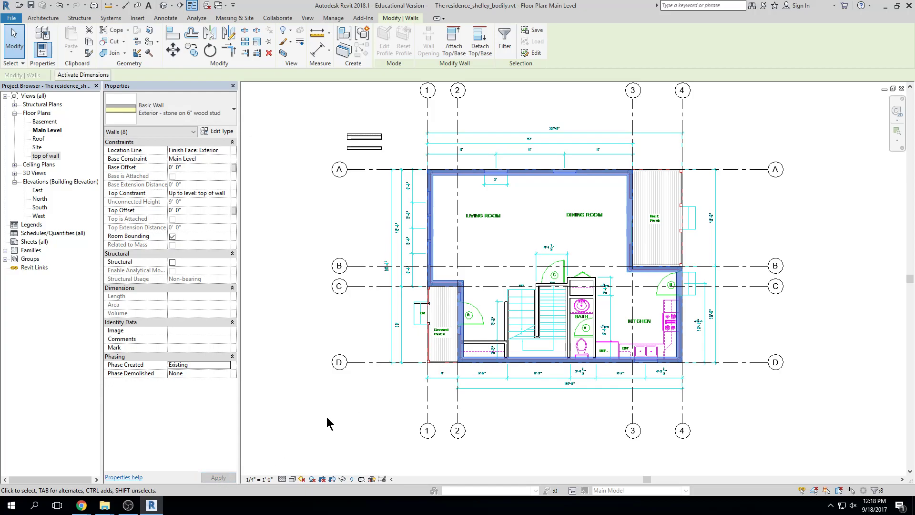
pyautogui.scroll(3, 643, 336)
pyautogui.press('Escape')
pyautogui.scroll(4, 374, 299)
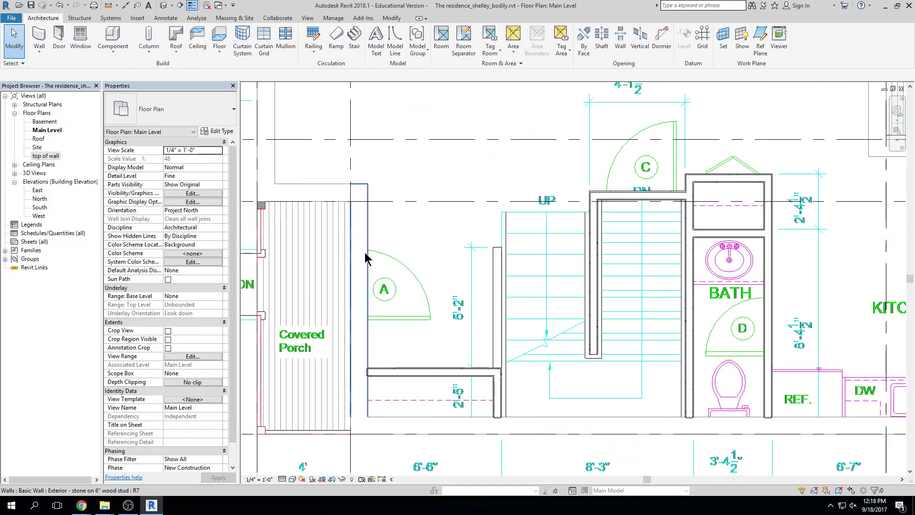
# Open the view's detail level choices and close them without changing anything
pyautogui.click(280, 481)
pyautogui.click(280, 481)
pyautogui.click(279, 481)
pyautogui.click(481, 481)
pyautogui.scroll(-3, 486, 424)
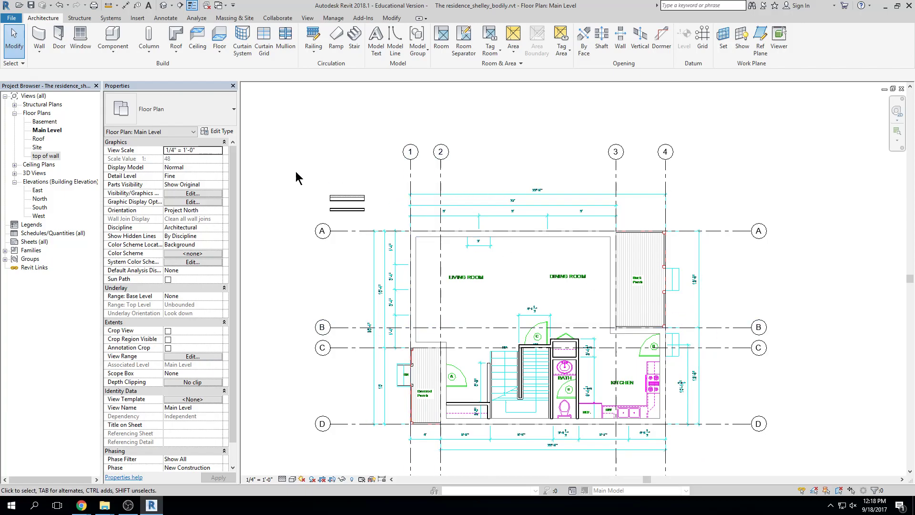
# Start a new wall using the Exterior - stone on 6" wood stud type
pyautogui.click(38, 37)
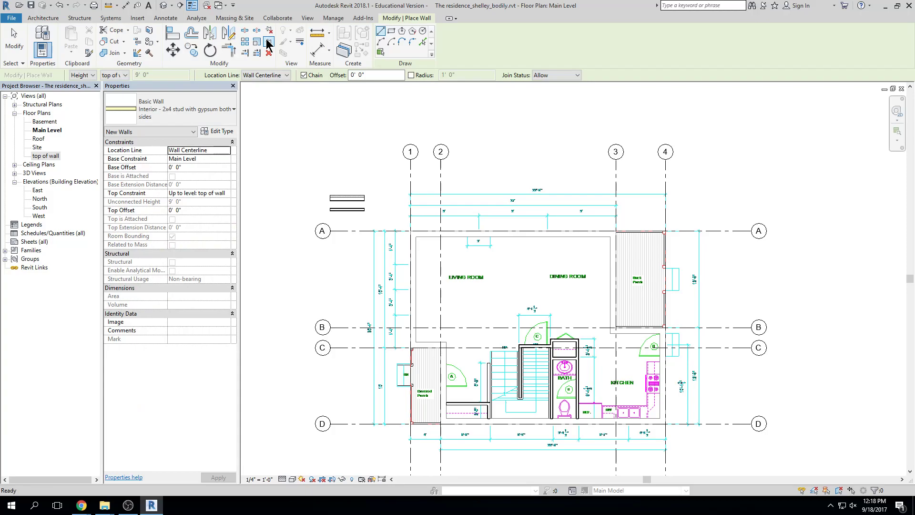
pyautogui.click(224, 113)
pyautogui.scroll(3, 220, 181)
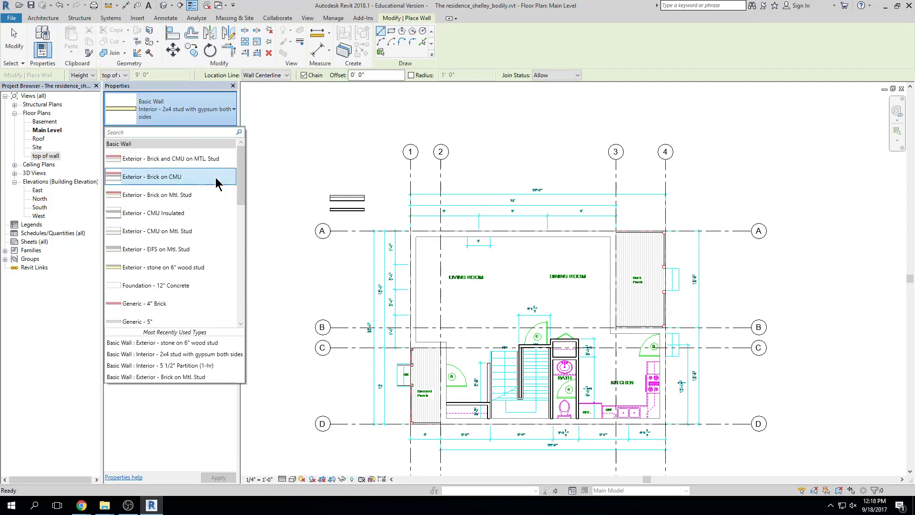
pyautogui.click(191, 267)
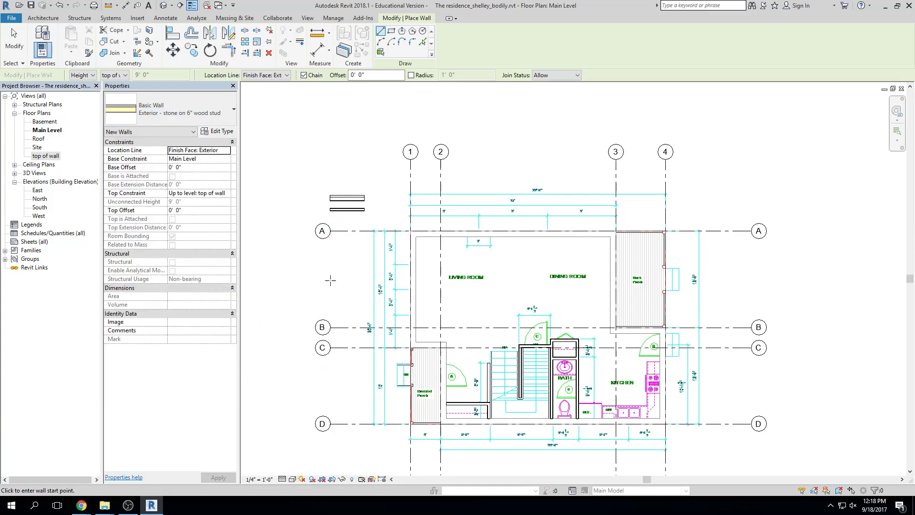
pyautogui.scroll(4, 411, 232)
# Draw walls from grid A/1 north, east to grid 3, and back down to grid A
pyautogui.click(411, 232)
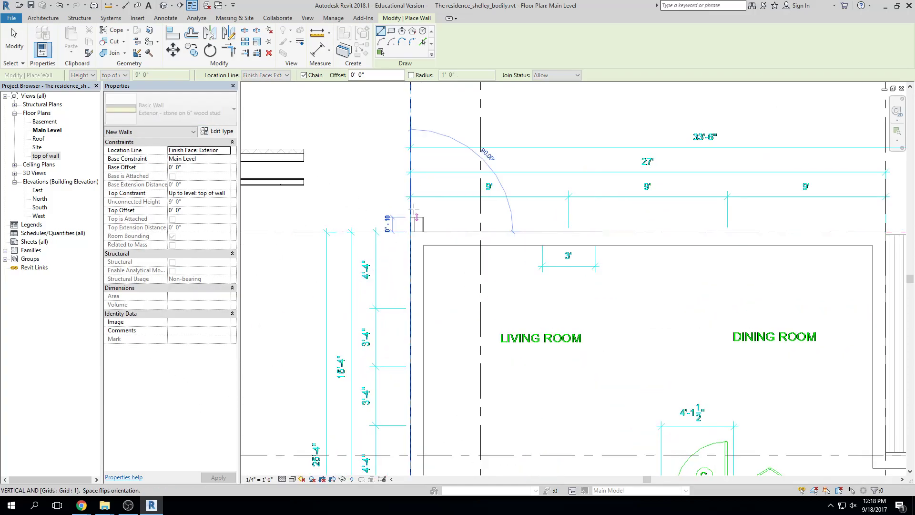
pyautogui.moveTo(410, 105); pyautogui.dragTo(393, 212, button='middle')
pyautogui.click(393, 211)
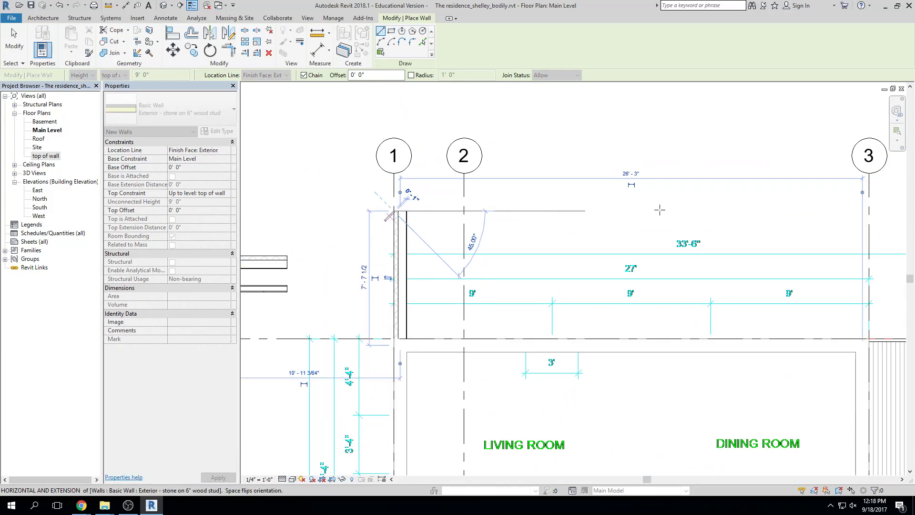
pyautogui.moveTo(868, 211); pyautogui.dragTo(786, 211, button='middle')
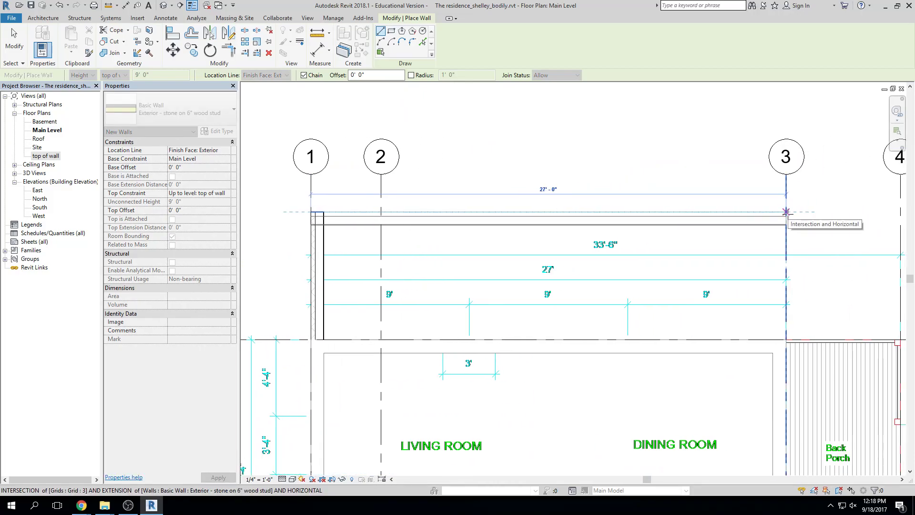
pyautogui.click(787, 211)
pyautogui.click(786, 340)
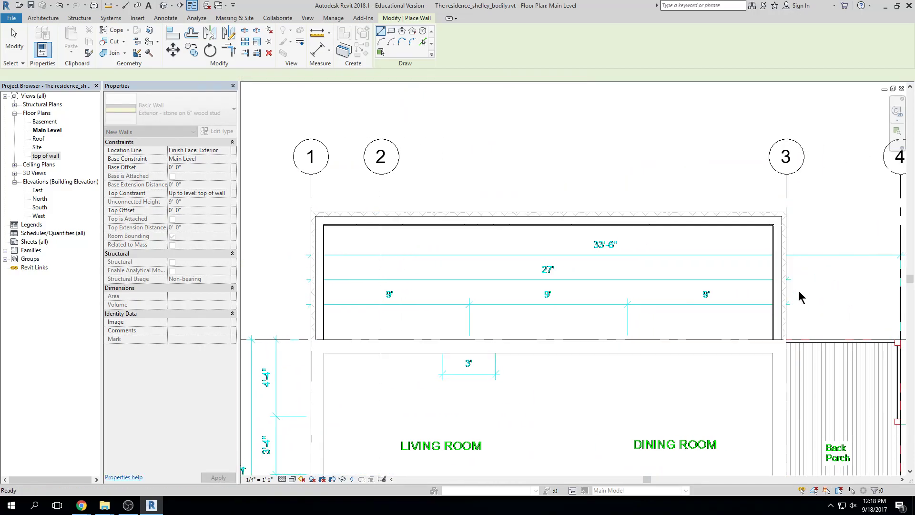
pyautogui.press('Escape')
pyautogui.press('Escape')
# Select the new wall on grid 1 to check it, then deselect it
pyautogui.scroll(-2, 798, 305)
pyautogui.moveTo(791, 274); pyautogui.dragTo(767, 245, button='middle')
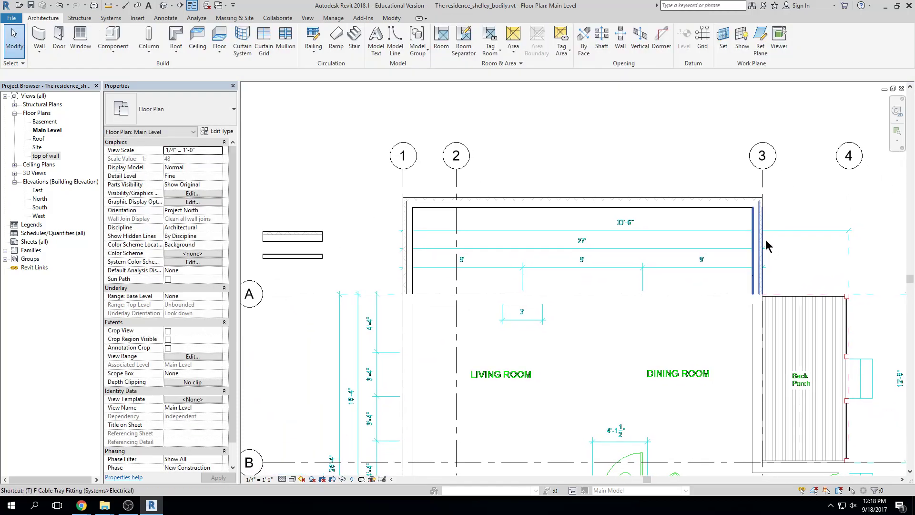
pyautogui.scroll(4, 428, 291)
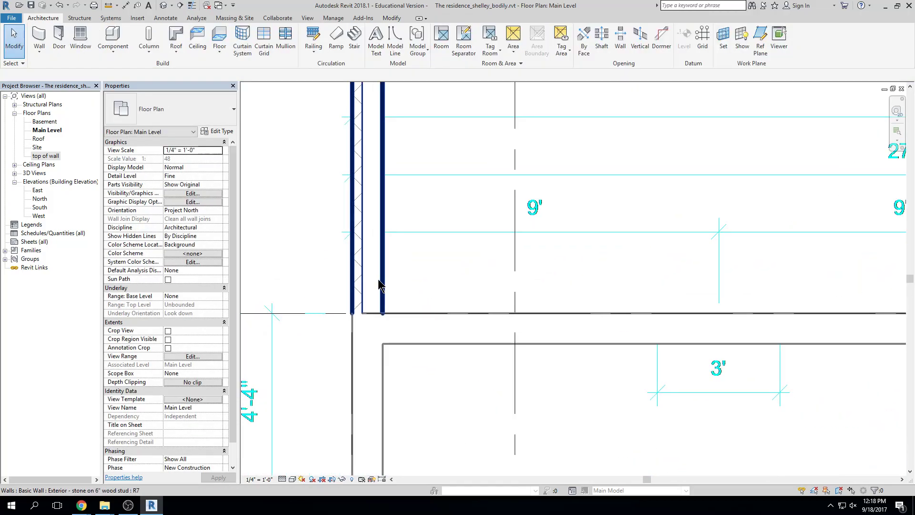
pyautogui.click(381, 291)
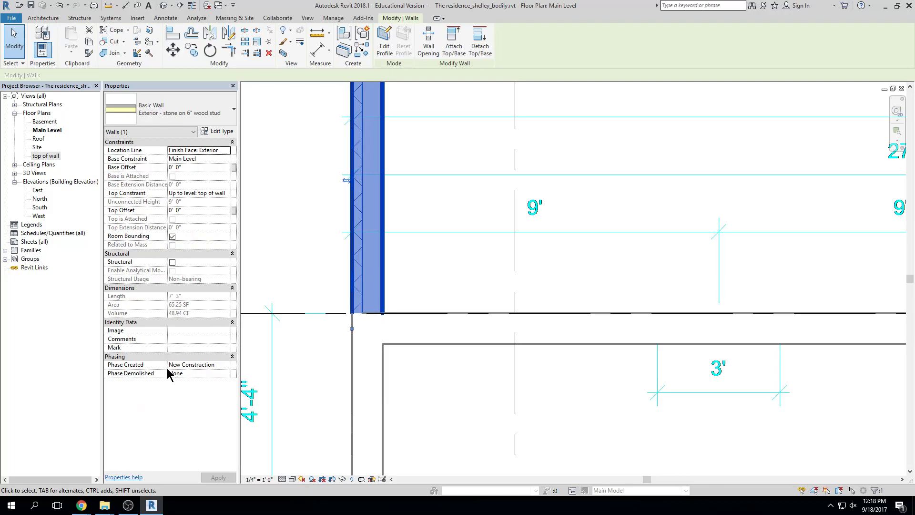
pyautogui.scroll(-3, 590, 265)
pyautogui.click(624, 260)
pyautogui.scroll(-3, 643, 259)
pyautogui.scroll(3, 490, 288)
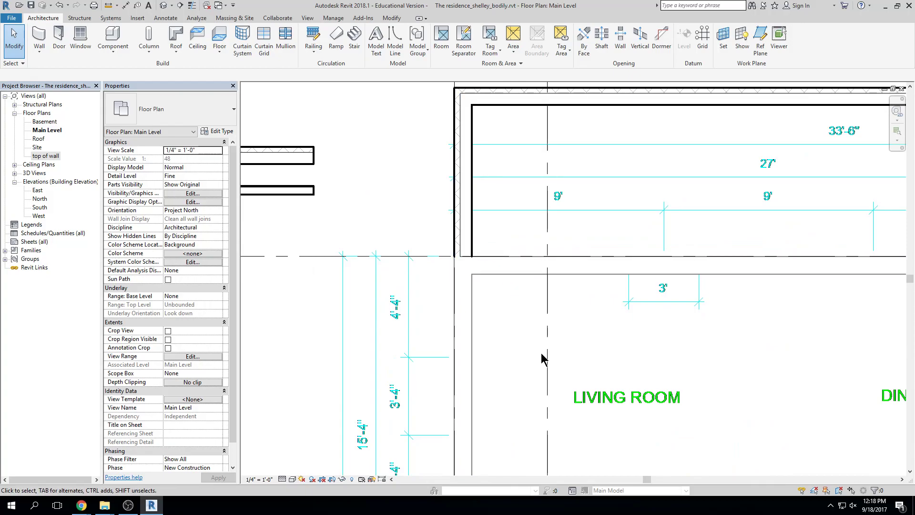
# Zoom out over the ground floor and select the existing exterior wall on grid A
pyautogui.scroll(-3, 544, 355)
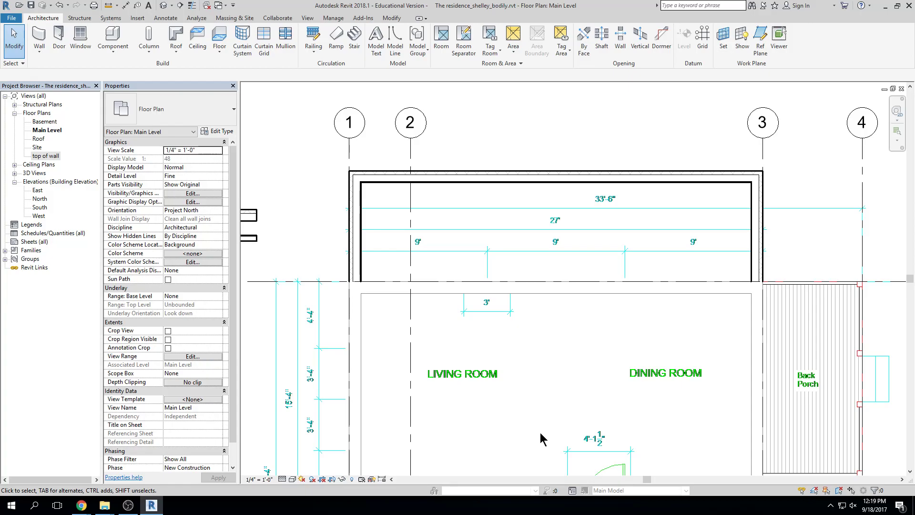
pyautogui.scroll(-2, 557, 393)
pyautogui.moveTo(559, 394); pyautogui.dragTo(517, 289, button='middle')
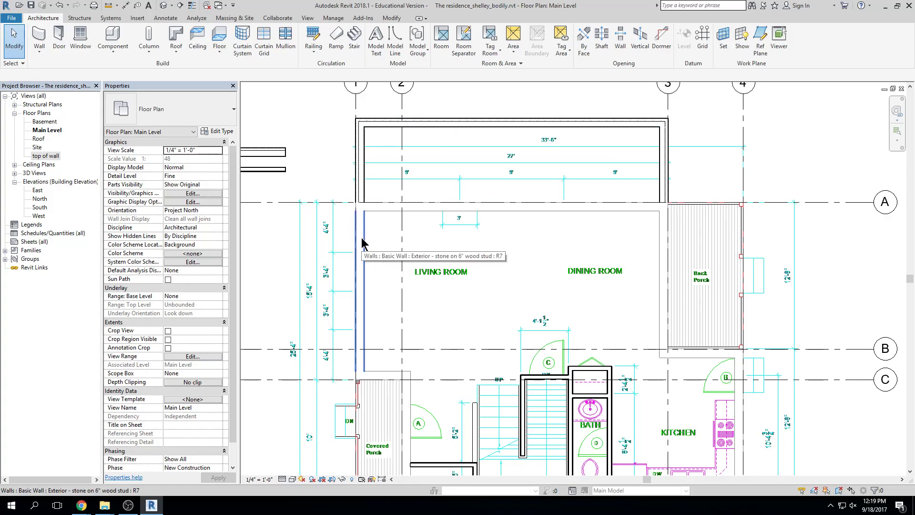
pyautogui.click(507, 211)
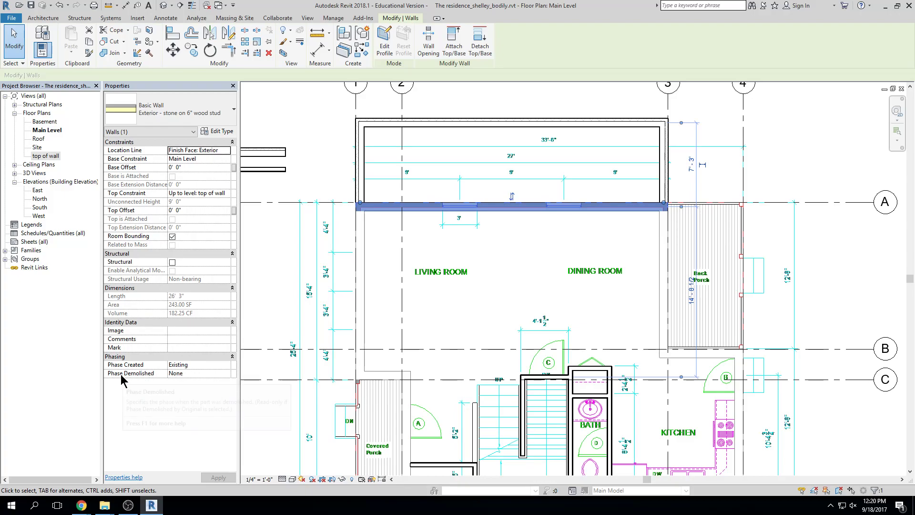
# Set the grid A wall's Phase Demolished to New Construction and deselect it
pyautogui.moveTo(122, 375)
pyautogui.click(226, 373)
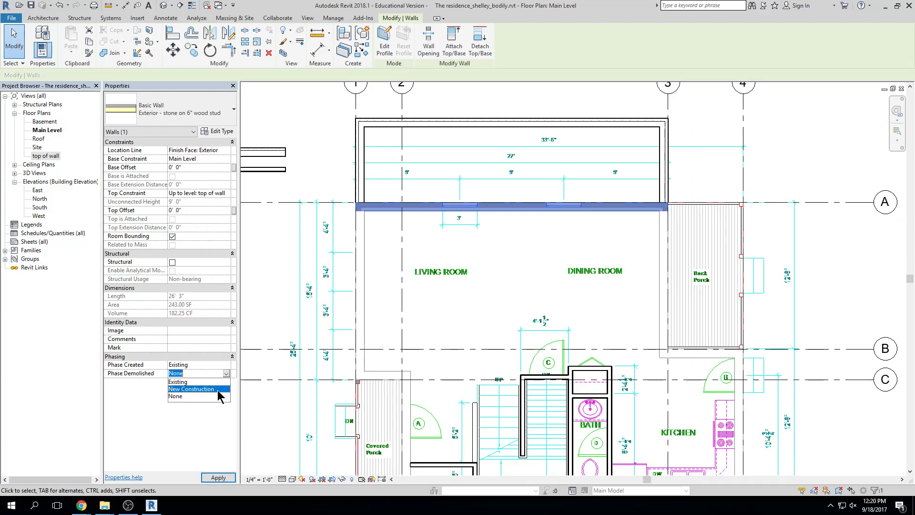
pyautogui.click(191, 389)
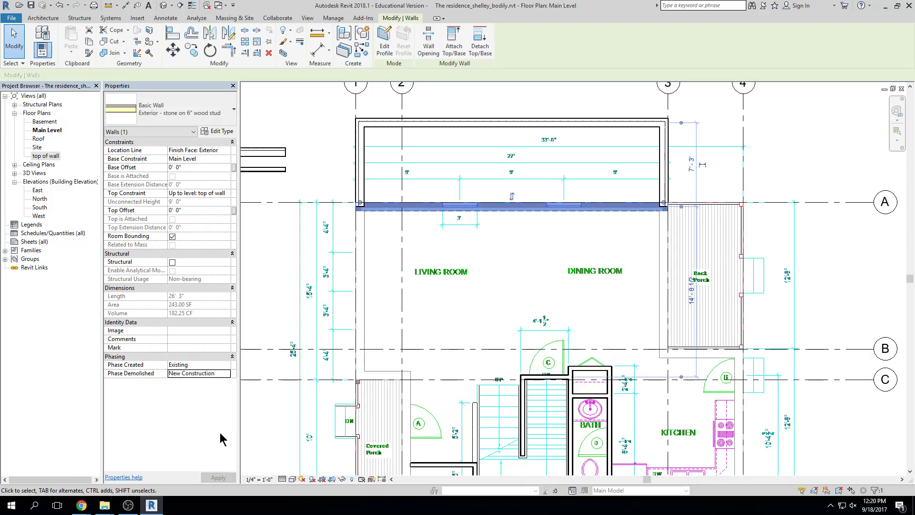
pyautogui.click(552, 237)
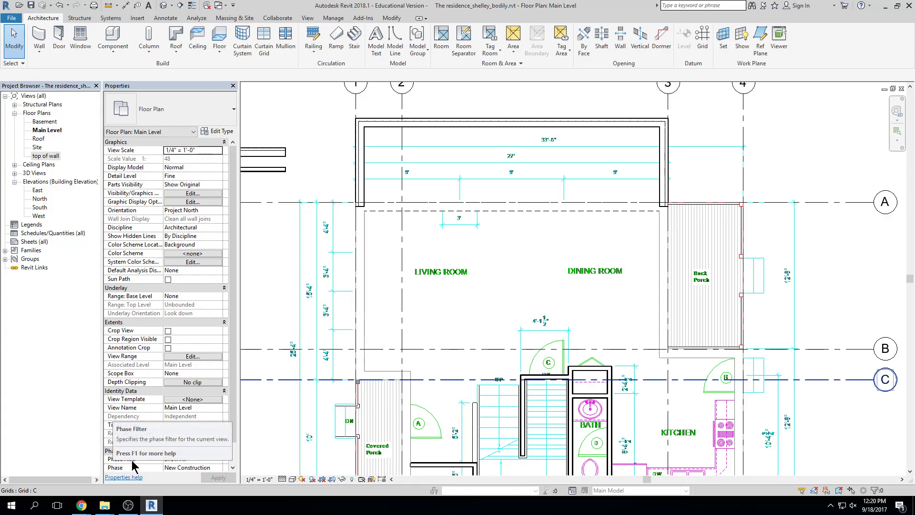
# With nothing selected, change the view's Phase Filter property to Show Previous + New
pyautogui.click(218, 460)
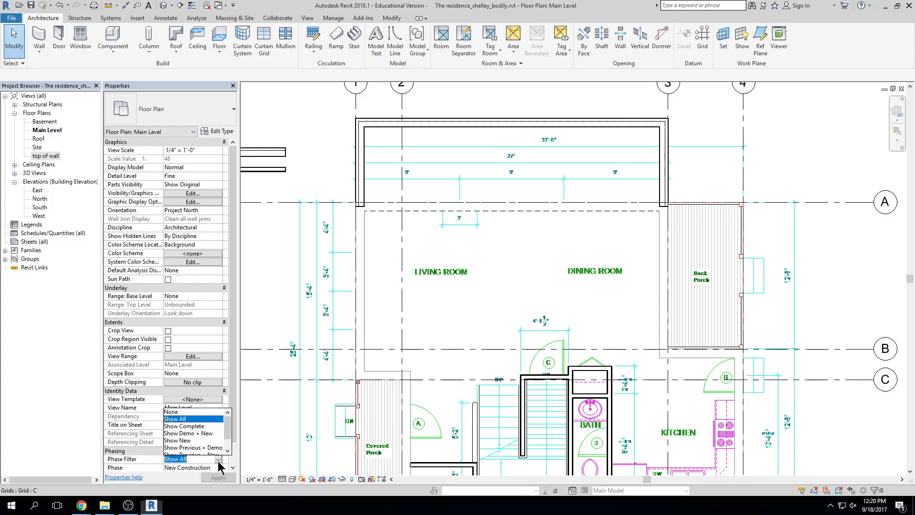
pyautogui.scroll(-1, 225, 452)
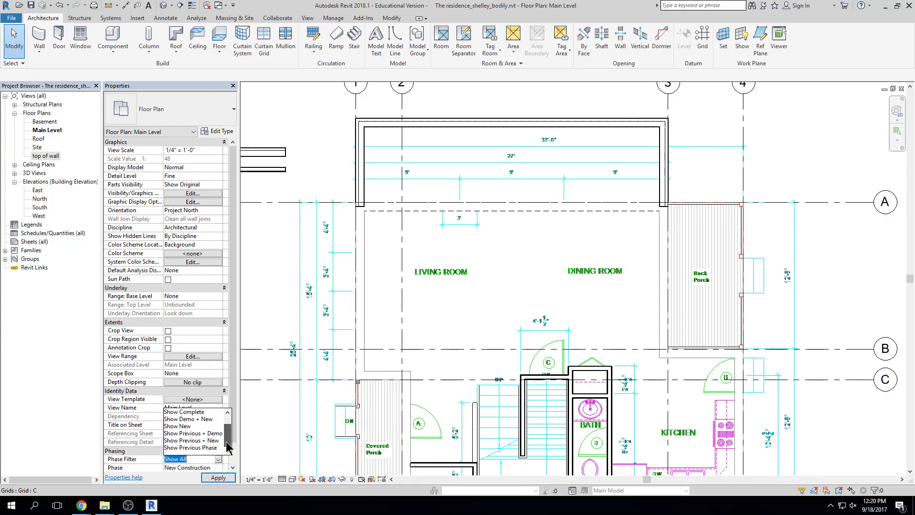
pyautogui.click(197, 440)
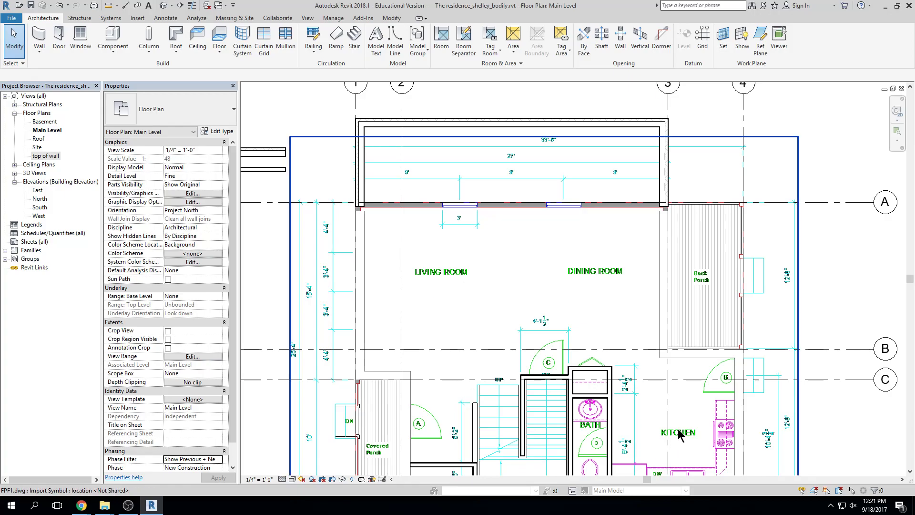
# Set the Phase Created of the interior wall above the bath to Existing
pyautogui.scroll(5, 602, 354)
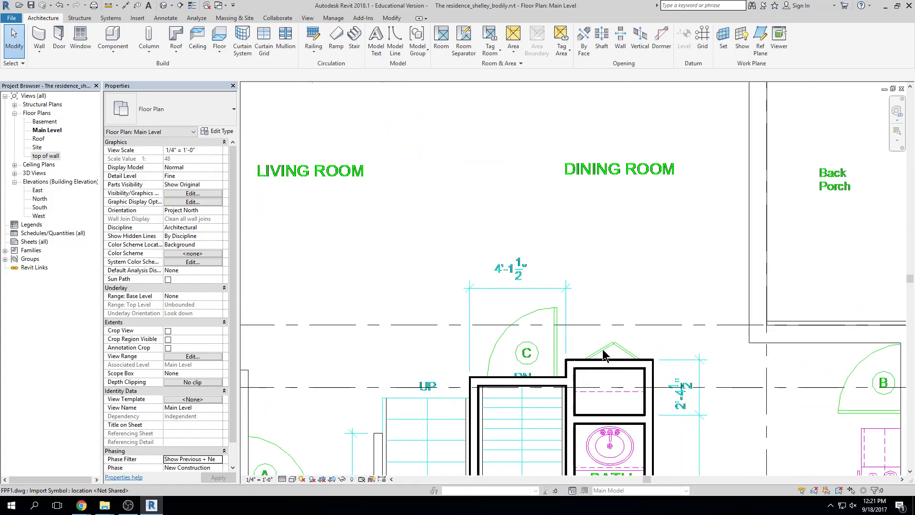
pyautogui.click(606, 368)
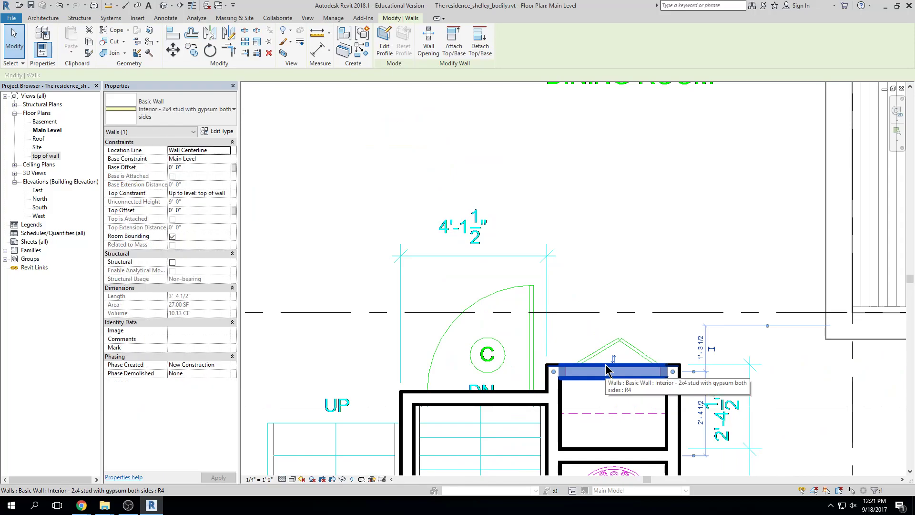
pyautogui.click(226, 365)
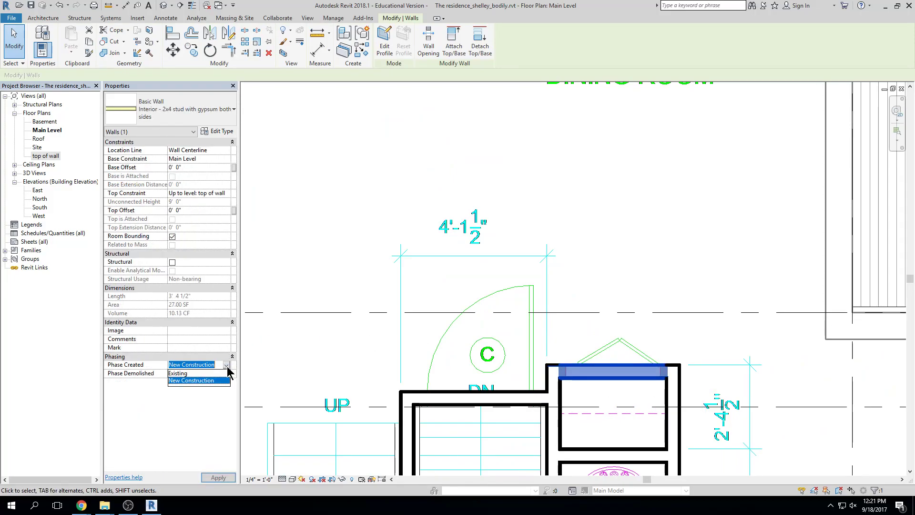
pyautogui.click(181, 373)
pyautogui.click(736, 219)
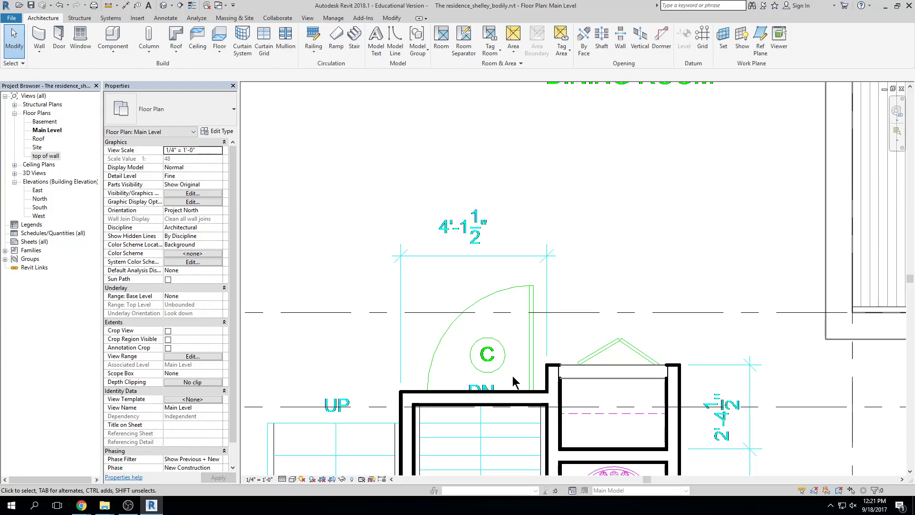
pyautogui.scroll(-5, 699, 210)
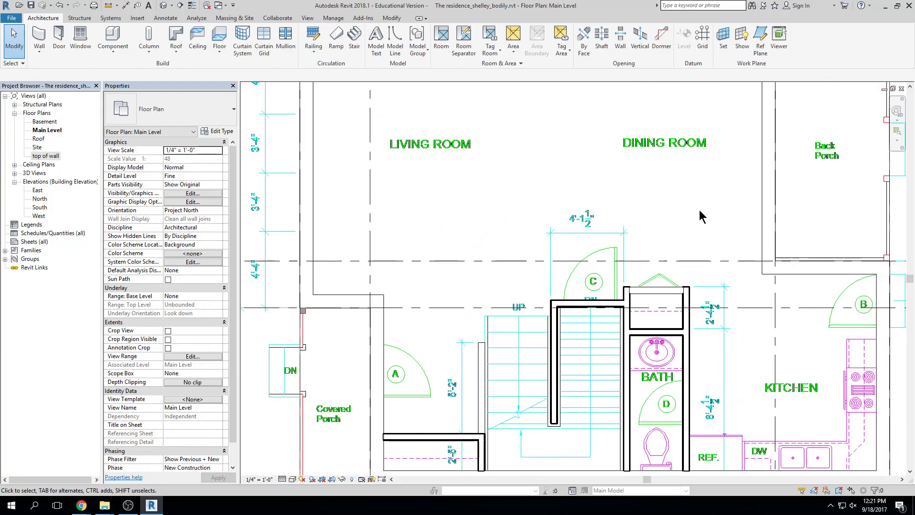
pyautogui.scroll(-1, 699, 210)
pyautogui.moveTo(699, 209); pyautogui.dragTo(643, 196, button='middle')
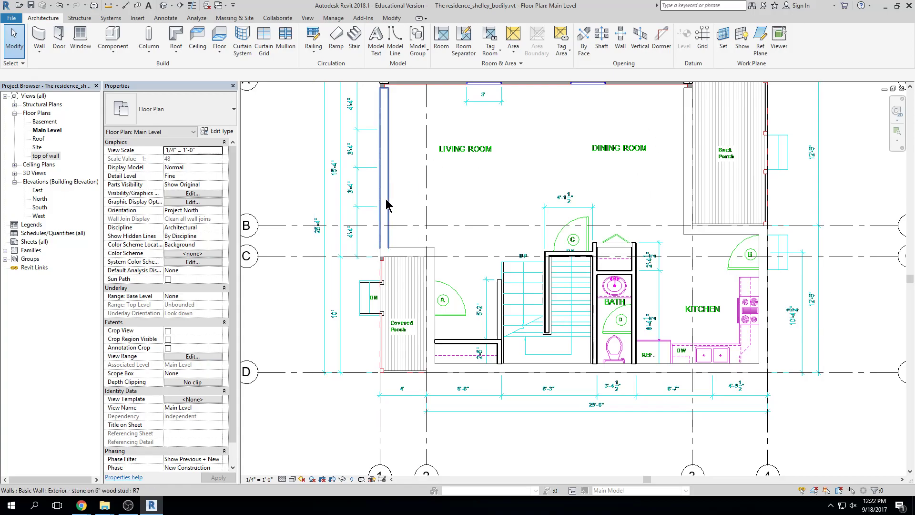
pyautogui.press('Tab')
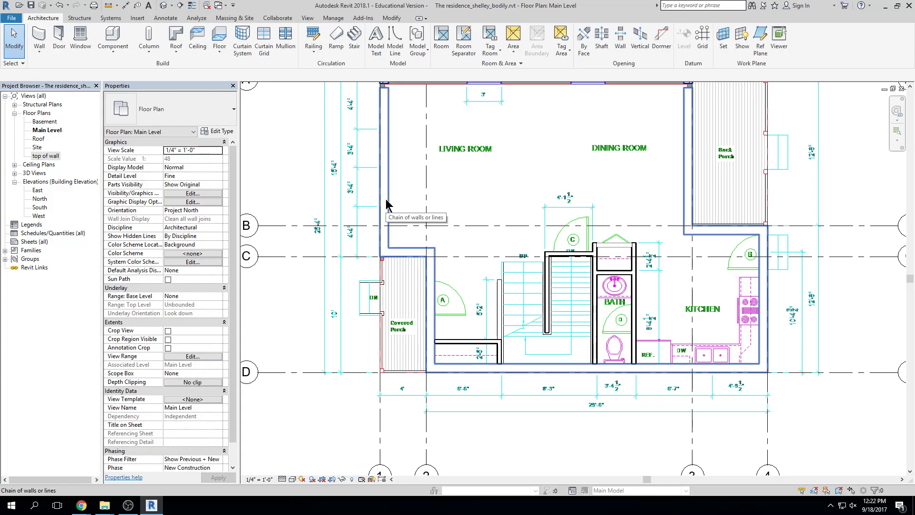
pyautogui.click(388, 200)
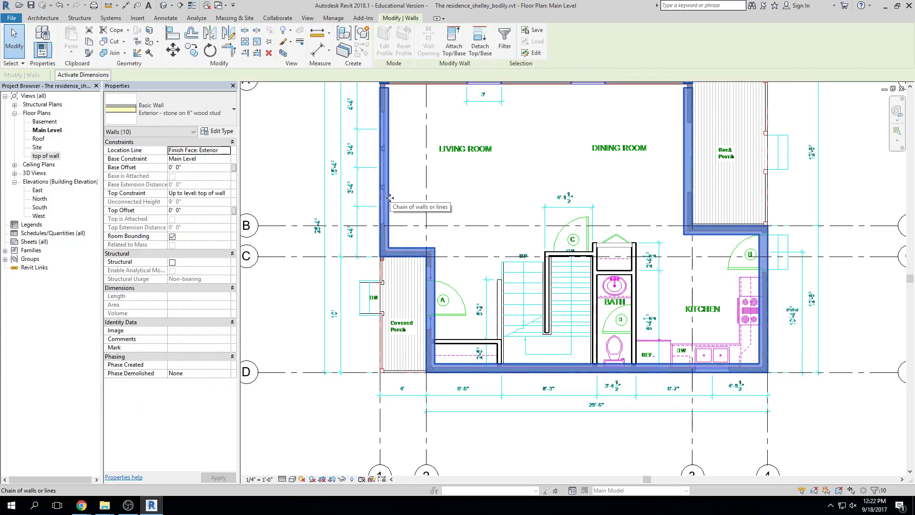
pyautogui.press('Escape')
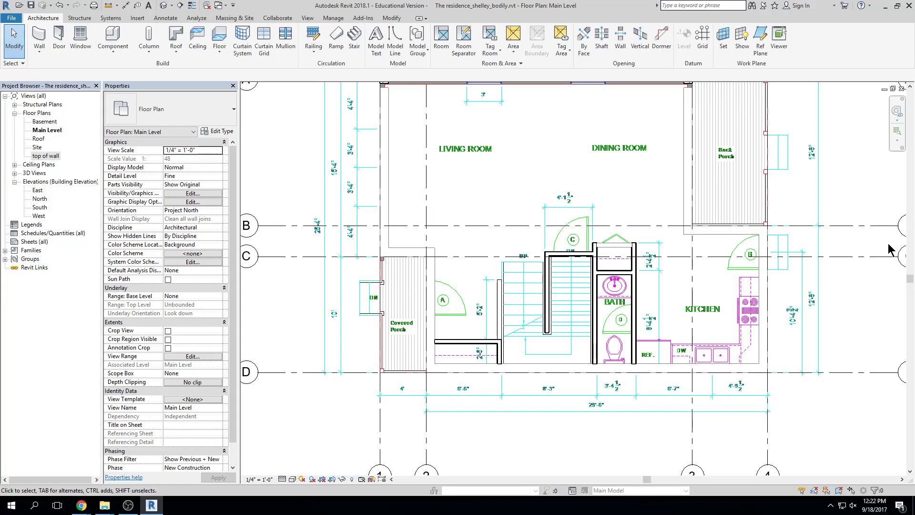
pyautogui.scroll(-1, 768, 290)
pyautogui.scroll(-1, 814, 282)
pyautogui.moveTo(847, 276); pyautogui.dragTo(671, 312, button='middle')
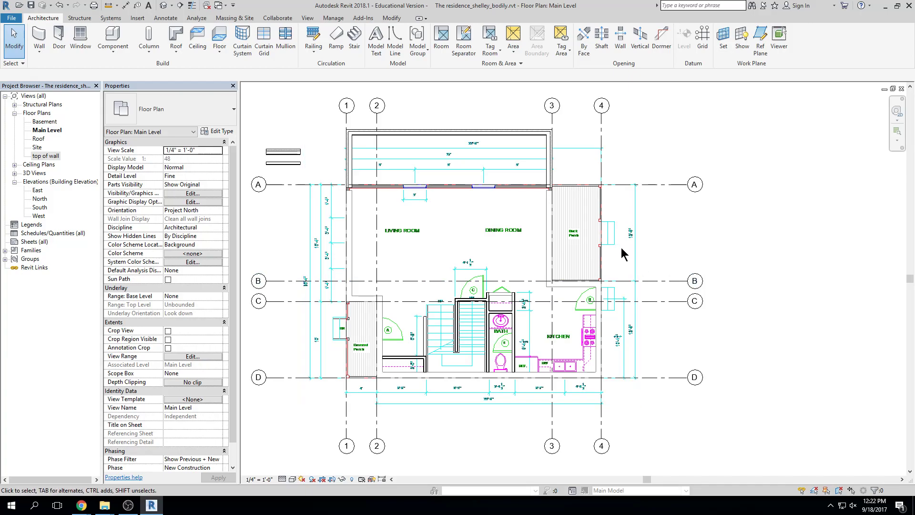
pyautogui.scroll(-5, 681, 238)
pyautogui.scroll(2, 645, 258)
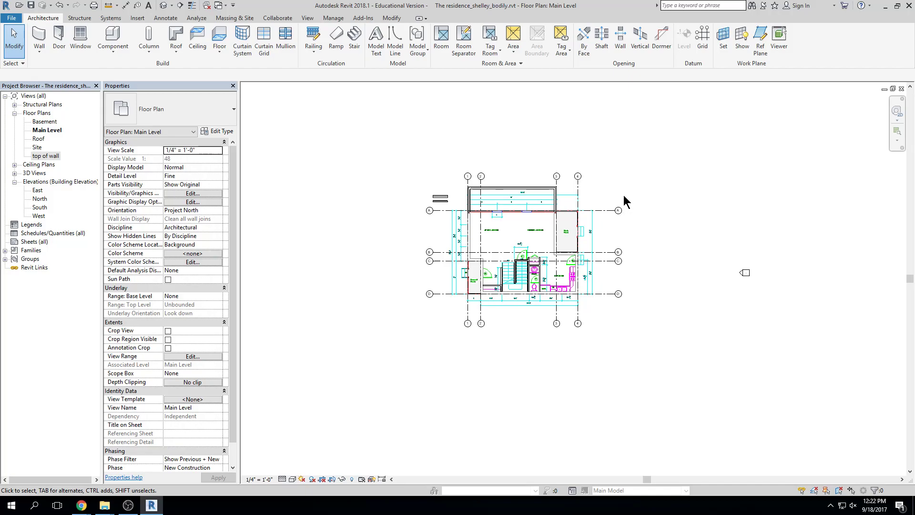
pyautogui.moveTo(914, 0); pyautogui.dragTo(460, 73)
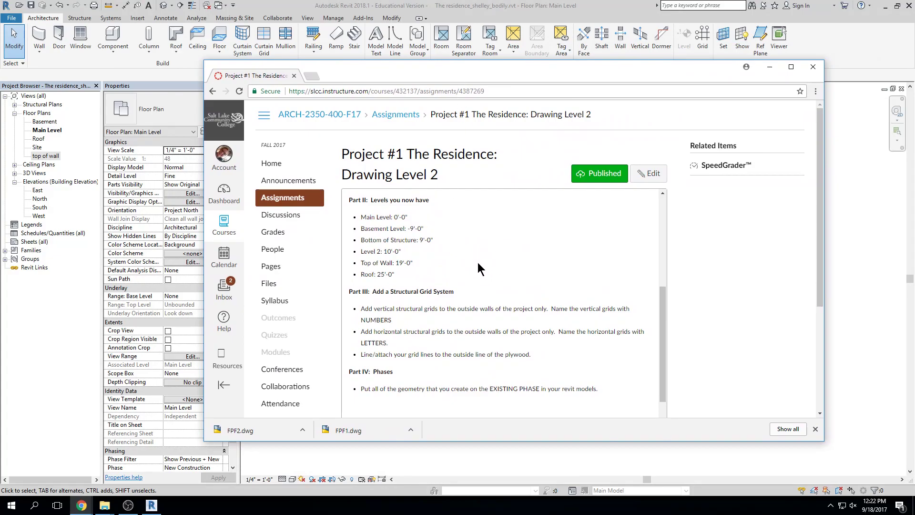
pyautogui.scroll(1, 479, 266)
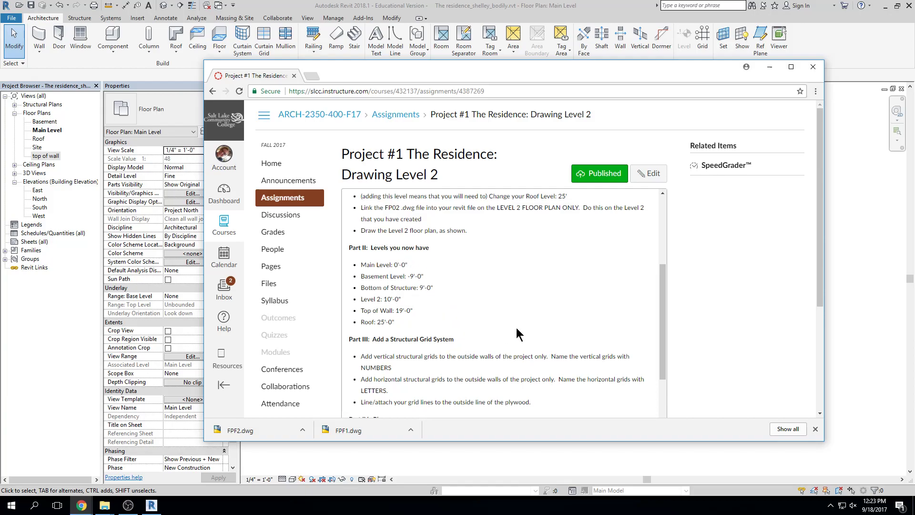
pyautogui.scroll(1, 515, 324)
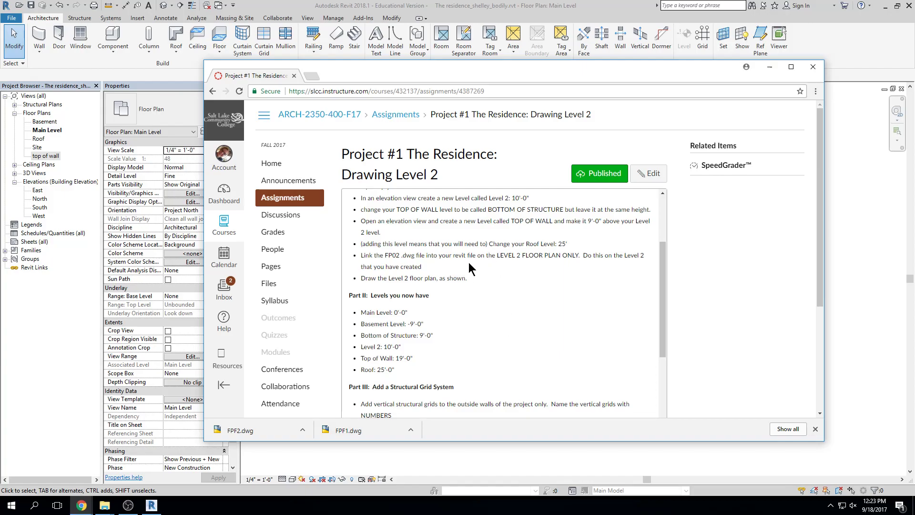
pyautogui.click(864, 253)
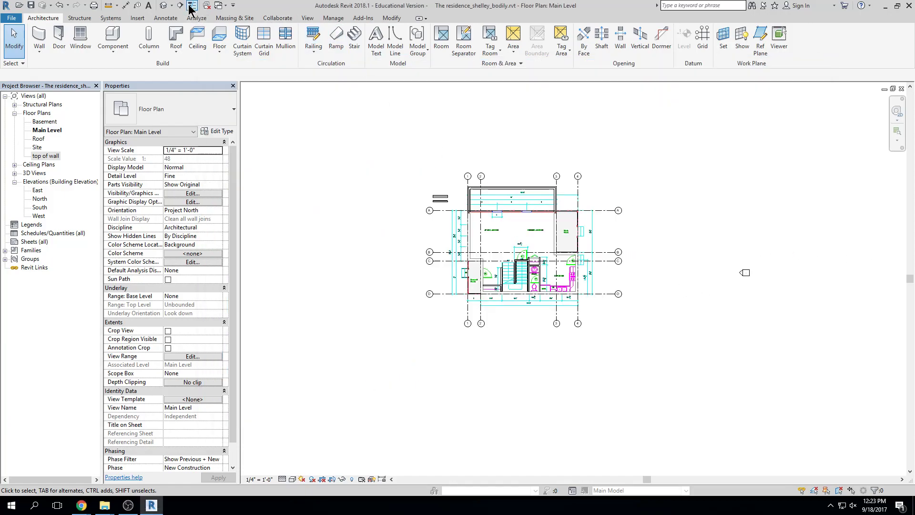
pyautogui.click(164, 6)
pyautogui.scroll(3, 502, 259)
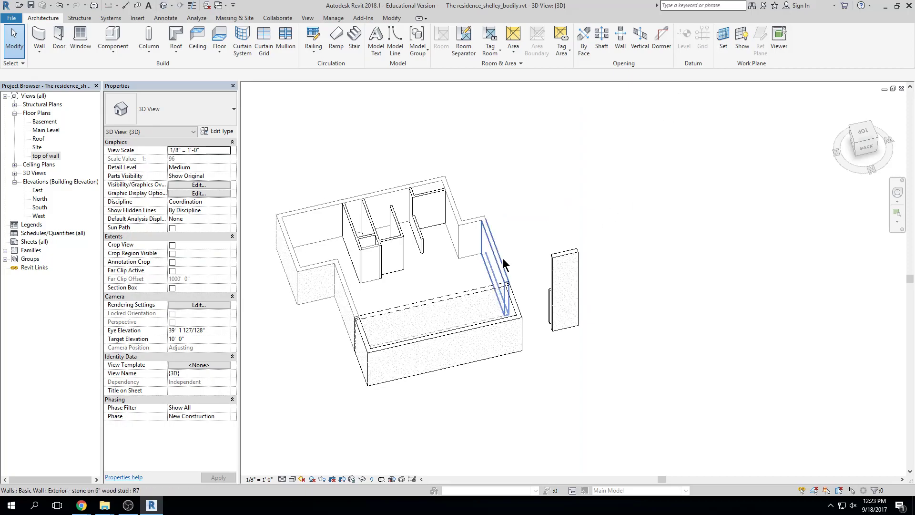
pyautogui.moveTo(546, 225); pyautogui.dragTo(590, 221, button='middle')
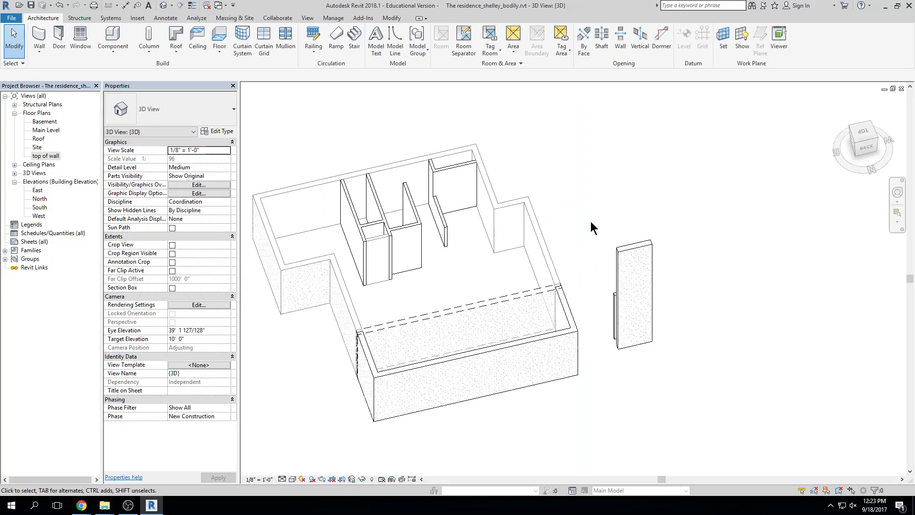
pyautogui.click(541, 229)
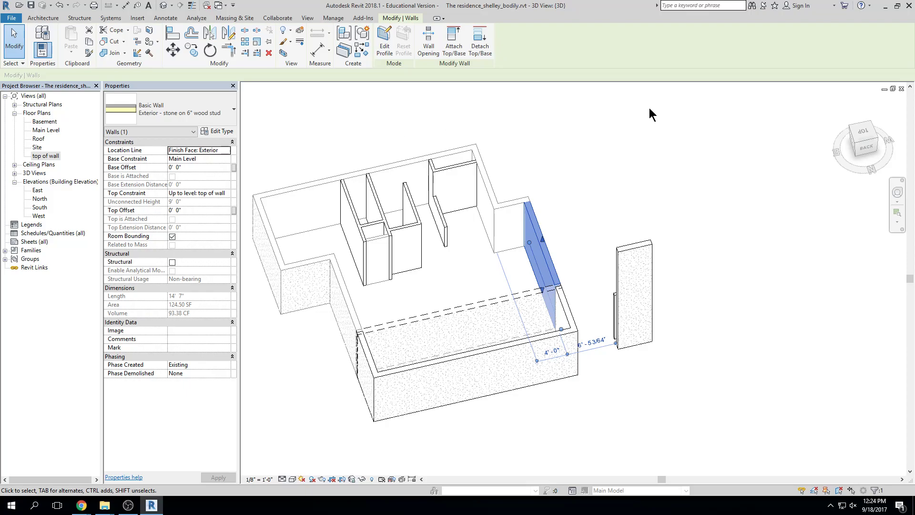
pyautogui.click(667, 174)
pyautogui.click(901, 89)
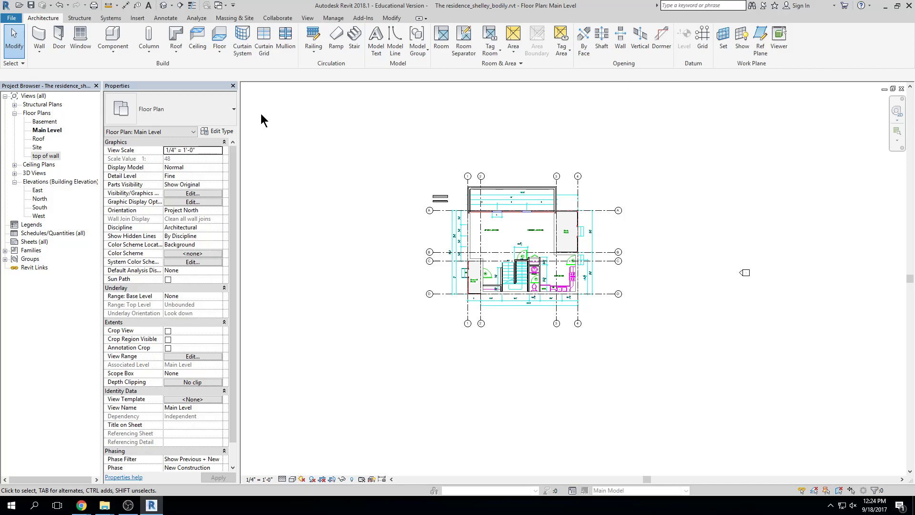
pyautogui.scroll(-2, 655, 275)
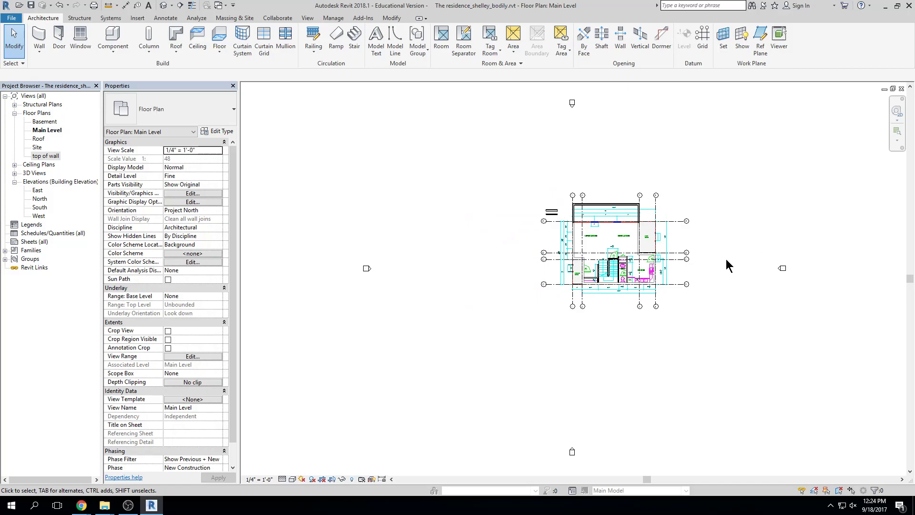
# Open the North elevation and restore the Revit window from full screen
pyautogui.doubleClick(40, 199)
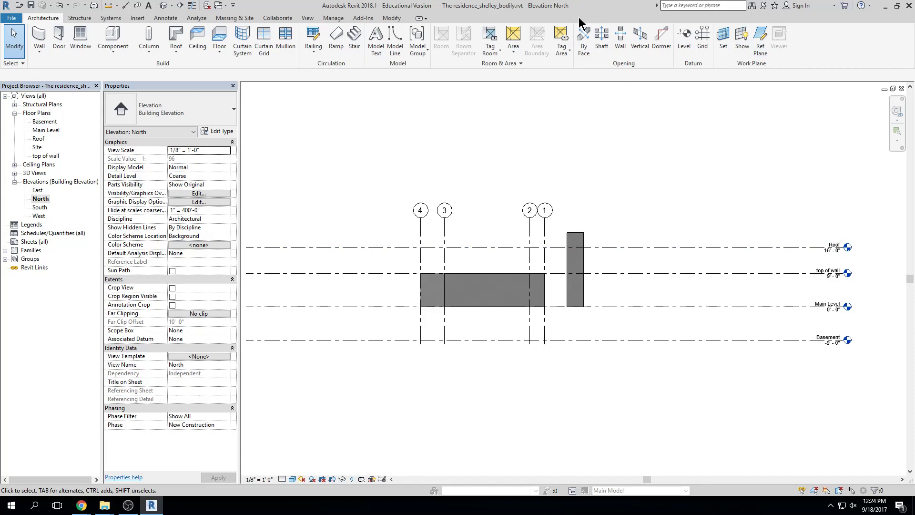
pyautogui.click(896, 6)
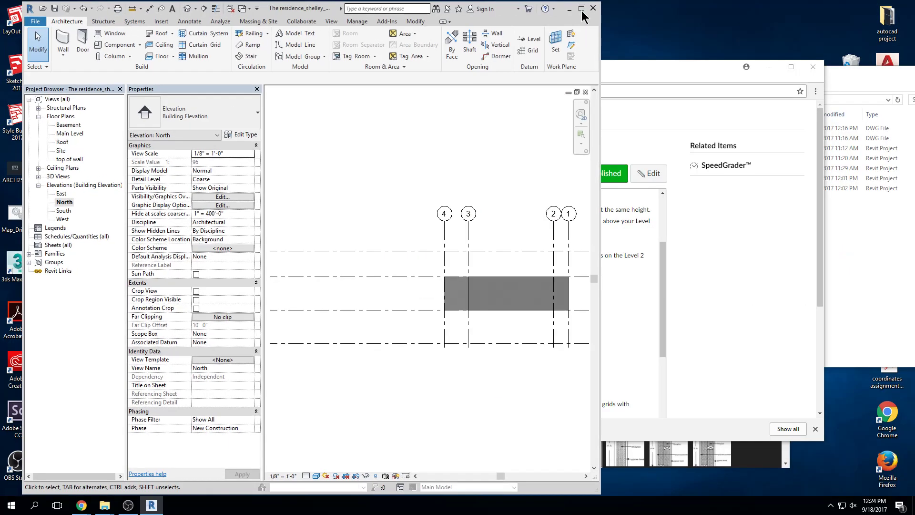
pyautogui.moveTo(272, 11); pyautogui.dragTo(250, 10)
# Dock the Canvas assignment page on the right half, widen it, and return to Revit
pyautogui.click(722, 179)
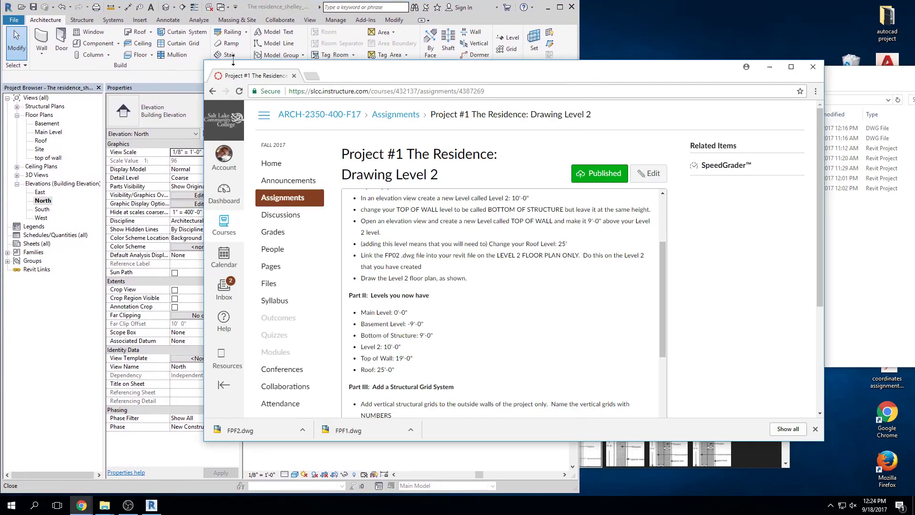
pyautogui.moveTo(204, 61); pyautogui.dragTo(585, 1)
pyautogui.moveTo(823, 429); pyautogui.dragTo(910, 429)
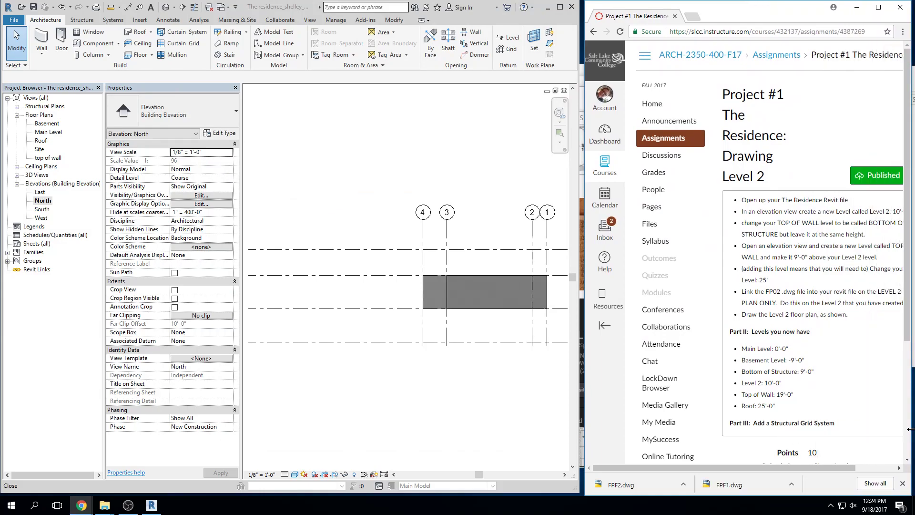
pyautogui.moveTo(654, 466); pyautogui.dragTo(699, 466)
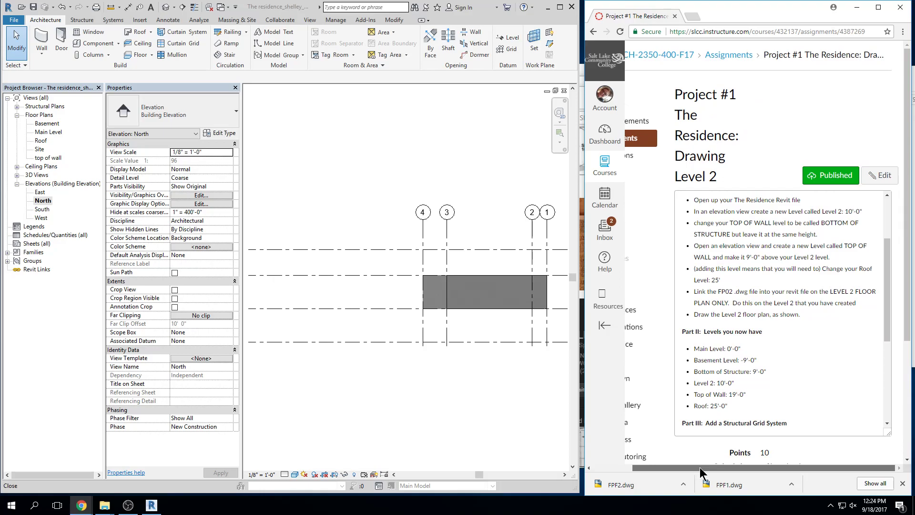
pyautogui.click(442, 171)
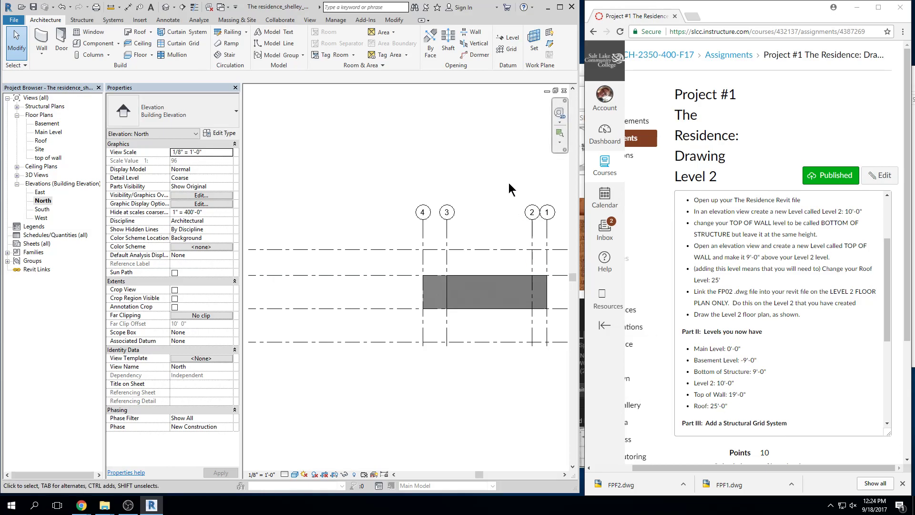
pyautogui.scroll(1, 507, 243)
pyautogui.moveTo(507, 242); pyautogui.dragTo(392, 240, button='middle')
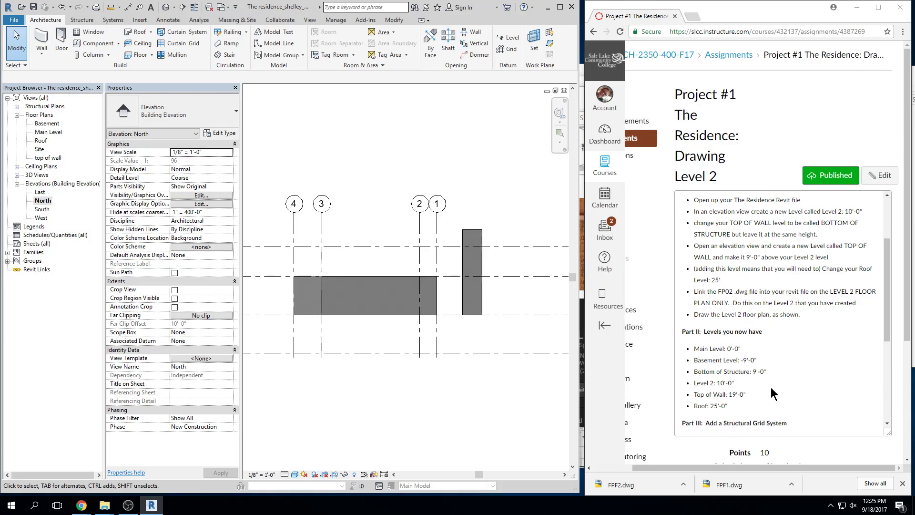
pyautogui.moveTo(494, 210); pyautogui.dragTo(278, 241, button='middle')
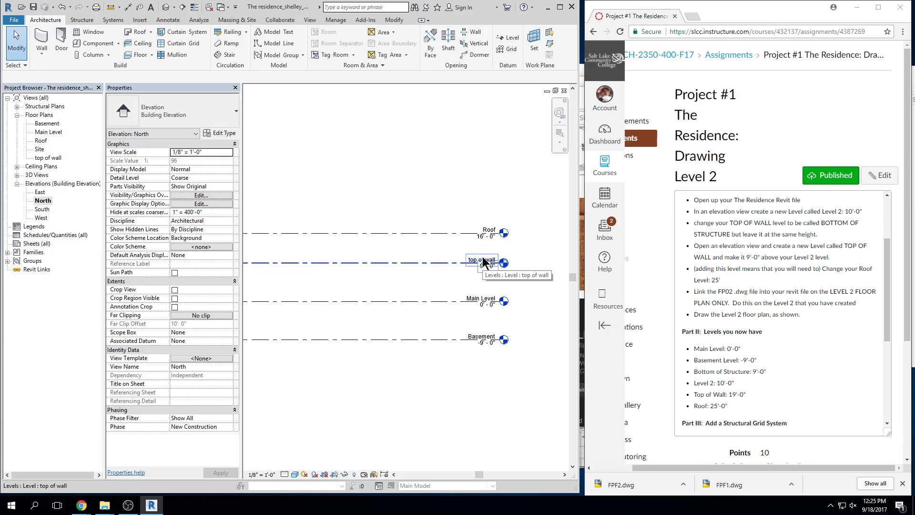
# Rename the 9'-0" top of wall level to BOTTOM OF STRUCTURE, including its matching views
pyautogui.scroll(2, 482, 257)
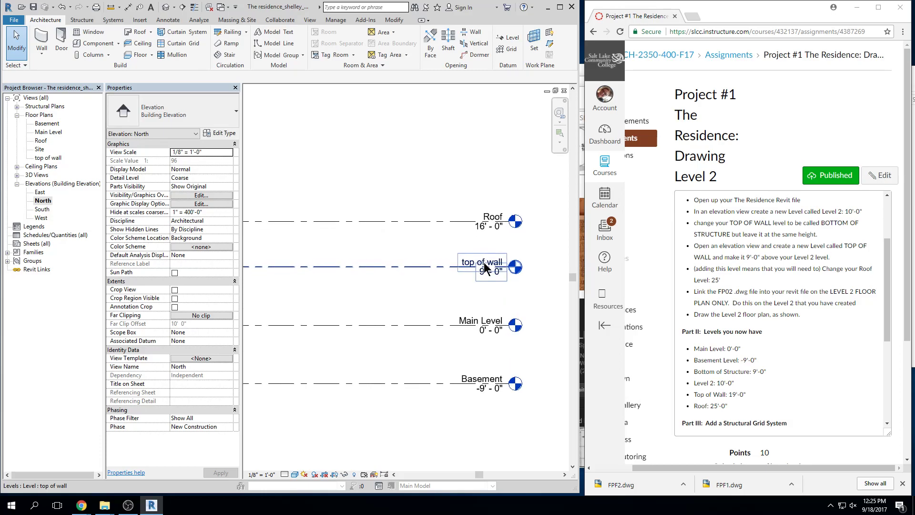
pyautogui.click(485, 265)
pyautogui.click(485, 263)
pyautogui.write('BO')
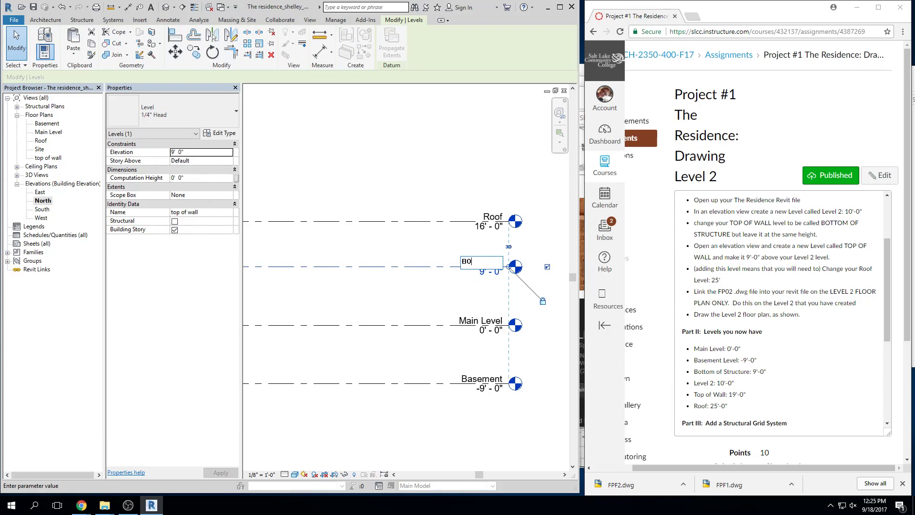
pyautogui.write('TTOM OF STRUCTURE')
pyautogui.press('Return')
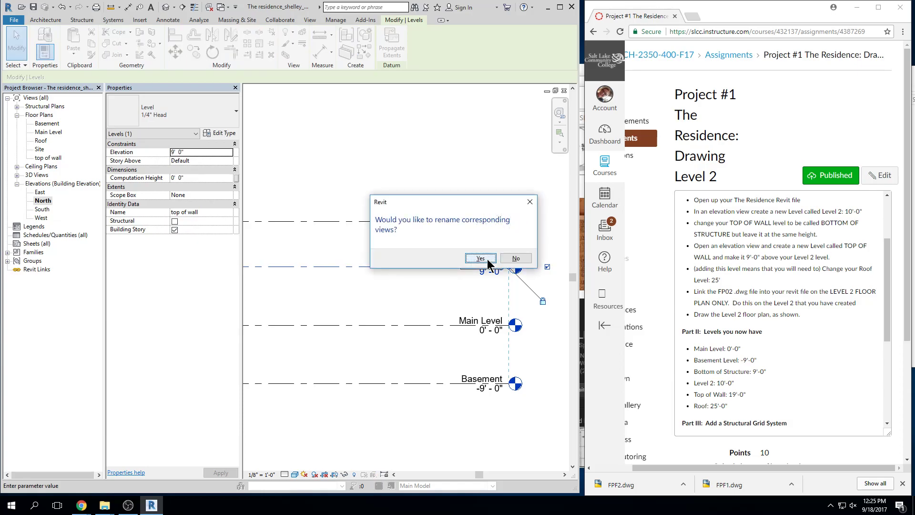
pyautogui.click(481, 258)
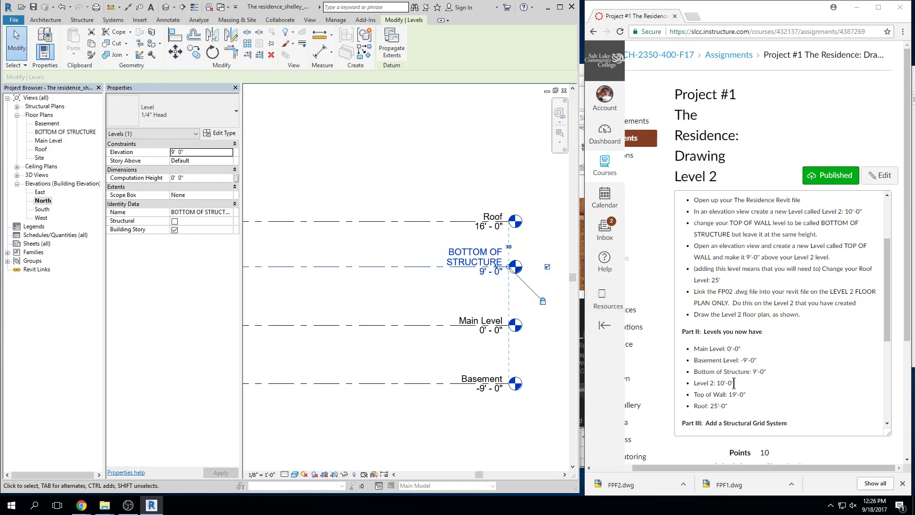
pyautogui.click(423, 245)
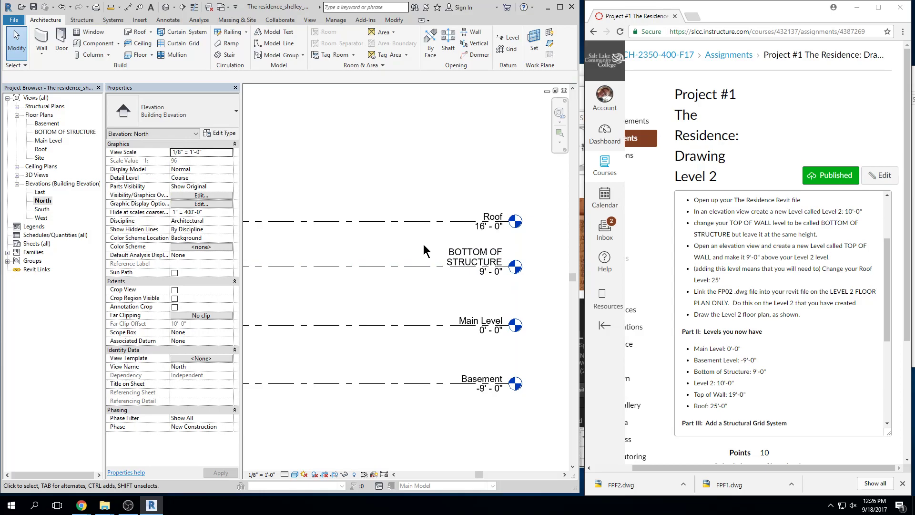
pyautogui.scroll(-1, 380, 210)
pyautogui.scroll(-1, 380, 210)
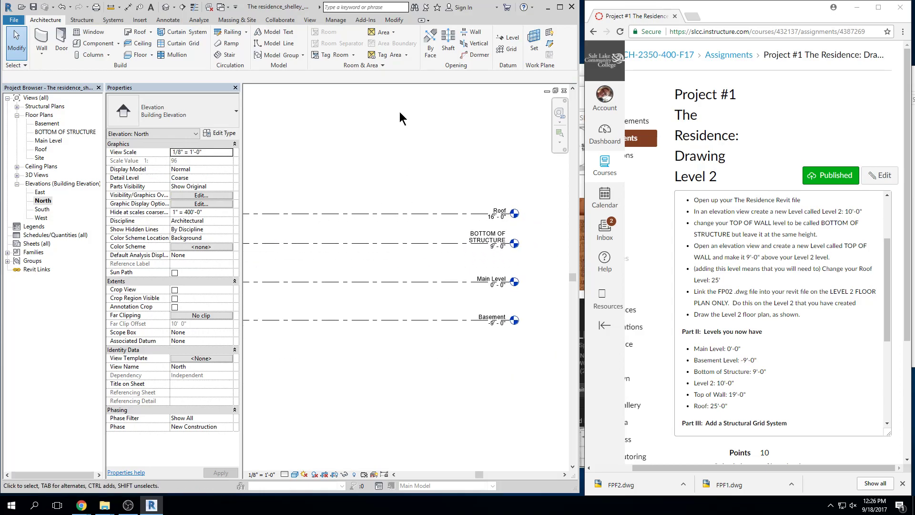
# Add a new level 10'-0" above Main Level by picking its line with a 10 offset
pyautogui.click(505, 38)
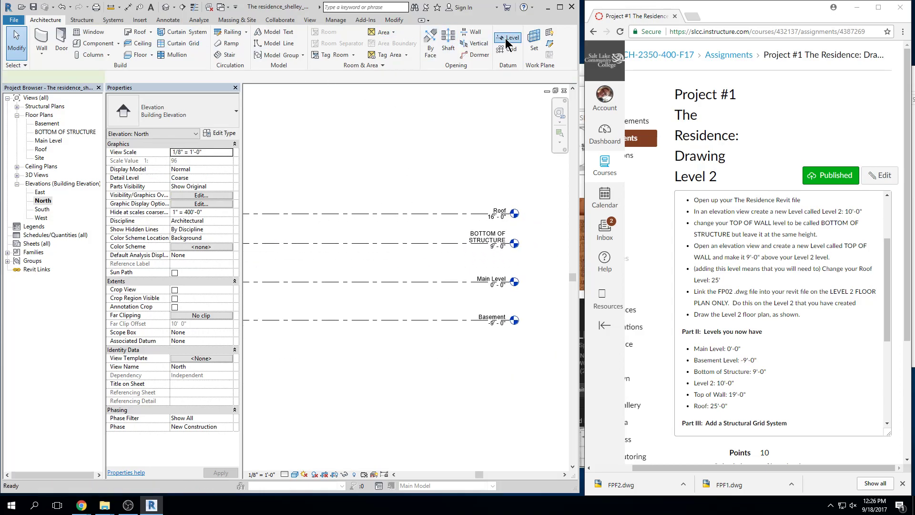
pyautogui.click(394, 39)
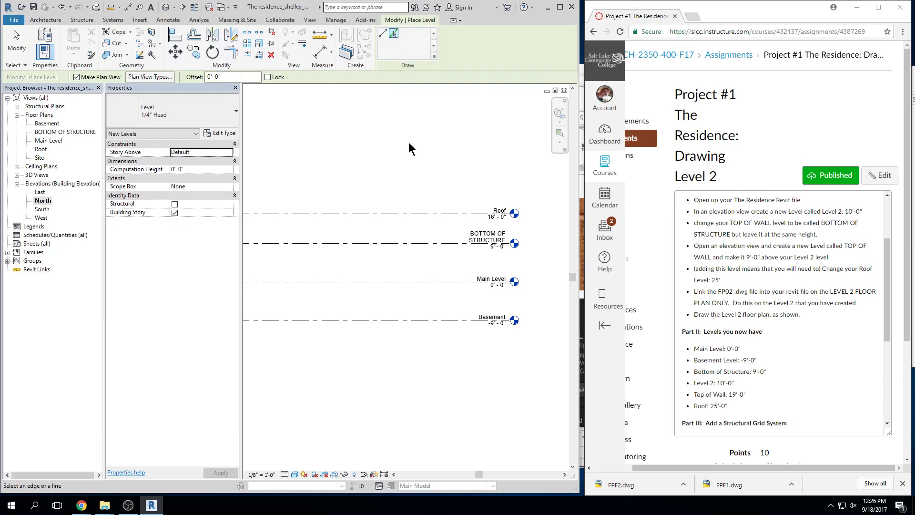
pyautogui.scroll(2, 396, 190)
pyautogui.click(224, 77)
pyautogui.write('10')
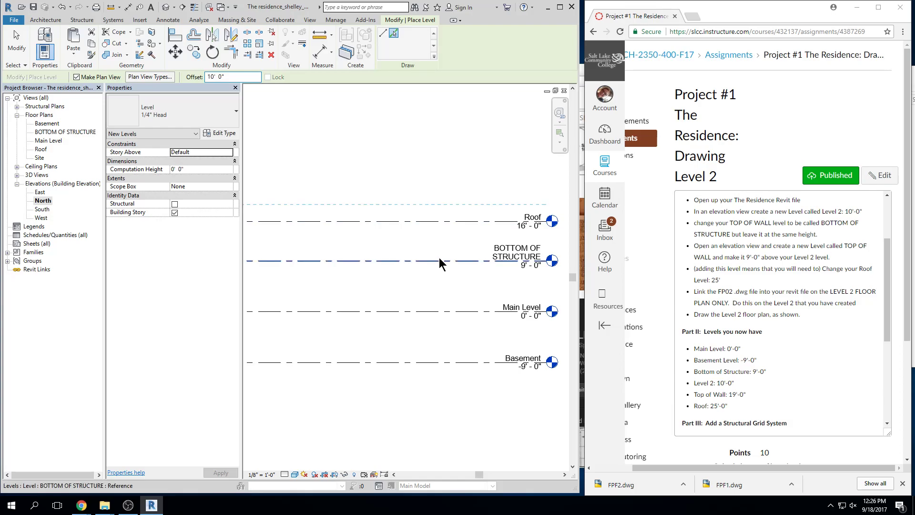
pyautogui.click(445, 313)
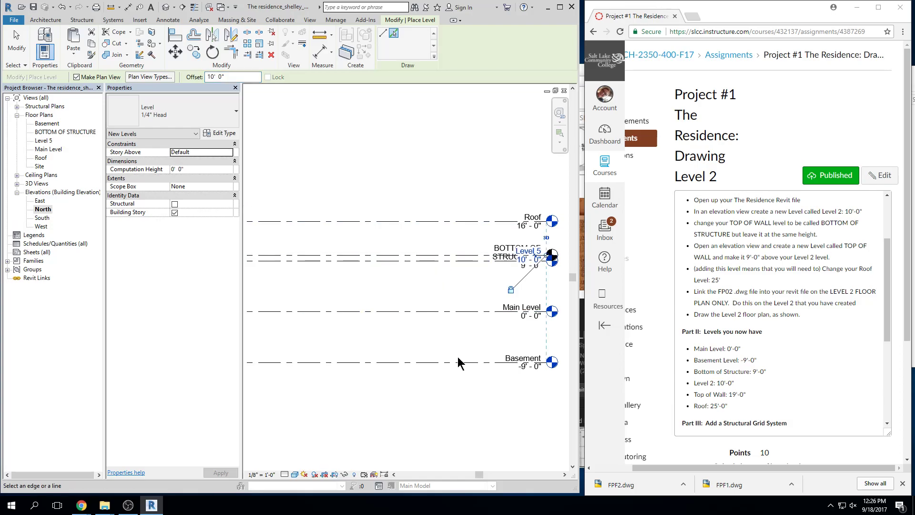
pyautogui.press('Escape')
pyautogui.press('Escape')
# Set the North elevation view scale to 1/4" = 1'-0"
pyautogui.click(447, 258)
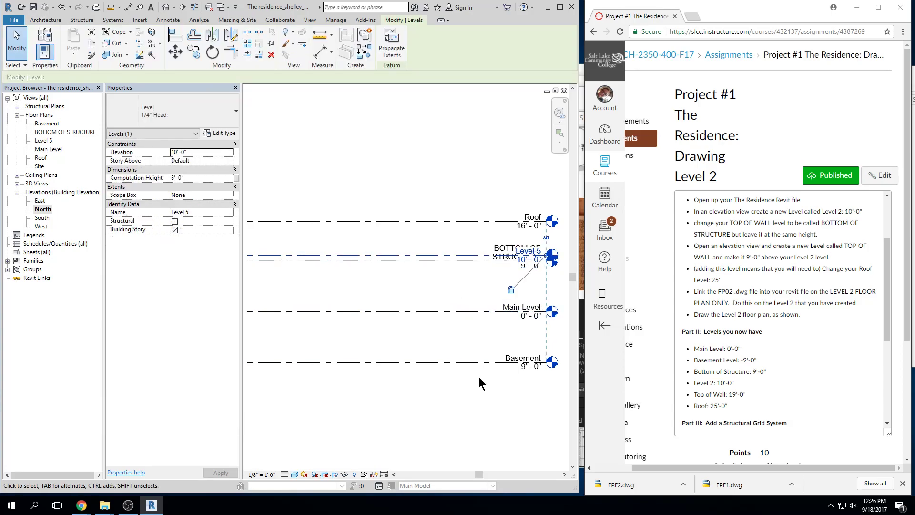
pyautogui.moveTo(481, 286); pyautogui.dragTo(416, 284, button='middle')
pyautogui.scroll(2, 469, 257)
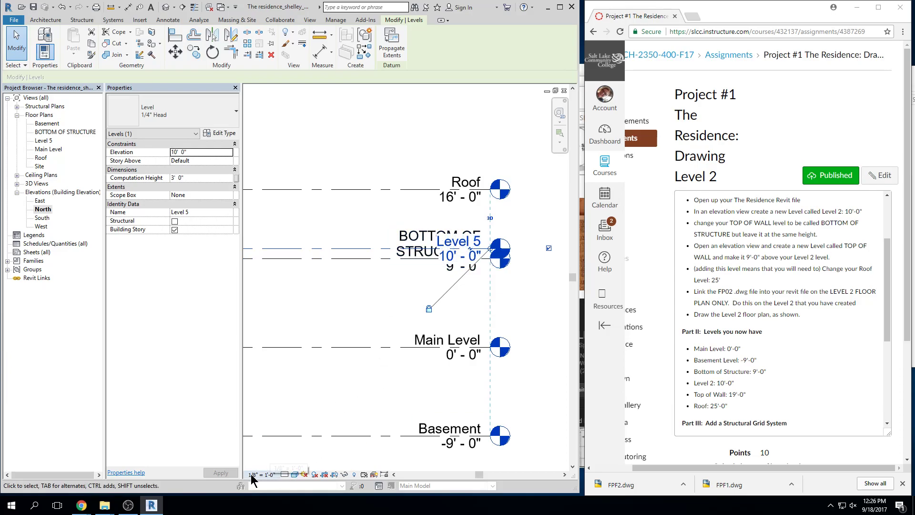
pyautogui.click(269, 475)
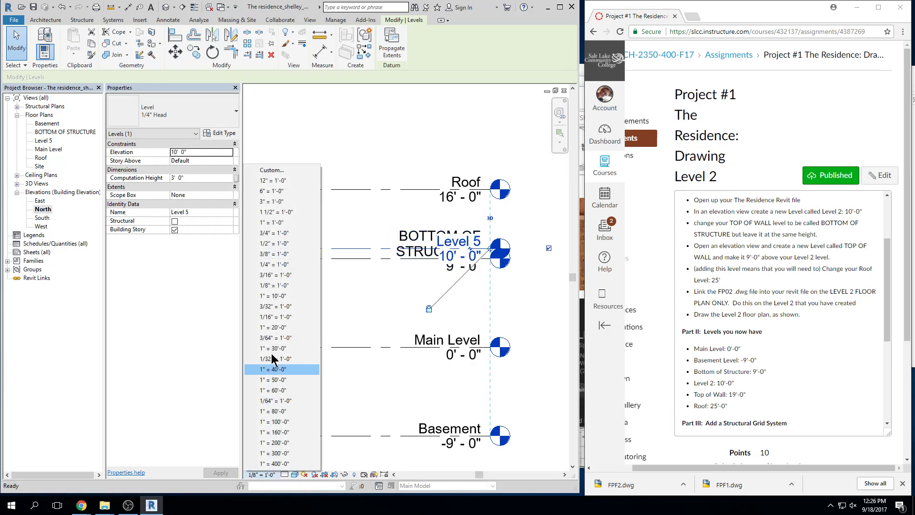
pyautogui.click(273, 263)
# Drag an elbow on the Level 5 head so it clears the BOTTOM OF STRUCTURE label
pyautogui.click(450, 230)
pyautogui.scroll(4, 465, 235)
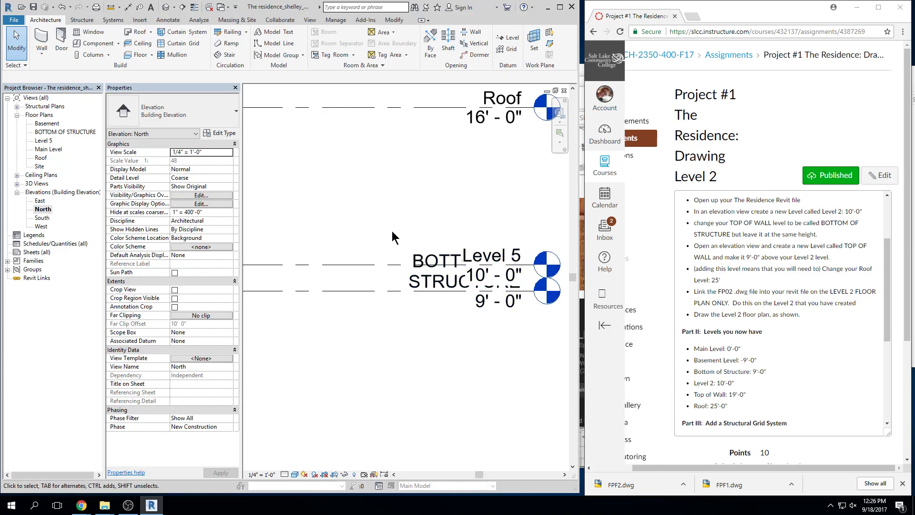
pyautogui.click(382, 264)
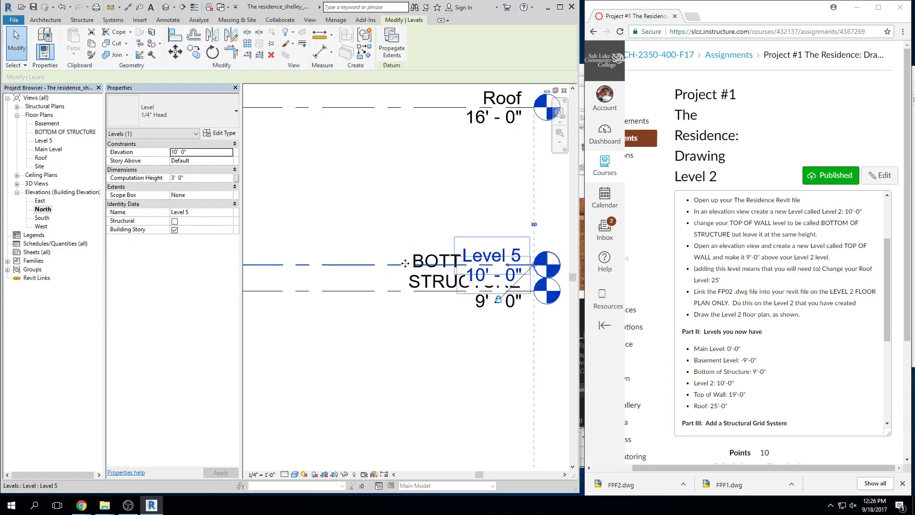
pyautogui.scroll(5, 527, 268)
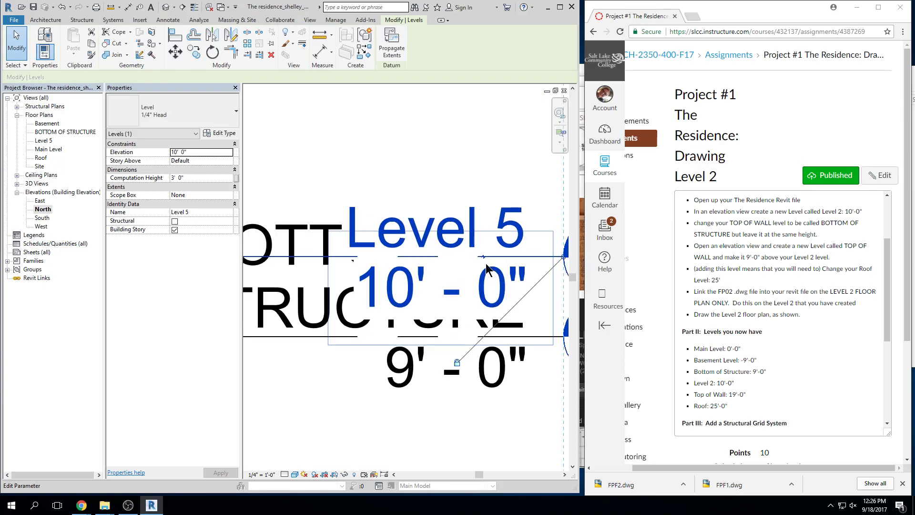
pyautogui.moveTo(482, 260); pyautogui.dragTo(490, 138)
pyautogui.scroll(-2, 497, 171)
pyautogui.scroll(-2, 497, 176)
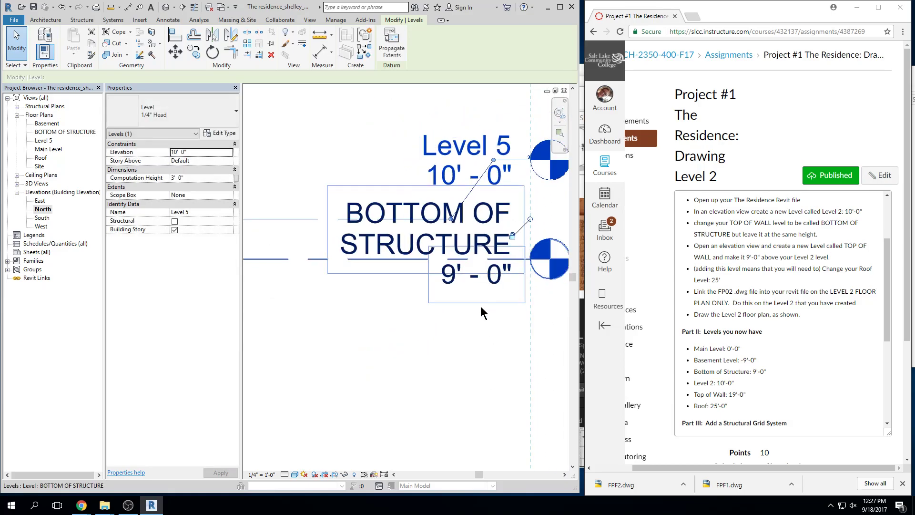
pyautogui.click(475, 351)
pyautogui.scroll(-3, 476, 348)
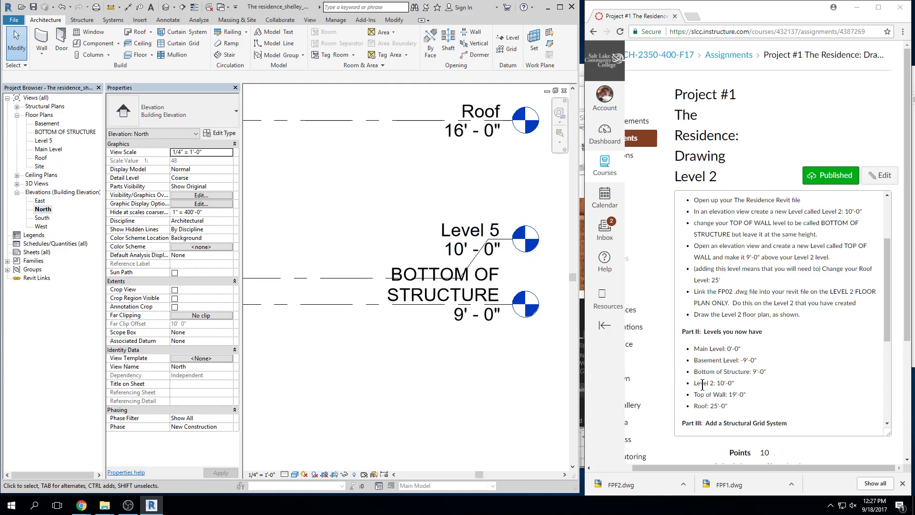
# Rename Level 5 to 'Level 2', also renaming its floor plan, and reframe the elevation
pyautogui.click(469, 232)
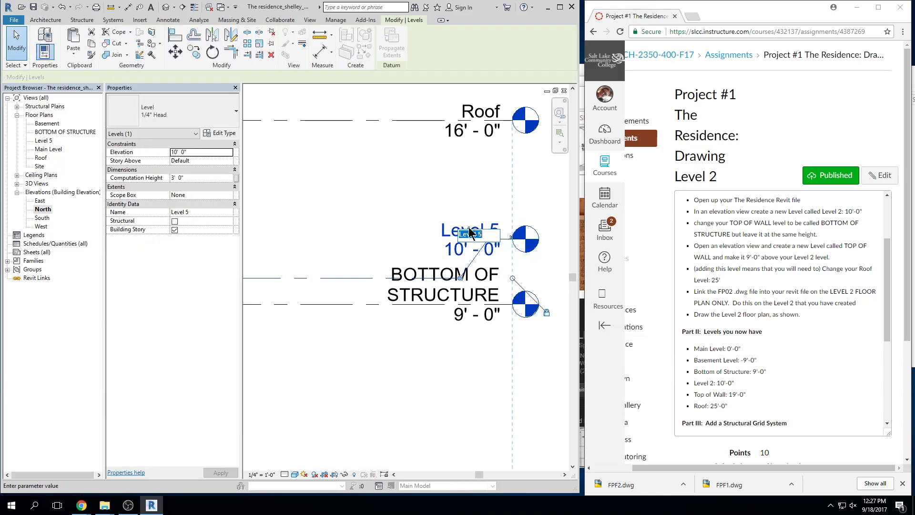
pyautogui.click(469, 232)
pyautogui.write('lEVEL')
pyautogui.write('L')
pyautogui.write('evel 2')
pyautogui.press('Return')
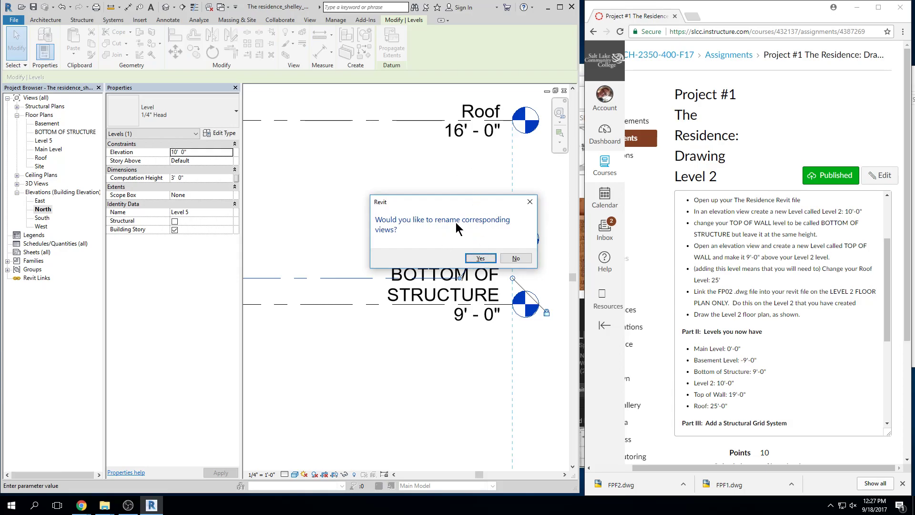
pyautogui.click(479, 258)
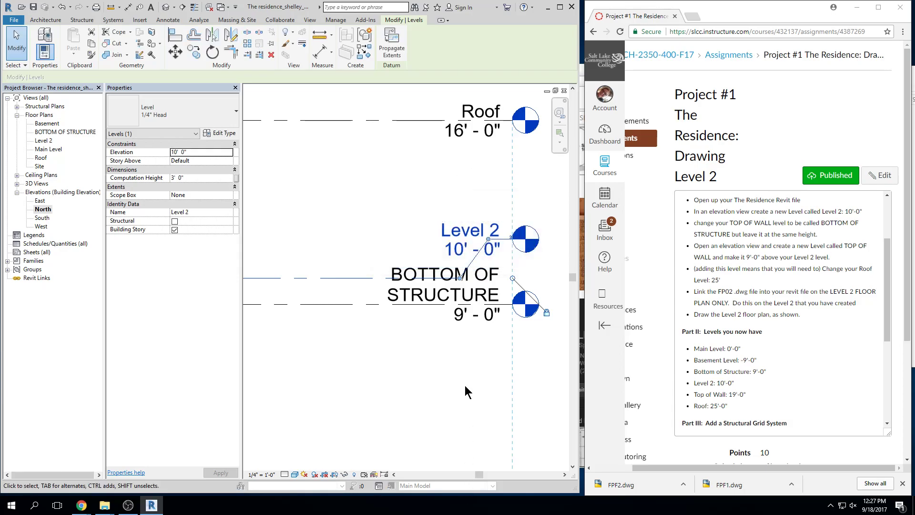
pyautogui.click(464, 382)
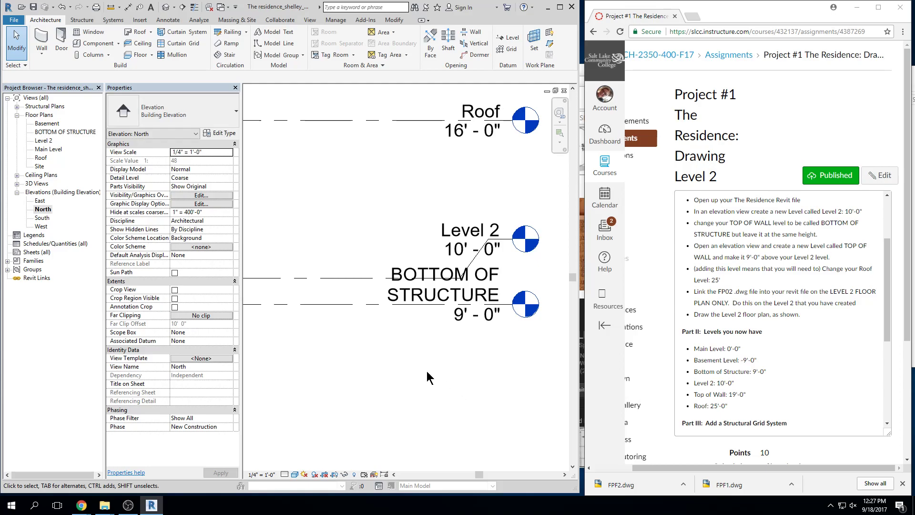
pyautogui.scroll(-5, 429, 371)
pyautogui.moveTo(507, 255); pyautogui.dragTo(500, 259, button='middle')
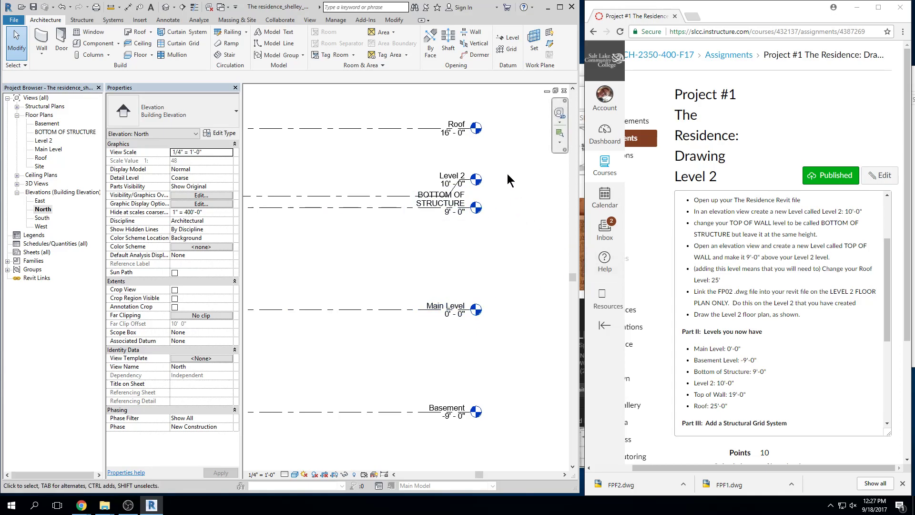
# Rename BOTTOM OF STRUCTURE to 'bottom of struct', also renaming its floor plan view
pyautogui.click(415, 205)
pyautogui.click(438, 201)
pyautogui.write('bottom of str')
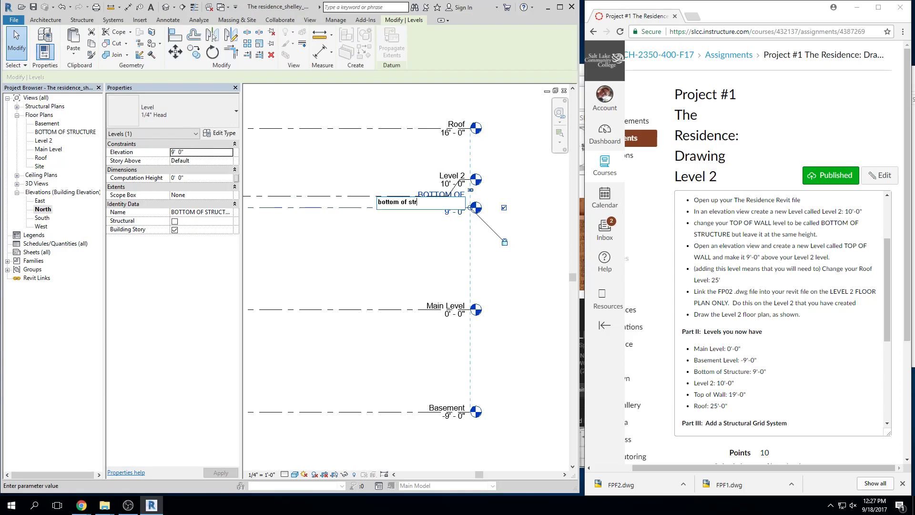
pyautogui.write('uct')
pyautogui.press('Return')
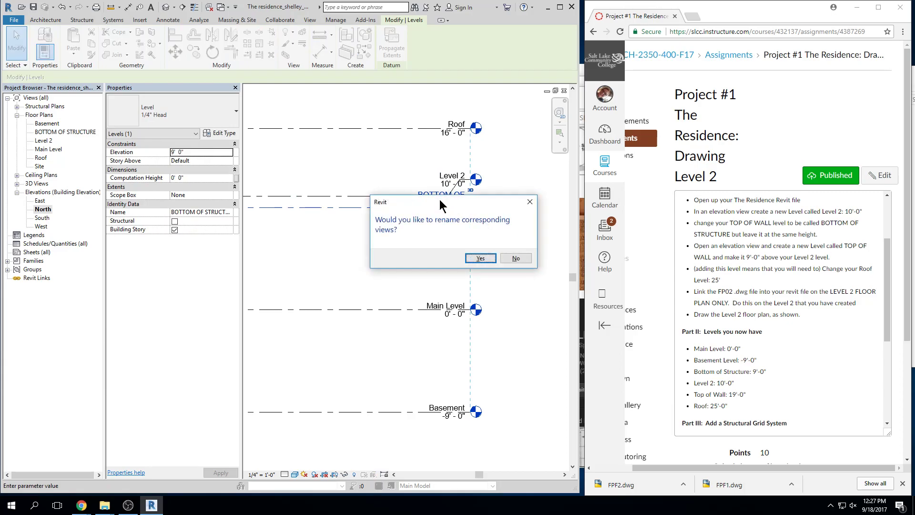
pyautogui.click(485, 257)
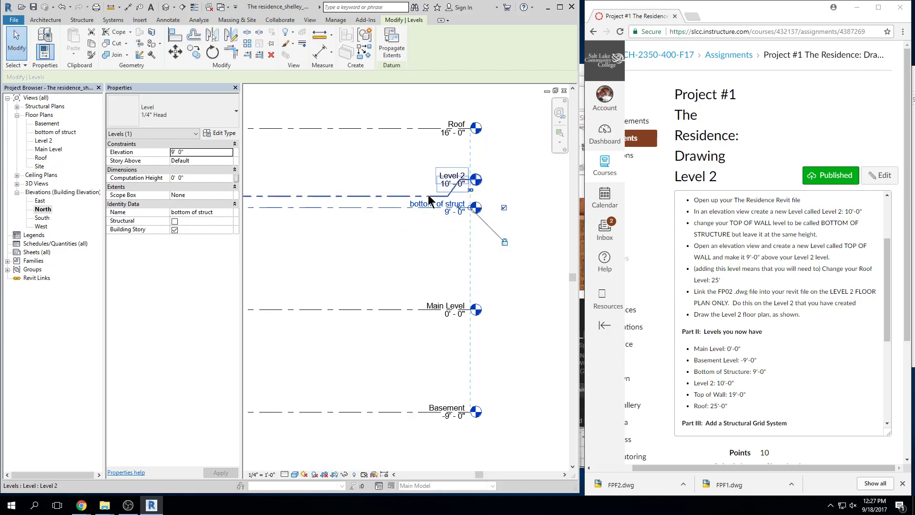
pyautogui.click(558, 317)
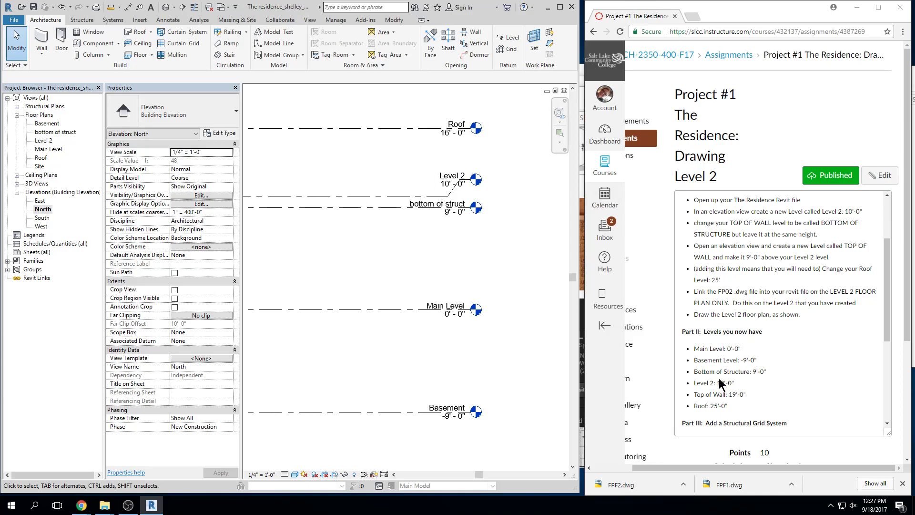
# Highlight the Top of Wall: 19'-0" requirement in the assignment and reposition the elevation
pyautogui.moveTo(699, 393); pyautogui.dragTo(751, 394)
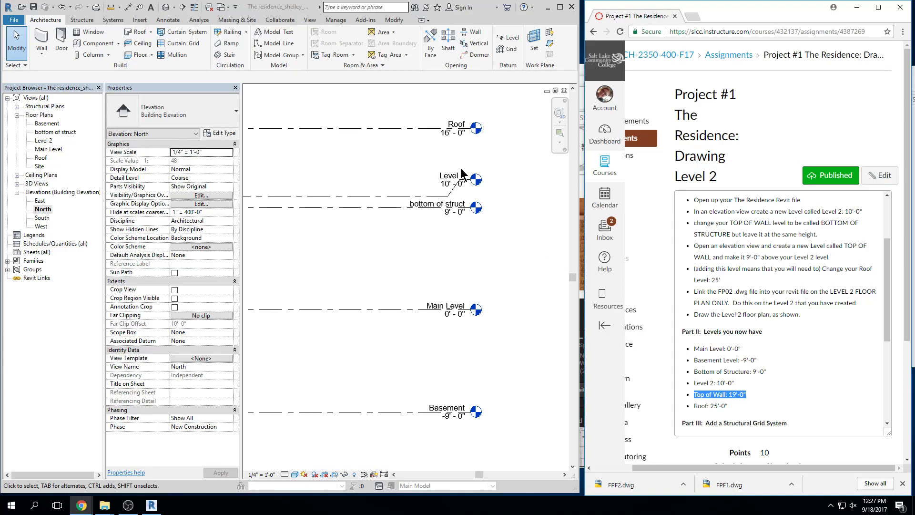
pyautogui.click(504, 188)
pyautogui.scroll(-1, 505, 190)
pyautogui.moveTo(508, 198); pyautogui.dragTo(500, 211, button='middle')
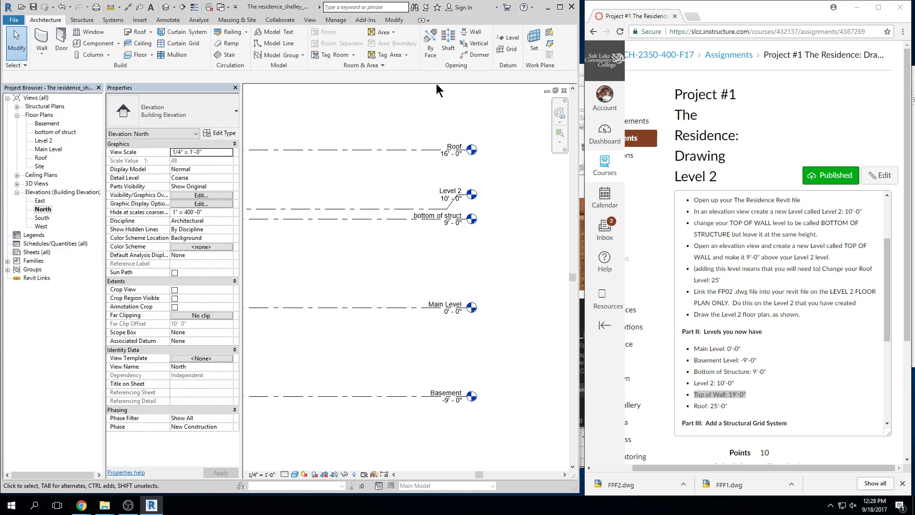
# Place Level 3 at 19'-0" by picking the Level 2 line with a 9'-0" offset
pyautogui.click(508, 40)
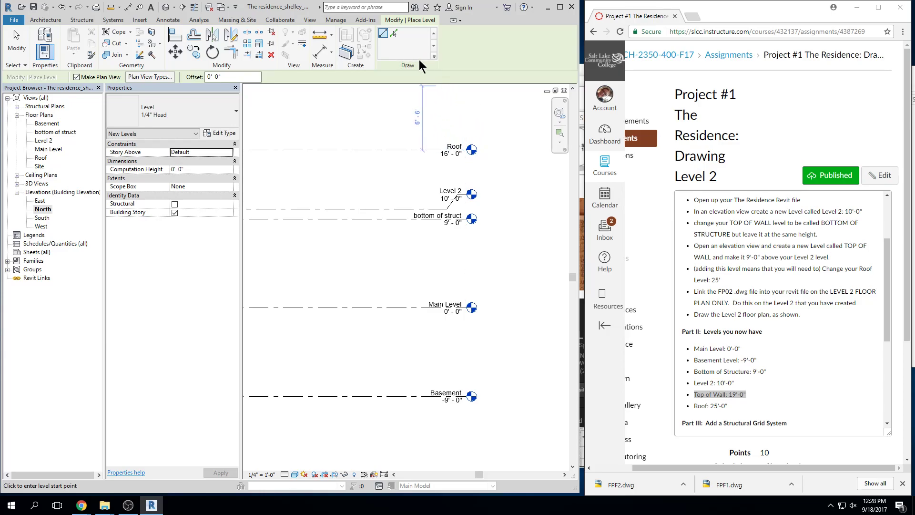
pyautogui.click(394, 34)
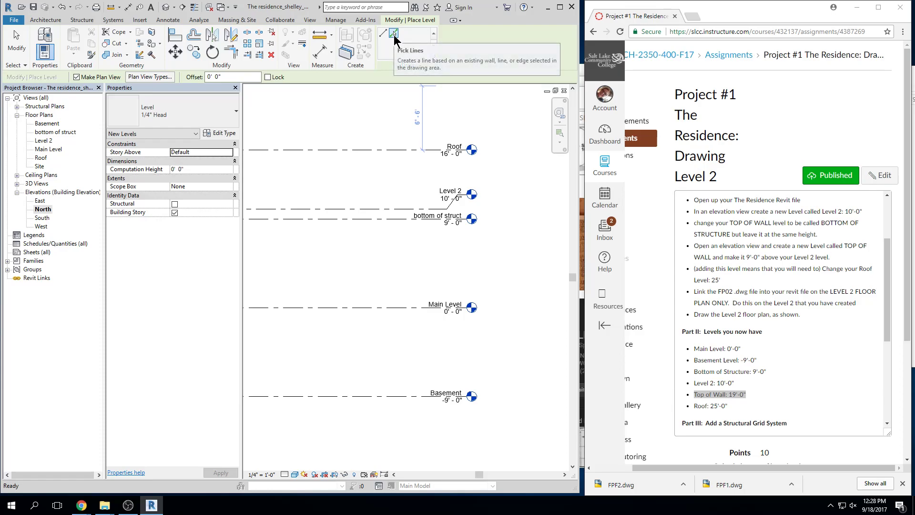
pyautogui.moveTo(244, 75); pyautogui.dragTo(188, 75)
pyautogui.write('9')
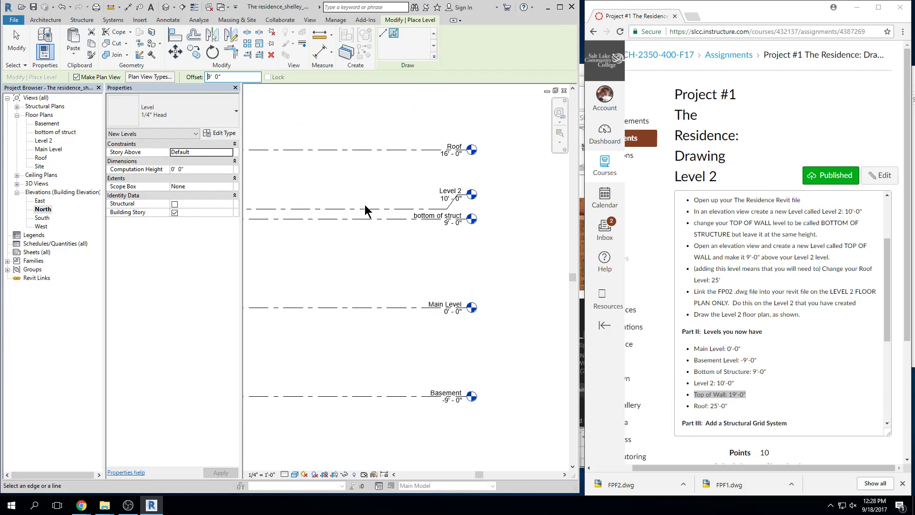
pyautogui.click(365, 209)
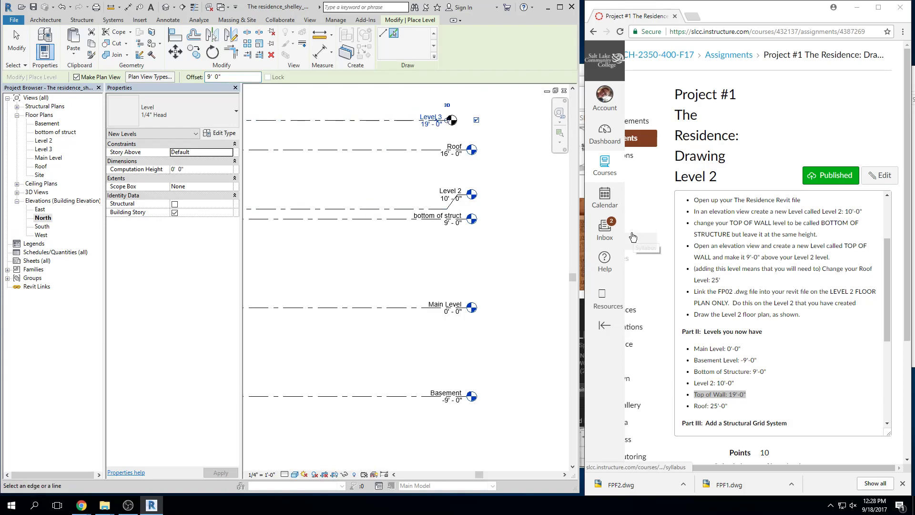
pyautogui.press('Escape')
pyautogui.press('Escape')
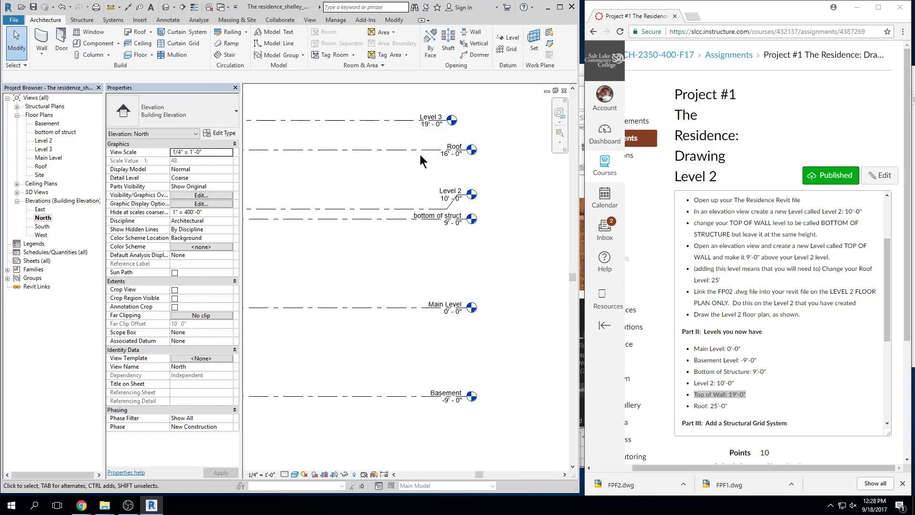
pyautogui.click(421, 159)
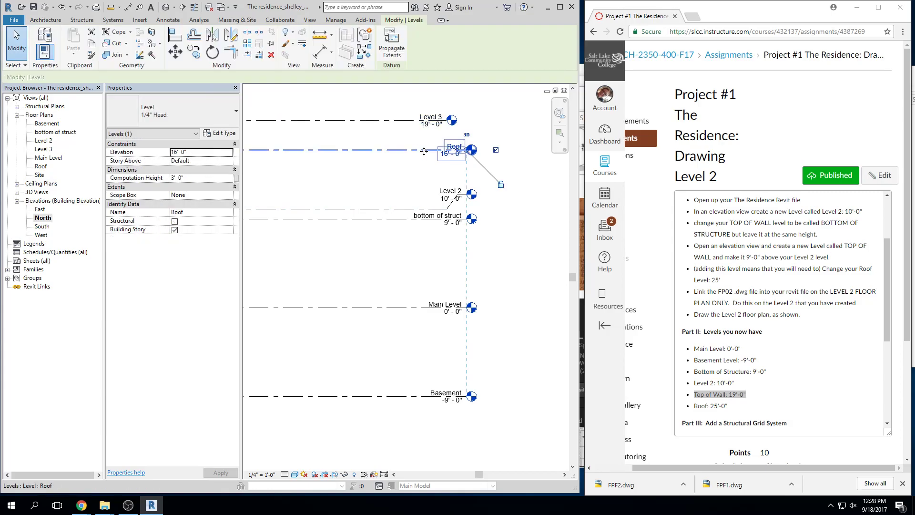
pyautogui.click(484, 125)
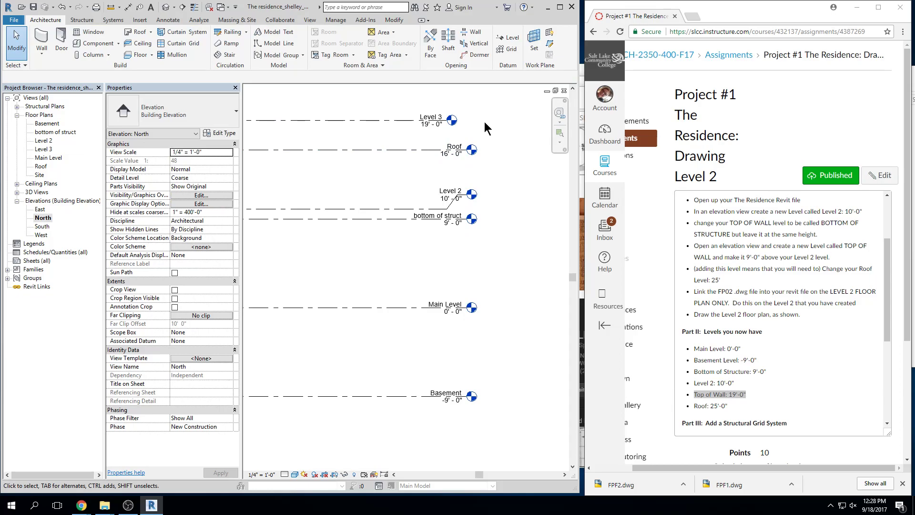
pyautogui.click(403, 124)
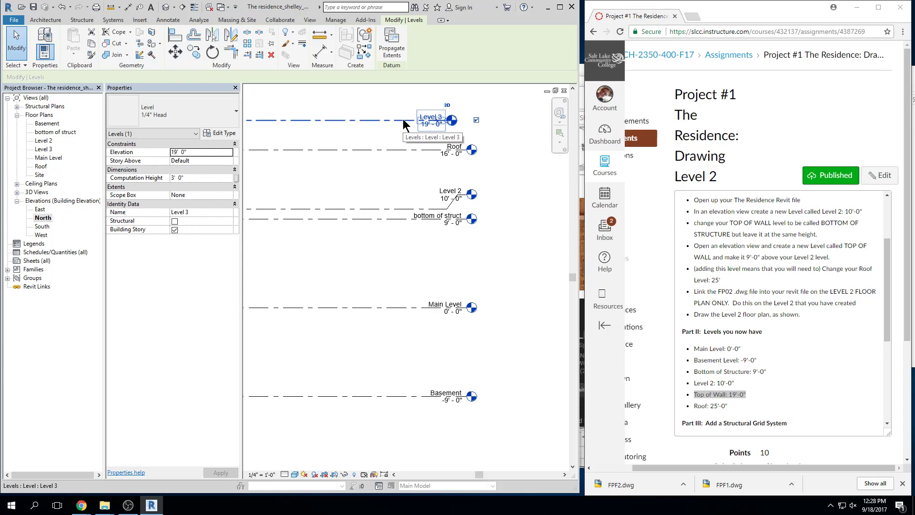
# Line up the Level 3 head with the others and rename it 'top of wall', including its floor plan
pyautogui.scroll(2, 474, 159)
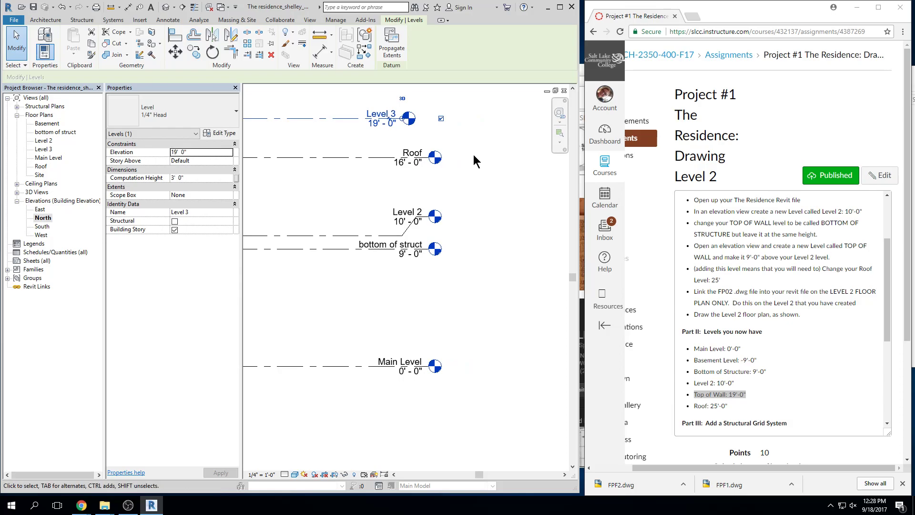
pyautogui.click(487, 157)
pyautogui.click(350, 122)
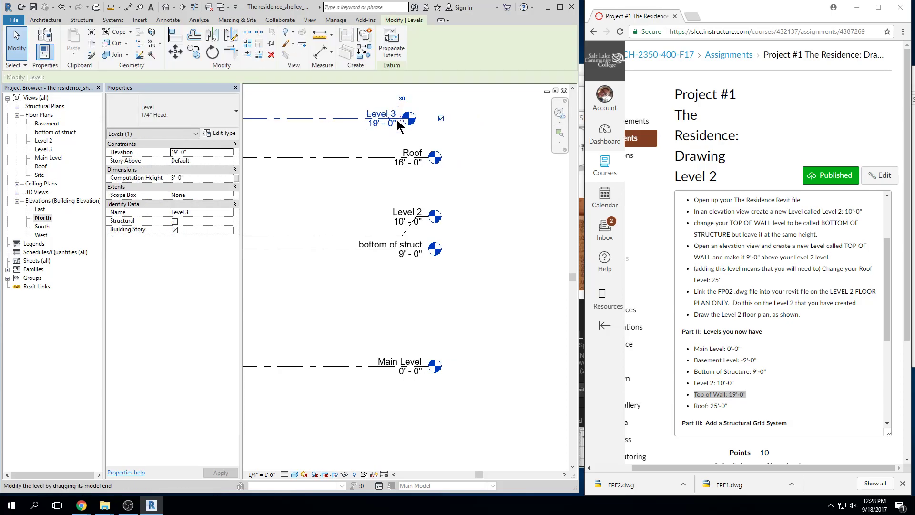
pyautogui.moveTo(399, 125); pyautogui.dragTo(429, 125)
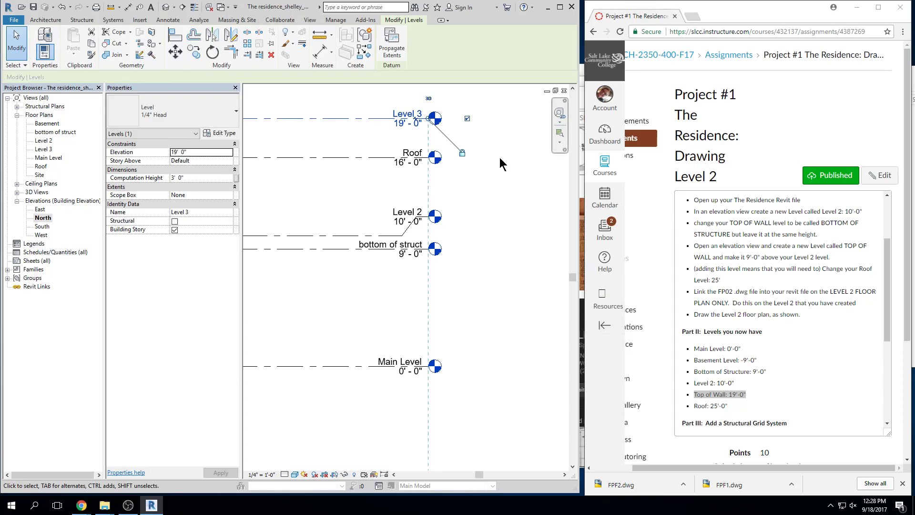
pyautogui.click(407, 114)
pyautogui.write('top of wall')
pyautogui.press('Return')
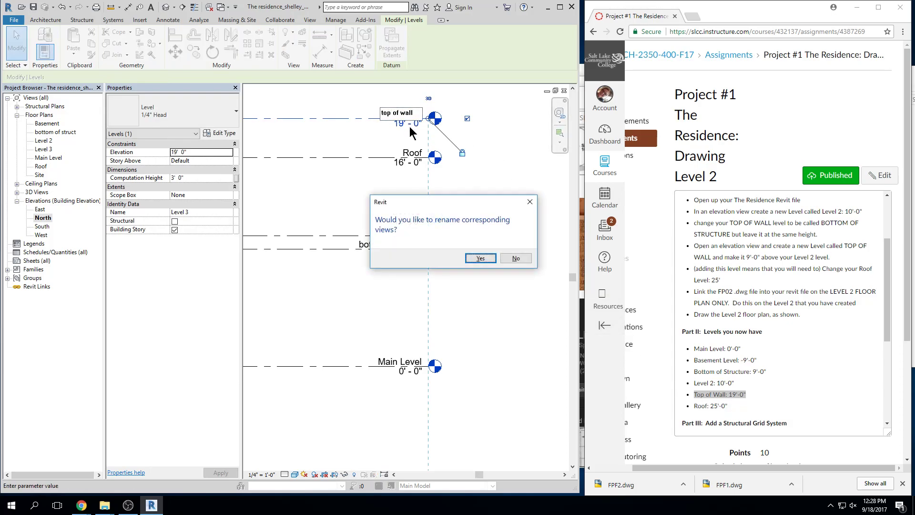
pyautogui.click(480, 258)
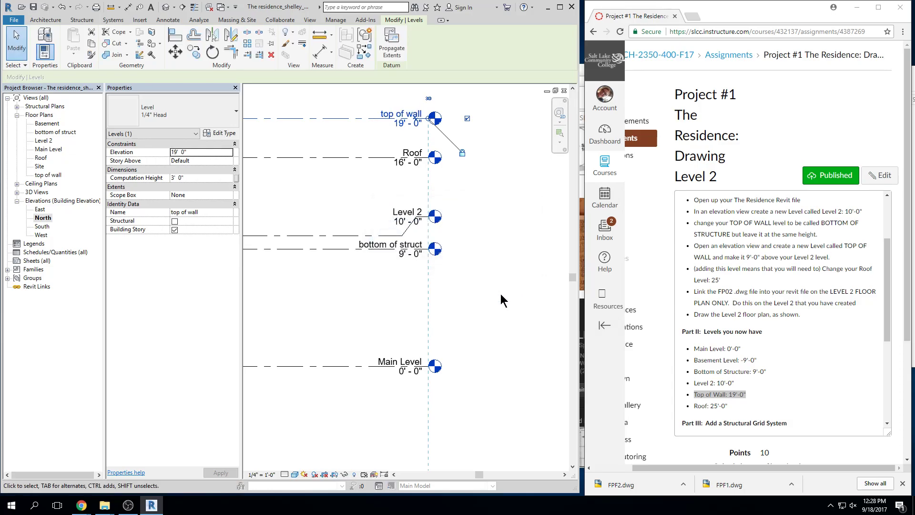
pyautogui.click(500, 293)
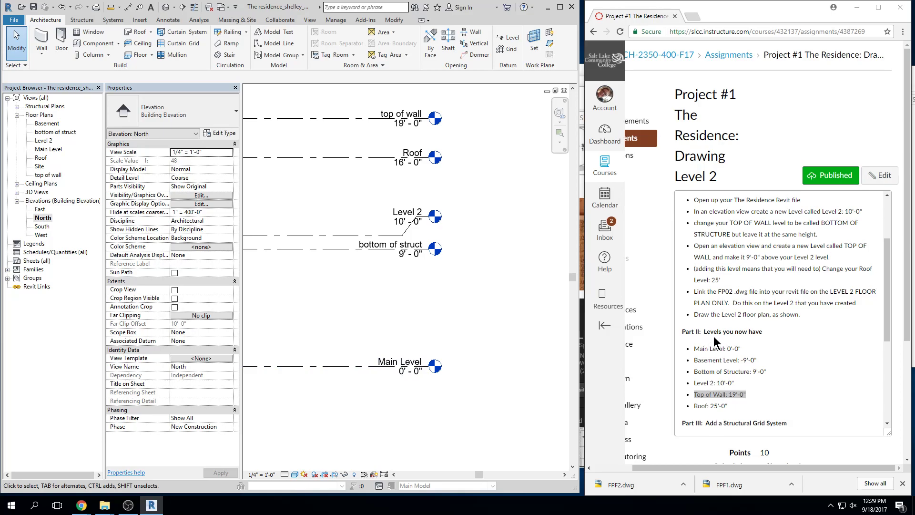
# Change the Roof level elevation from 16'-0" to 25'-0"
pyautogui.click(403, 155)
pyautogui.click(404, 165)
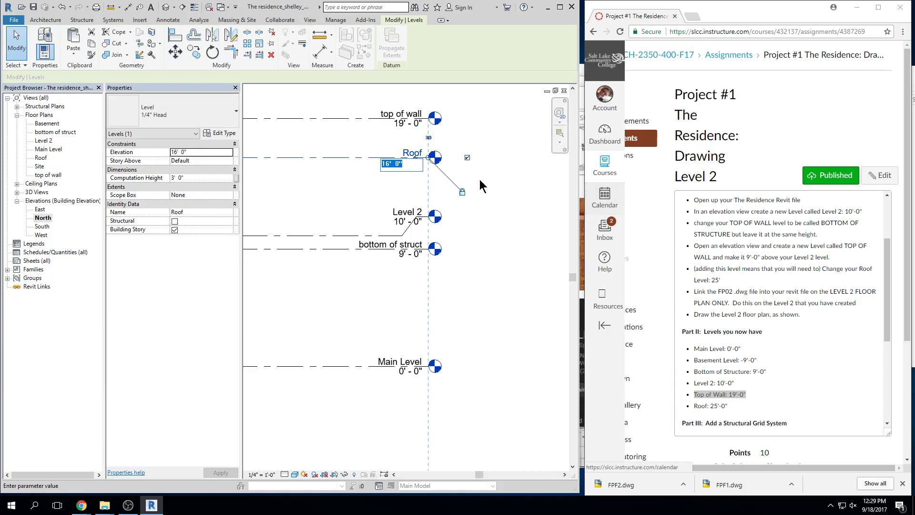
pyautogui.click(453, 176)
pyautogui.moveTo(351, 157); pyautogui.dragTo(352, 145)
pyautogui.click(408, 149)
pyautogui.write('25')
pyautogui.press('Return')
pyautogui.scroll(-3, 490, 174)
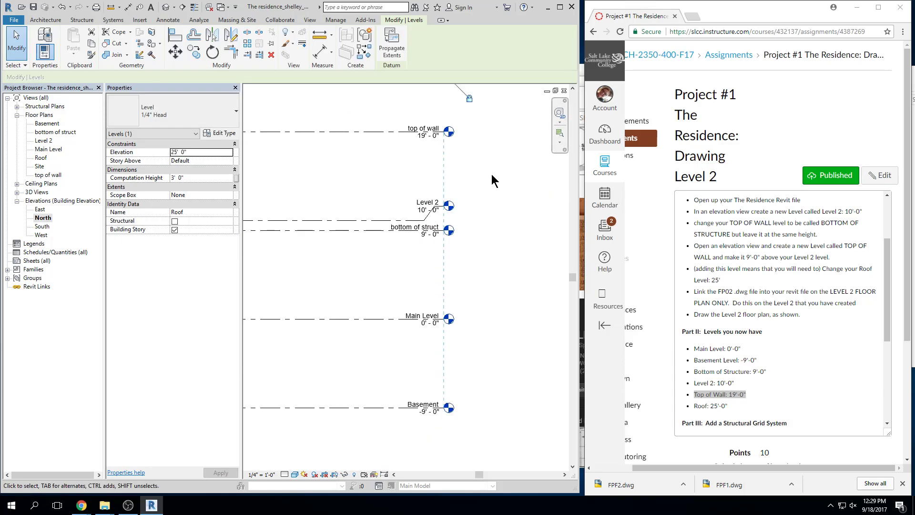
pyautogui.click(484, 174)
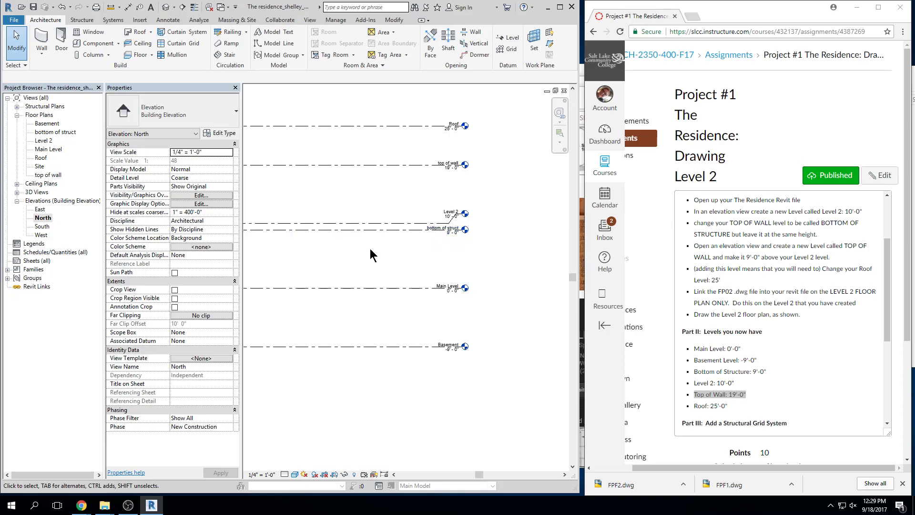
pyautogui.scroll(-1, 369, 248)
pyautogui.moveTo(383, 251); pyautogui.dragTo(492, 249, button='middle')
pyautogui.scroll(-2, 449, 242)
pyautogui.moveTo(316, 250); pyautogui.dragTo(392, 249, button='middle')
pyautogui.click(293, 237)
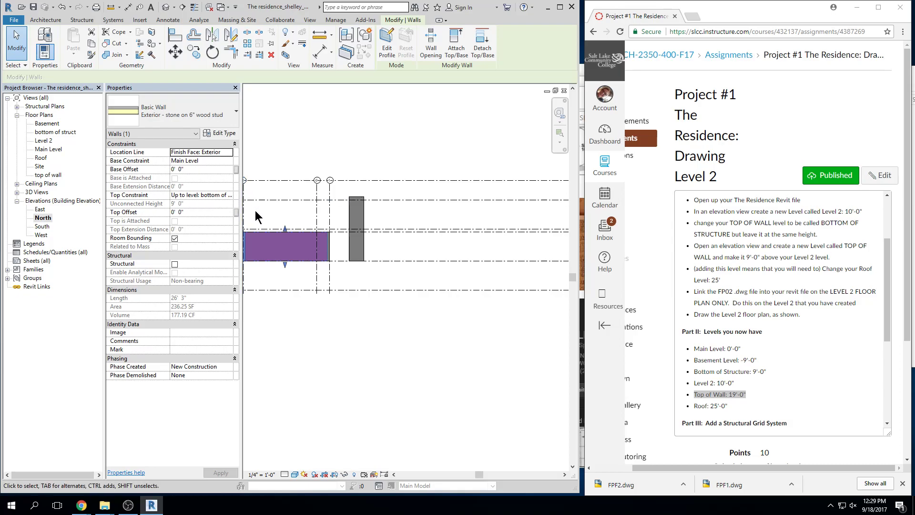
pyautogui.press('Escape')
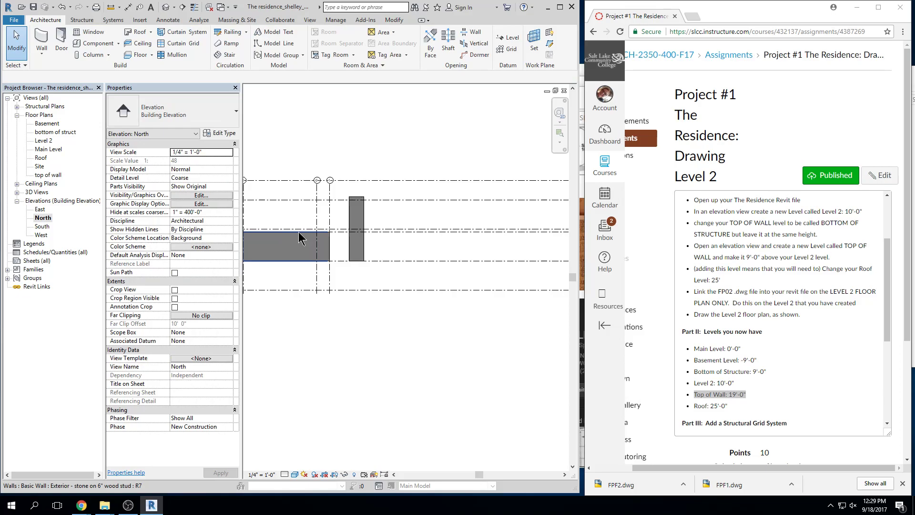
pyautogui.scroll(-5, 366, 237)
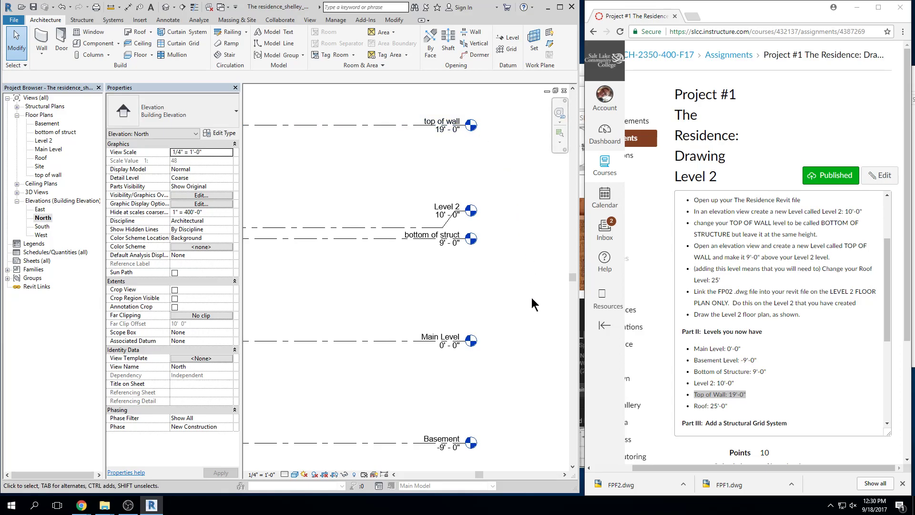
pyautogui.scroll(-5, 472, 355)
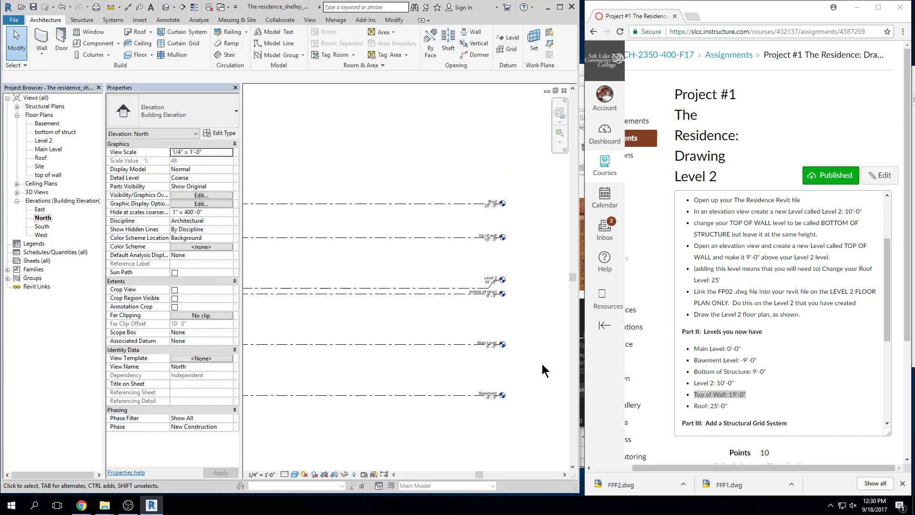
pyautogui.moveTo(529, 368); pyautogui.dragTo(533, 345, button='middle')
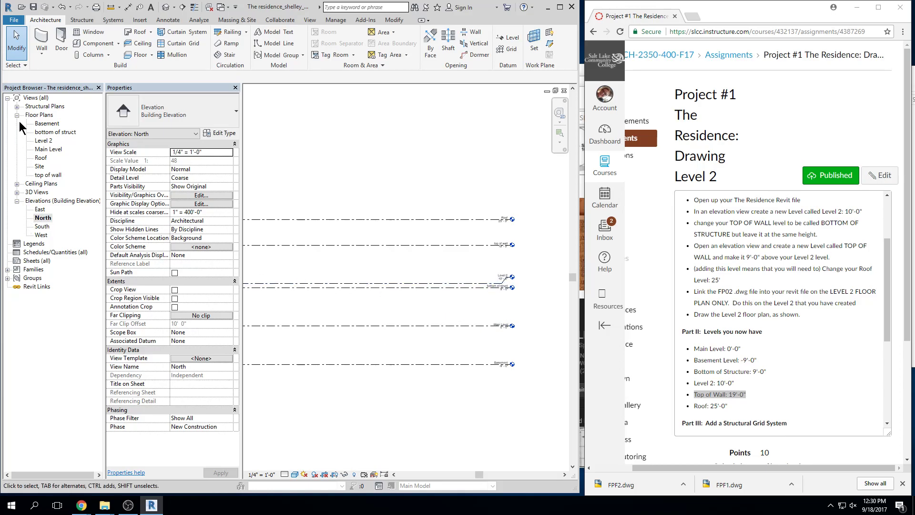
# Open the Main Level plan, maximize Revit, and inspect the grid 3 exterior wall
pyautogui.doubleClick(48, 150)
pyautogui.moveTo(481, 289); pyautogui.dragTo(360, 288, button='middle')
pyautogui.scroll(2, 534, 266)
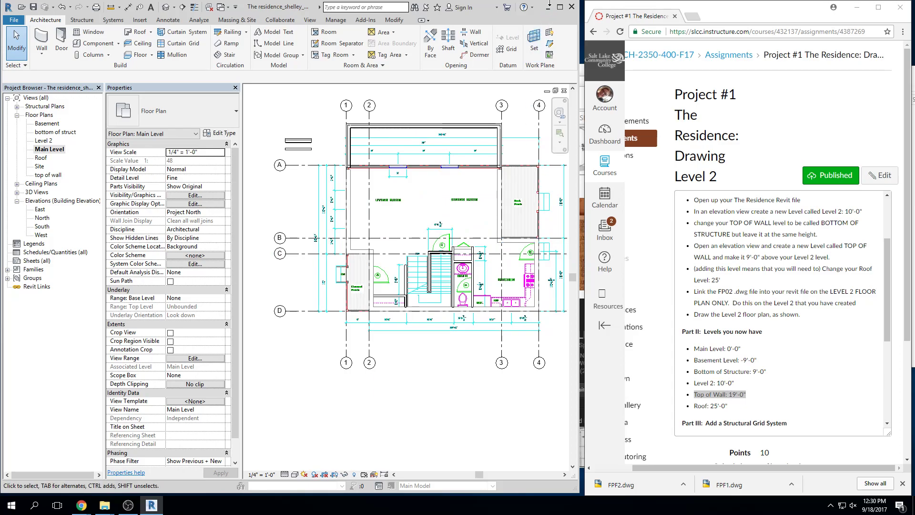
pyautogui.click(559, 6)
pyautogui.moveTo(508, 332); pyautogui.dragTo(594, 364, button='middle')
pyautogui.scroll(1, 566, 380)
pyautogui.moveTo(612, 167); pyautogui.dragTo(646, 213, button='middle')
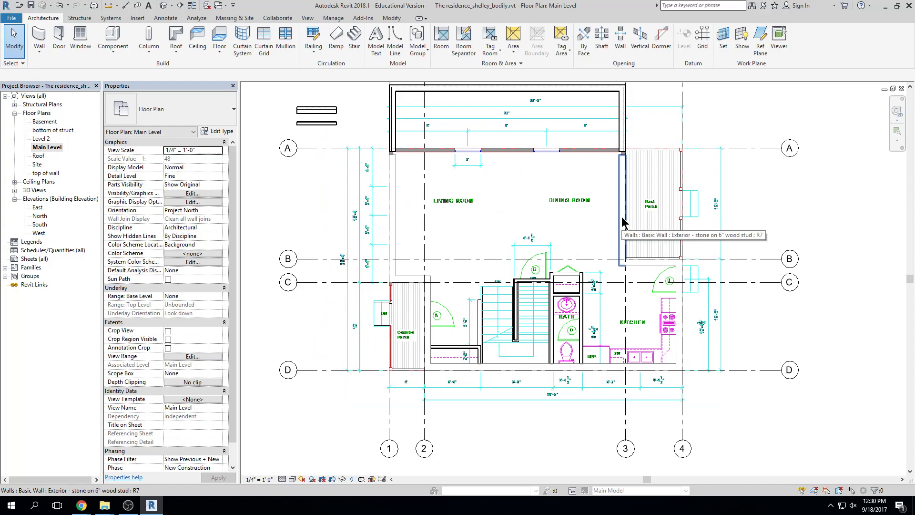
pyautogui.click(622, 221)
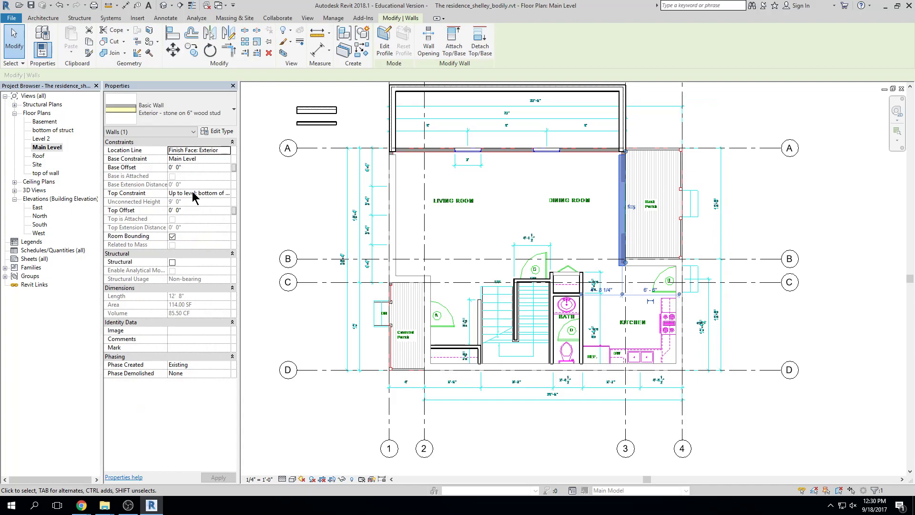
pyautogui.click(334, 195)
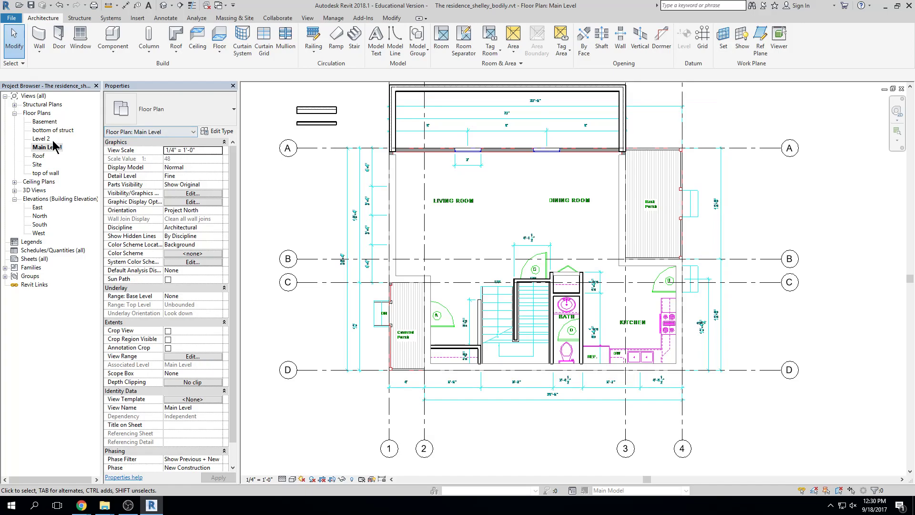
# Open the Level 2 plan, frame all grid bubbles, and set the scale to 1/4" = 1'-0"
pyautogui.doubleClick(41, 139)
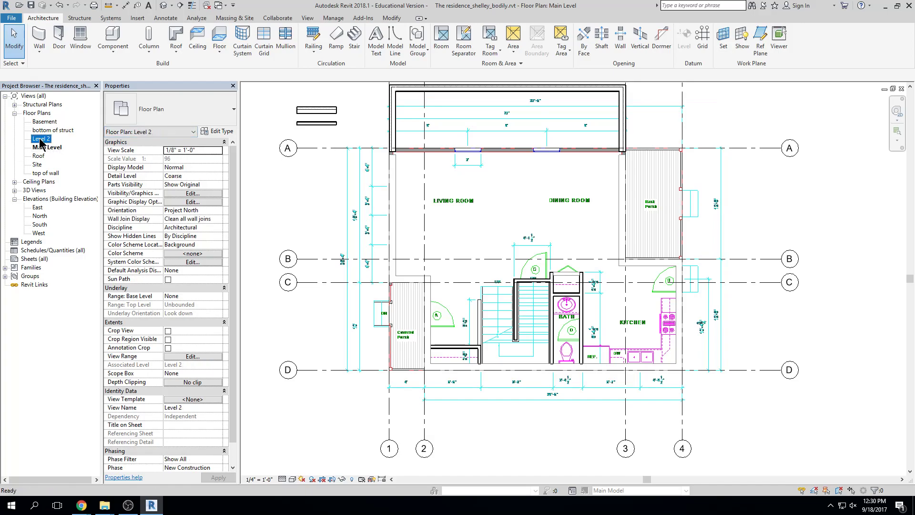
pyautogui.scroll(4, 459, 241)
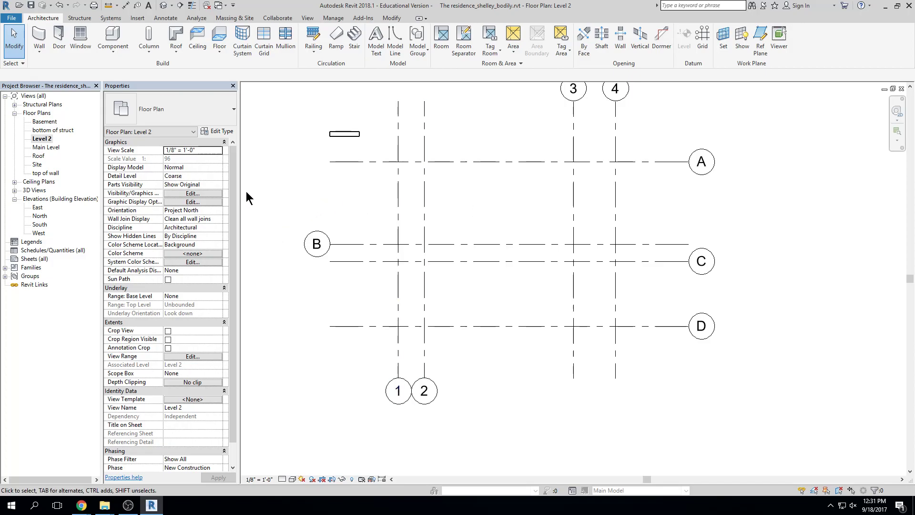
pyautogui.moveTo(659, 239); pyautogui.dragTo(657, 252, button='middle')
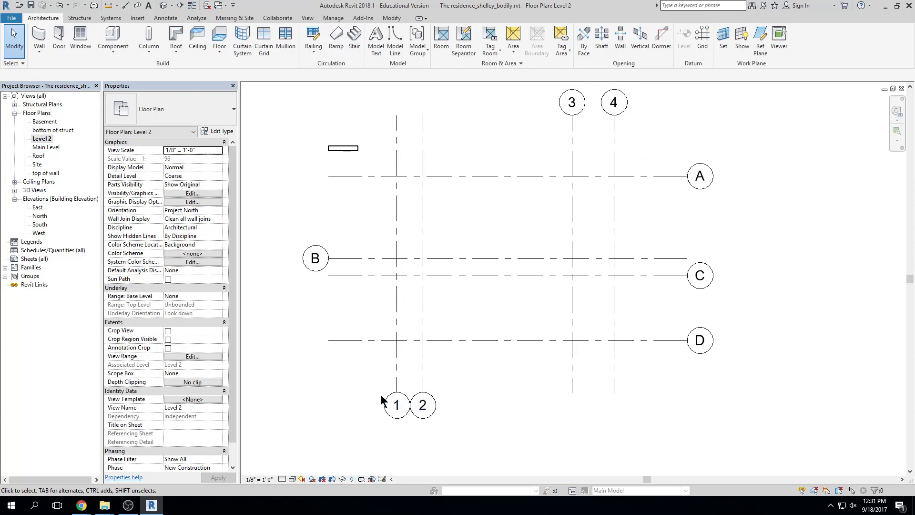
pyautogui.click(267, 478)
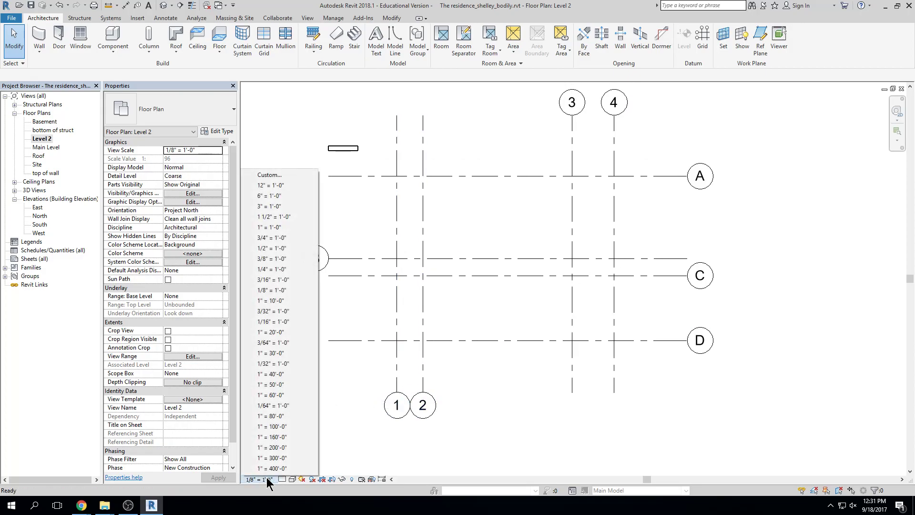
pyautogui.click(279, 270)
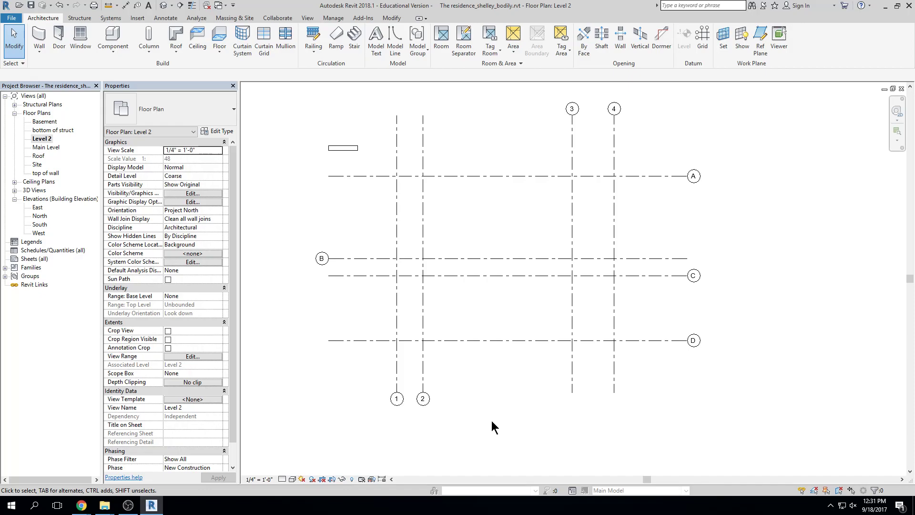
# Turn on the missing end bubbles for grids 3, 4, 2, 1 and A
pyautogui.click(572, 386)
pyautogui.click(614, 383)
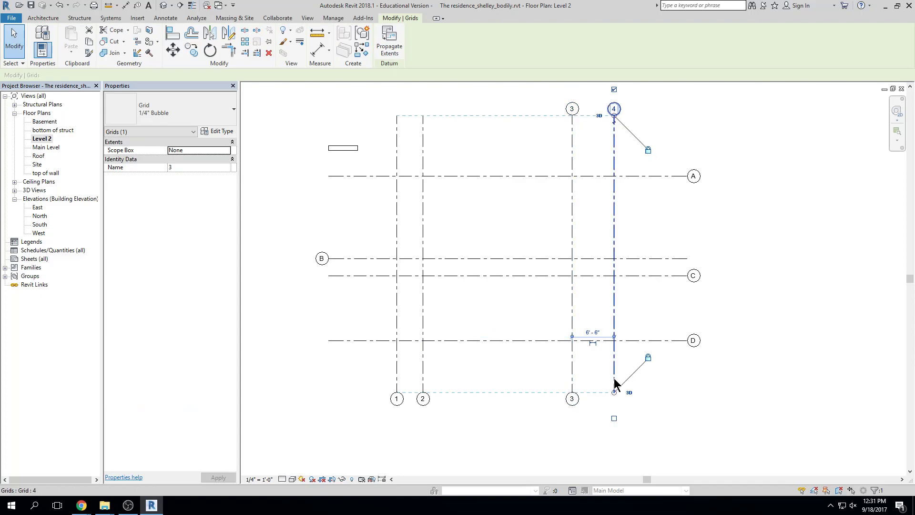
pyautogui.click(423, 138)
pyautogui.click(396, 144)
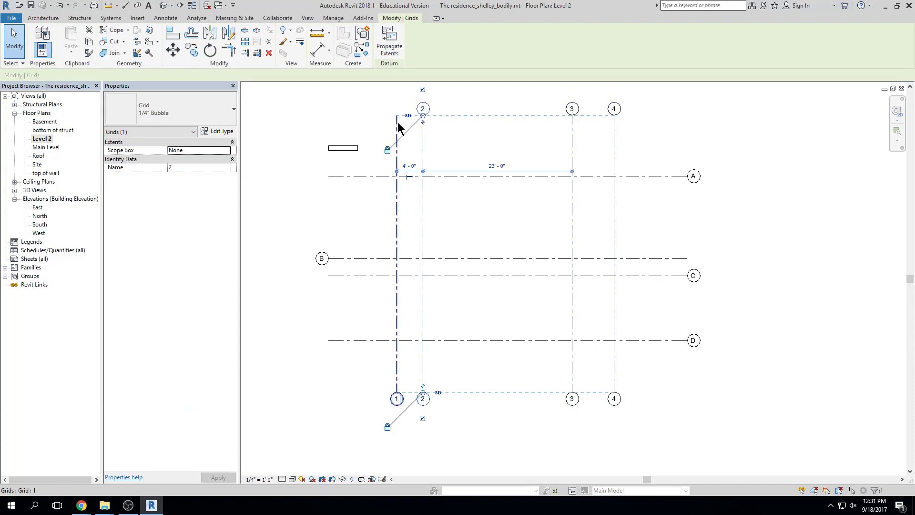
pyautogui.click(763, 112)
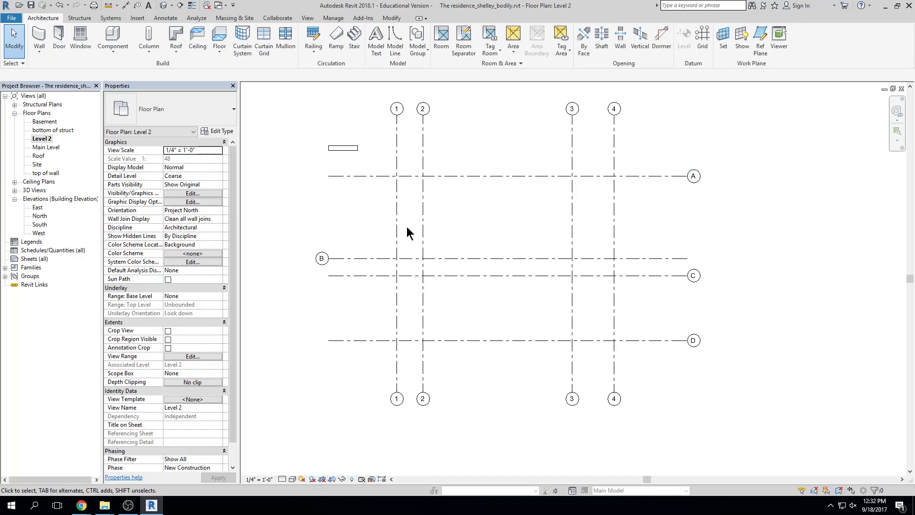
pyautogui.click(334, 176)
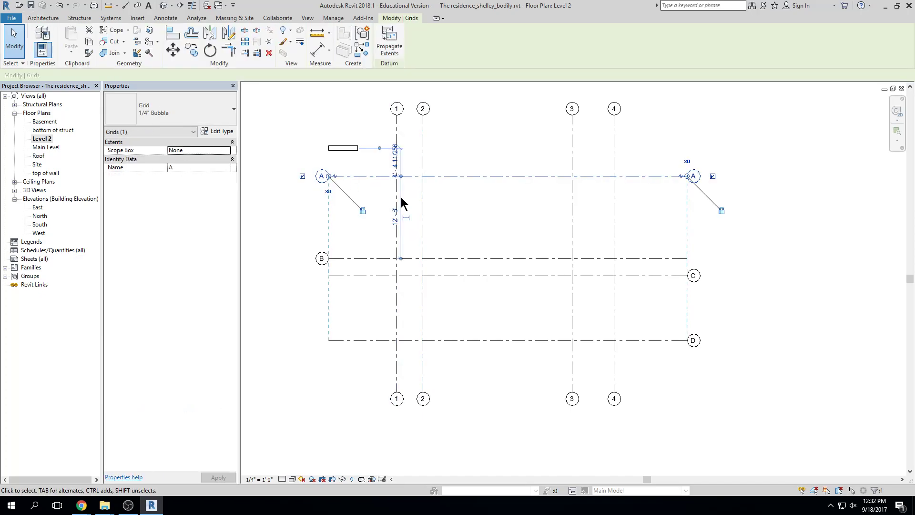
pyautogui.click(445, 204)
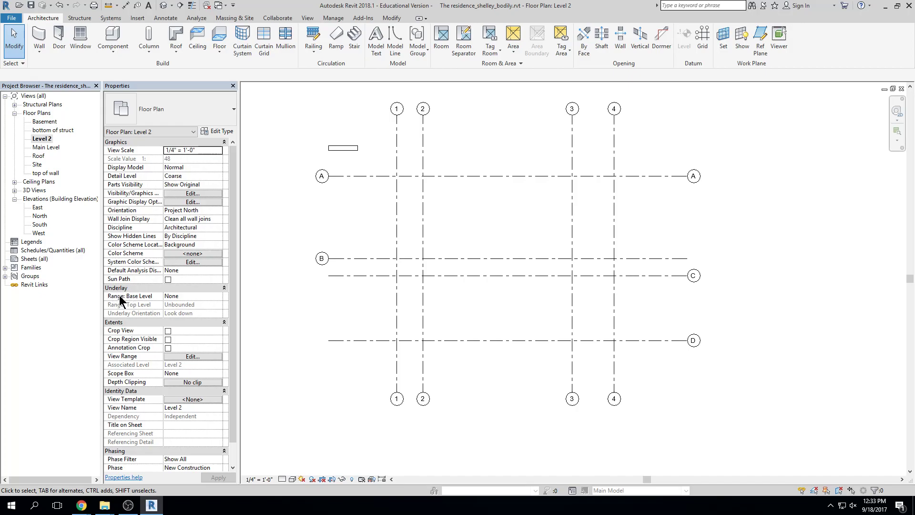
# Set the Level 2 underlay base level to Main Level and check grid 3's bubbles
pyautogui.click(220, 296)
pyautogui.click(220, 296)
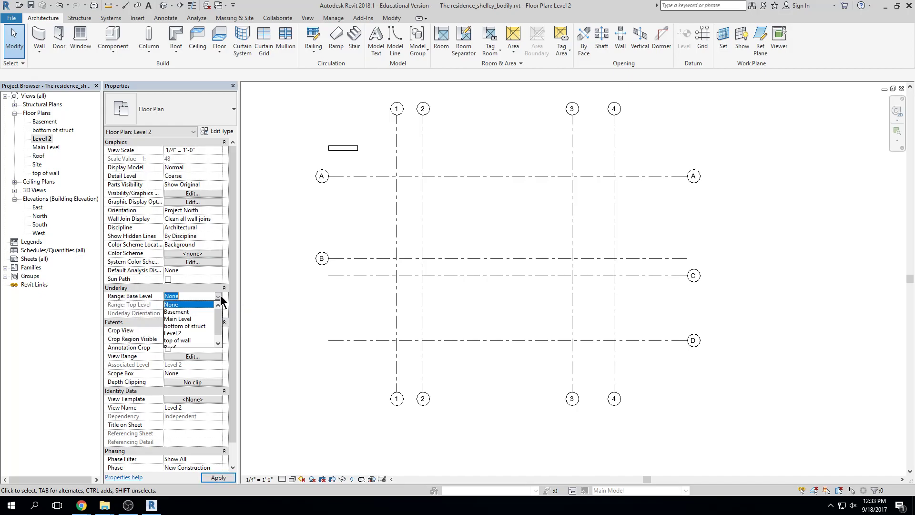
pyautogui.click(176, 318)
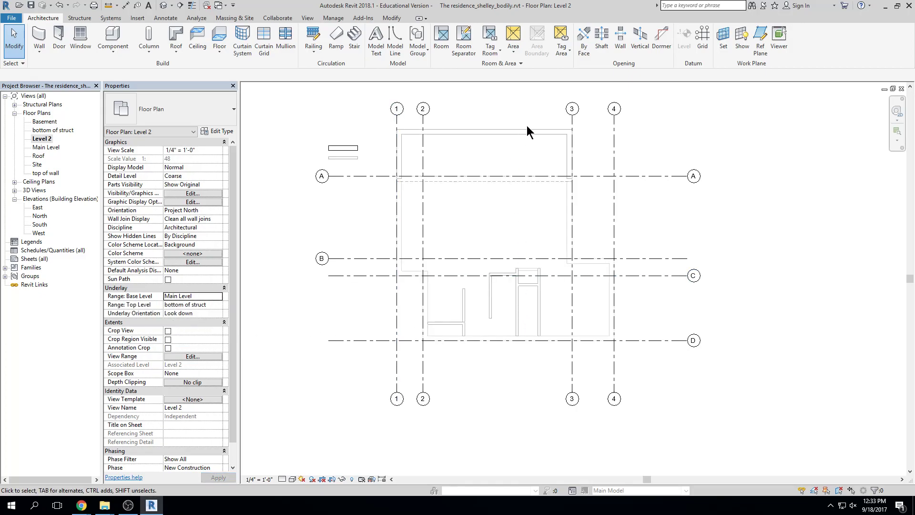
pyautogui.click(571, 135)
pyautogui.click(532, 111)
pyautogui.scroll(2, 480, 155)
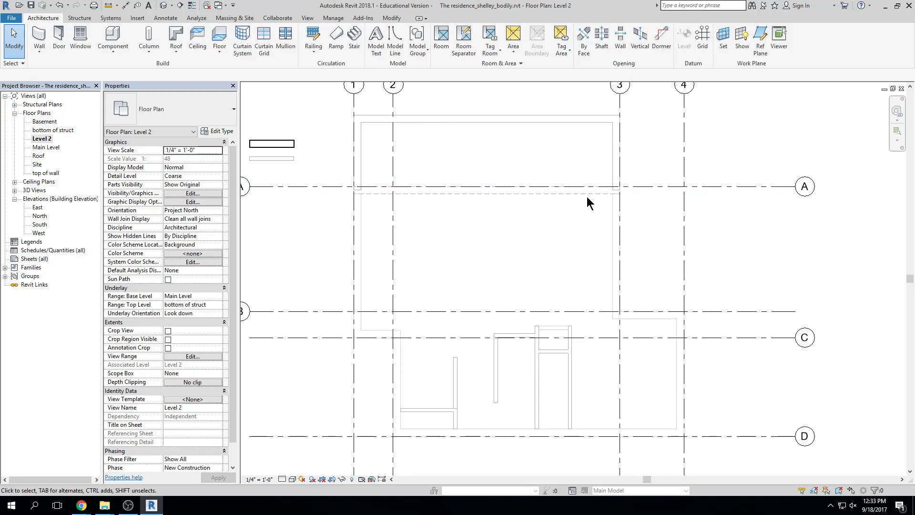
pyautogui.moveTo(665, 260); pyautogui.dragTo(615, 229, button='middle')
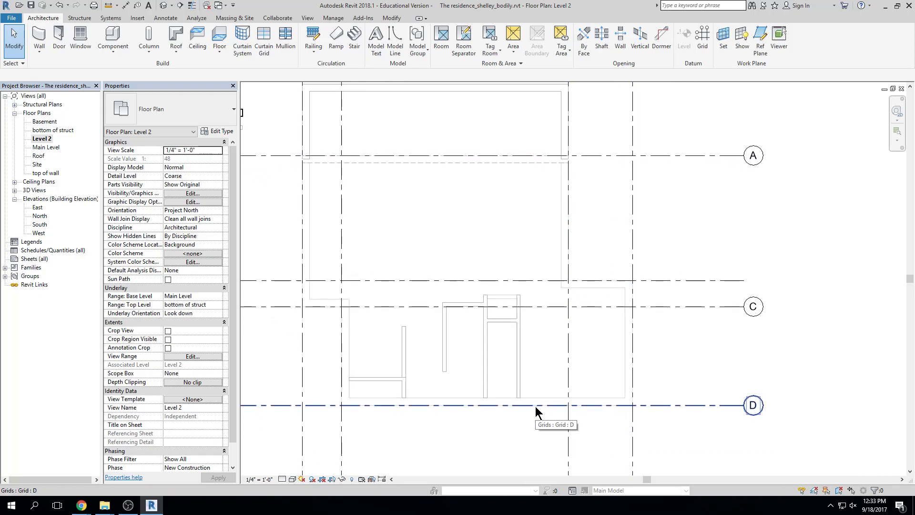
pyautogui.scroll(-2, 536, 405)
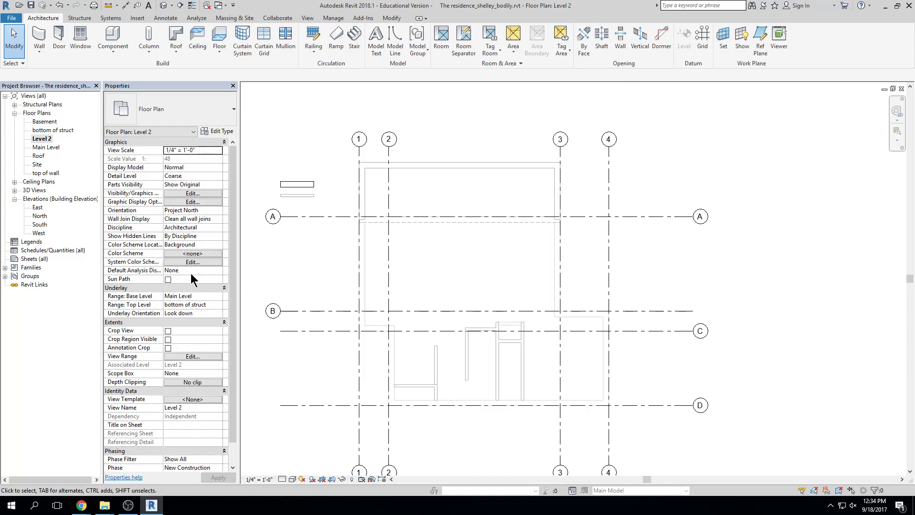
# Change the Level 2 Underlay Range Base Level to None
pyautogui.click(219, 297)
pyautogui.click(218, 296)
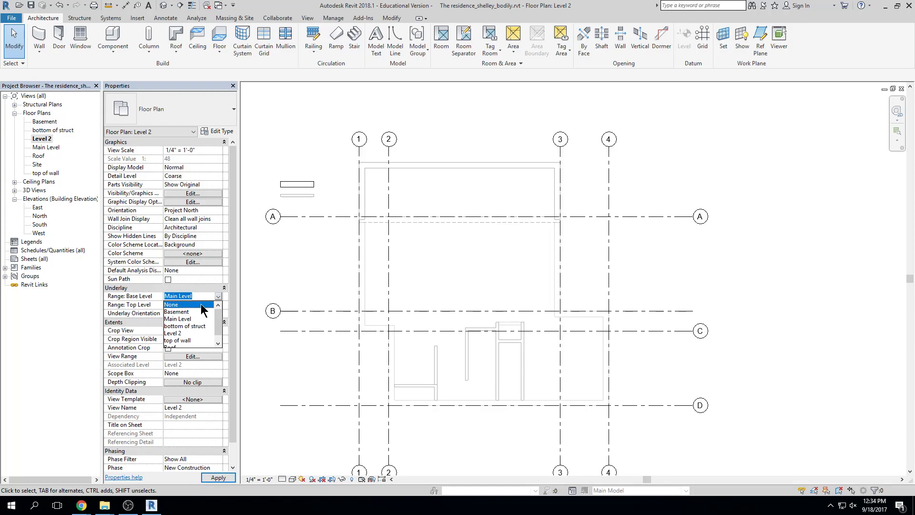
pyautogui.click(190, 305)
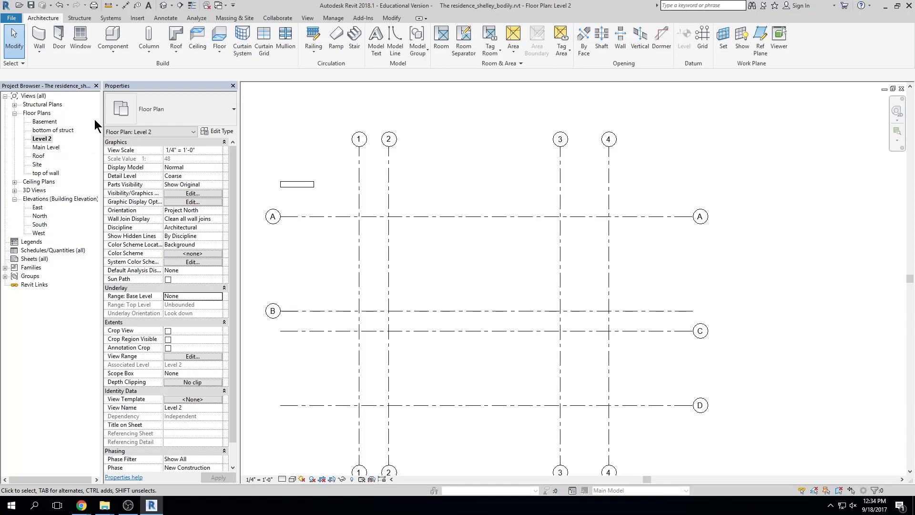
# Draw four connected walls on Level 2, forming a closed rectangle back at the start near grid 1
pyautogui.click(38, 36)
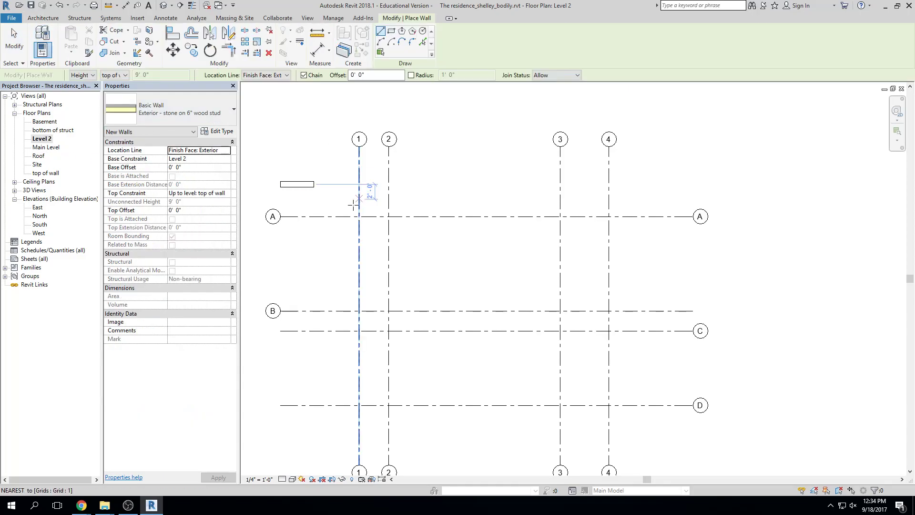
pyautogui.click(352, 235)
pyautogui.click(665, 236)
pyautogui.click(649, 367)
pyautogui.click(338, 363)
pyautogui.click(353, 238)
# Exit wall placement and switch to the Main Level floor plan
pyautogui.press('Escape')
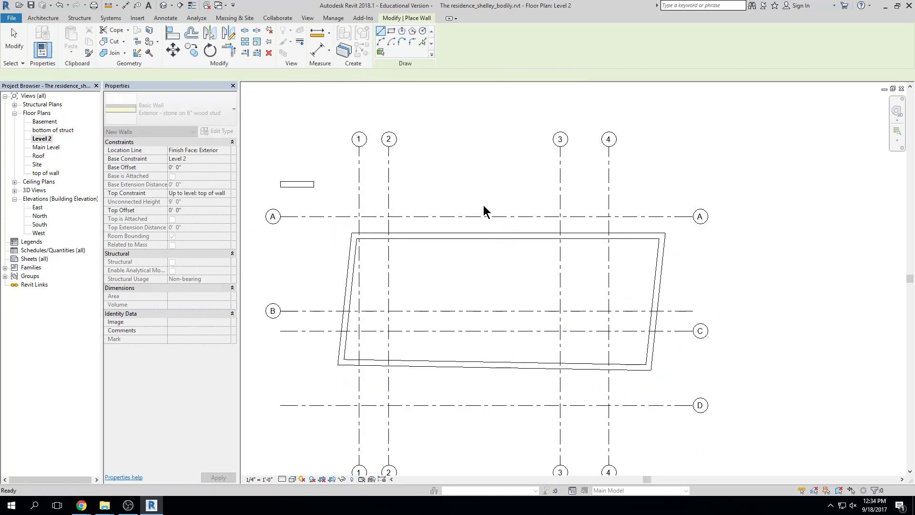
pyautogui.press('Escape')
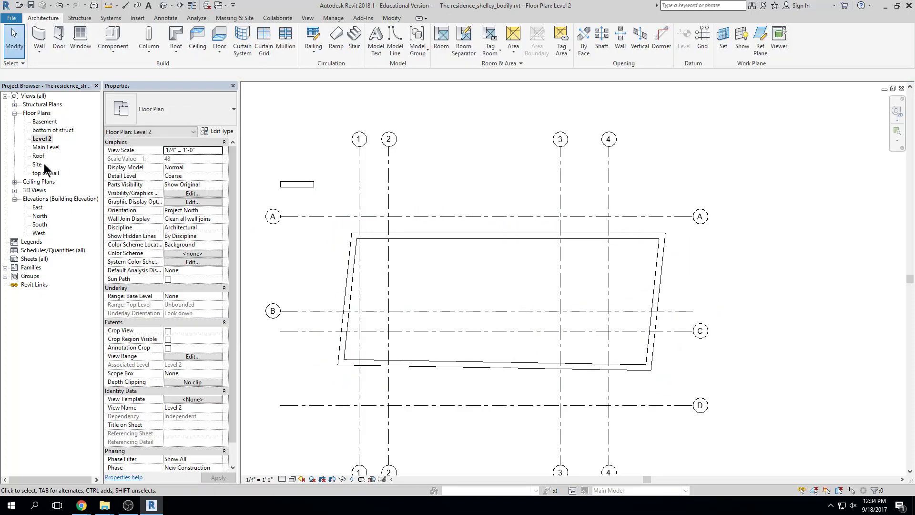
pyautogui.doubleClick(47, 146)
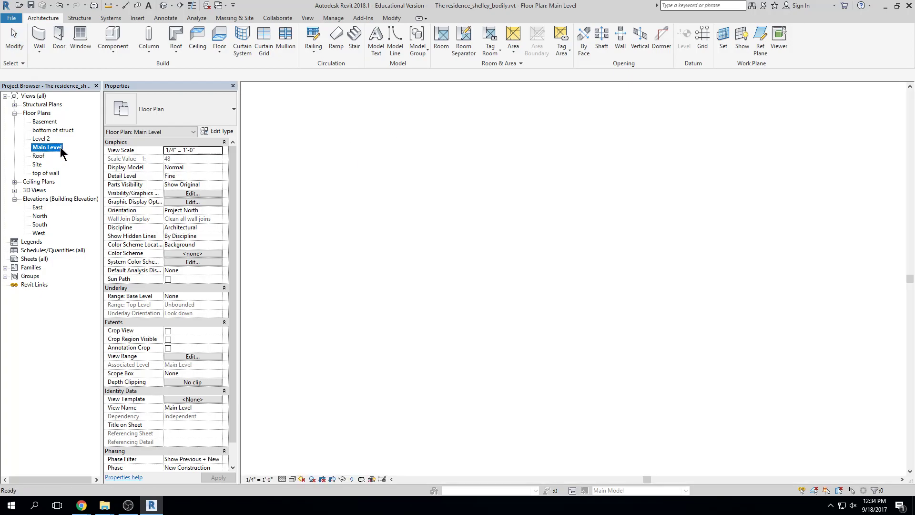
pyautogui.click(722, 234)
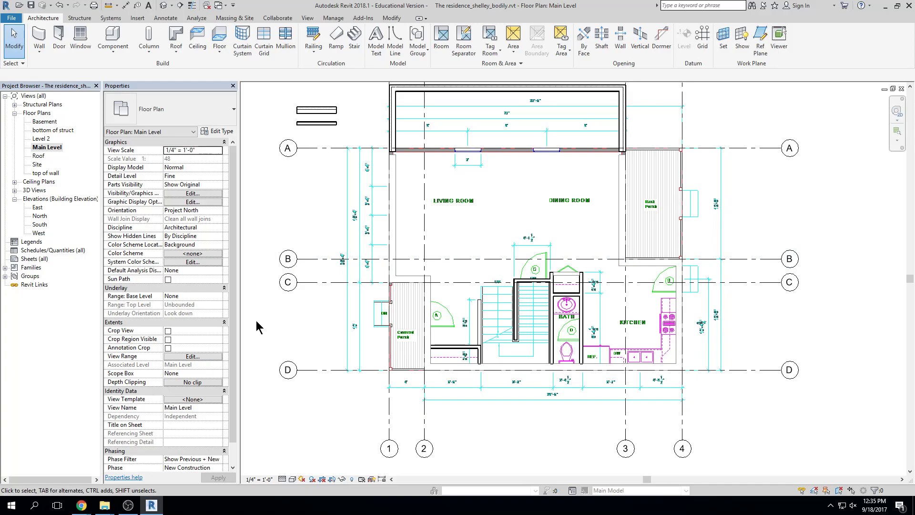
# Set the Main Level underlay base level to Level 2 and delete the imported FPF1.dwg drawing
pyautogui.click(218, 297)
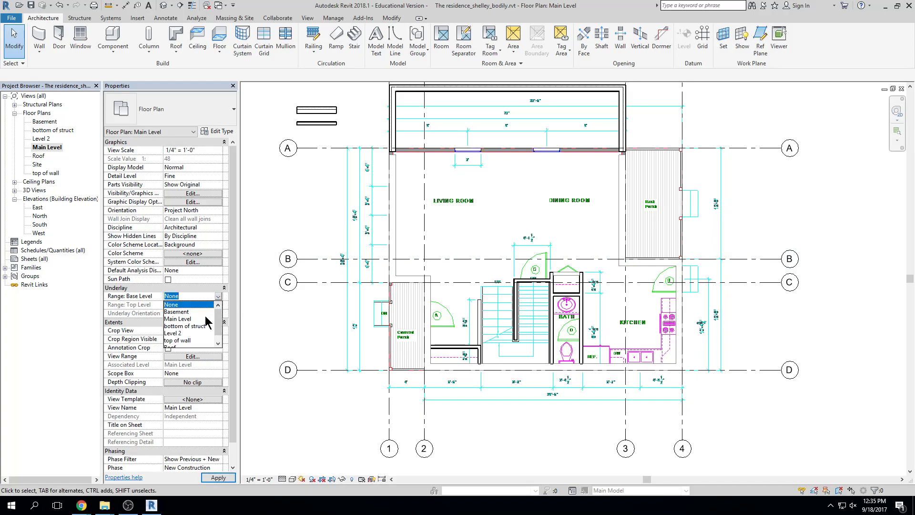
pyautogui.click(175, 332)
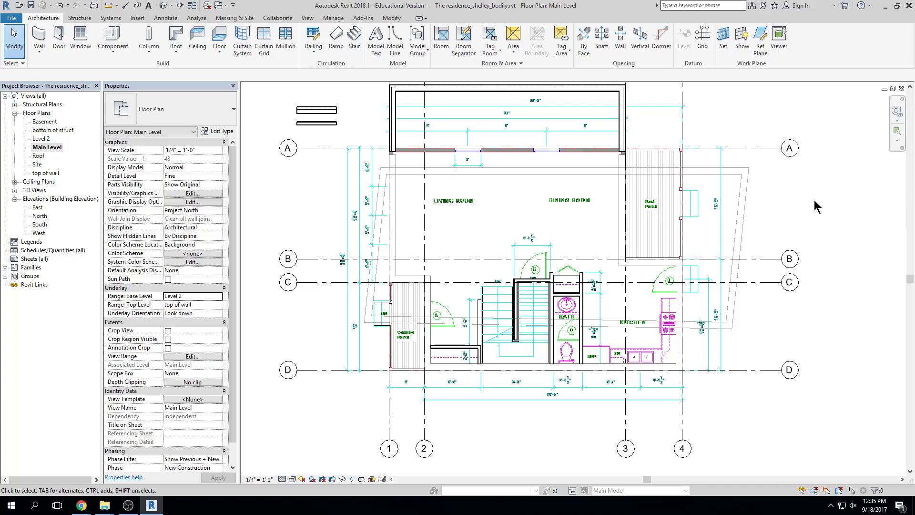
pyautogui.click(718, 204)
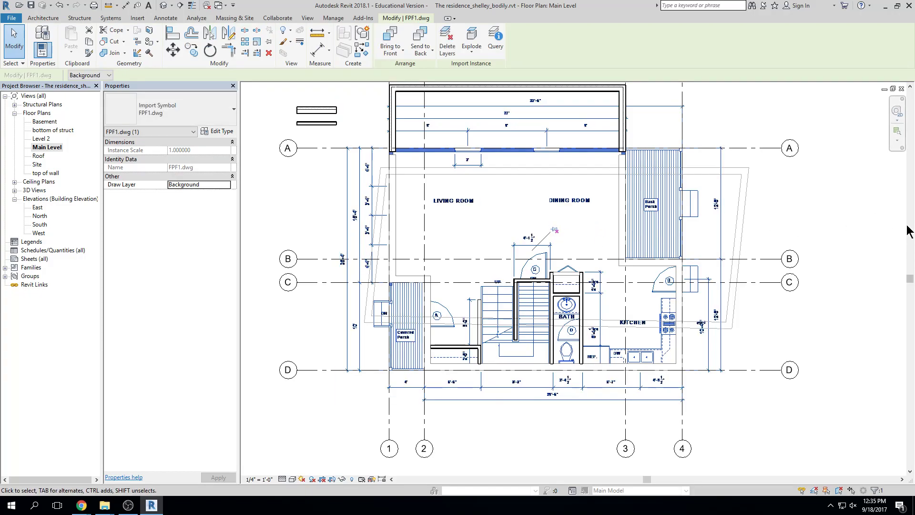
pyautogui.press('Delete')
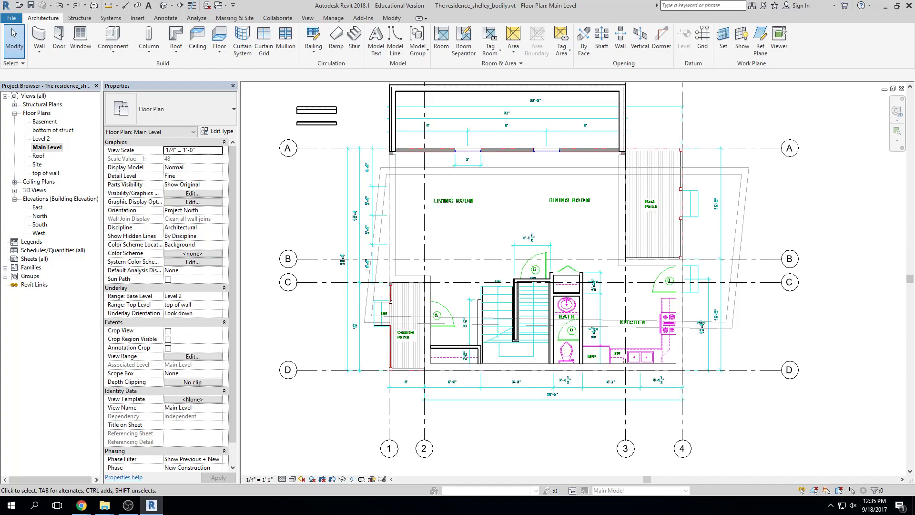
pyautogui.click(712, 204)
pyautogui.scroll(-1, 712, 203)
pyautogui.click(720, 208)
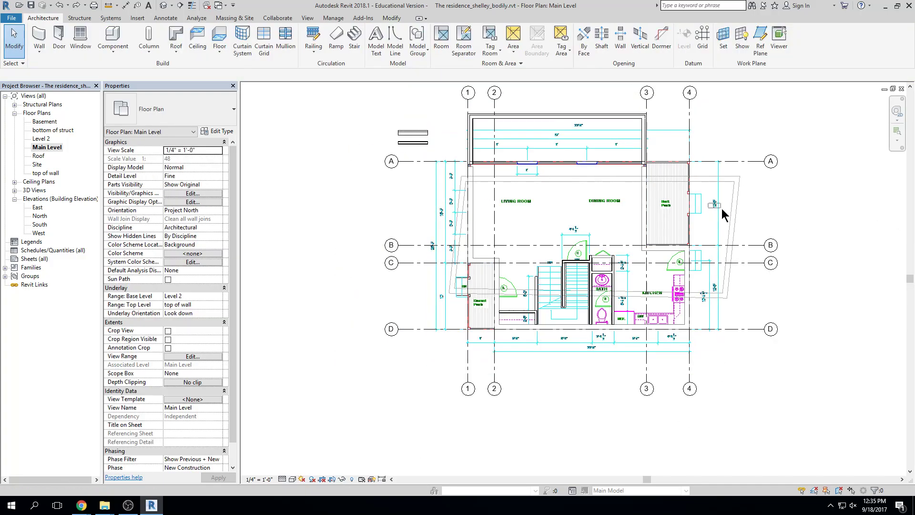
pyautogui.click(717, 202)
pyautogui.moveTo(715, 203); pyautogui.dragTo(870, 304)
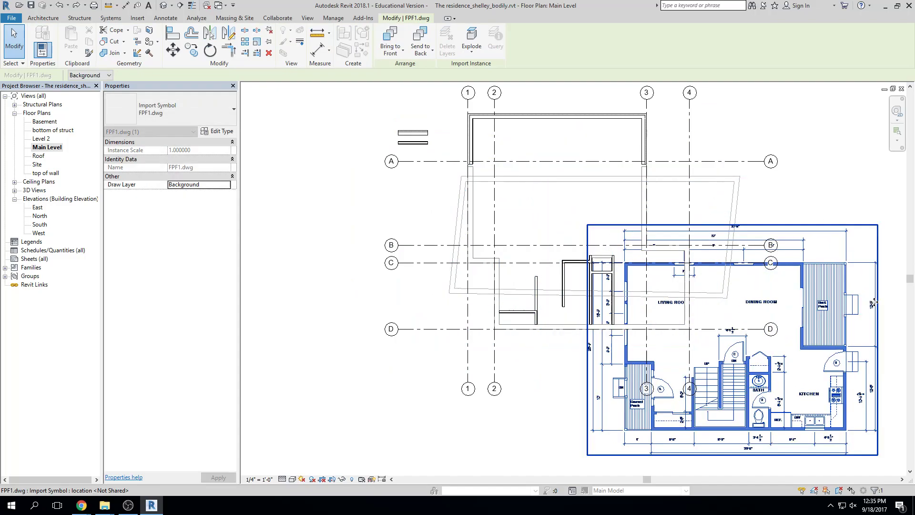
pyautogui.press('Escape')
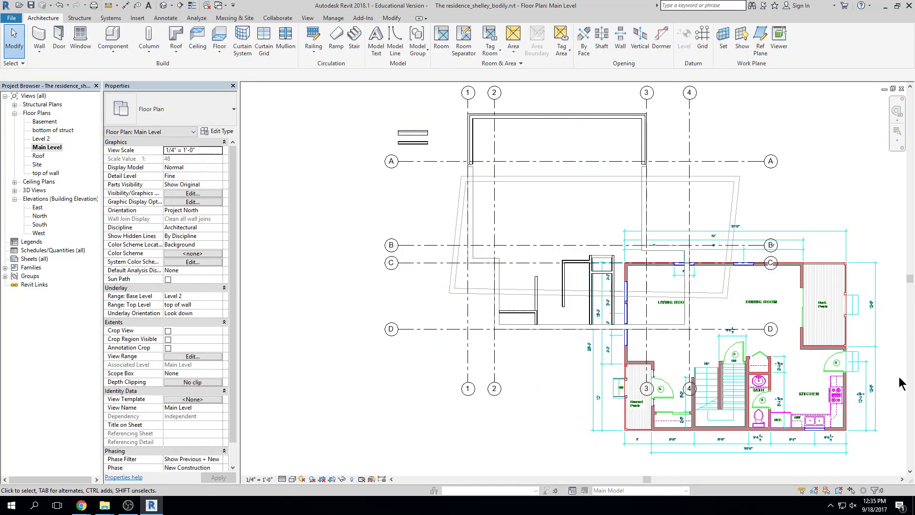
pyautogui.click(836, 302)
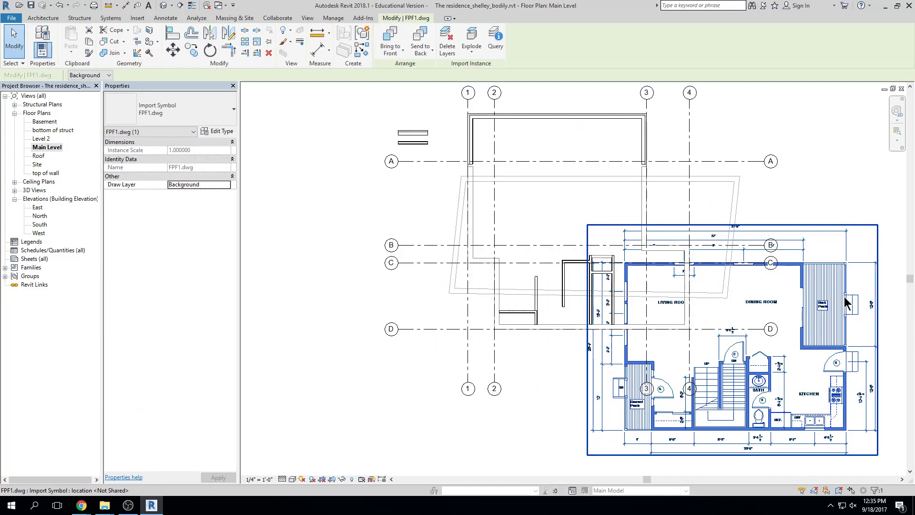
pyautogui.press('m')
pyautogui.press('v')
pyautogui.scroll(3, 634, 262)
pyautogui.scroll(5, 633, 263)
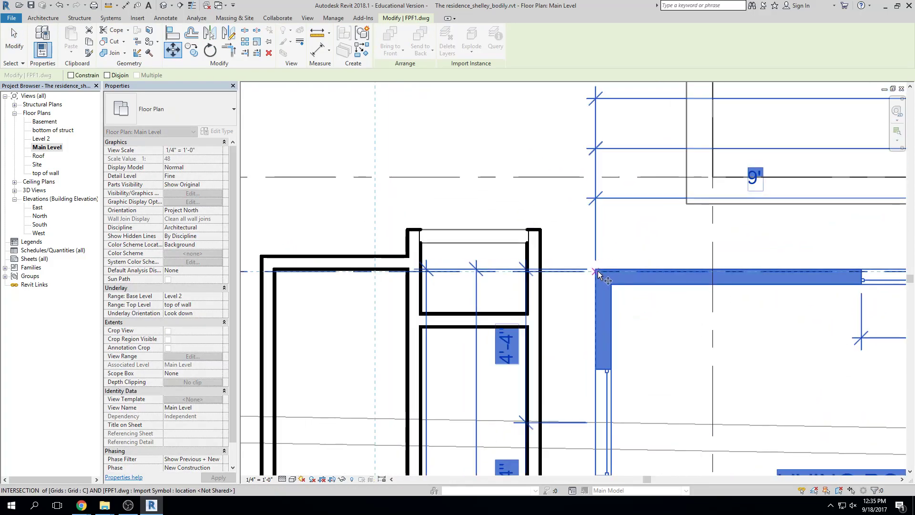
pyautogui.click(593, 265)
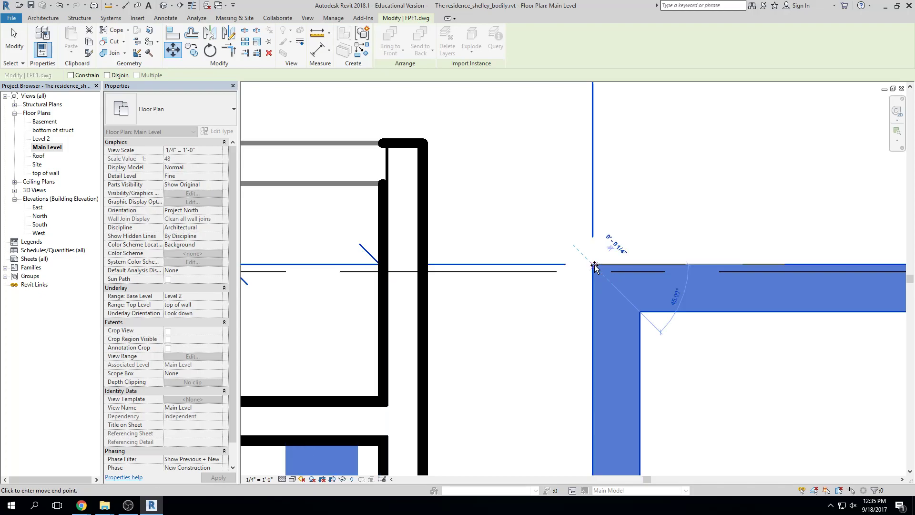
pyautogui.scroll(-1, 552, 259)
pyautogui.scroll(-6, 552, 259)
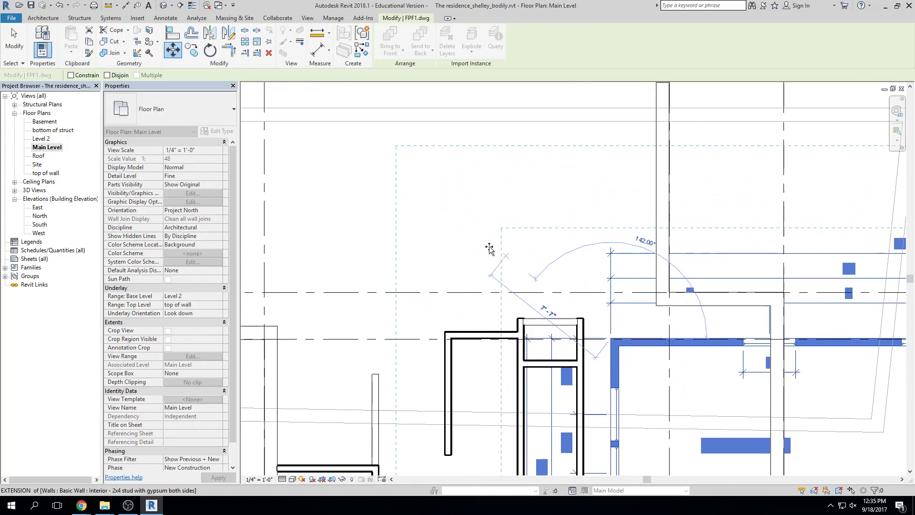
pyautogui.moveTo(585, 298); pyautogui.dragTo(590, 300, button='middle')
pyautogui.moveTo(438, 221); pyautogui.dragTo(541, 362, button='middle')
pyautogui.scroll(2, 446, 288)
pyautogui.click(434, 288)
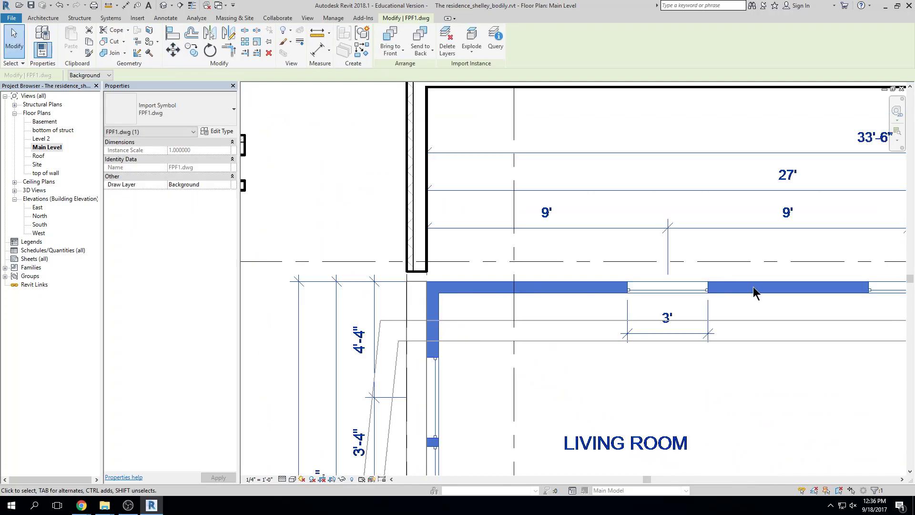
pyautogui.scroll(-4, 753, 289)
pyautogui.moveTo(763, 319); pyautogui.dragTo(484, 263, button='middle')
pyautogui.press('Delete')
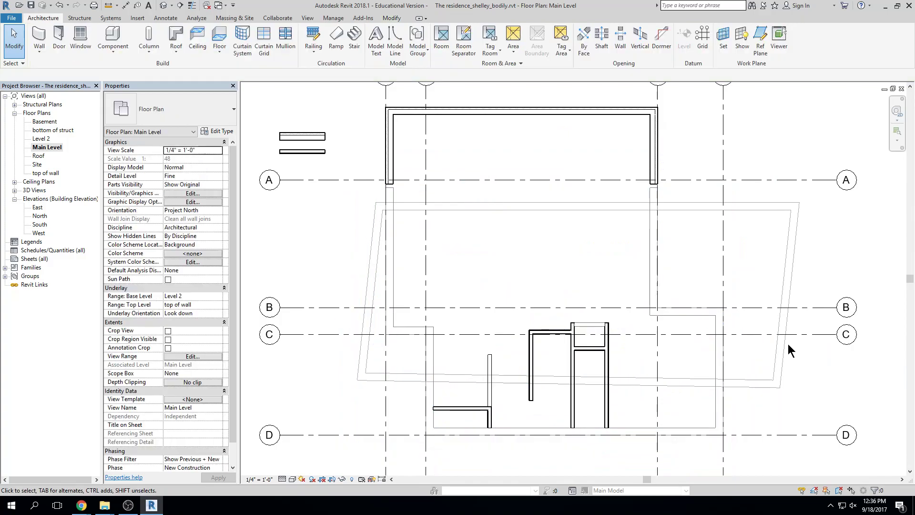
pyautogui.hotkey('ctrl', 'z')
pyautogui.hotkey('ctrl', 'z')
pyautogui.hotkey('ctrl', 'z')
pyautogui.hotkey('ctrl', 'z')
pyautogui.hotkey('ctrl', 'z')
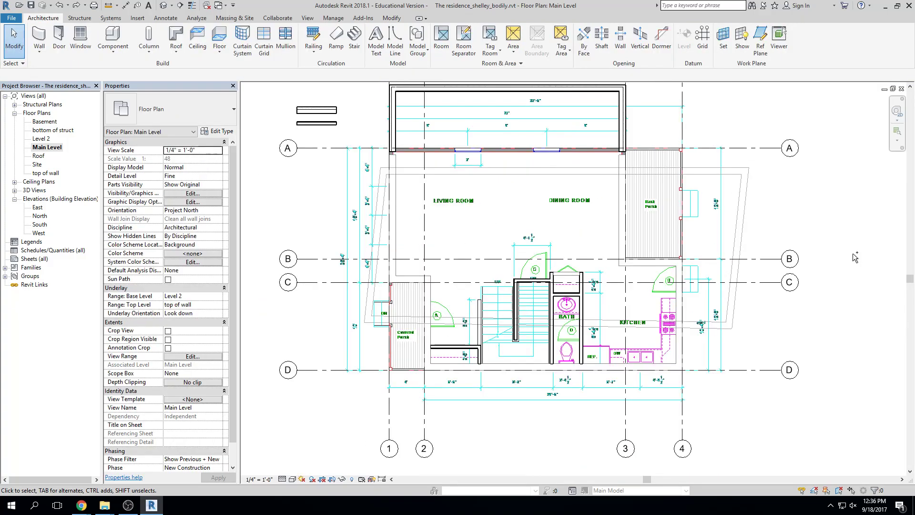
# Undo the Level 2 underlay, returning Main Level's underlay base level to None
pyautogui.hotkey('ctrl', 'z')
pyautogui.hotkey('ctrl', 'z')
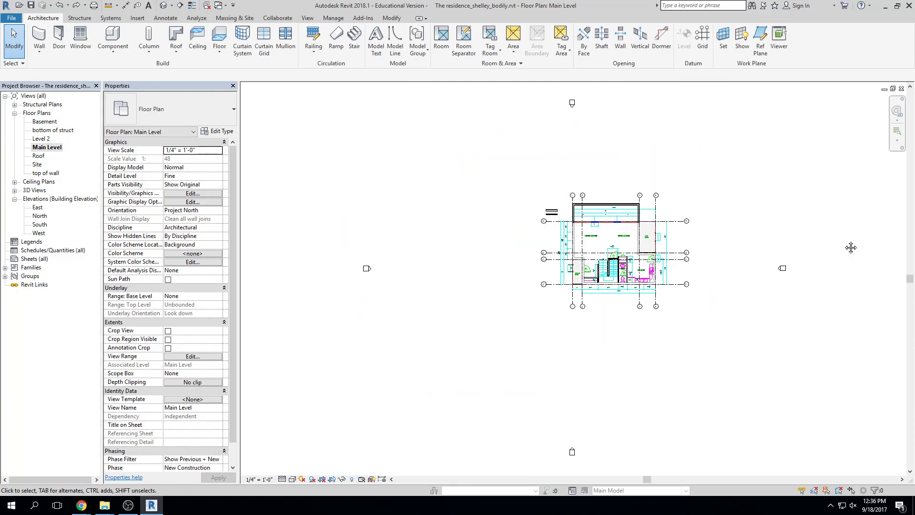
pyautogui.moveTo(811, 236); pyautogui.dragTo(775, 248, button='middle')
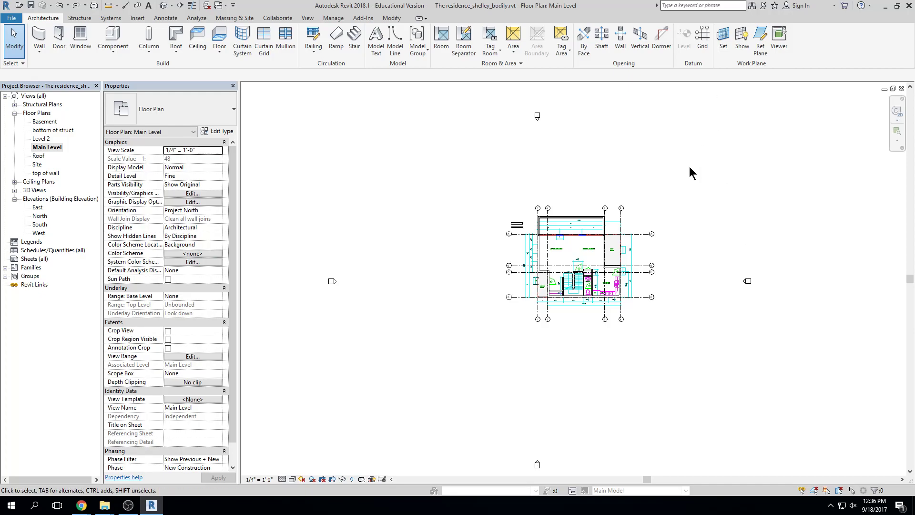
pyautogui.moveTo(652, 175); pyautogui.dragTo(687, 163, button='middle')
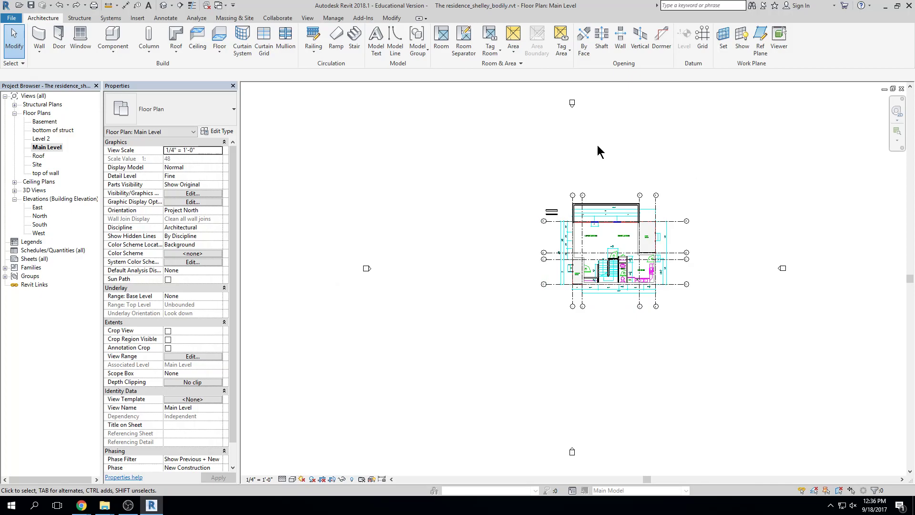